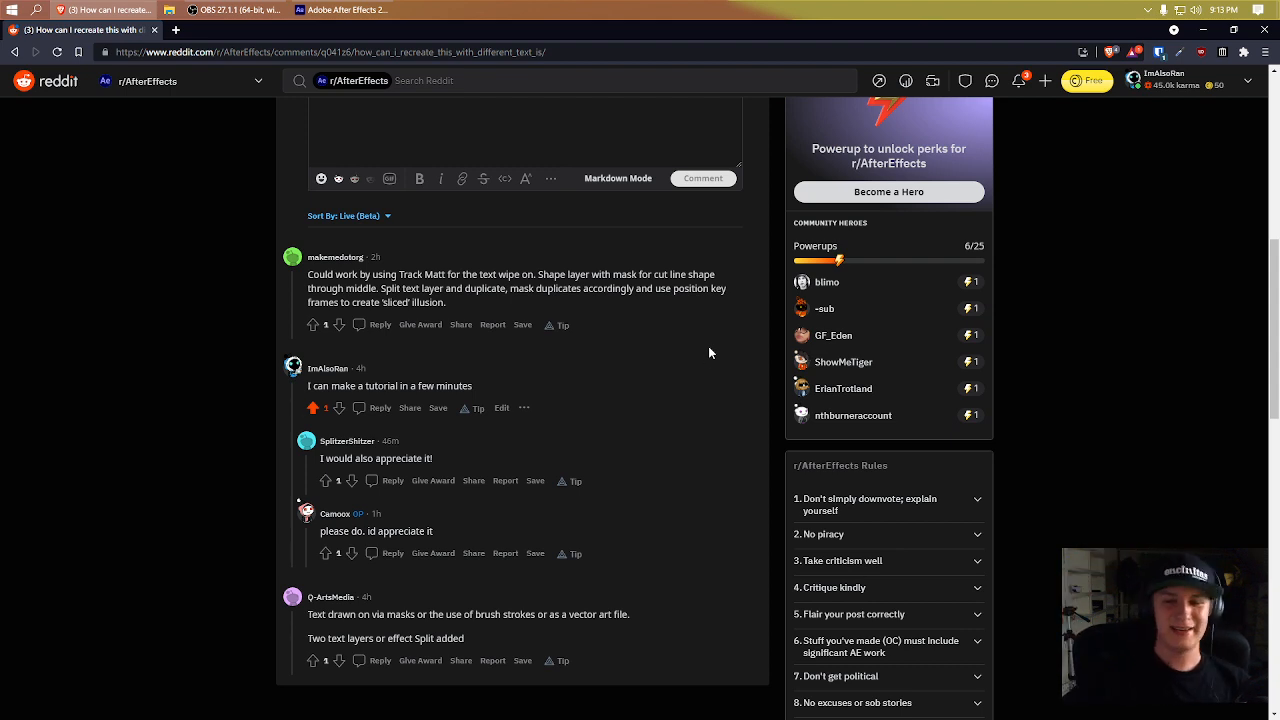
# - Switch to After Effects and play the BRUSH_COMPLETE composition from the start to review the finished lettering animation
pyautogui.click(365, 9)
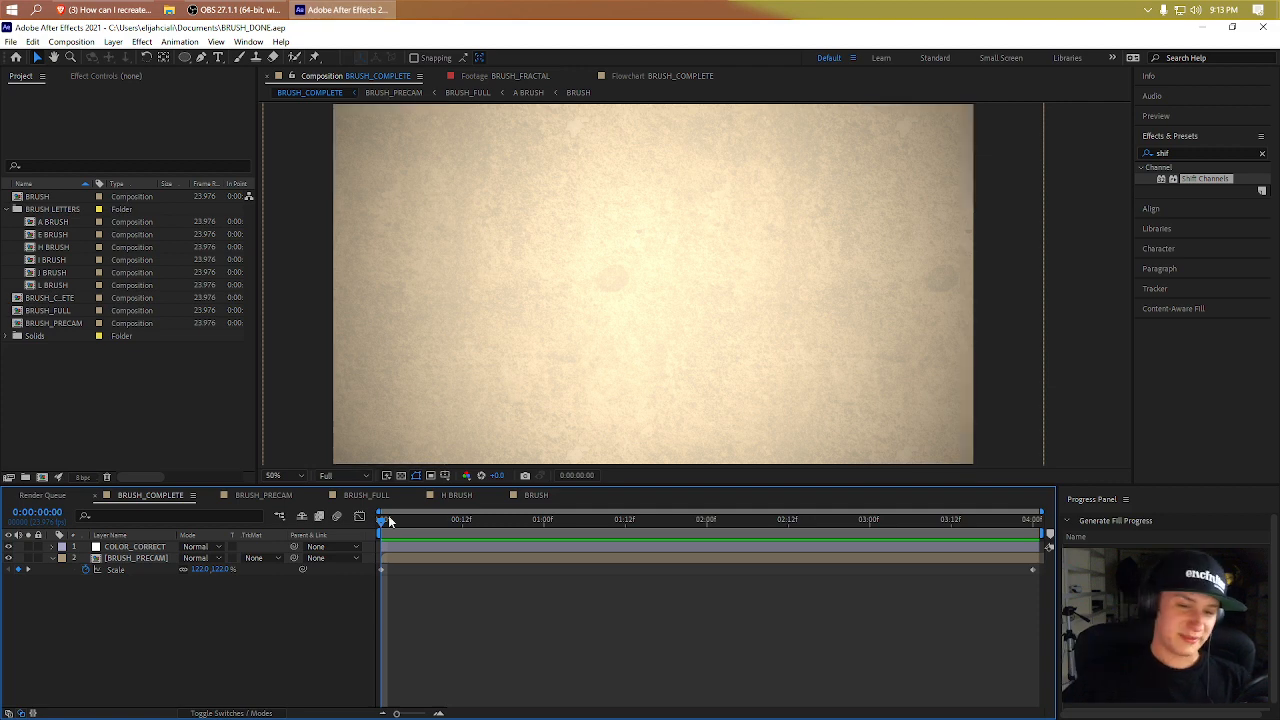
pyautogui.moveTo(386, 518)
pyautogui.mouseDown()
pyautogui.moveTo(706, 515)
pyautogui.moveTo(312, 518)
pyautogui.mouseUp()
pyautogui.press('space')
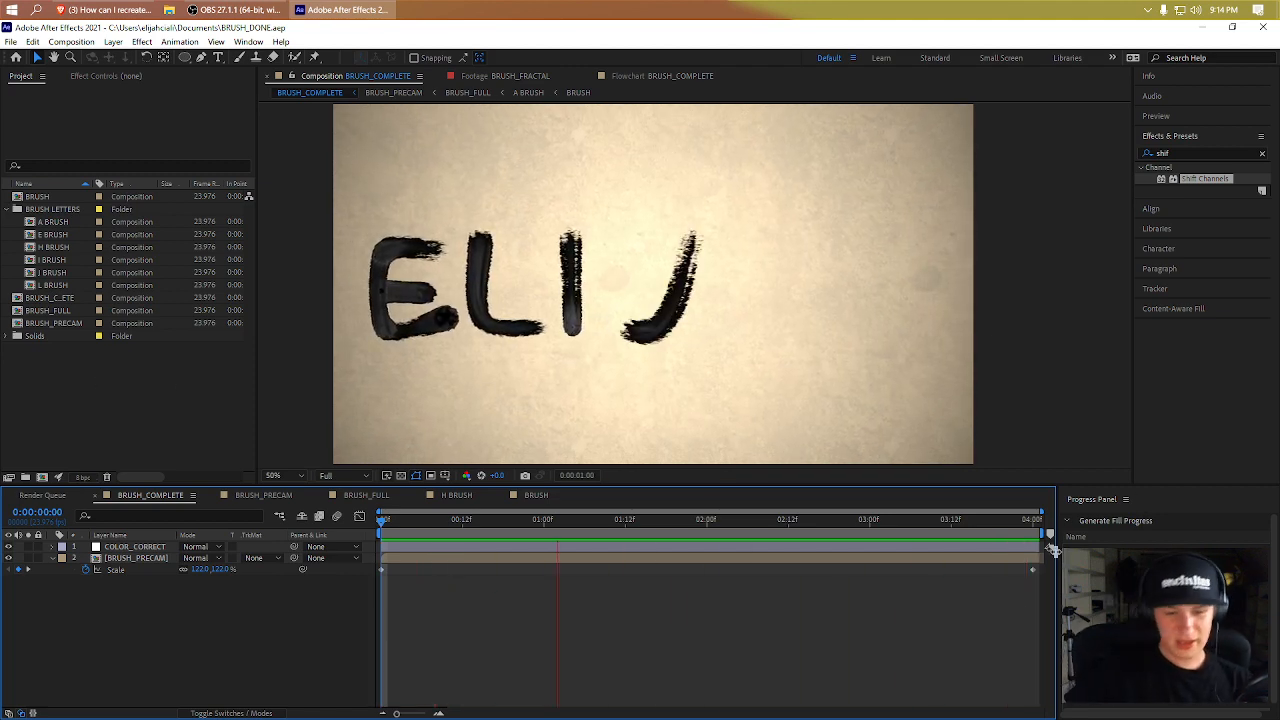
pyautogui.press('space')
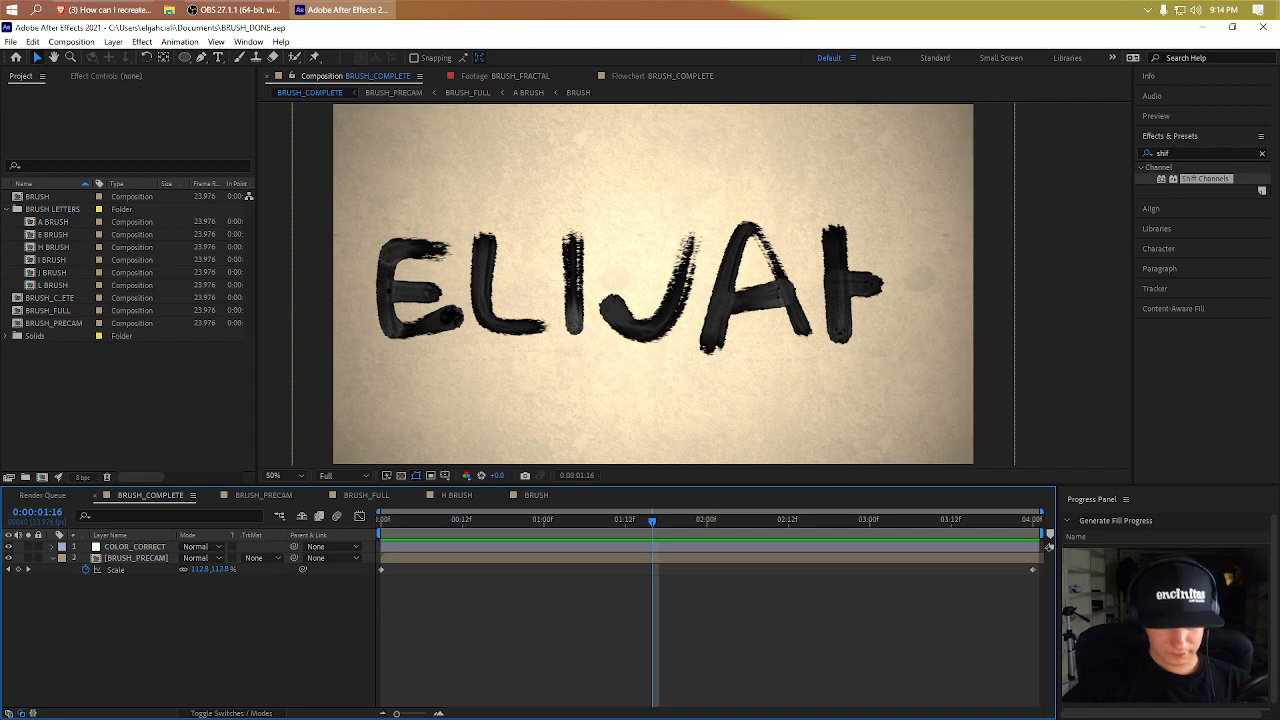
# - Hide the COLOR_CORRECT layer in BRUSH_COMPLETE to view the animation without colour correction, and return to the start
pyautogui.click(140, 547)
pyautogui.click(9, 554)
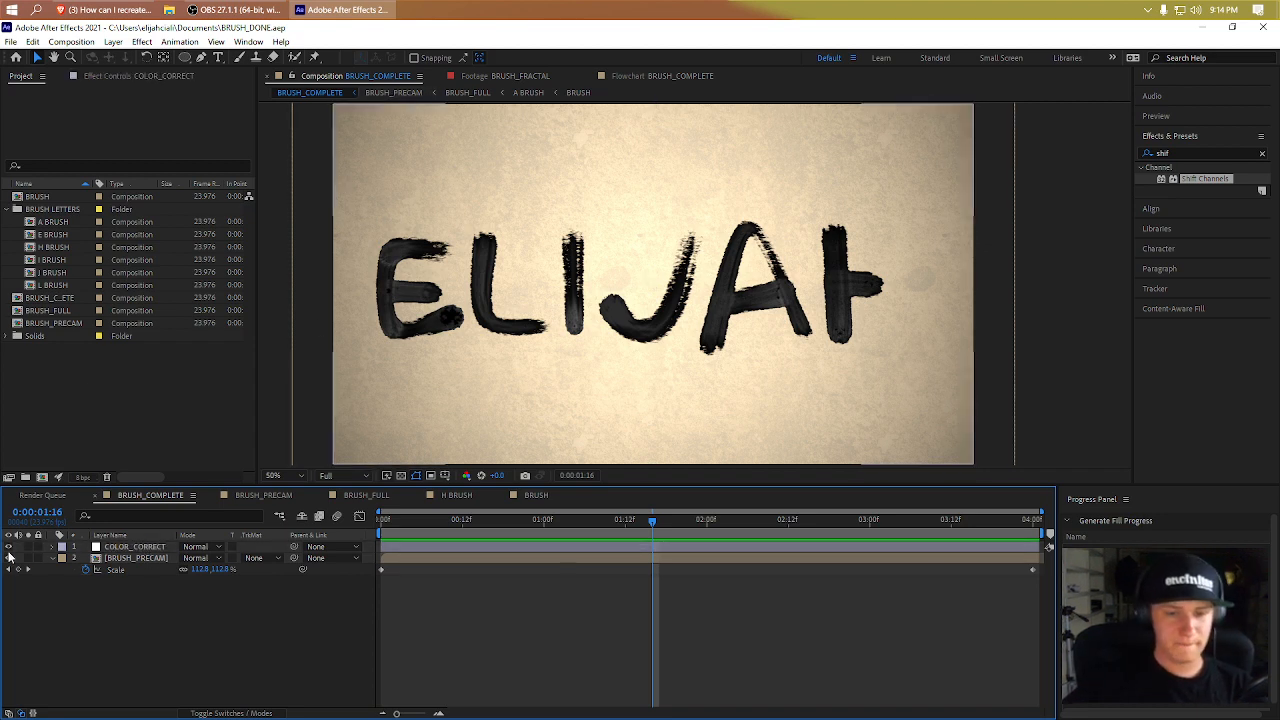
pyautogui.click(9, 547)
pyautogui.moveTo(420, 516)
pyautogui.mouseDown()
pyautogui.moveTo(1052, 517)
pyautogui.moveTo(383, 517)
pyautogui.mouseUp()
# - Open the BRUSH_PRECAM composition in layer-bar view and preview the lettering through to the slice
pyautogui.doubleClick(136, 558)
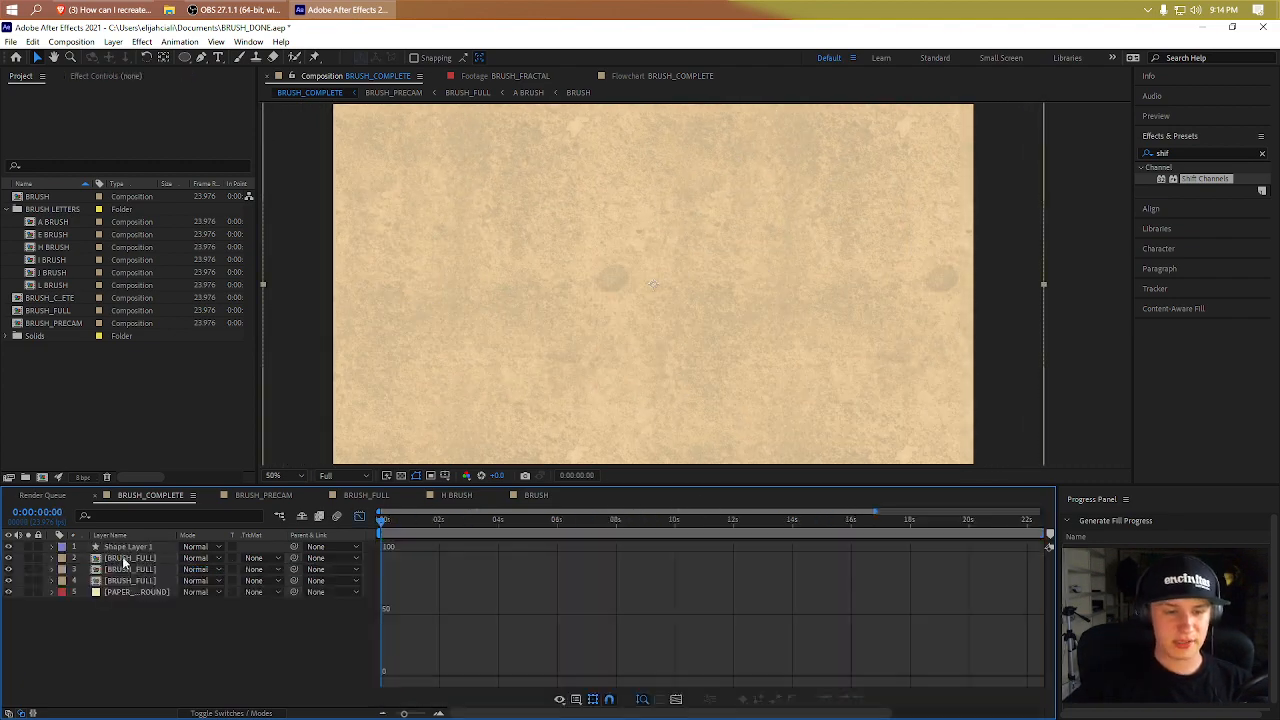
pyautogui.click(359, 516)
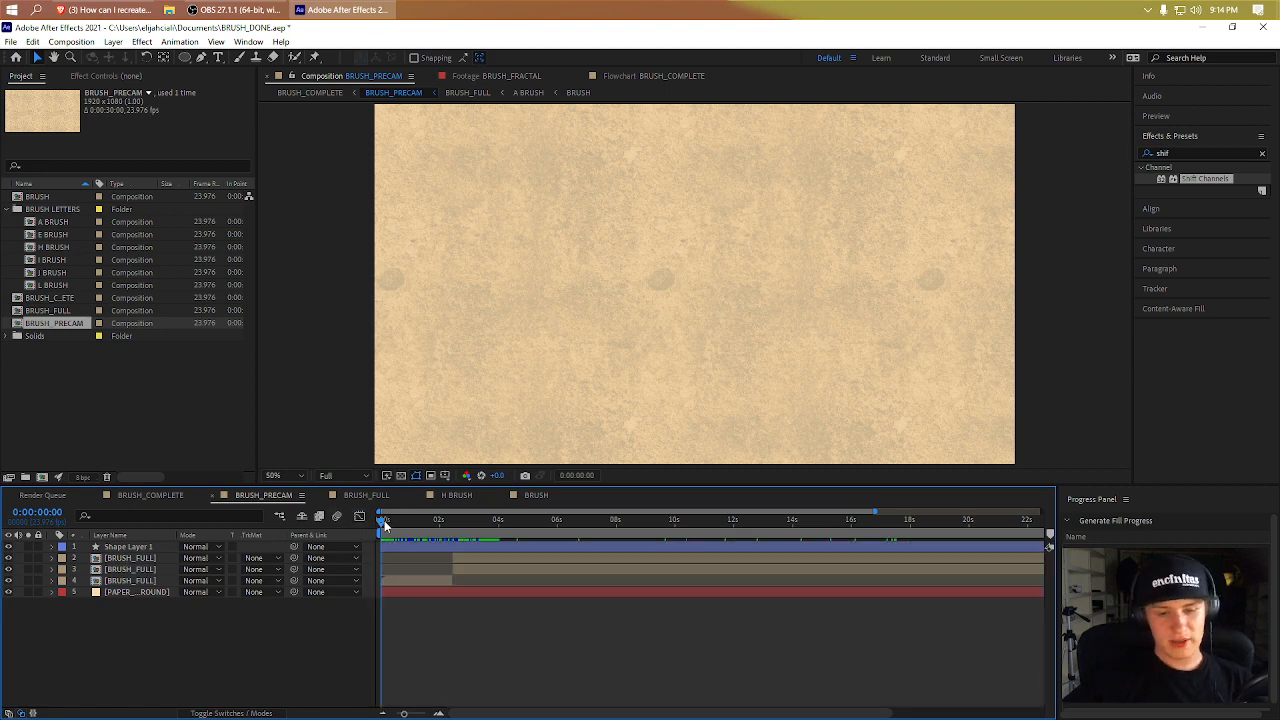
pyautogui.moveTo(384, 520)
pyautogui.mouseDown()
pyautogui.moveTo(444, 516)
pyautogui.moveTo(378, 526)
pyautogui.moveTo(404, 528)
pyautogui.mouseUp()
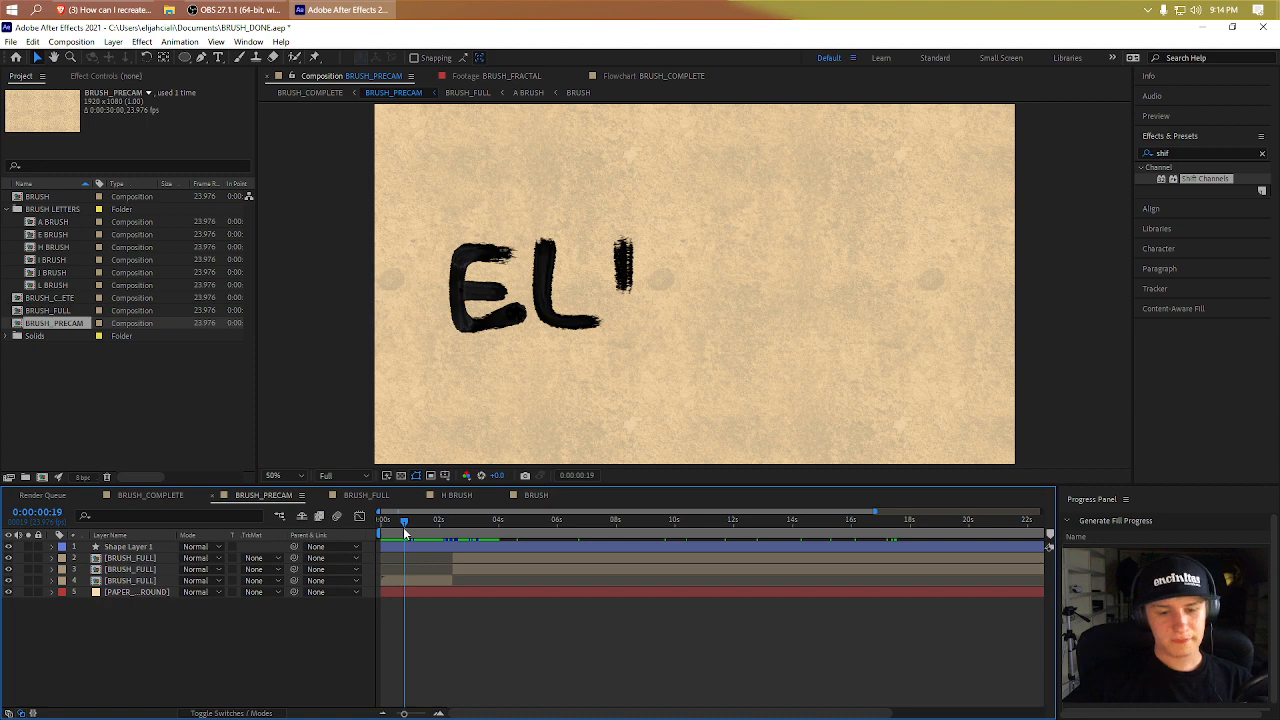
pyautogui.press('space')
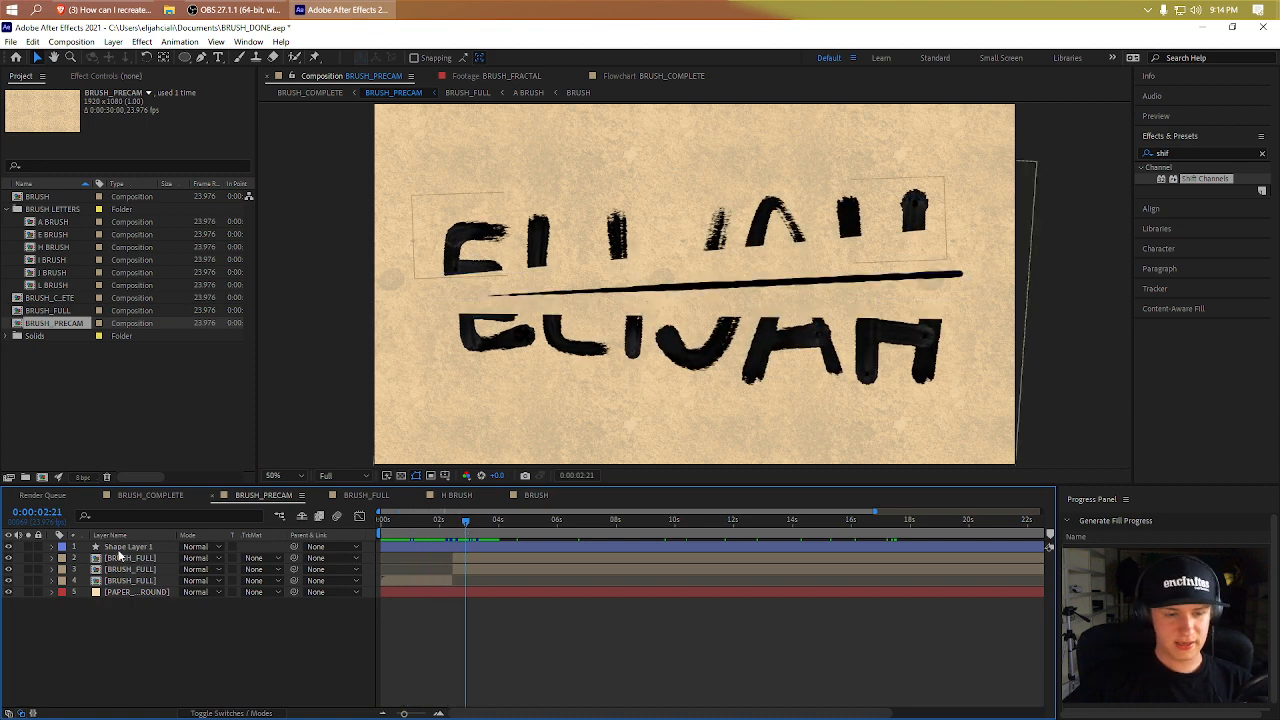
# - Isolate Shape Layer 1 over the transparency grid to examine the slash line, and restore the other layers
pyautogui.click(28, 547)
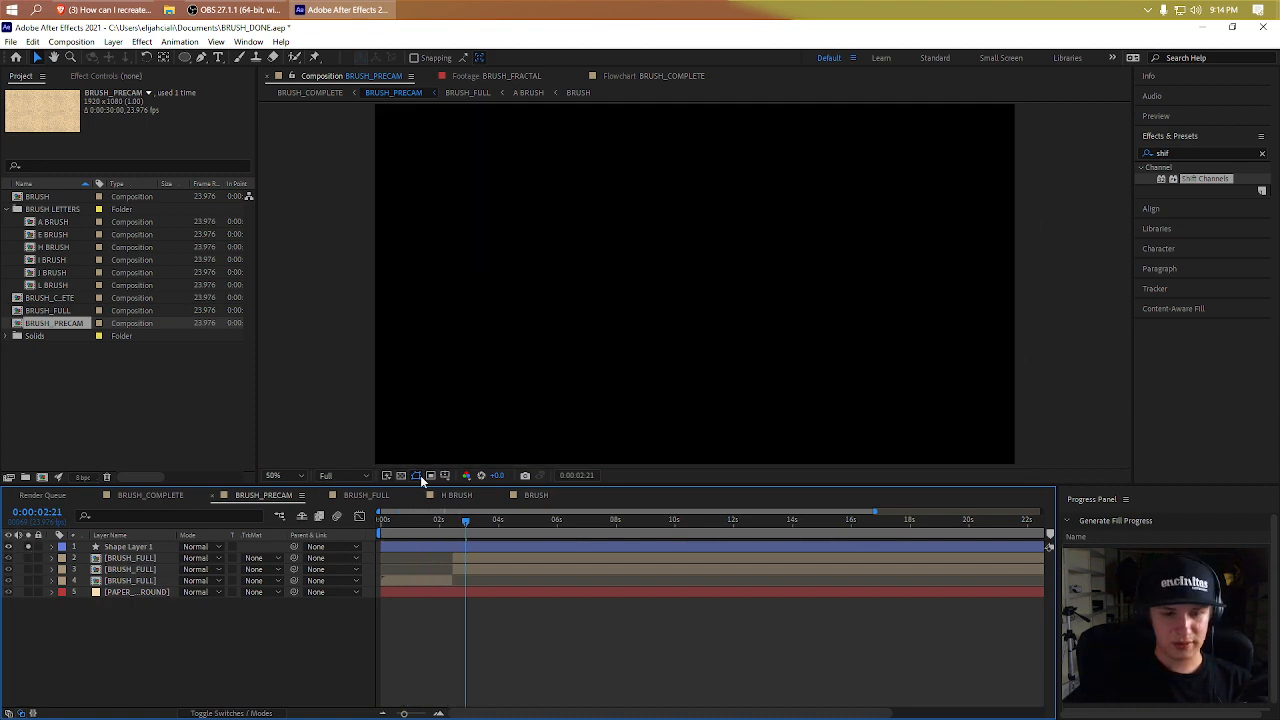
pyautogui.click(402, 475)
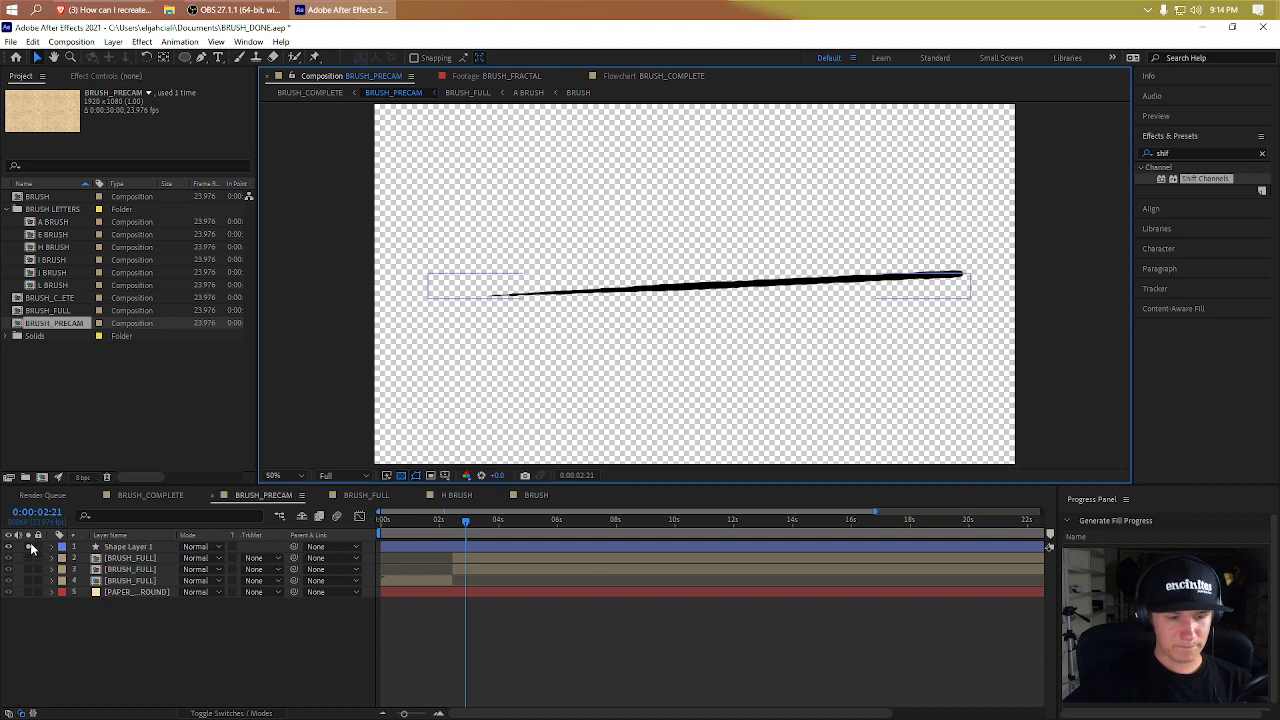
pyautogui.click(28, 547)
# - Examine the sliced BRUSH_FULL layers and the unsliced BRUSH_FULL layer, scrubbing back to before the cut
pyautogui.click(144, 559)
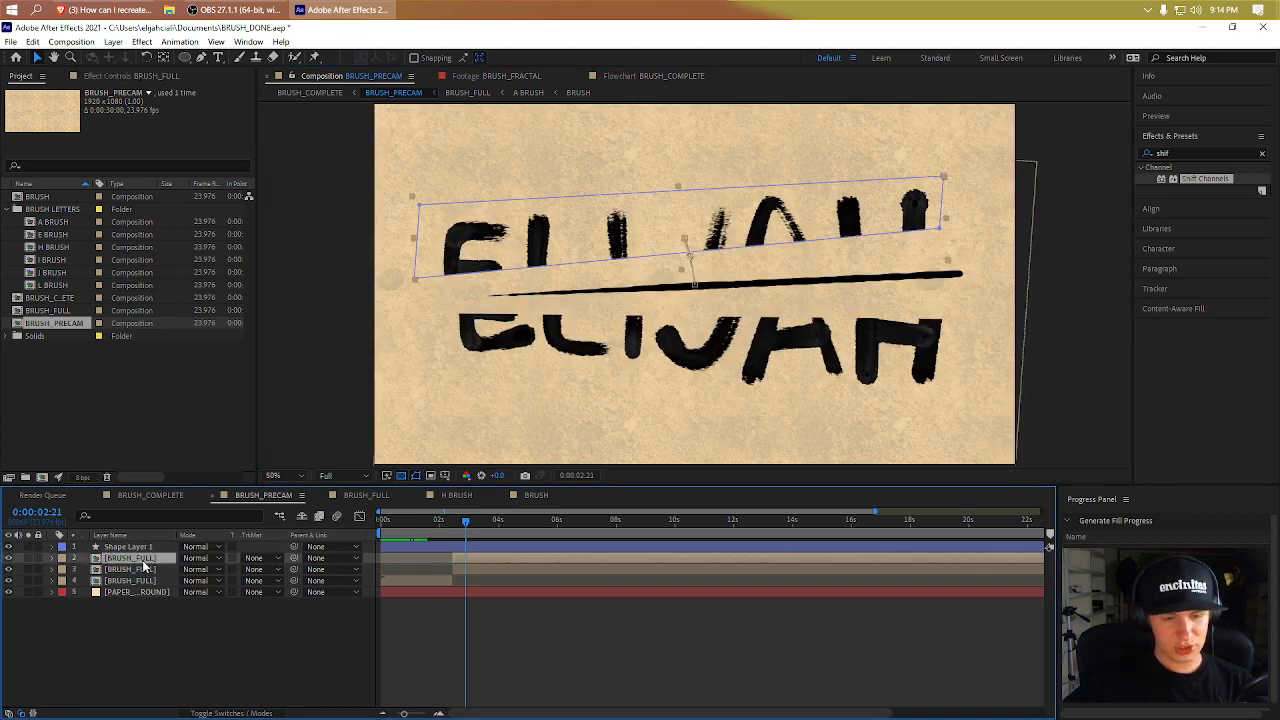
pyautogui.keyDown('shift'); pyautogui.click(149, 570); pyautogui.keyUp('shift')
pyautogui.click(143, 600)
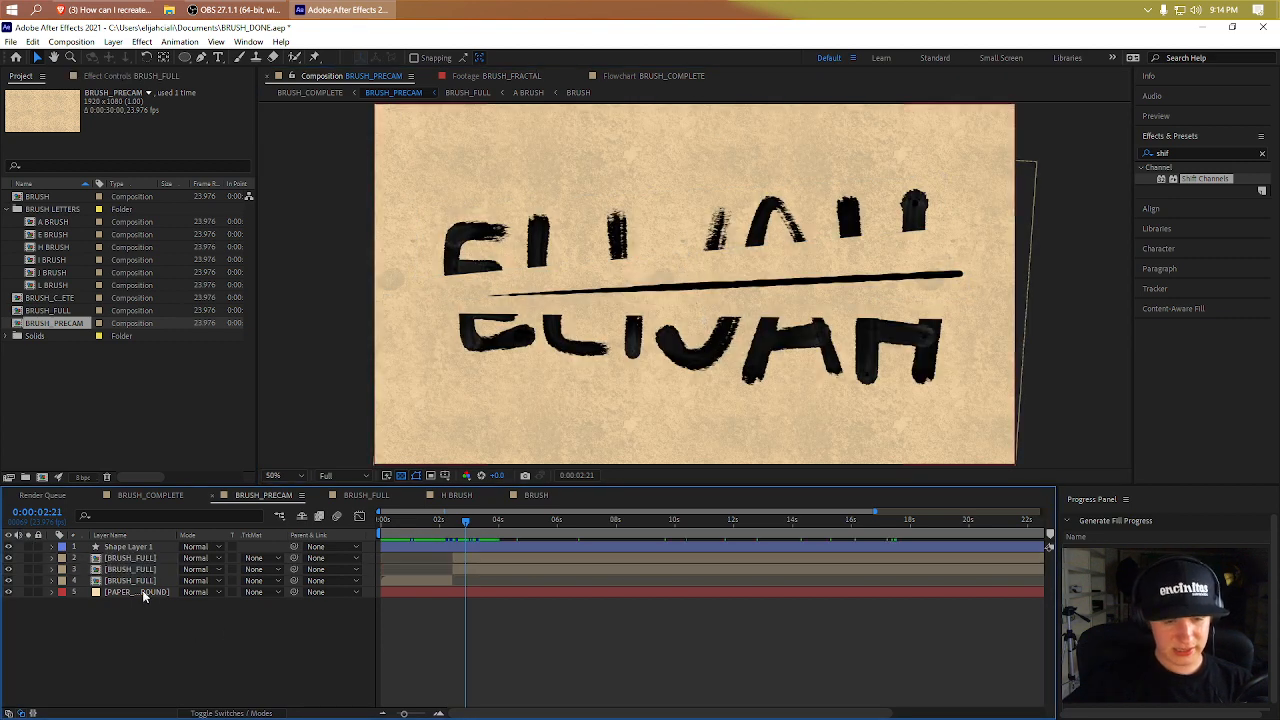
pyautogui.click(137, 580)
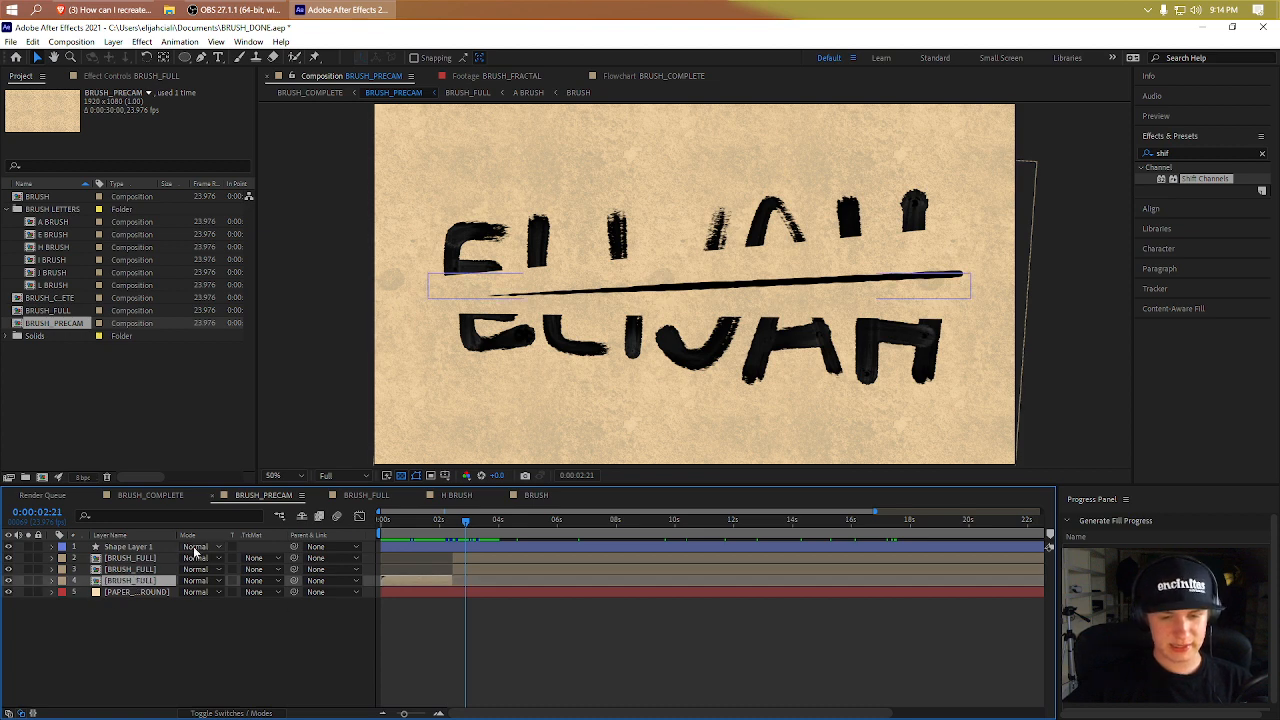
pyautogui.click(450, 518)
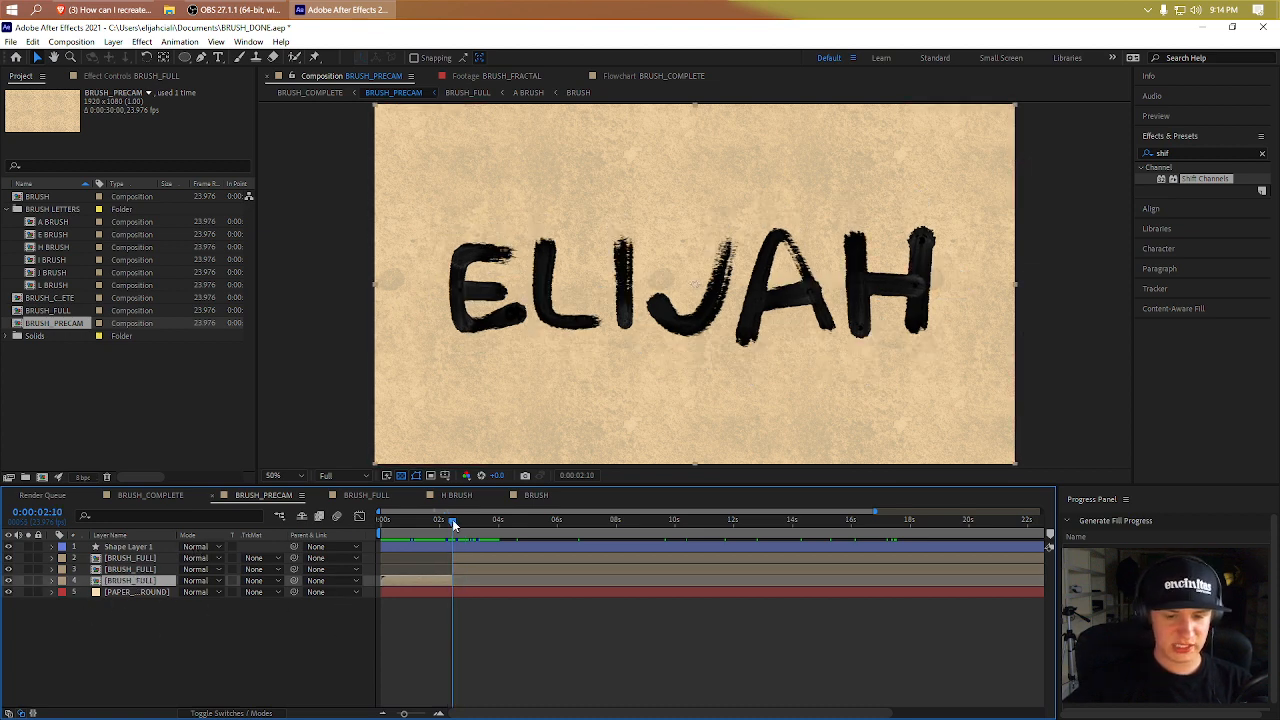
pyautogui.moveTo(457, 520); pyautogui.dragTo(435, 520)
# - Isolate the PAPER_BACKGROUND layer and compare it with and without its uni.Texturize effect, then show all layers again
pyautogui.click(28, 592)
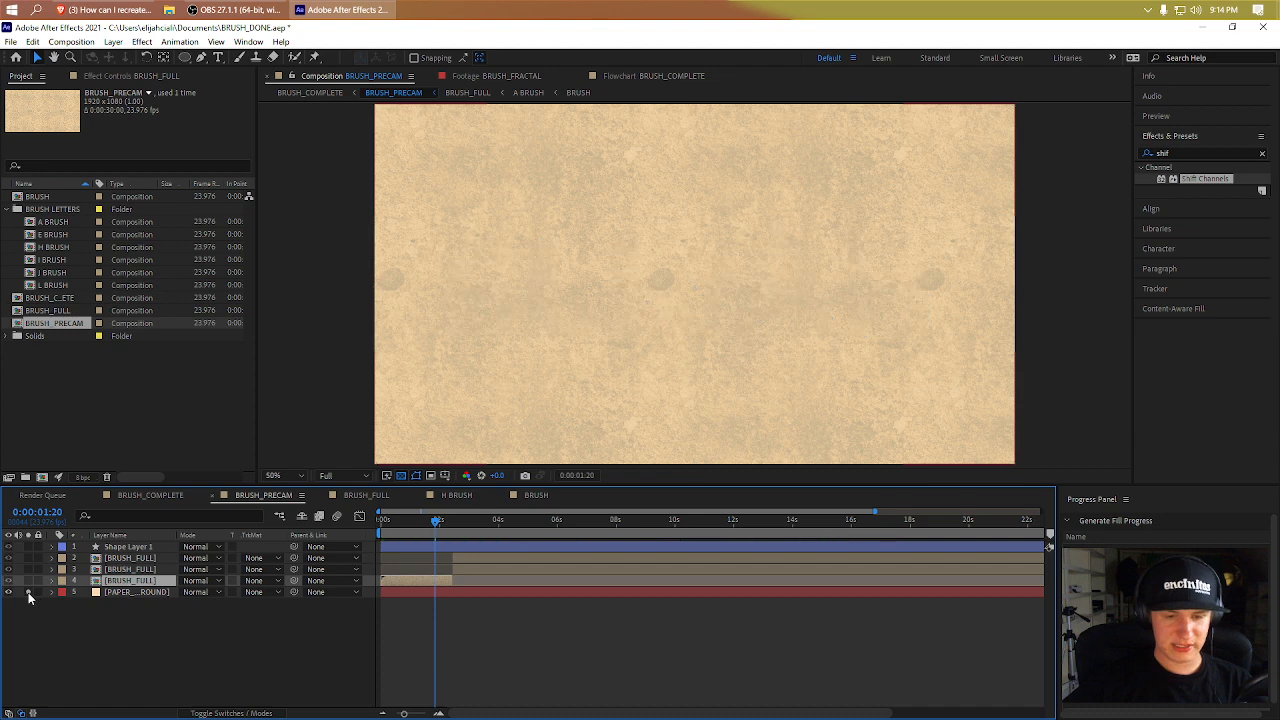
pyautogui.click(28, 592)
pyautogui.click(28, 592)
pyautogui.click(129, 76)
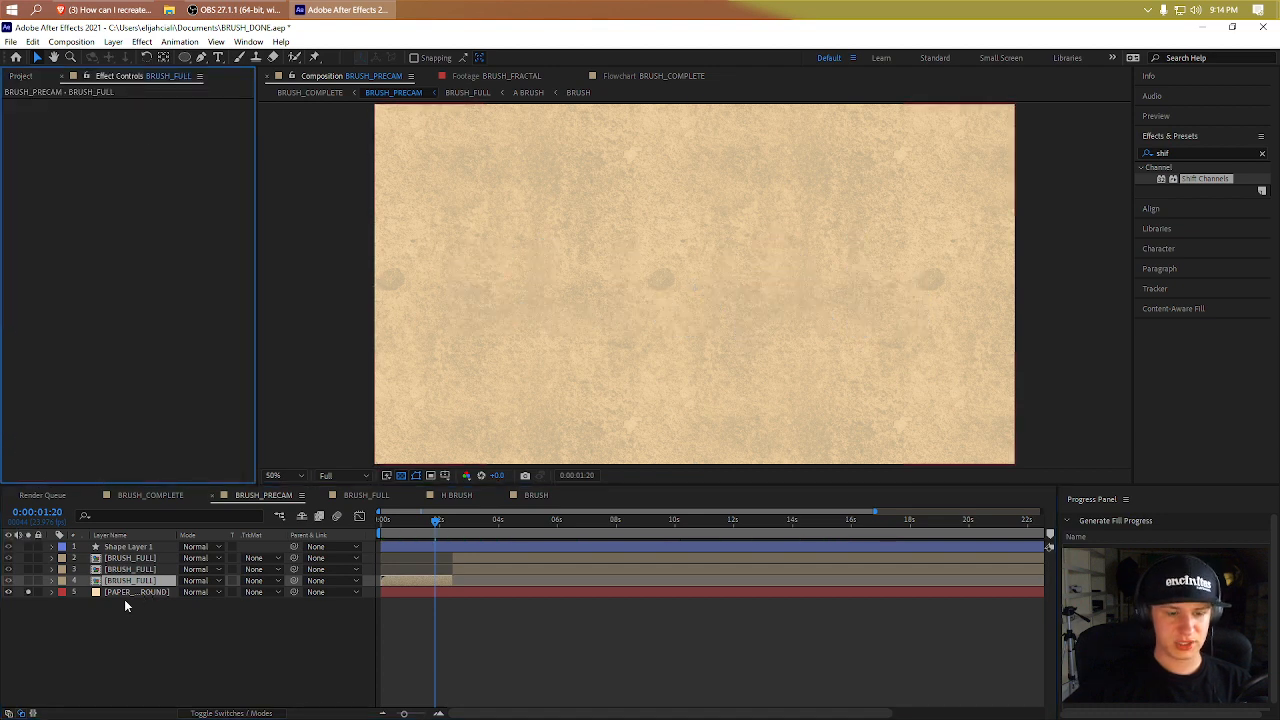
pyautogui.click(126, 592)
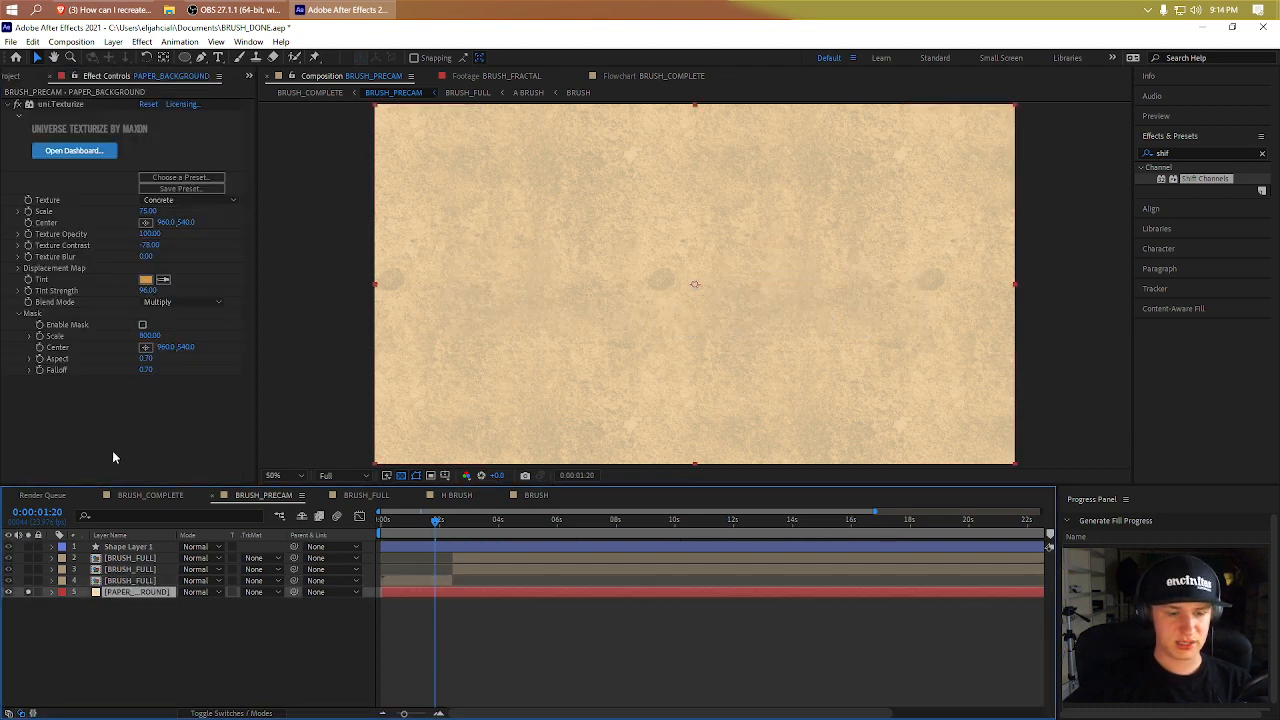
pyautogui.click(30, 106)
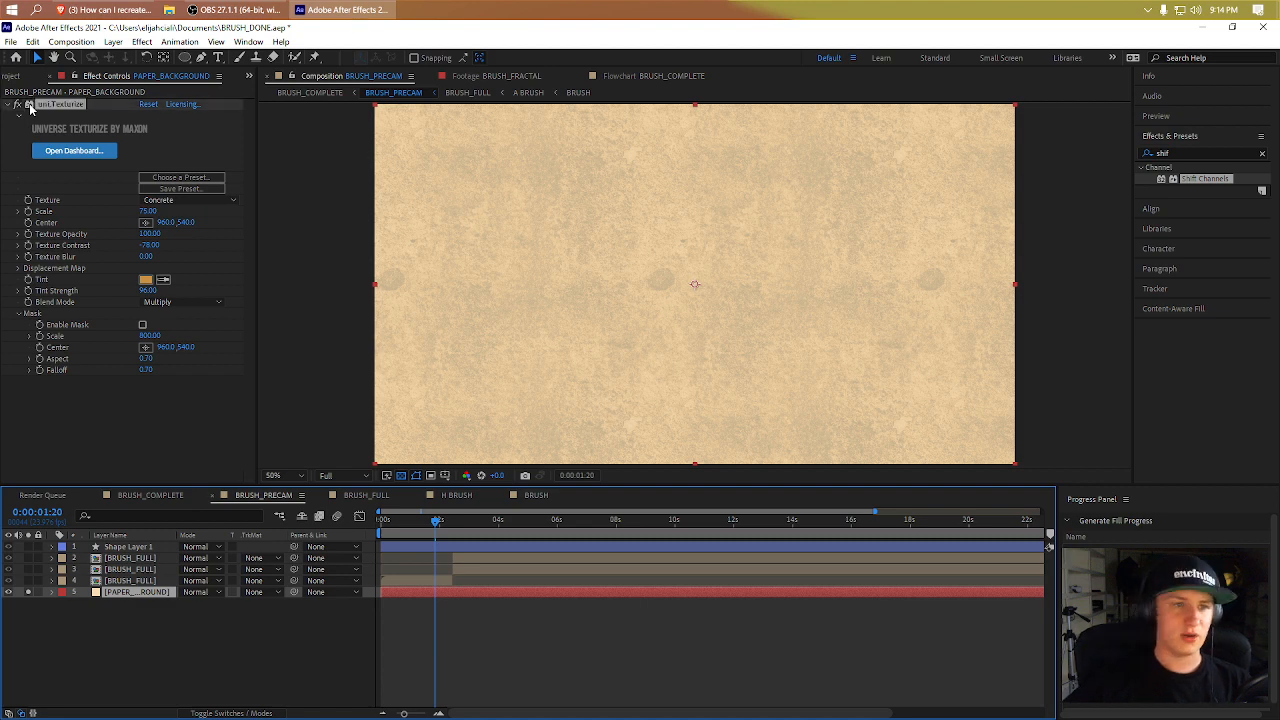
pyautogui.click(16, 104)
pyautogui.click(16, 104)
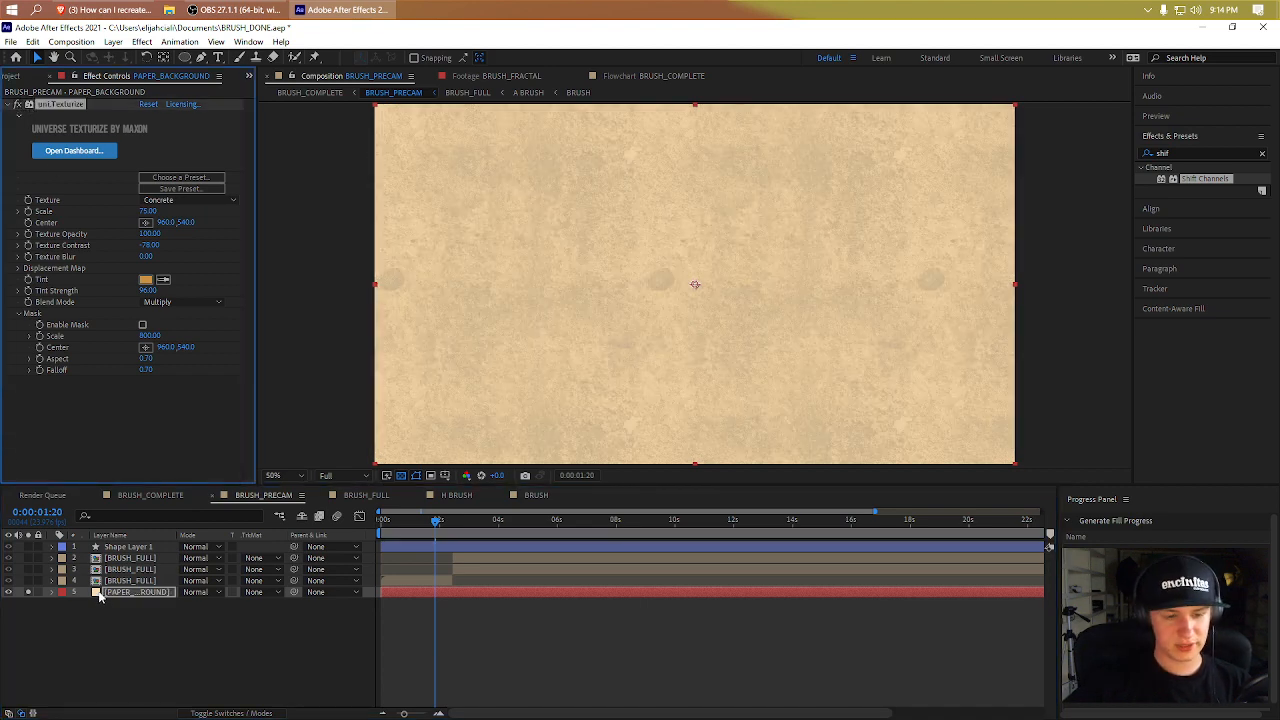
pyautogui.click(27, 593)
# - Open the BRUSH_FULL composition, scrub through the letters being written and examine ART_ROUGH's Roughen Edges settings
pyautogui.click(115, 581)
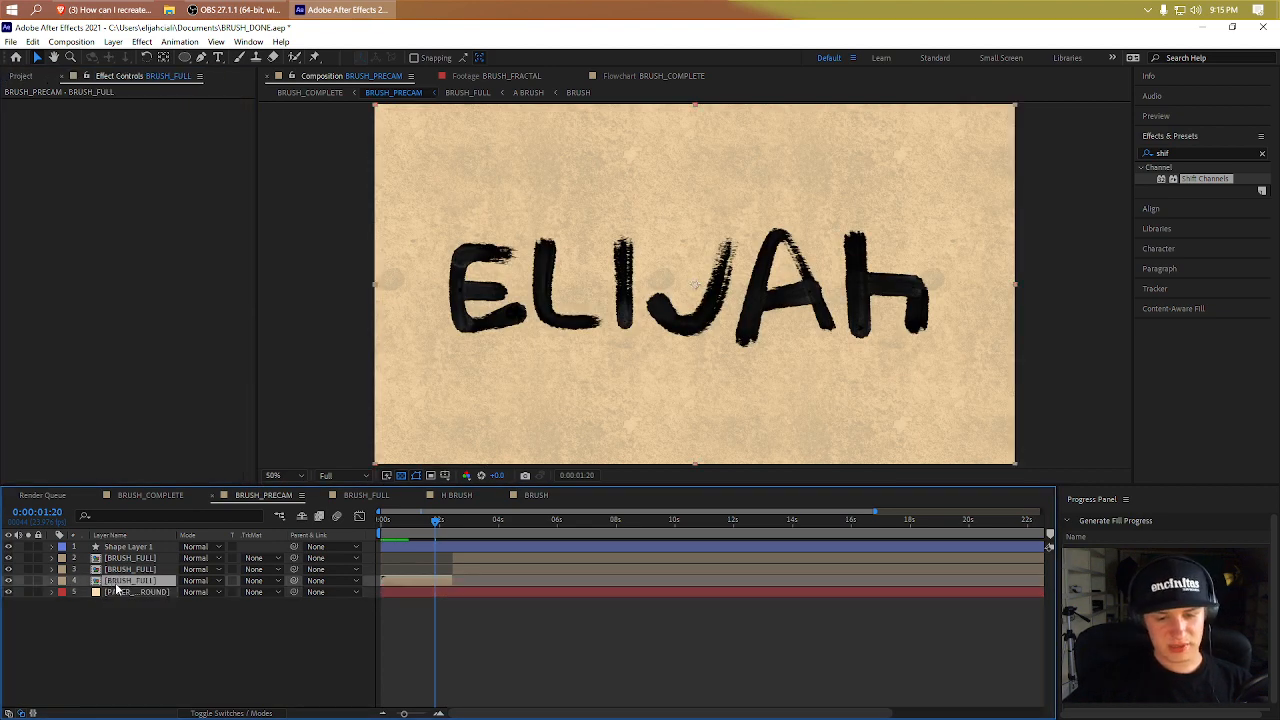
pyautogui.doubleClick(130, 581)
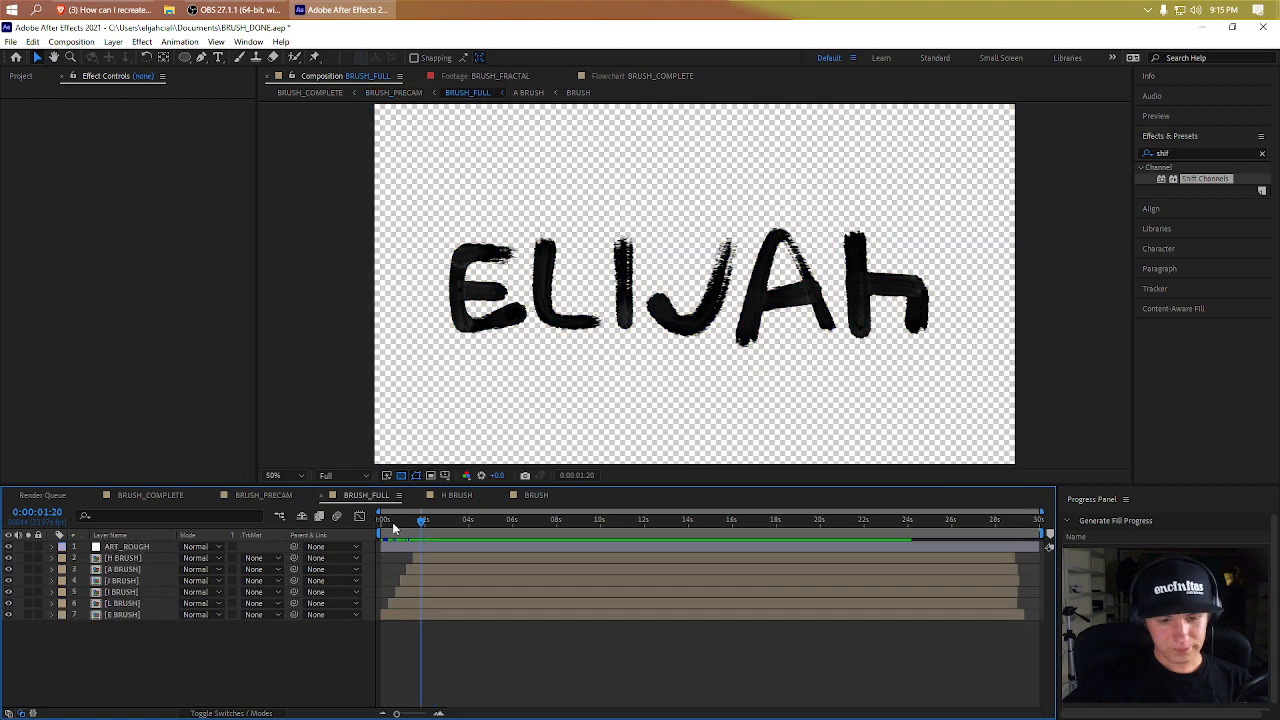
pyautogui.moveTo(394, 524)
pyautogui.mouseDown()
pyautogui.moveTo(383, 525)
pyautogui.moveTo(432, 522)
pyautogui.mouseUp()
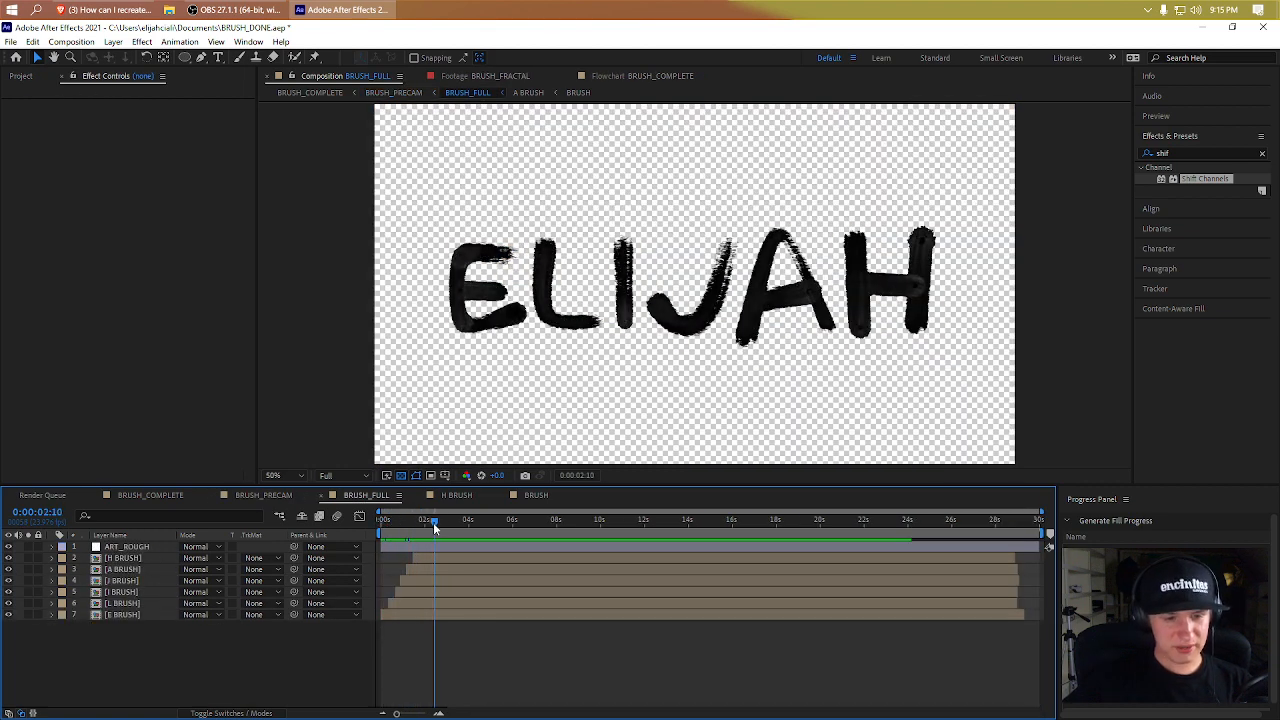
pyautogui.click(126, 547)
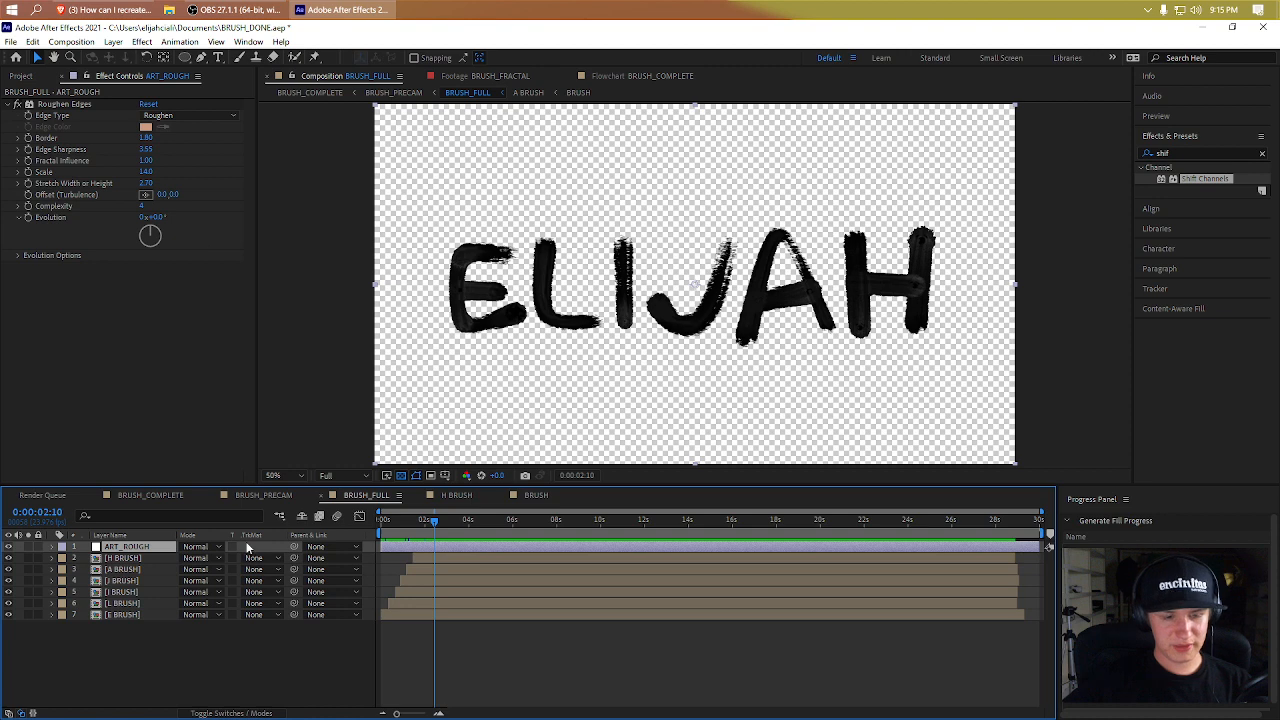
# - Open the E BRUSH composition and scrub through its keyframed strokes over the transparency grid
pyautogui.doubleClick(157, 614)
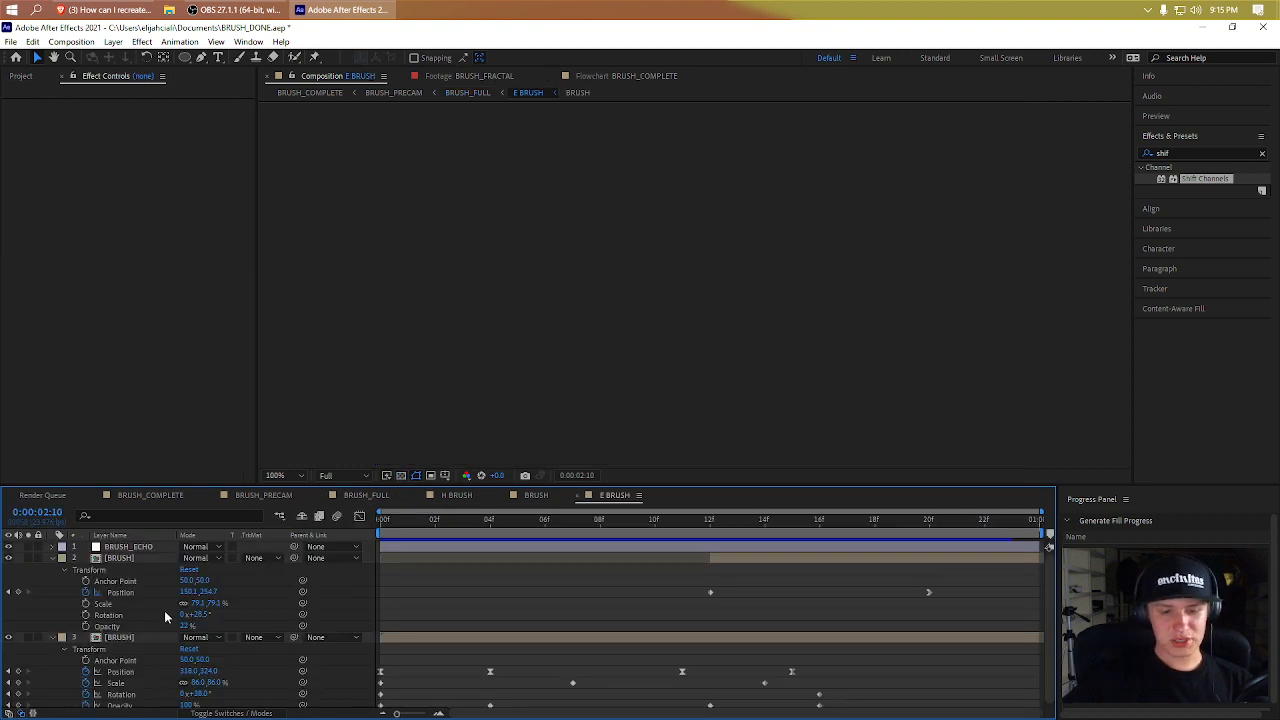
pyautogui.moveTo(386, 523)
pyautogui.mouseDown()
pyautogui.moveTo(857, 530)
pyautogui.moveTo(632, 546)
pyautogui.moveTo(471, 530)
pyautogui.moveTo(960, 572)
pyautogui.mouseUp()
pyautogui.click(401, 475)
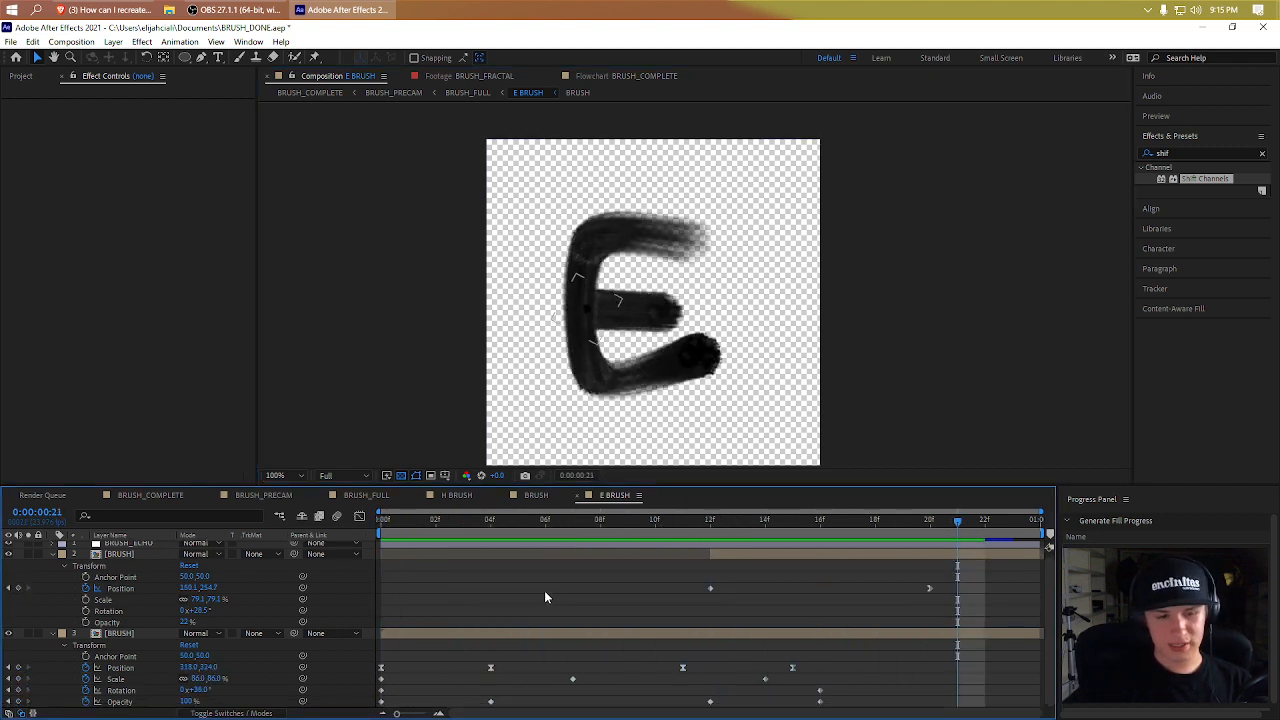
# - Open the BRUSH composition and examine the BRUSH_FRACTAL layer's Fractal Noise, Roughen Edges and mask
pyautogui.doubleClick(107, 558)
pyautogui.moveTo(398, 522); pyautogui.dragTo(365, 530)
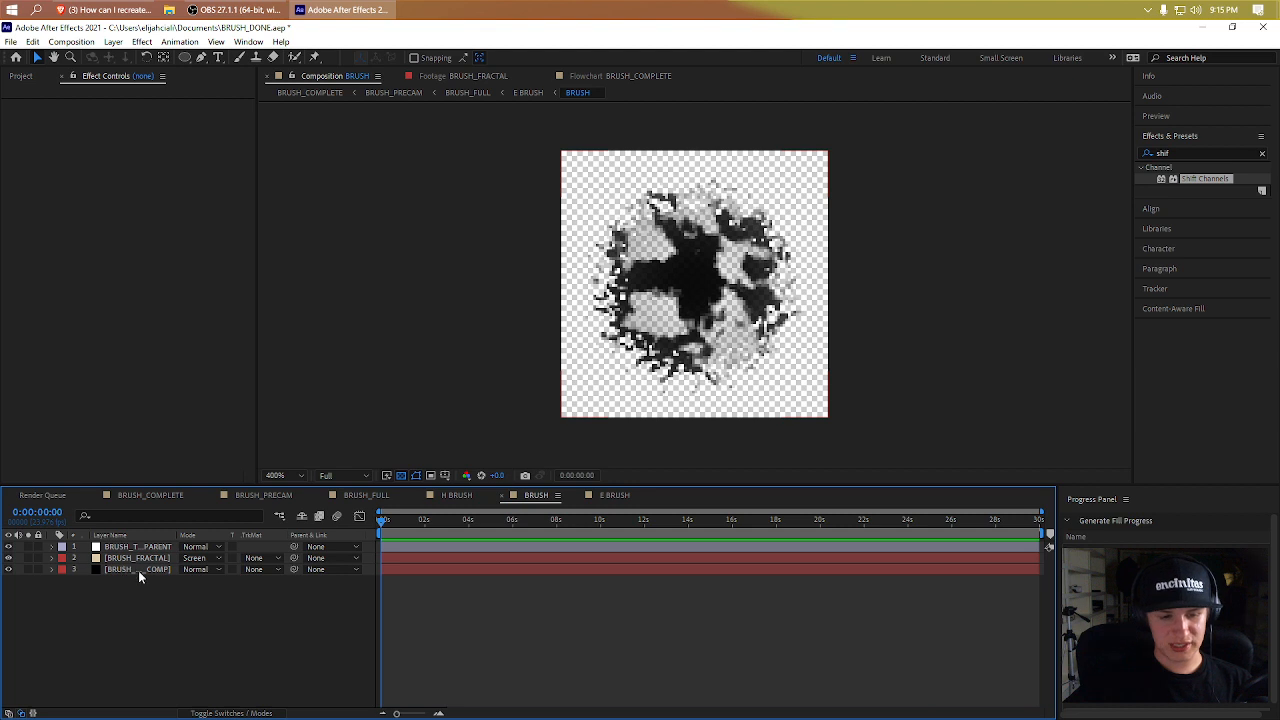
pyautogui.click(138, 570)
pyautogui.click(160, 559)
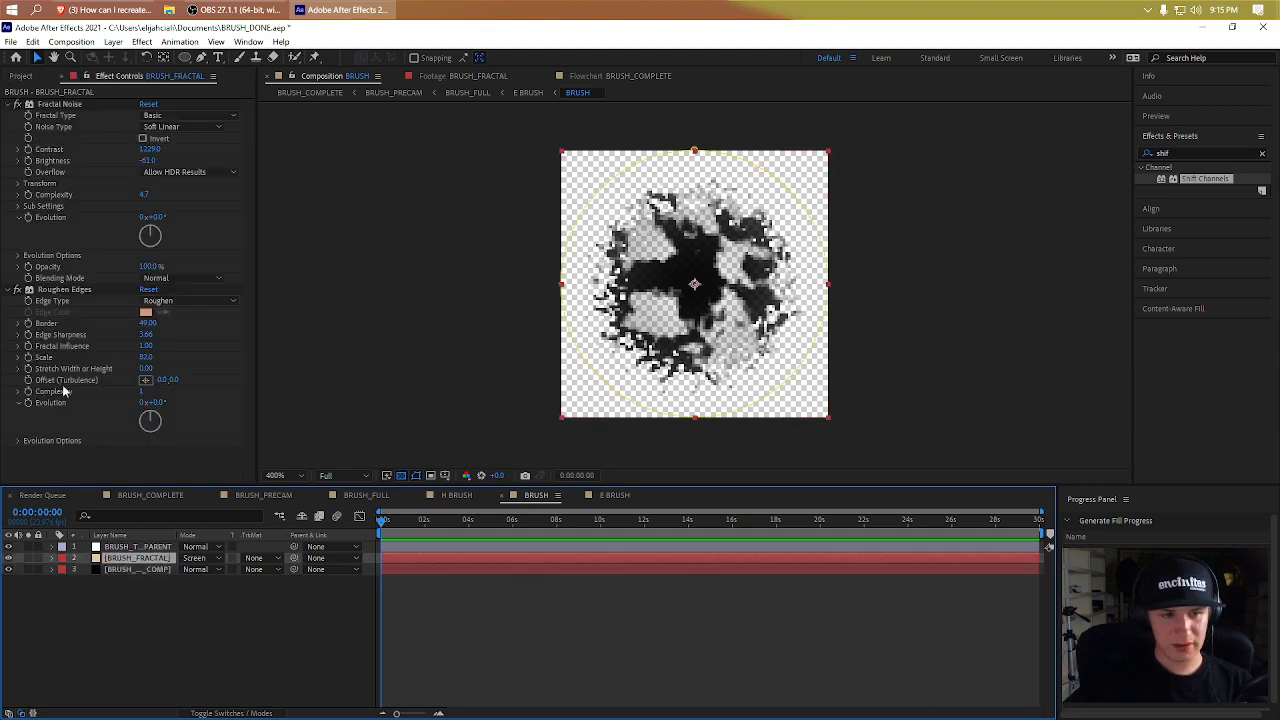
pyautogui.press('m')
# - Compare the brush with and without the Shift Channels effect on the BRUSH_TRANSPARENT layer
pyautogui.click(140, 547)
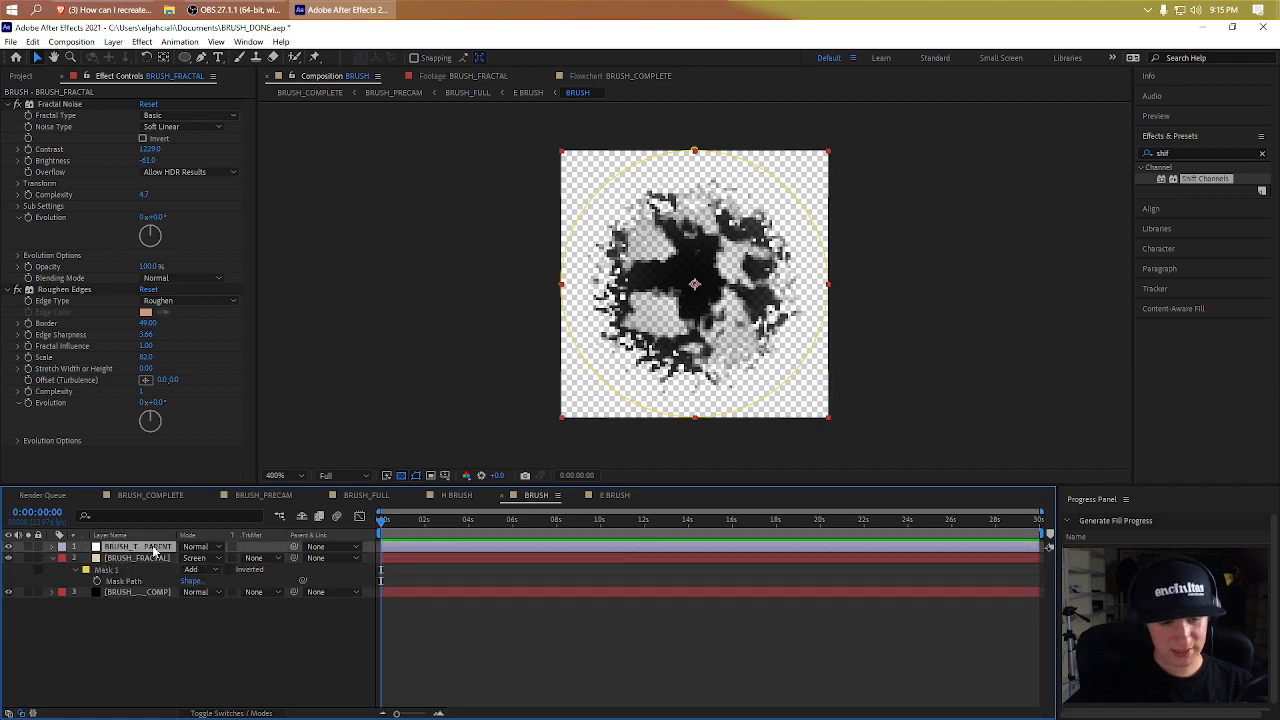
pyautogui.click(65, 104)
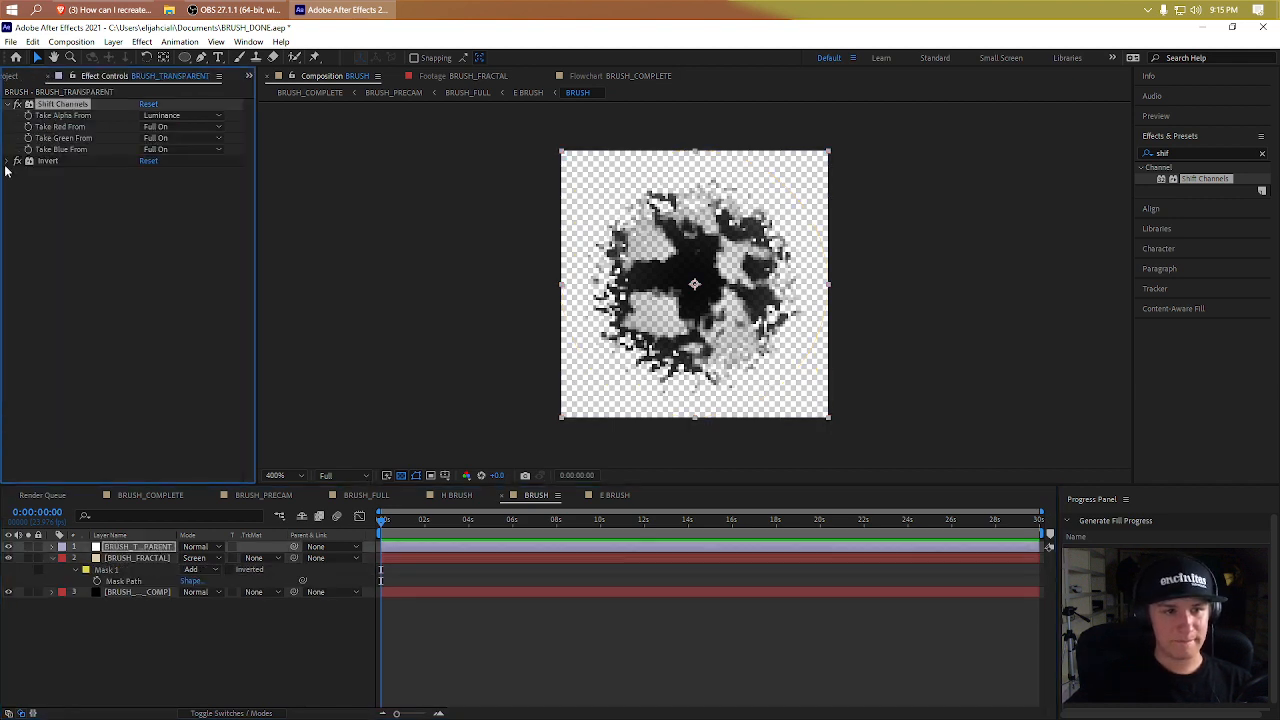
pyautogui.click(17, 106)
pyautogui.click(17, 106)
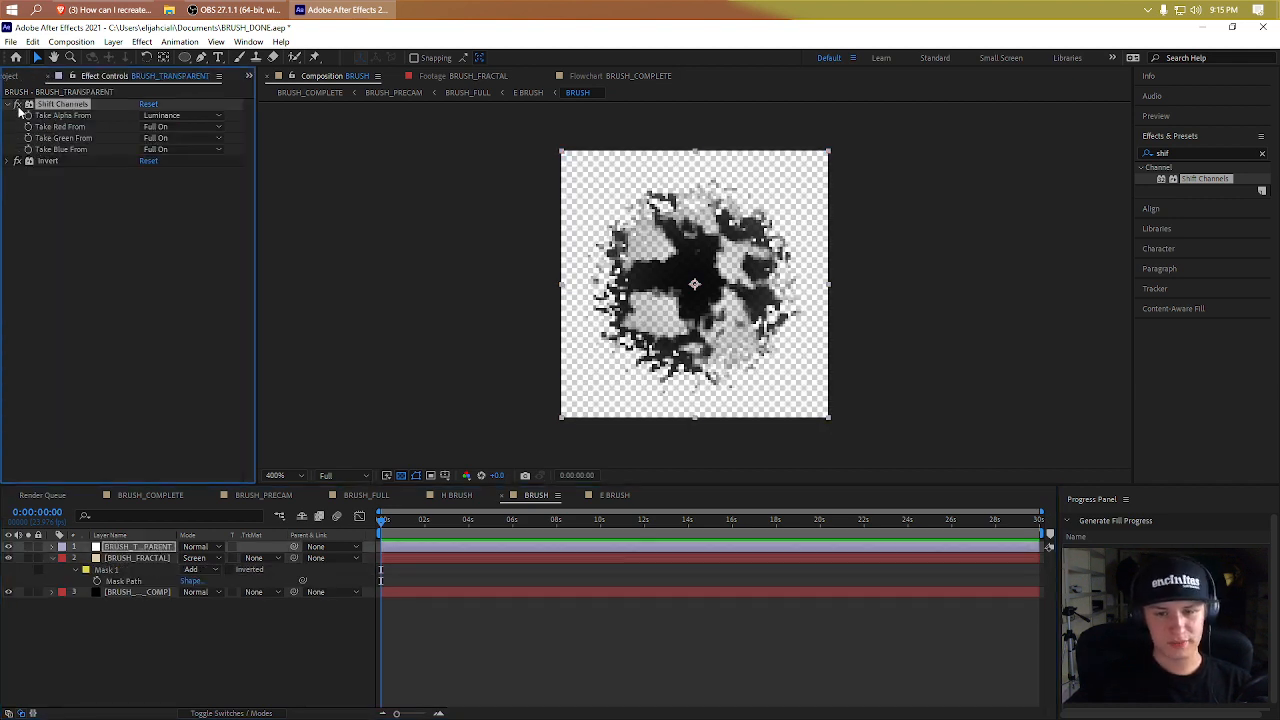
pyautogui.click(283, 633)
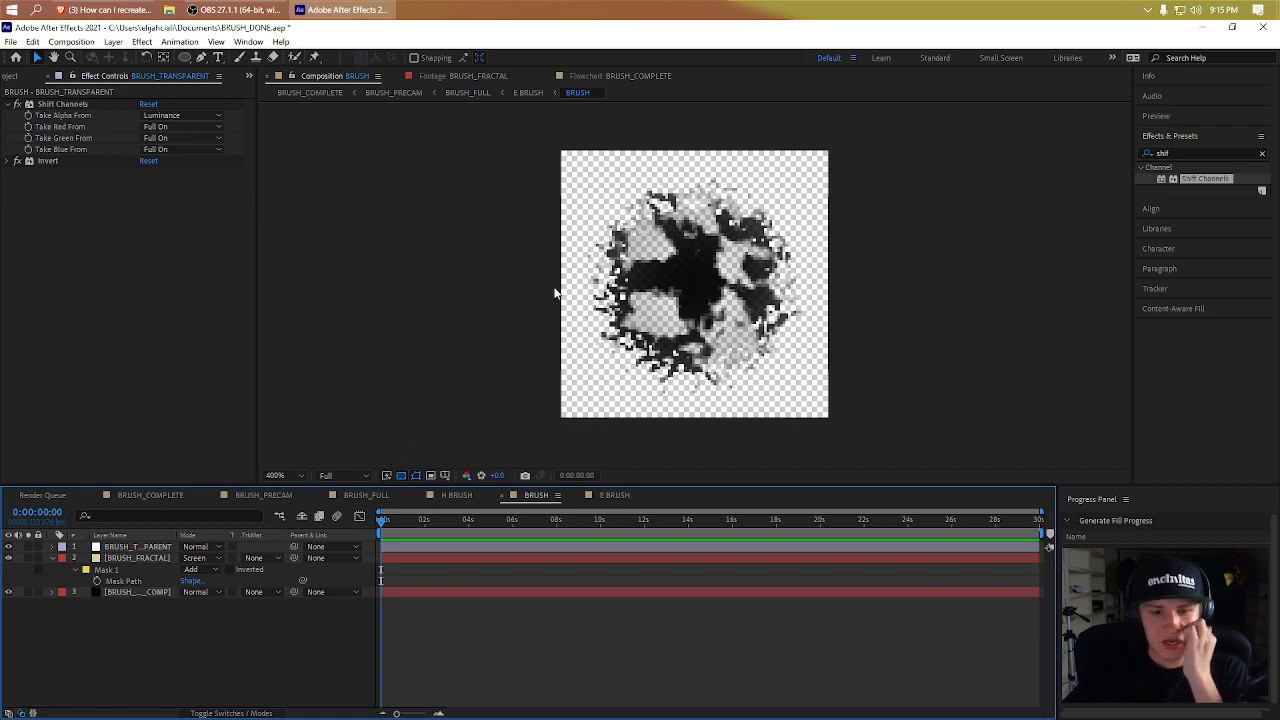
# - Start a new project, discarding the changes to BRUSH_DONE.aep
pyautogui.click(11, 42)
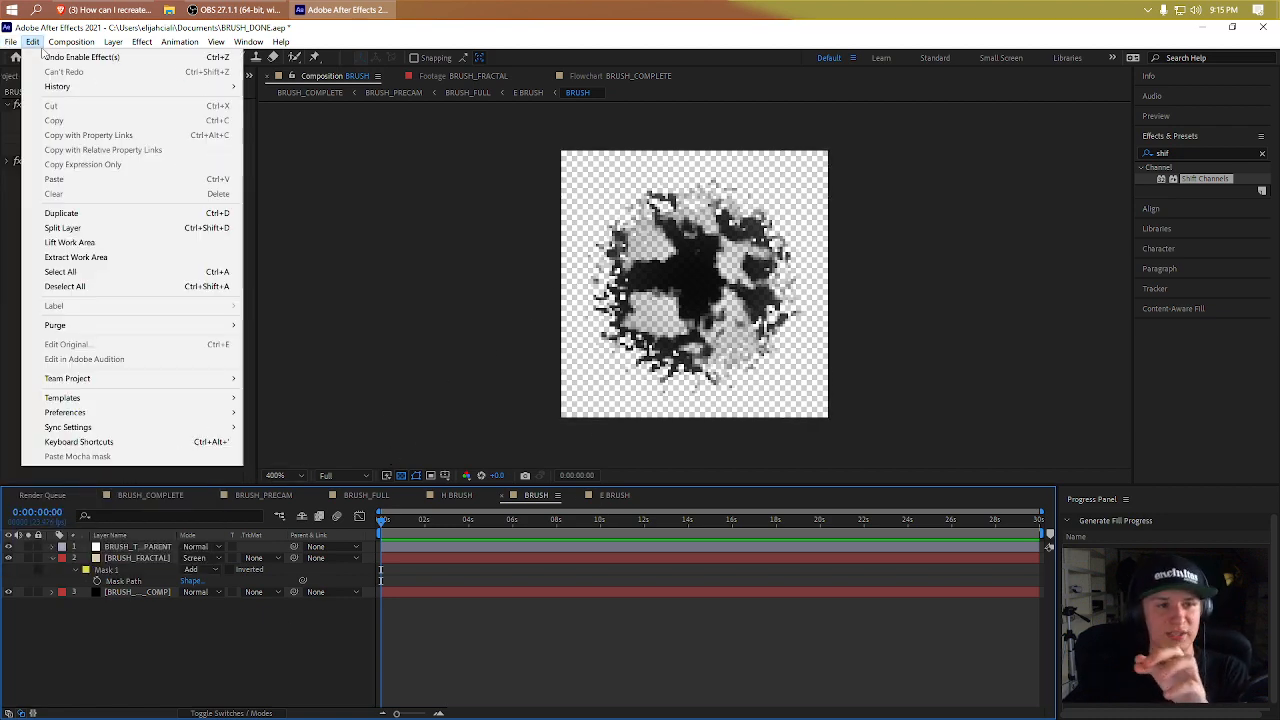
pyautogui.click(272, 57)
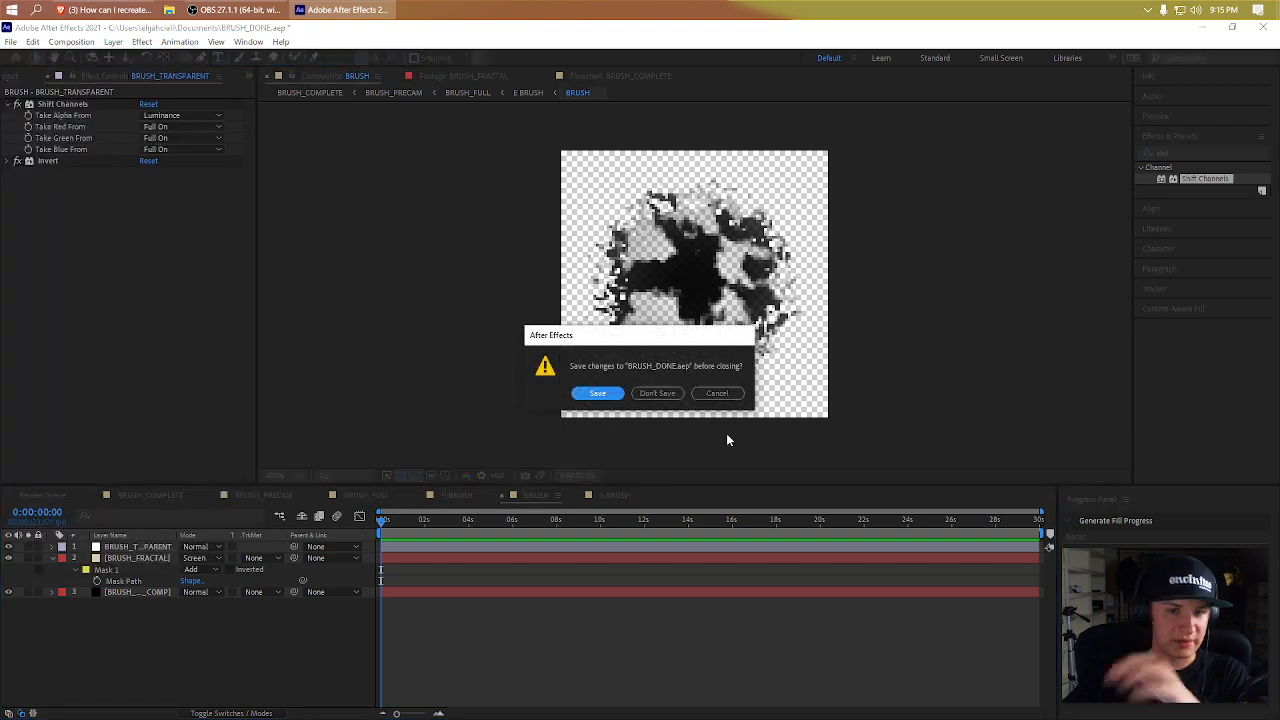
pyautogui.click(658, 392)
# - Create a new composition named BRUSH_FULL with a width of 1920 px and a height of 1080 px
pyautogui.click(600, 305)
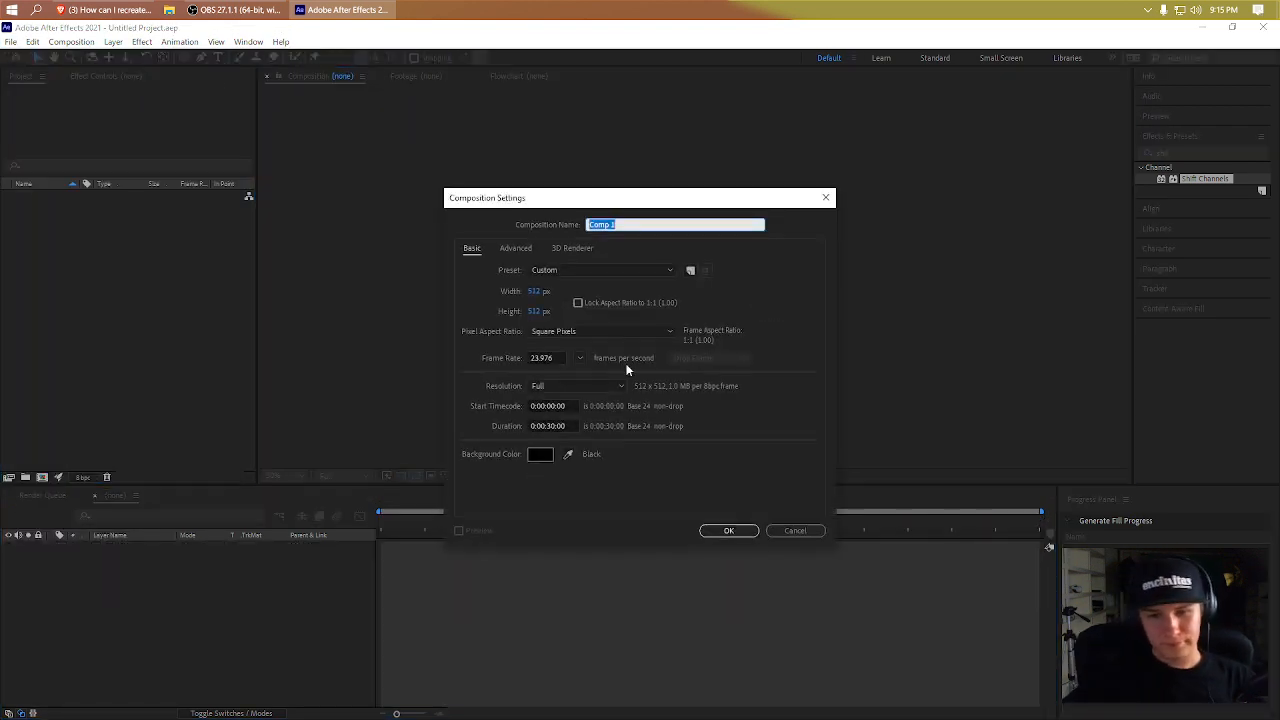
pyautogui.click(537, 291)
pyautogui.write('1920')
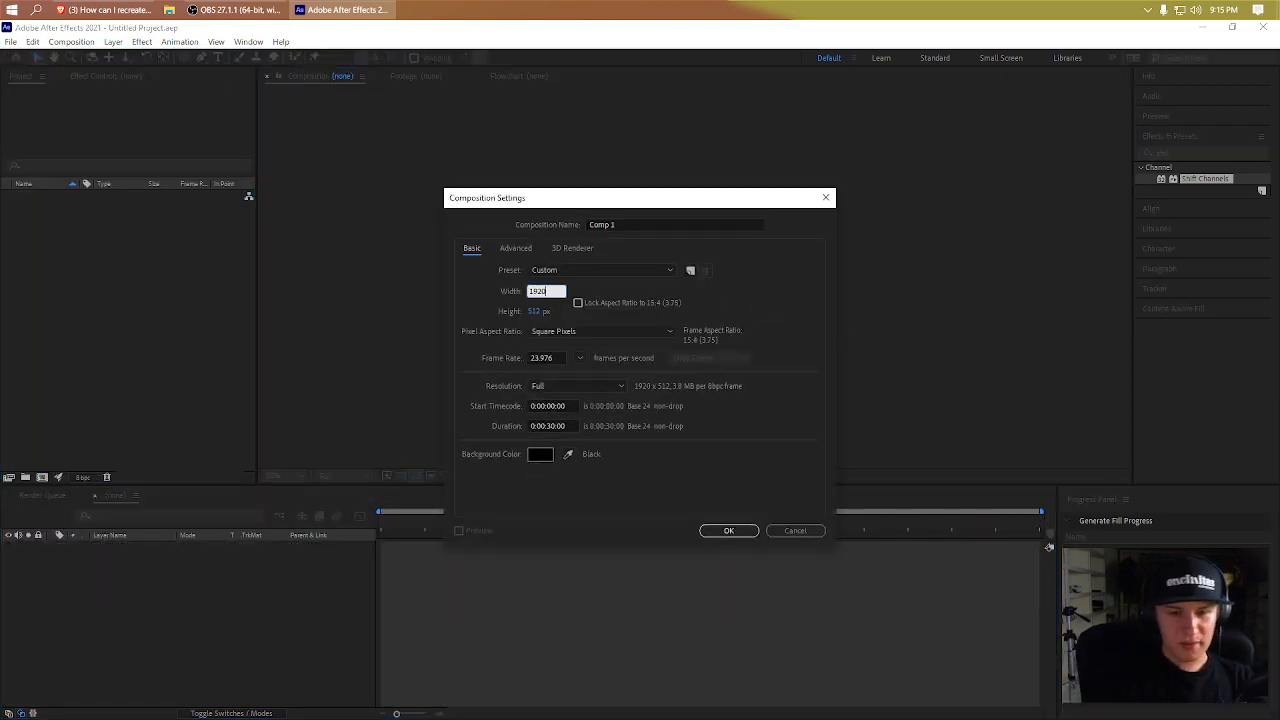
pyautogui.press('Tab')
pyautogui.write('1080')
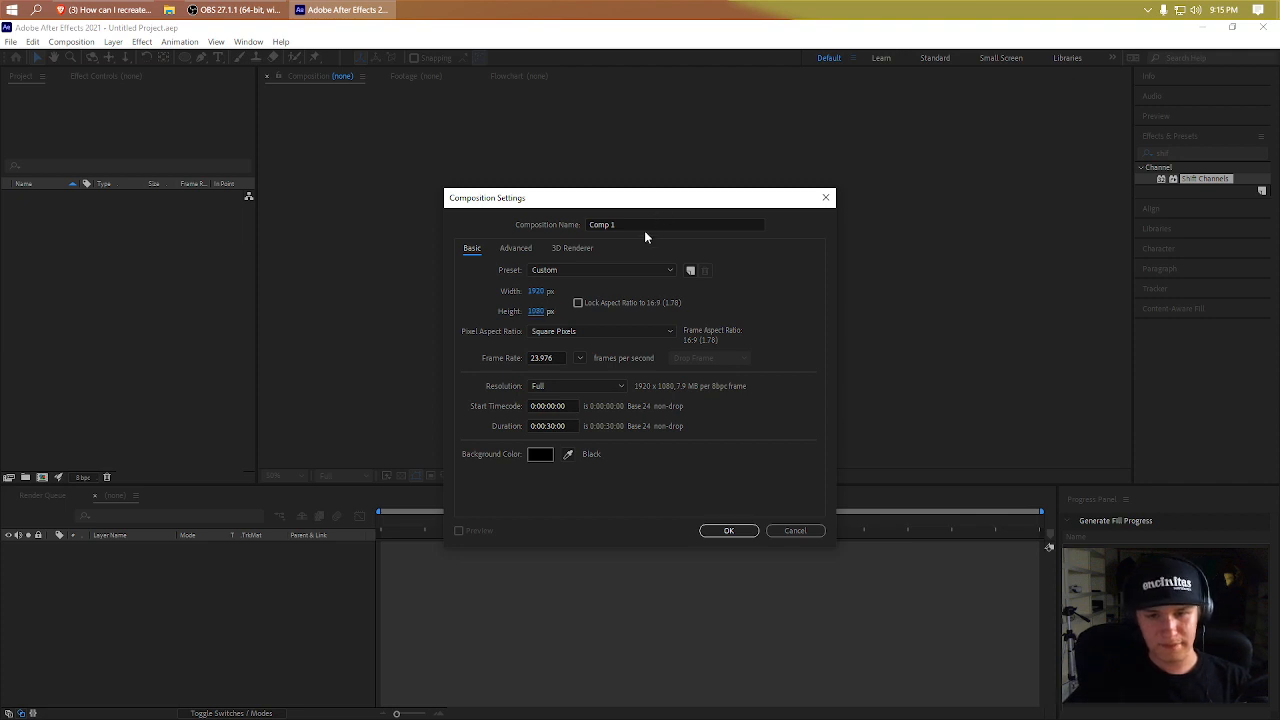
pyautogui.click(644, 224)
pyautogui.write('BRUSH_FULL')
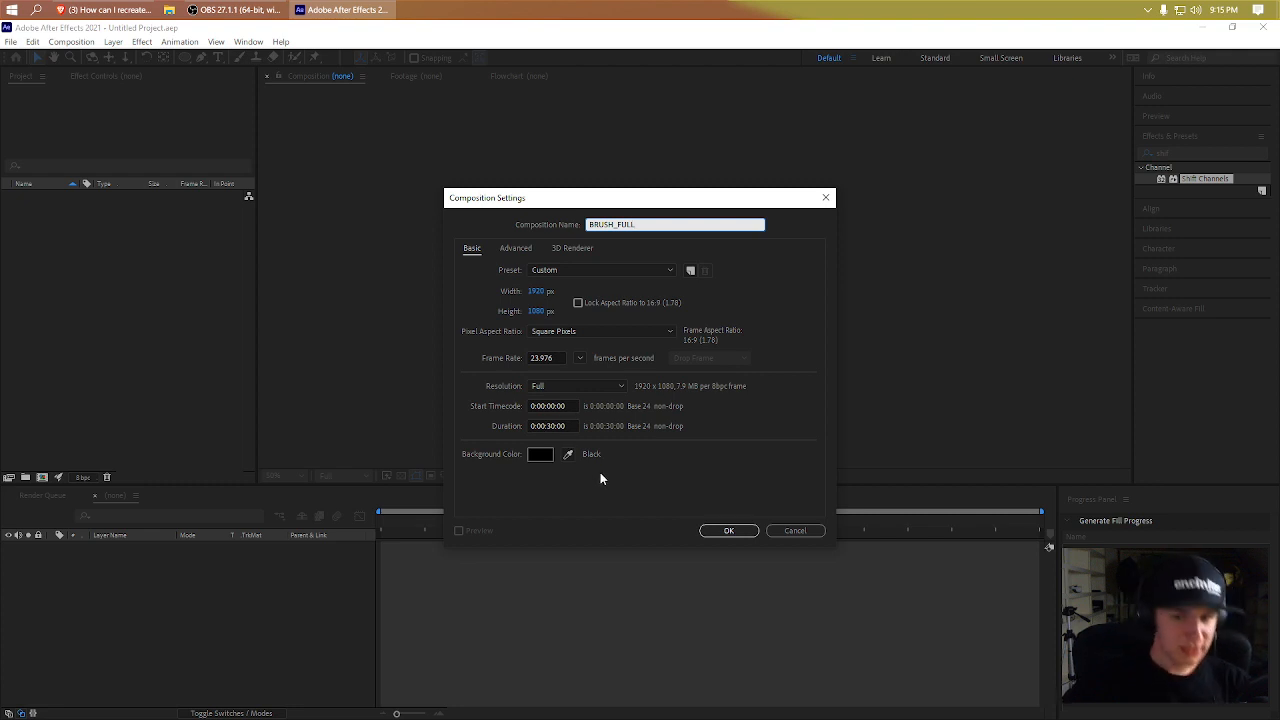
pyautogui.press('Return')
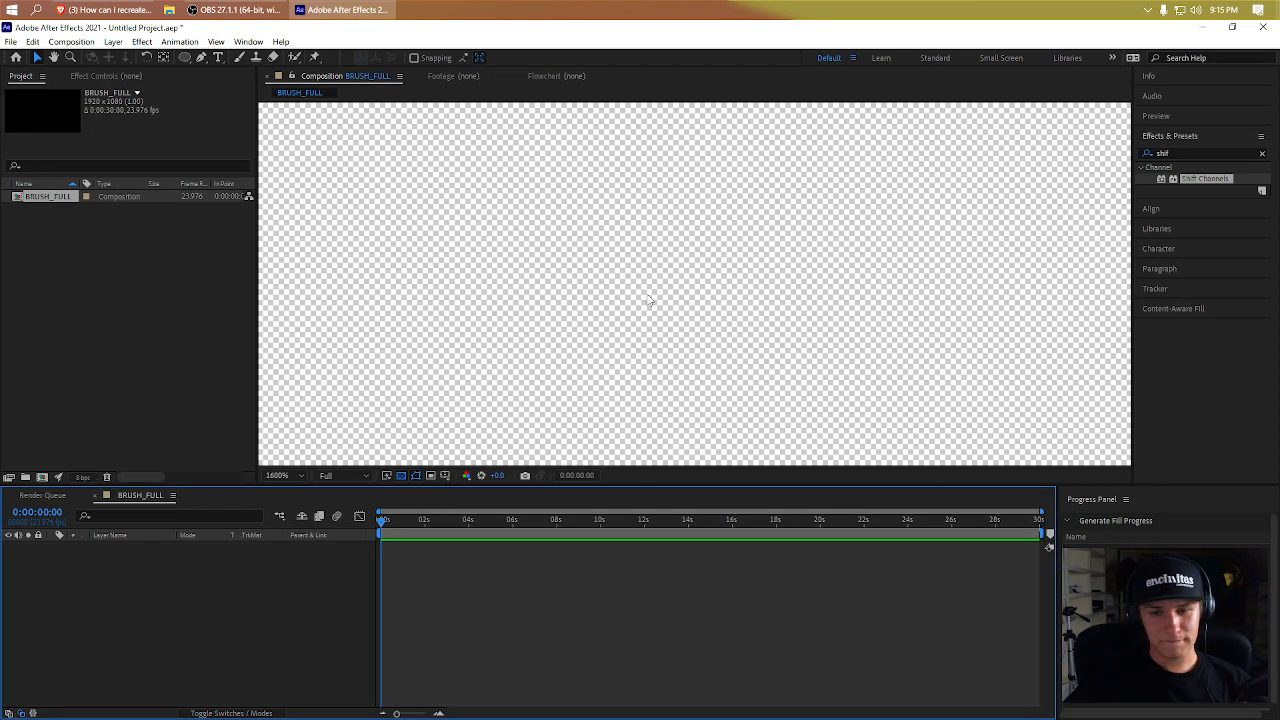
# - Fit the BRUSH_FULL composition in the viewer using Fit up to 100%
pyautogui.scroll(-10, 649, 300)
pyautogui.click(331, 477)
pyautogui.click(297, 477)
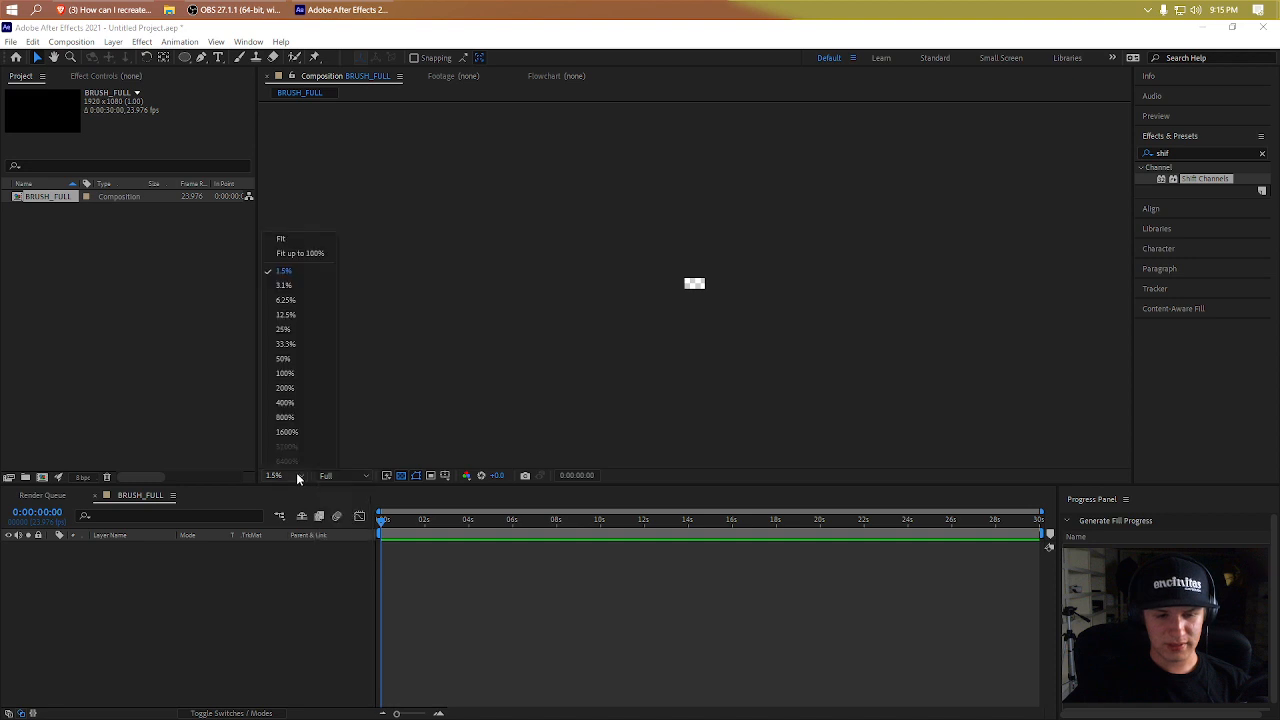
pyautogui.click(297, 477)
pyautogui.click(292, 475)
pyautogui.click(300, 253)
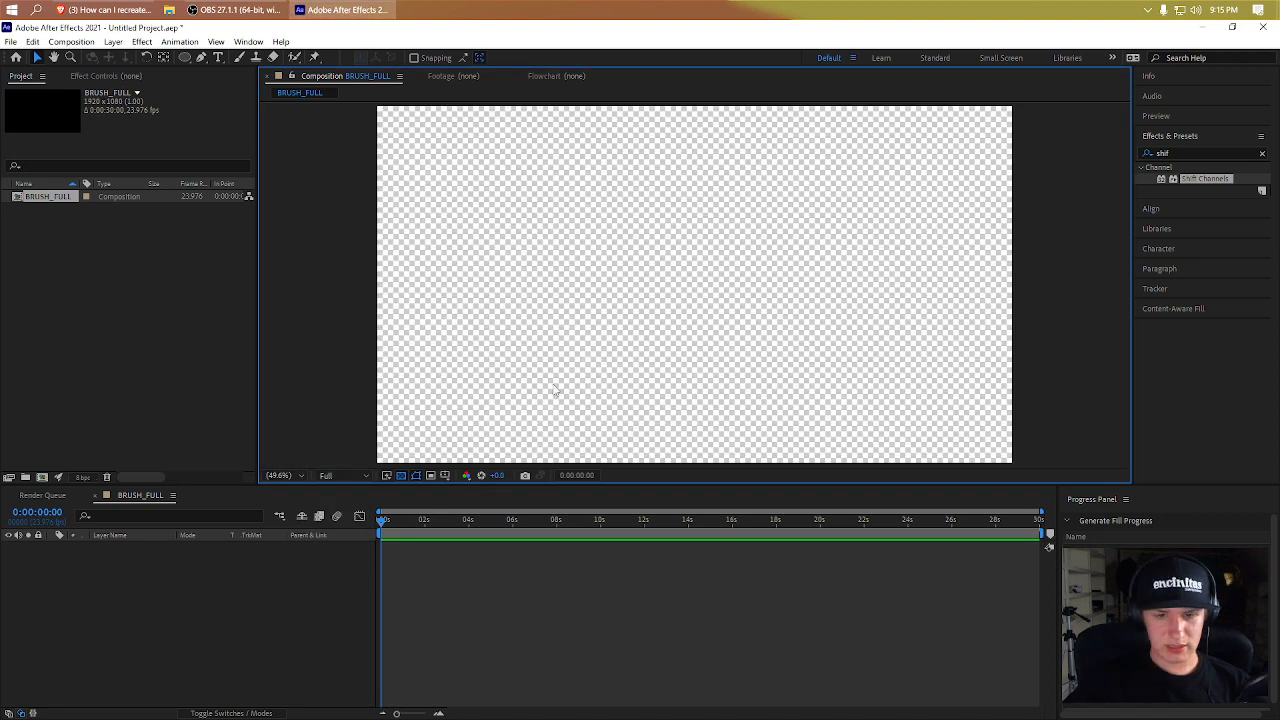
# - Start a second composition named BRUSH with a width and height of 512 px
pyautogui.click(88, 322)
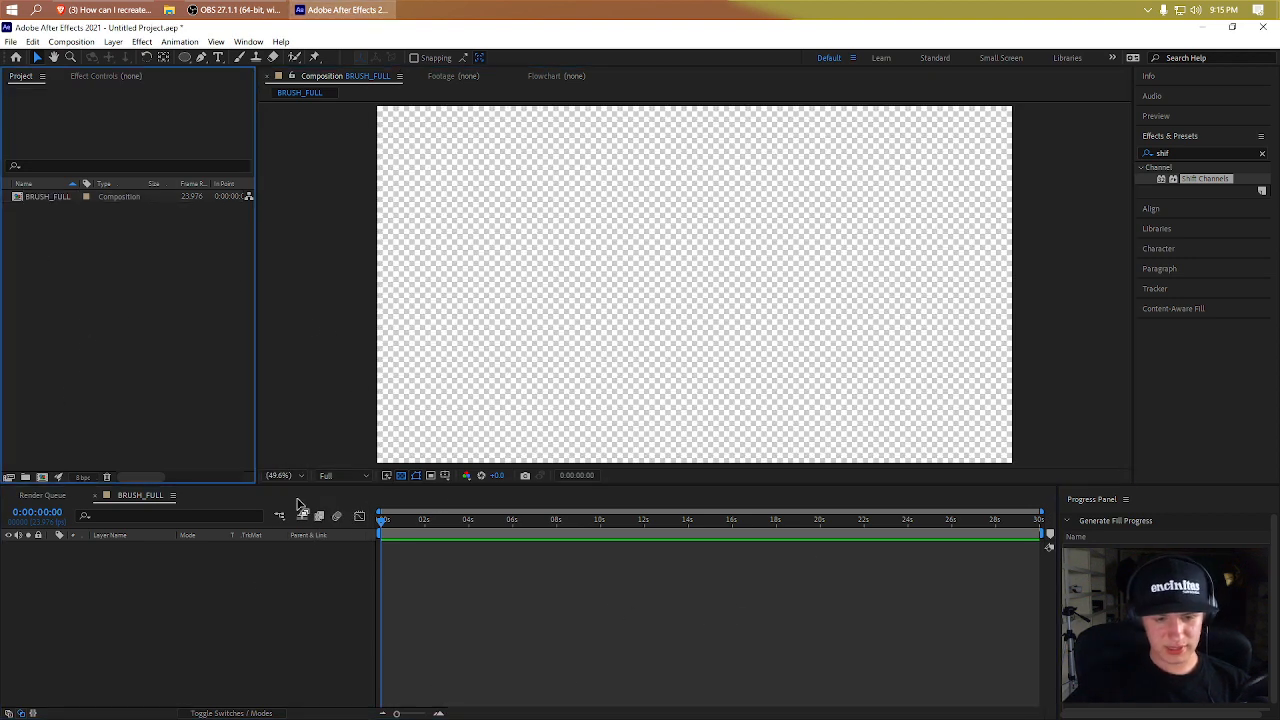
pyautogui.click(674, 180)
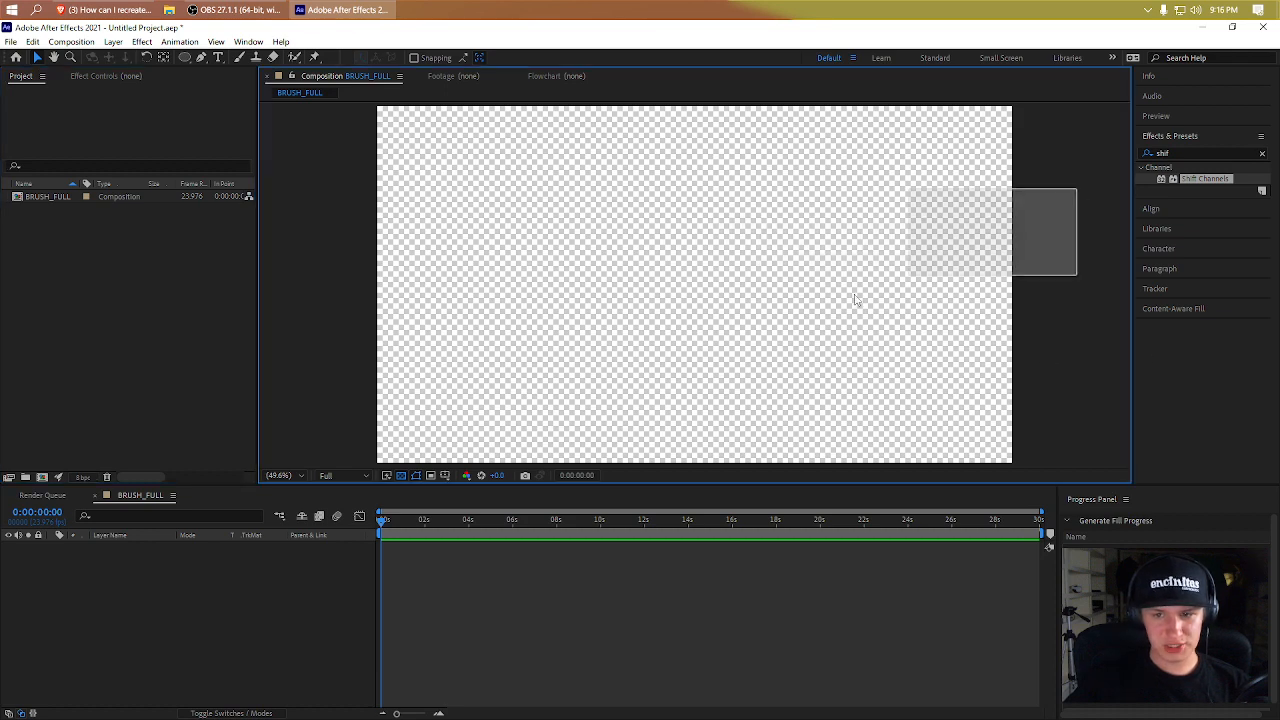
pyautogui.click(41, 477)
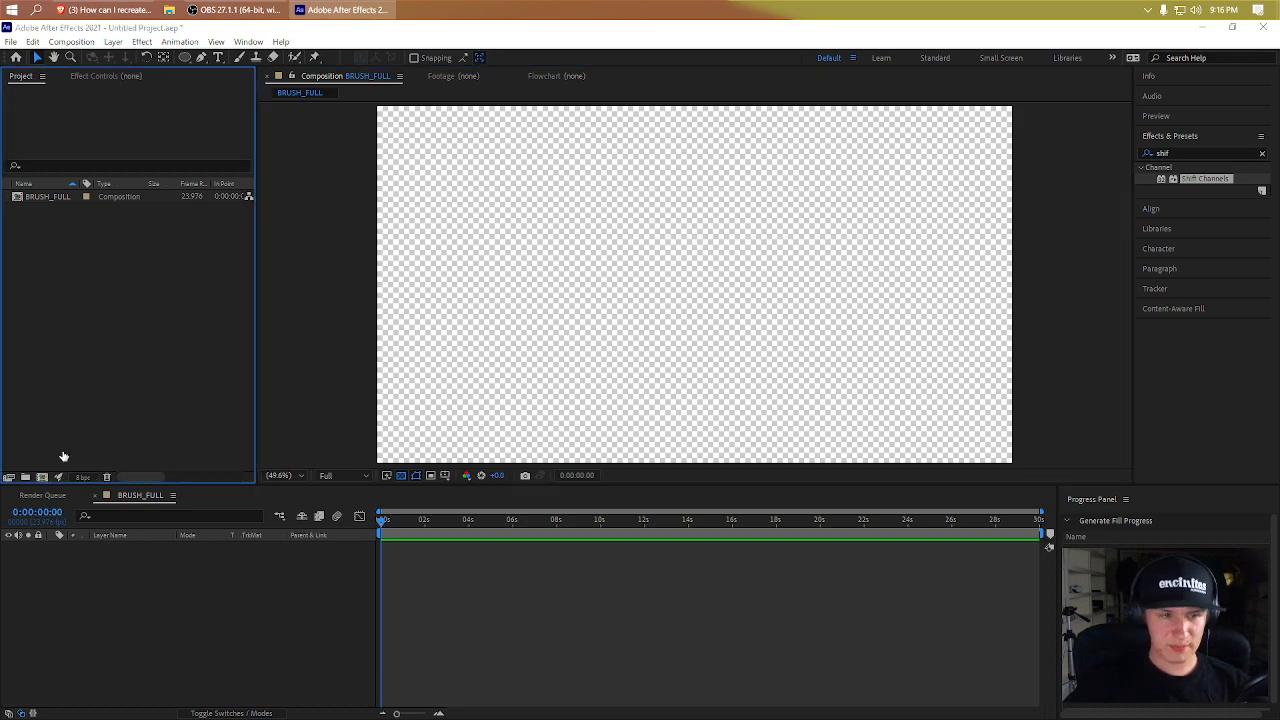
pyautogui.write('BRUSH')
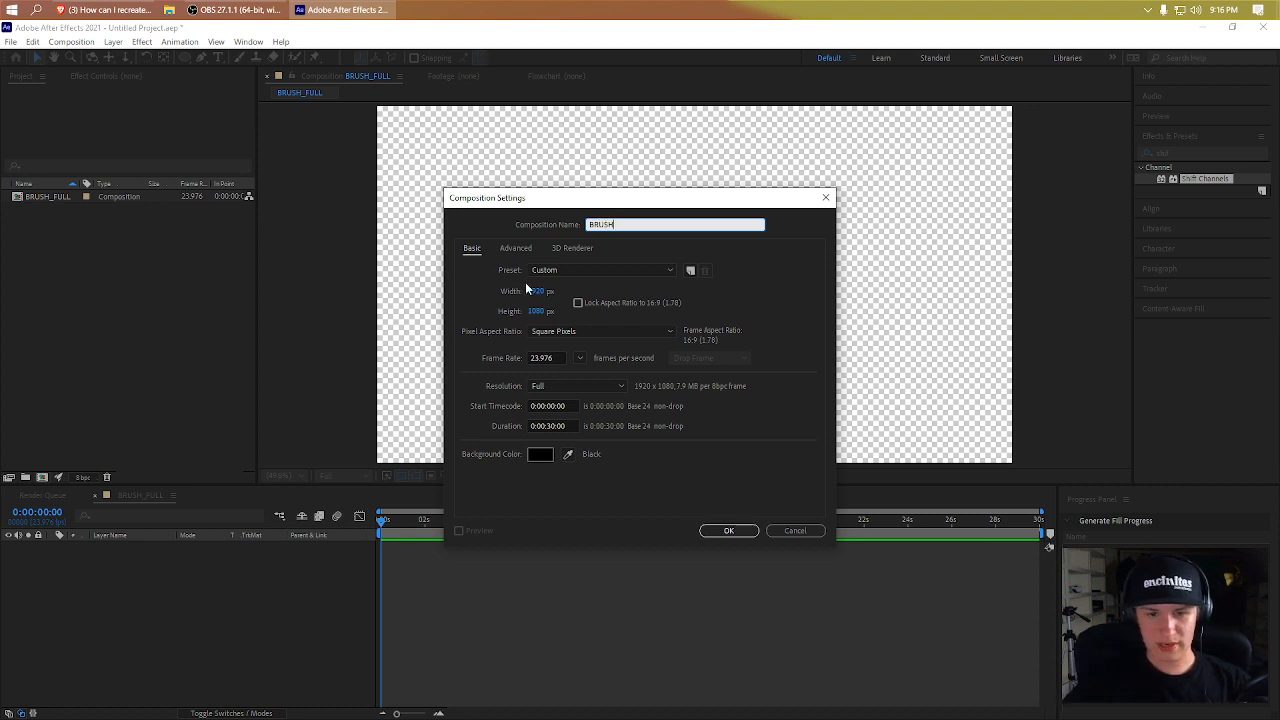
pyautogui.click(537, 291)
pyautogui.write('512')
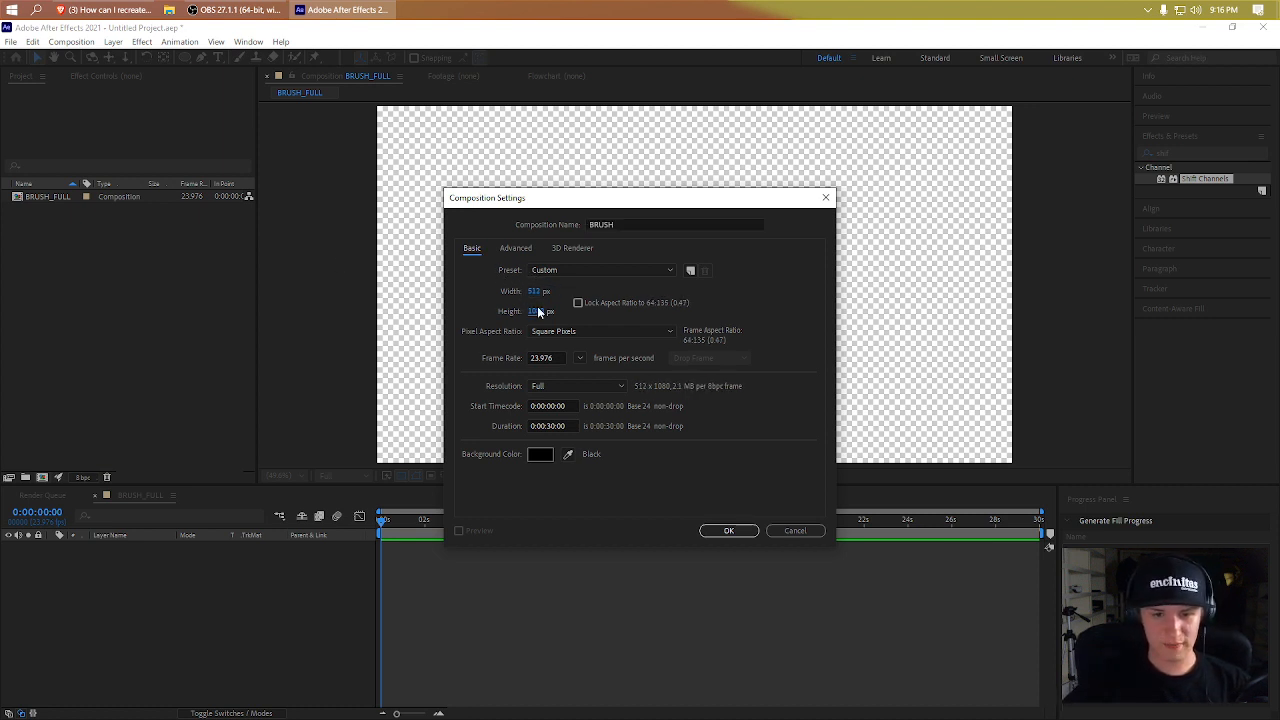
pyautogui.write('512')
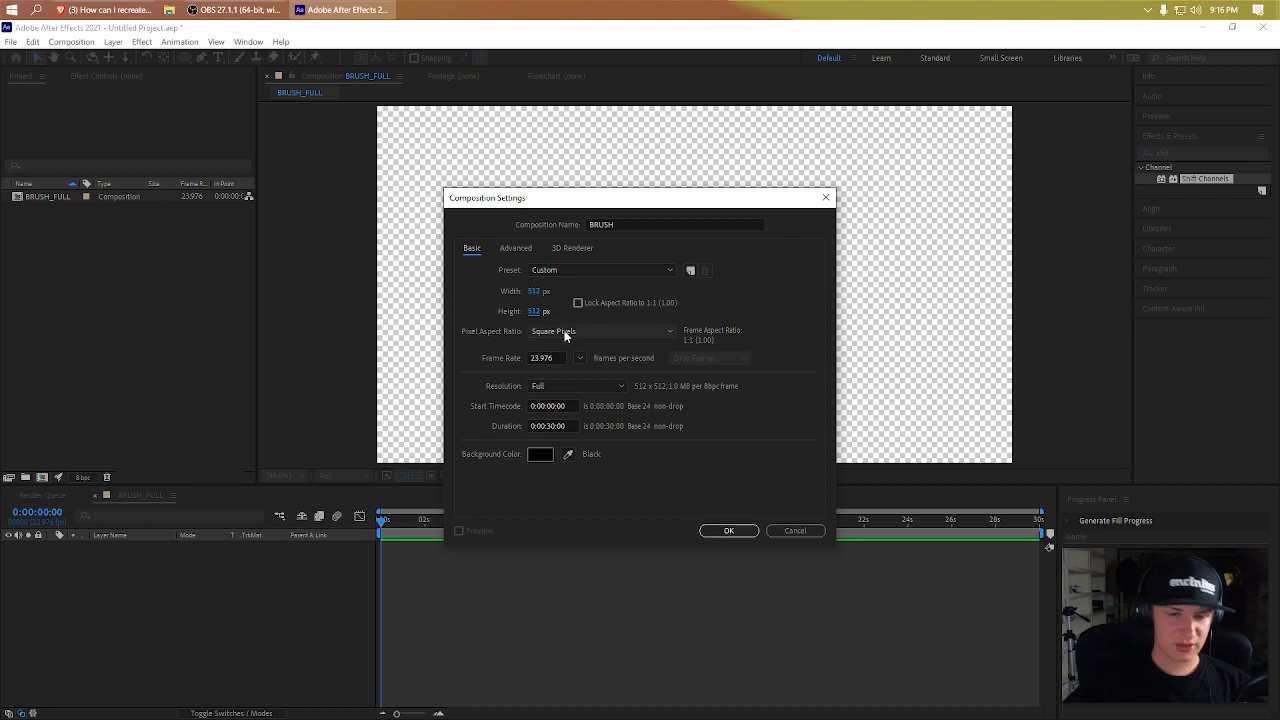
# - Keep Square Pixels and Full resolution in the BRUSH settings and create the composition
pyautogui.click(577, 330)
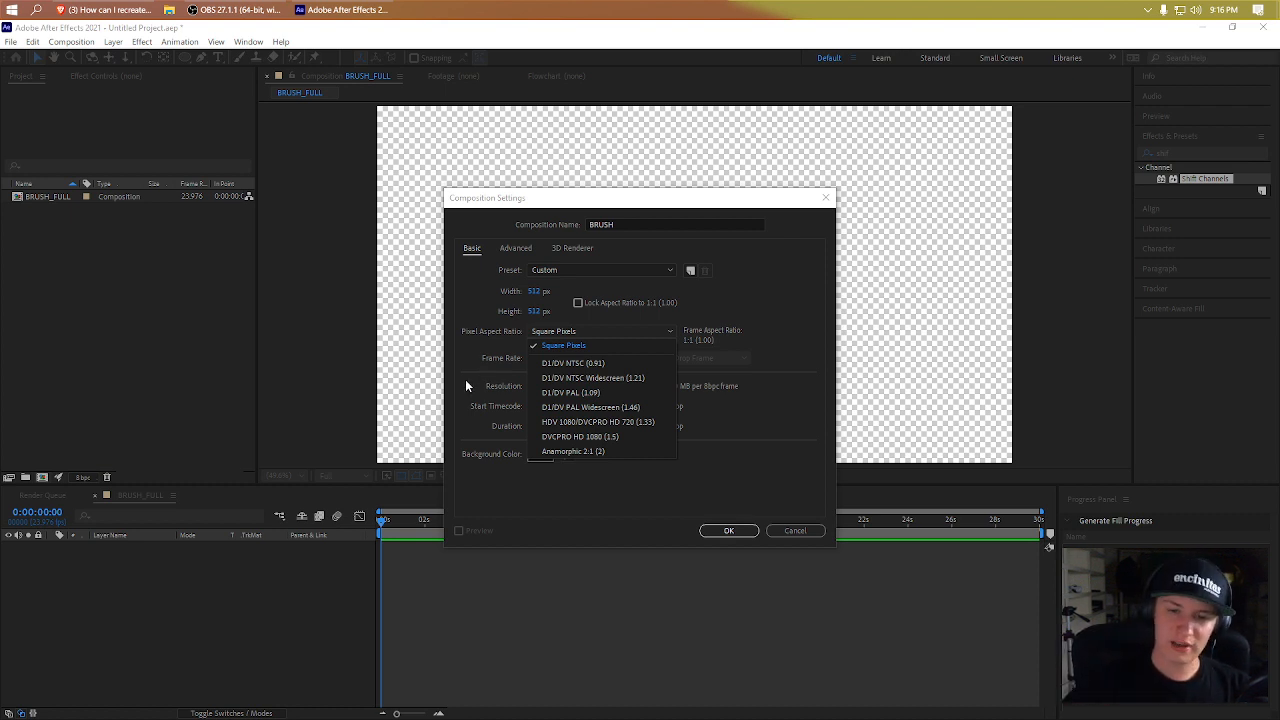
pyautogui.click(496, 339)
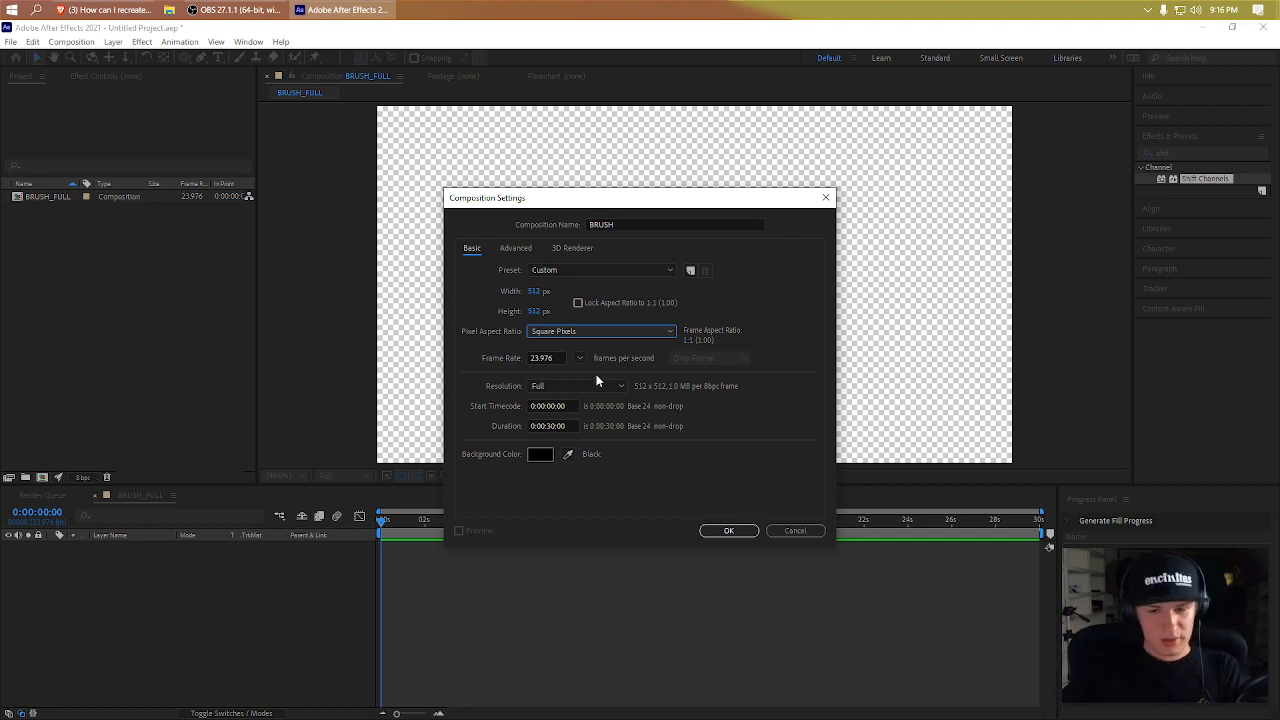
pyautogui.click(616, 391)
pyautogui.click(616, 391)
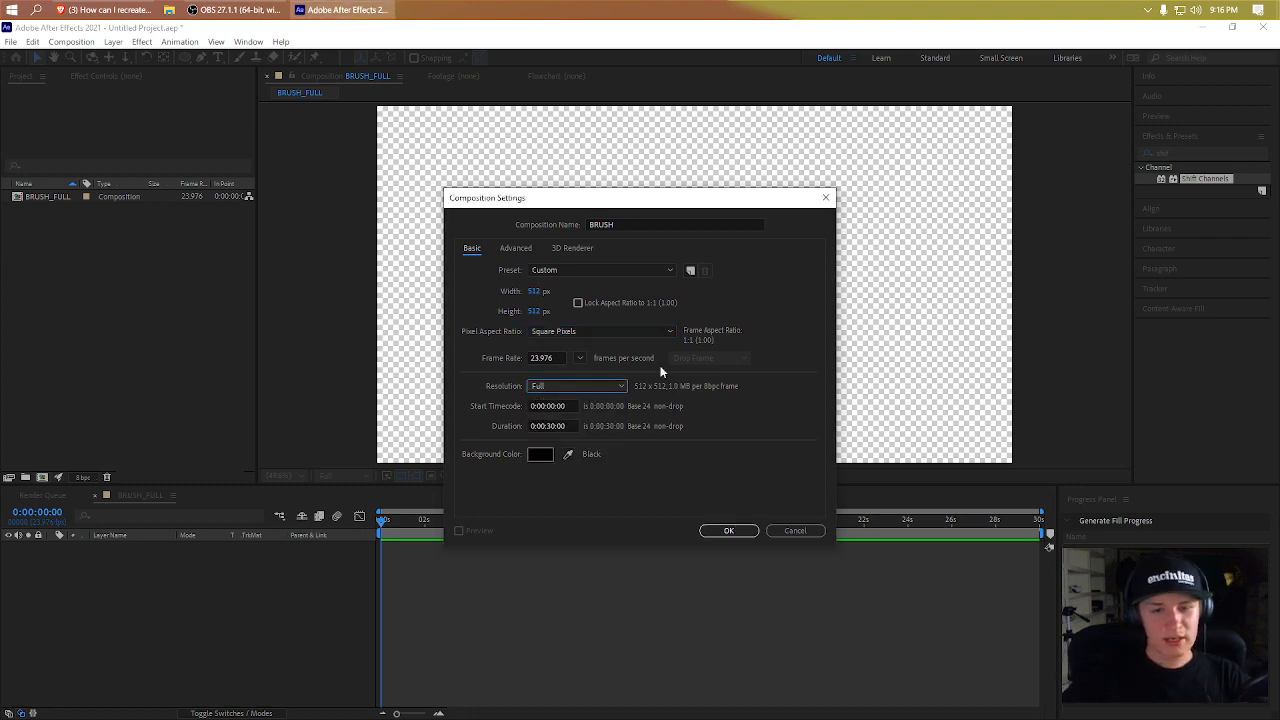
pyautogui.click(512, 249)
pyautogui.click(470, 250)
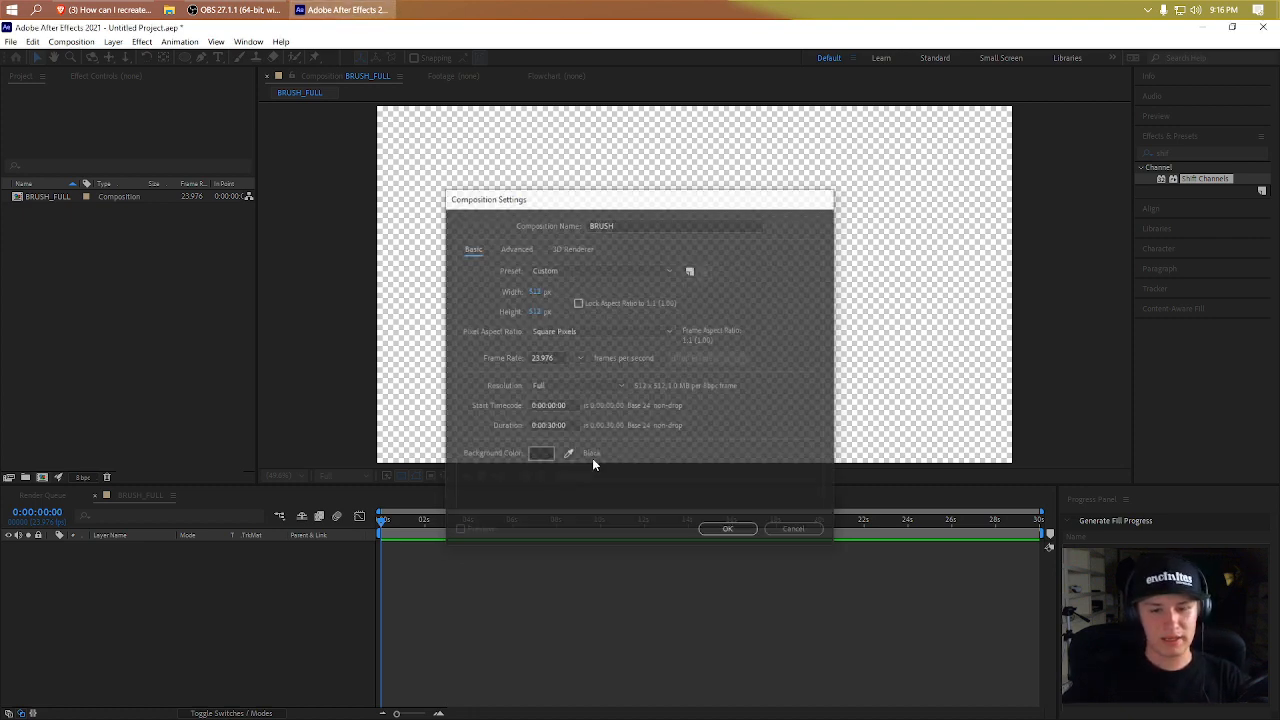
pyautogui.press('Return')
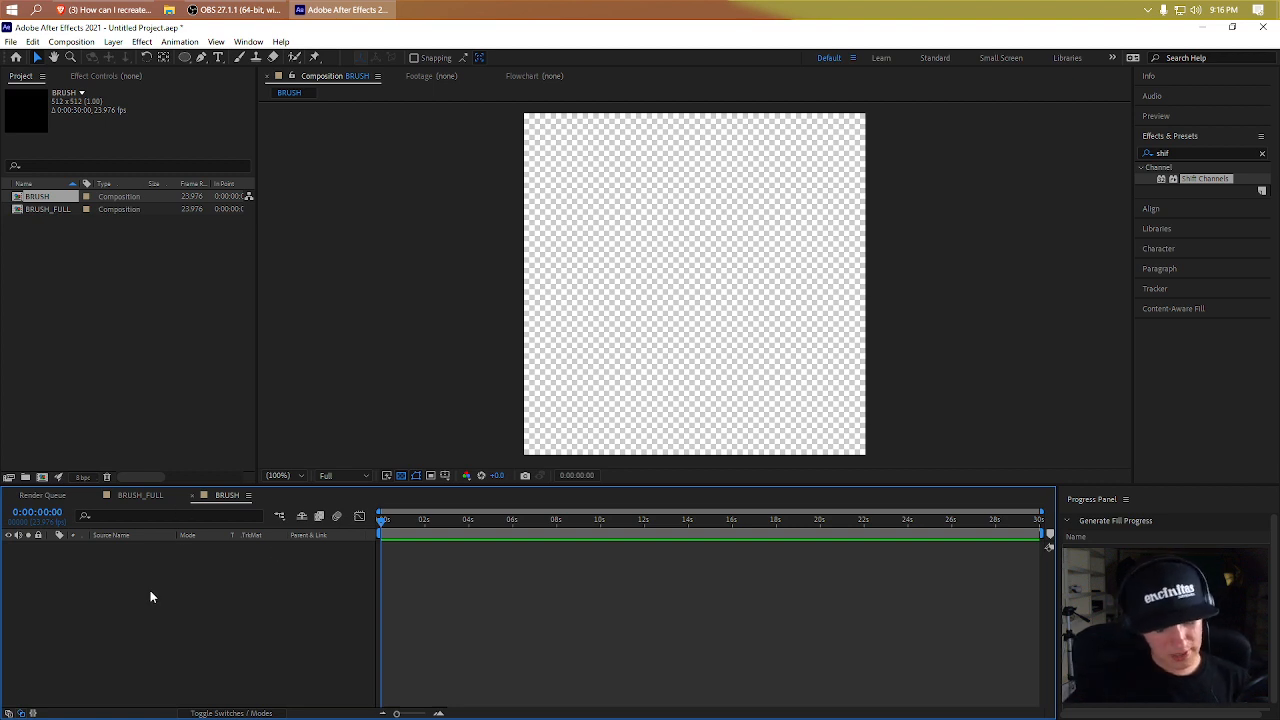
# - Add a solid layer named BRUSH_FRACTAL at 512 by 512 px to the BRUSH composition
pyautogui.hotkey('ctrl', 'y')
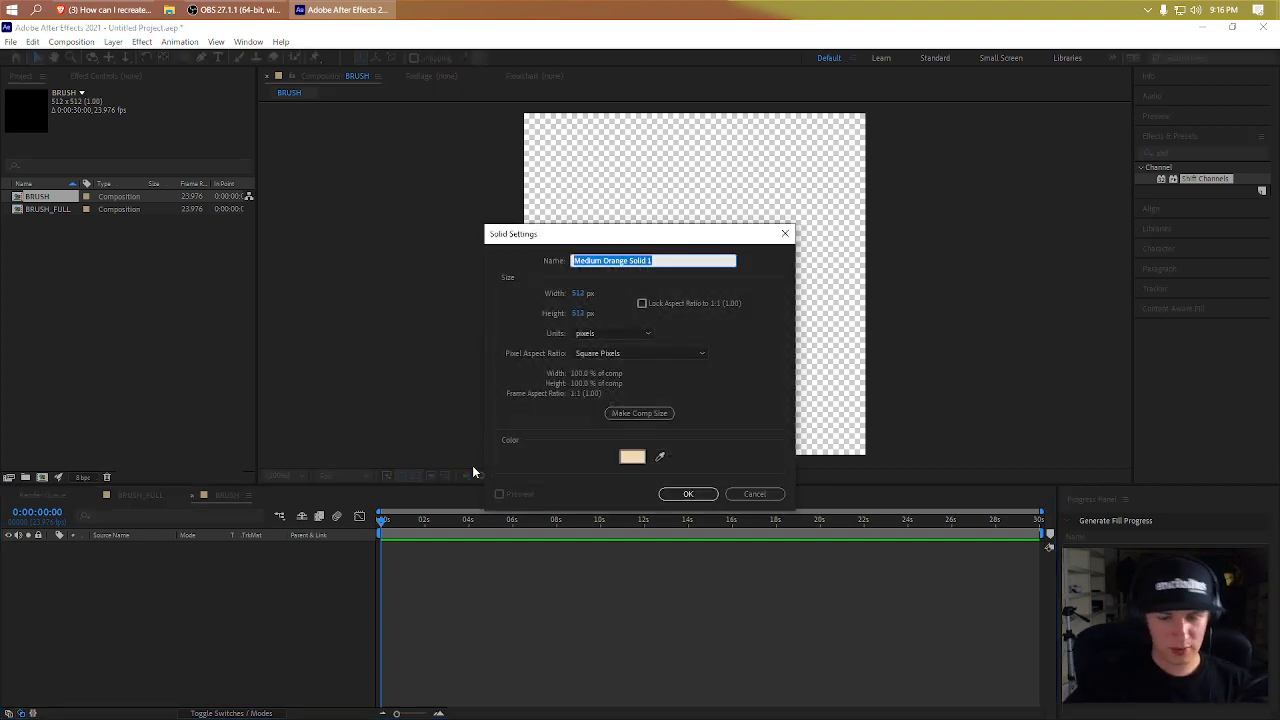
pyautogui.write('BR')
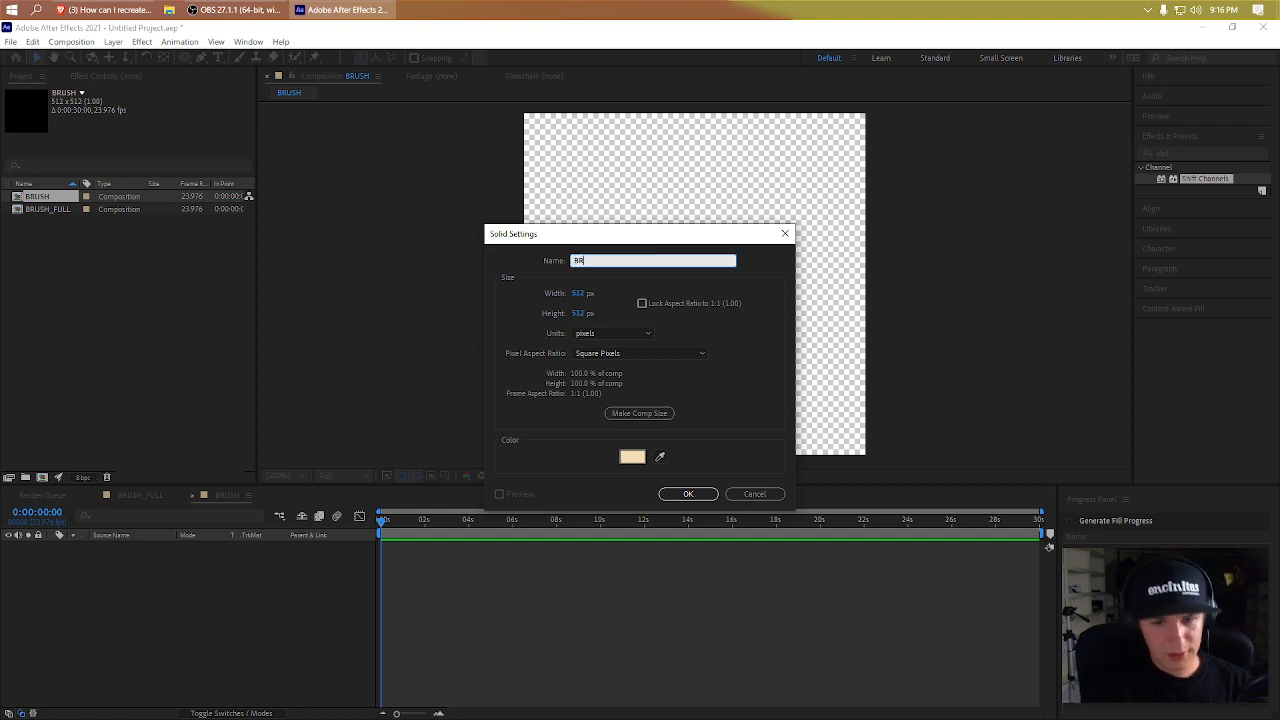
pyautogui.write('USH_FRACT')
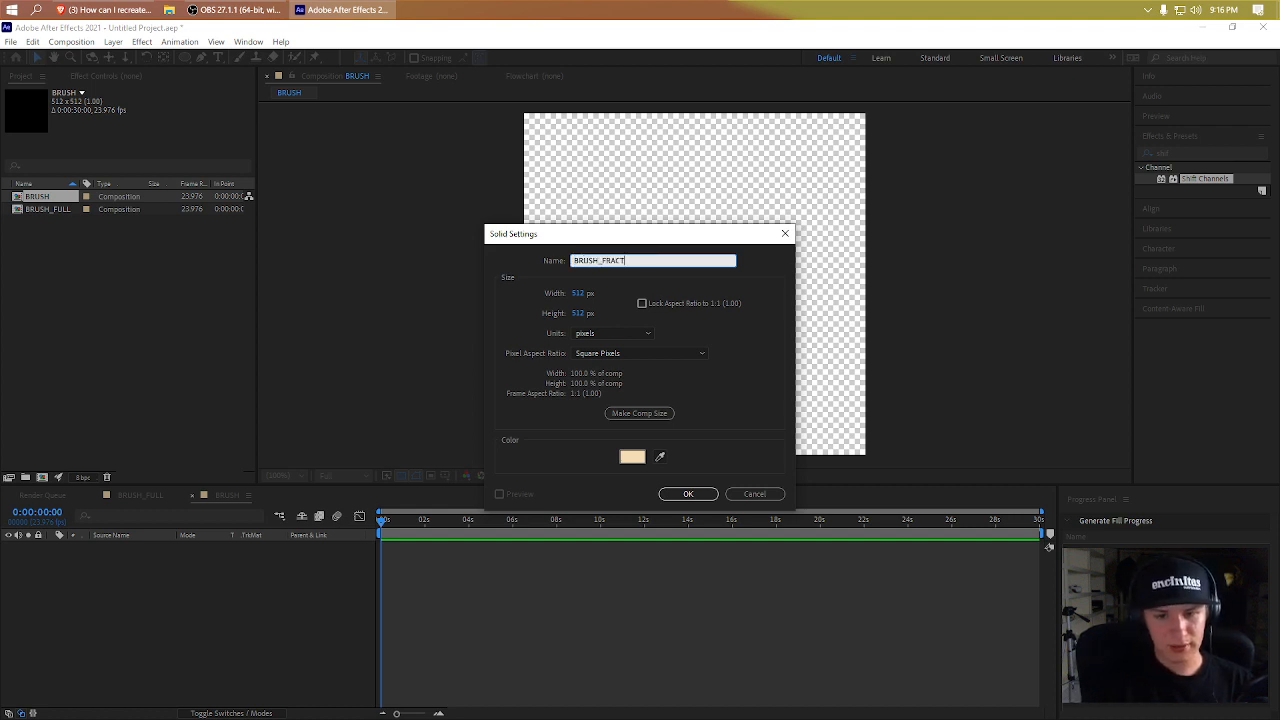
pyautogui.write('AL')
pyautogui.press('Return')
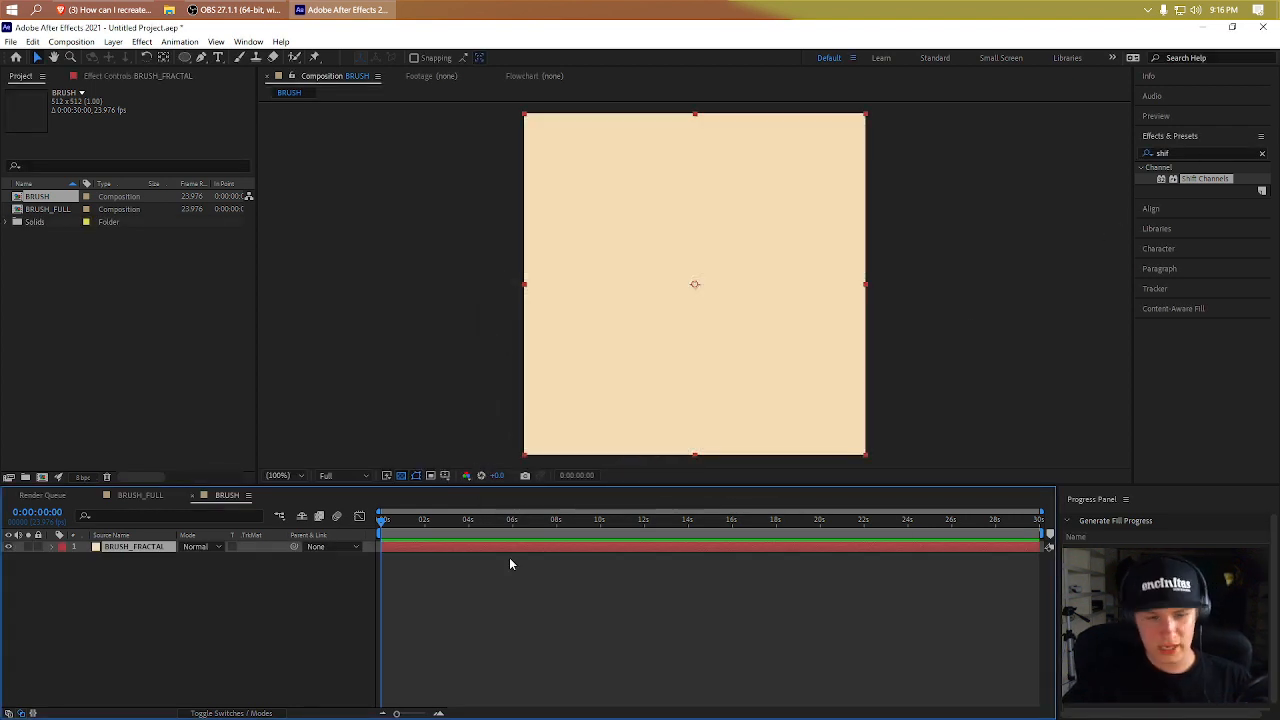
# - Apply the Fractal Noise effect to the BRUSH_FRACTAL layer
pyautogui.hotkey('ctrl', 'space')
pyautogui.write('fract')
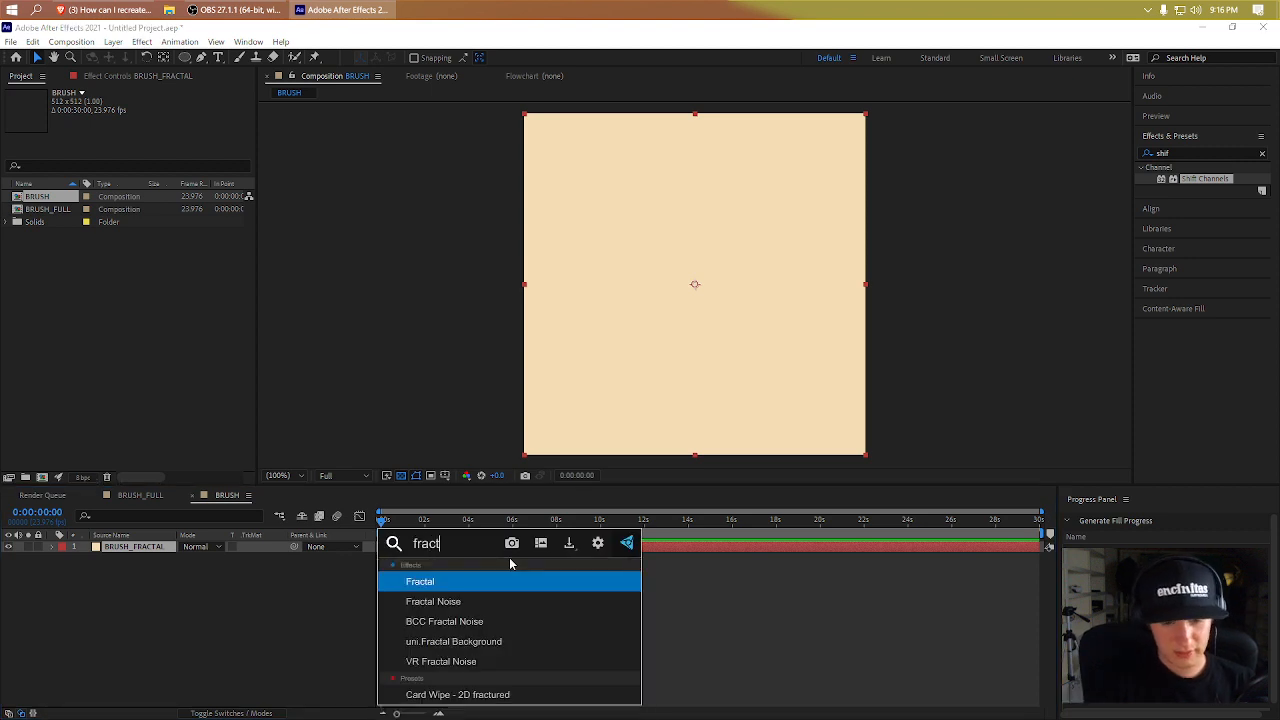
pyautogui.press('Down')
pyautogui.press('Return')
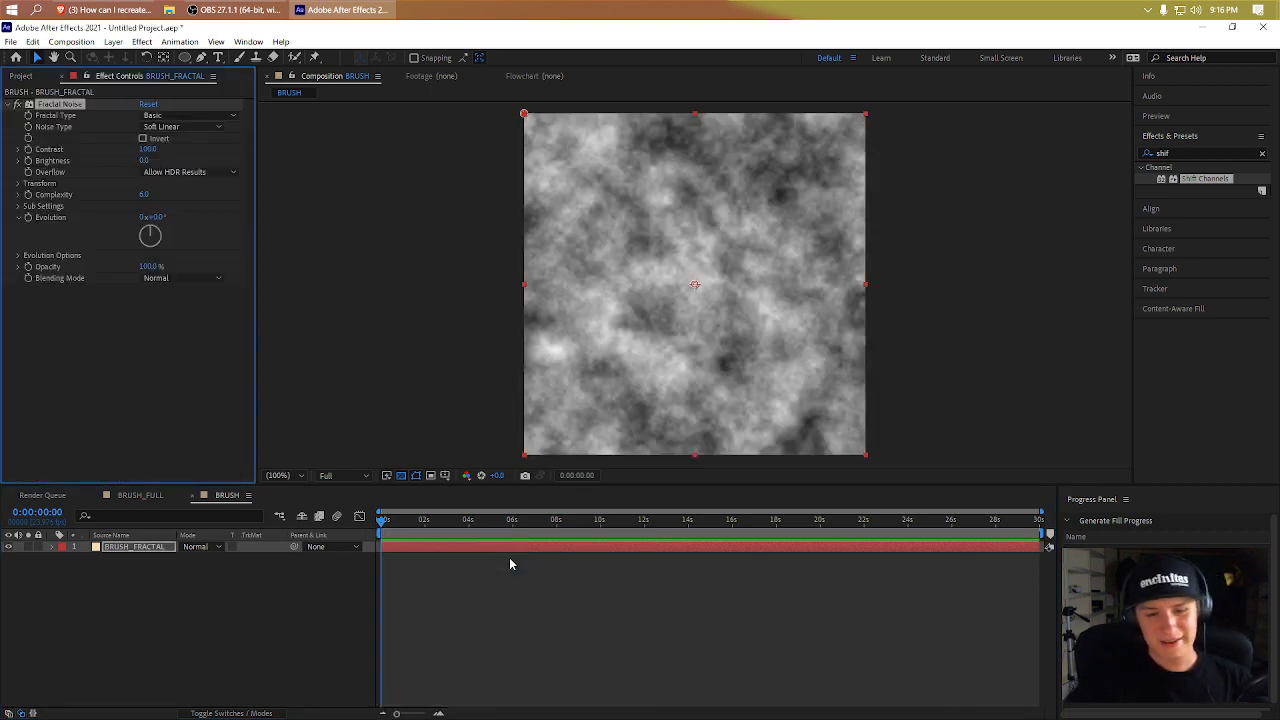
# - Search the effects for "fracta", add a second Fractal Noise to the BRUSH_FRACTAL layer, and undo it
pyautogui.hotkey('ctrl', 'space')
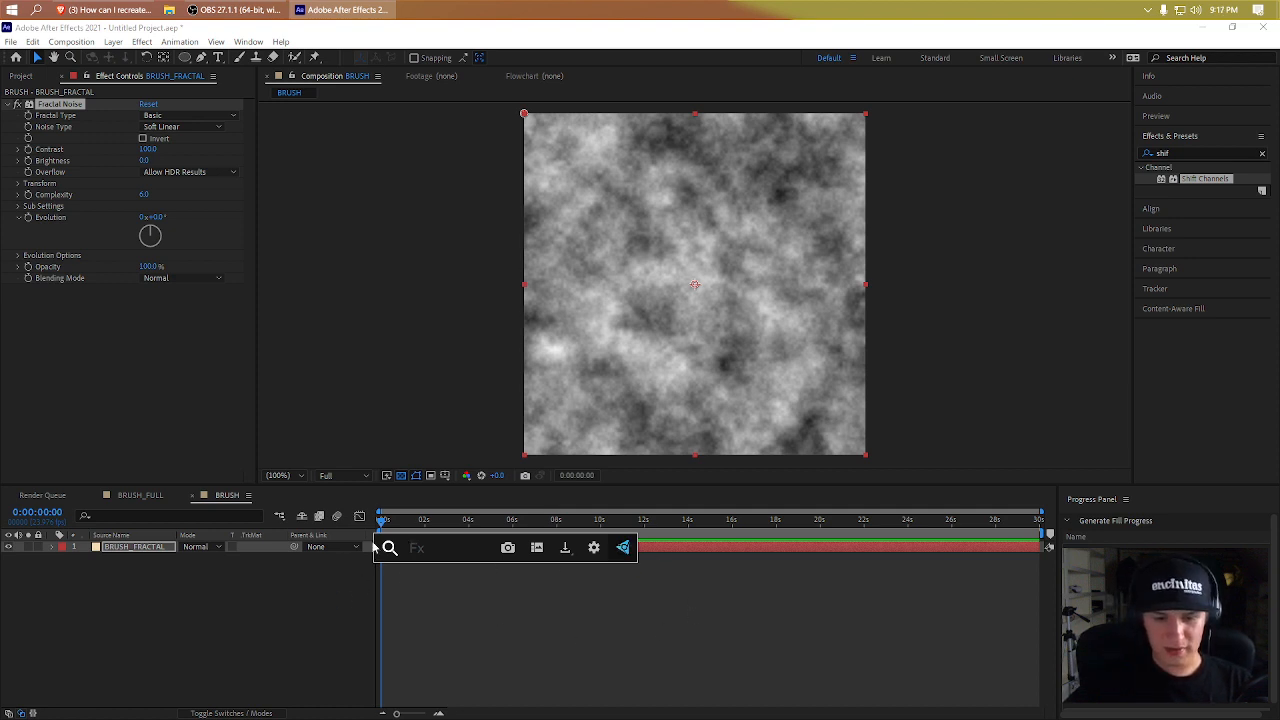
pyautogui.click(690, 598)
pyautogui.click(1194, 153)
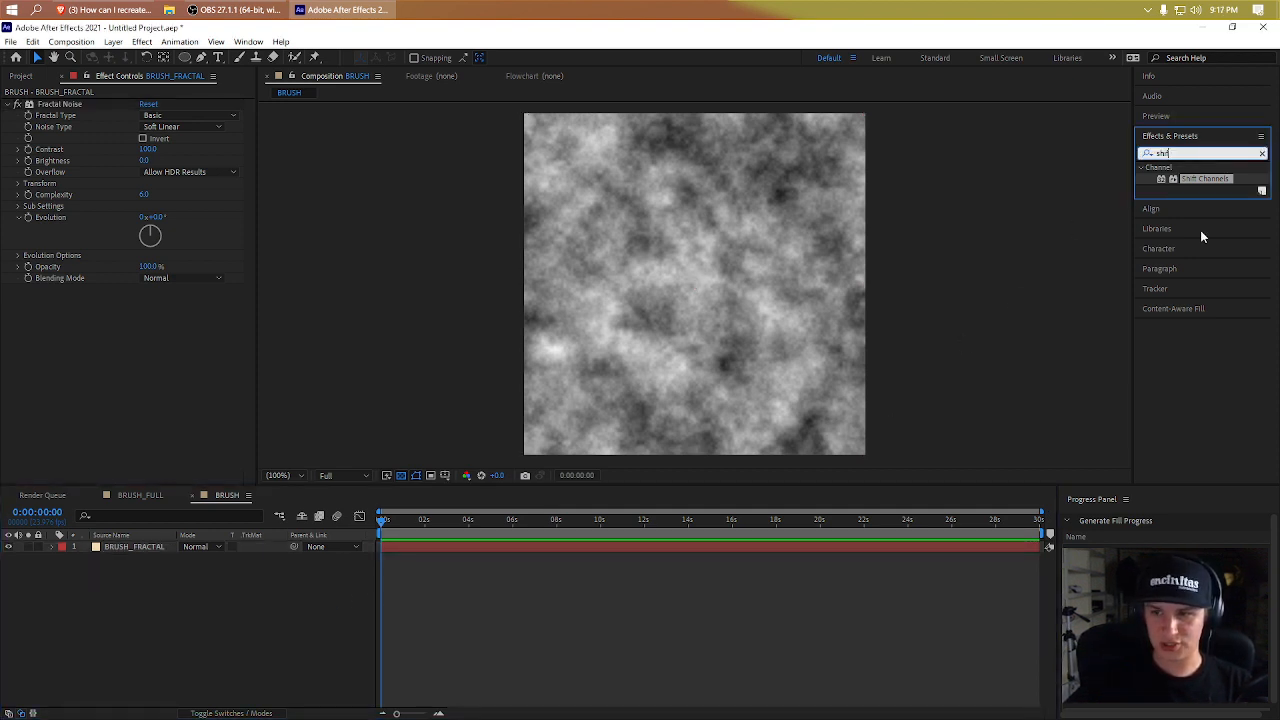
pyautogui.click(90, 394)
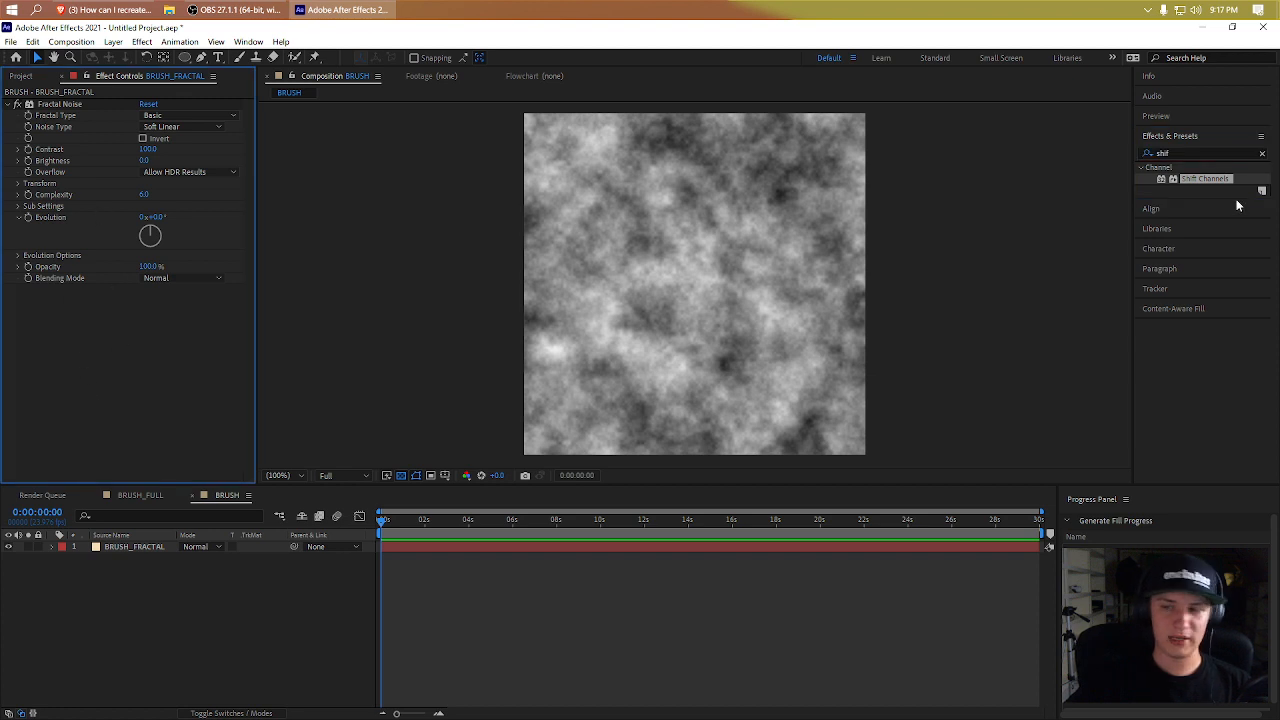
pyautogui.click(1239, 141)
pyautogui.click(1212, 139)
pyautogui.click(1203, 154)
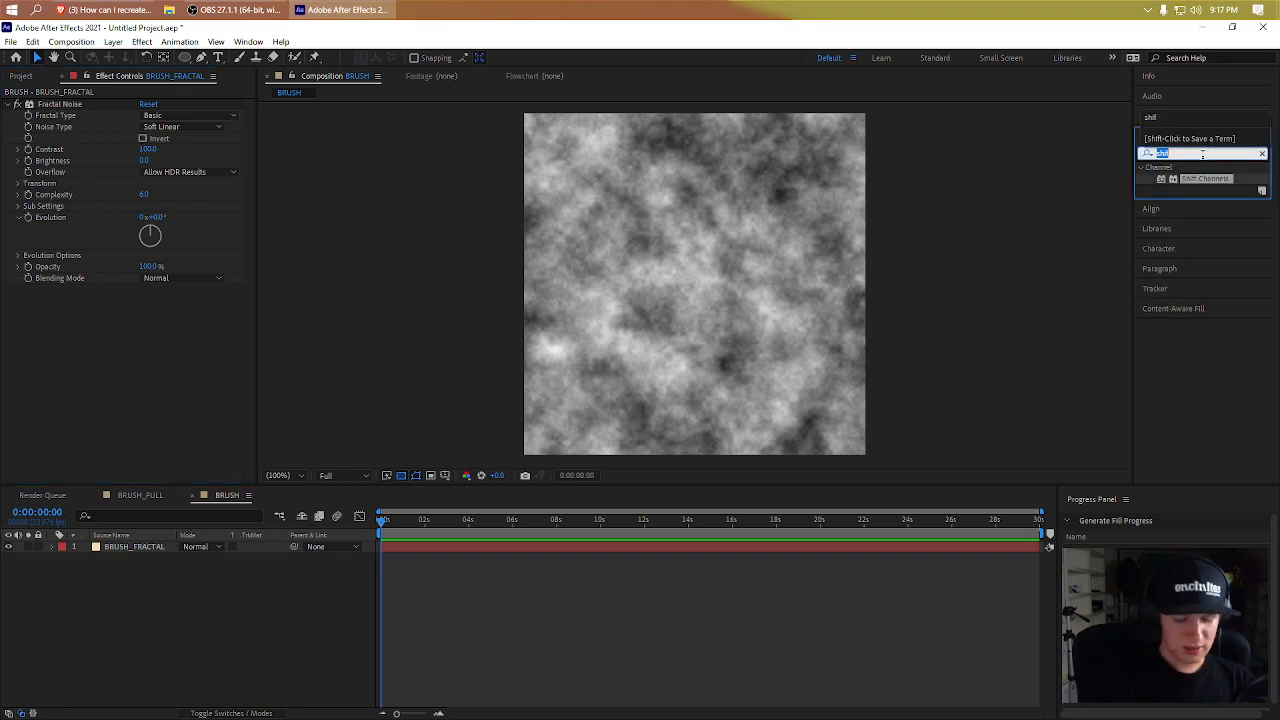
pyautogui.write('fracta')
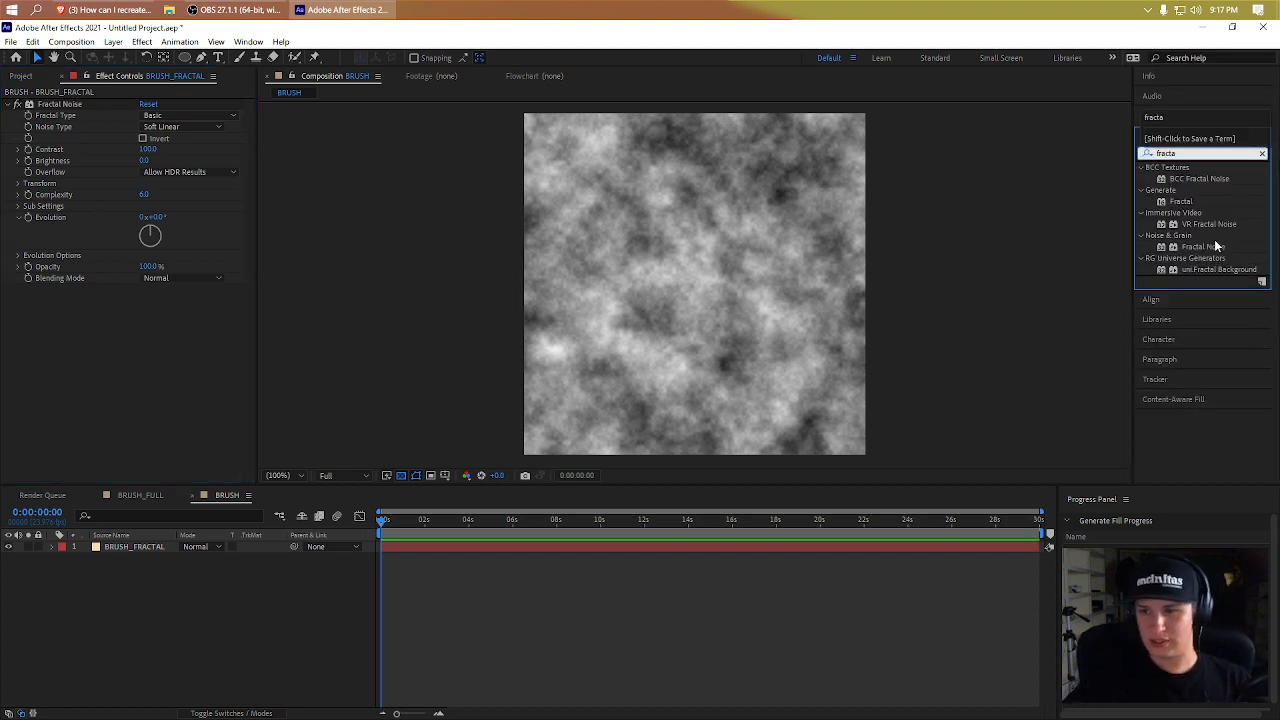
pyautogui.moveTo(1215, 247); pyautogui.dragTo(786, 301)
pyautogui.hotkey('ctrl', 'z')
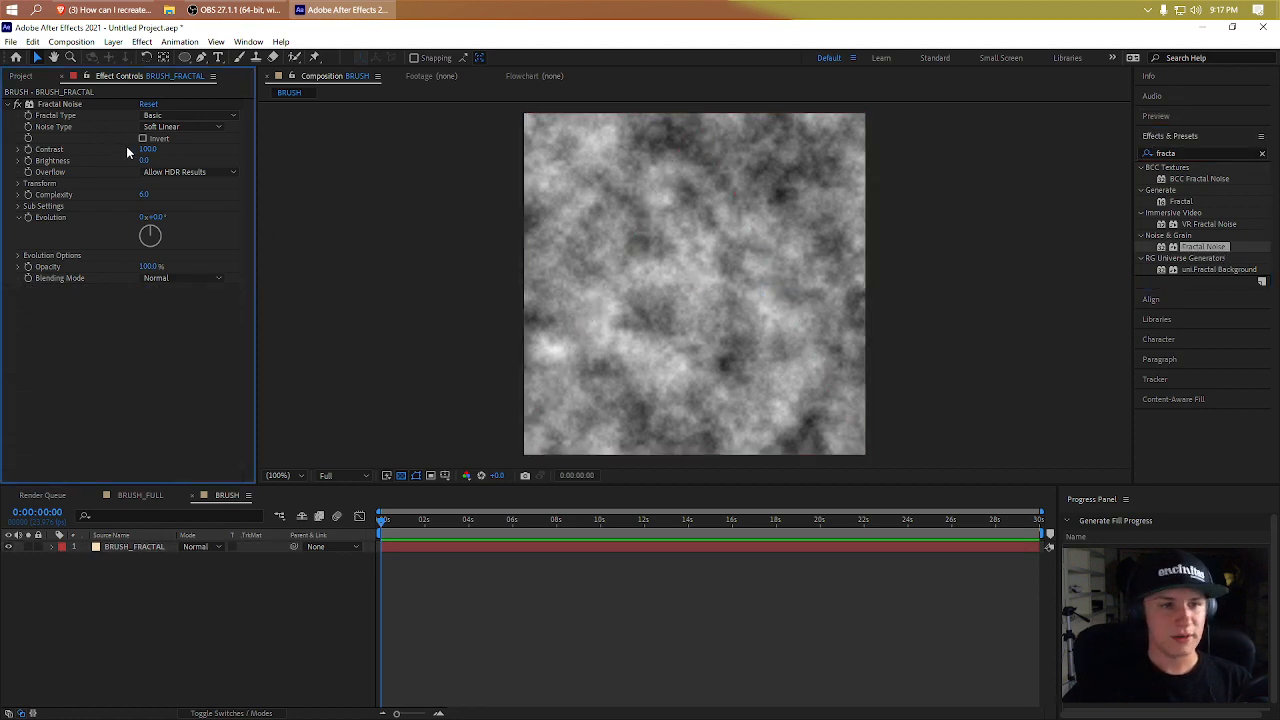
# - Set the Fractal Noise contrast to 983, complexity to 6.4 and brightness to -75
pyautogui.moveTo(148, 150); pyautogui.dragTo(610, 180)
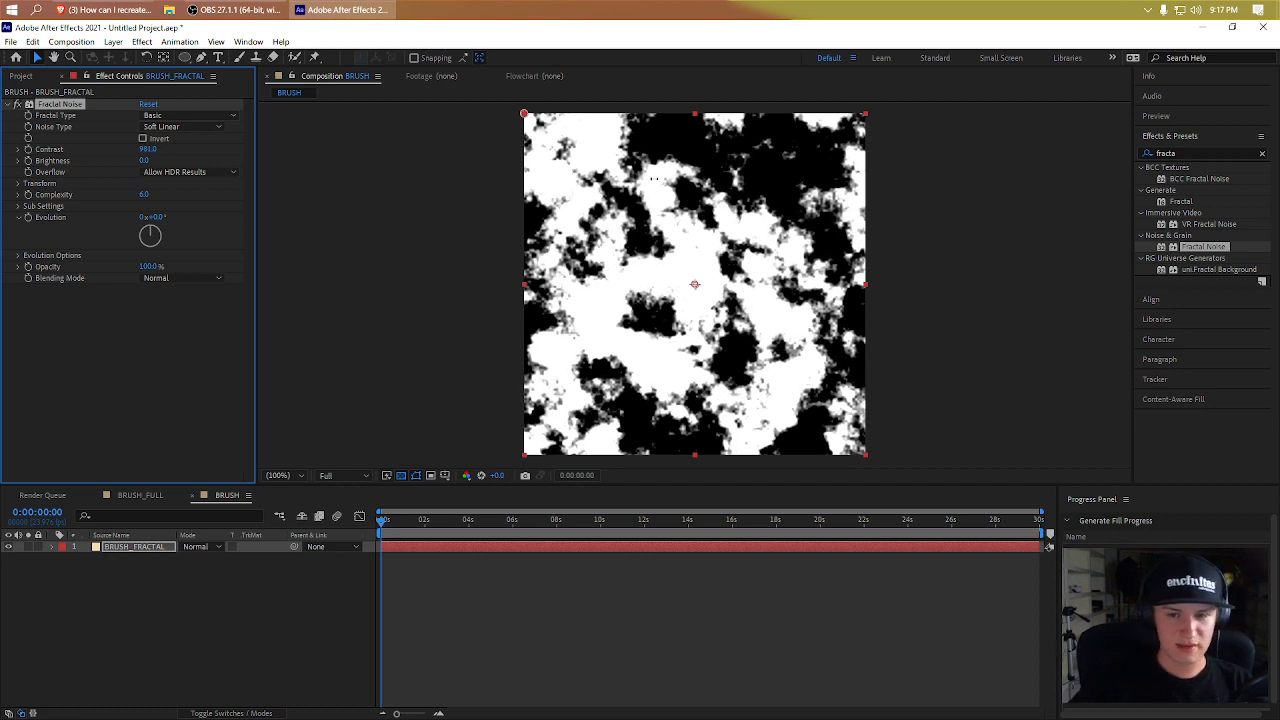
pyautogui.moveTo(145, 194)
pyautogui.mouseDown()
pyautogui.moveTo(37, 217)
pyautogui.moveTo(160, 210)
pyautogui.mouseUp()
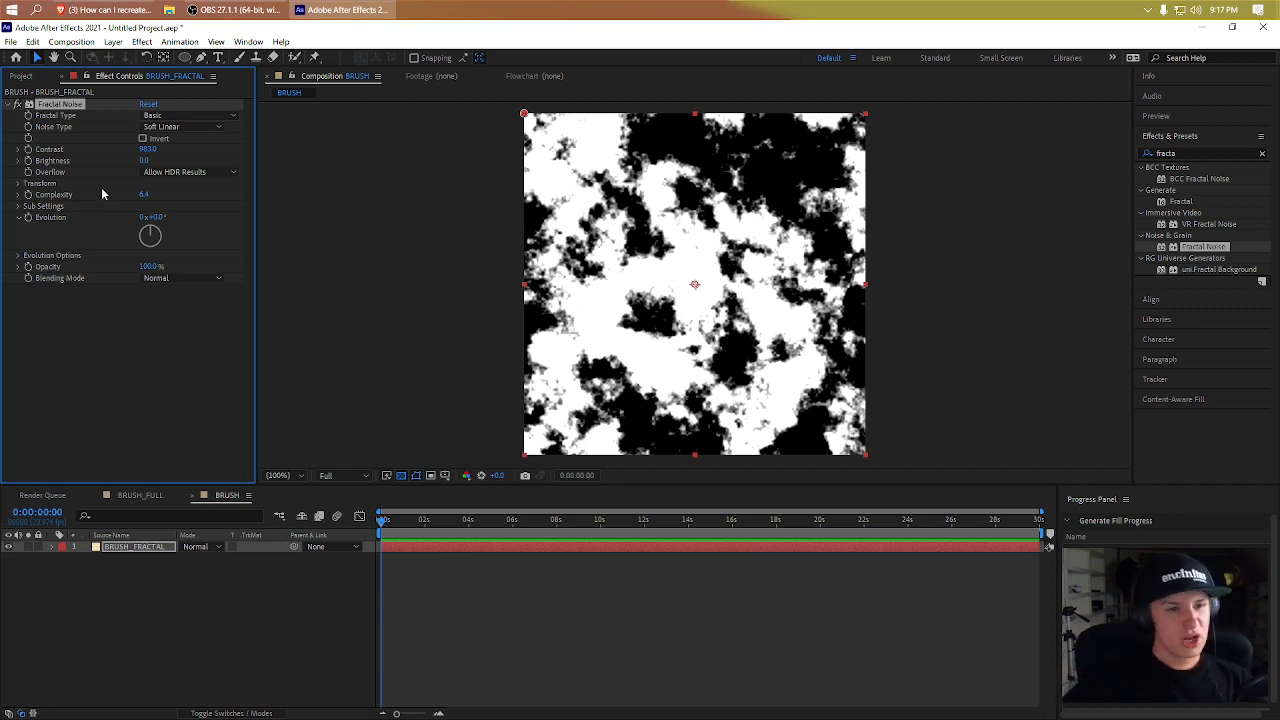
pyautogui.moveTo(145, 160); pyautogui.dragTo(108, 172)
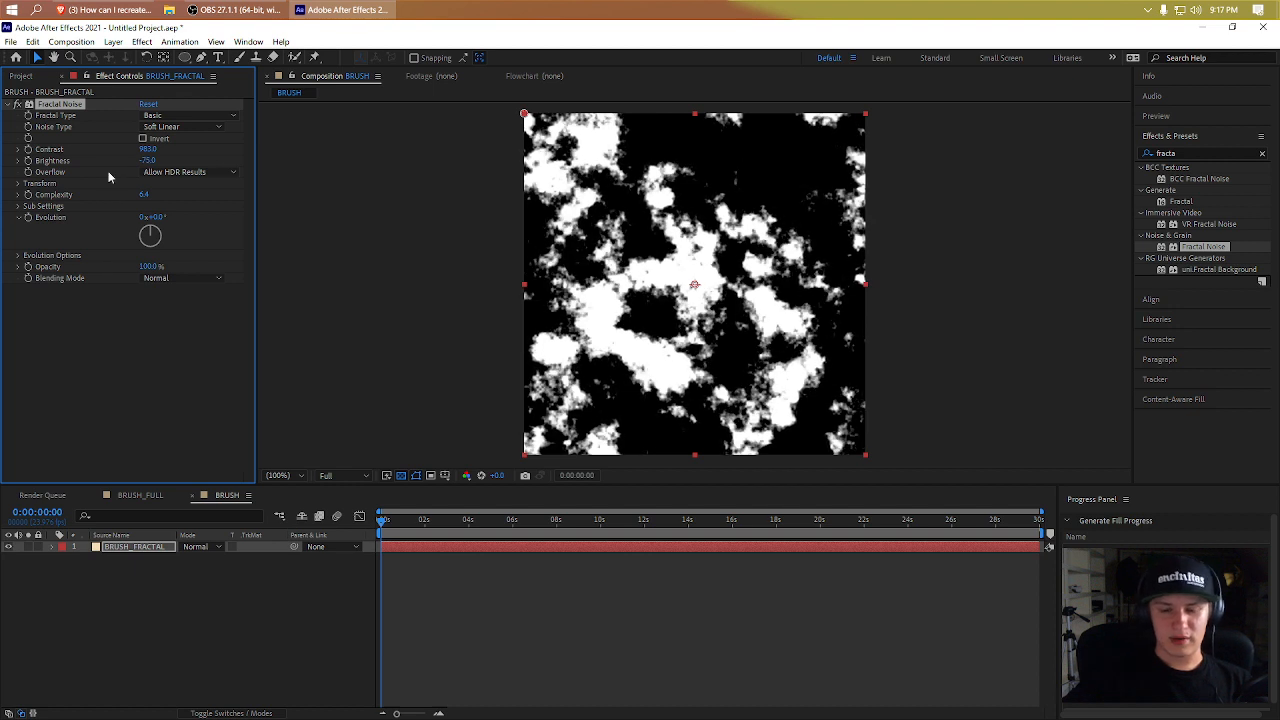
# - Add a full-size elliptical mask to the BRUSH_FRACTAL layer and set its mask expansion to -58 pixels
pyautogui.click(183, 58)
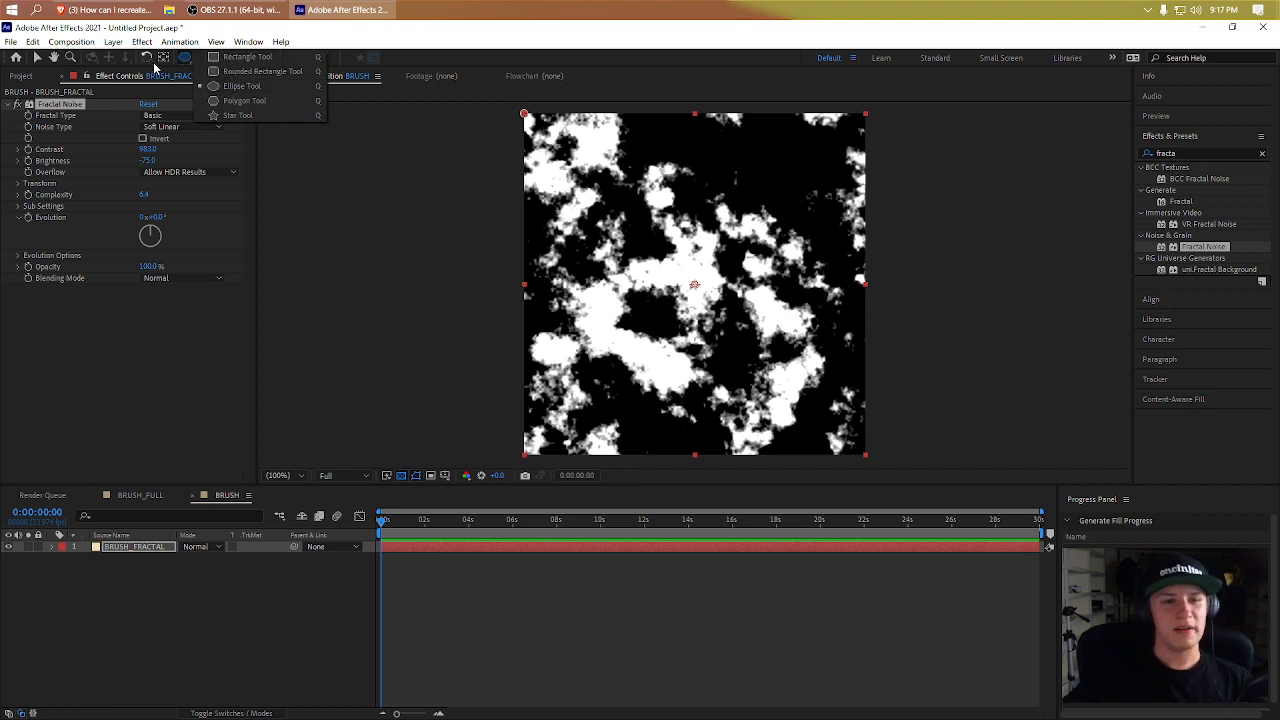
pyautogui.click(210, 87)
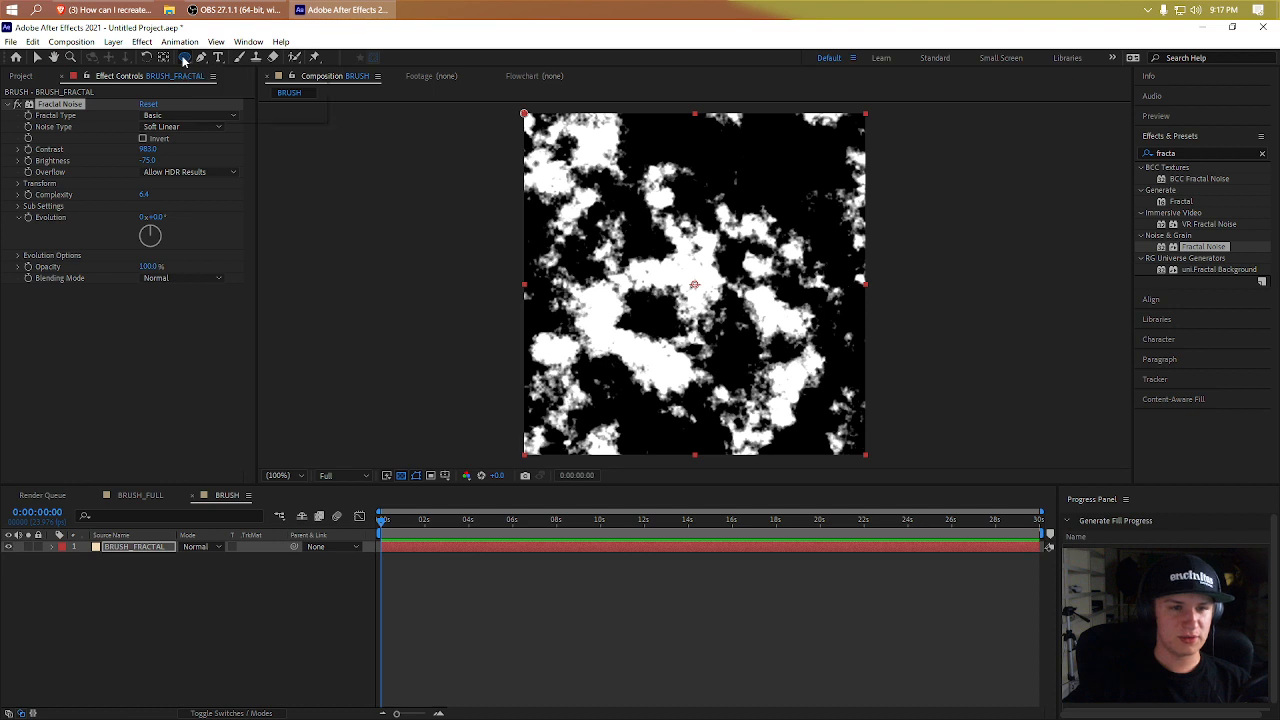
pyautogui.click(185, 60)
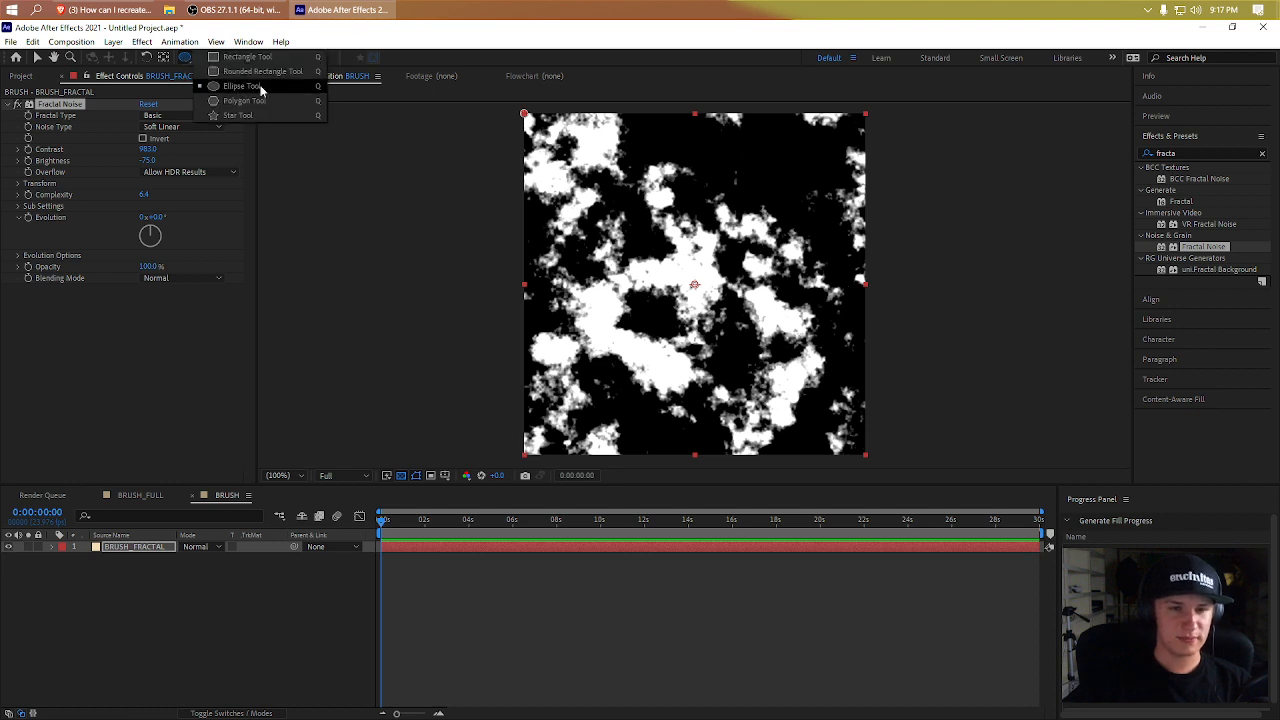
pyautogui.click(241, 87)
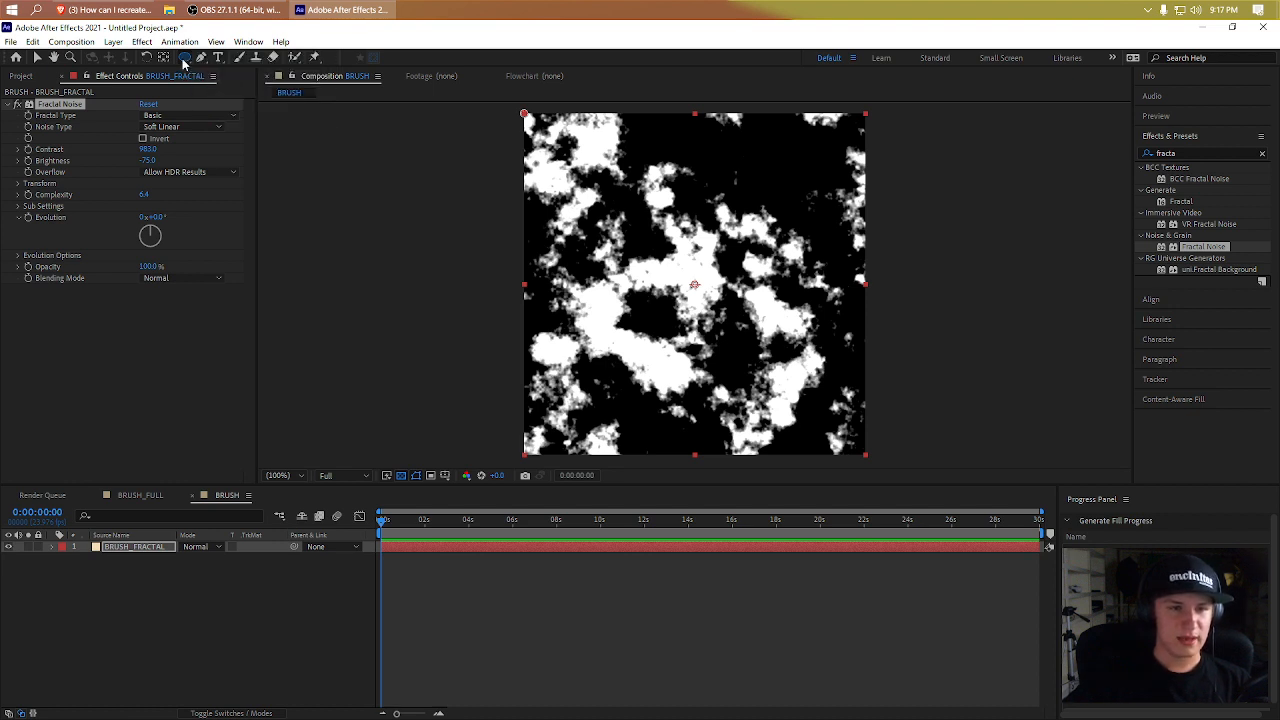
pyautogui.doubleClick(184, 60)
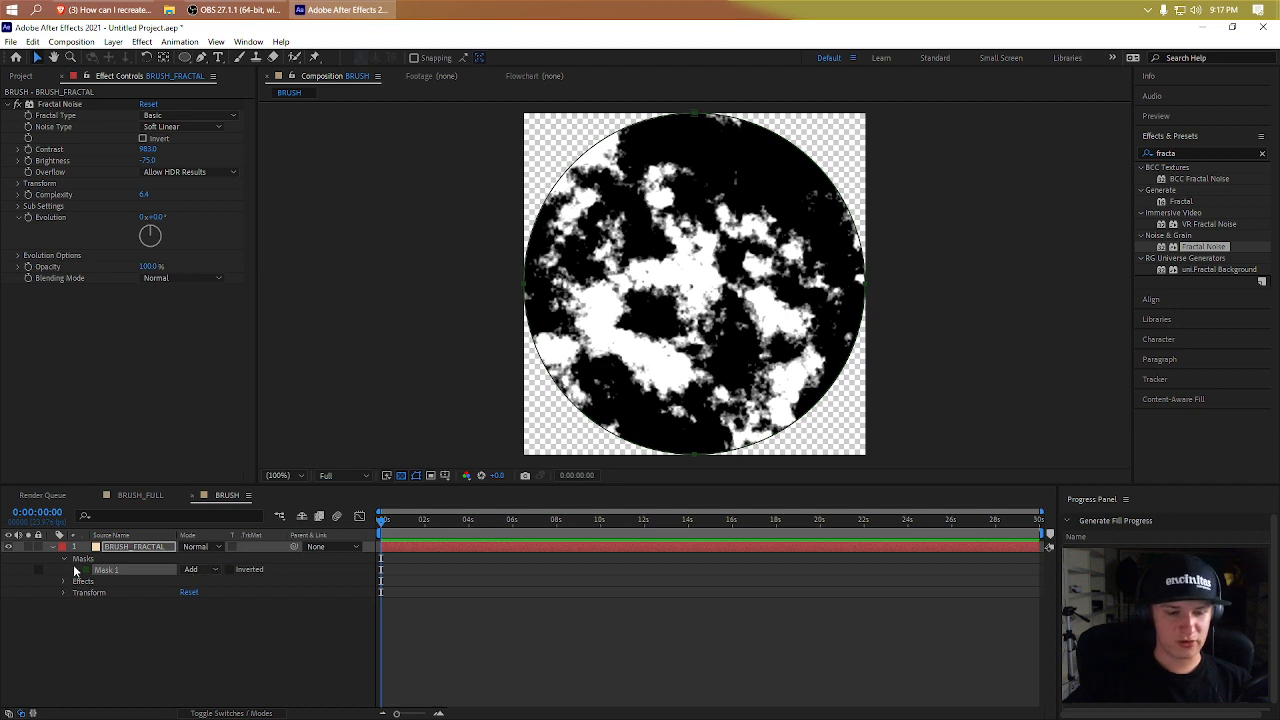
pyautogui.click(76, 572)
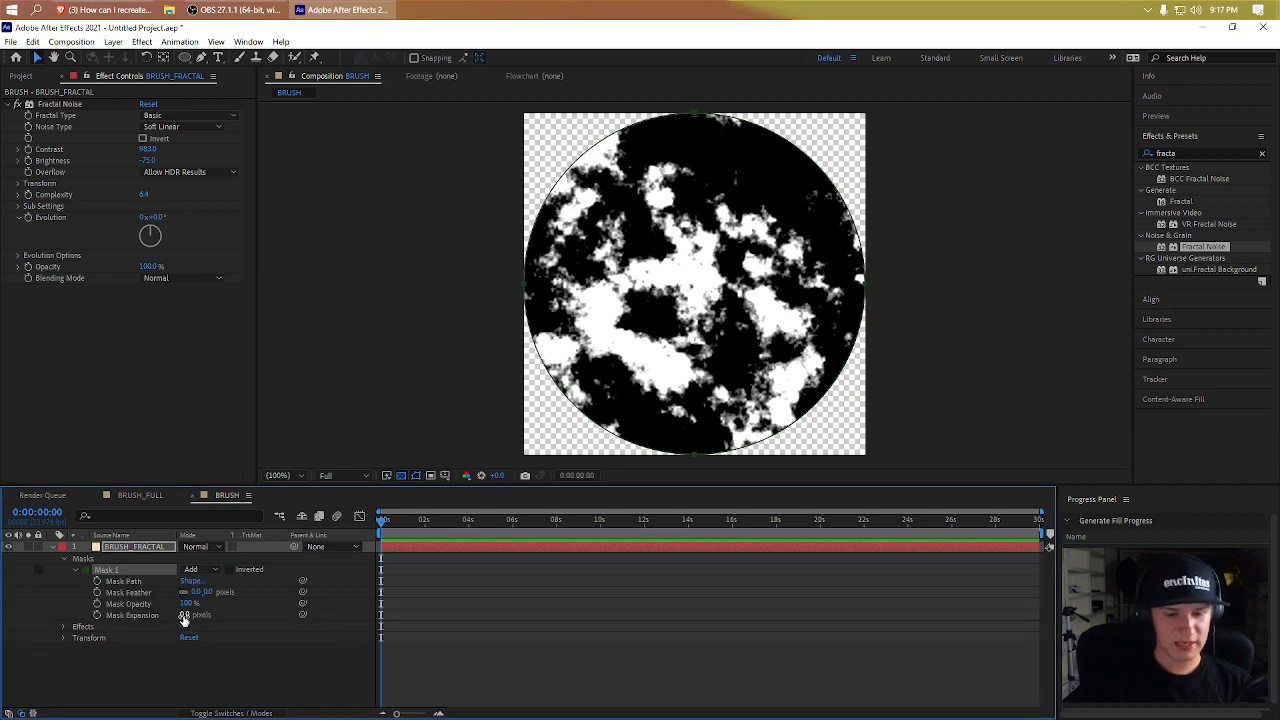
pyautogui.moveTo(179, 617); pyautogui.dragTo(146, 617)
# - Apply the Roughen Edges effect to the BRUSH_FRACTAL layer
pyautogui.click(126, 547)
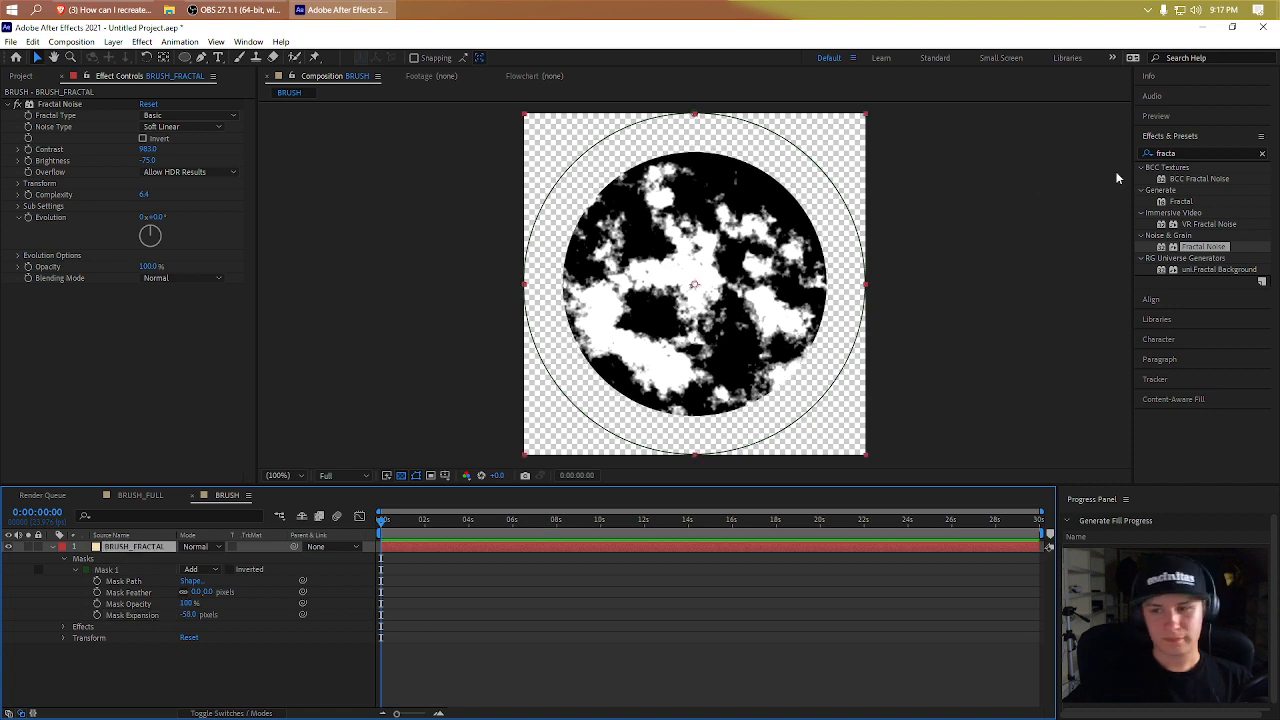
pyautogui.hotkey('ctrl', 'space')
pyautogui.write('rou')
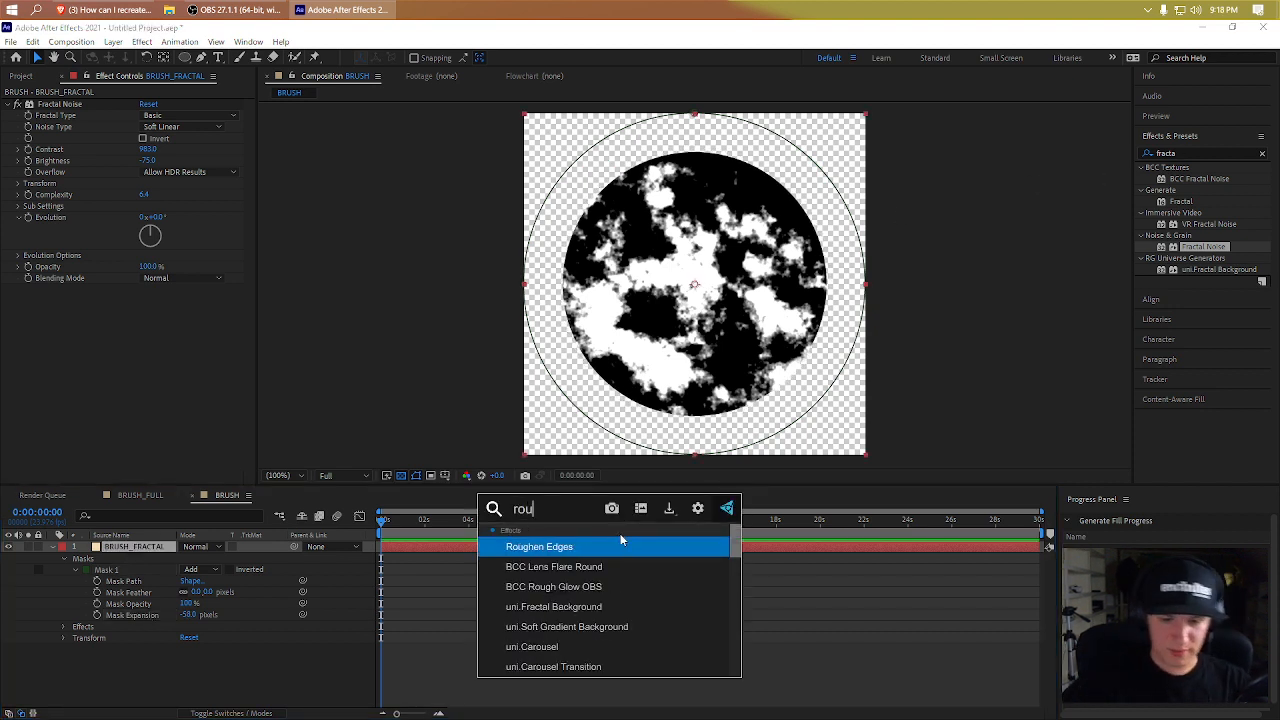
pyautogui.press('Return')
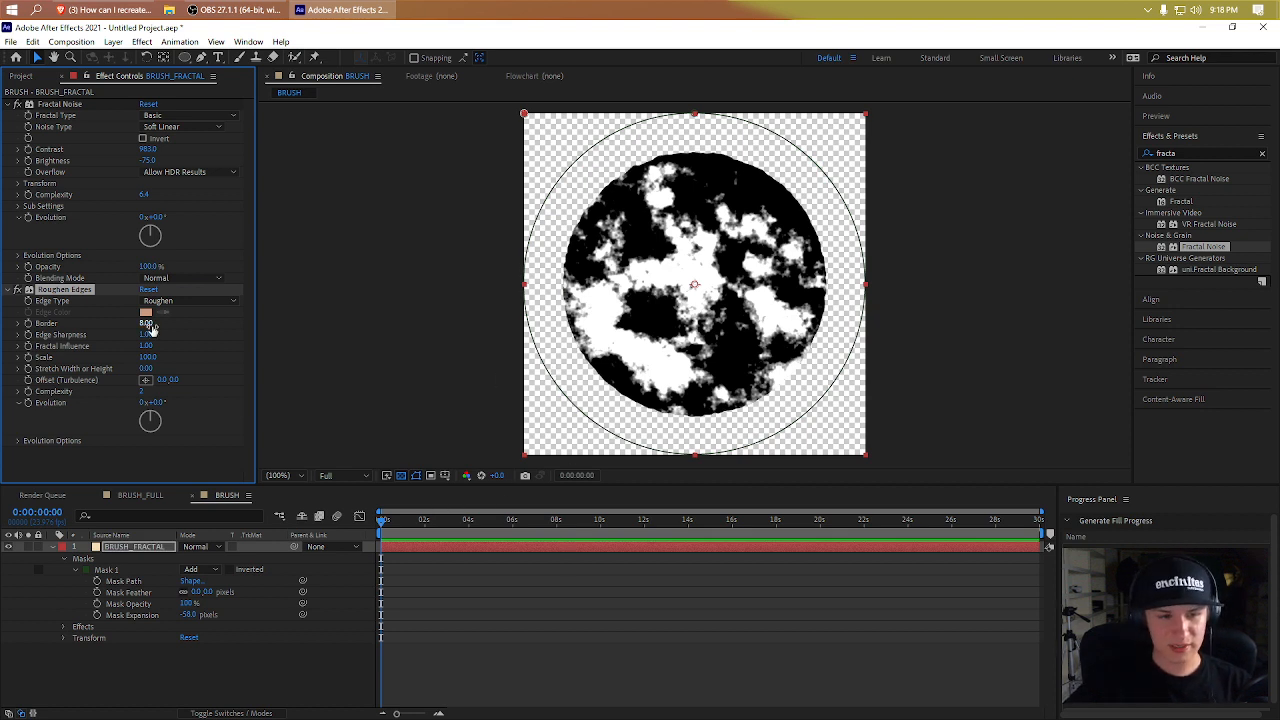
# - Set the Roughen Edges border to 113.80, edge sharpness to 0.53 and scale to 80
pyautogui.moveTo(147, 325); pyautogui.dragTo(477, 303)
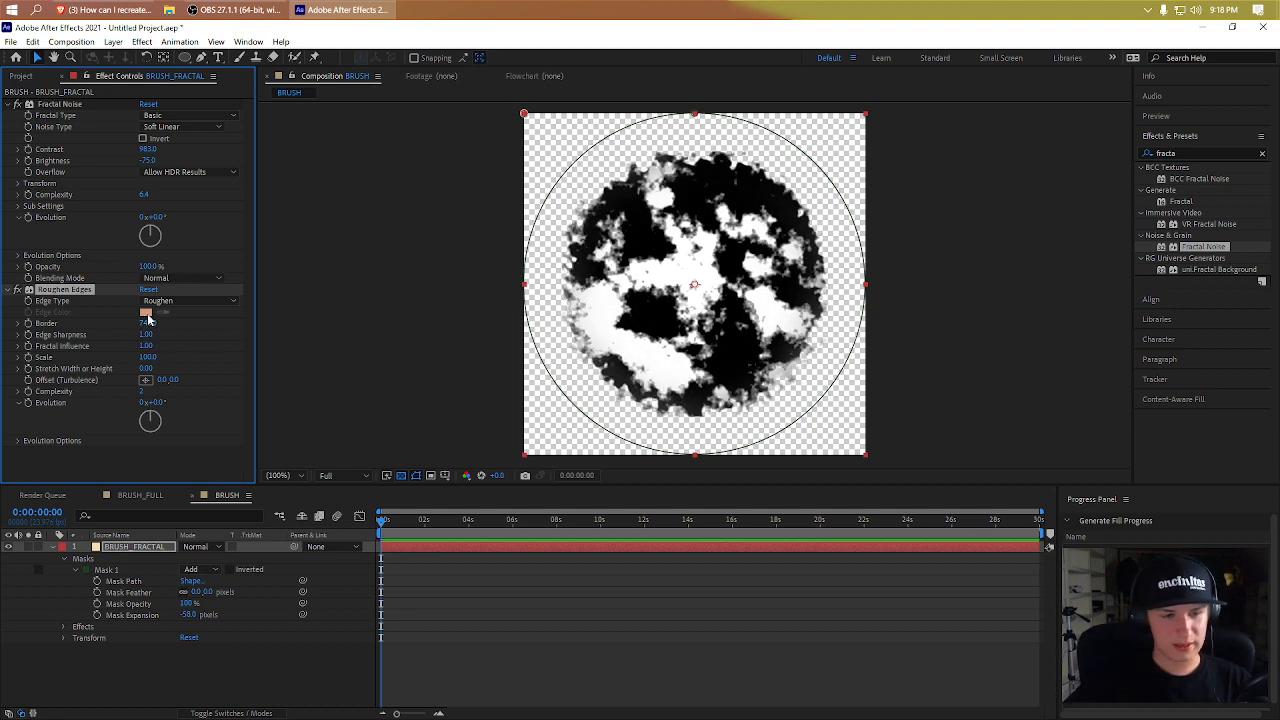
pyautogui.moveTo(150, 322); pyautogui.dragTo(475, 374)
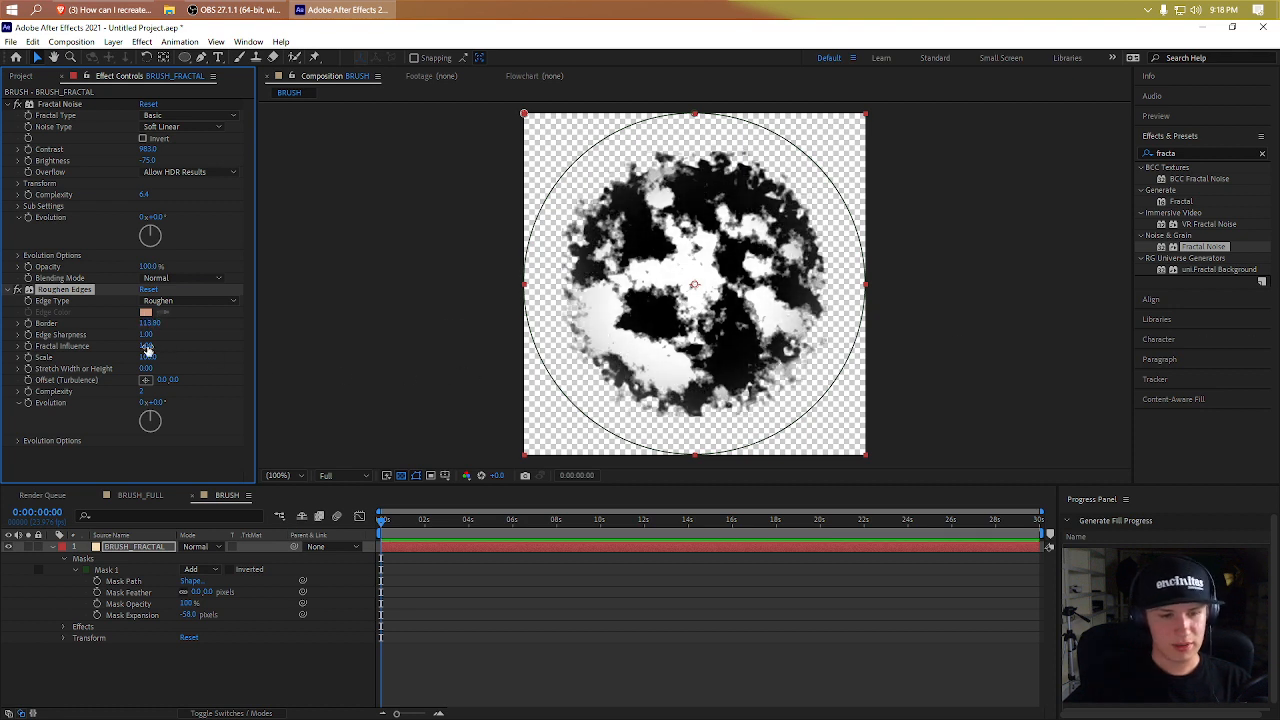
pyautogui.moveTo(148, 358); pyautogui.dragTo(64, 352)
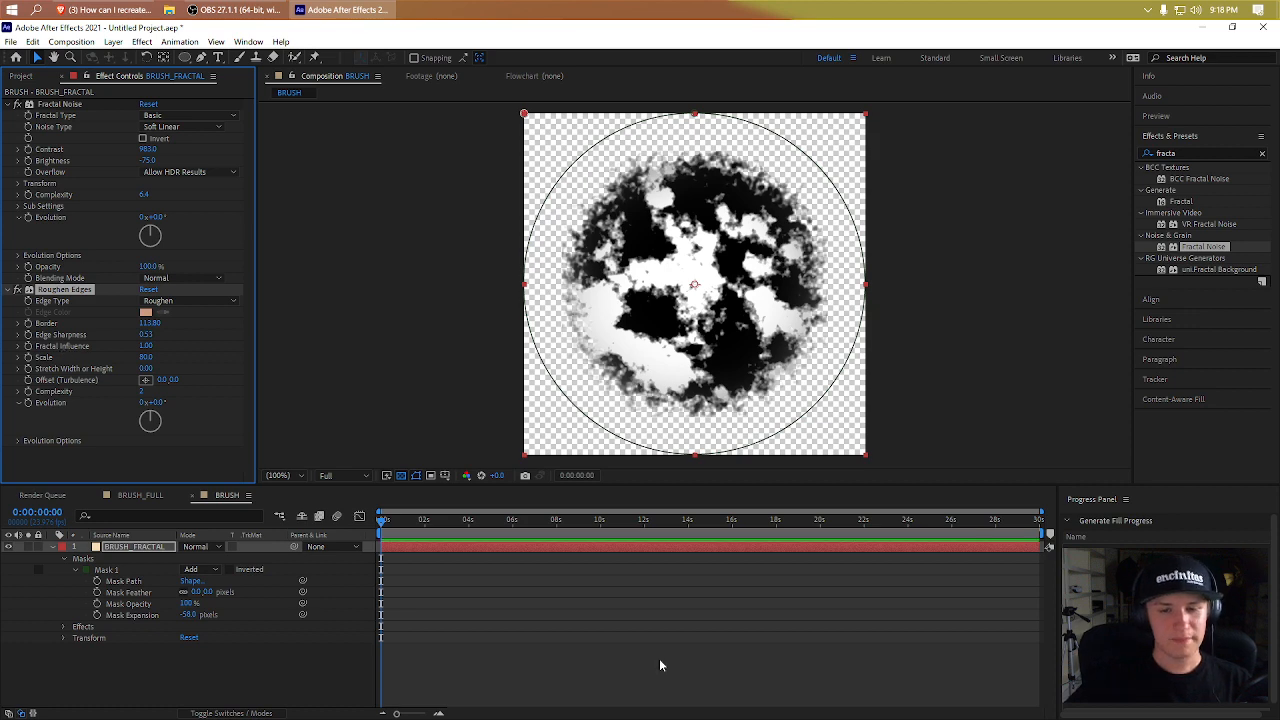
# - Turn off the transparency grid in the composition view and deselect the BRUSH_FRACTAL layer
pyautogui.click(401, 476)
pyautogui.click(419, 612)
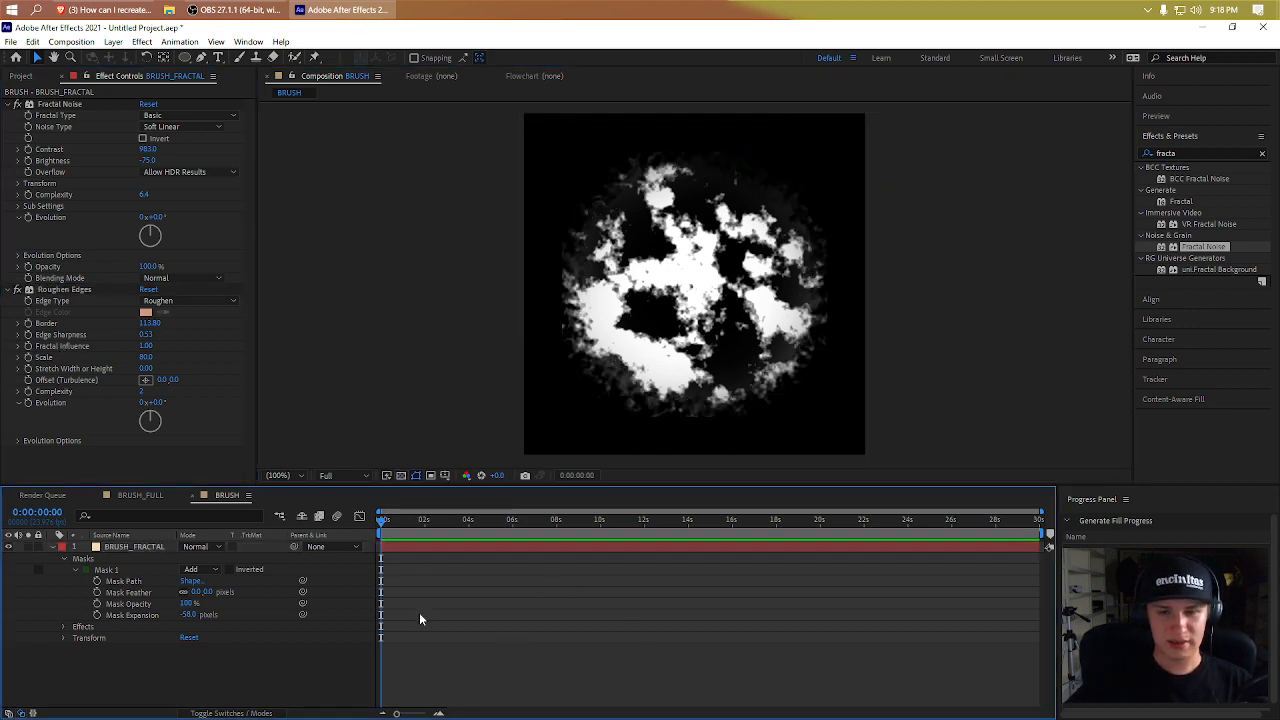
pyautogui.click(124, 615)
pyautogui.click(136, 658)
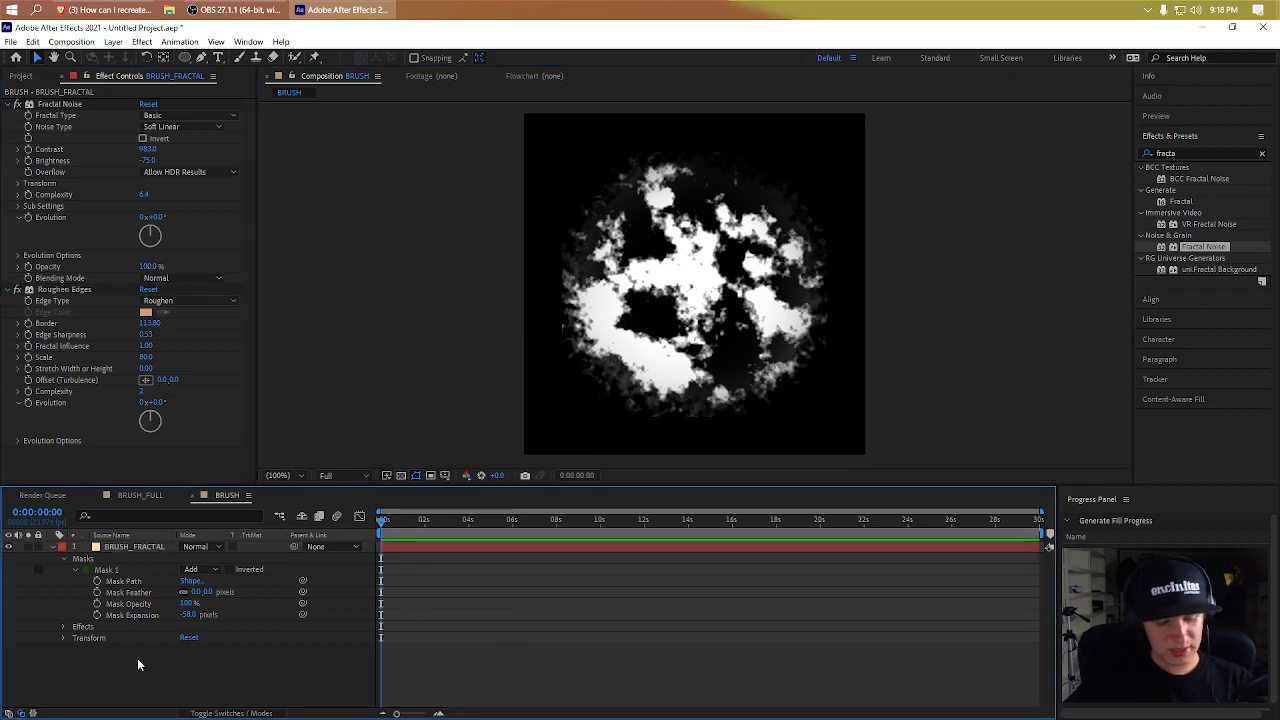
# - Add a black 512 by 512 px solid named BRUSH_COMPOSITE_BLACK and place it below the BRUSH_FRACTAL layer
pyautogui.hotkey('ctrl', 'y')
pyautogui.click(634, 457)
pyautogui.moveTo(600, 440); pyautogui.dragTo(316, 583)
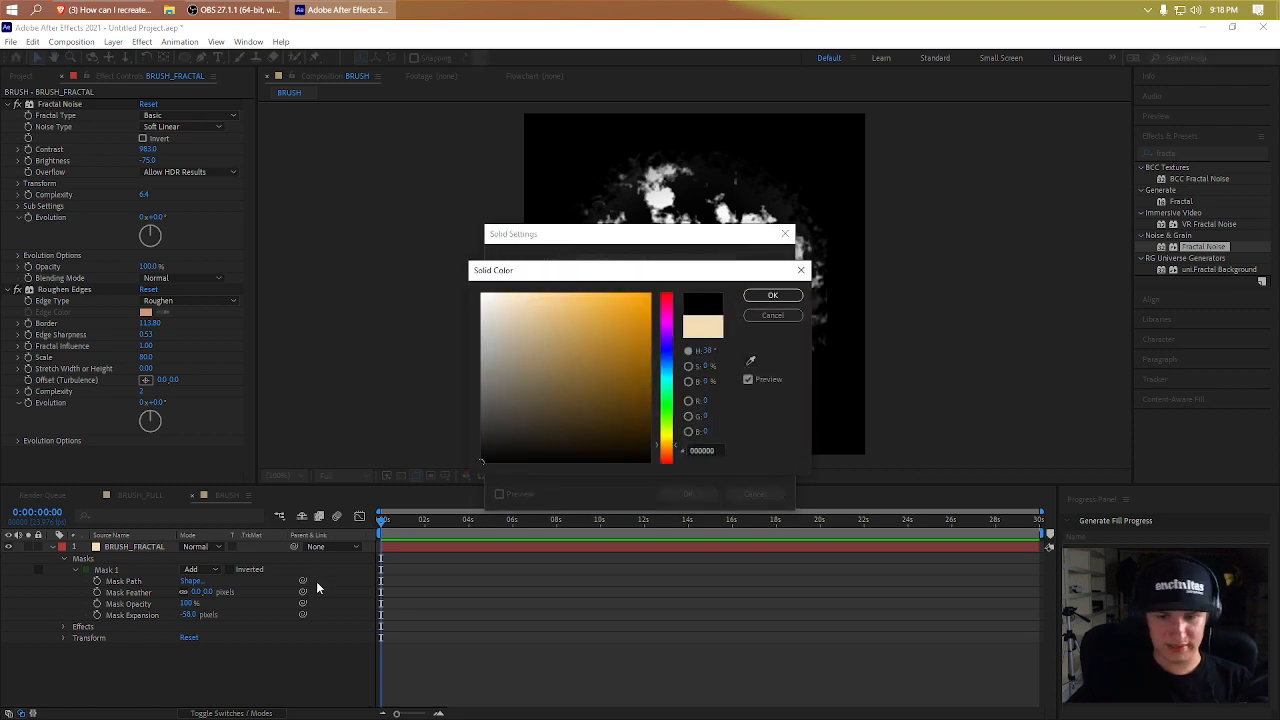
pyautogui.press('Return')
pyautogui.click(648, 257)
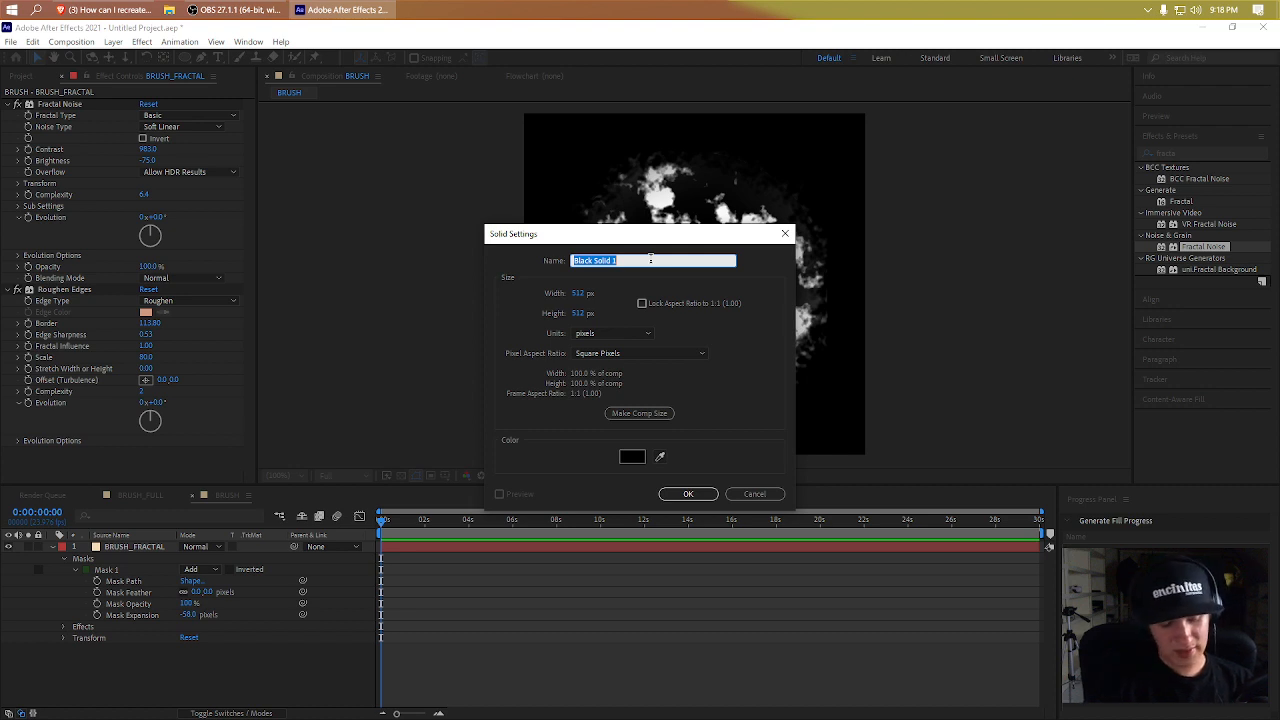
pyautogui.write('BRUSH_COMPOSITE_')
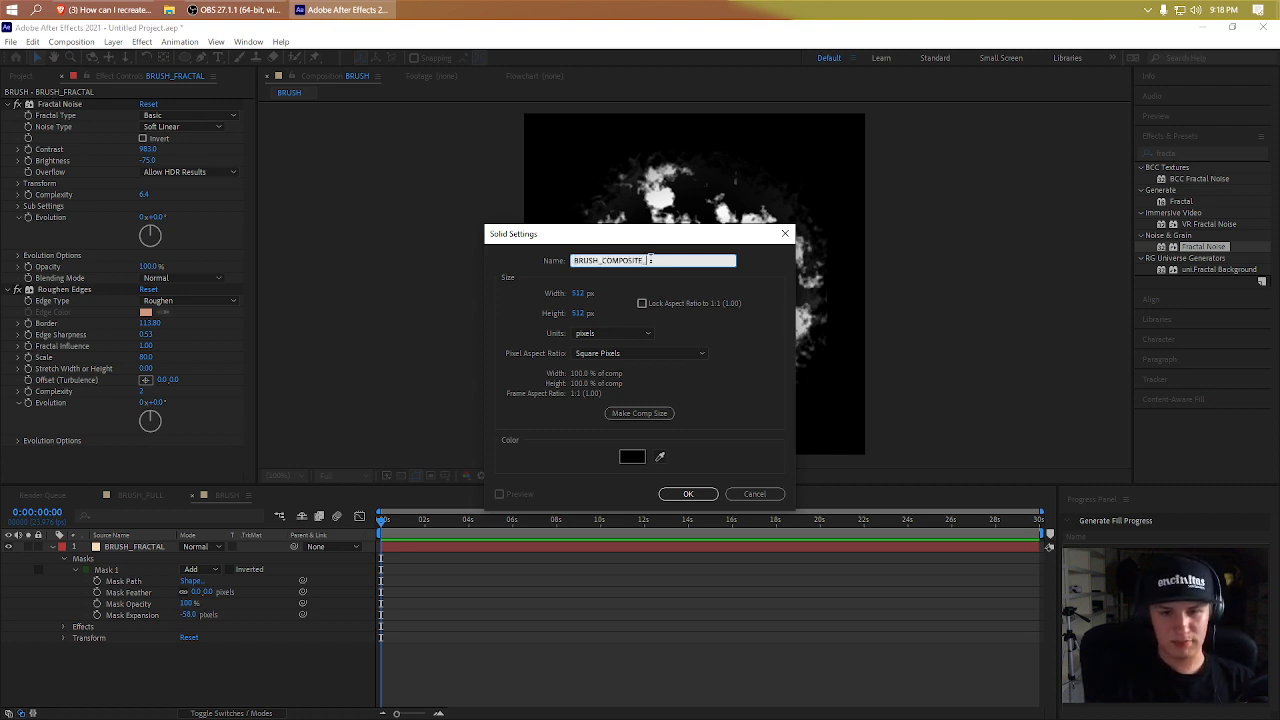
pyautogui.write('BLACK')
pyautogui.press('Return')
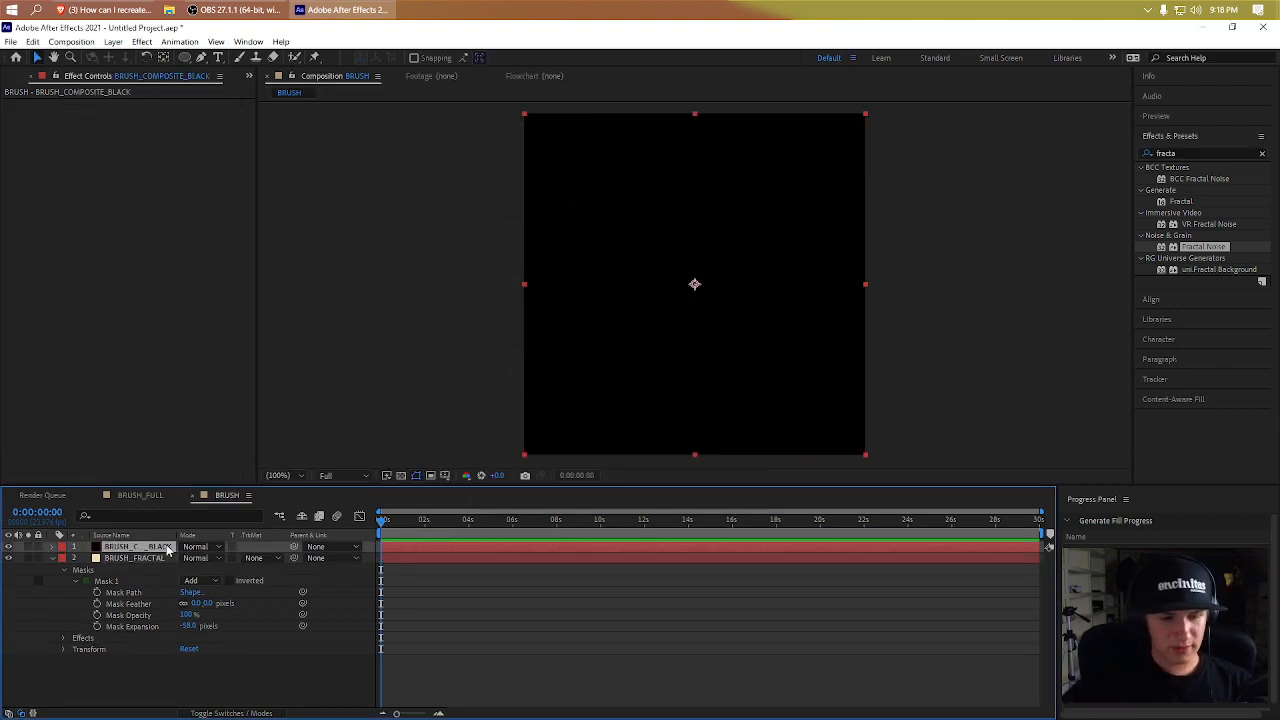
pyautogui.moveTo(140, 547); pyautogui.dragTo(149, 655)
pyautogui.click(272, 669)
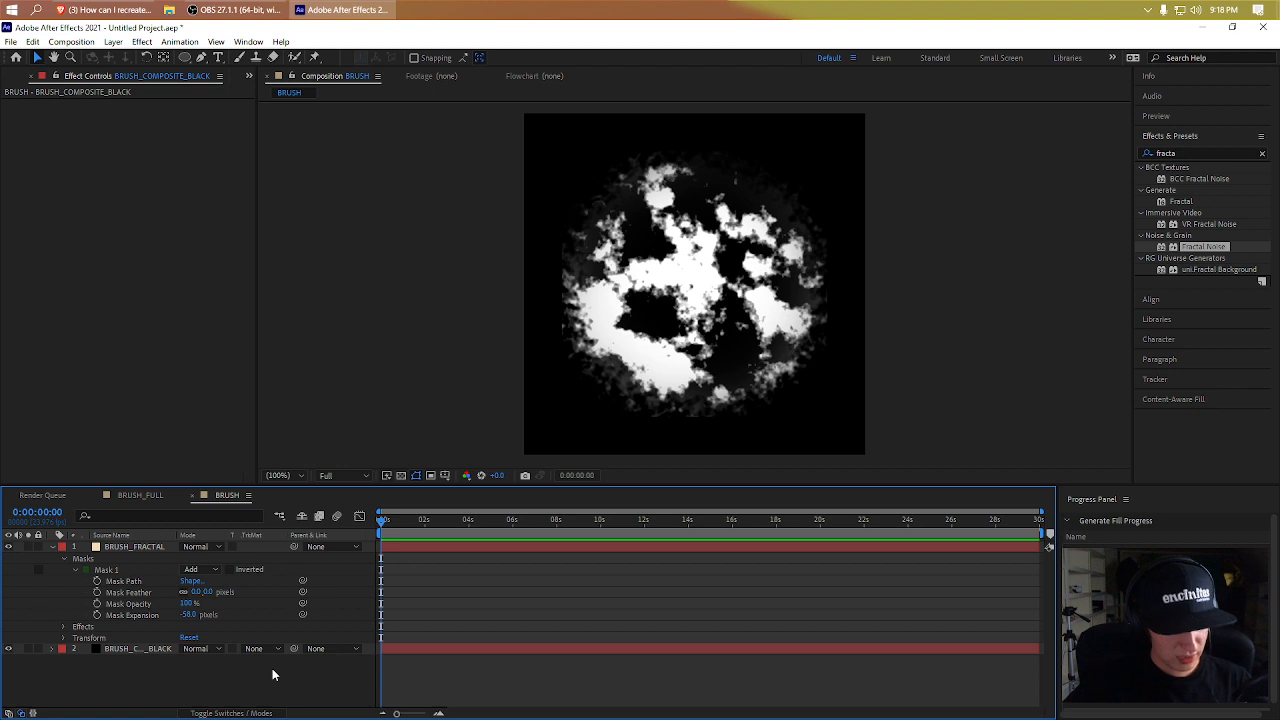
# - Add an adjustment layer above BRUSH_FRACTAL and rename it BRUSH_TRANSPARENT
pyautogui.hotkey('ctrl', 'alt', 'y')
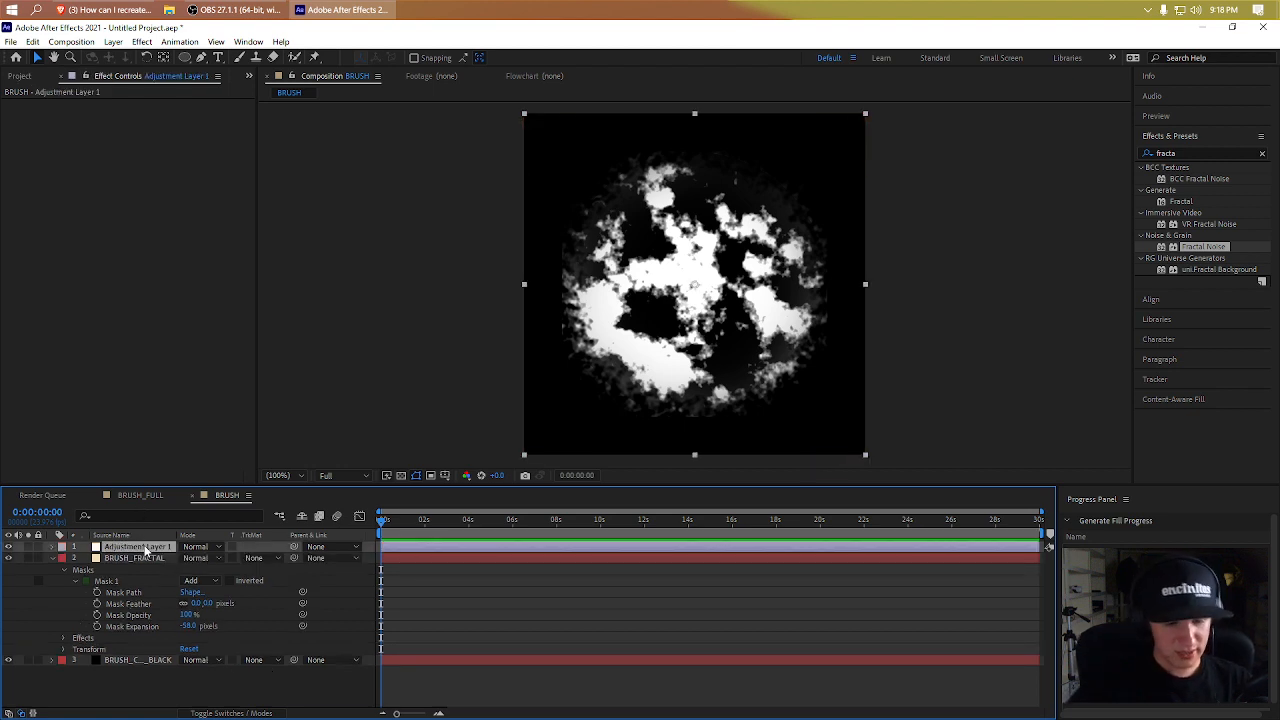
pyautogui.press('Return')
pyautogui.write('BRUSH_')
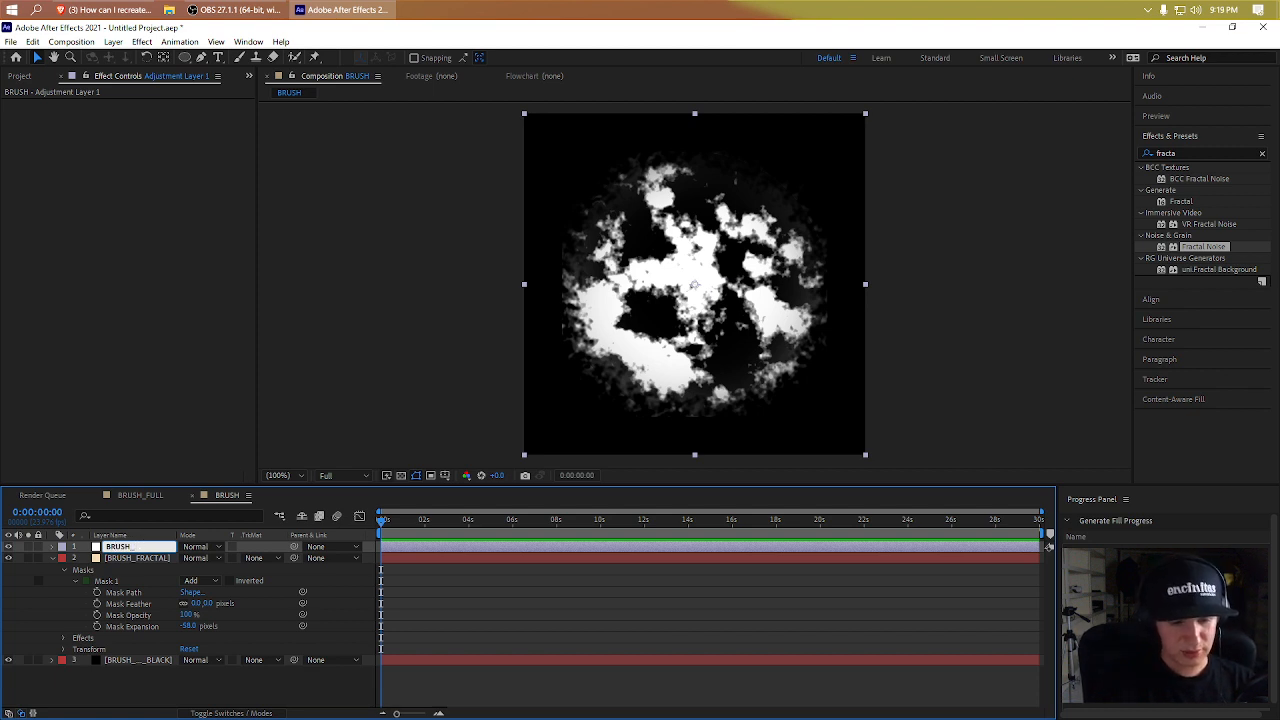
pyautogui.write('TRANSPARENT')
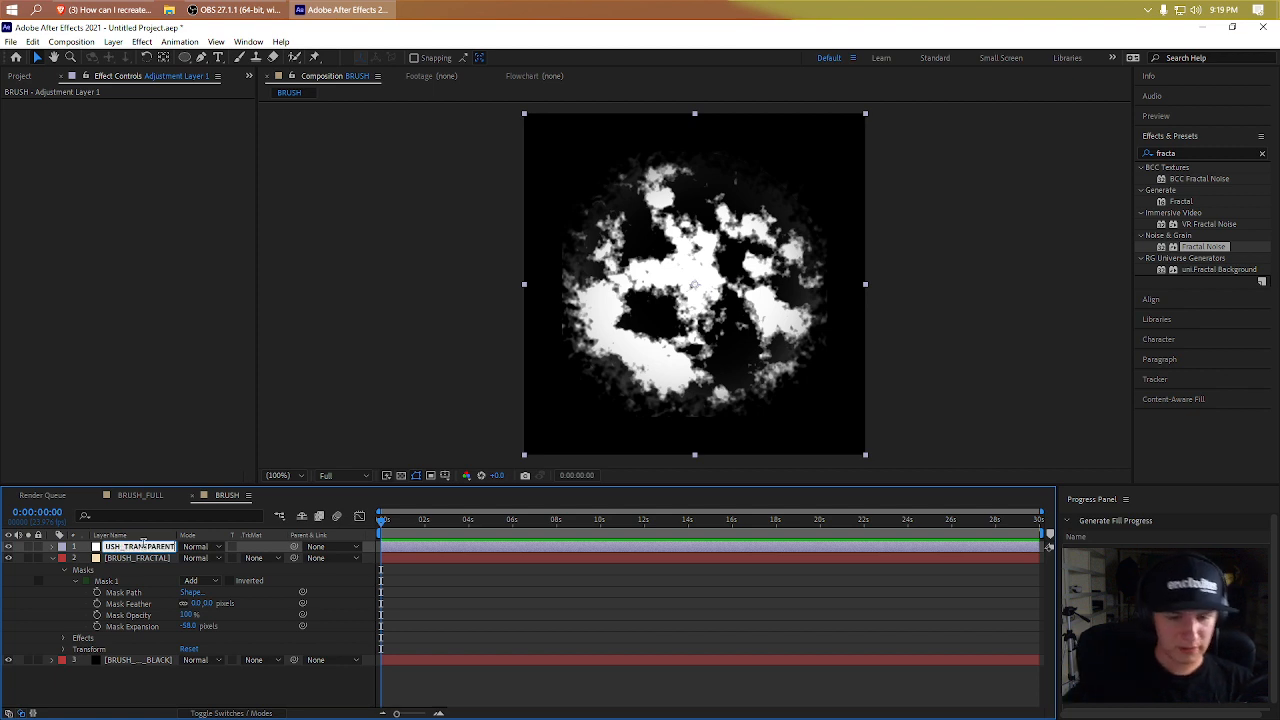
pyautogui.press('Return')
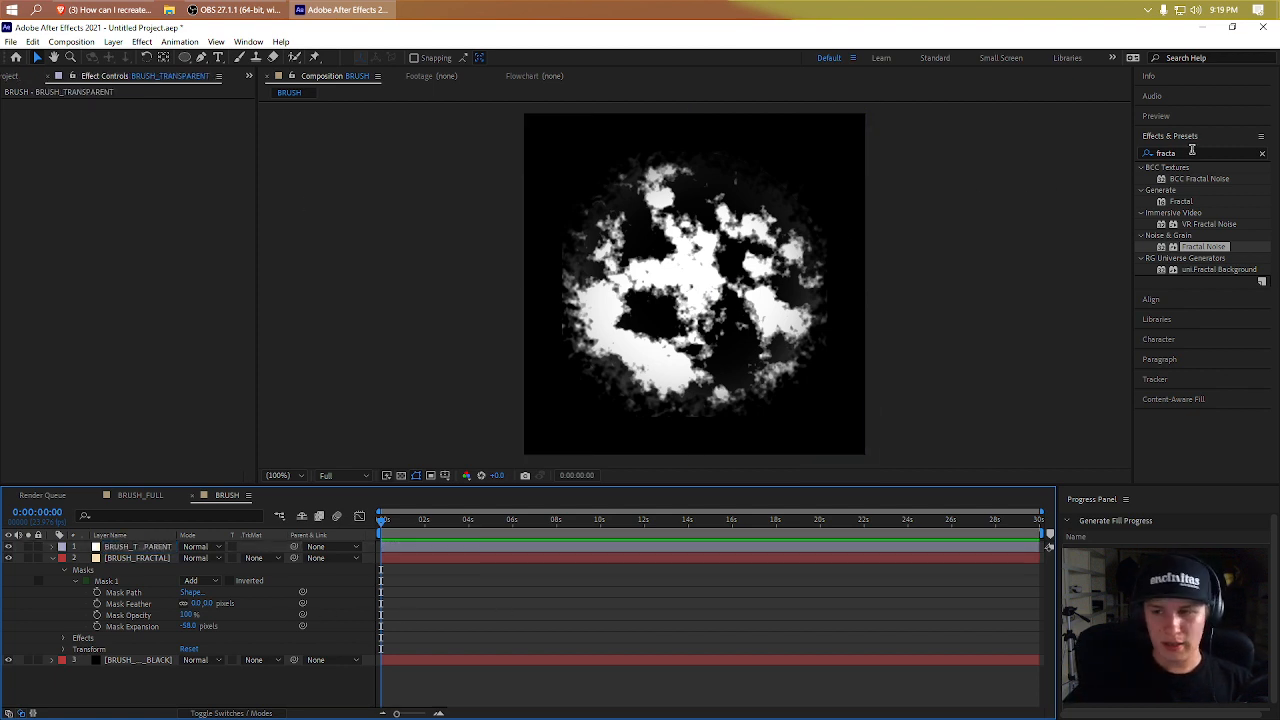
# - Search the effects for "shi" and apply Shift Channels to the BRUSH_TRANSPARENT layer
pyautogui.click(1204, 152)
pyautogui.hotkey('ctrl', 'a')
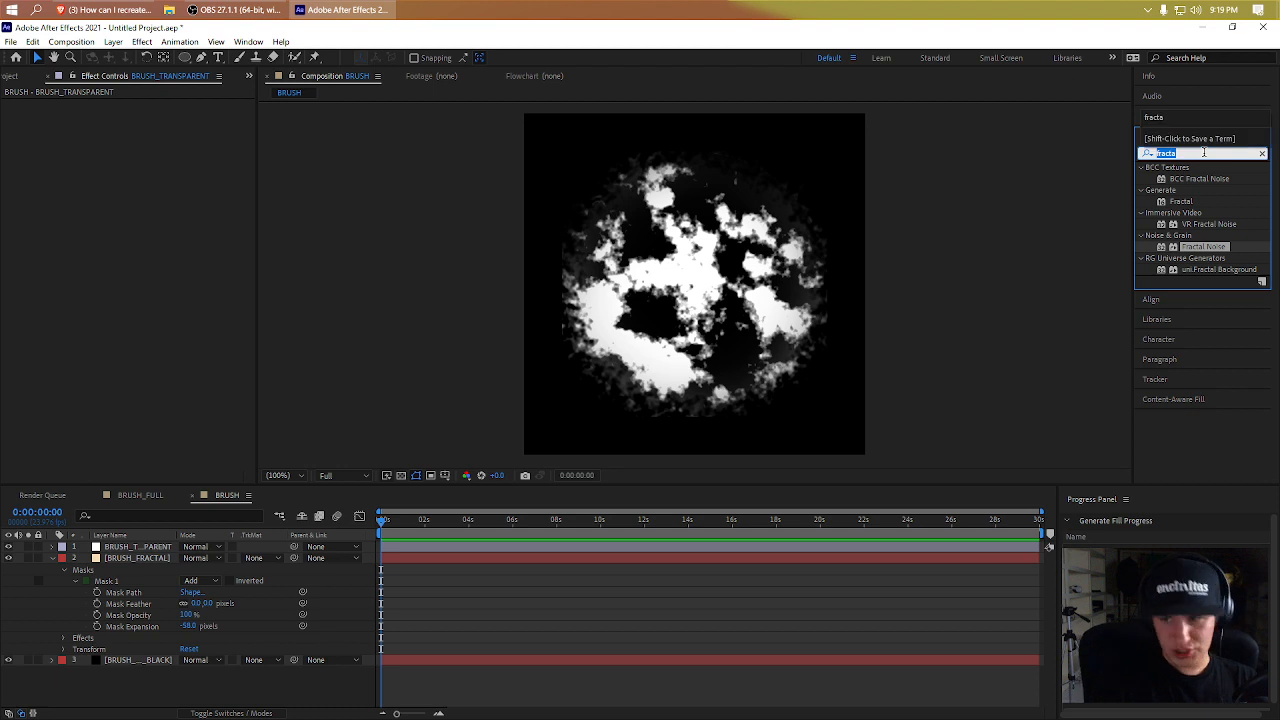
pyautogui.write('shi')
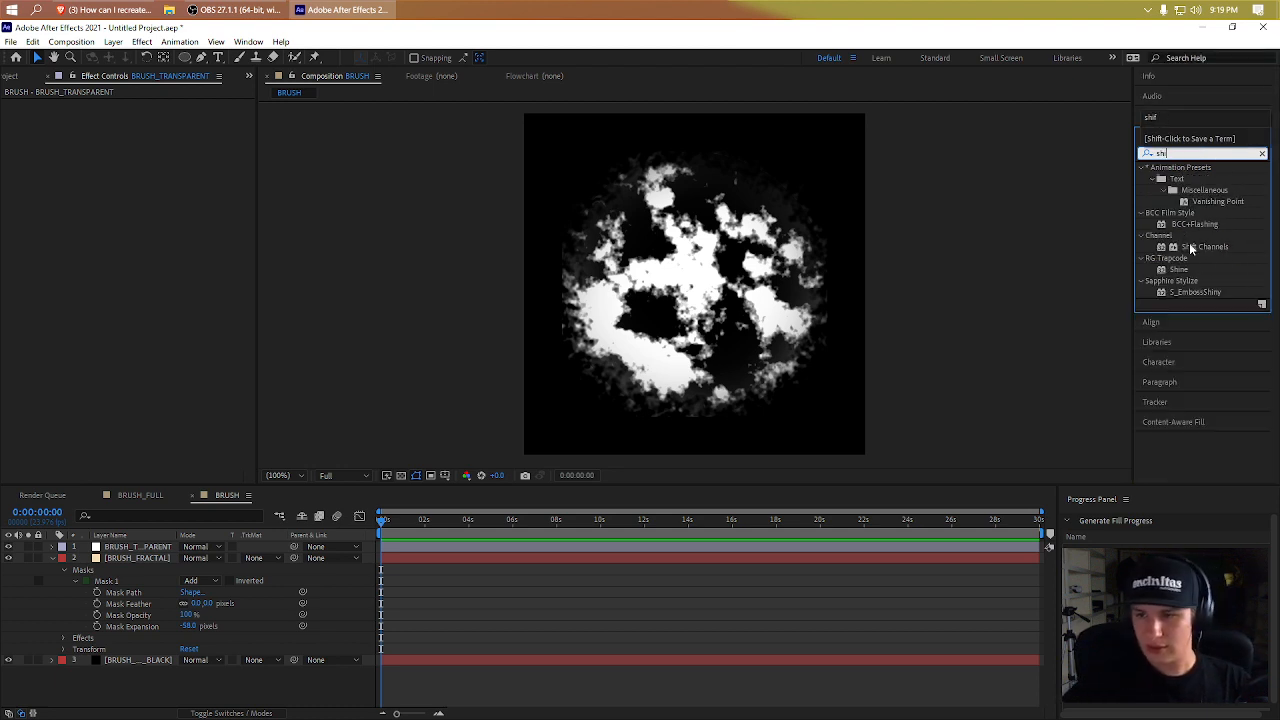
pyautogui.moveTo(1190, 248); pyautogui.dragTo(108, 119)
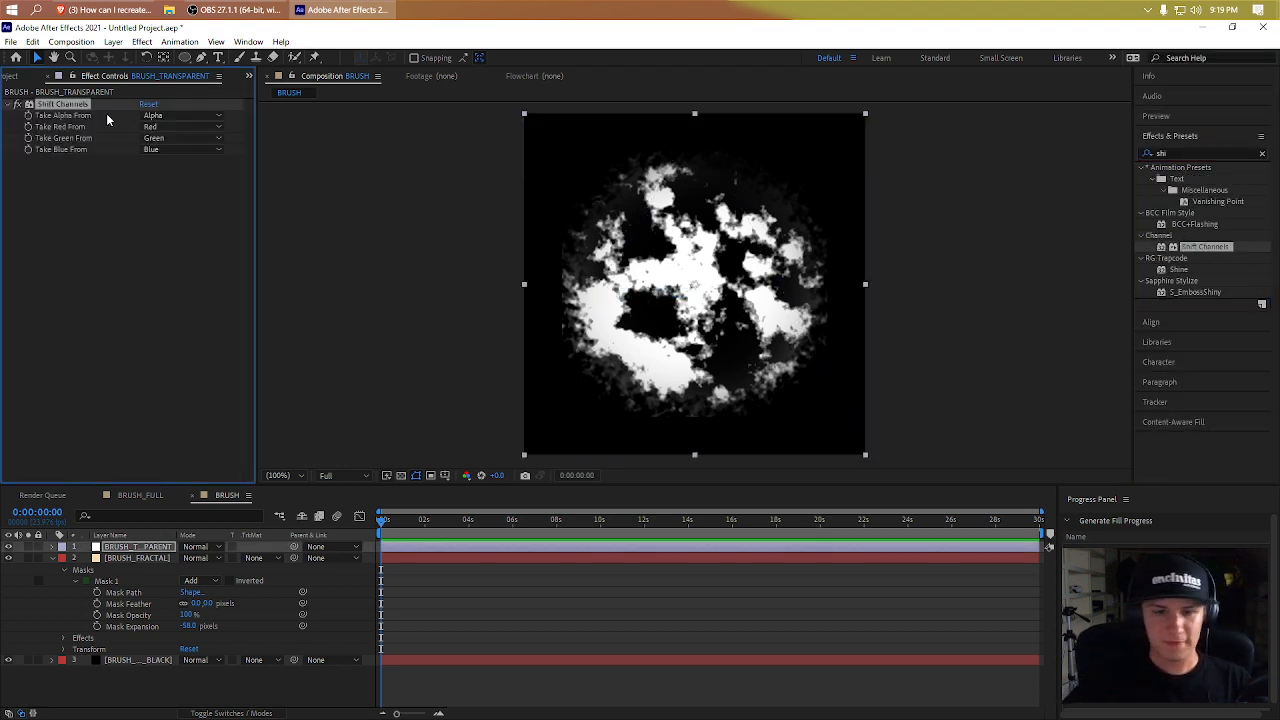
# - Set Shift Channels to take alpha from Luminance and red, green and blue from Full On
pyautogui.click(178, 116)
pyautogui.click(195, 189)
pyautogui.click(188, 127)
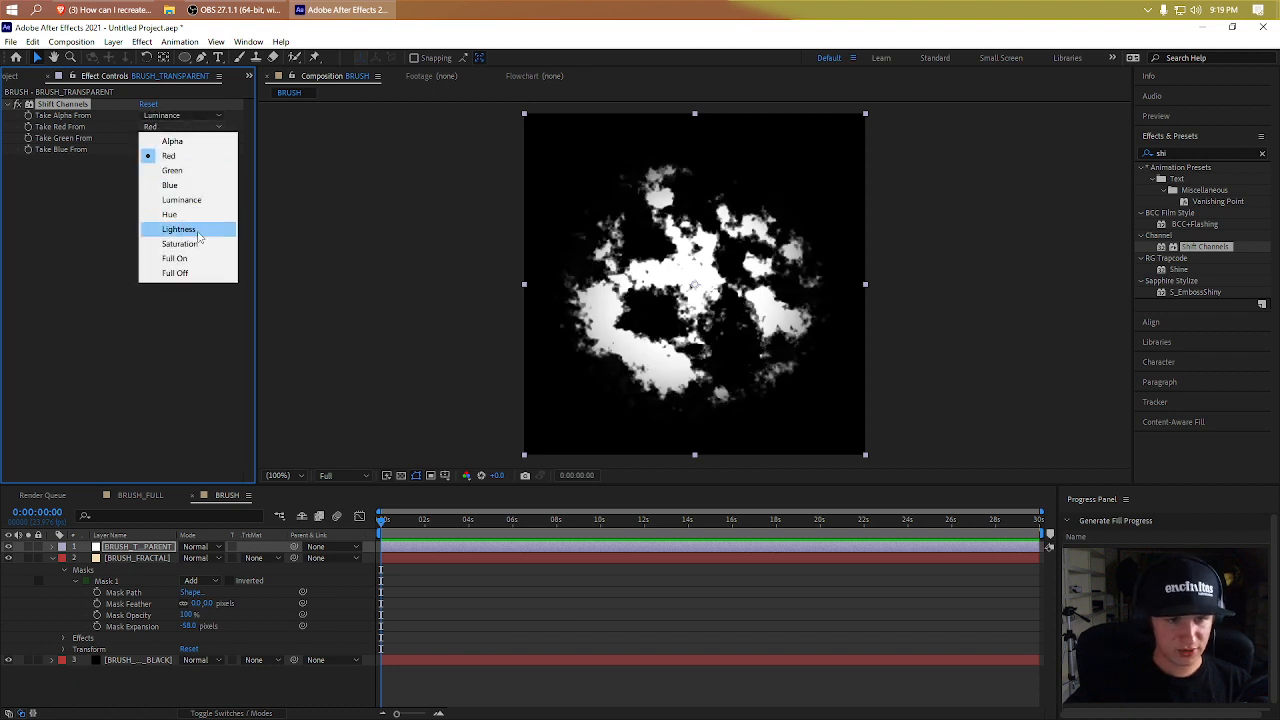
pyautogui.click(175, 258)
pyautogui.click(205, 127)
pyautogui.click(185, 138)
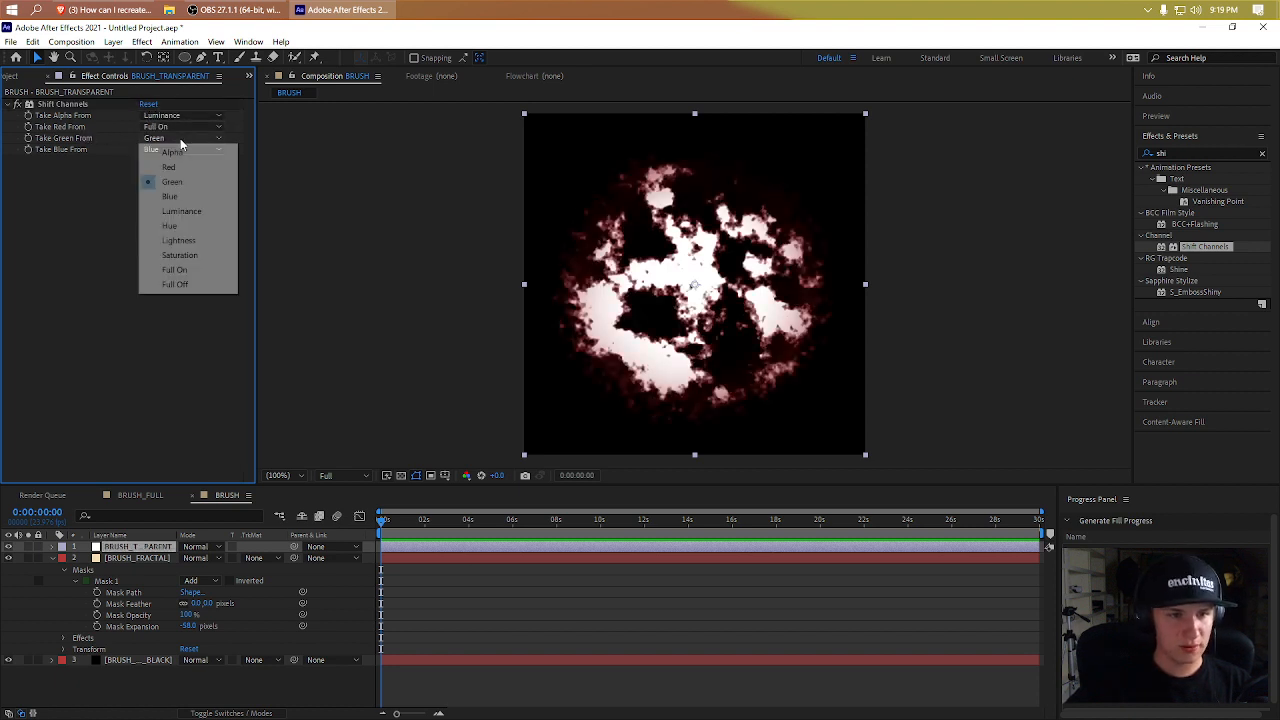
pyautogui.click(175, 270)
pyautogui.click(185, 149)
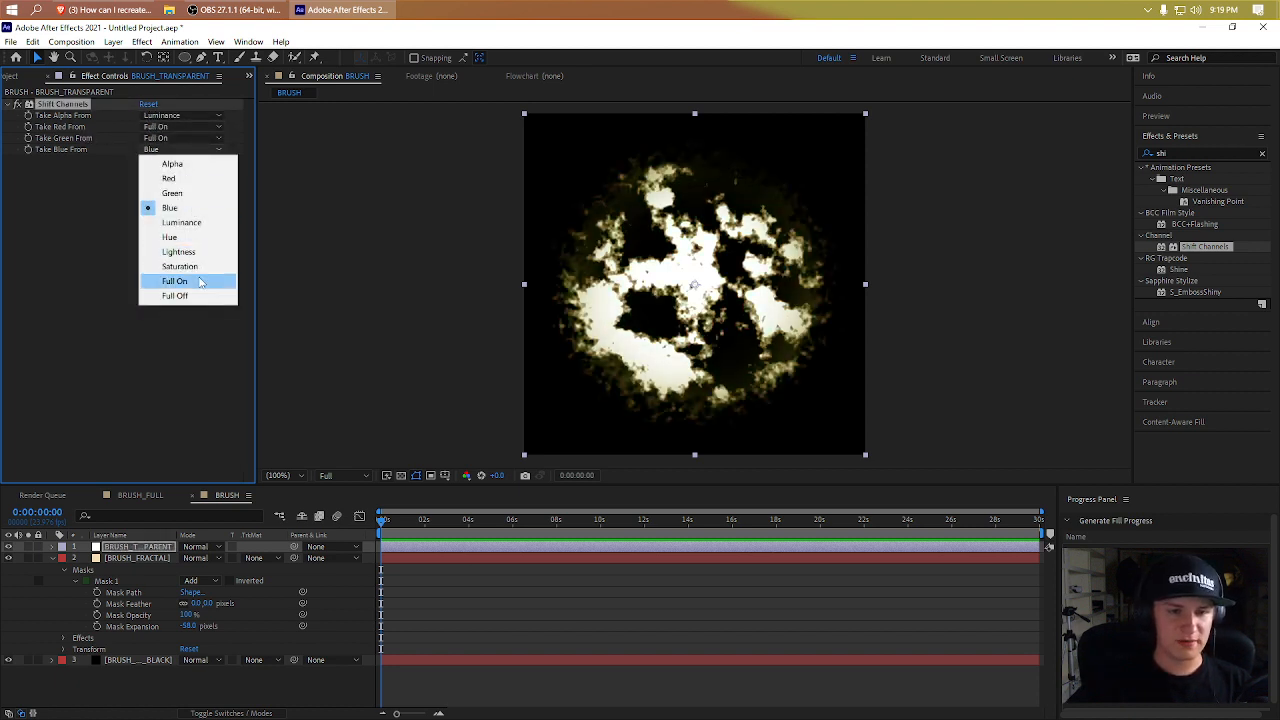
pyautogui.click(196, 281)
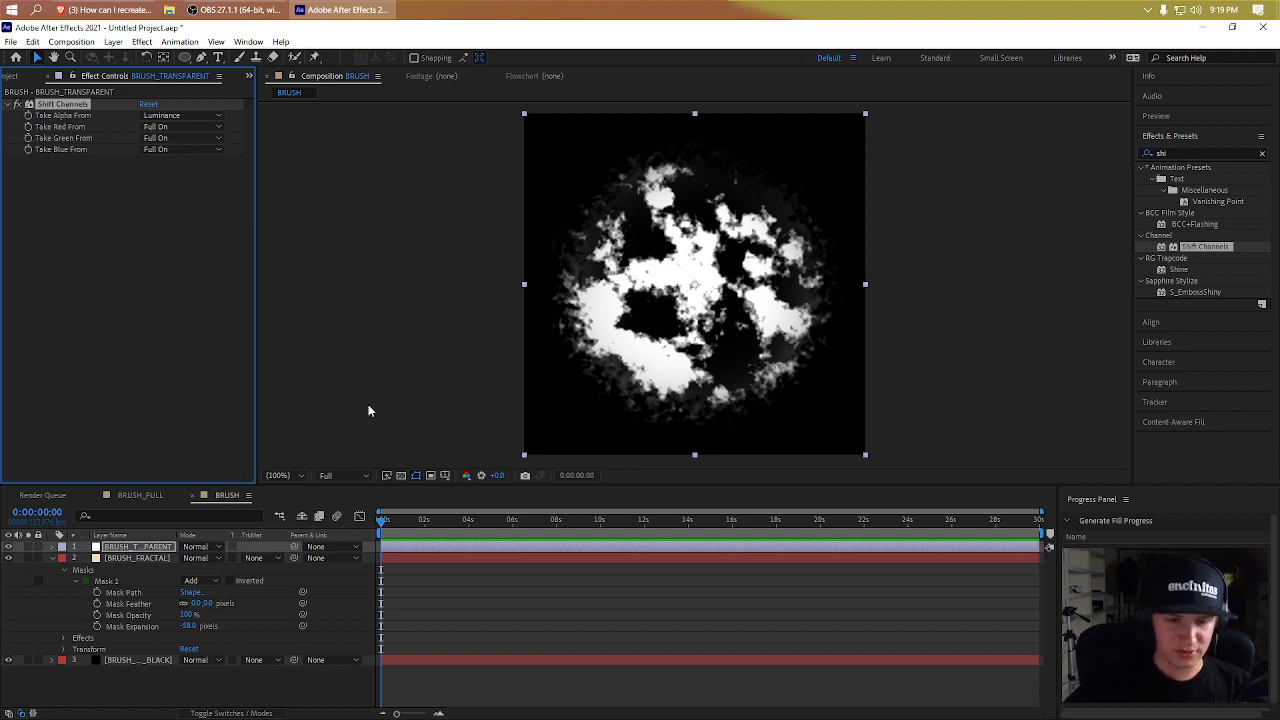
# - Check the brush's transparency against the transparency grid, and briefly view the BRUSH_FULL timeline before returning to BRUSH
pyautogui.click(408, 477)
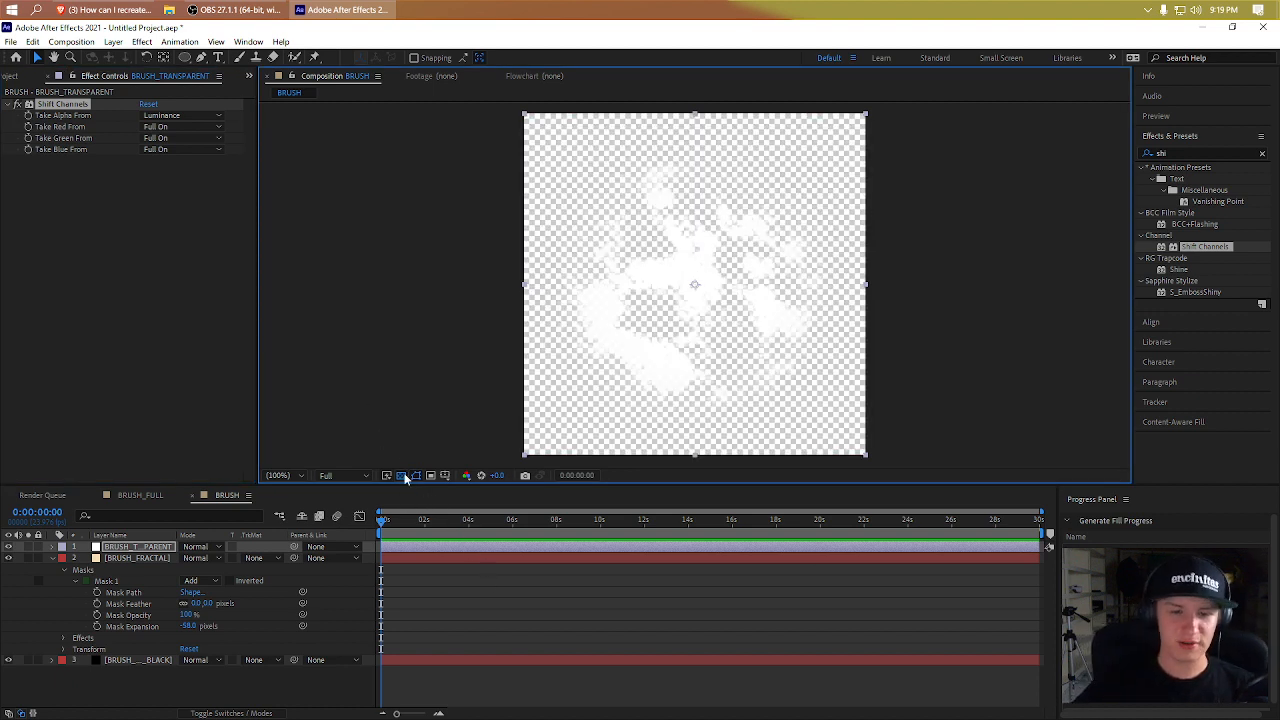
pyautogui.click(408, 477)
pyautogui.click(158, 496)
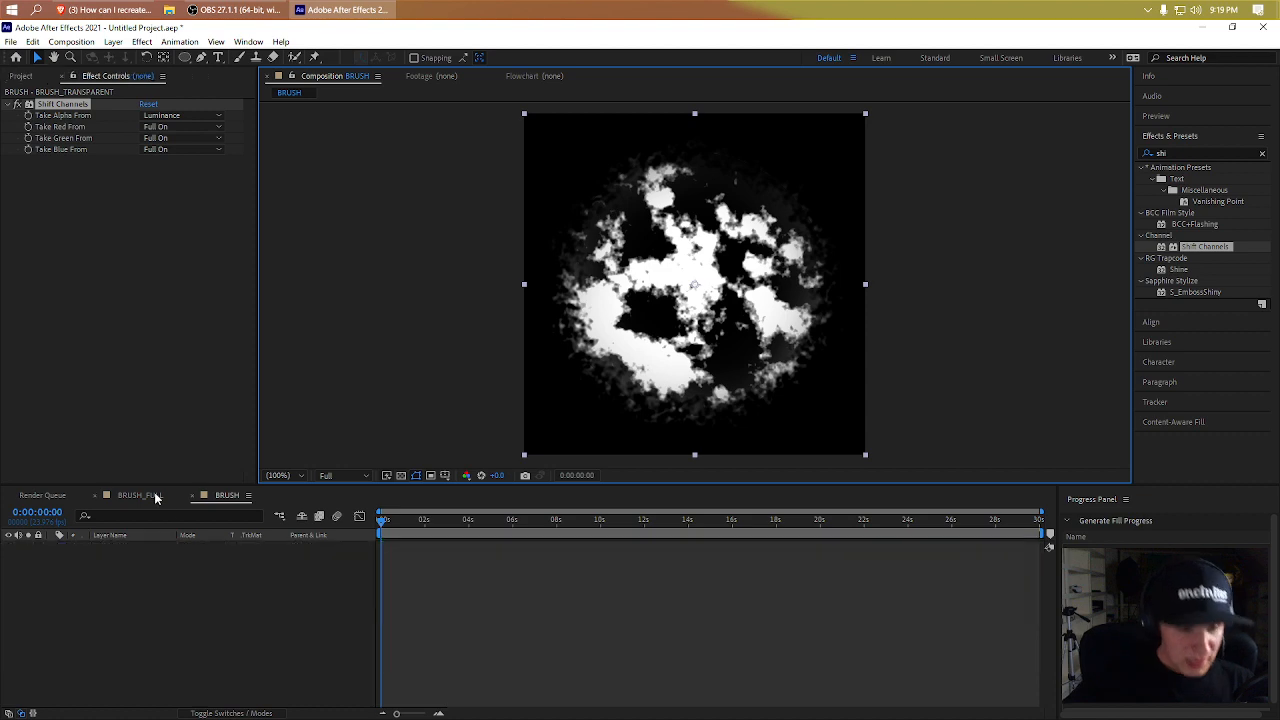
pyautogui.click(215, 496)
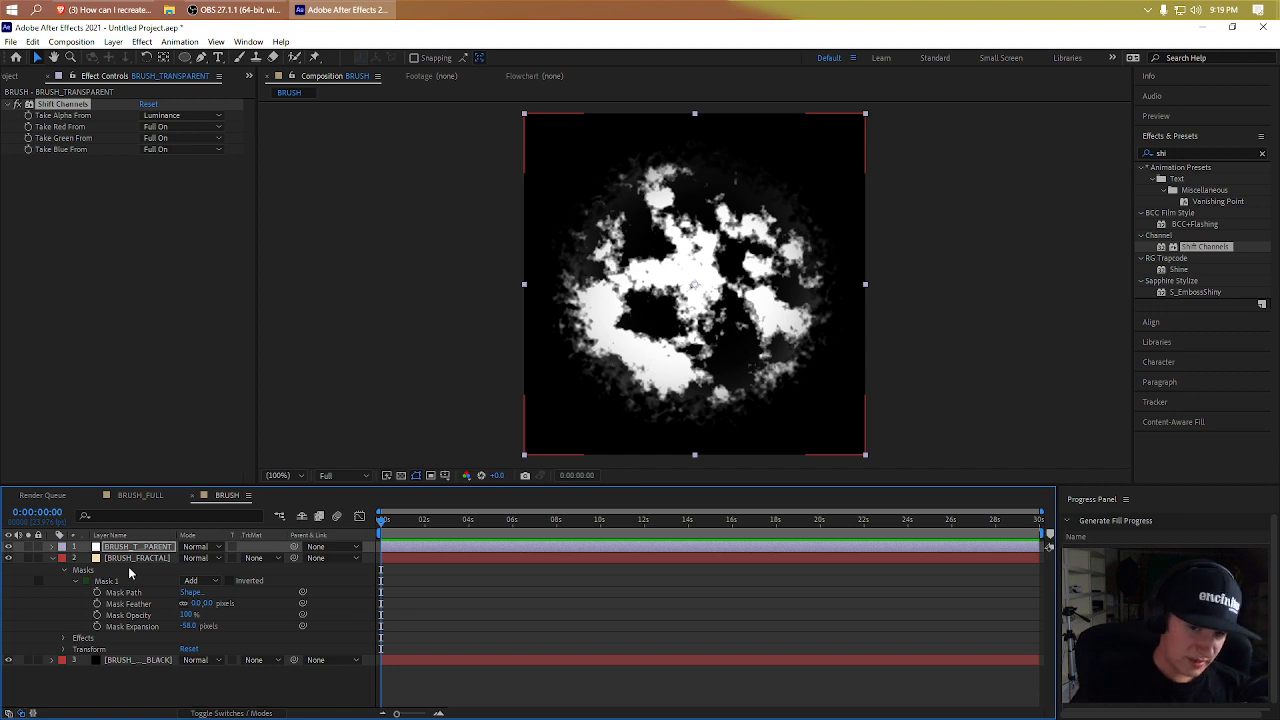
# - Start a new composition and set its width and height to 1080 px
pyautogui.click(20, 76)
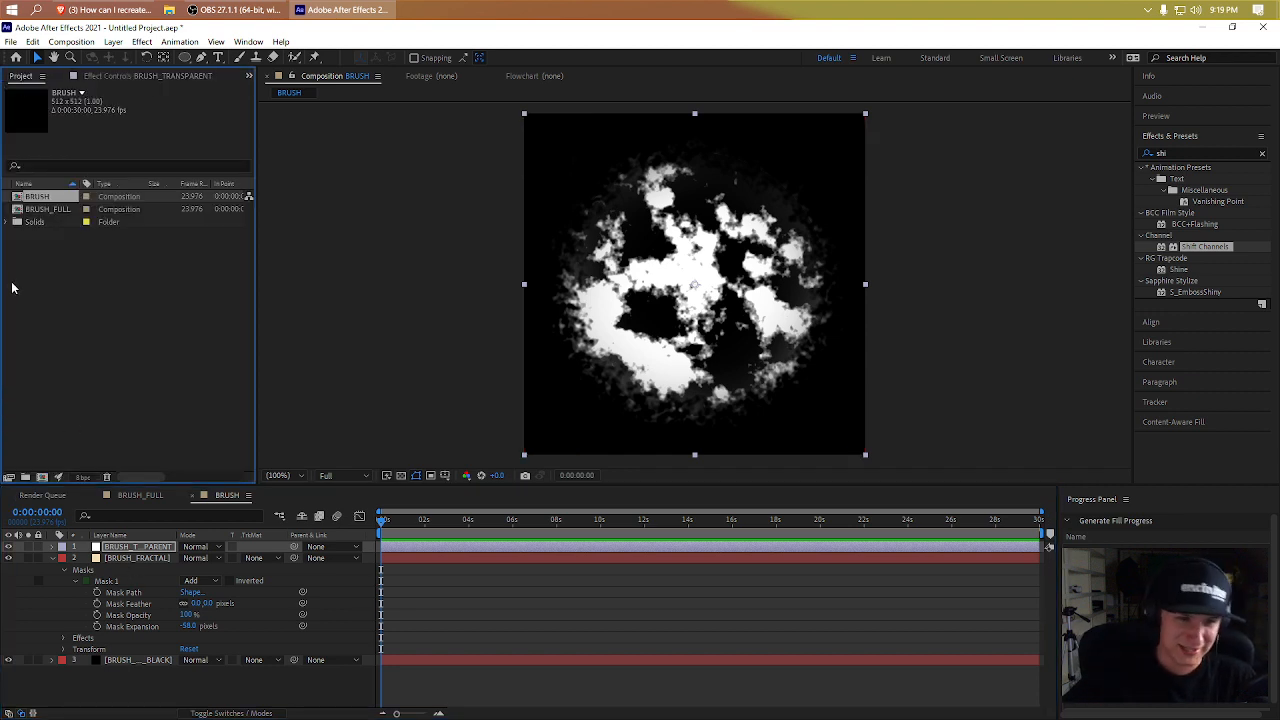
pyautogui.click(45, 210)
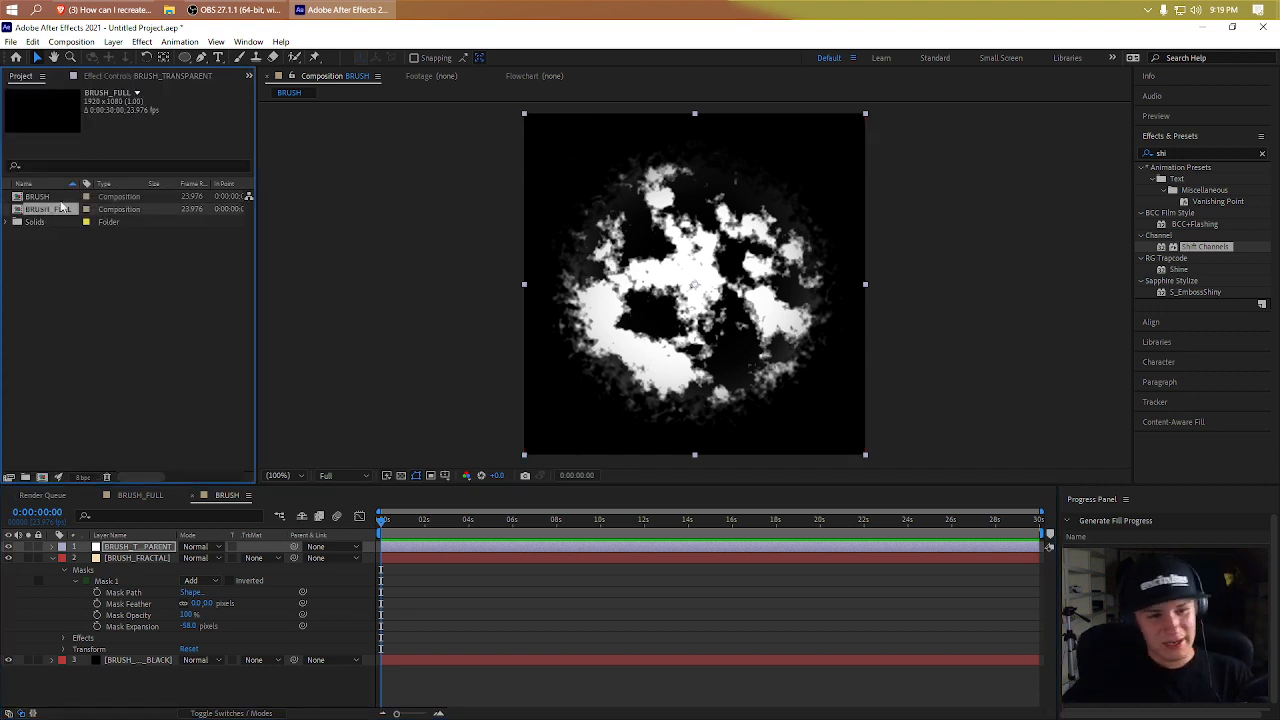
pyautogui.click(63, 197)
pyautogui.click(94, 268)
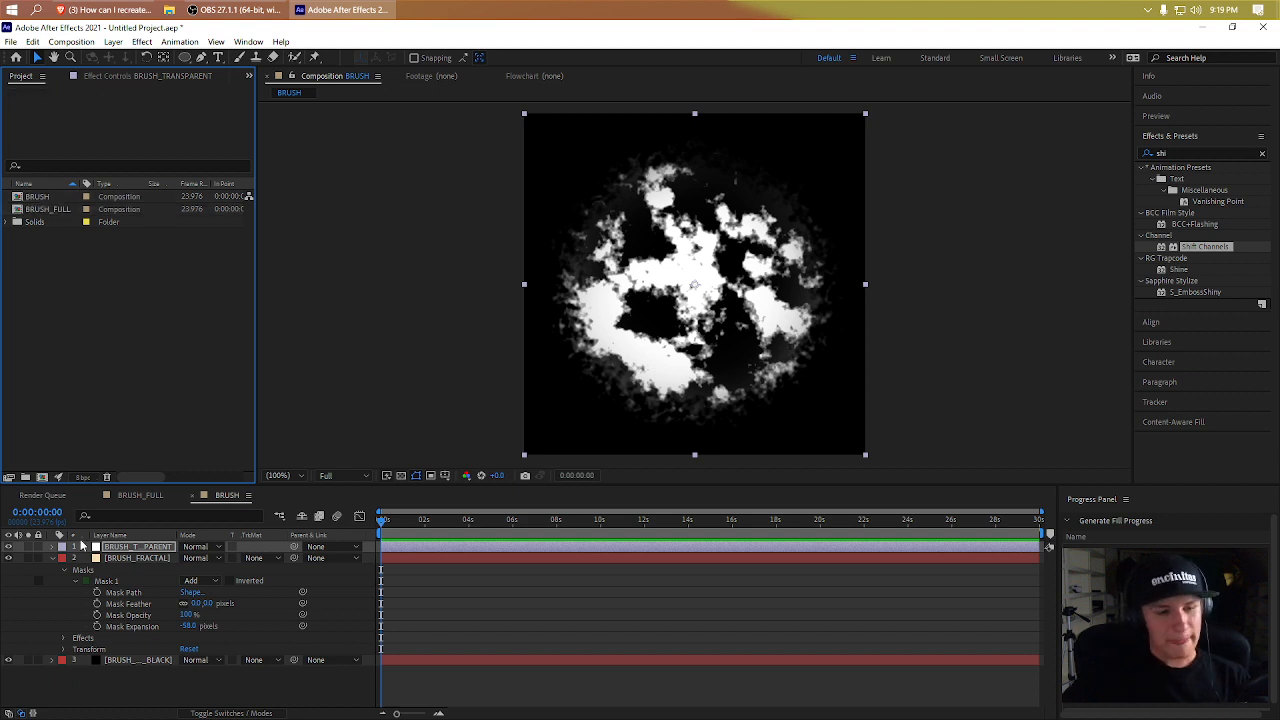
pyautogui.click(43, 478)
pyautogui.click(548, 290)
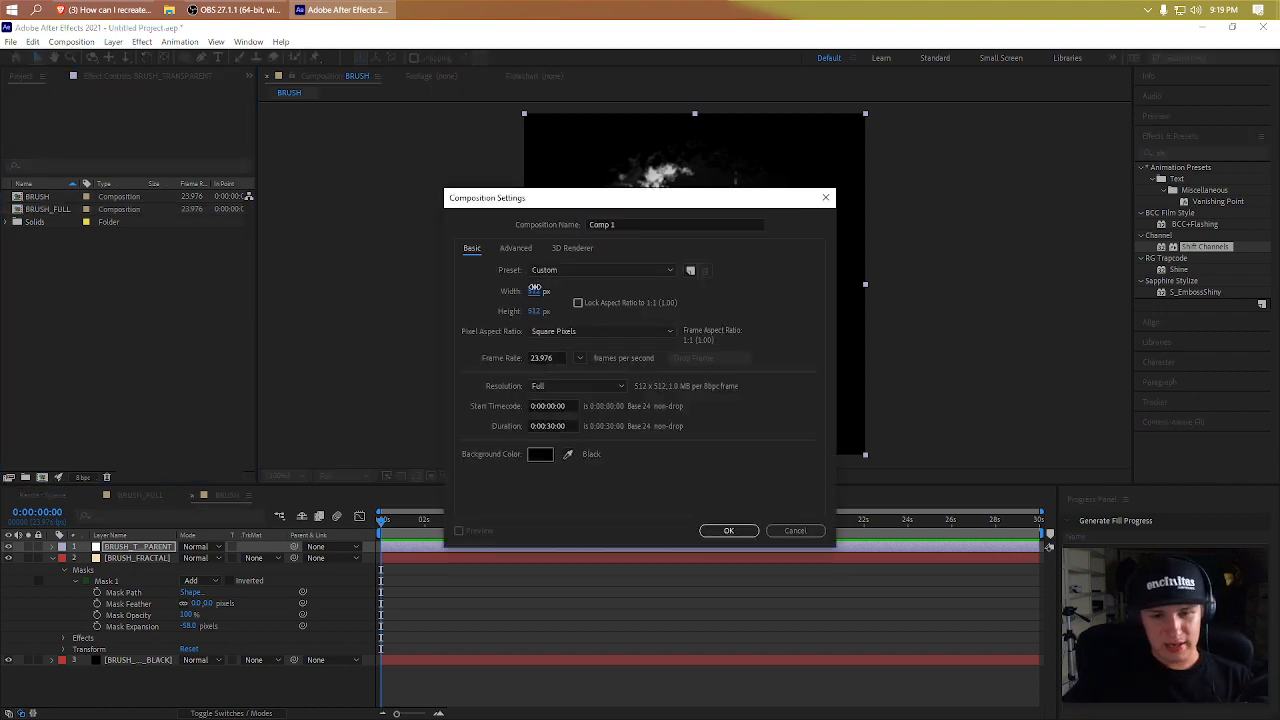
pyautogui.write('1080')
pyautogui.press('Tab')
pyautogui.write('1080')
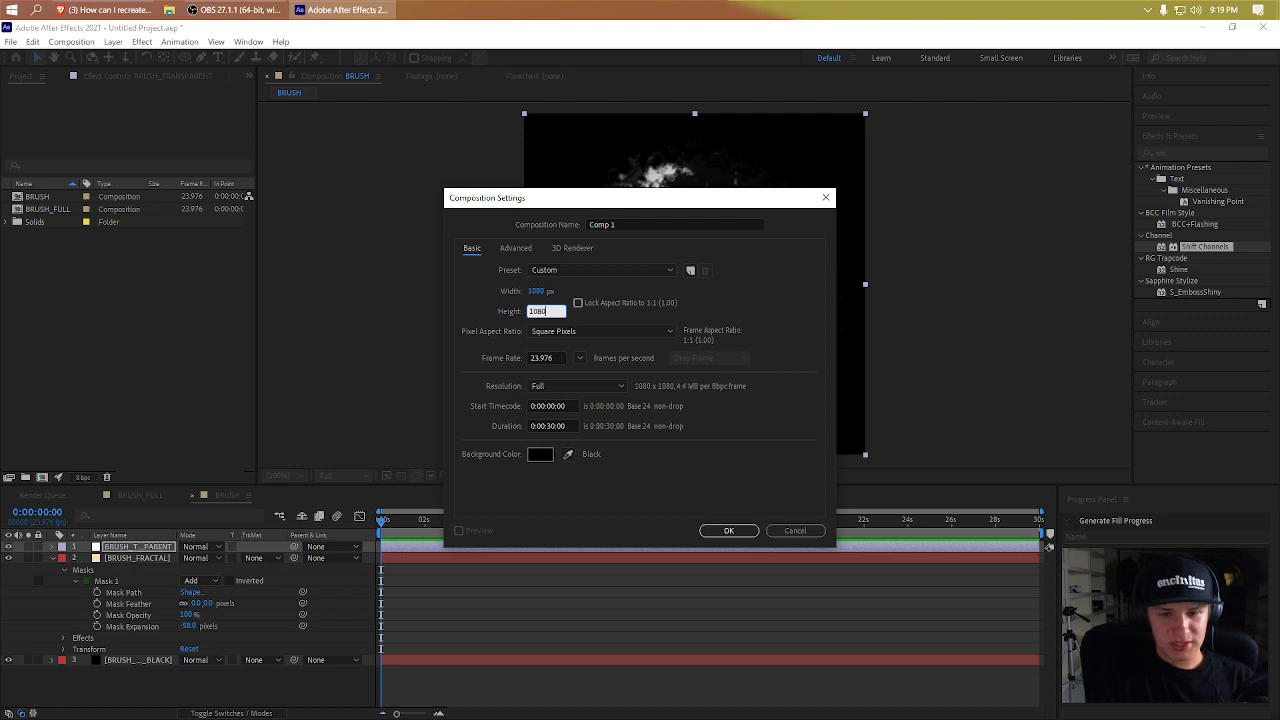
pyautogui.click(541, 290)
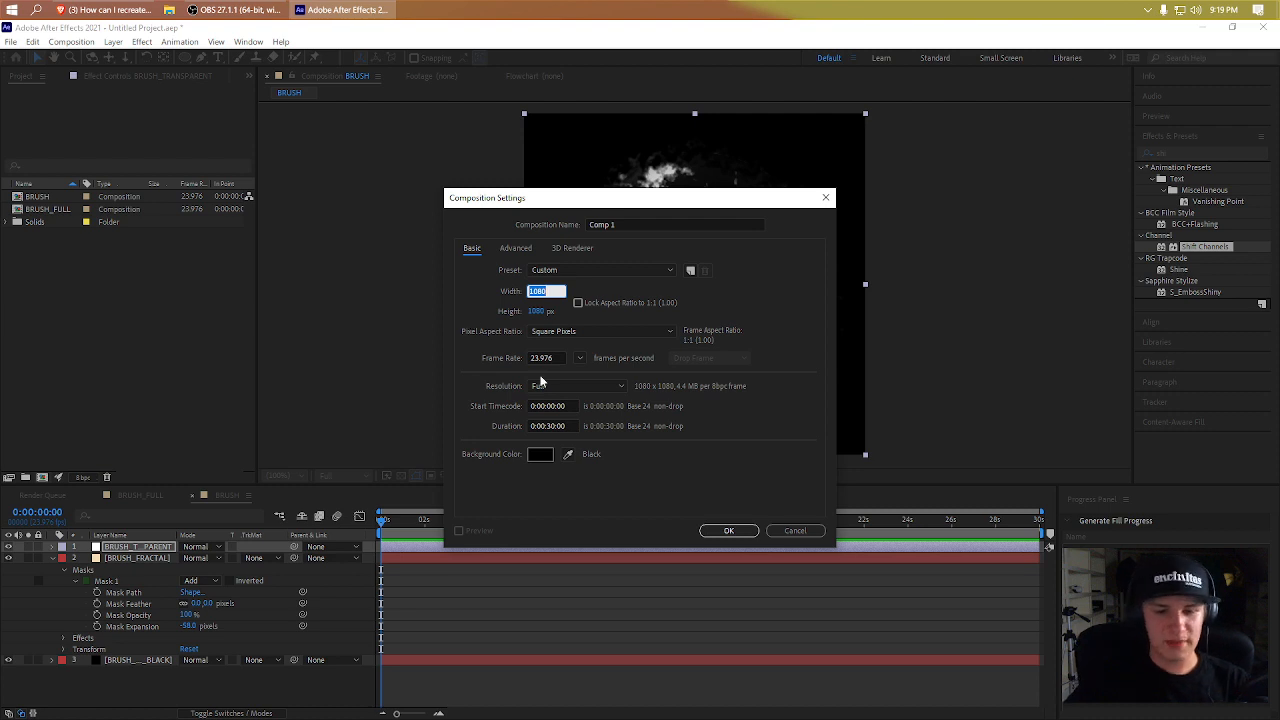
# - Name the new composition E LETTER and create it
pyautogui.click(628, 225)
pyautogui.hotkey('ctrl', 'a')
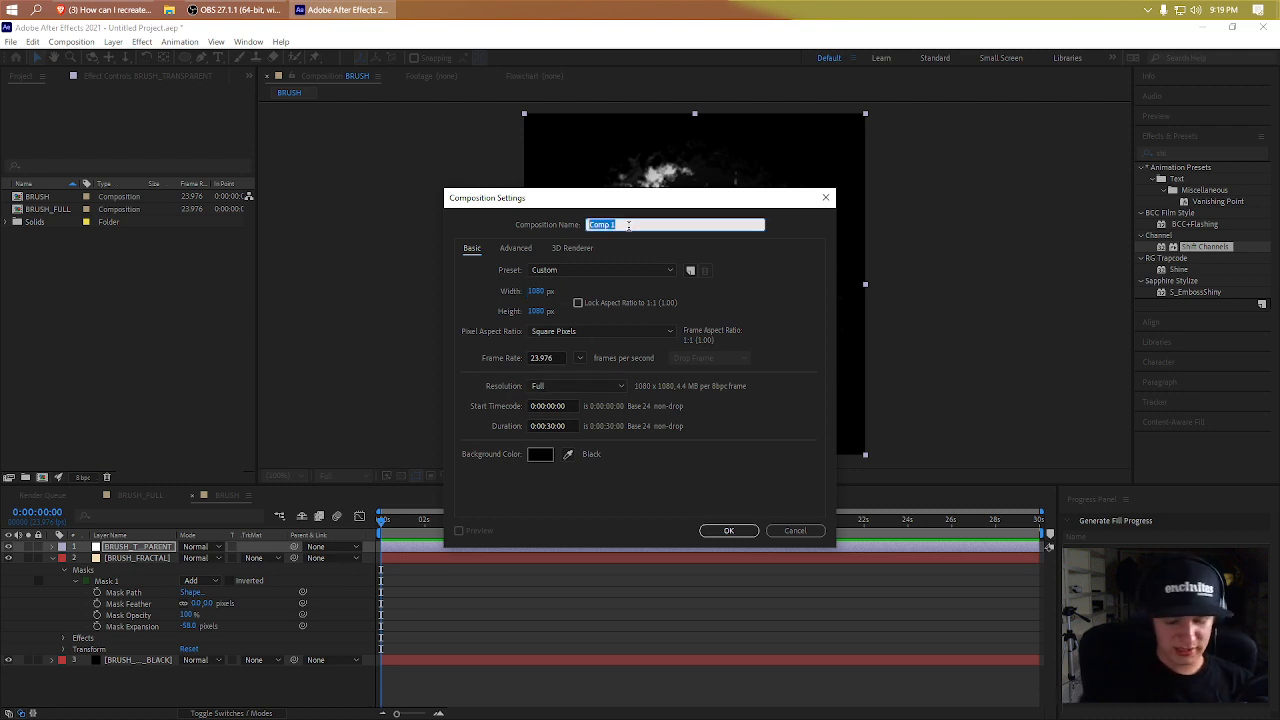
pyautogui.write('B LETT')
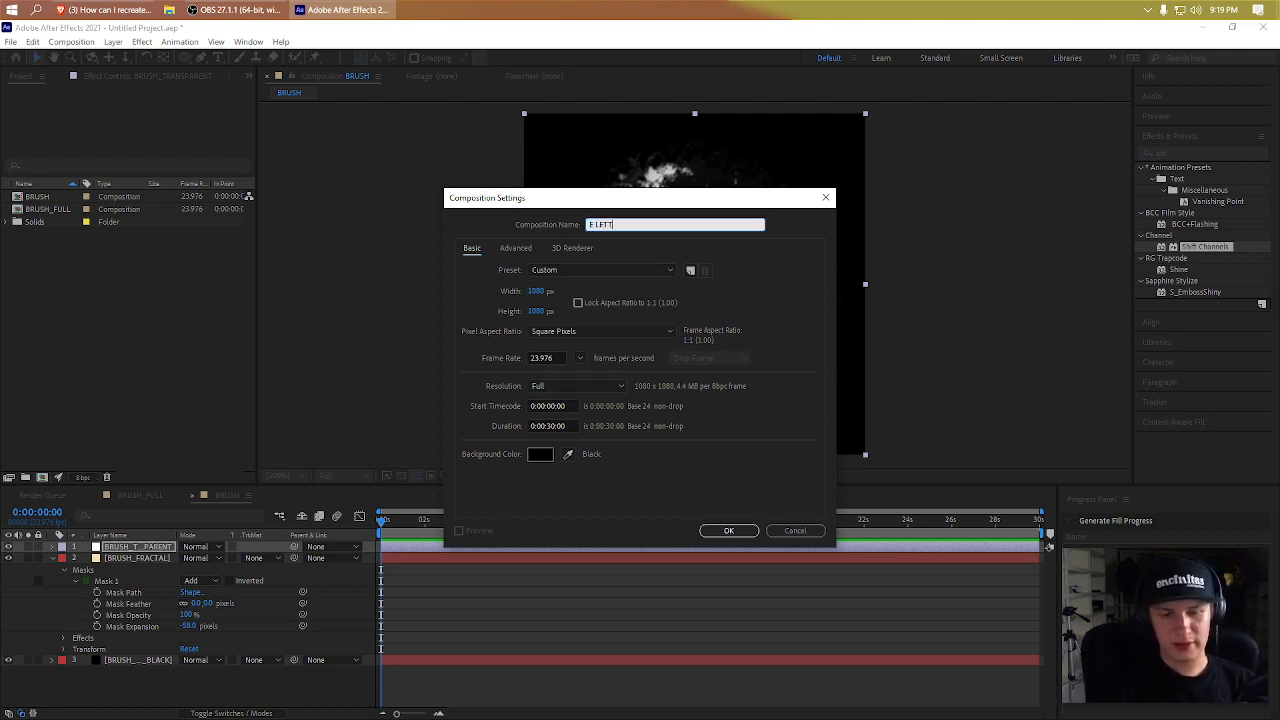
pyautogui.write('ER')
pyautogui.press('Return')
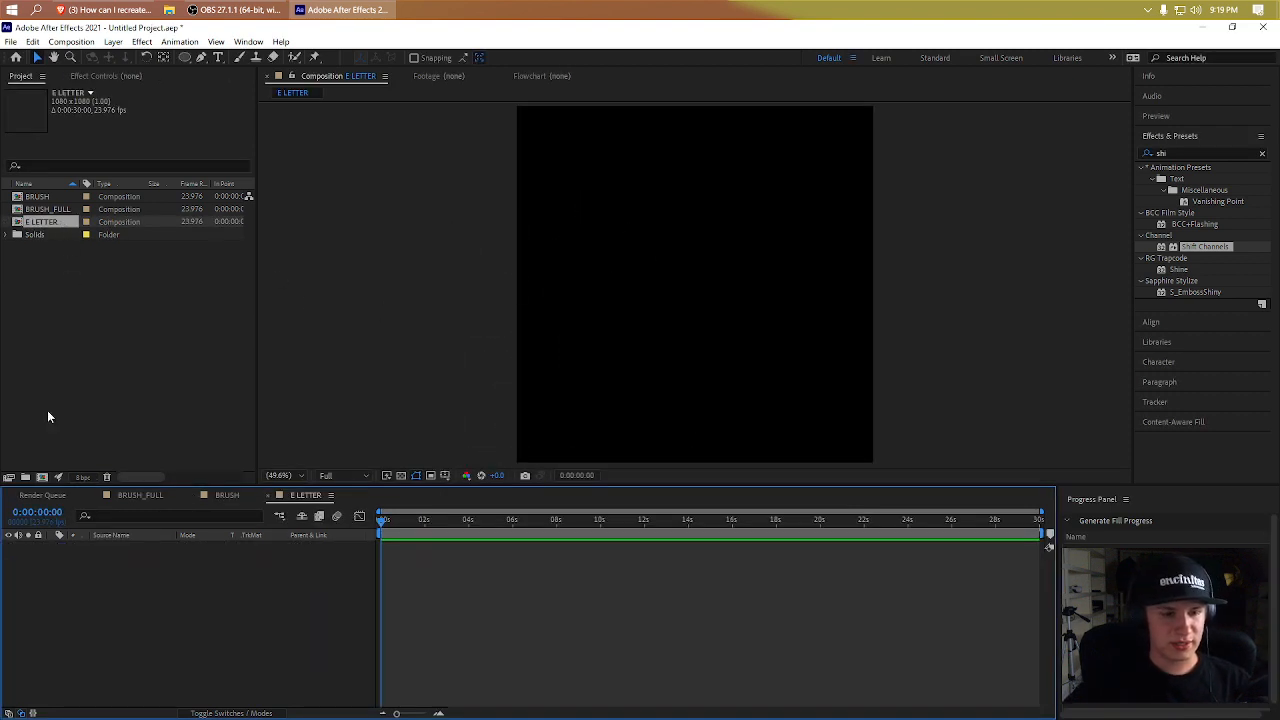
# - Create a project folder named LETTERS
pyautogui.click(25, 477)
pyautogui.write('ETTERS')
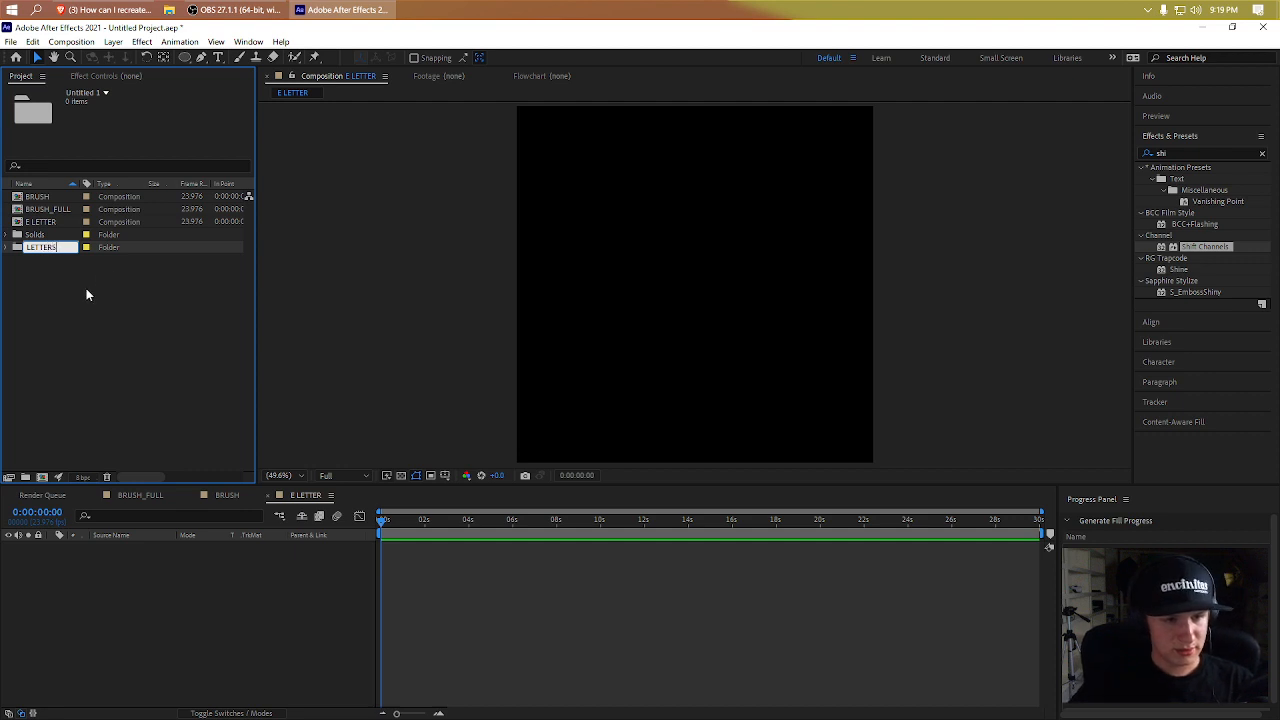
pyautogui.click(86, 295)
# - Move the E LETTER composition into the LETTERS folder, collapse the Solids folder and expand LETTERS
pyautogui.moveTo(42, 222); pyautogui.dragTo(45, 252)
pyautogui.click(42, 234)
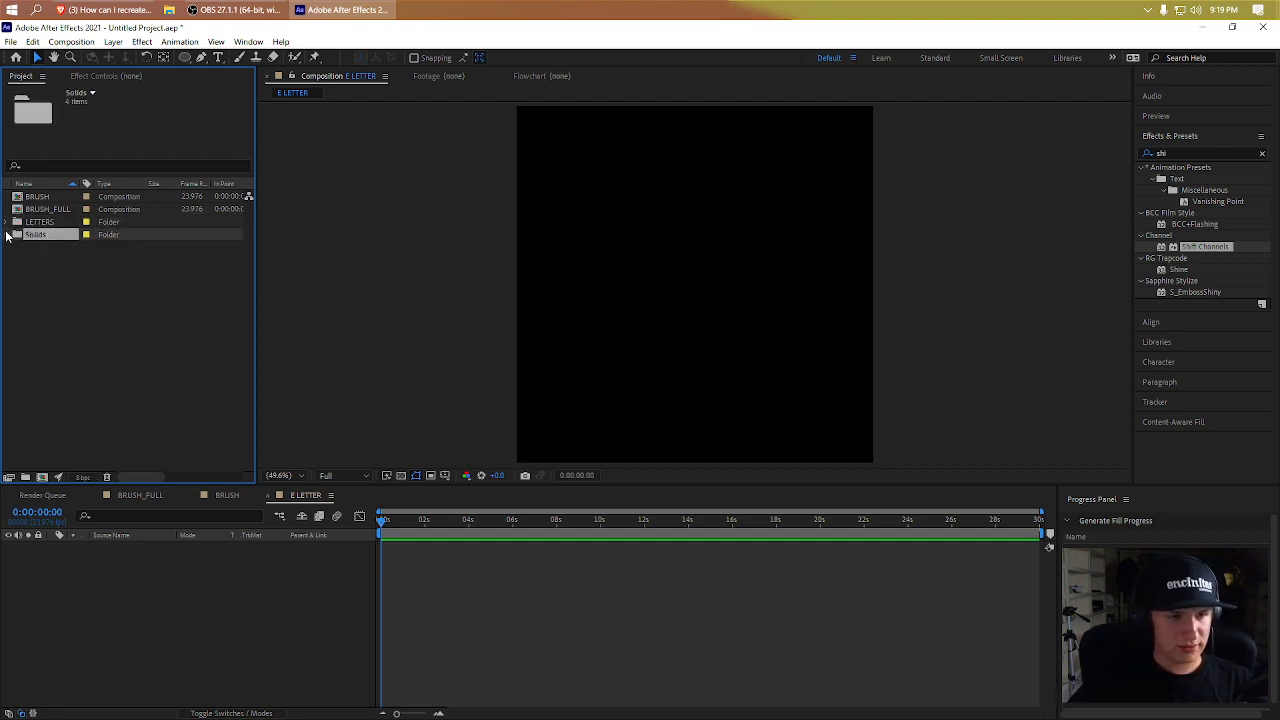
pyautogui.click(9, 234)
pyautogui.moveTo(55, 288); pyautogui.dragTo(42, 222)
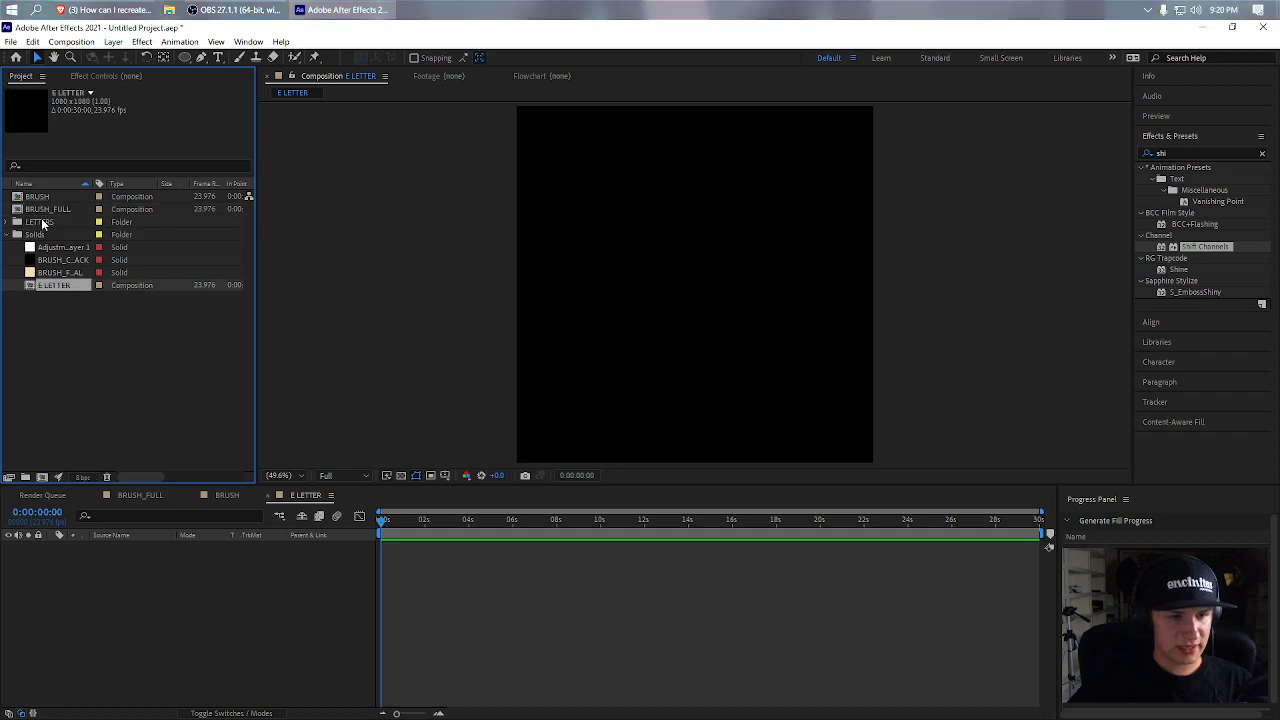
pyautogui.click(9, 234)
pyautogui.click(7, 222)
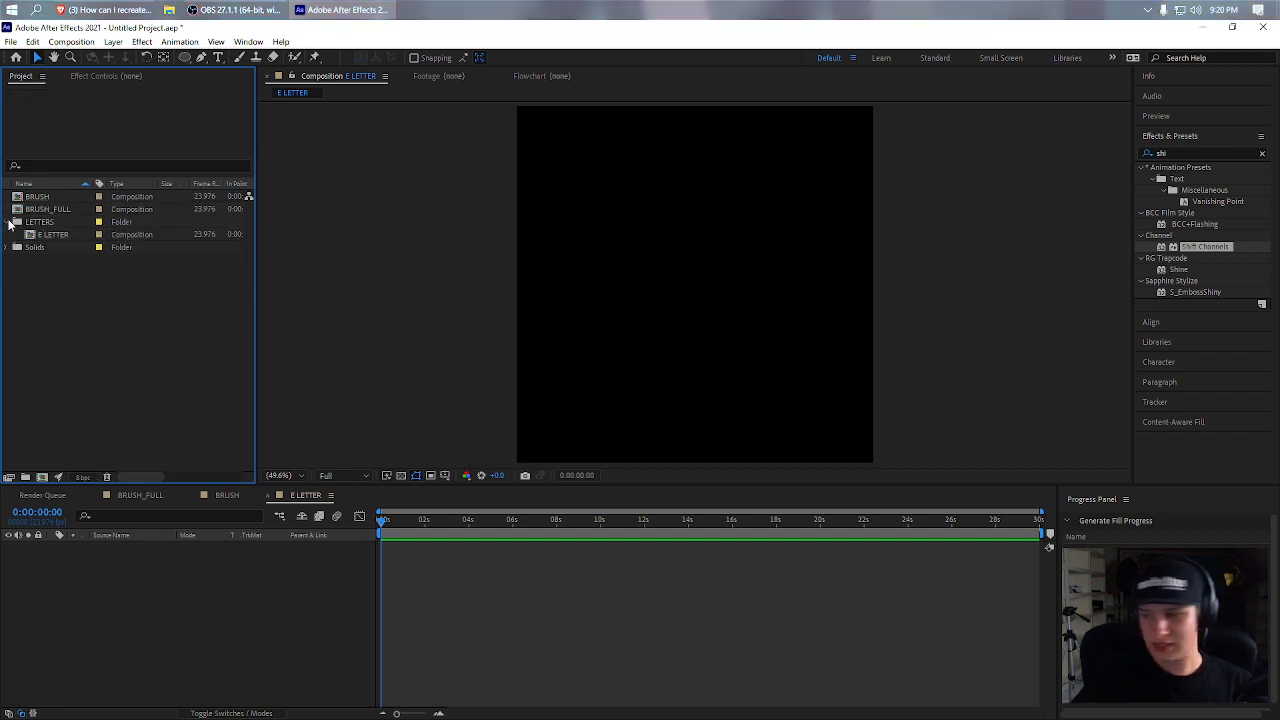
pyautogui.click(48, 236)
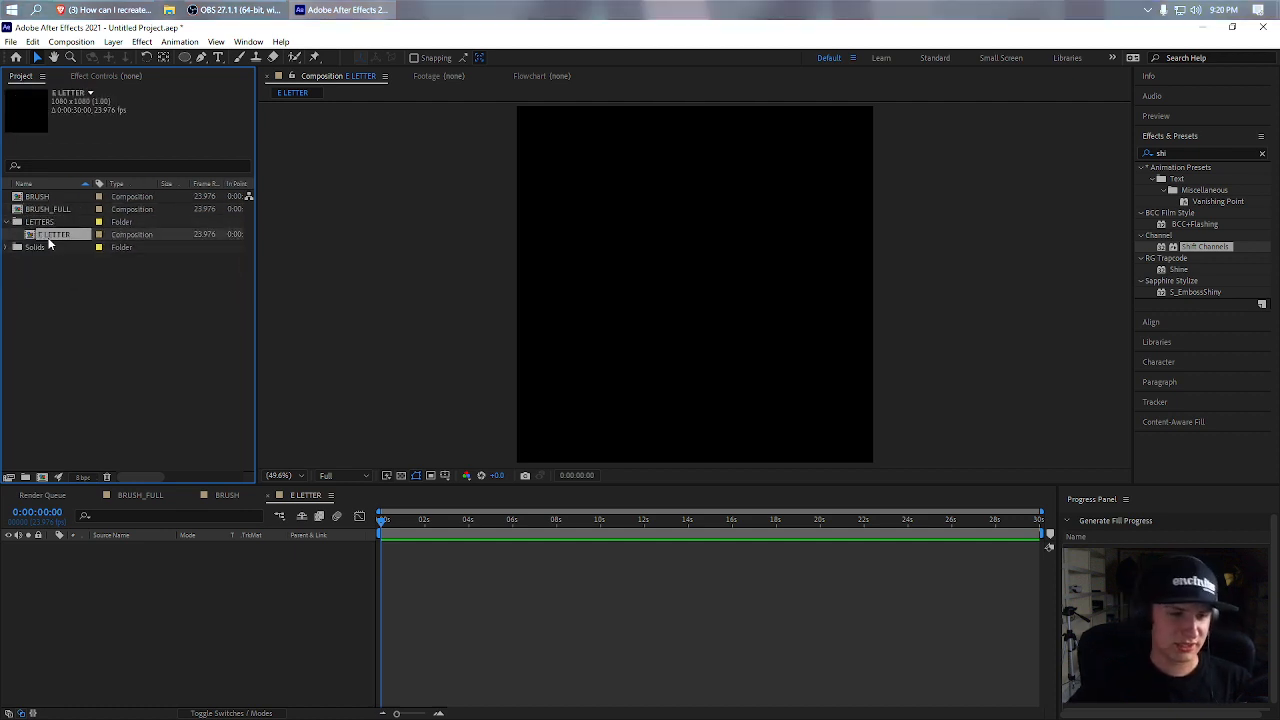
pyautogui.hotkey('ctrl', 'd')
pyautogui.hotkey('ctrl', 'd')
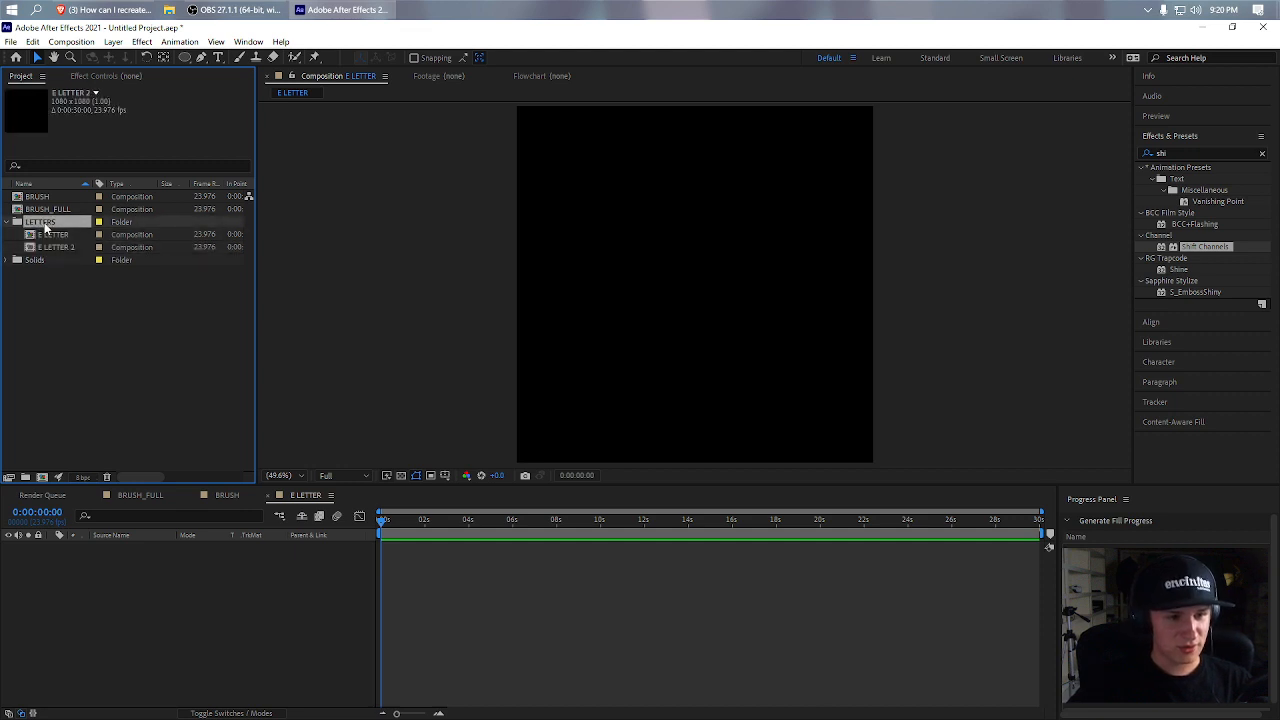
pyautogui.click(44, 223)
pyautogui.hotkey('ctrl', 'z')
pyautogui.hotkey('ctrl', 'z')
pyautogui.click(60, 238)
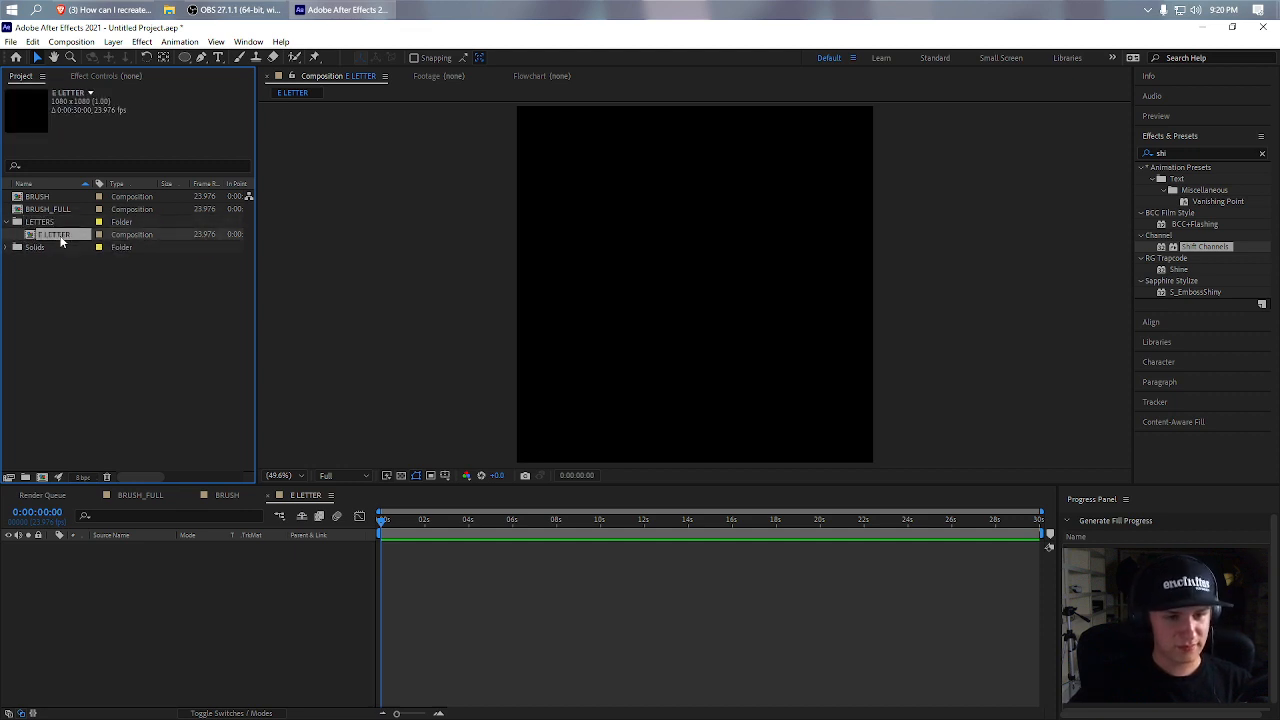
# - Place the BRUSH composition as a layer in the centre of the E LETTER composition
pyautogui.click(235, 495)
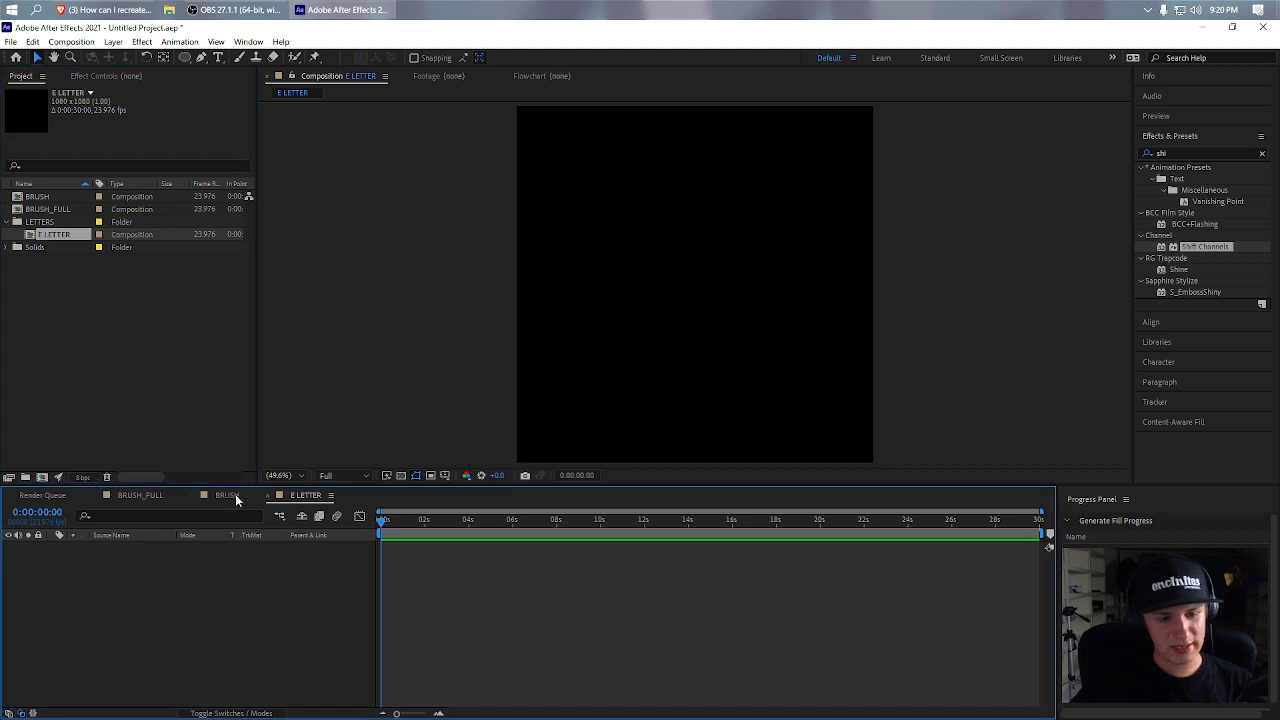
pyautogui.click(302, 499)
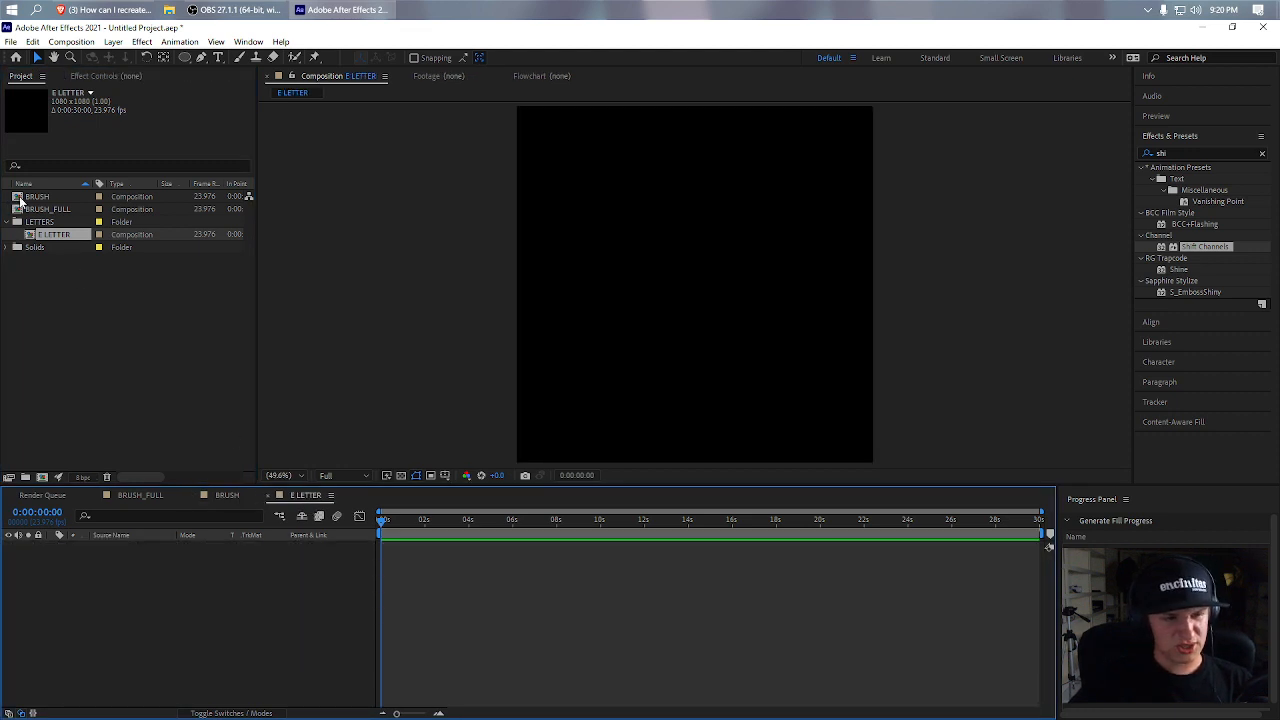
pyautogui.moveTo(20, 200)
pyautogui.mouseDown()
pyautogui.moveTo(247, 518)
pyautogui.moveTo(597, 287)
pyautogui.moveTo(773, 360)
pyautogui.moveTo(728, 298)
pyautogui.mouseUp()
pyautogui.hotkey('ctrl', 'Home')
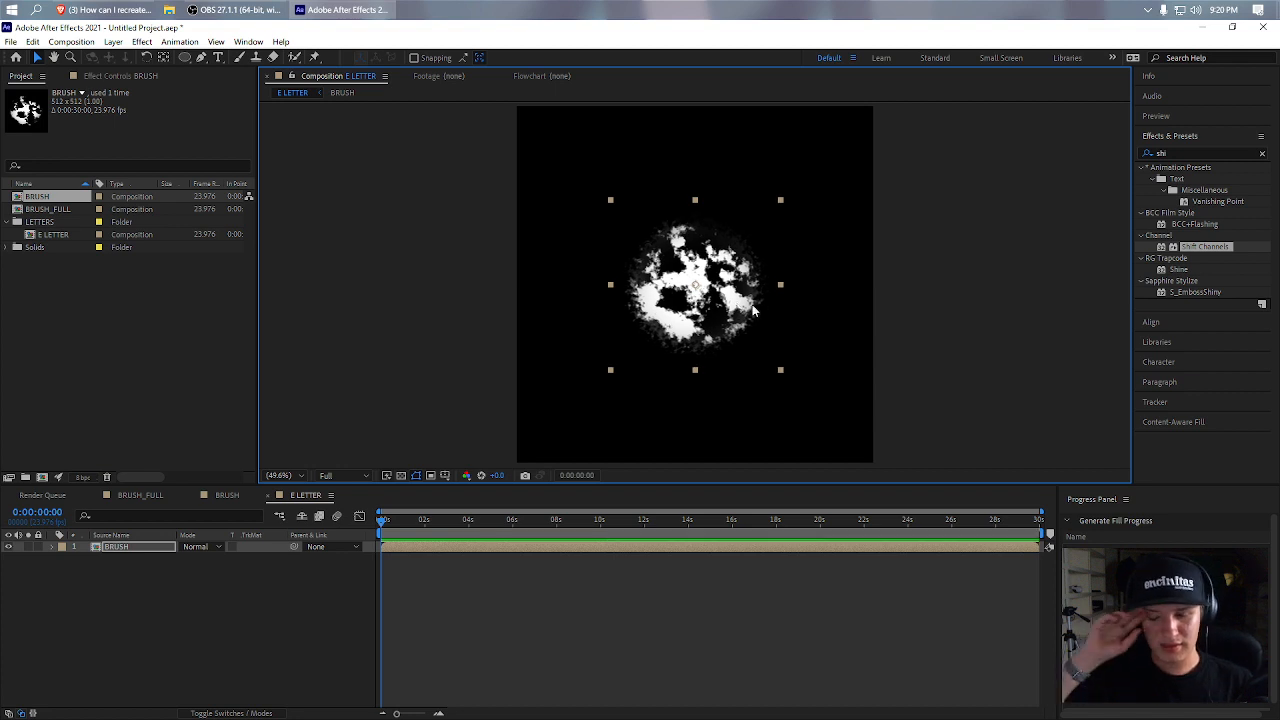
# - Set the BRUSH layer's scale to 38% in the E LETTER composition
pyautogui.press('s')
pyautogui.rightClick(474, 463)
pyautogui.click(227, 557)
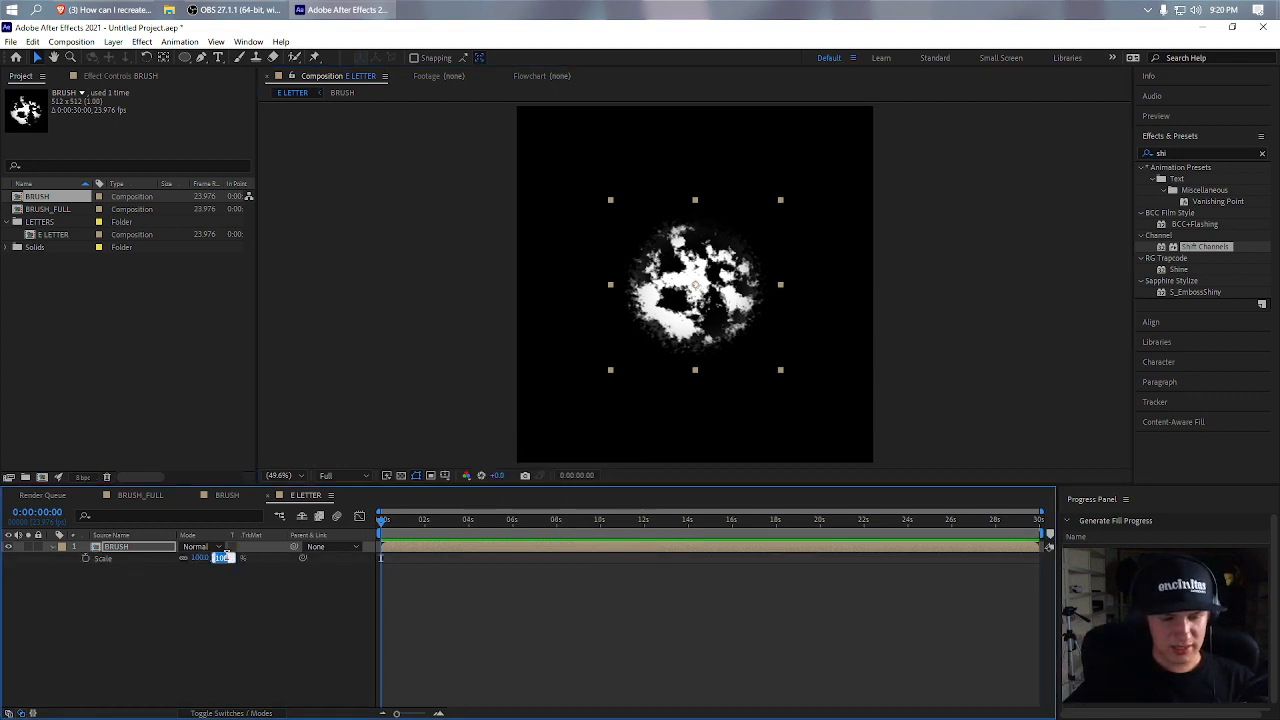
pyautogui.write('35')
pyautogui.press('Return')
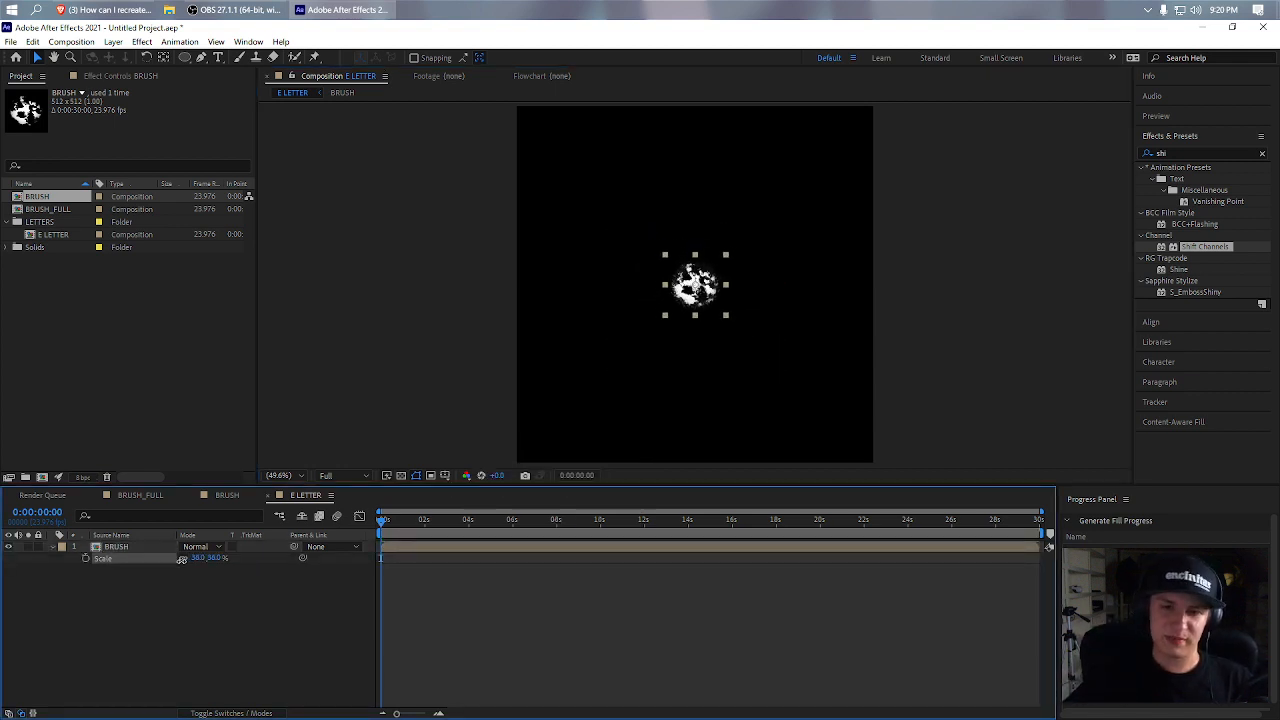
pyautogui.moveTo(181, 559); pyautogui.dragTo(186, 563)
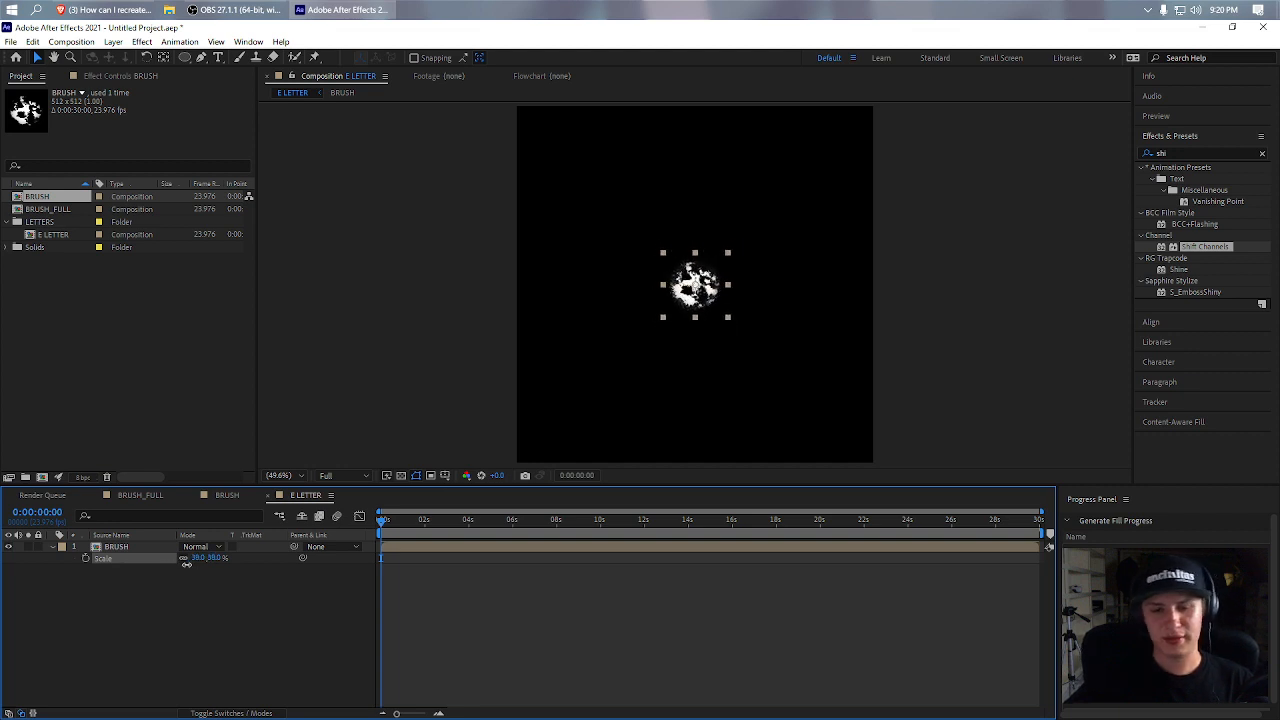
pyautogui.click(188, 594)
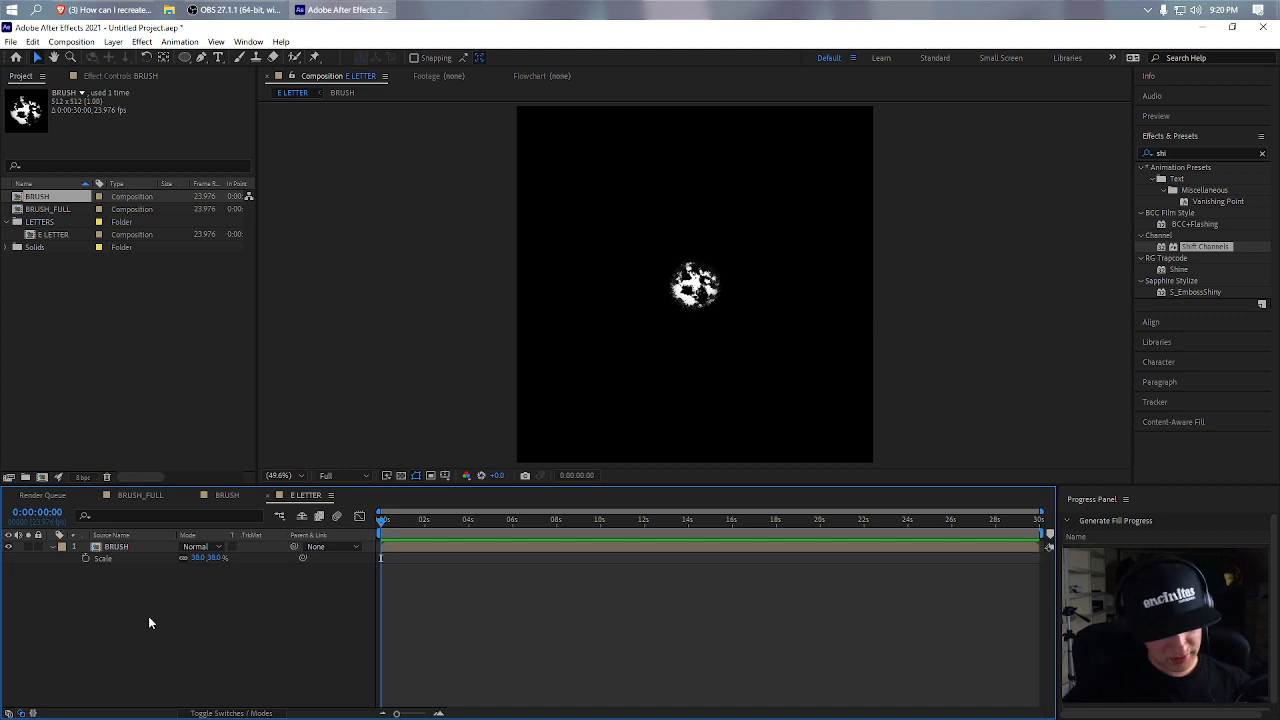
# - Add an adjustment layer above BRUSH and rename it LETTER_COMPOSITE
pyautogui.hotkey('ctrl', 'alt', 'y')
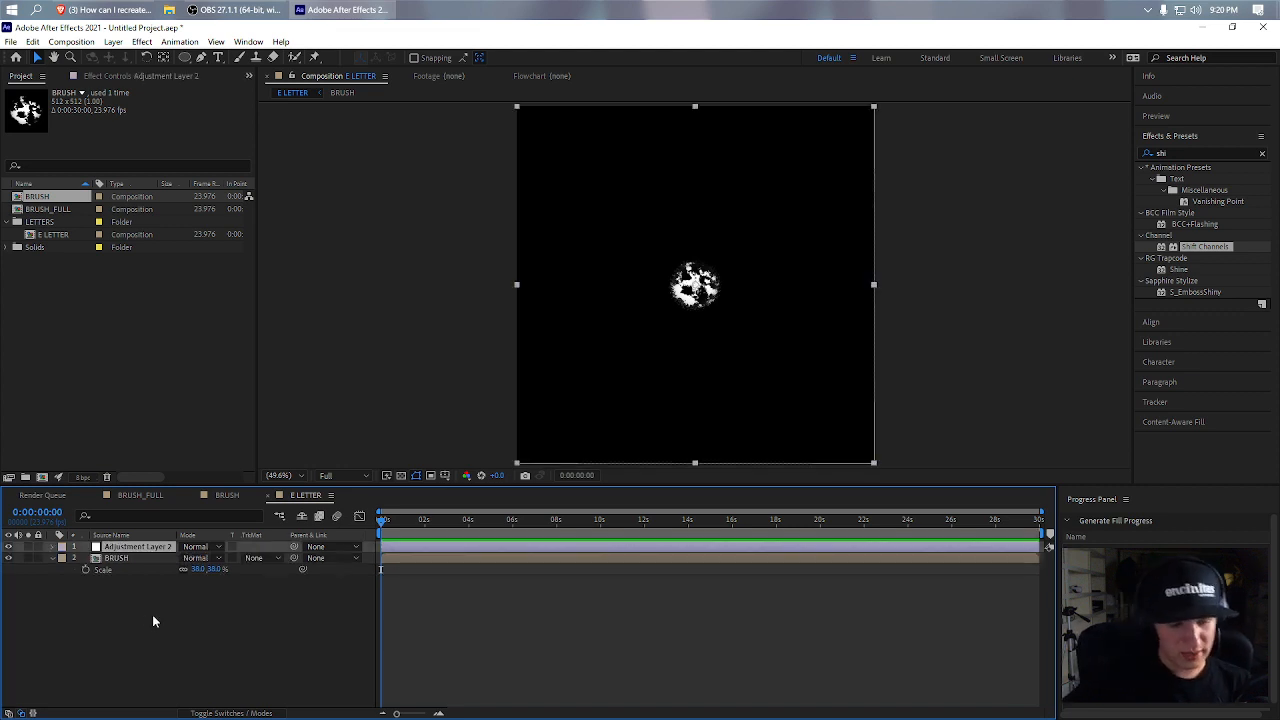
pyautogui.press('Return')
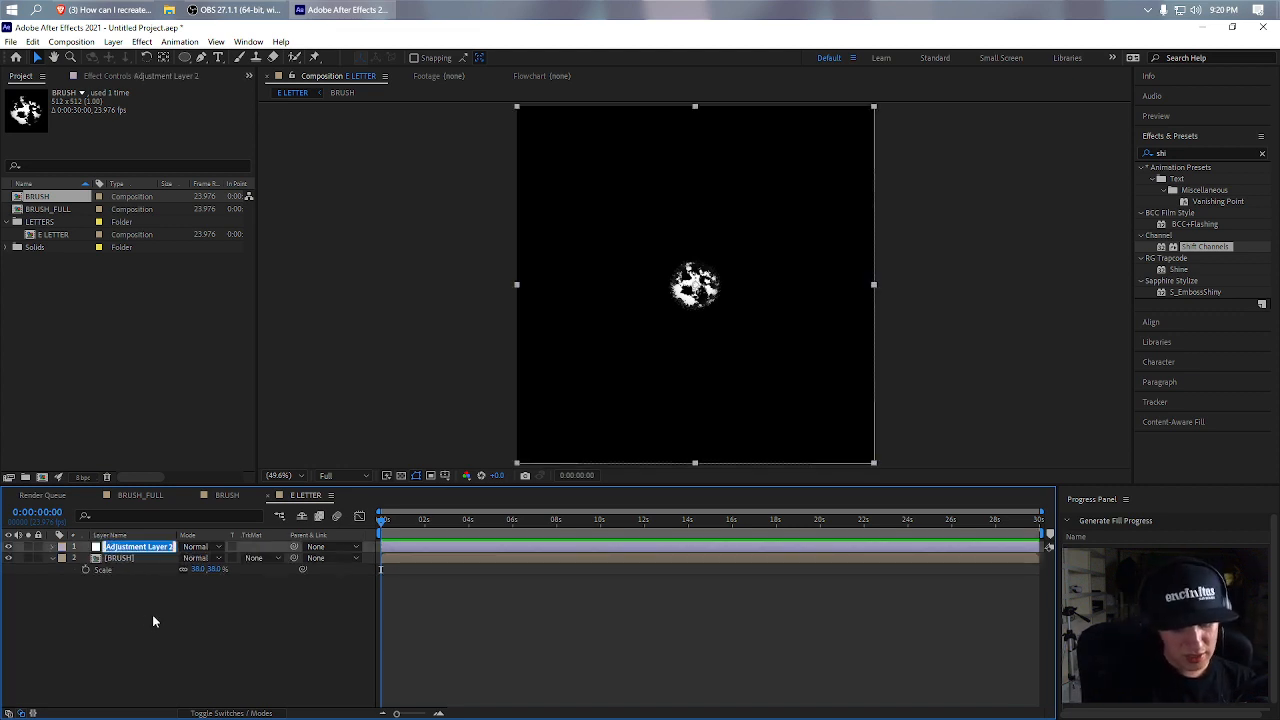
pyautogui.write('LETT')
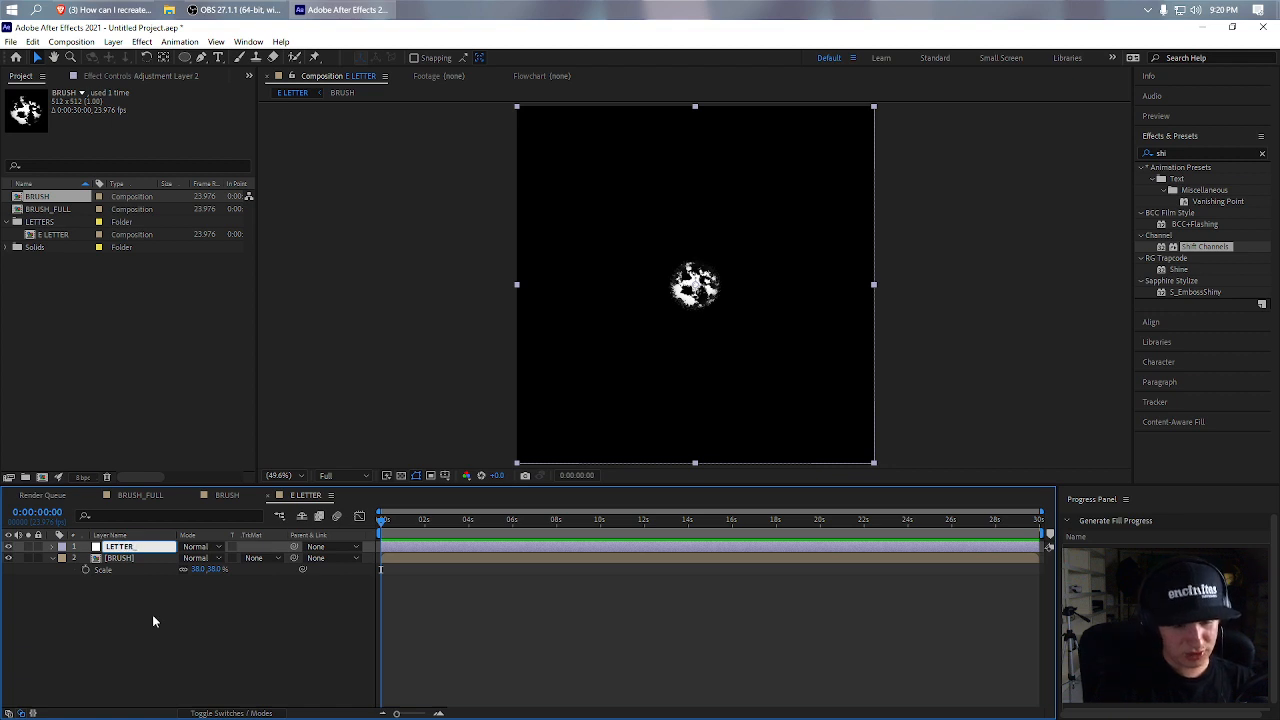
pyautogui.write('ER_')
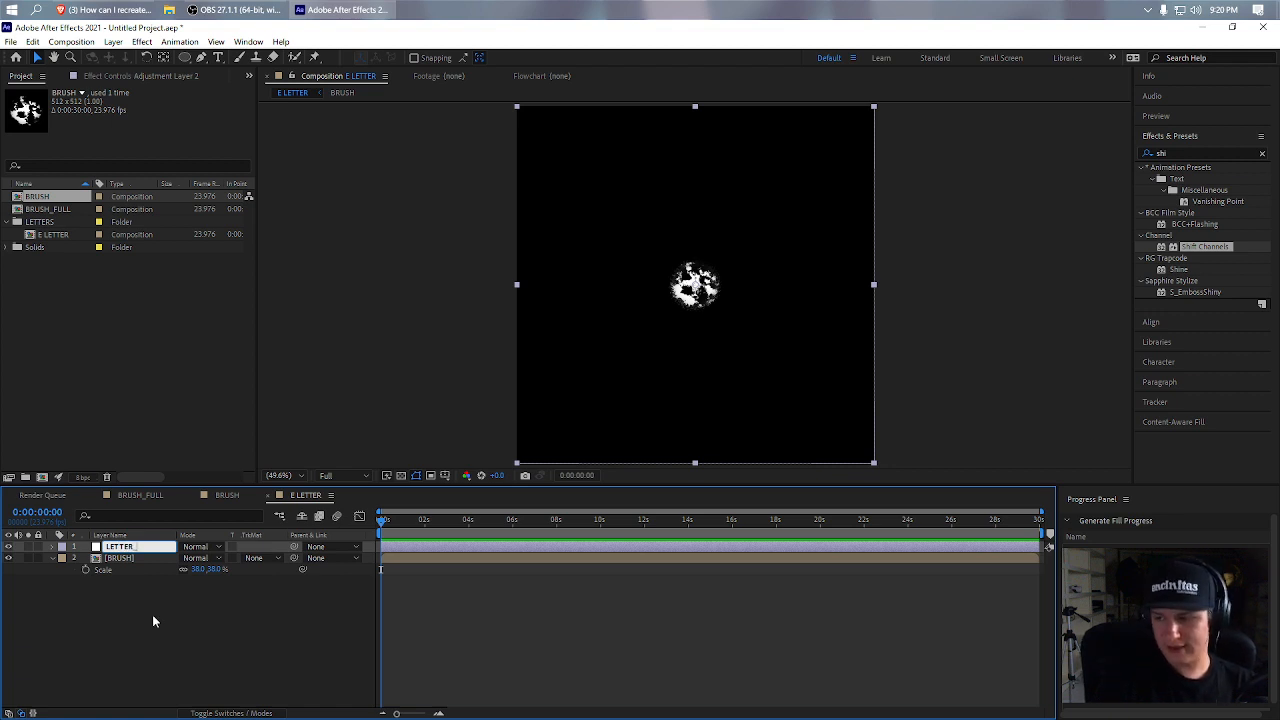
pyautogui.write('COMPOSITE')
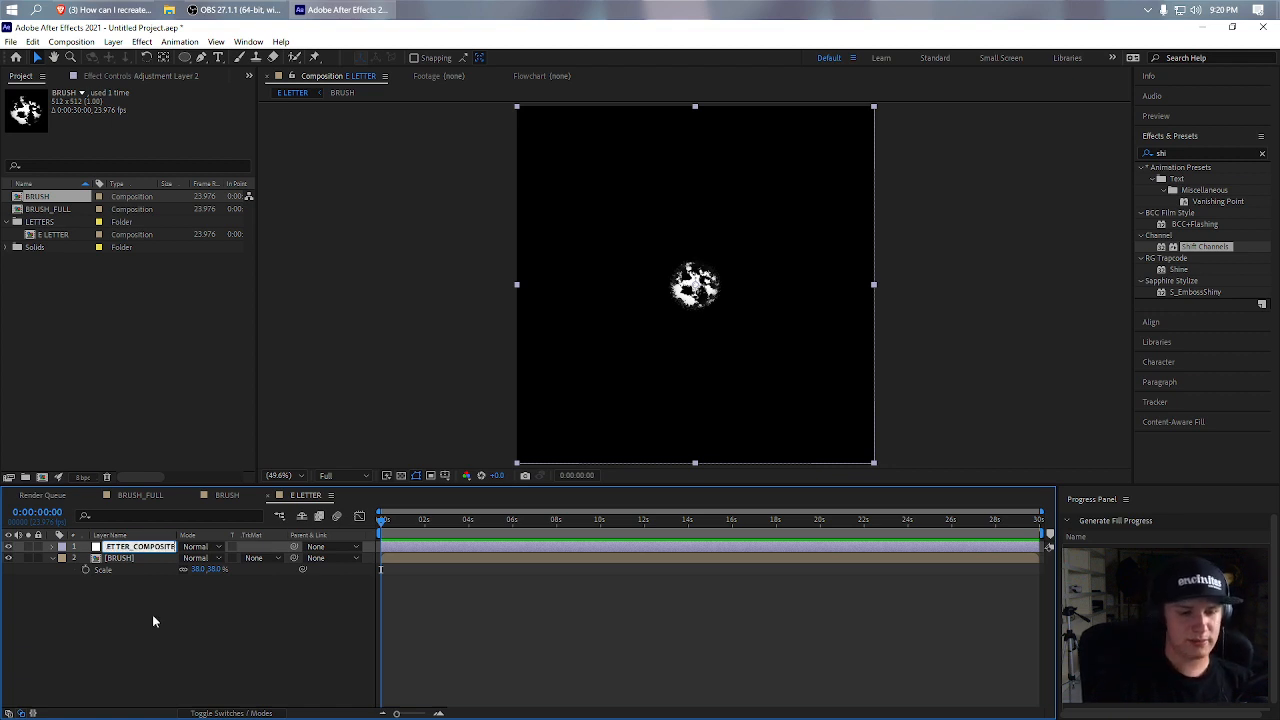
pyautogui.click(204, 644)
# - Search the effects for "echo" and apply Echo to the LETTER_COMPOSITE adjustment layer
pyautogui.click(157, 547)
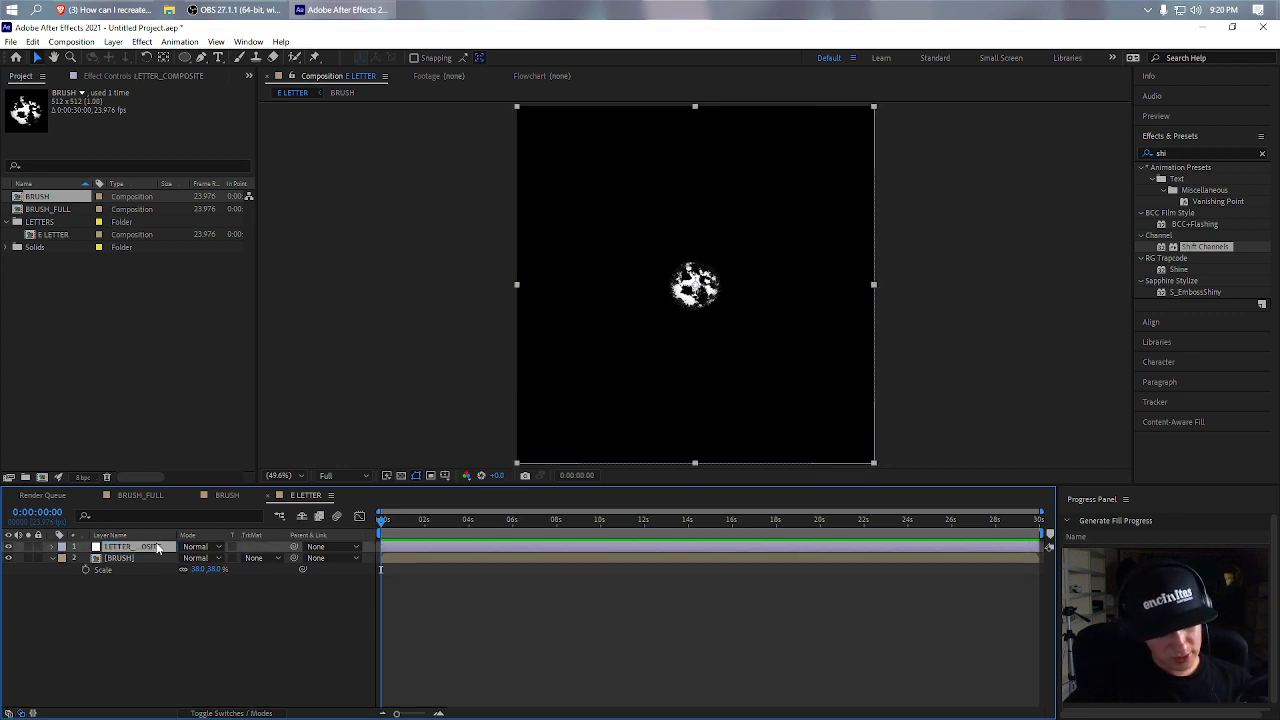
pyautogui.hotkey('ctrl', 'd')
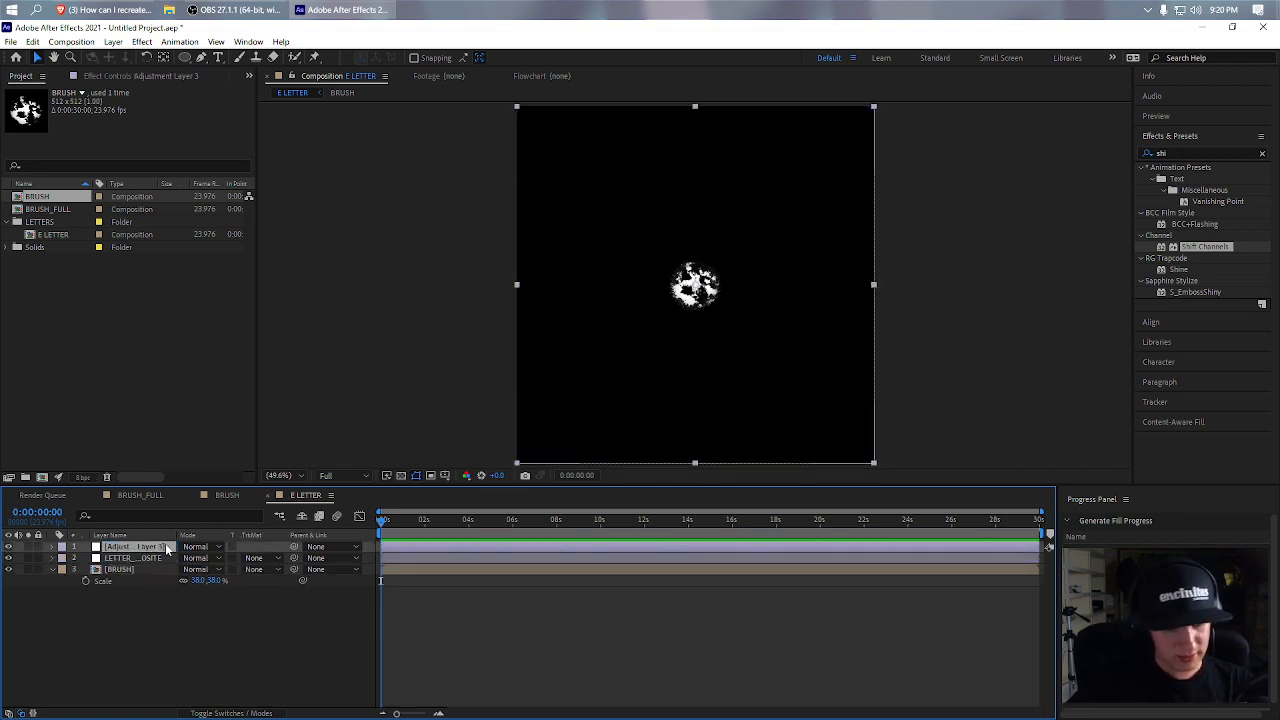
pyautogui.hotkey('ctrl', 'z')
pyautogui.hotkey('ctrl', 'space')
pyautogui.write('e')
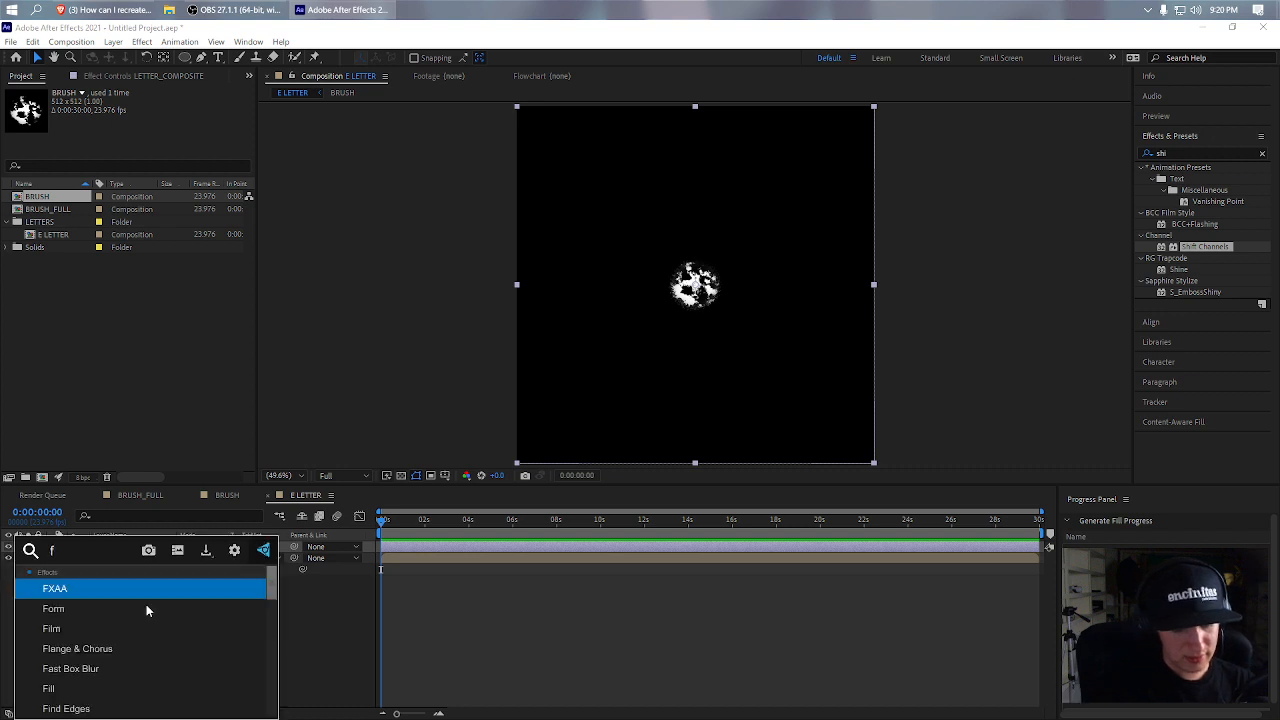
pyautogui.write('xcho')
pyautogui.press('BackSpace')
pyautogui.press('BackSpace')
pyautogui.press('BackSpace')
pyautogui.press('BackSpace')
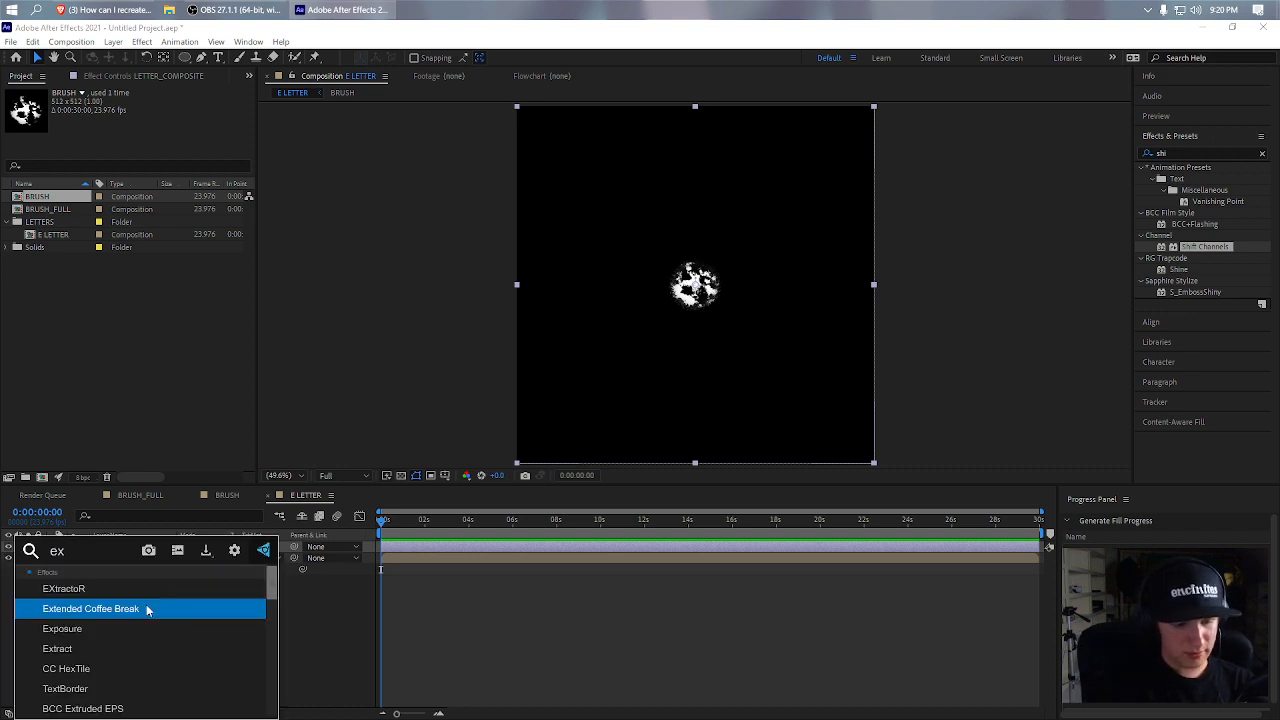
pyautogui.write('cho')
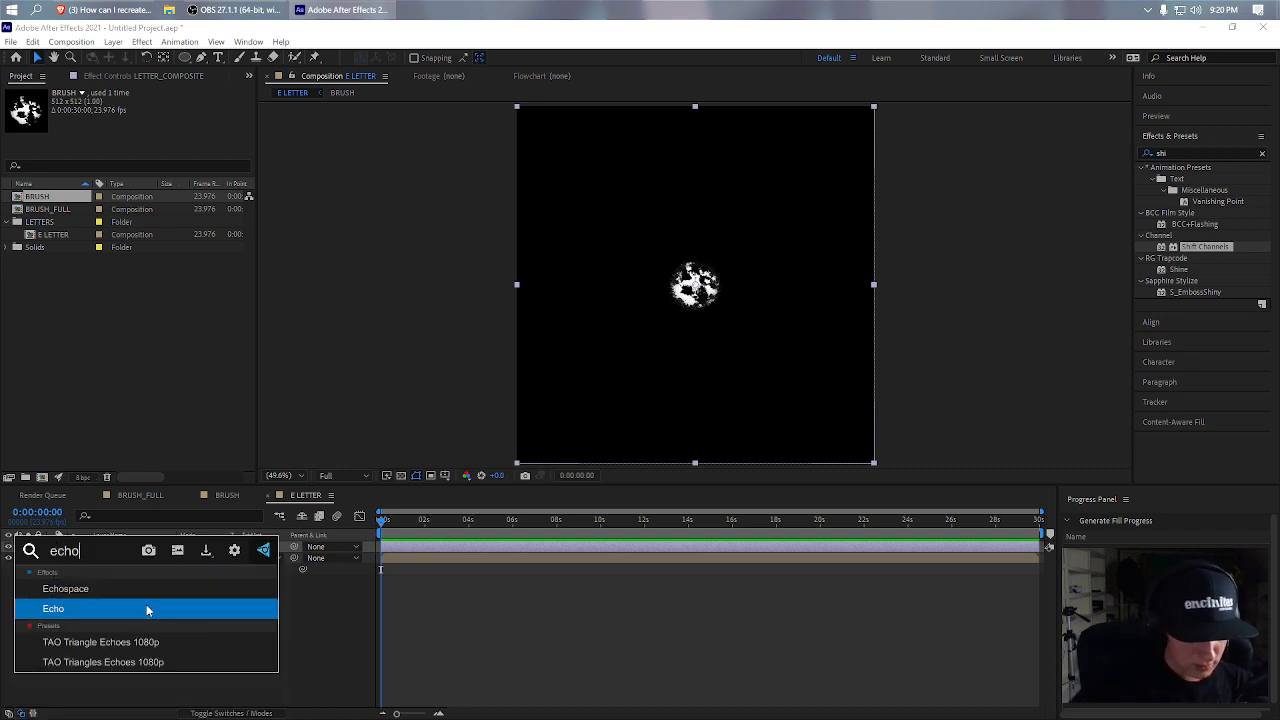
pyautogui.click(136, 605)
pyautogui.click(66, 585)
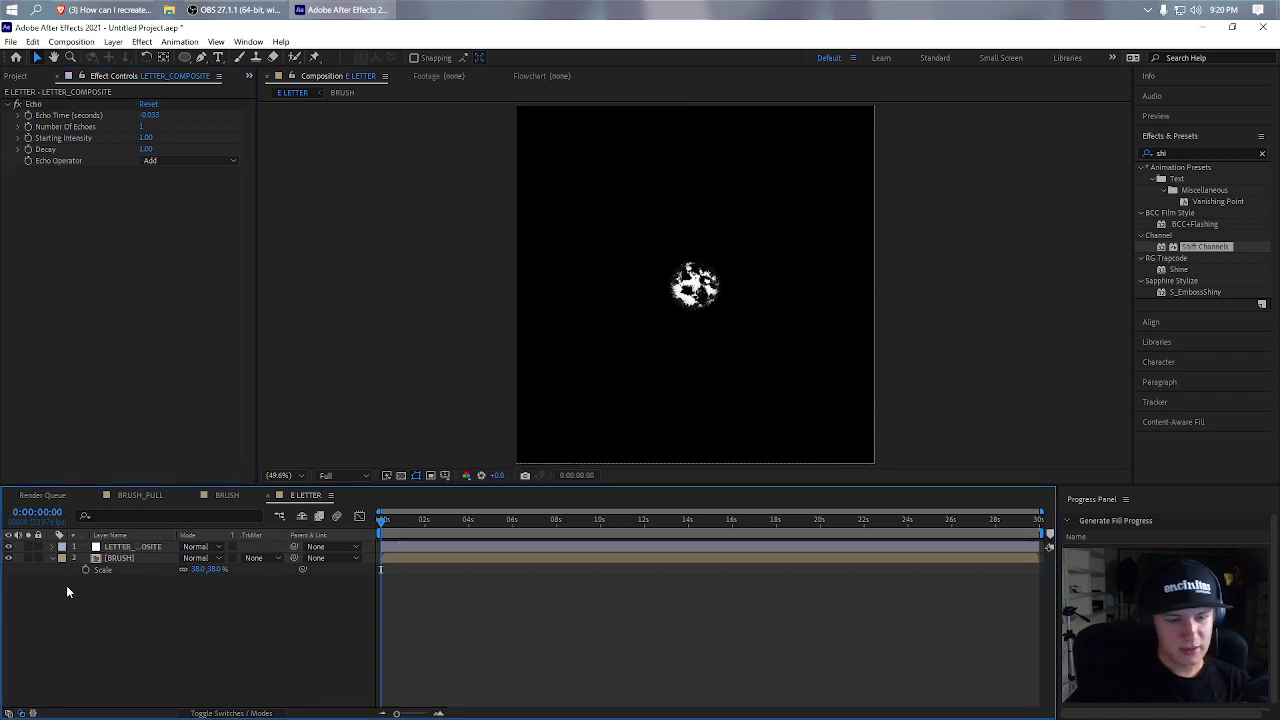
pyautogui.click(128, 547)
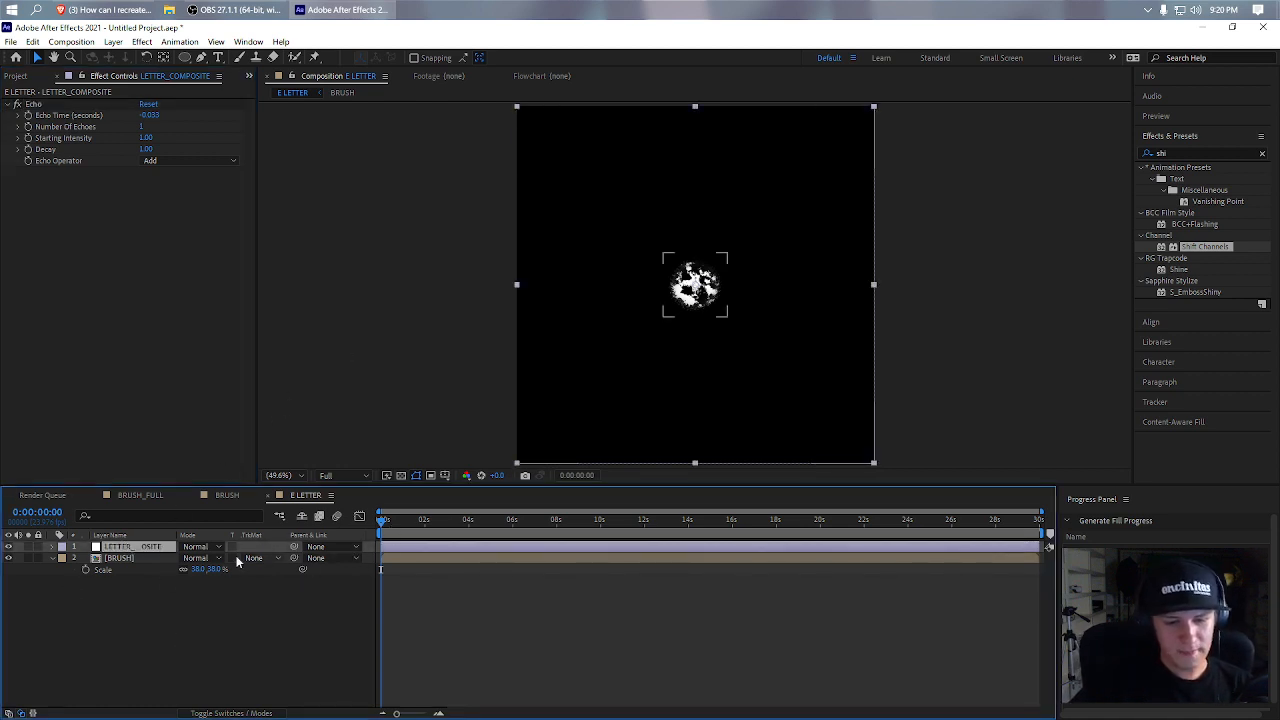
# - Move the BRUSH layer to about 247, 856 in the composition's lower left and set a position keyframe at 0:00
pyautogui.click(155, 559)
pyautogui.moveTo(695, 287); pyautogui.dragTo(598, 390)
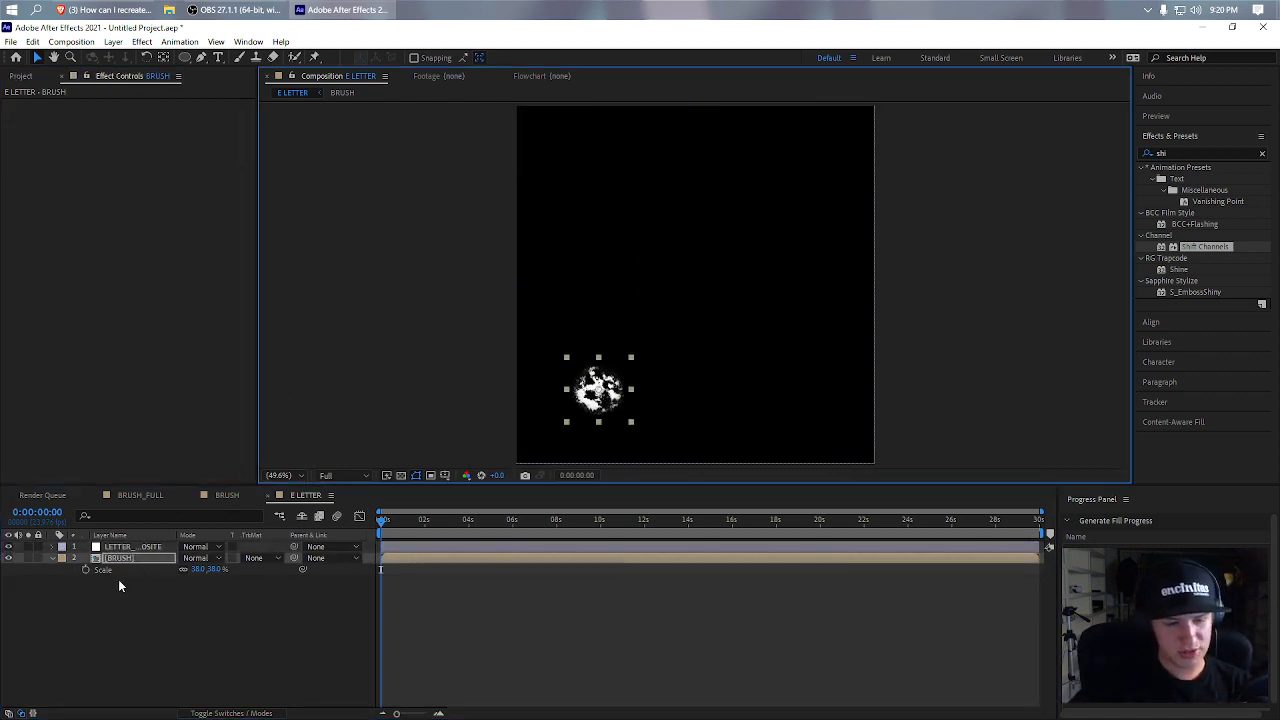
pyautogui.press('p')
pyautogui.click(86, 569)
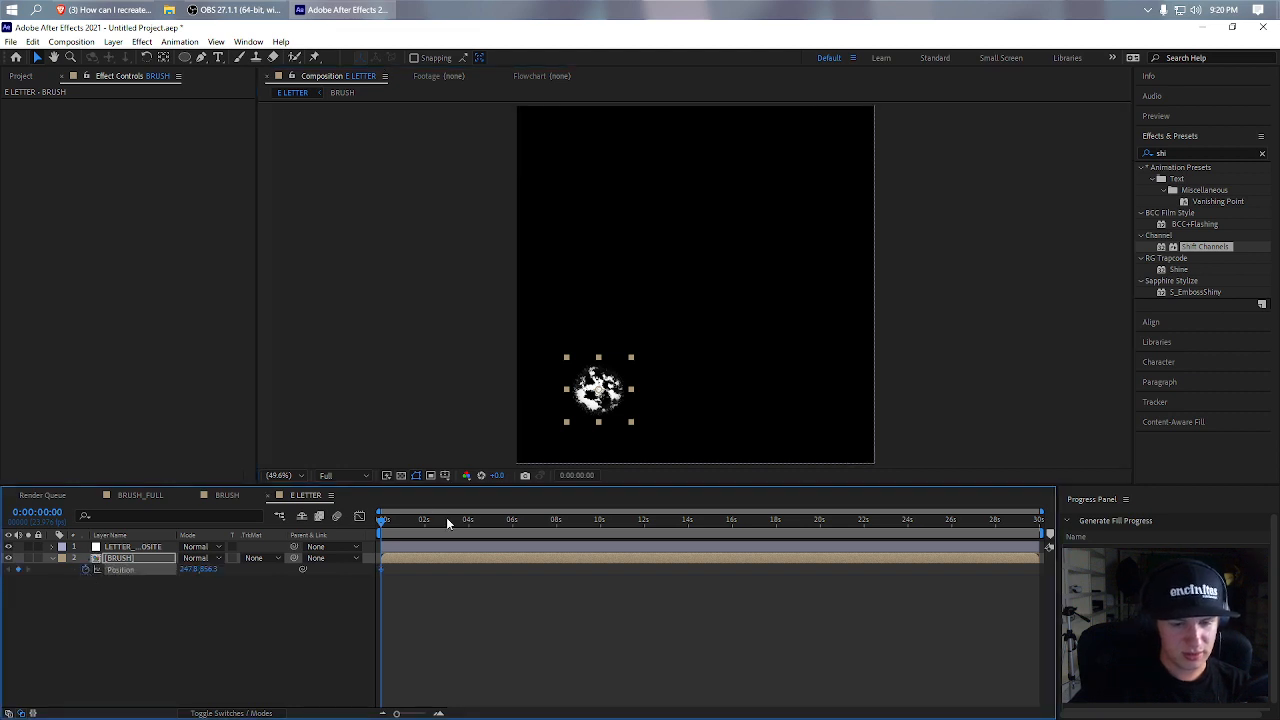
# - Add a second BRUSH position keyframe at frame 15 by moving the brush to the upper right of the composition
pyautogui.moveTo(436, 520); pyautogui.dragTo(395, 522)
pyautogui.click(439, 713)
pyautogui.click(439, 713)
pyautogui.click(439, 713)
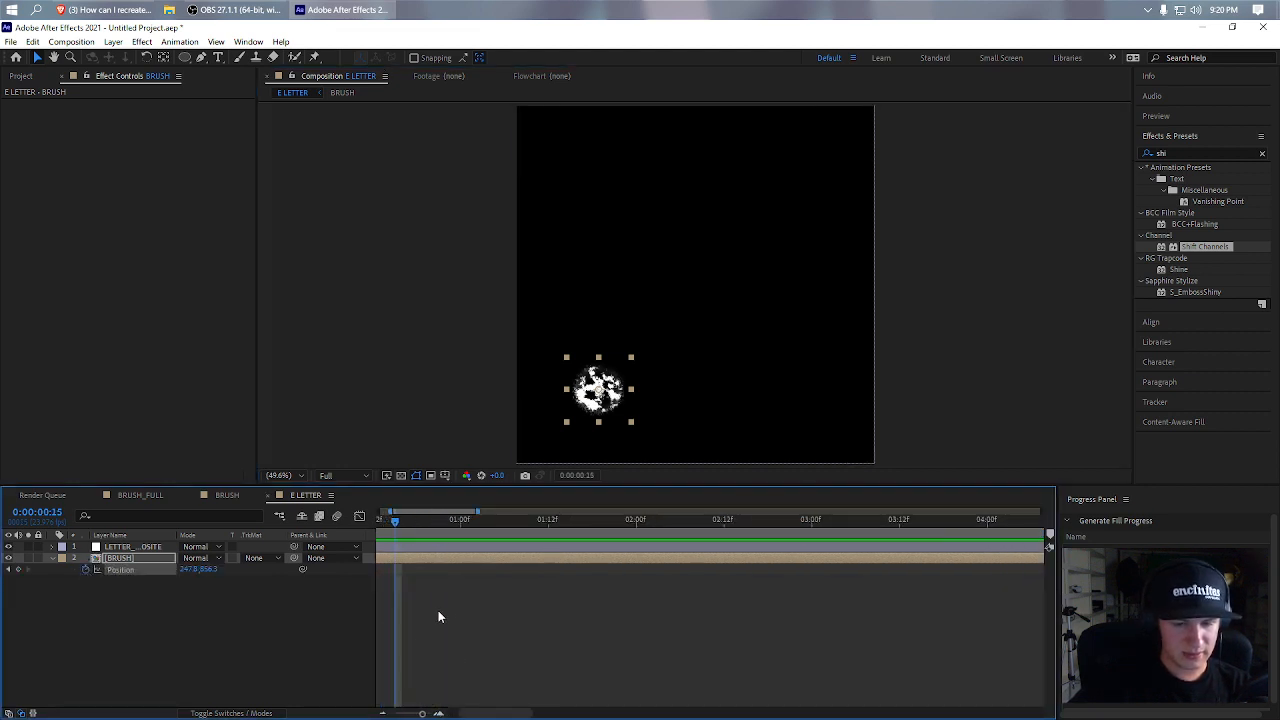
pyautogui.click(439, 713)
pyautogui.moveTo(602, 418)
pyautogui.mouseDown()
pyautogui.moveTo(747, 214)
pyautogui.moveTo(755, 236)
pyautogui.mouseUp()
pyautogui.click(632, 628)
# - Set the Echo effect's Number of Echoes on LETTER_COMPOSITE to 10 and scrub through the brush movement
pyautogui.moveTo(457, 523); pyautogui.dragTo(424, 522)
pyautogui.click(133, 547)
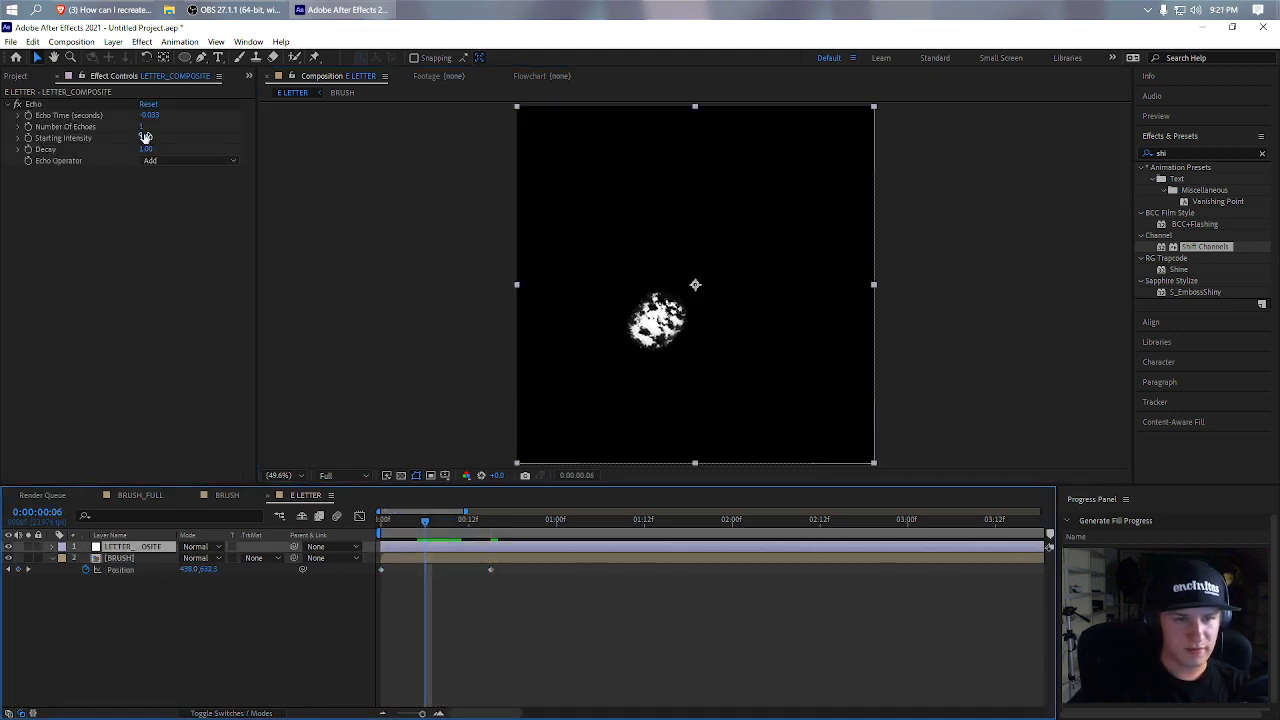
pyautogui.moveTo(142, 127); pyautogui.dragTo(148, 127)
pyautogui.moveTo(420, 521)
pyautogui.mouseDown()
pyautogui.moveTo(403, 521)
pyautogui.moveTo(536, 522)
pyautogui.moveTo(432, 521)
pyautogui.mouseUp()
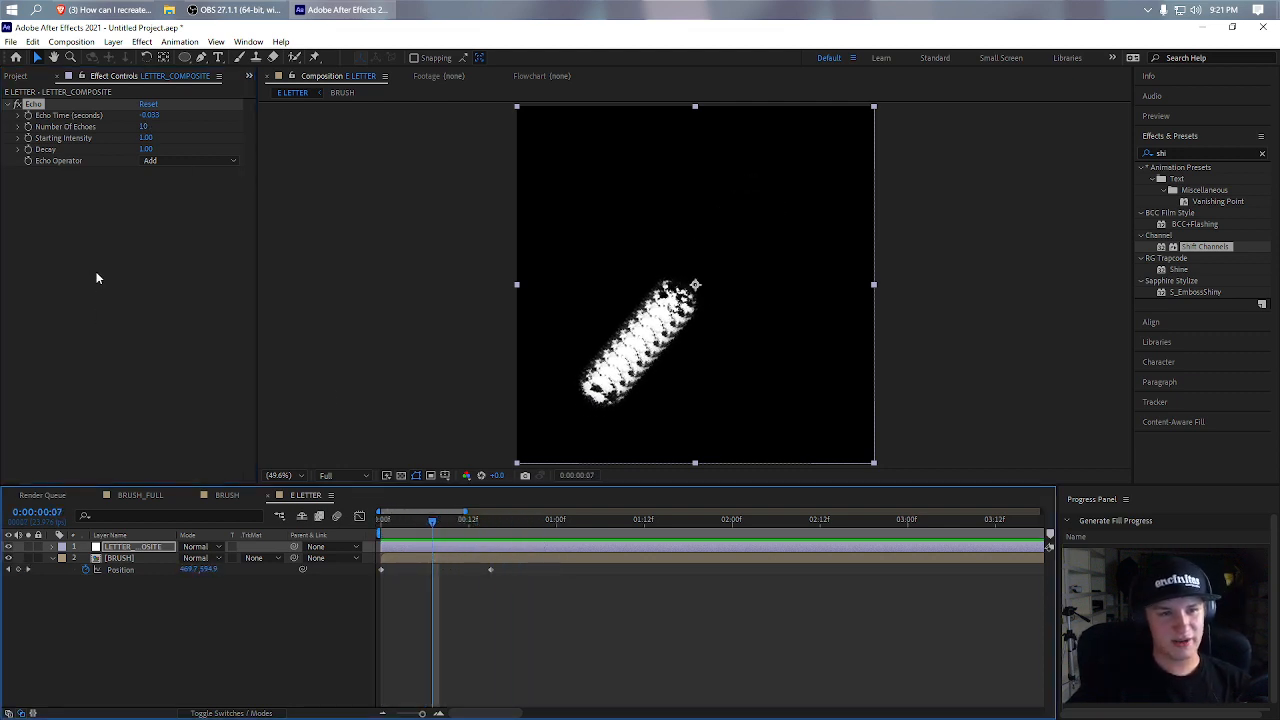
# - Undo the echo count change and the BRUSH layer's position keyframes
pyautogui.hotkey('ctrl', 'z')
pyautogui.hotkey('ctrl', 'z')
pyautogui.hotkey('ctrl', 'z')
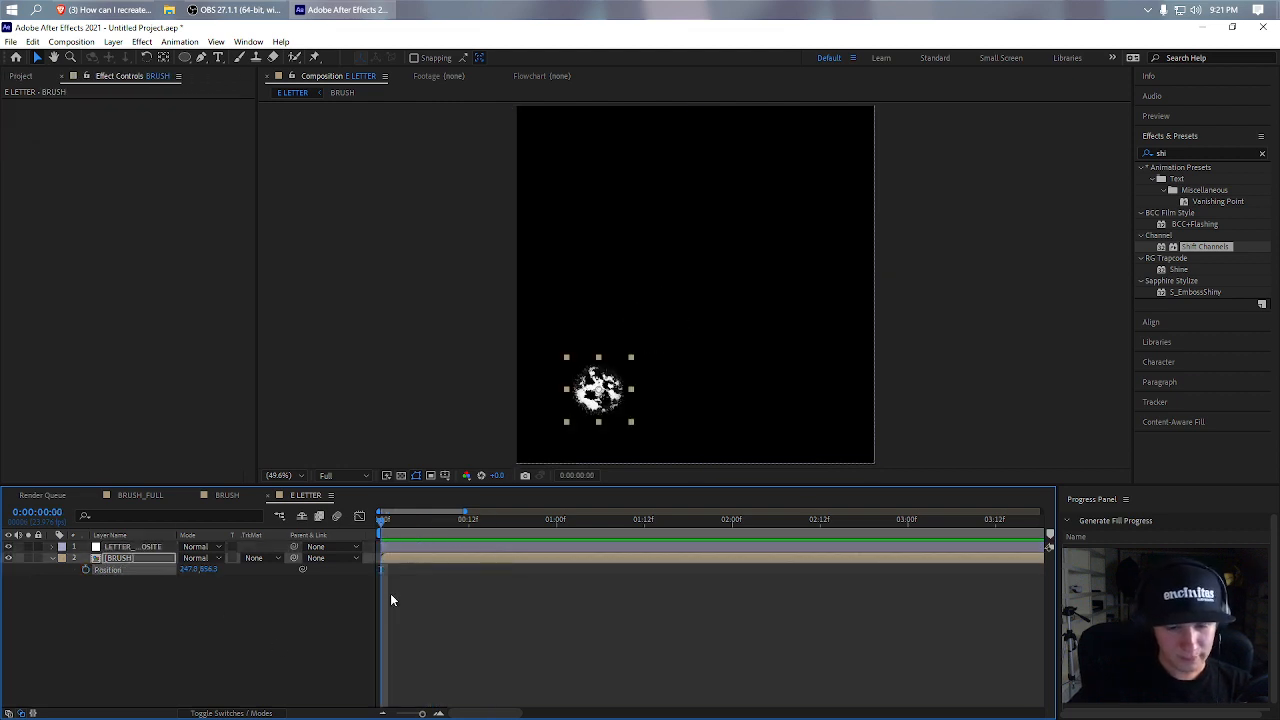
# - Set the Echo effect's Number of Echoes on the LETTER_COMPOSITE layer to 270
pyautogui.click(133, 547)
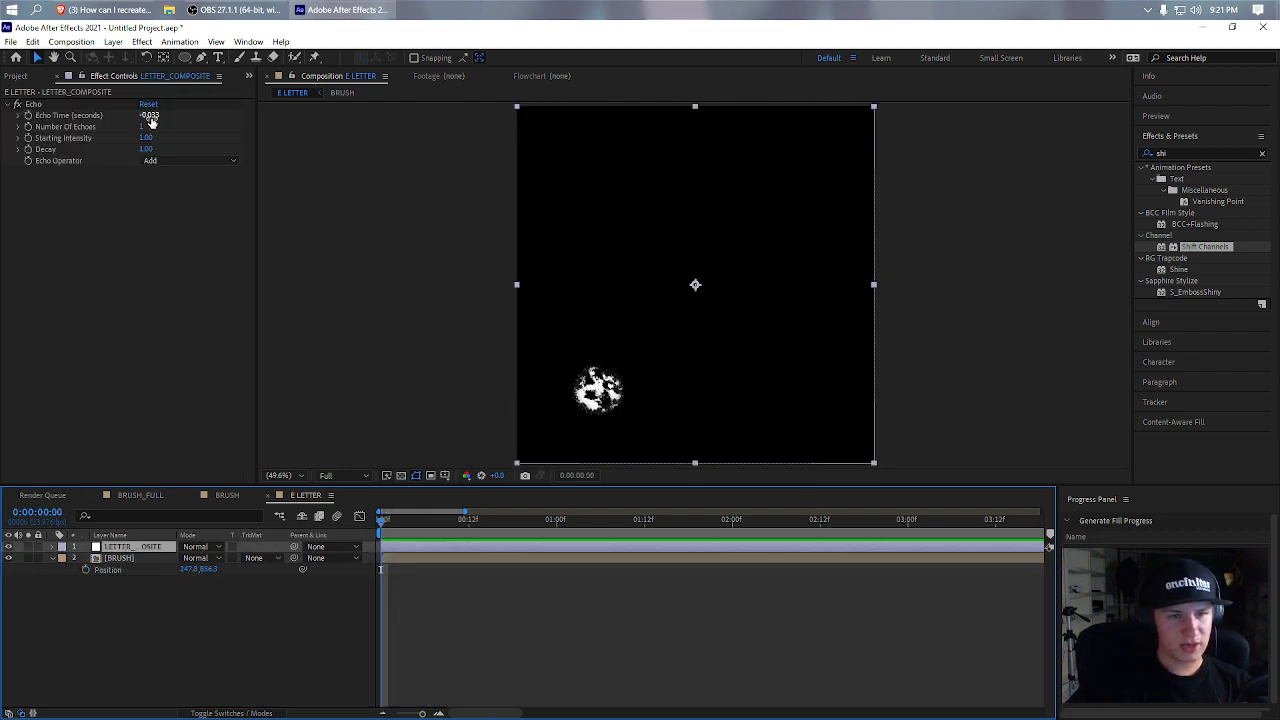
pyautogui.click(144, 127)
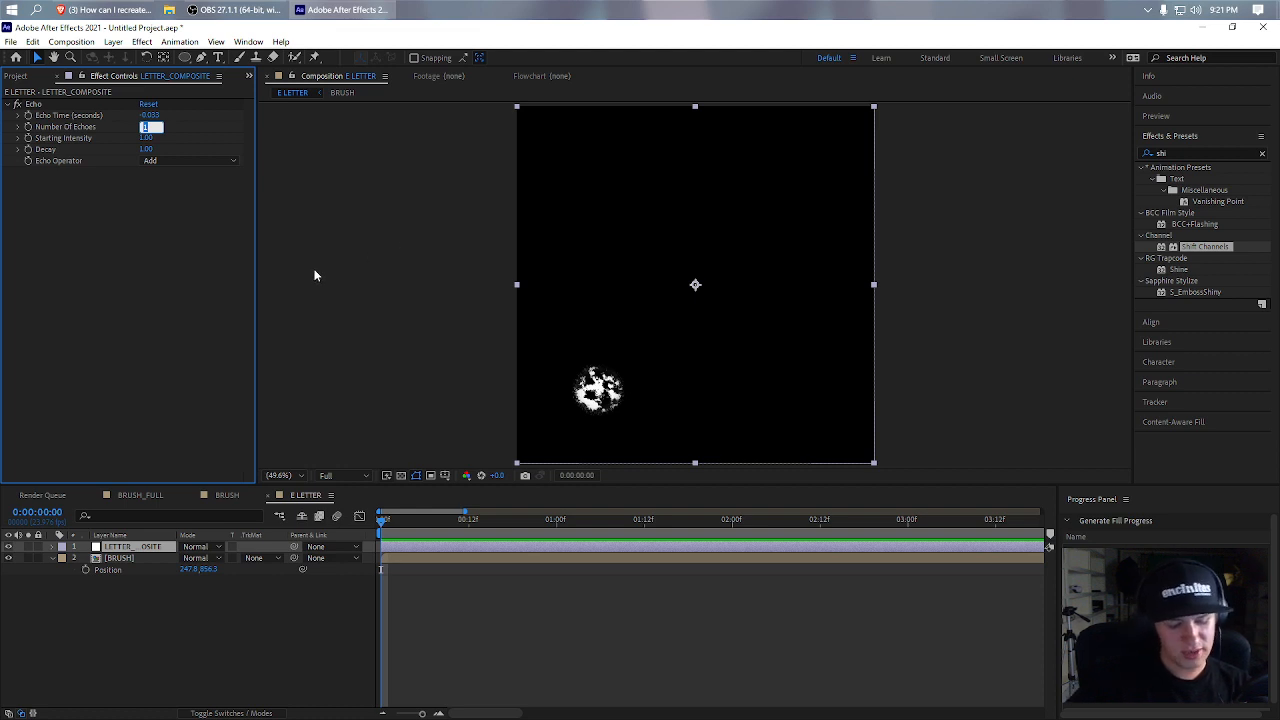
pyautogui.click(94, 275)
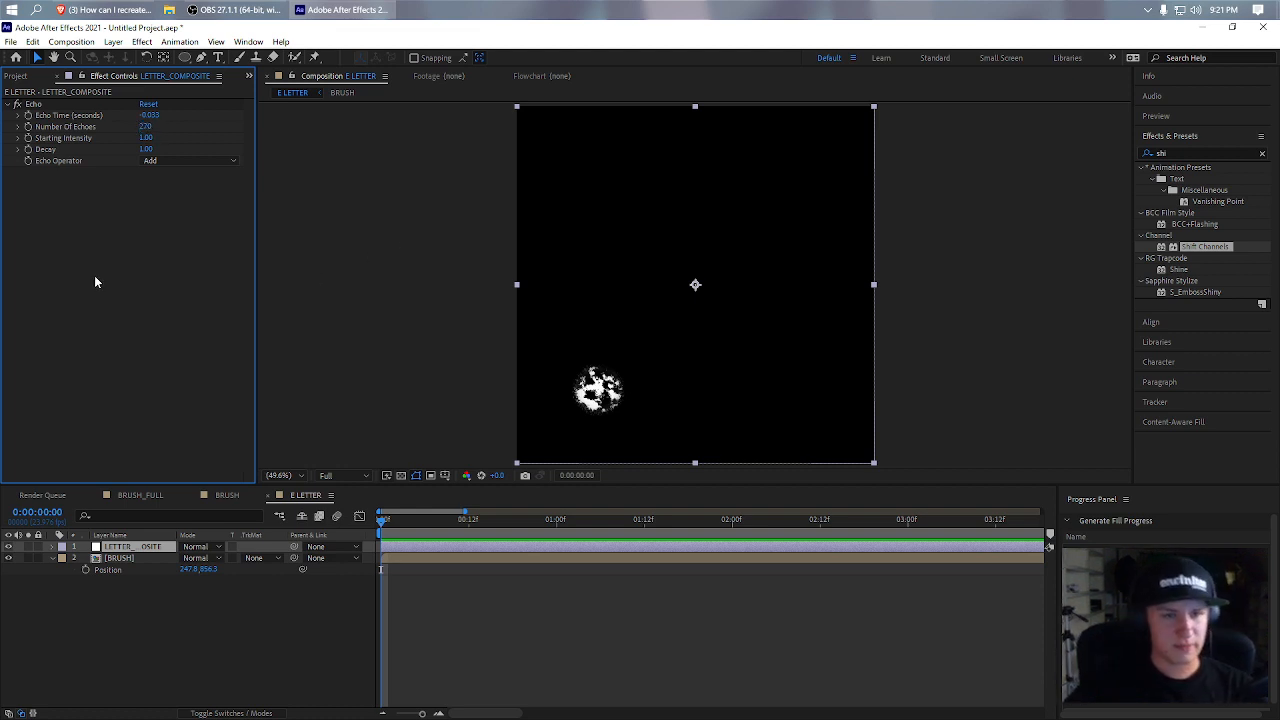
# - Animate the BRUSH layer's position from a keyframe at frame 0 to about 785, 272 at frame 10
pyautogui.moveTo(383, 523)
pyautogui.mouseDown()
pyautogui.moveTo(460, 533)
pyautogui.moveTo(376, 546)
pyautogui.moveTo(438, 548)
pyautogui.moveTo(354, 547)
pyautogui.mouseUp()
pyautogui.click(101, 560)
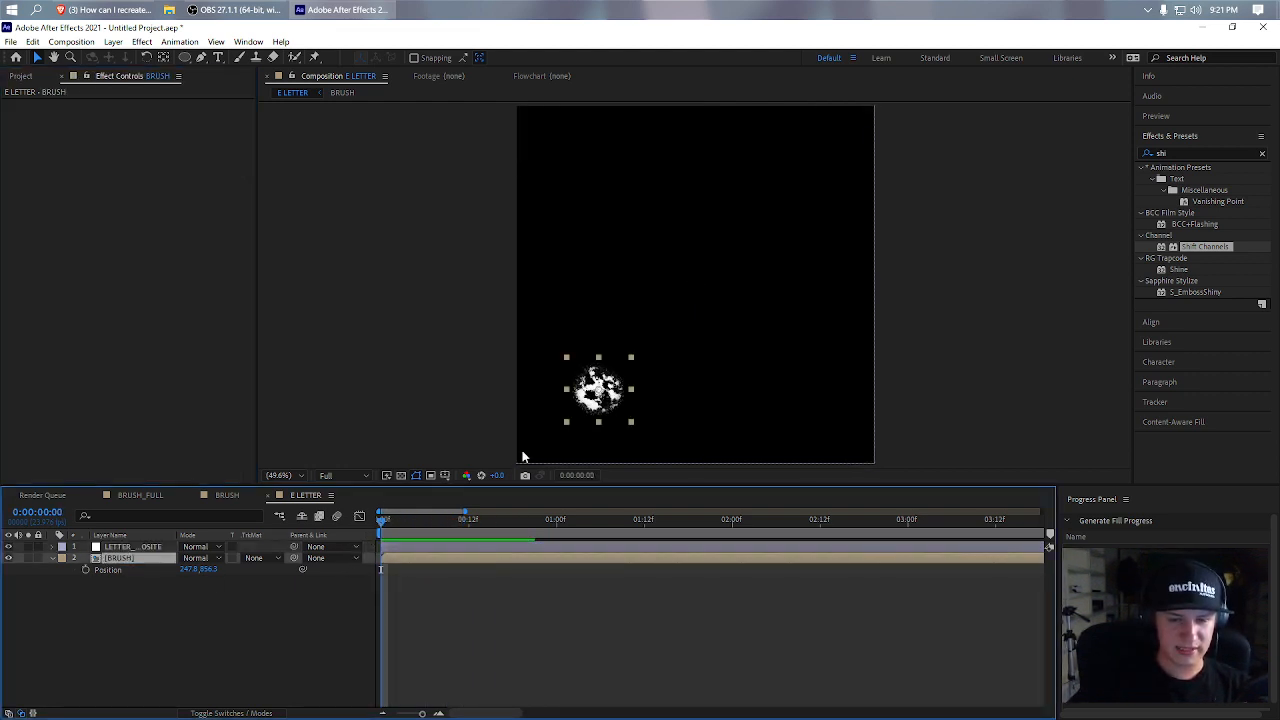
pyautogui.click(86, 569)
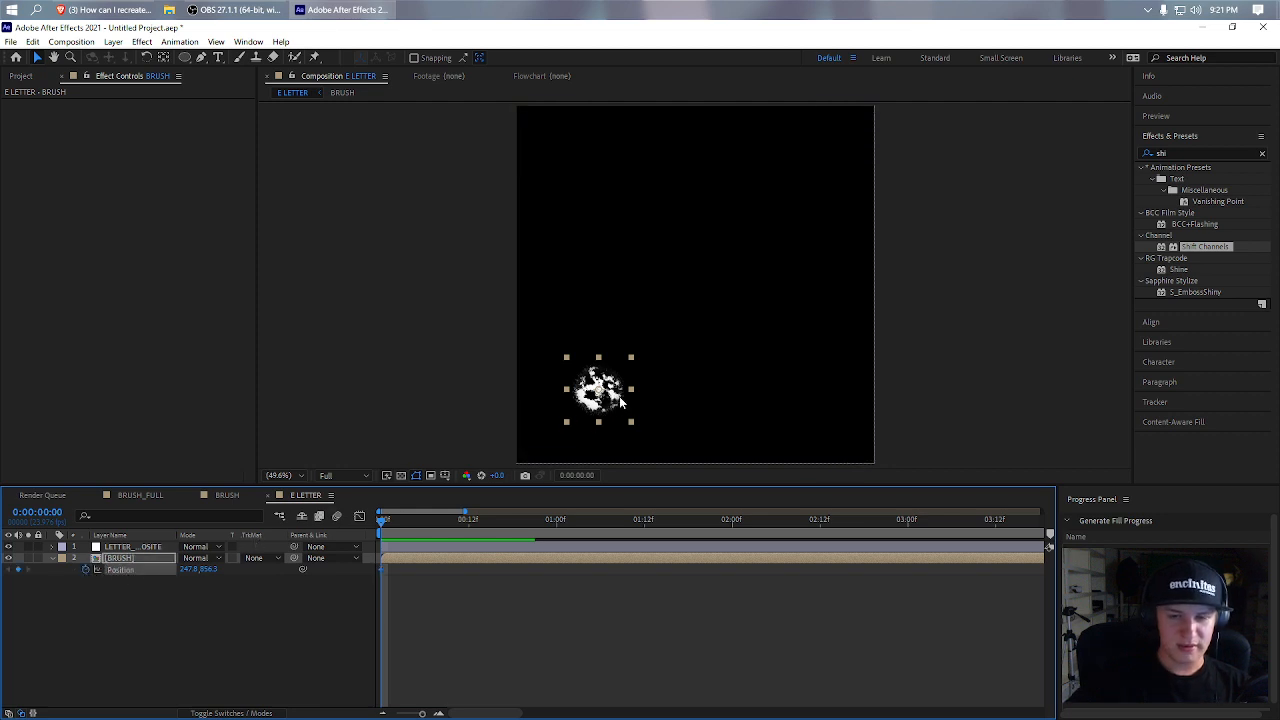
pyautogui.moveTo(619, 398); pyautogui.dragTo(768, 217)
pyautogui.hotkey('ctrl', 'z')
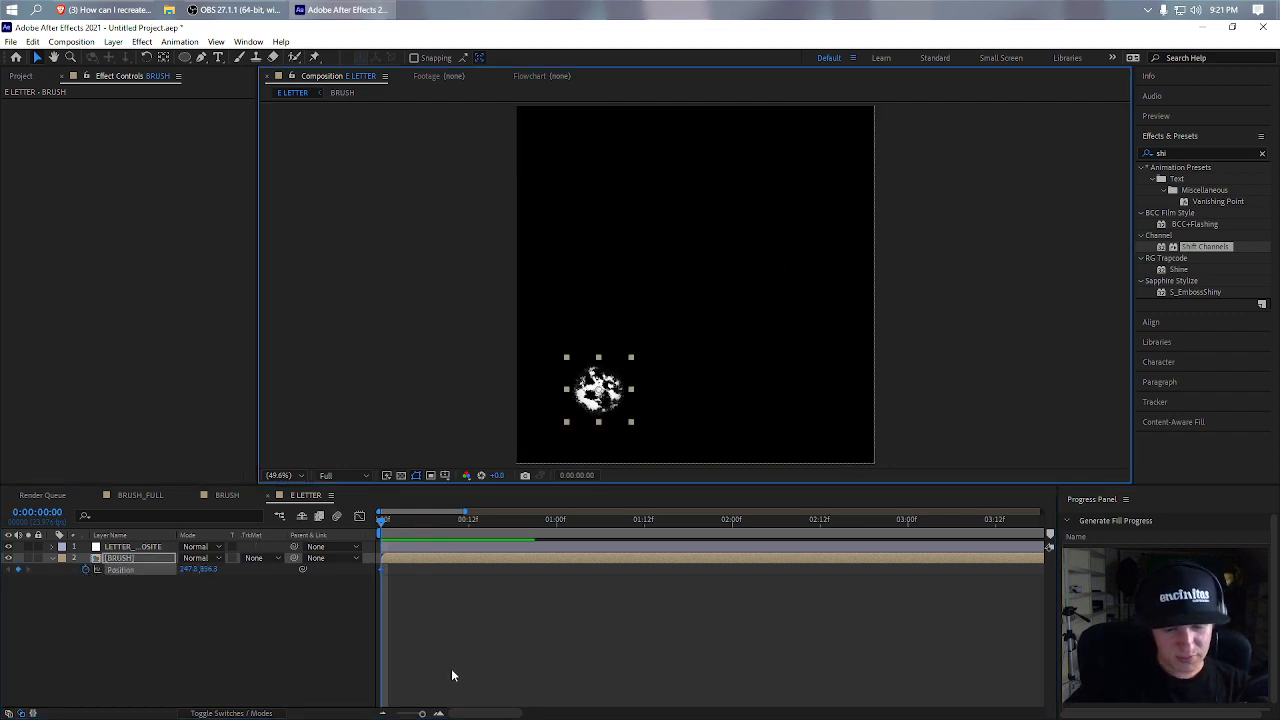
pyautogui.click(438, 713)
pyautogui.click(438, 713)
pyautogui.moveTo(612, 530); pyautogui.dragTo(643, 532)
pyautogui.click(679, 532)
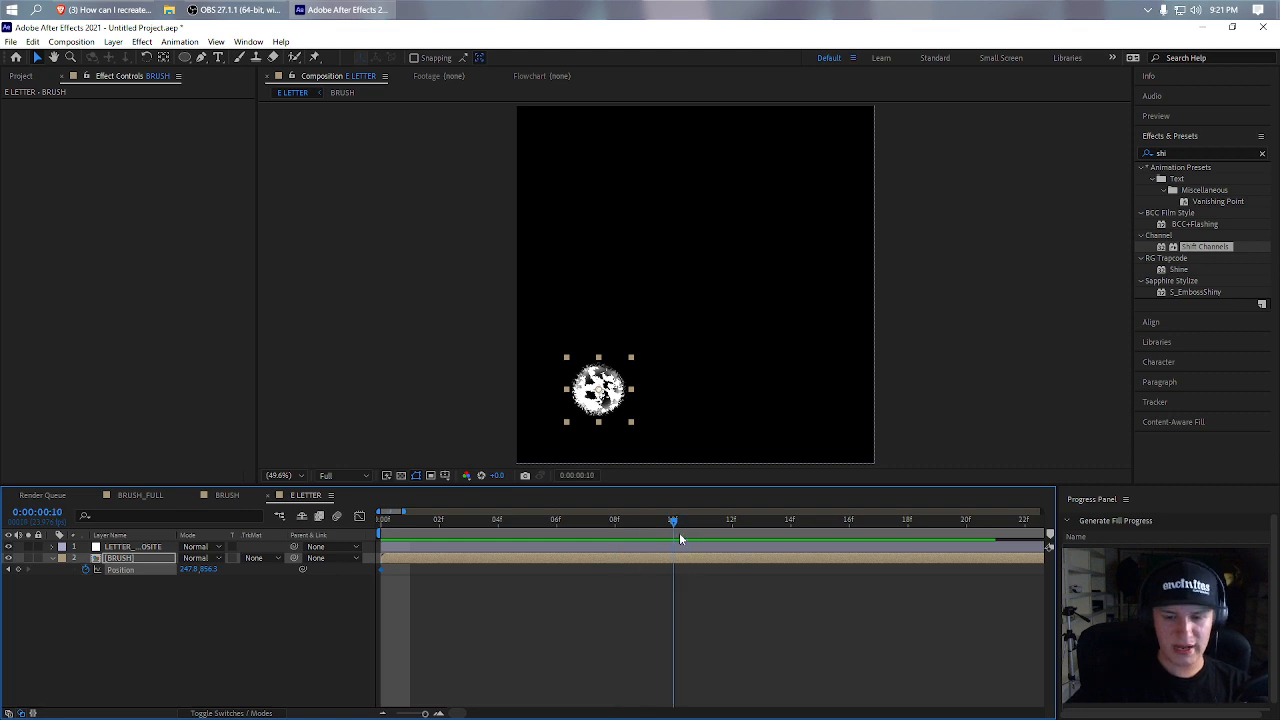
pyautogui.moveTo(610, 407)
pyautogui.mouseDown()
pyautogui.moveTo(810, 195)
pyautogui.moveTo(788, 212)
pyautogui.mouseUp()
# - Scrub and play the diagonal brush stroke to examine how its echoes are spaced
pyautogui.moveTo(381, 526); pyautogui.dragTo(680, 522)
pyautogui.press('space')
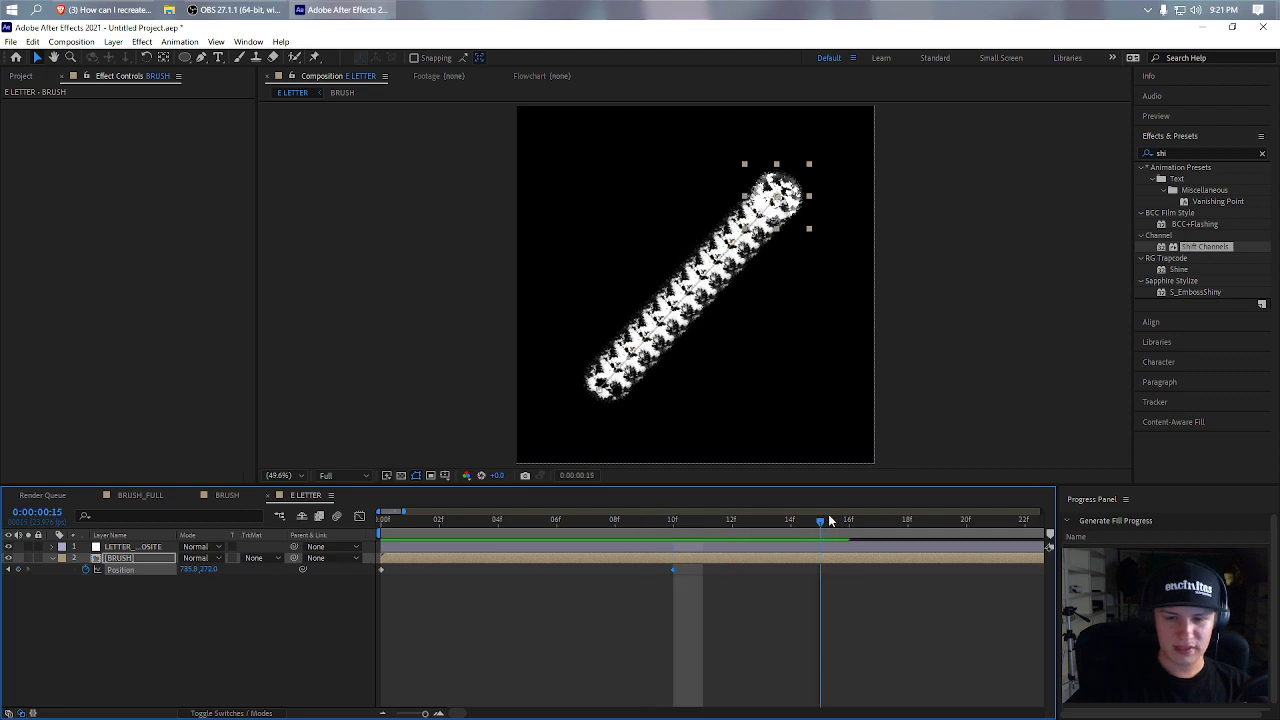
pyautogui.press('space')
# - Set the Echo Time on the LETTER_COMPOSITE layer to -0.0003 seconds
pyautogui.click(162, 549)
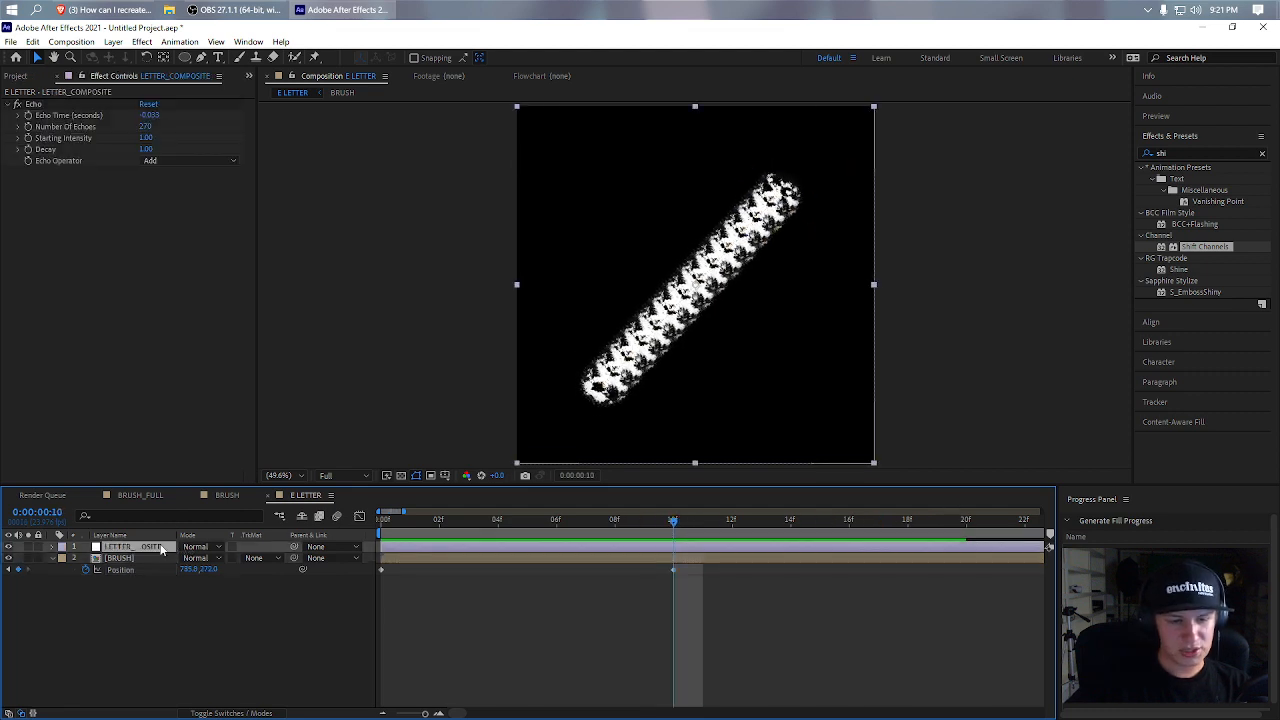
pyautogui.click(152, 115)
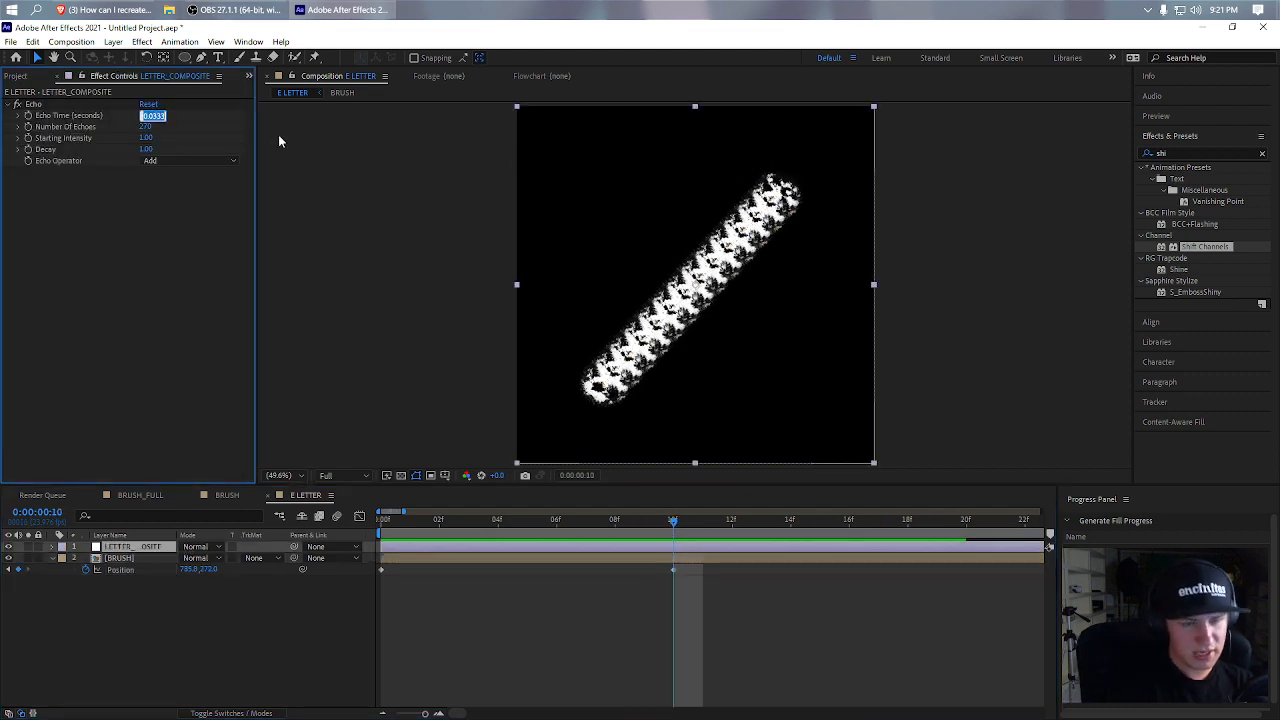
pyautogui.write('-0.033')
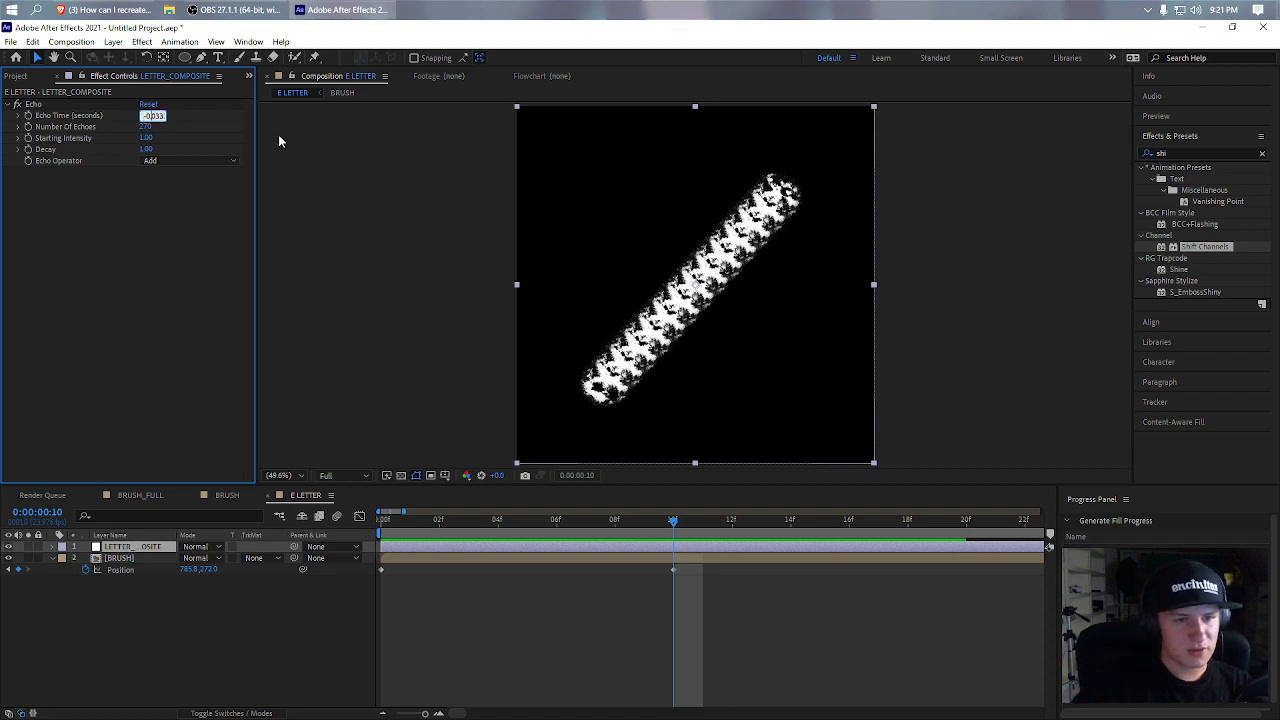
pyautogui.write('3')
pyautogui.press('BackSpace')
pyautogui.press('BackSpace')
pyautogui.press('BackSpace')
pyautogui.press('BackSpace')
pyautogui.press('BackSpace')
pyautogui.press('BackSpace')
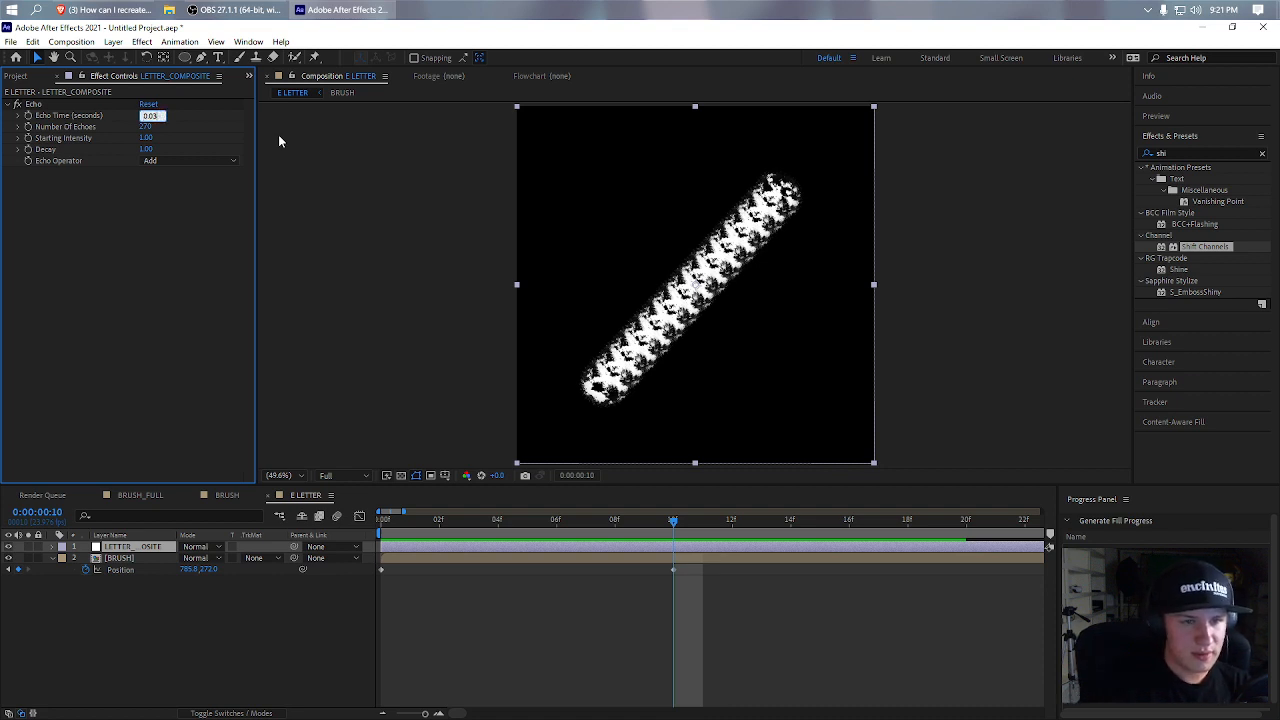
pyautogui.write('0')
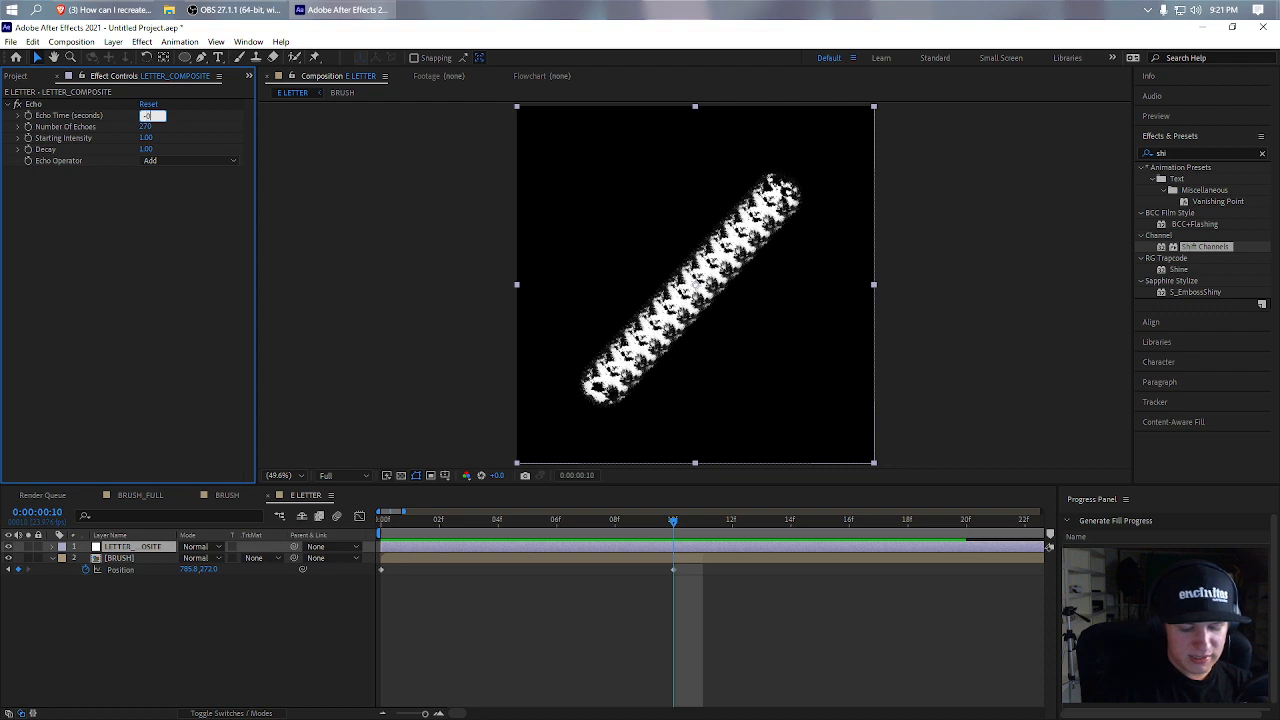
pyautogui.write('.0003')
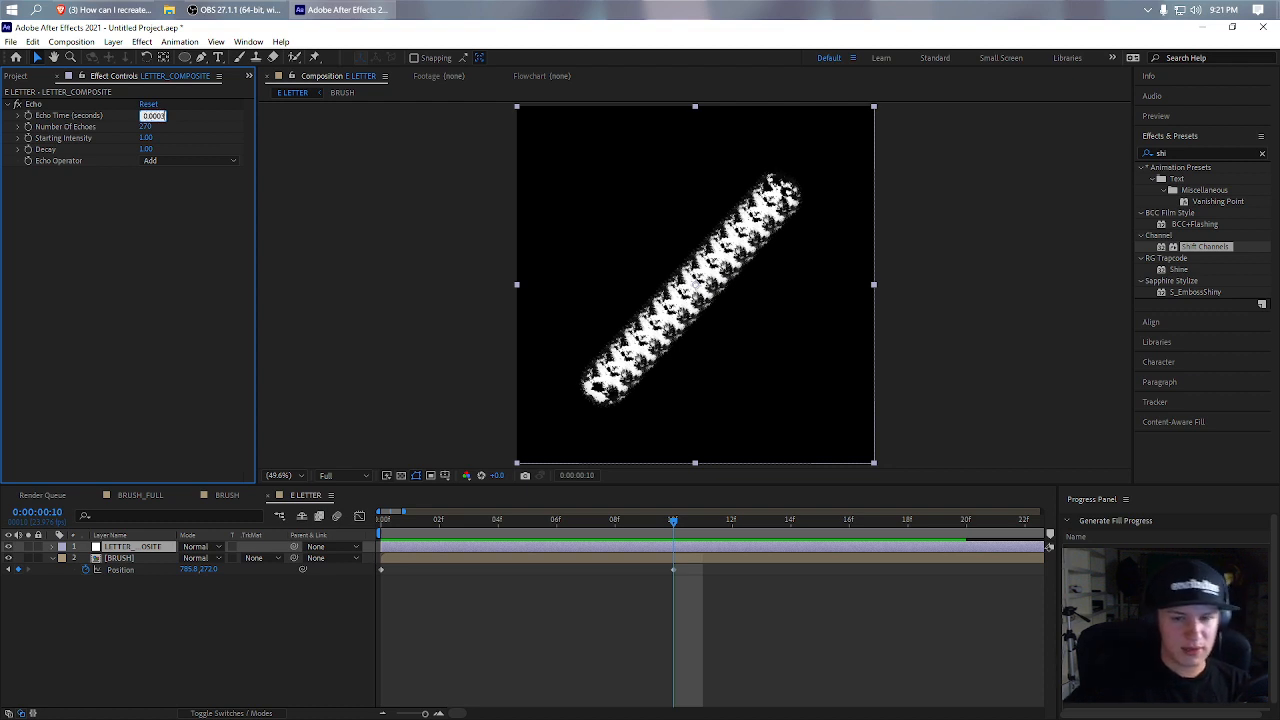
pyautogui.click(98, 331)
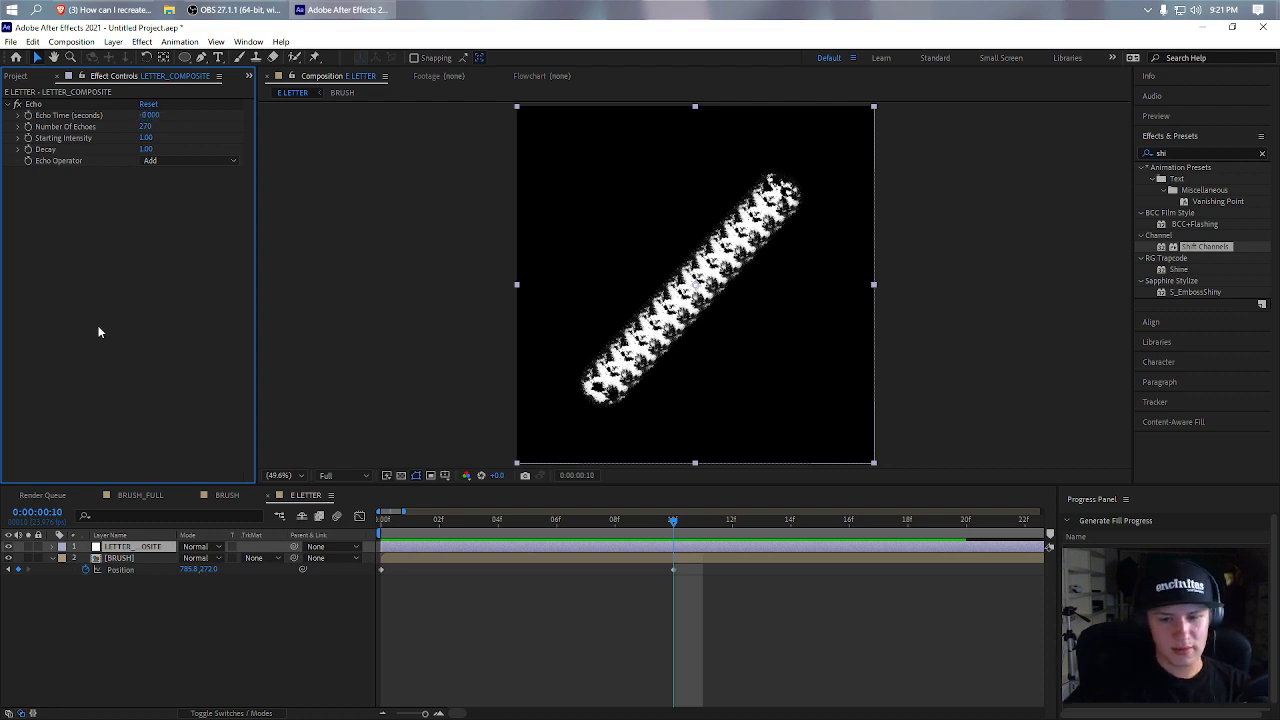
# - Set the Echo Time on LETTER_COMPOSITE to -0.003 seconds and preview the stroke
pyautogui.click(154, 116)
pyautogui.press('Right')
pyautogui.press('BackSpace')
pyautogui.press('BackSpace')
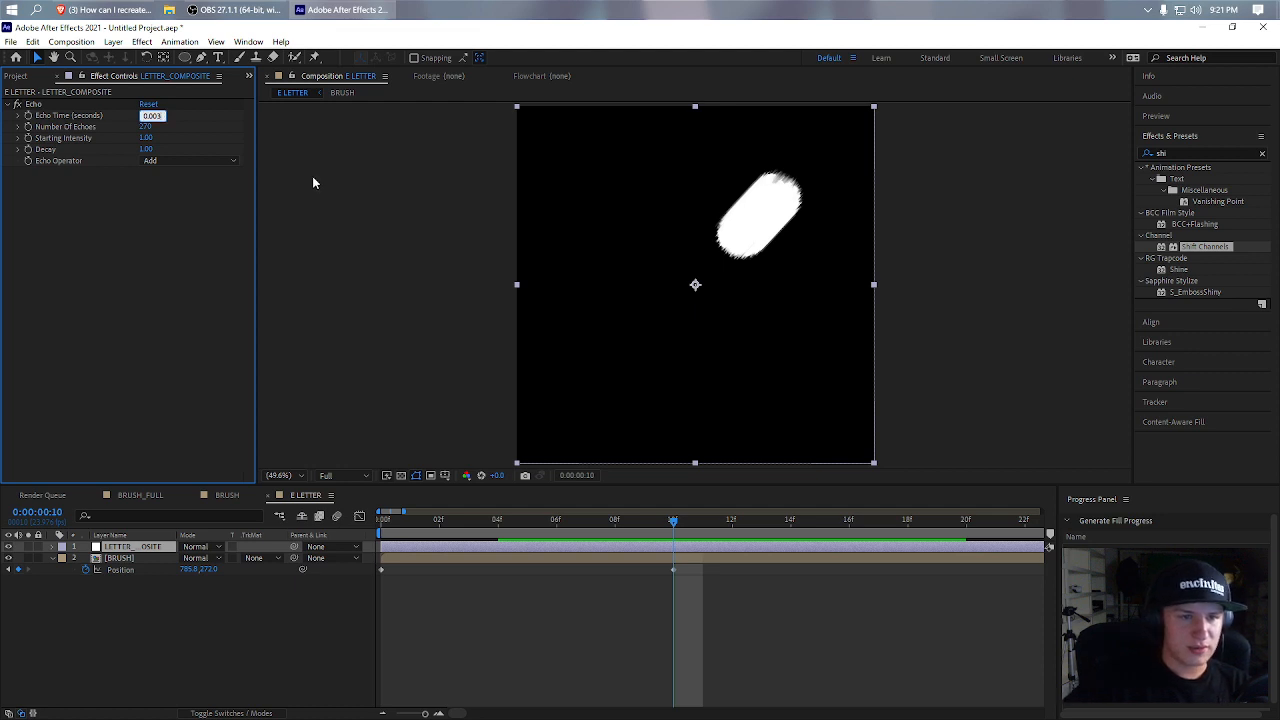
pyautogui.write('3')
pyautogui.click(178, 232)
pyautogui.press('space')
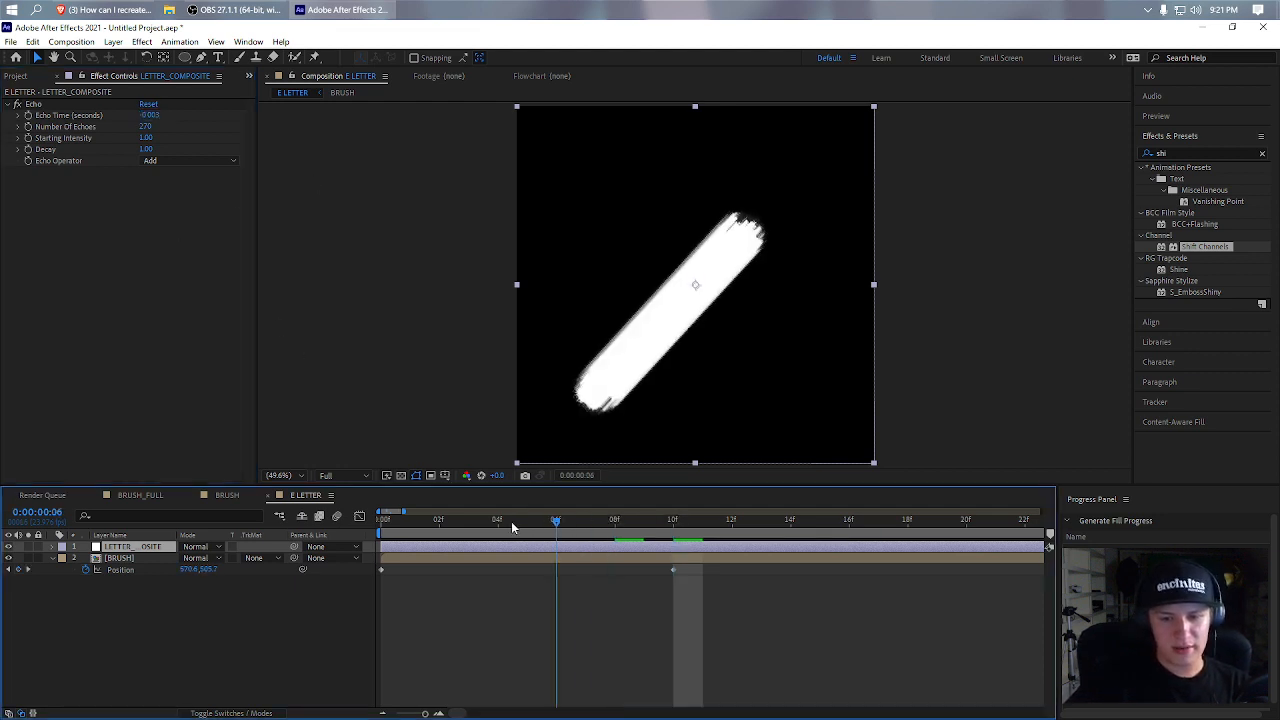
pyautogui.press('space')
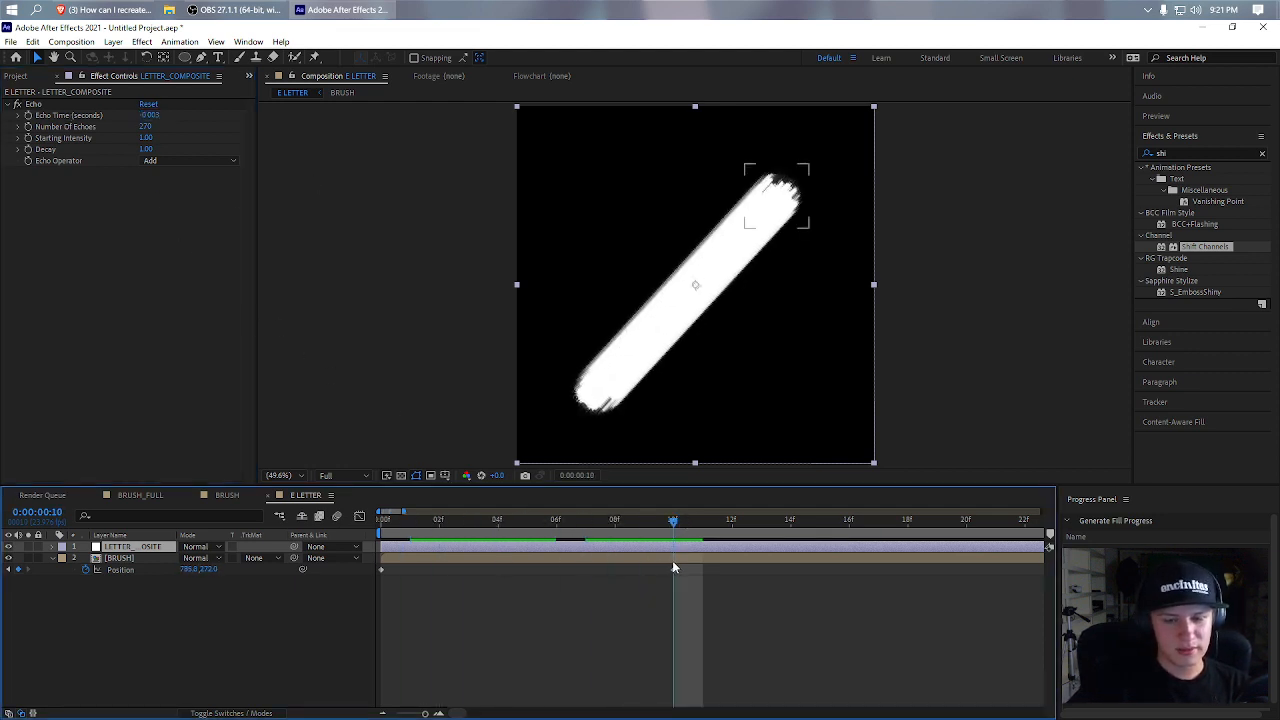
pyautogui.press('space')
# - Move the BRUSH layer's end position keyframe to 1:12 and scrub to check the slower stroke against the Echo settings
pyautogui.moveTo(673, 573)
pyautogui.mouseDown()
pyautogui.moveTo(1038, 578)
pyautogui.moveTo(477, 572)
pyautogui.mouseUp()
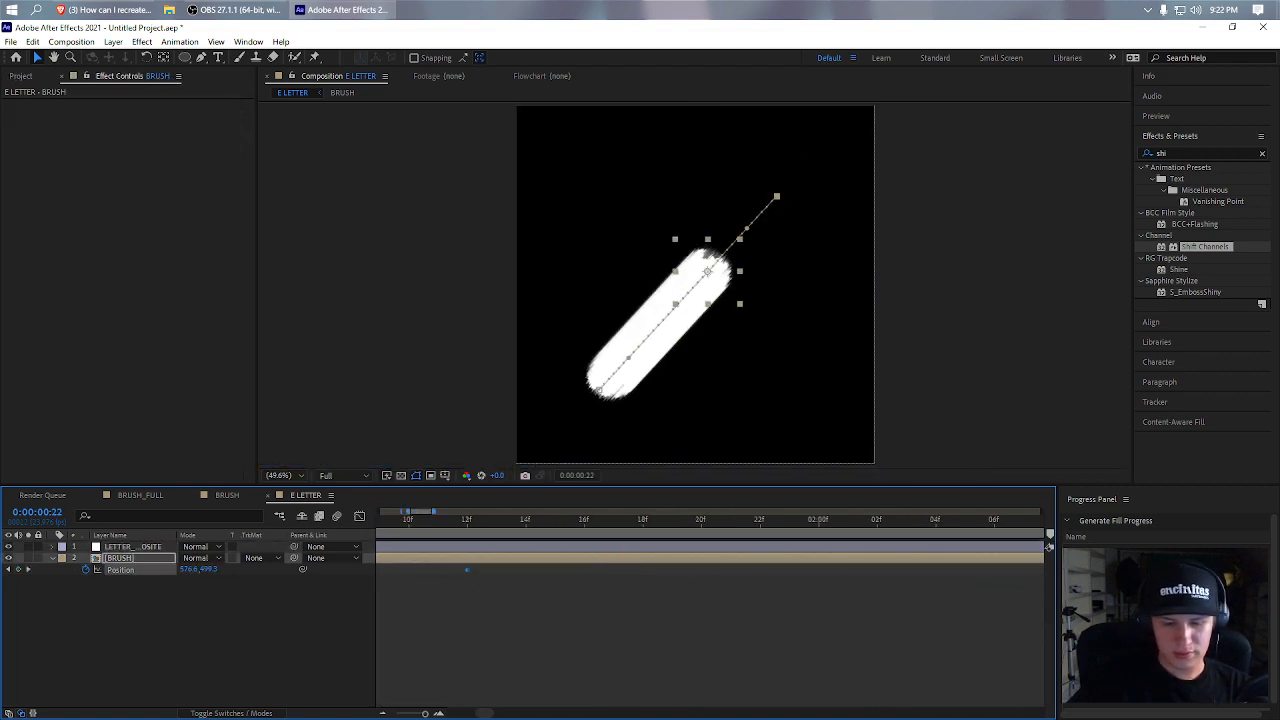
pyautogui.click(382, 713)
pyautogui.click(382, 713)
pyautogui.moveTo(381, 522)
pyautogui.mouseDown()
pyautogui.moveTo(322, 531)
pyautogui.moveTo(641, 522)
pyautogui.moveTo(520, 522)
pyautogui.moveTo(557, 522)
pyautogui.mouseUp()
pyautogui.click(150, 547)
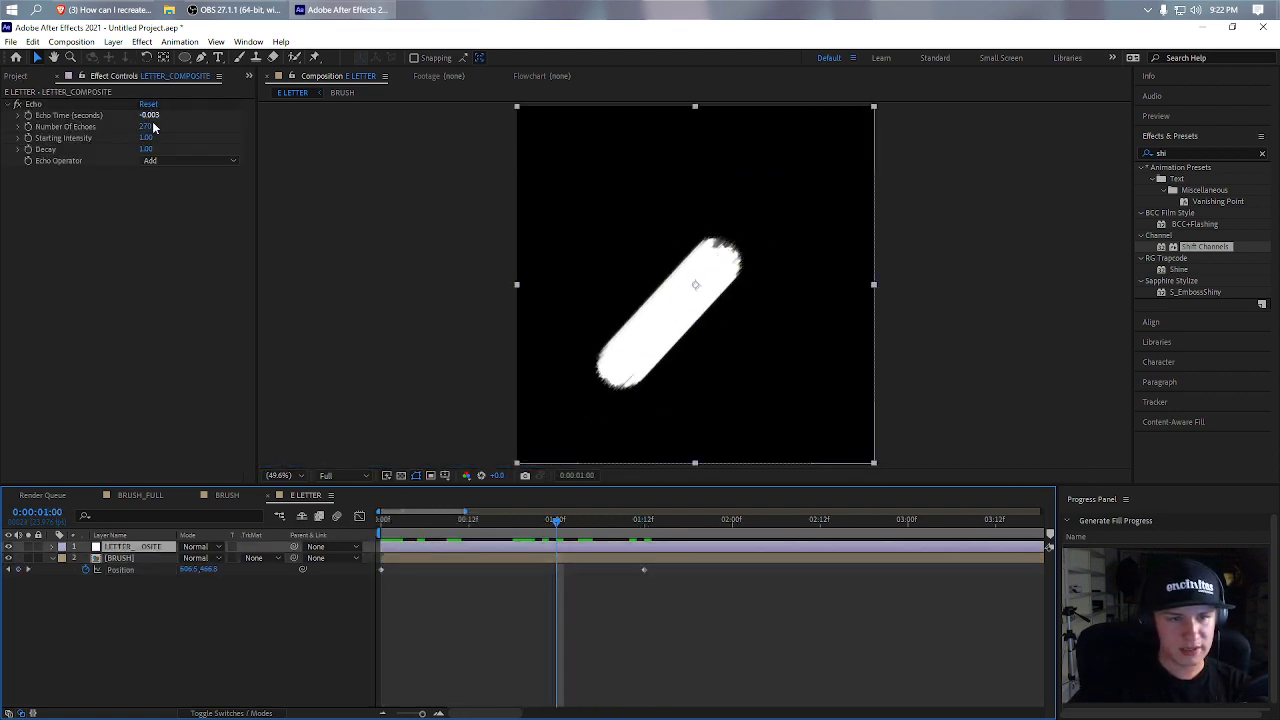
# - Return to 0:00 and remove all position keyframes from the BRUSH layer
pyautogui.click(605, 613)
pyautogui.click(124, 569)
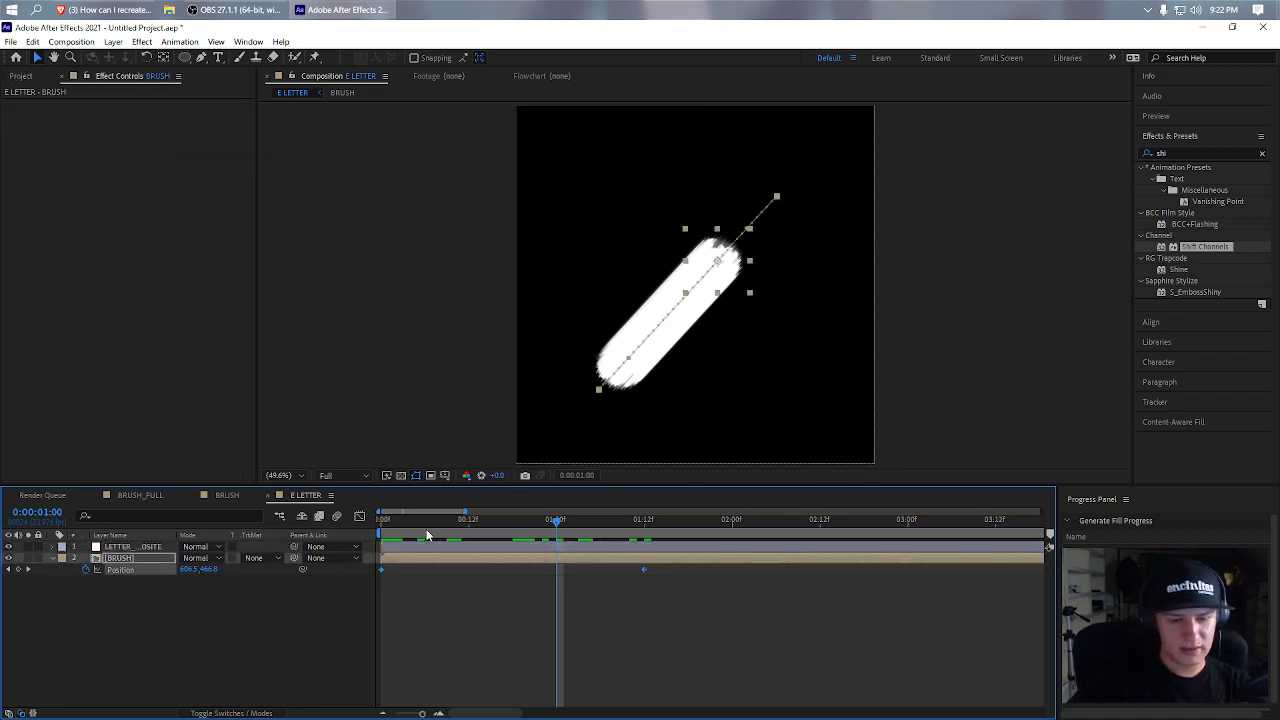
pyautogui.moveTo(427, 535); pyautogui.dragTo(381, 530)
pyautogui.click(85, 569)
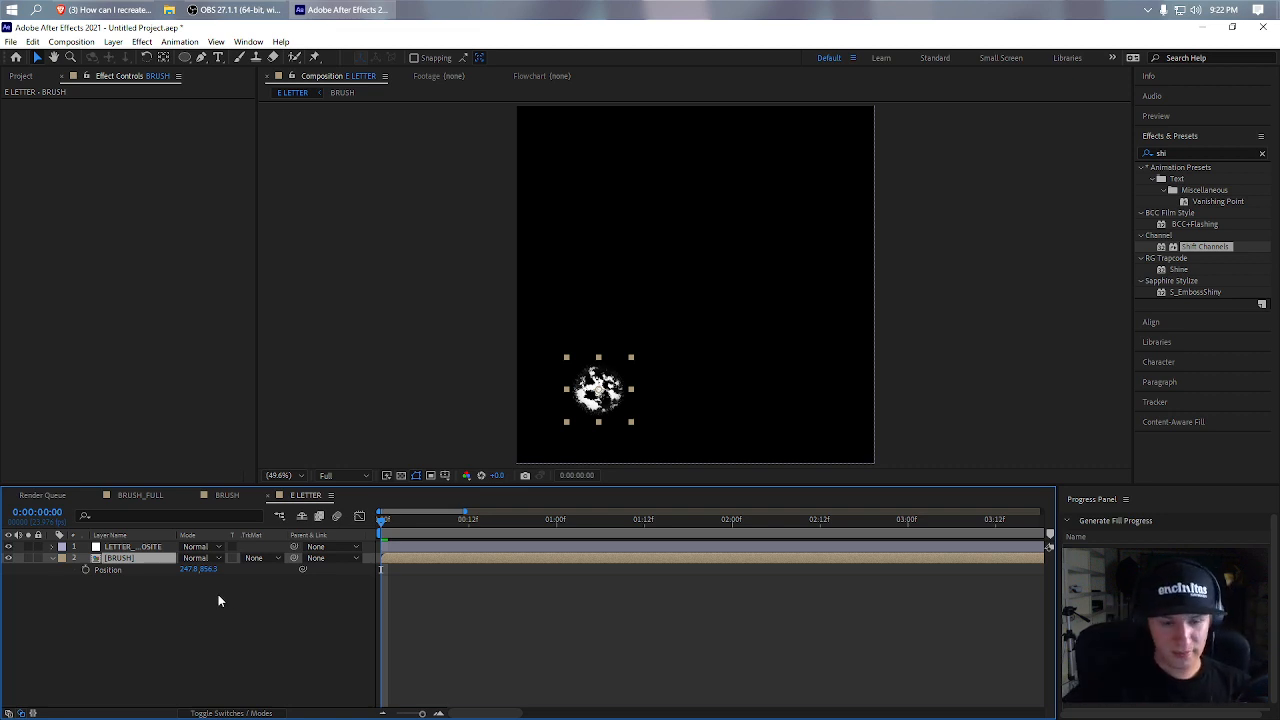
# - Return the BRUSH layer to the centre of the E LETTER composition and collapse its properties
pyautogui.click(244, 598)
pyautogui.click(128, 560)
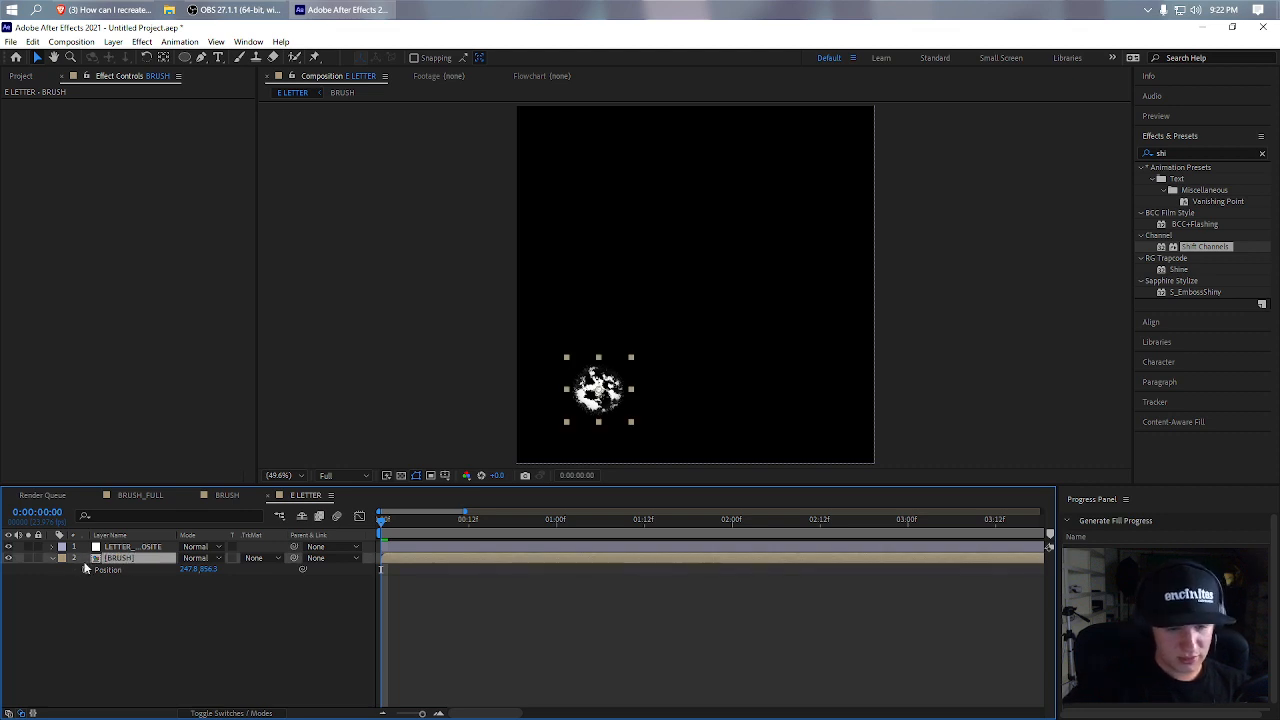
pyautogui.click(53, 558)
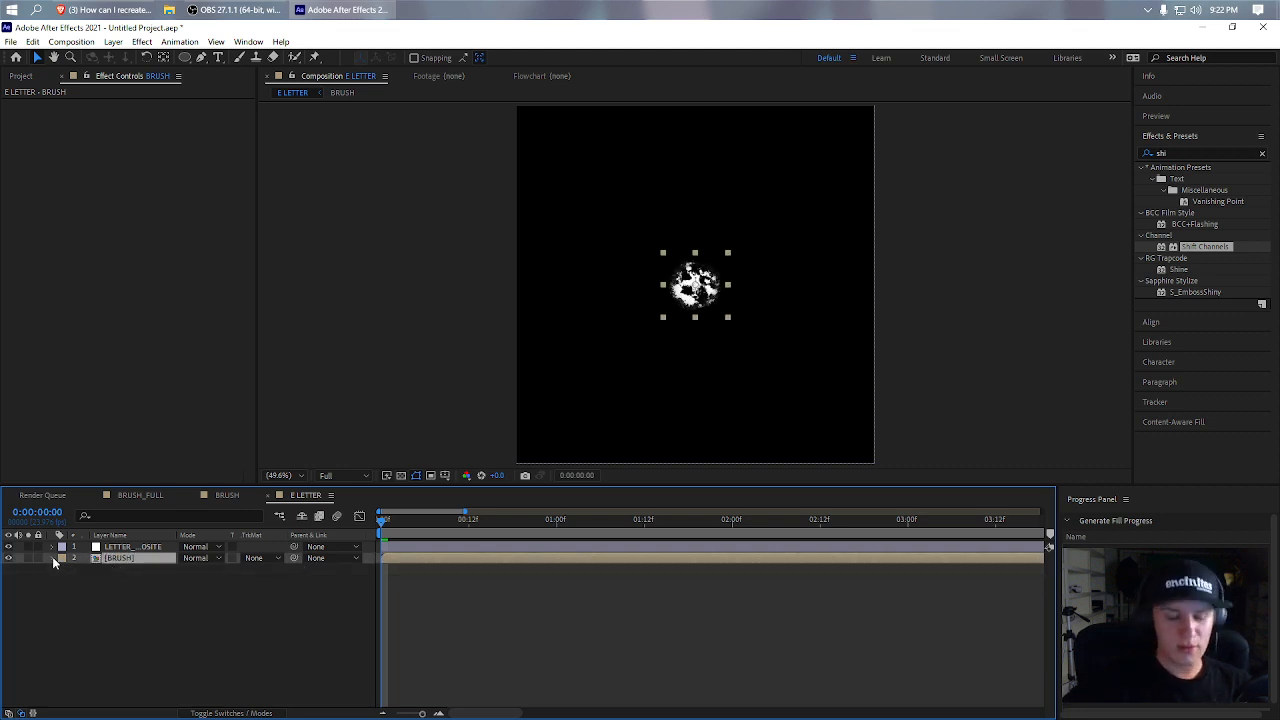
pyautogui.click(200, 652)
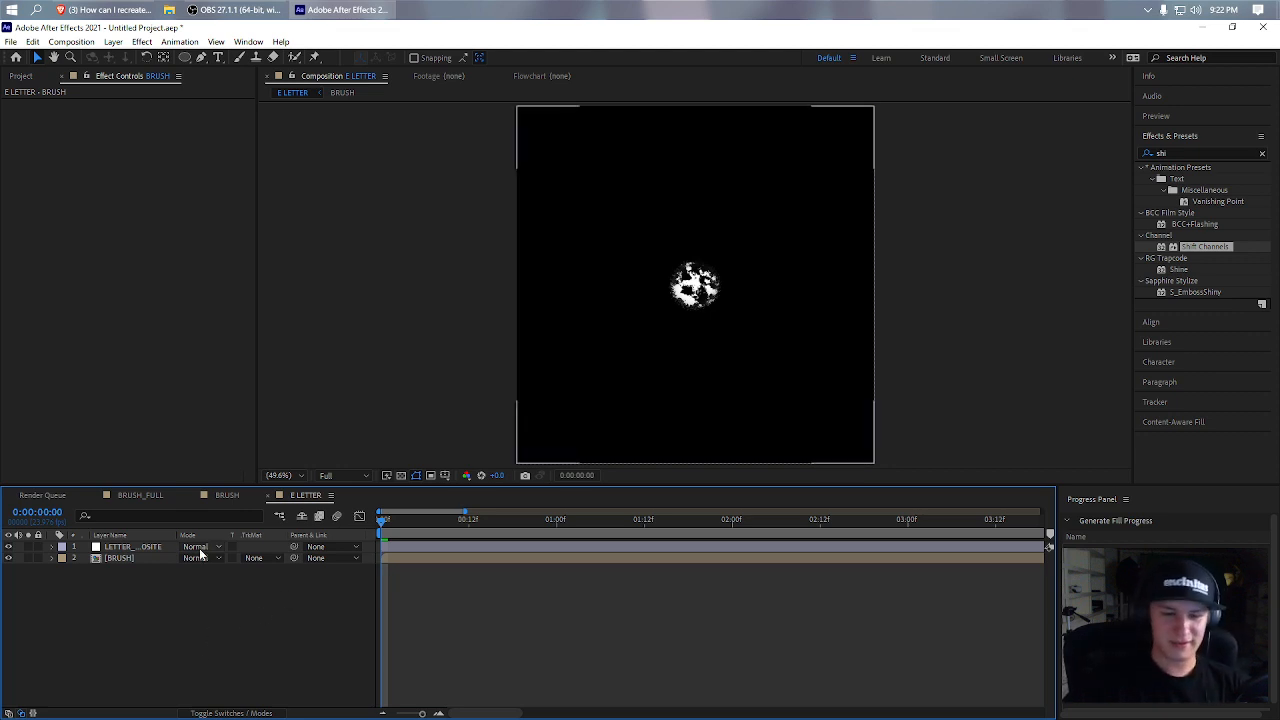
pyautogui.click(129, 562)
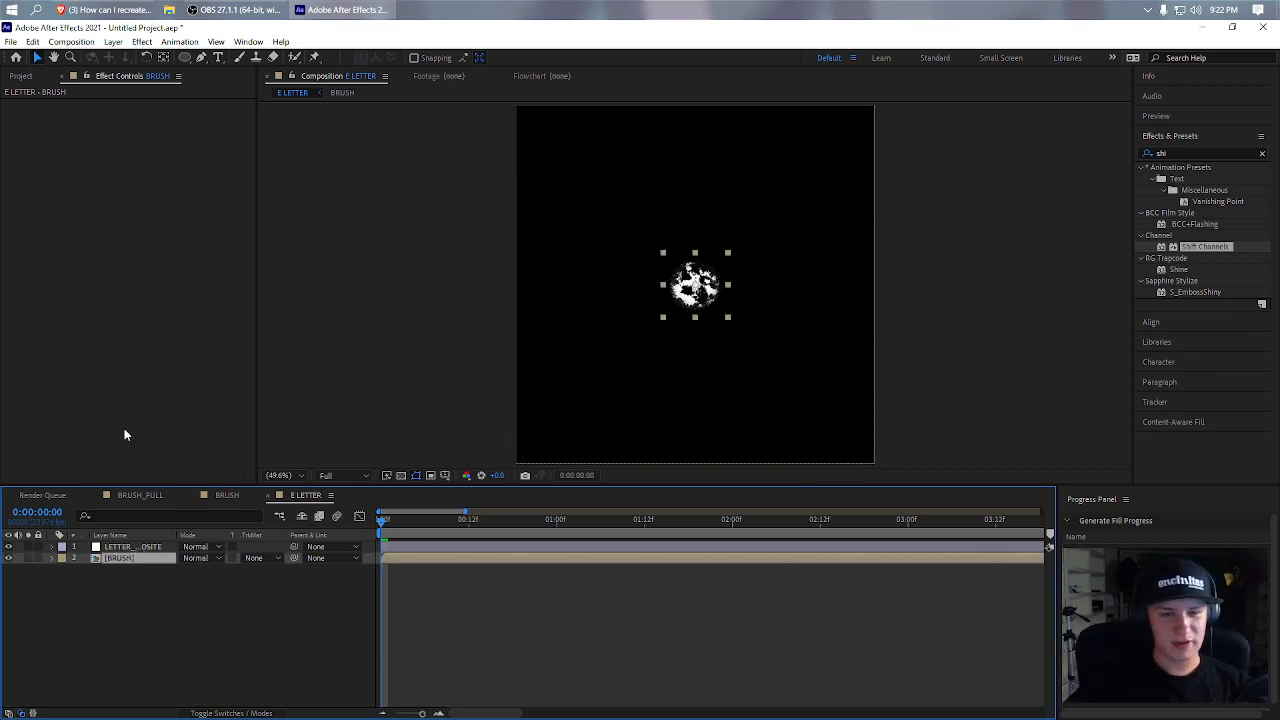
# - Duplicate the E LETTER composition four times in the LETTERS folder
pyautogui.click(24, 75)
pyautogui.click(55, 234)
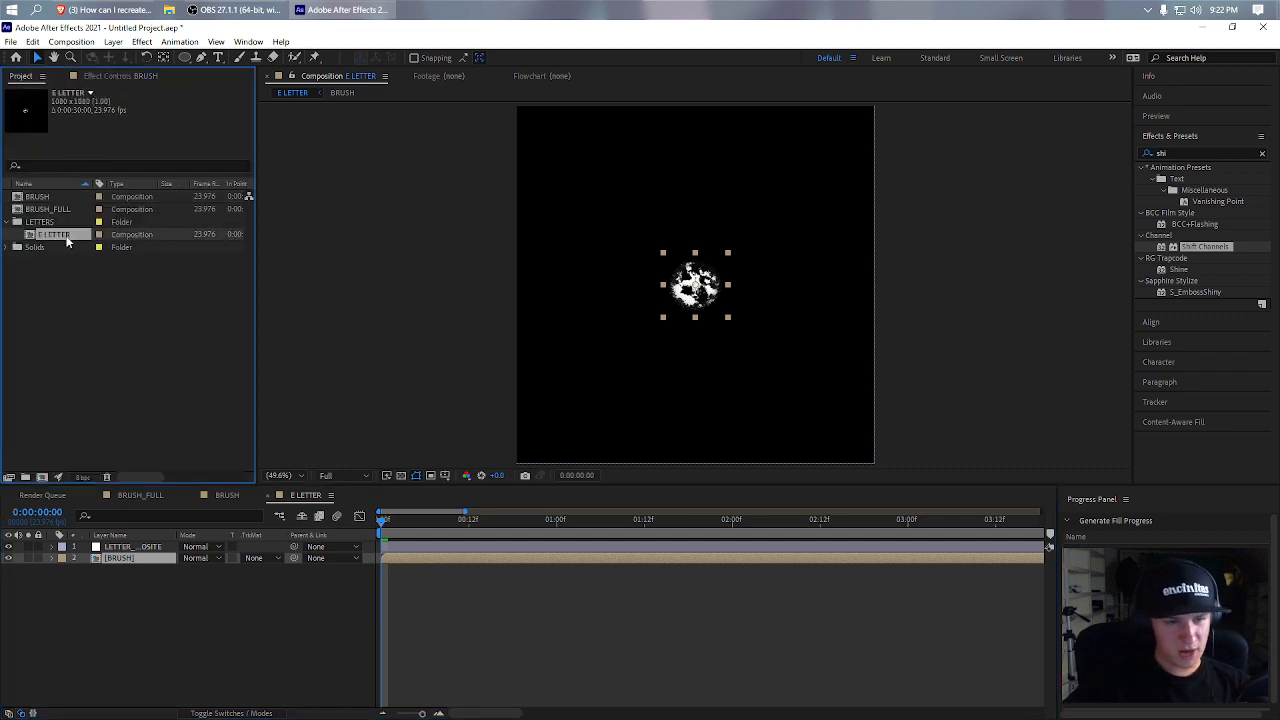
pyautogui.hotkey('ctrl', 'd')
pyautogui.hotkey('ctrl', 'd')
pyautogui.hotkey('ctrl', 'd')
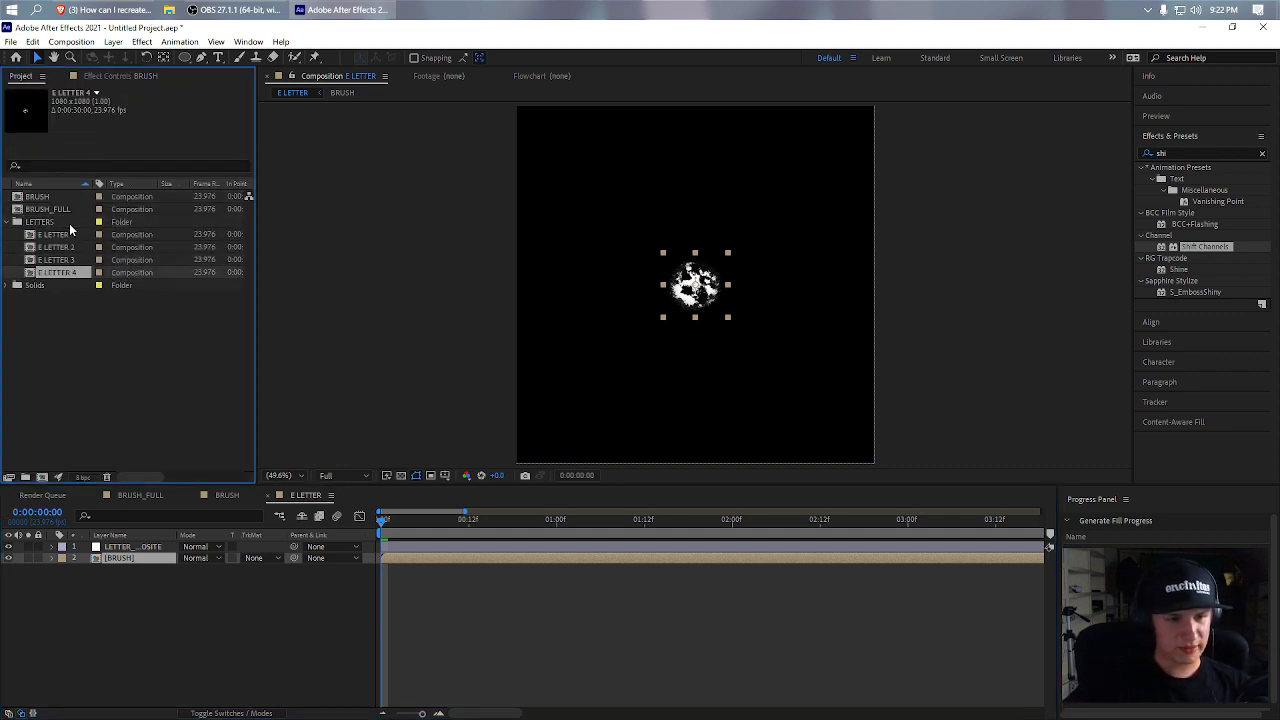
pyautogui.hotkey('ctrl', 'd')
# - Rename the E LETTER 2 composition as L LETTER
pyautogui.click(82, 245)
pyautogui.press('Return')
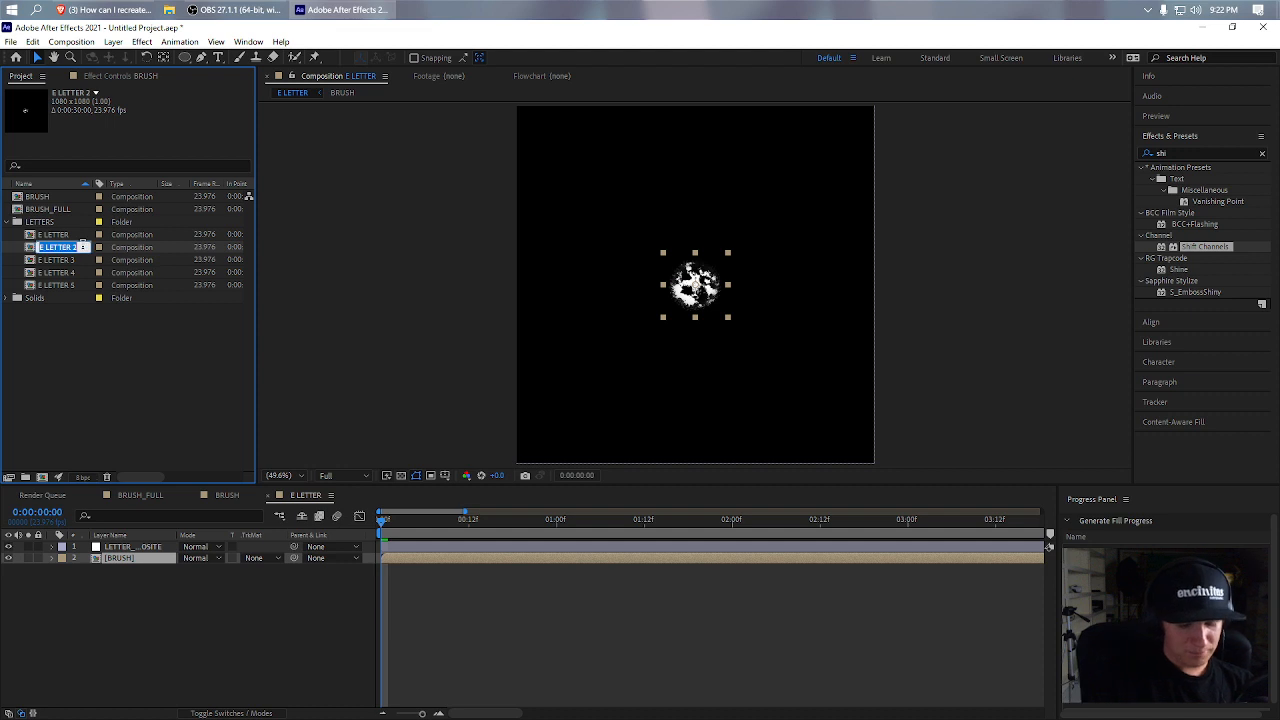
pyautogui.write('L')
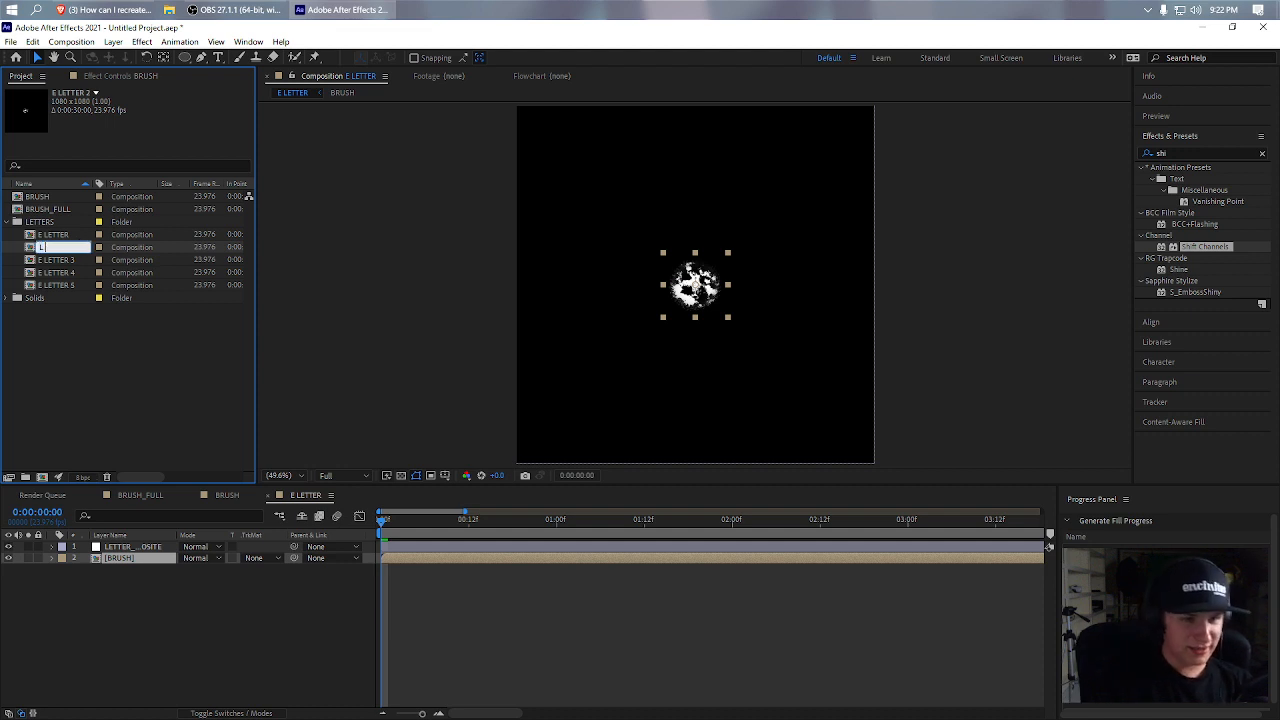
pyautogui.write(' LETTER')
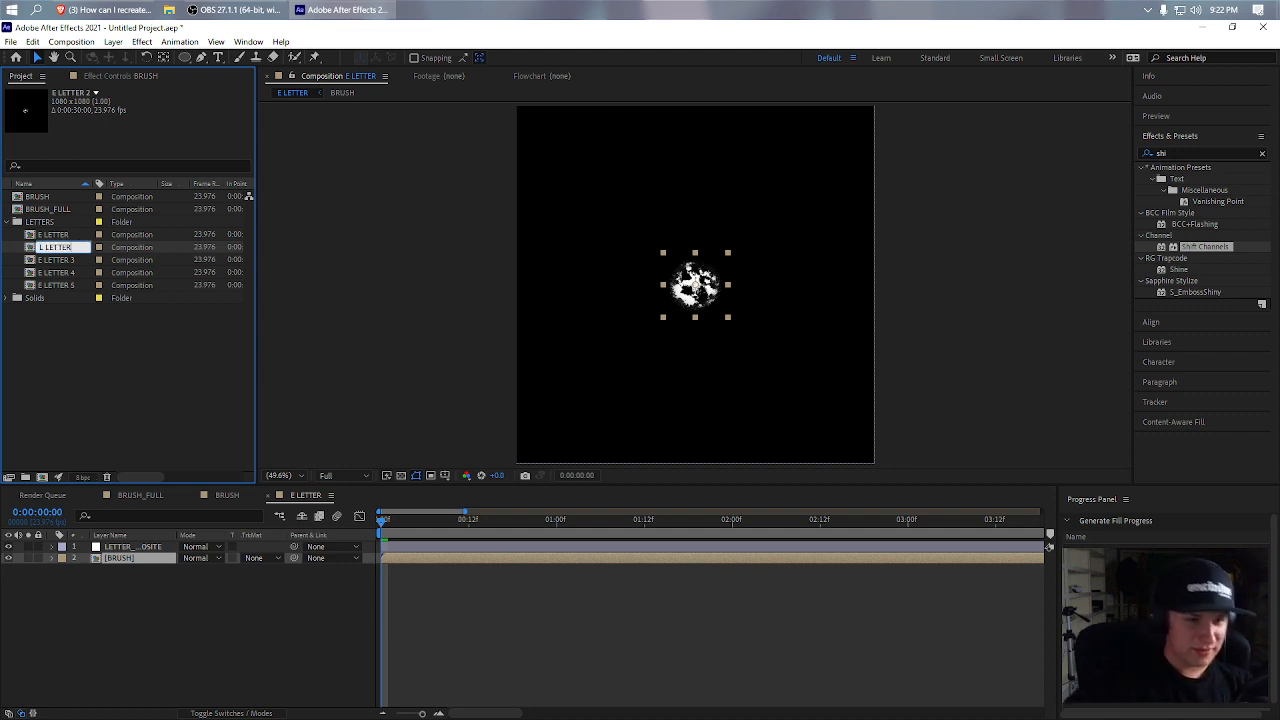
pyautogui.click(62, 272)
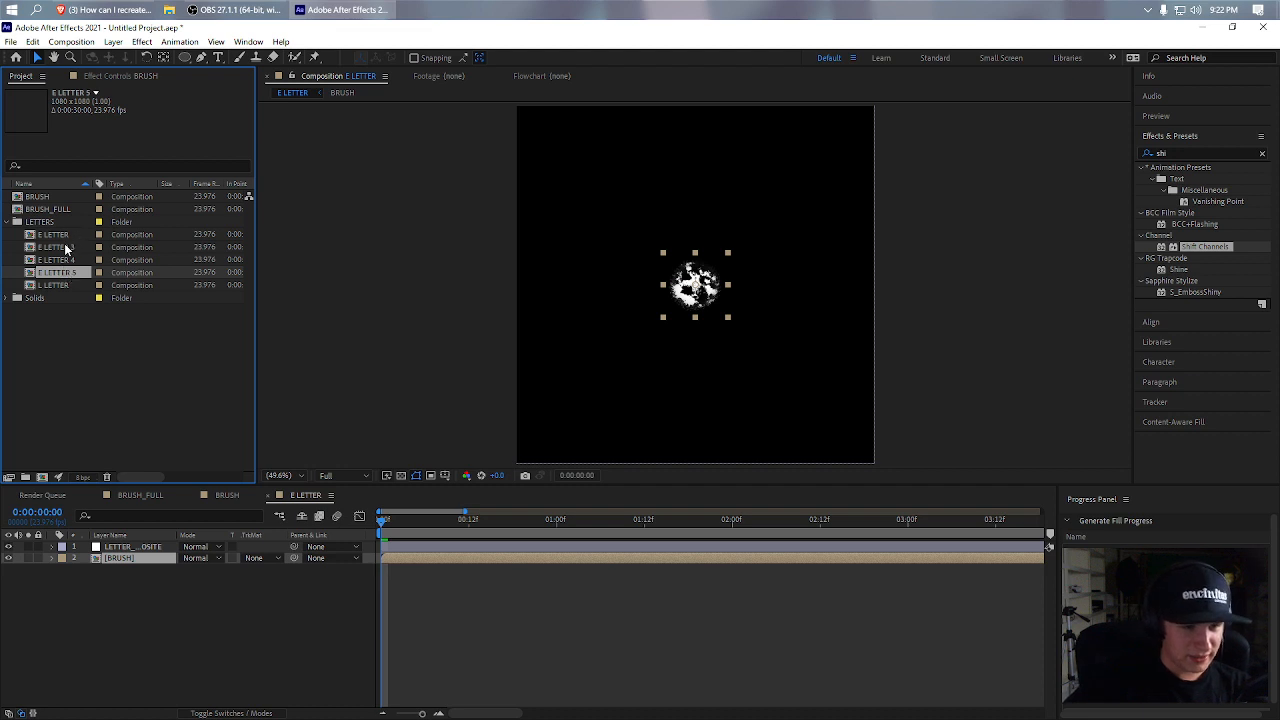
# - Rename the E LETTER 3 composition as I LETTER
pyautogui.click(66, 248)
pyautogui.press('Return')
pyautogui.press('BackSpace')
pyautogui.write('I LE')
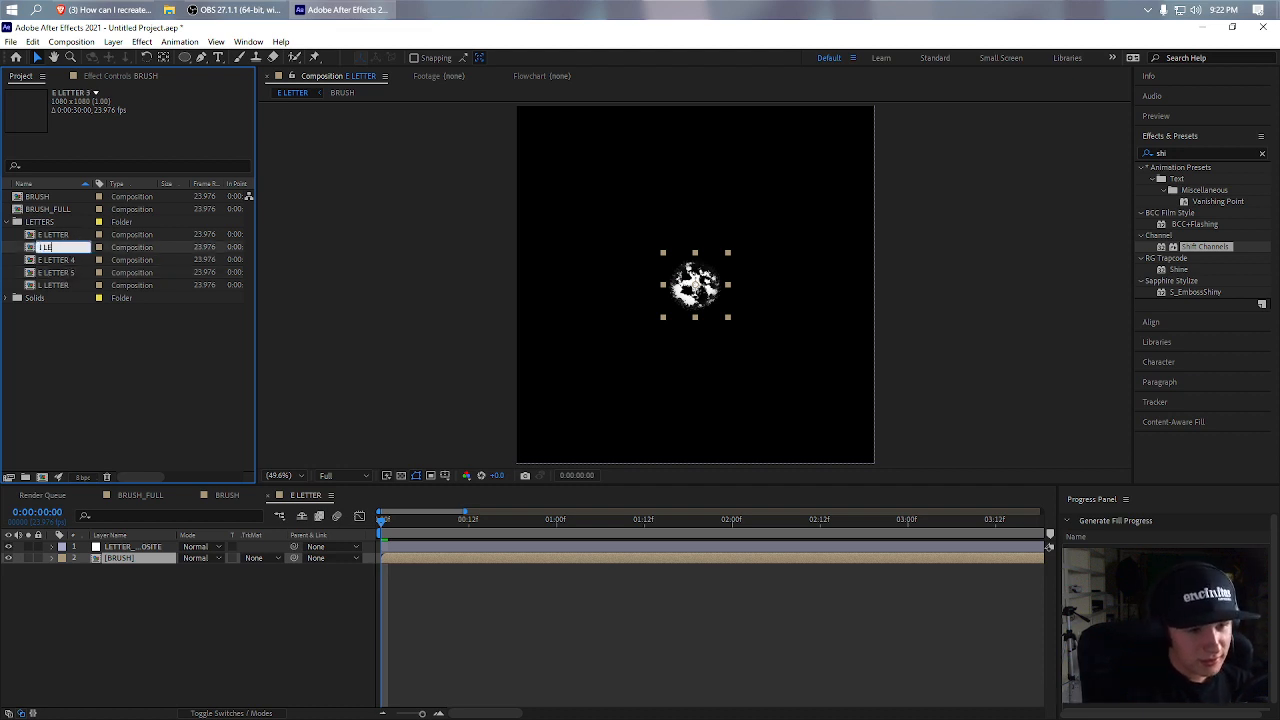
pyautogui.write('TTER')
pyautogui.click(56, 262)
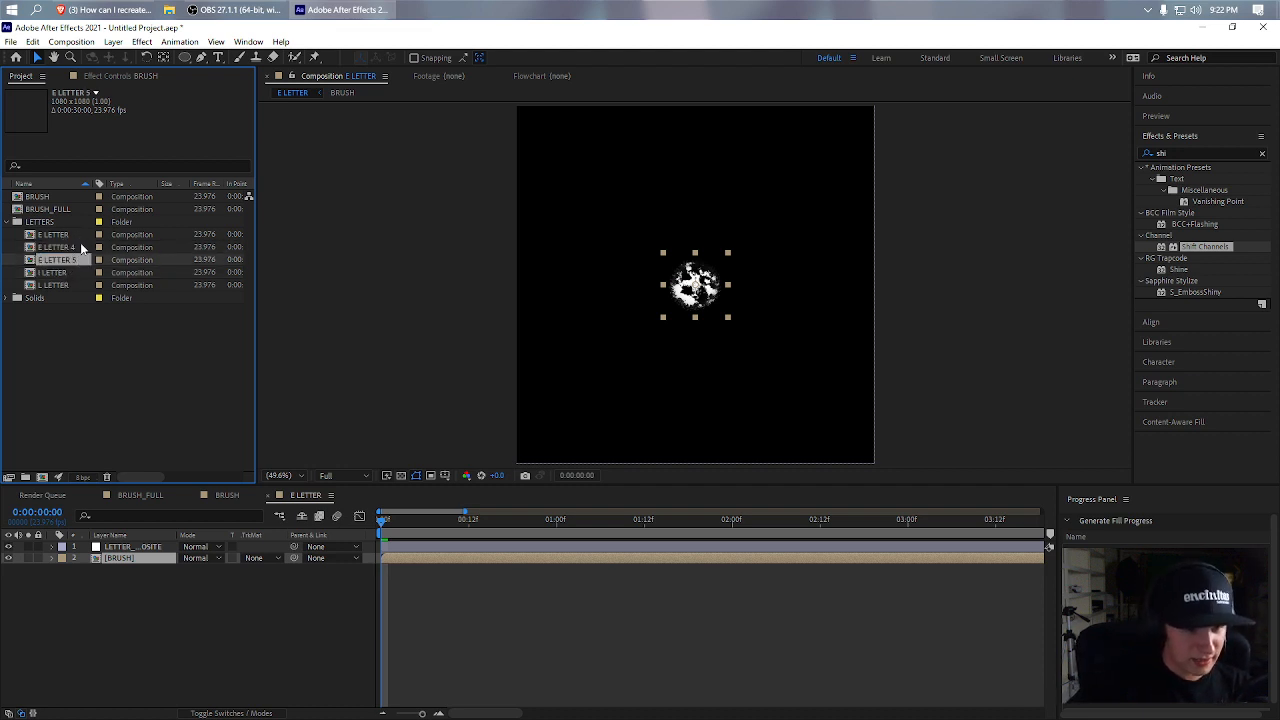
# - Check the Reddit post in the browser, return to After Effects and rename the E LETTER 4 composition as J LETTER
pyautogui.click(82, 247)
pyautogui.click(108, 10)
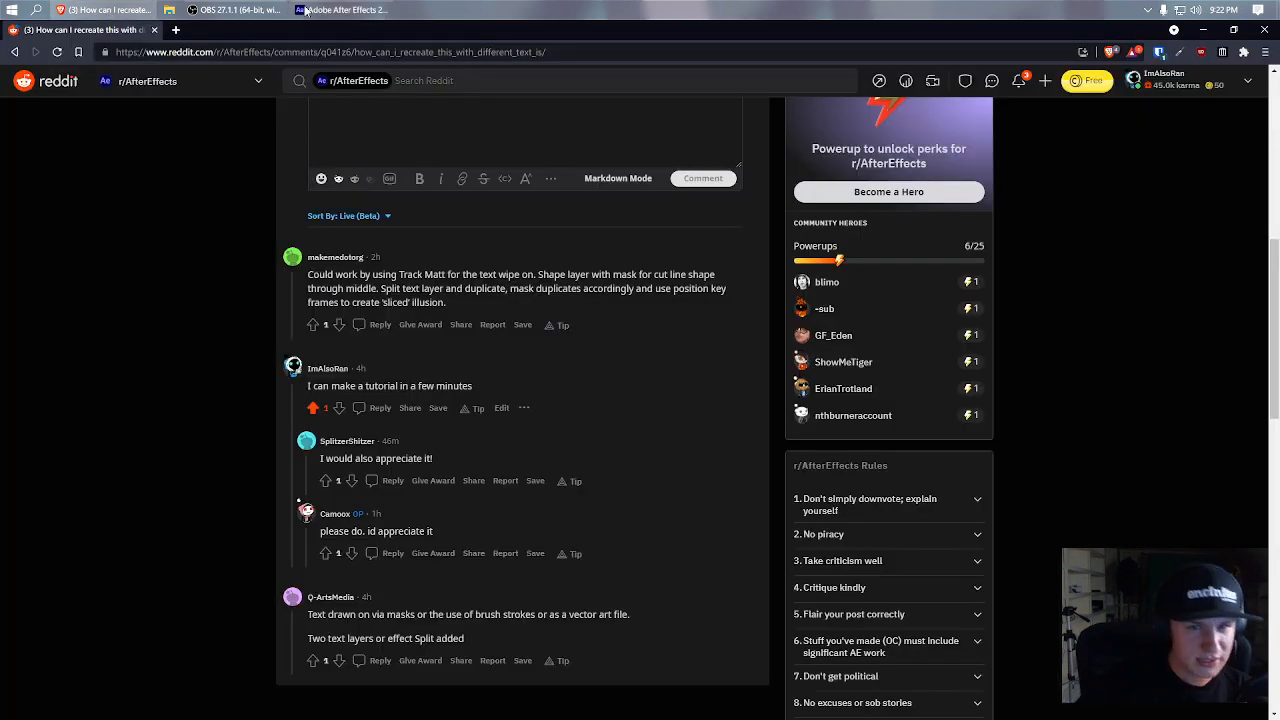
pyautogui.click(340, 10)
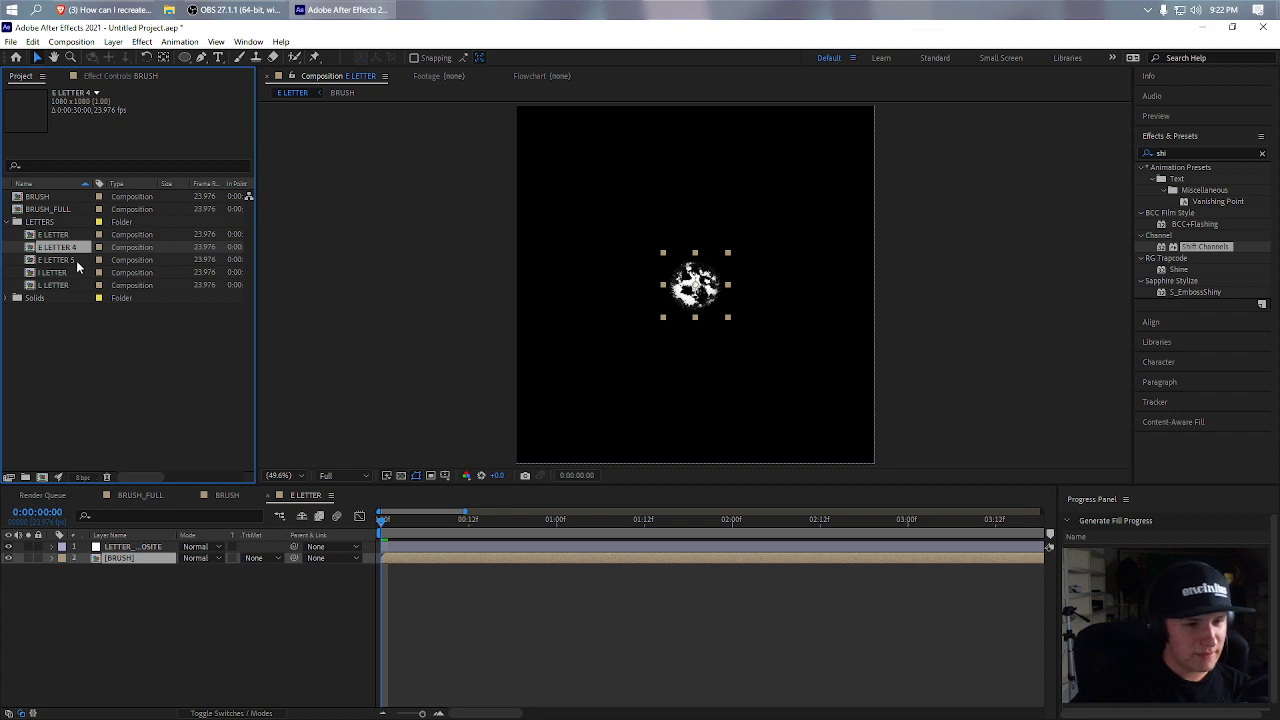
pyautogui.press('Return')
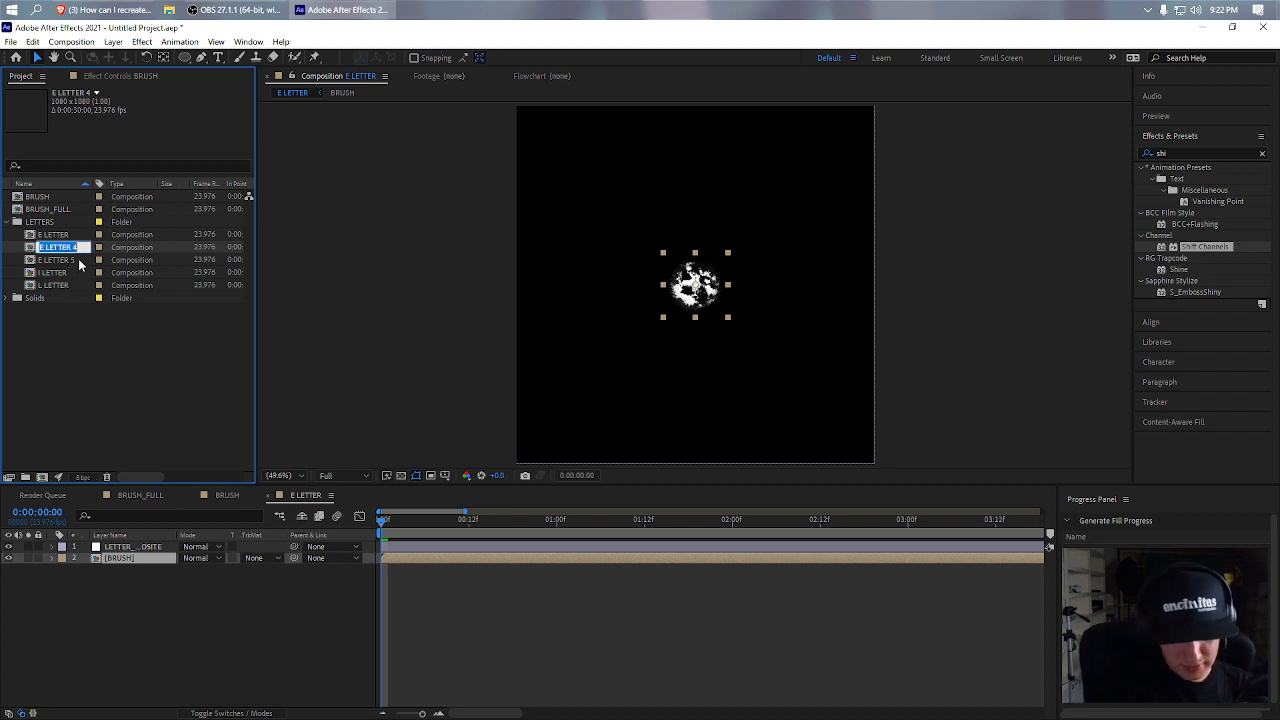
pyautogui.write('I')
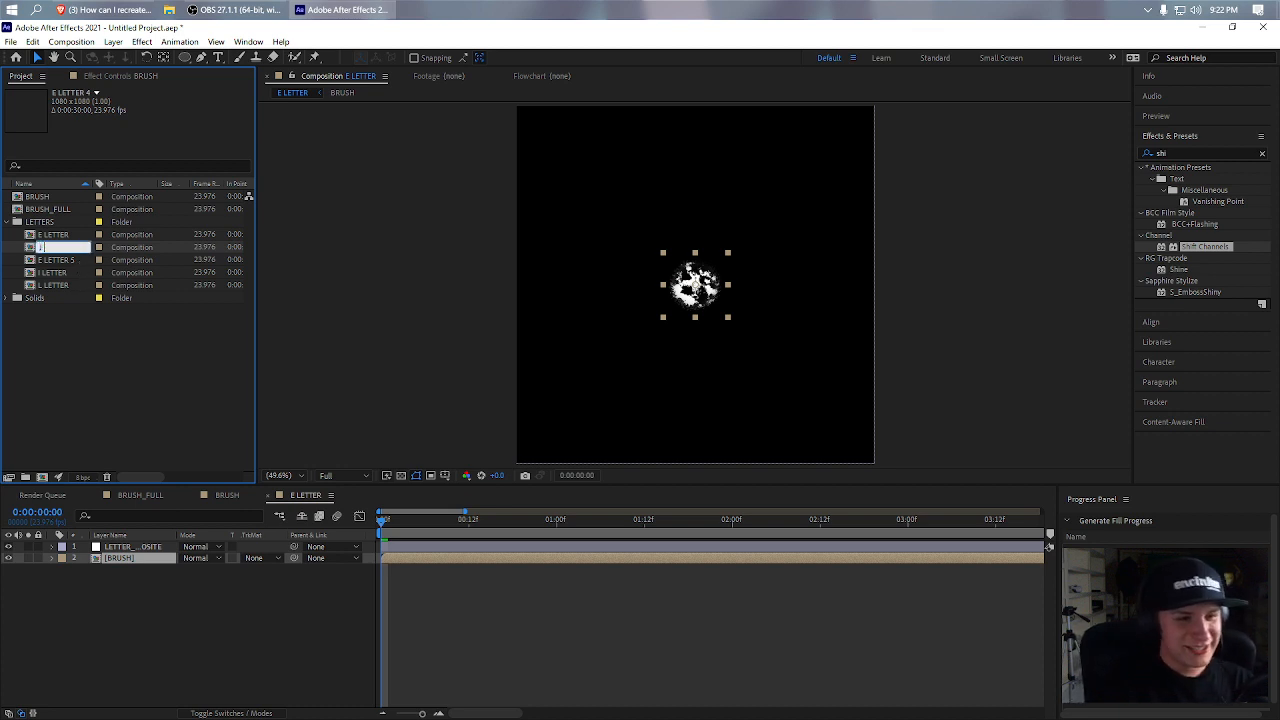
pyautogui.write(' LETTER')
pyautogui.press('Return')
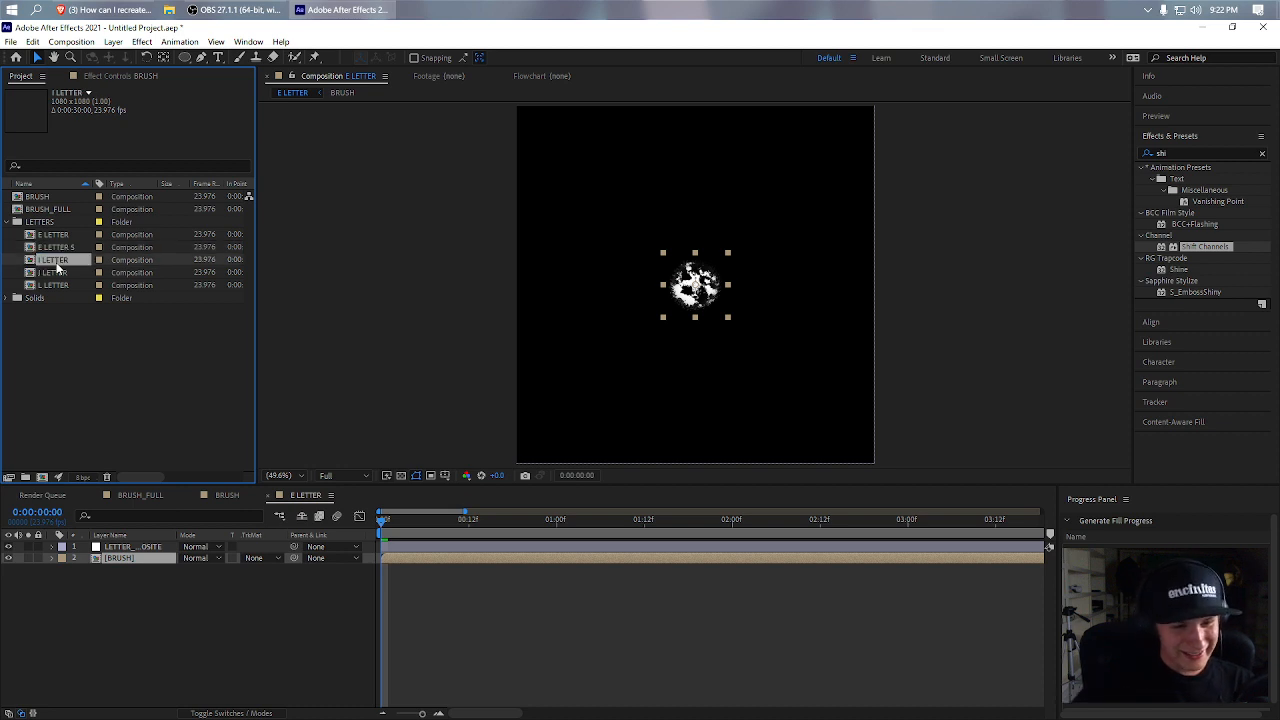
# - Rename the E LETTER 5 composition as A LETTER
pyautogui.click(46, 249)
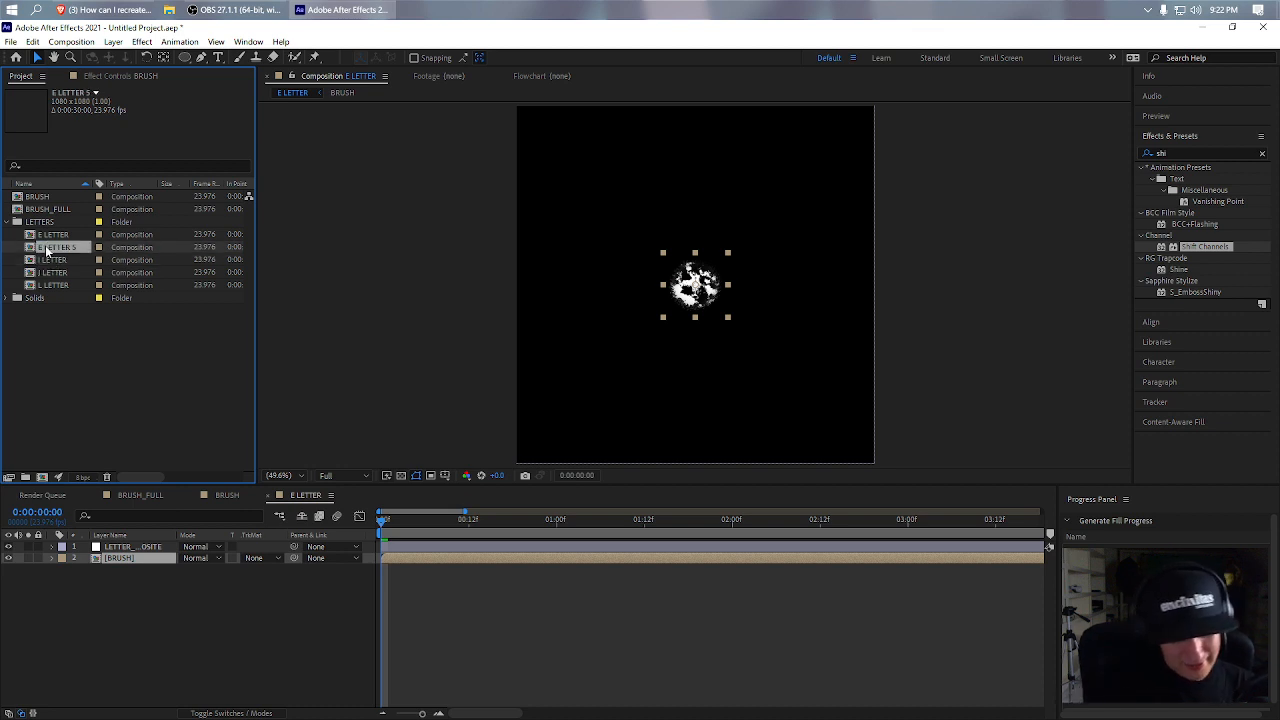
pyautogui.press('Return')
pyautogui.press('BackSpace')
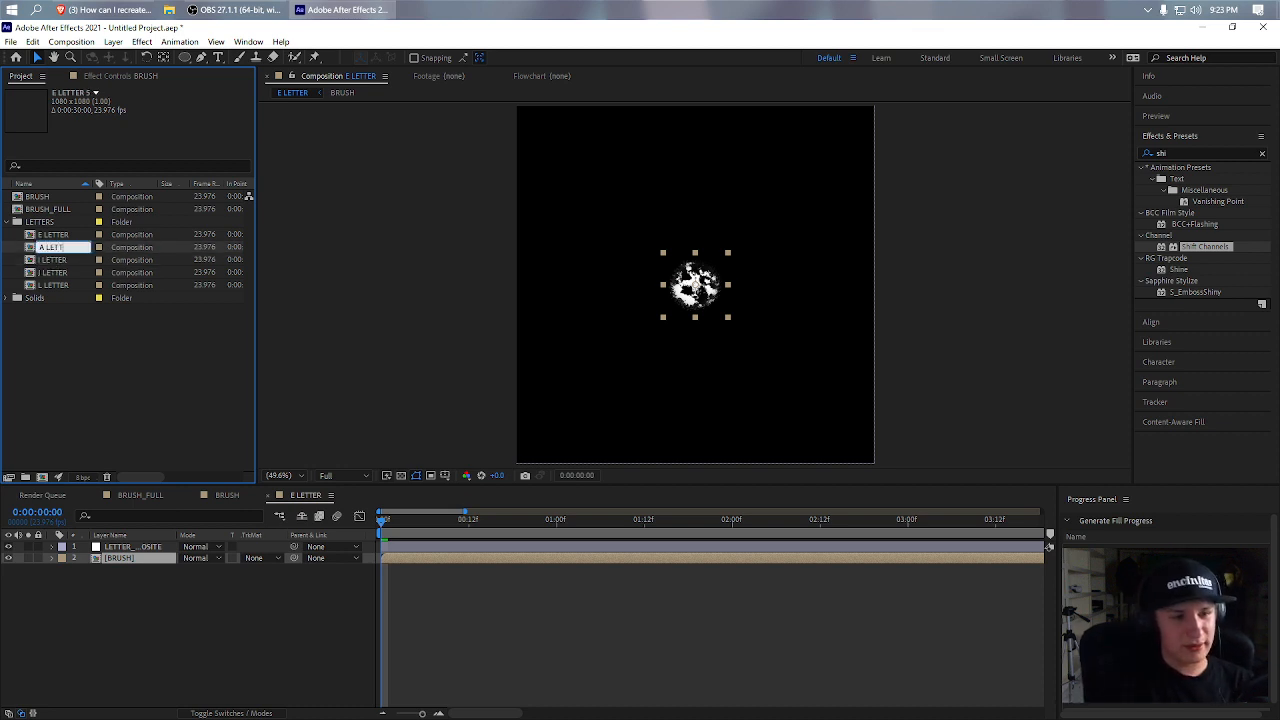
pyautogui.click(100, 309)
# - Add another copy of the E LETTER composition to the LETTERS folder and name it H LETTER
pyautogui.click(63, 220)
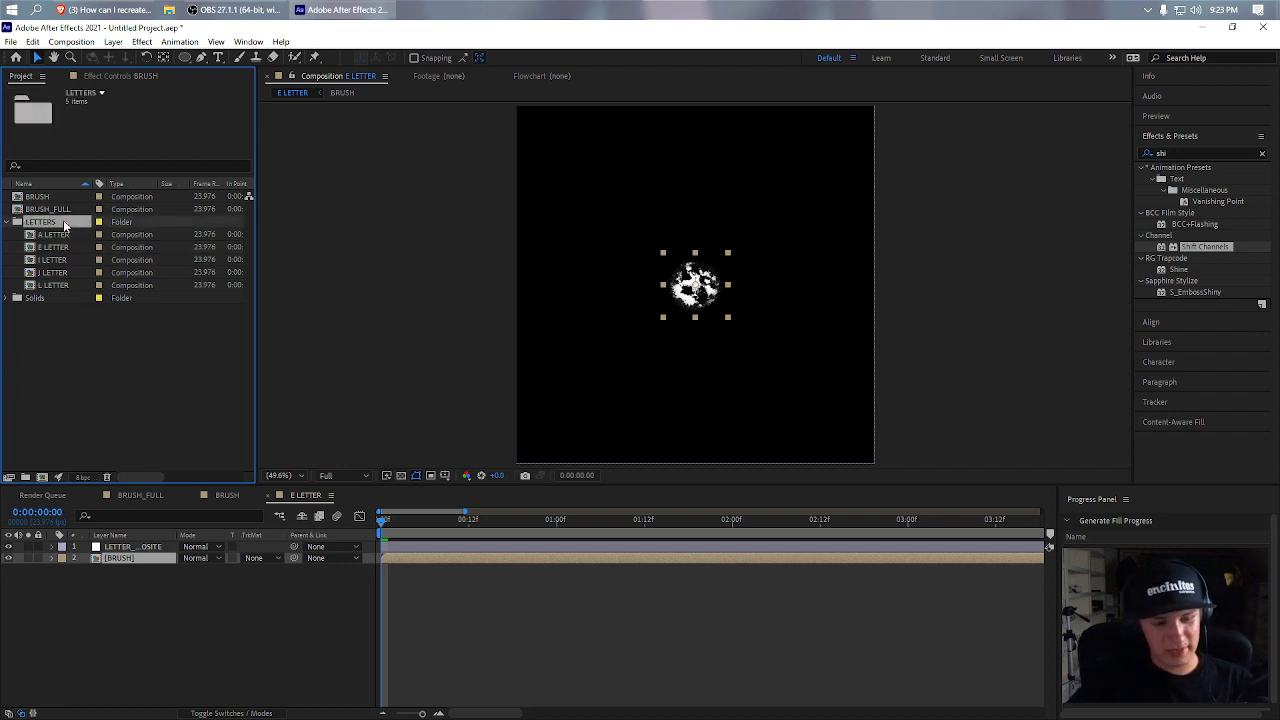
pyautogui.hotkey('ctrl', 'v')
pyautogui.press('Return')
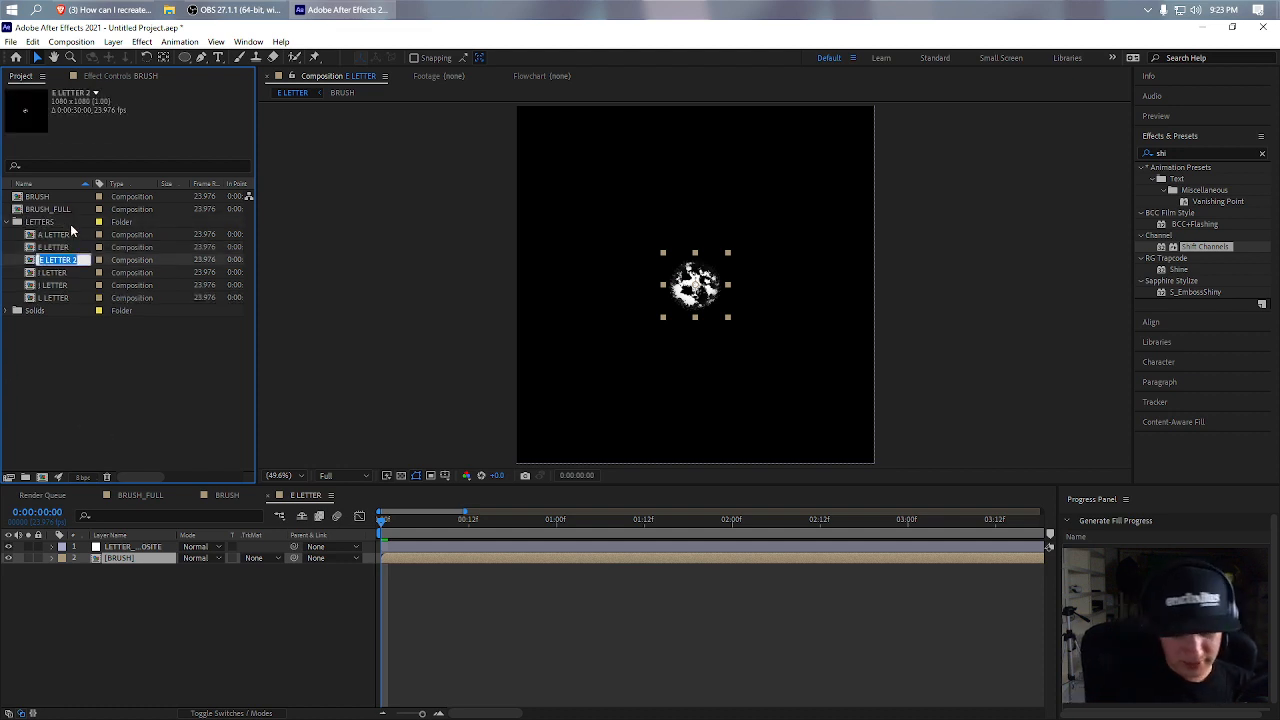
pyautogui.write('H LET')
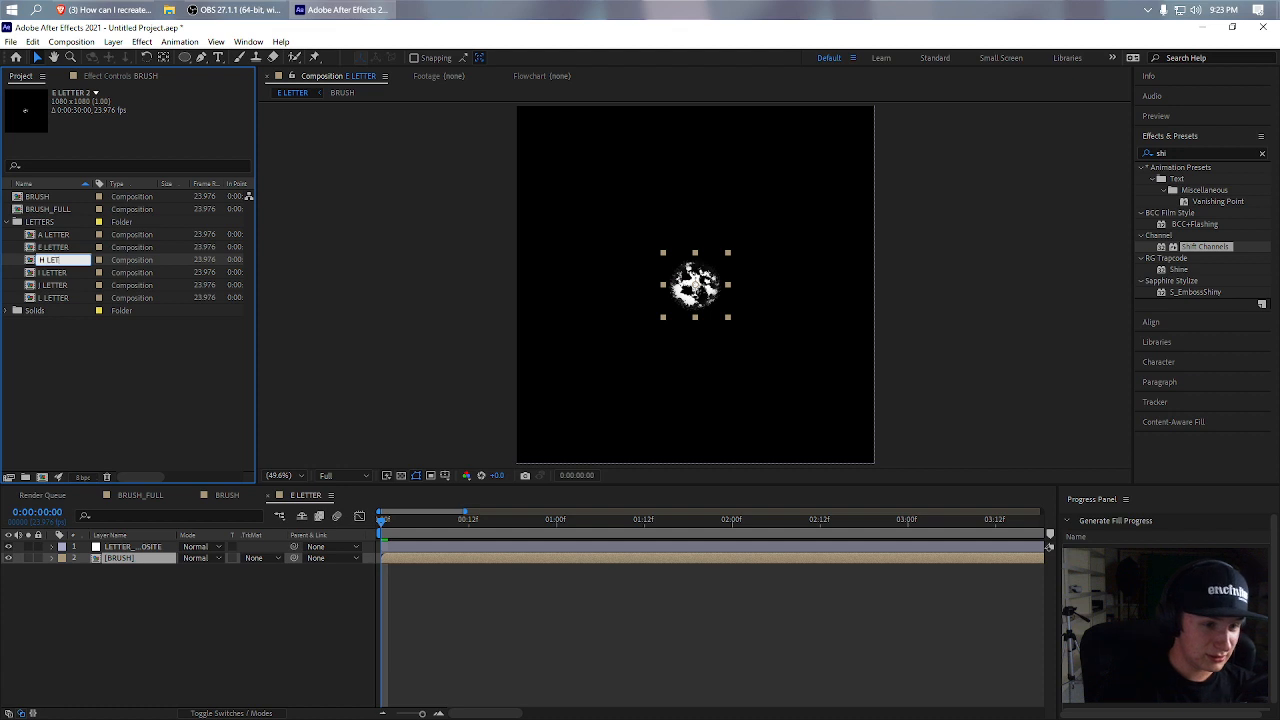
pyautogui.write('TER')
pyautogui.click(68, 334)
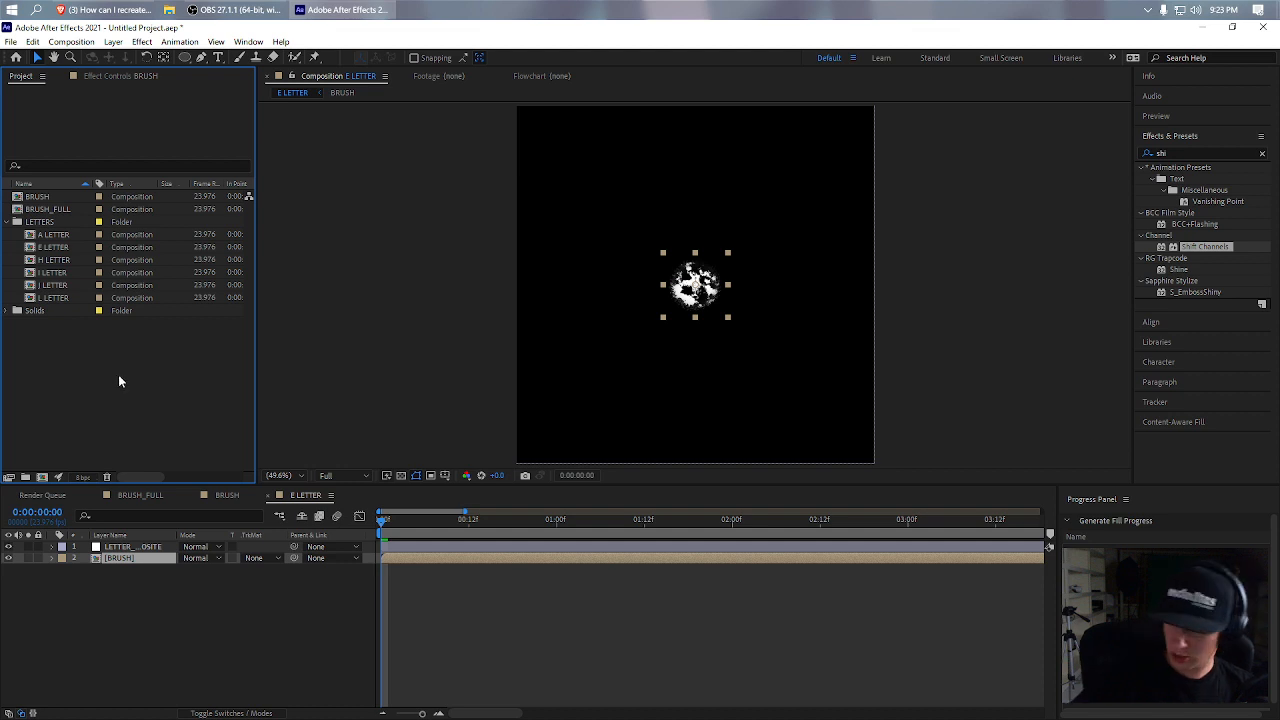
# - Place the BRUSH layer near the upper right of the E LETTER frame, at about 757.6, 217.6, and start position keyframing at 0:00
pyautogui.click(144, 595)
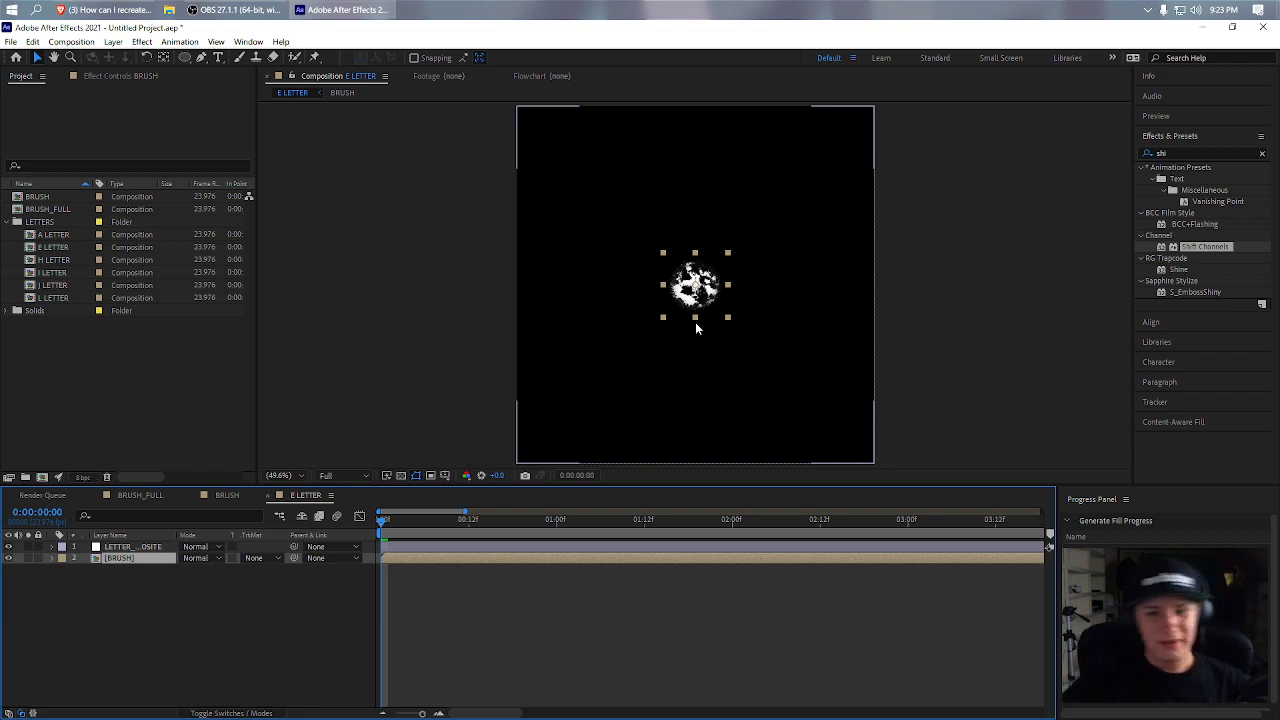
pyautogui.moveTo(696, 323)
pyautogui.mouseDown()
pyautogui.moveTo(610, 250)
pyautogui.moveTo(777, 229)
pyautogui.moveTo(785, 199)
pyautogui.moveTo(777, 211)
pyautogui.mouseUp()
pyautogui.press('p')
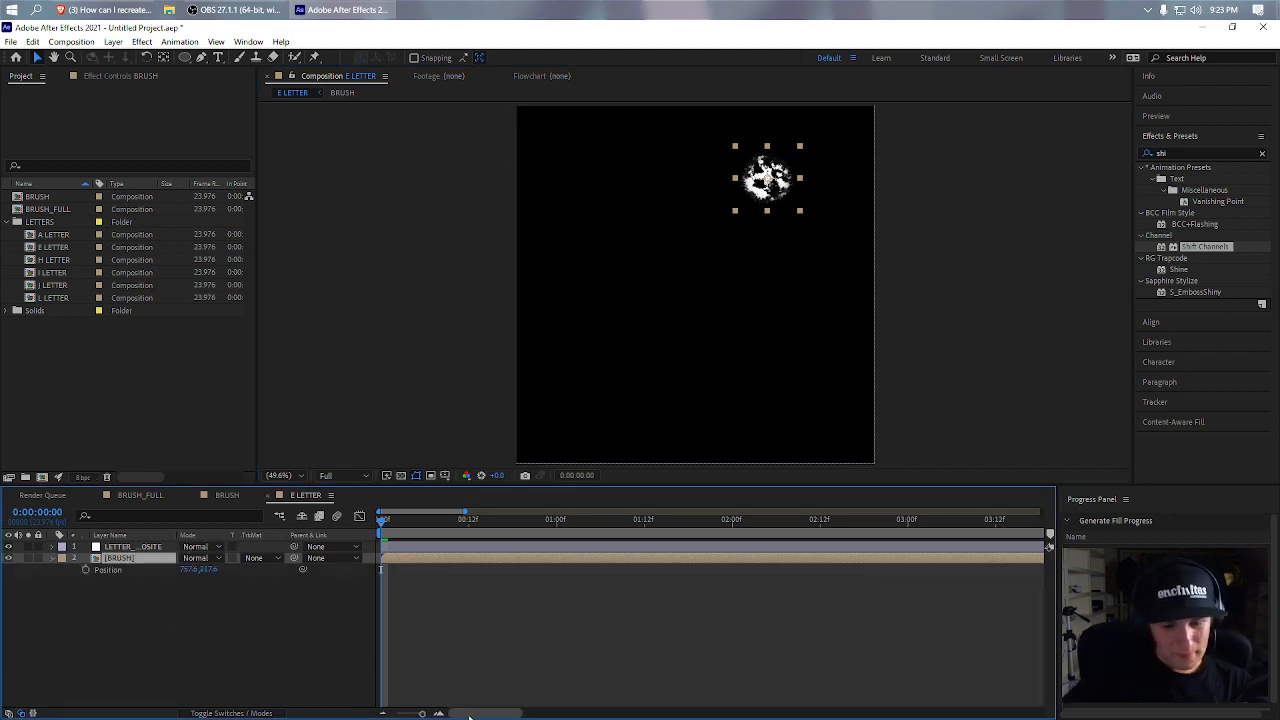
pyautogui.moveTo(422, 714); pyautogui.dragTo(474, 716)
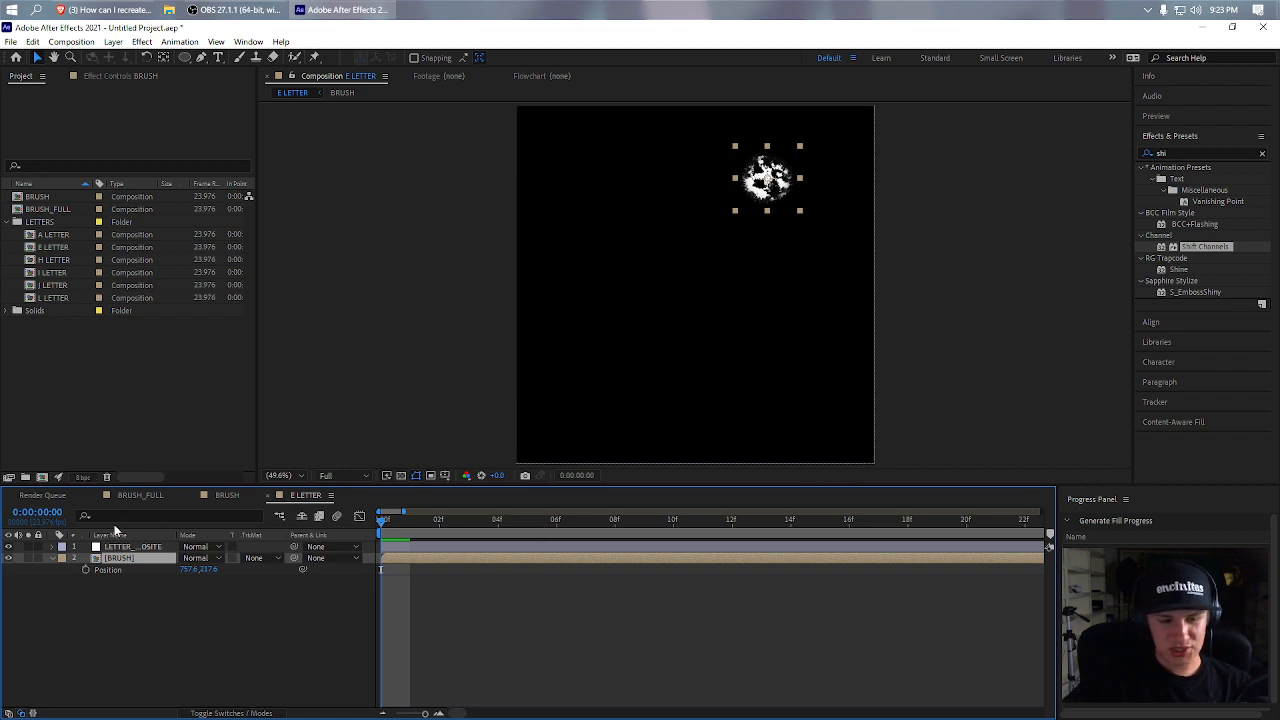
pyautogui.click(85, 569)
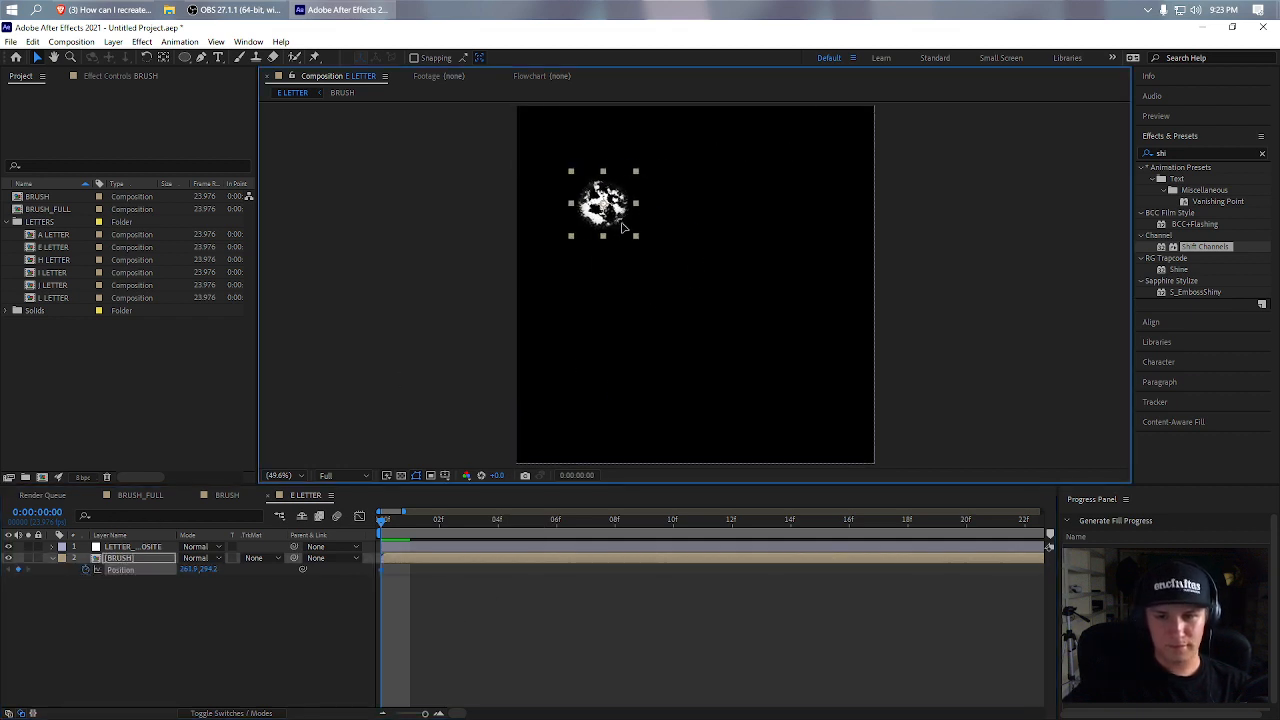
# - Keyframe the BRUSH position at the upper left on frame 4, lower left on frame 10 and lower right on frame 14, forming a C-shaped stroke
pyautogui.moveTo(396, 526); pyautogui.dragTo(498, 531)
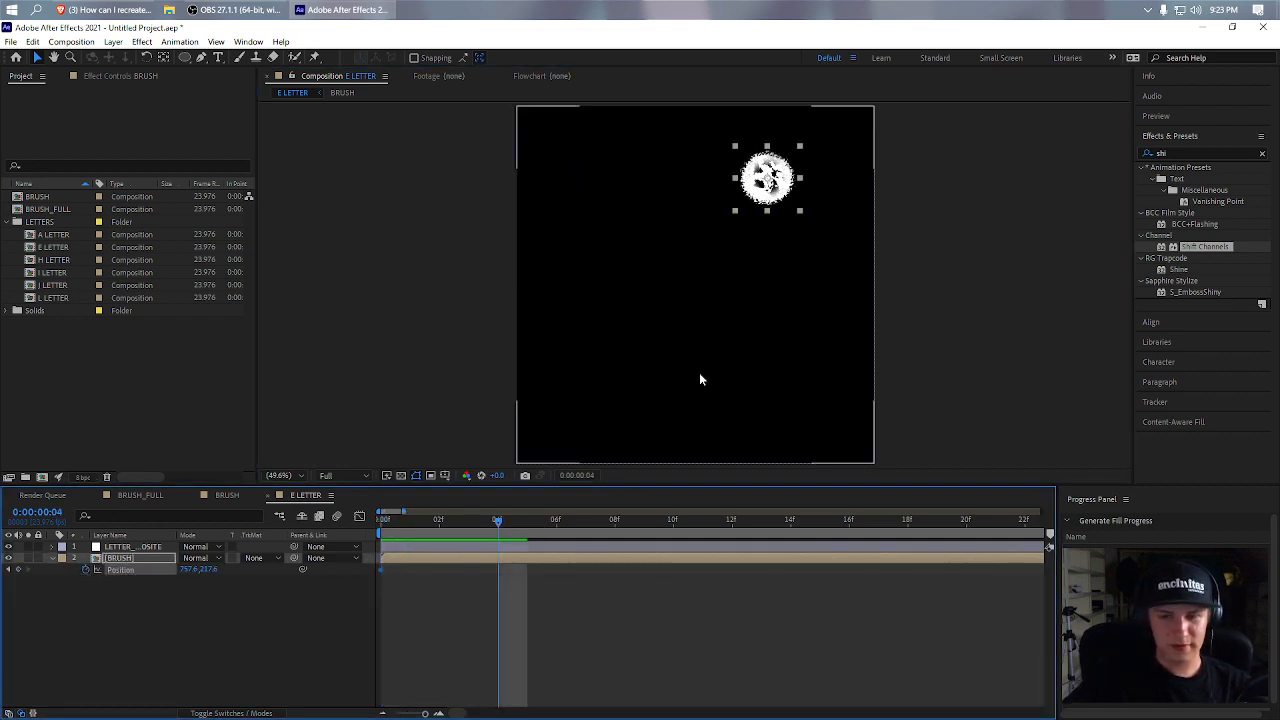
pyautogui.moveTo(786, 197); pyautogui.dragTo(639, 208)
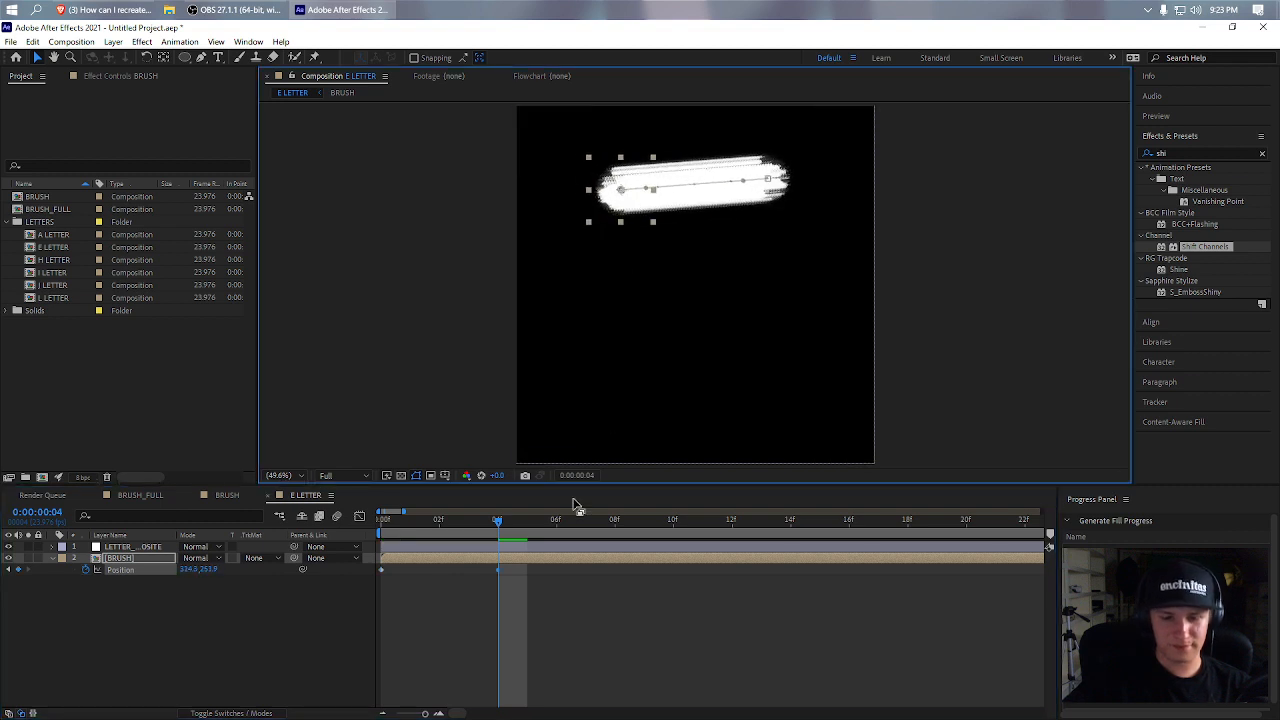
pyautogui.click(531, 521)
pyautogui.moveTo(531, 521); pyautogui.dragTo(671, 528)
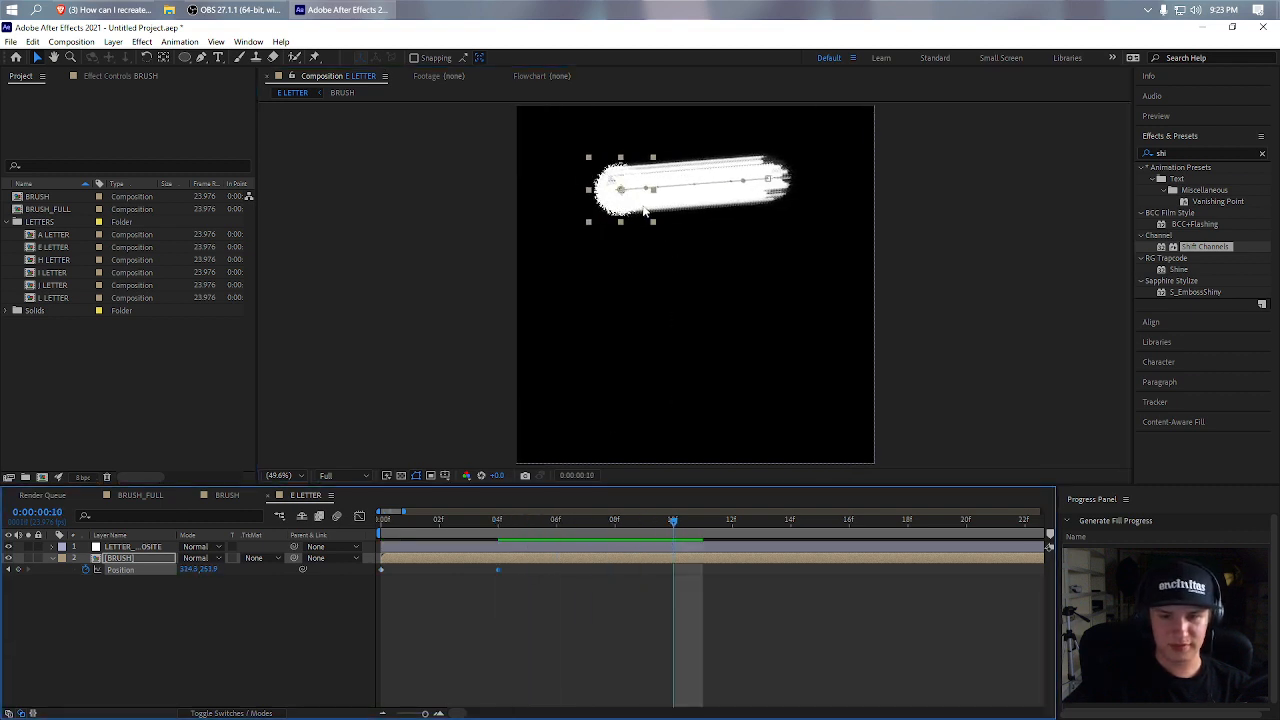
pyautogui.moveTo(643, 210)
pyautogui.mouseDown()
pyautogui.moveTo(657, 420)
pyautogui.moveTo(656, 397)
pyautogui.mouseUp()
pyautogui.moveTo(721, 512)
pyautogui.mouseDown()
pyautogui.moveTo(730, 537)
pyautogui.moveTo(790, 530)
pyautogui.mouseUp()
pyautogui.moveTo(628, 370); pyautogui.dragTo(768, 388)
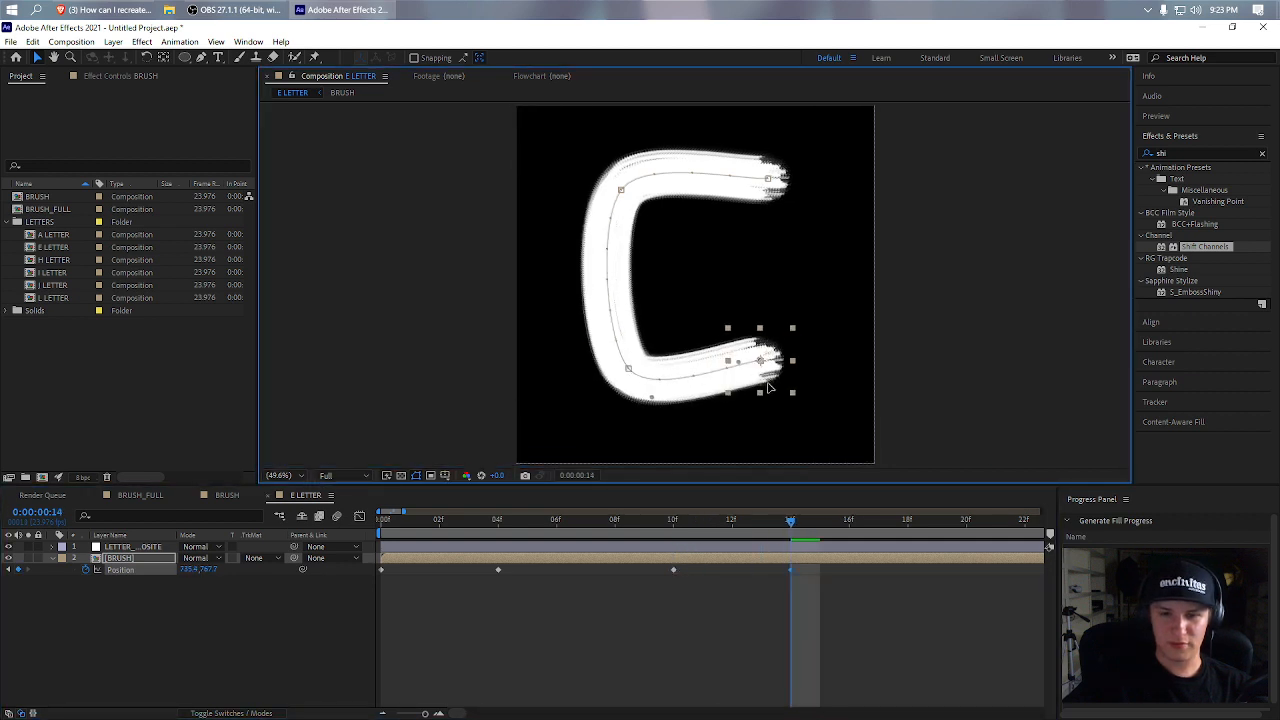
# - Scrub and play back the C-shaped stroke from the start, examining its shape, edges and speed
pyautogui.moveTo(503, 522)
pyautogui.mouseDown()
pyautogui.moveTo(382, 522)
pyautogui.moveTo(790, 527)
pyautogui.mouseUp()
pyautogui.press('space')
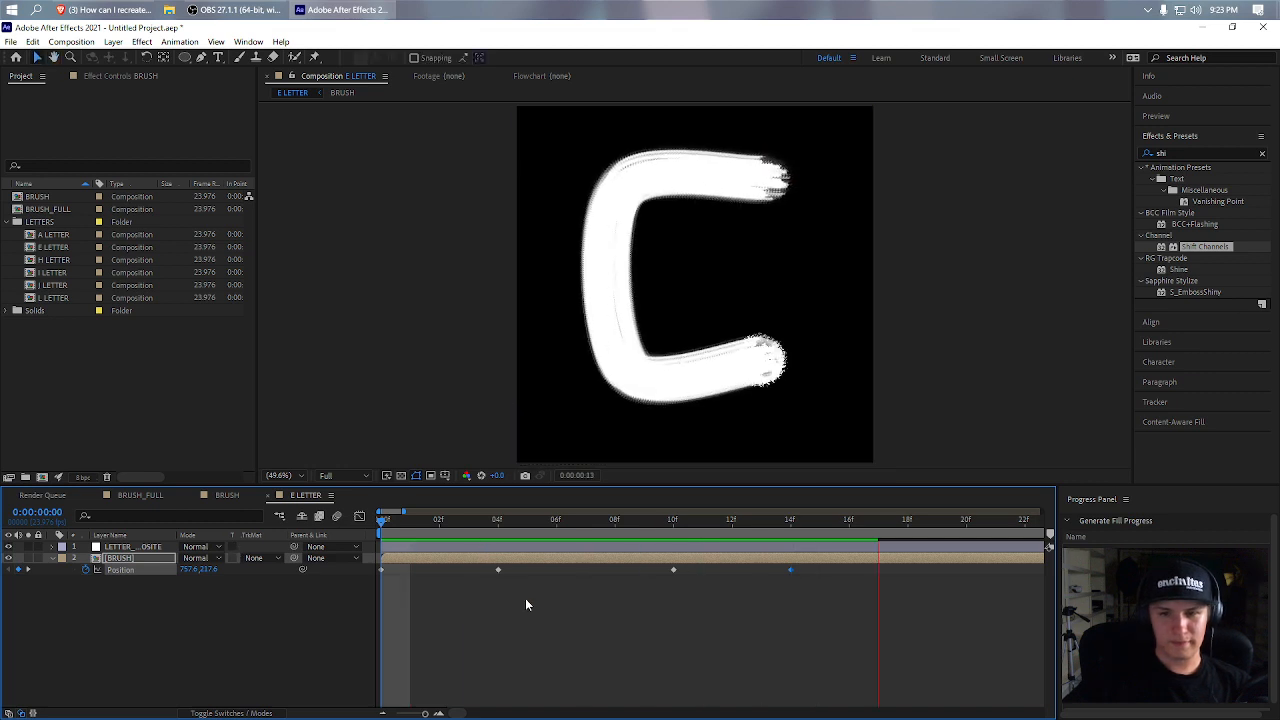
pyautogui.press('space')
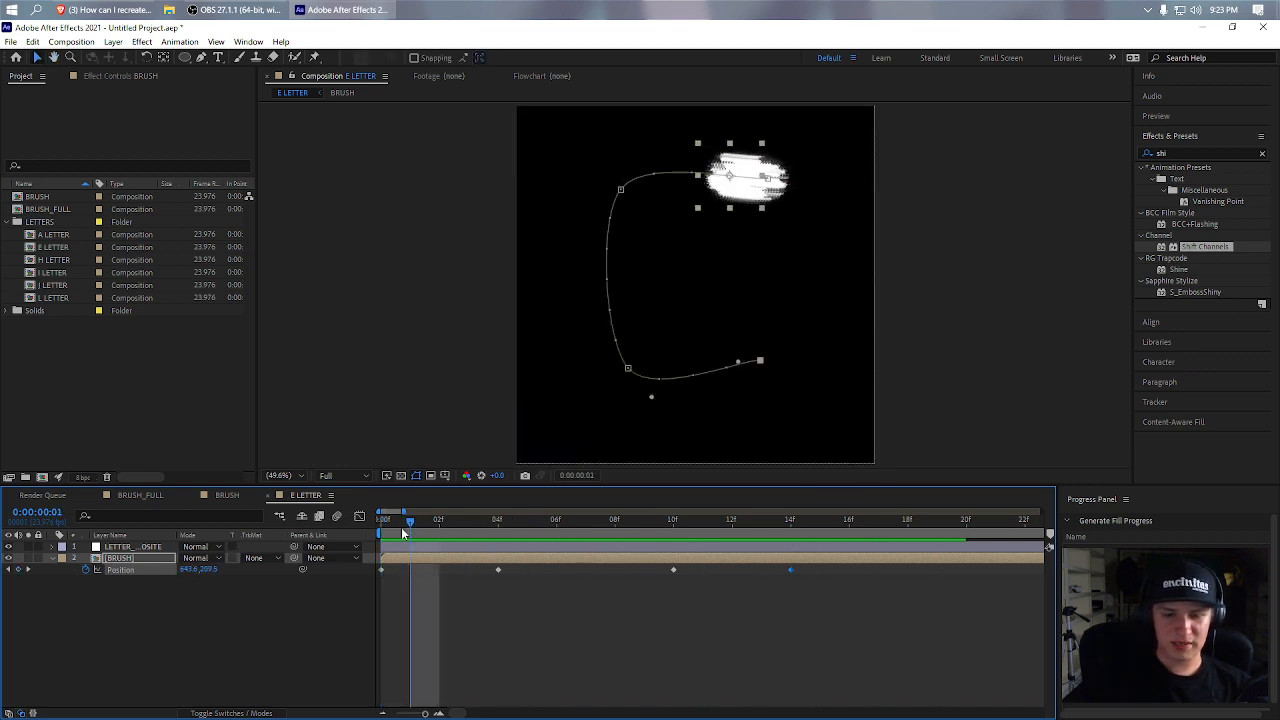
pyautogui.moveTo(426, 527); pyautogui.dragTo(733, 527)
pyautogui.scroll(3, 809, 186)
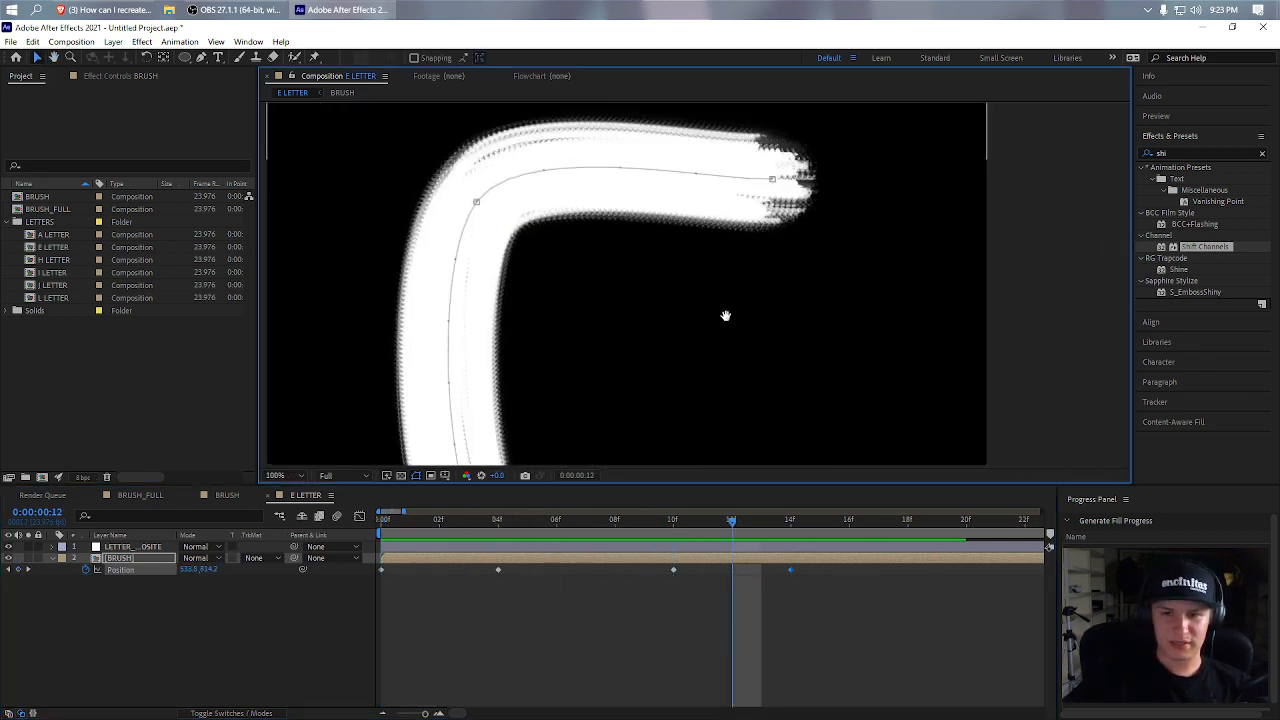
pyautogui.moveTo(523, 522)
pyautogui.mouseDown()
pyautogui.moveTo(832, 547)
pyautogui.moveTo(303, 551)
pyautogui.mouseUp()
pyautogui.scroll(-2, 625, 354)
pyautogui.moveTo(621, 376); pyautogui.dragTo(628, 343)
pyautogui.scroll(1, 627, 343)
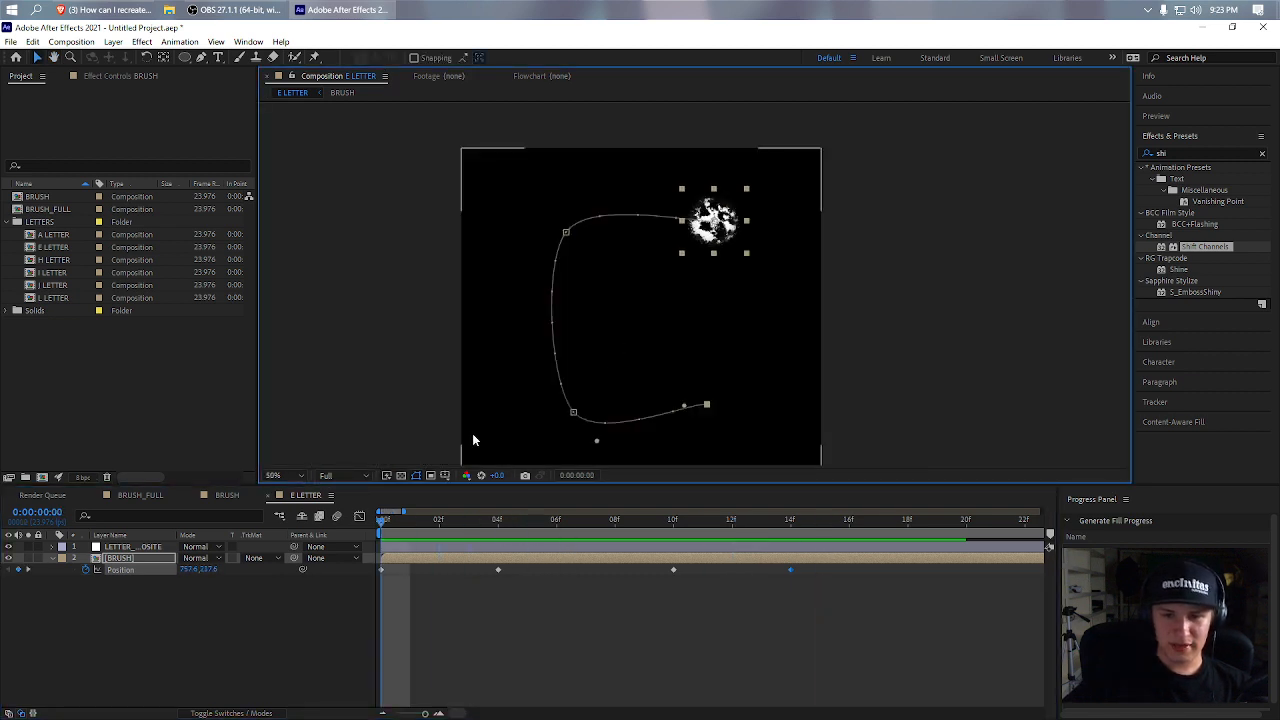
pyautogui.click(287, 476)
pyautogui.click(309, 253)
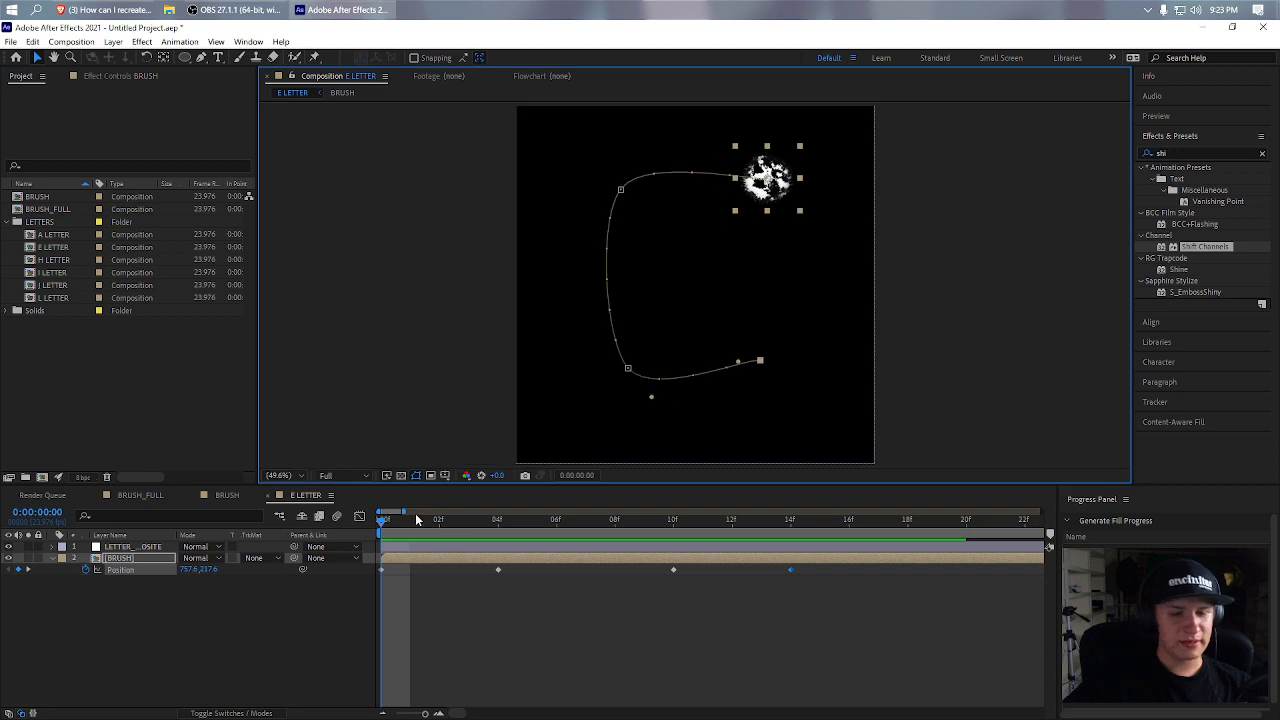
pyautogui.press('space')
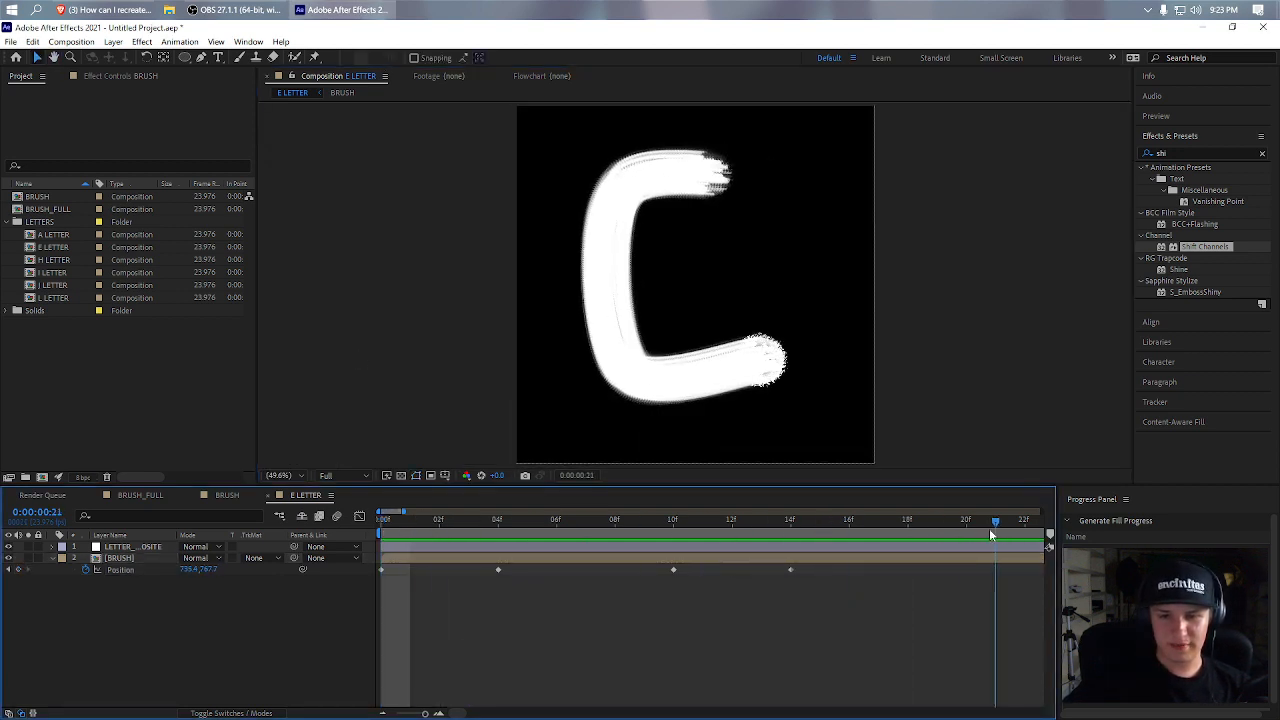
# - Retime the last three BRUSH position keyframes to frames 3, 8 and 10, and play back the stroke
pyautogui.moveTo(498, 569)
pyautogui.mouseDown()
pyautogui.moveTo(440, 571)
pyautogui.moveTo(468, 572)
pyautogui.mouseUp()
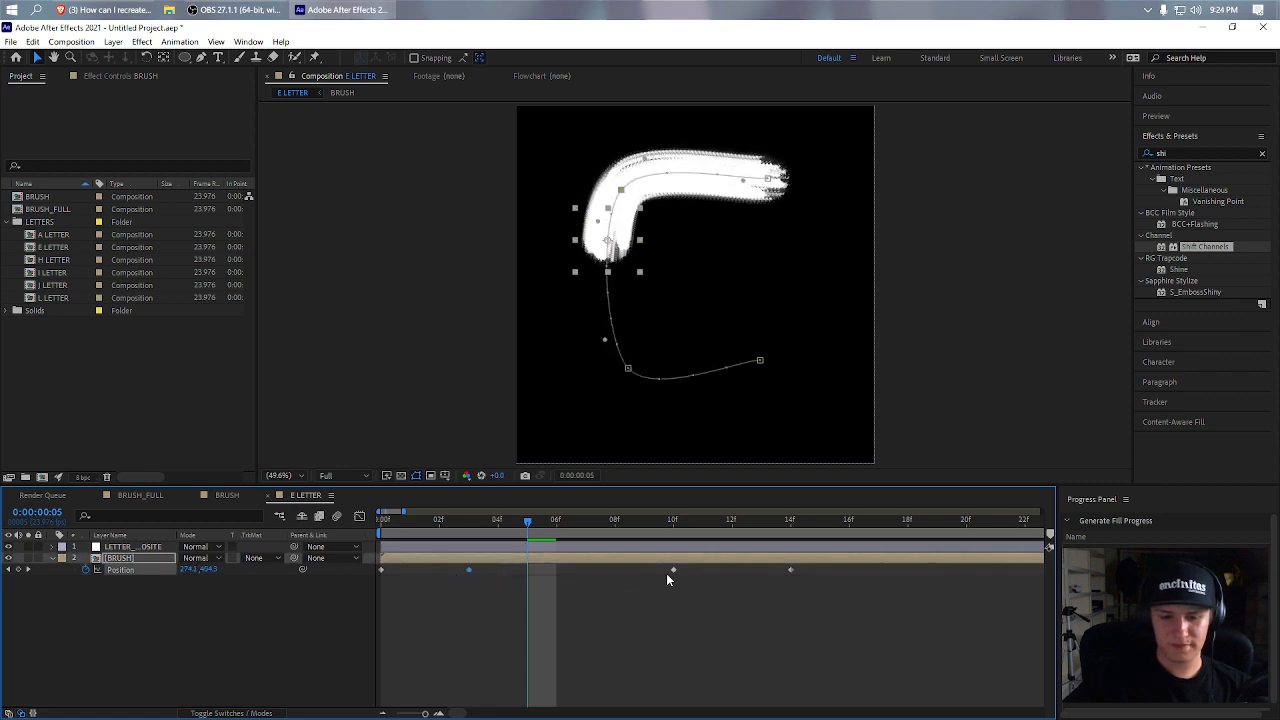
pyautogui.moveTo(671, 570)
pyautogui.mouseDown()
pyautogui.moveTo(614, 572)
pyautogui.moveTo(673, 578)
pyautogui.mouseUp()
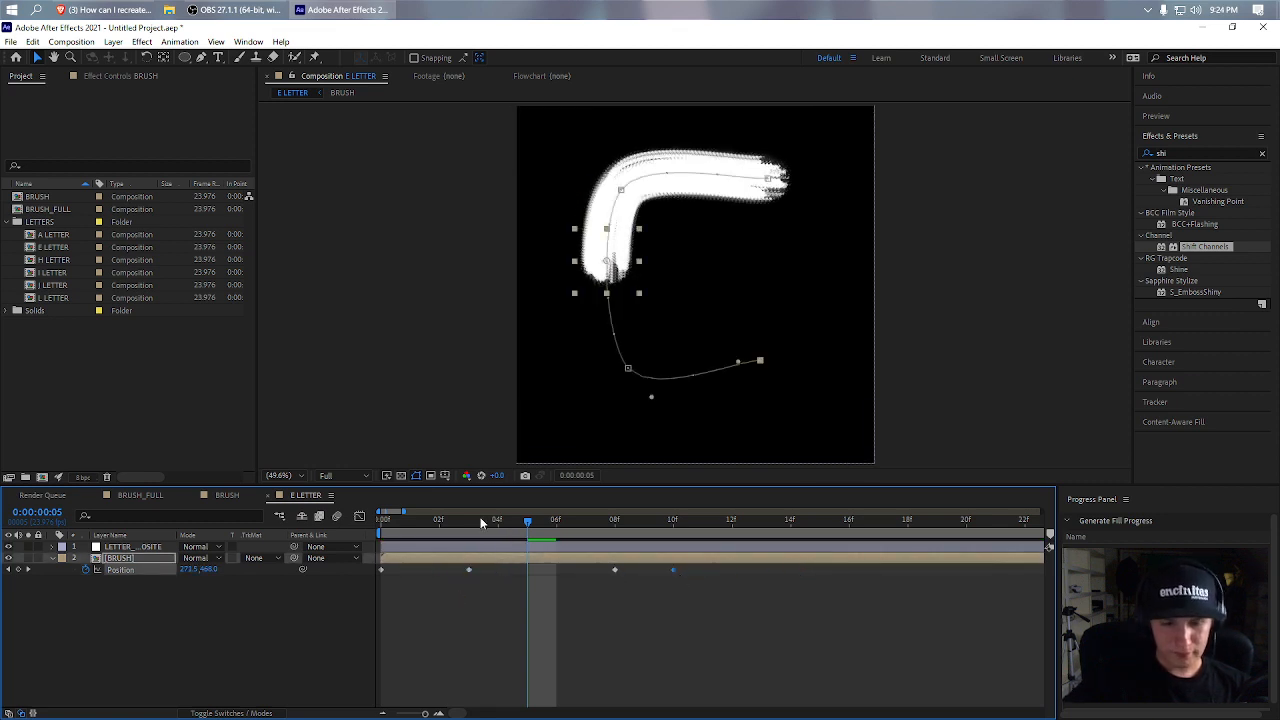
pyautogui.press('space')
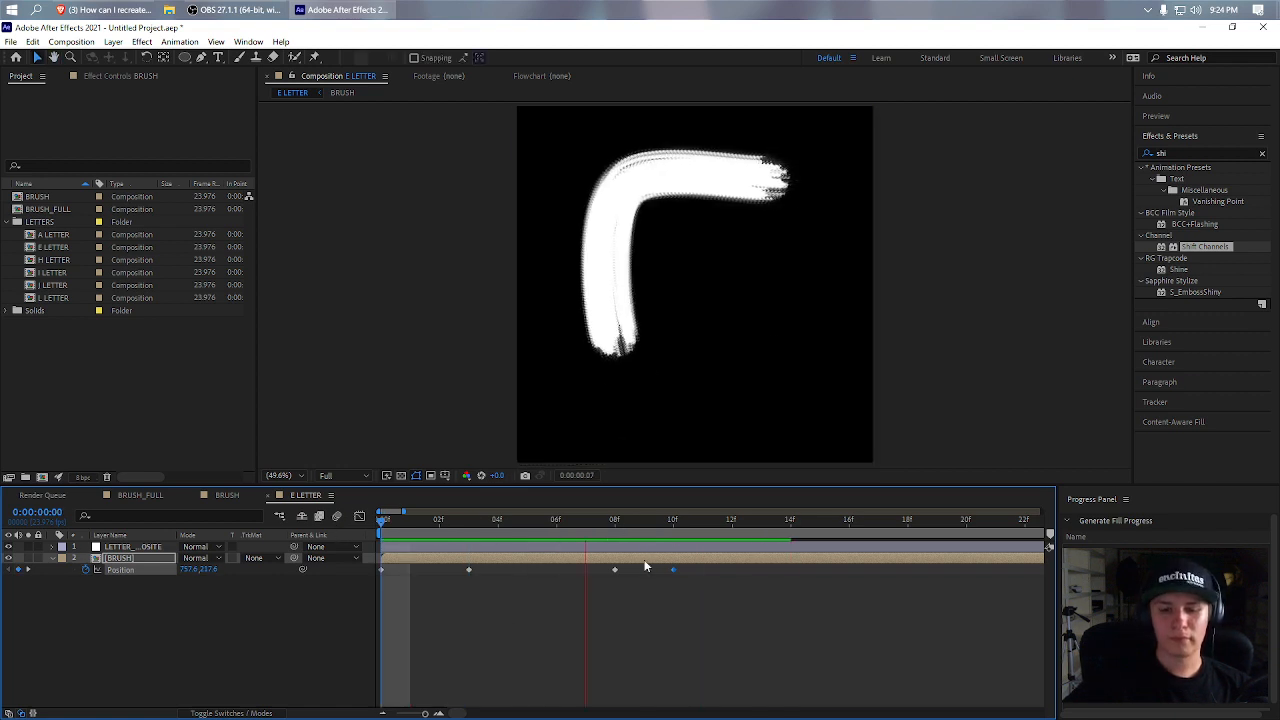
pyautogui.click(673, 520)
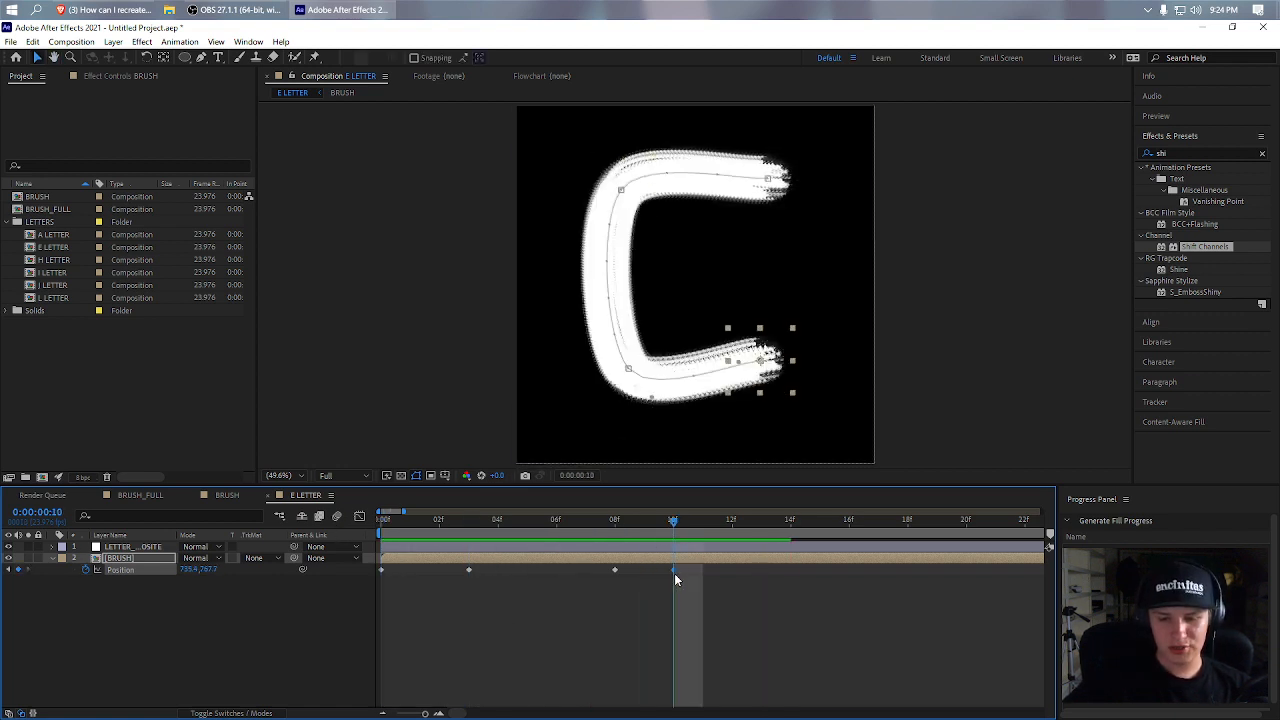
# - Move the last BRUSH position keyframe to frame 12 and reshape the speed graph so movement eases down to zero at frames 8 and 12
pyautogui.moveTo(675, 573); pyautogui.dragTo(733, 577)
pyautogui.click(360, 517)
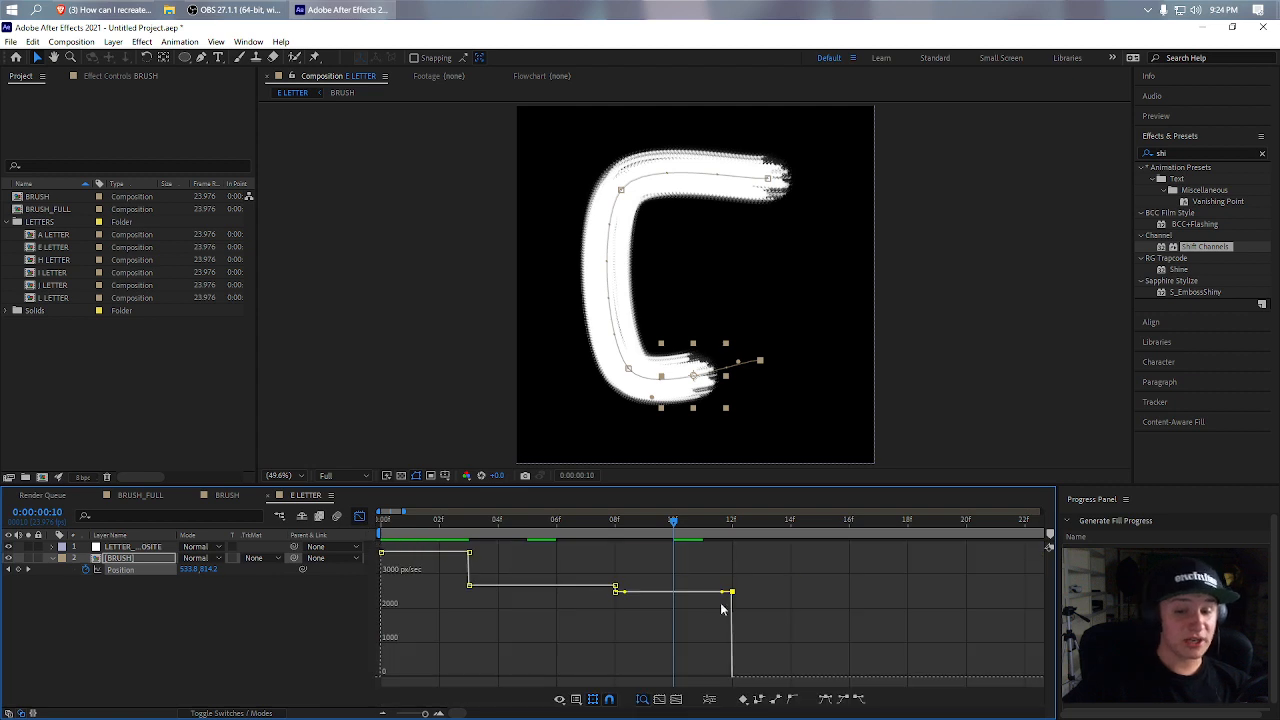
pyautogui.click(731, 593)
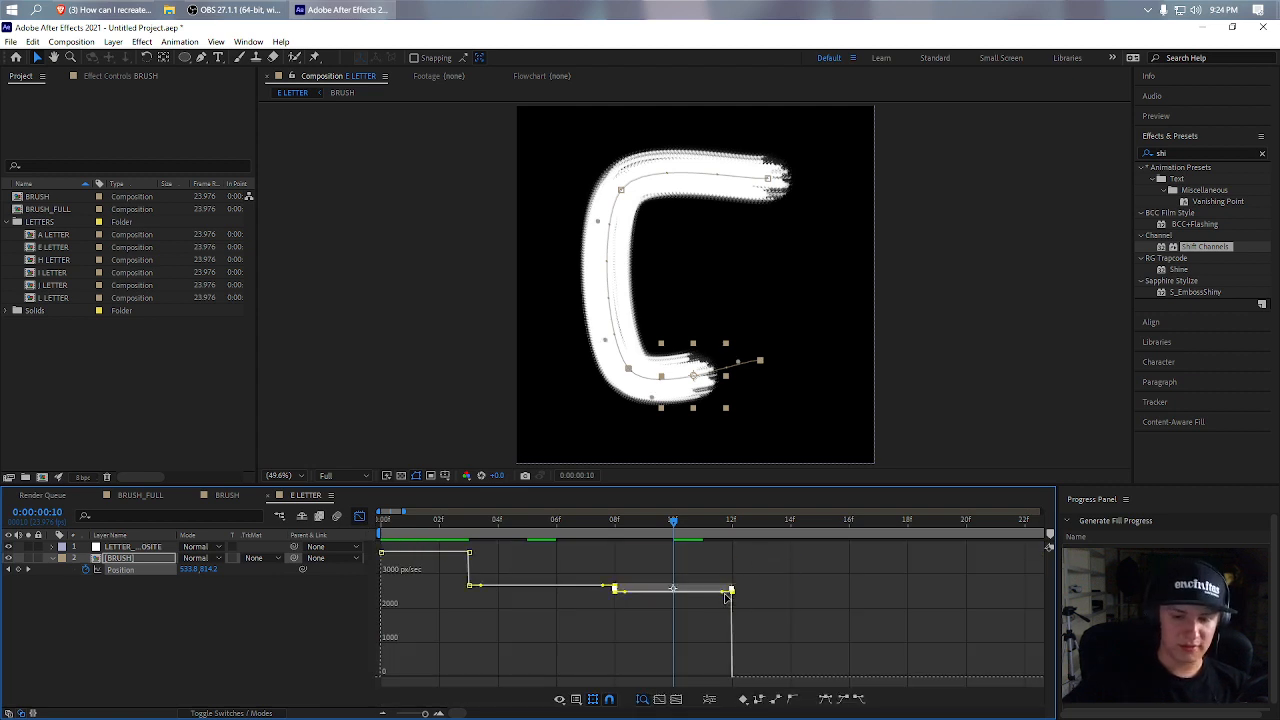
pyautogui.moveTo(724, 592); pyautogui.dragTo(690, 675)
pyautogui.hotkey('ctrl', 'z')
pyautogui.click(782, 588)
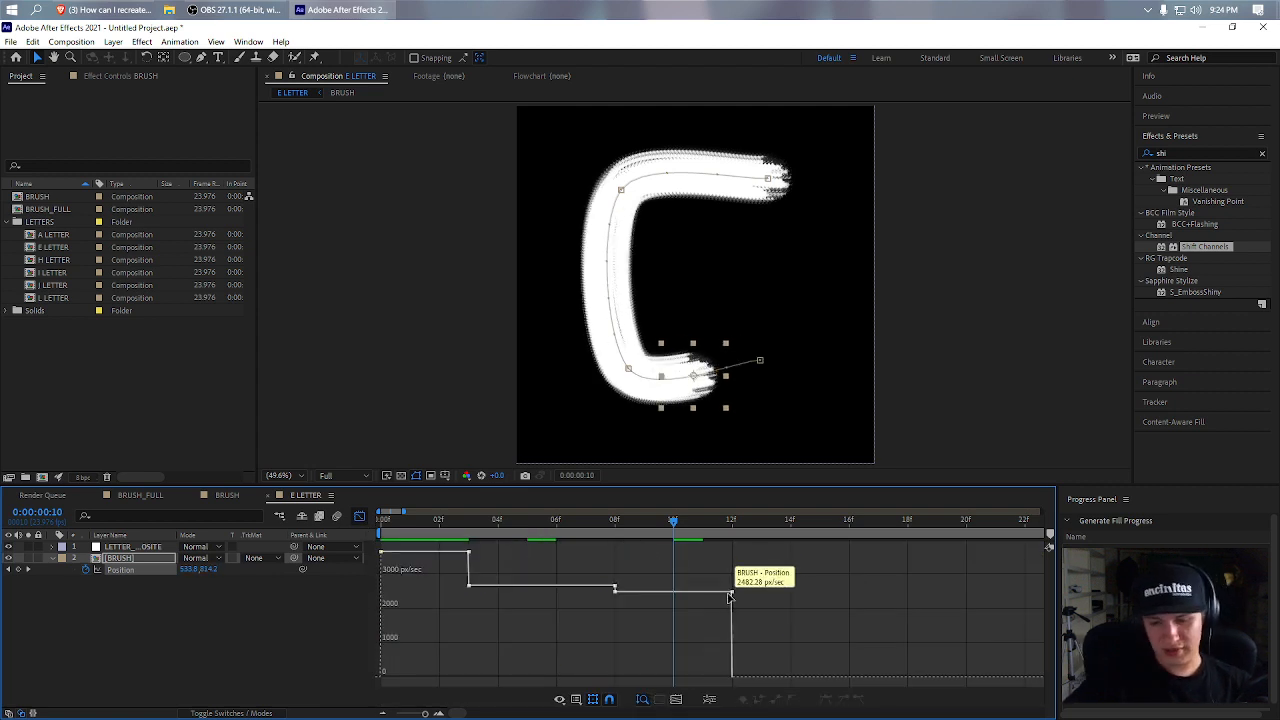
pyautogui.click(729, 594)
pyautogui.moveTo(719, 598); pyautogui.dragTo(700, 682)
pyautogui.click(647, 561)
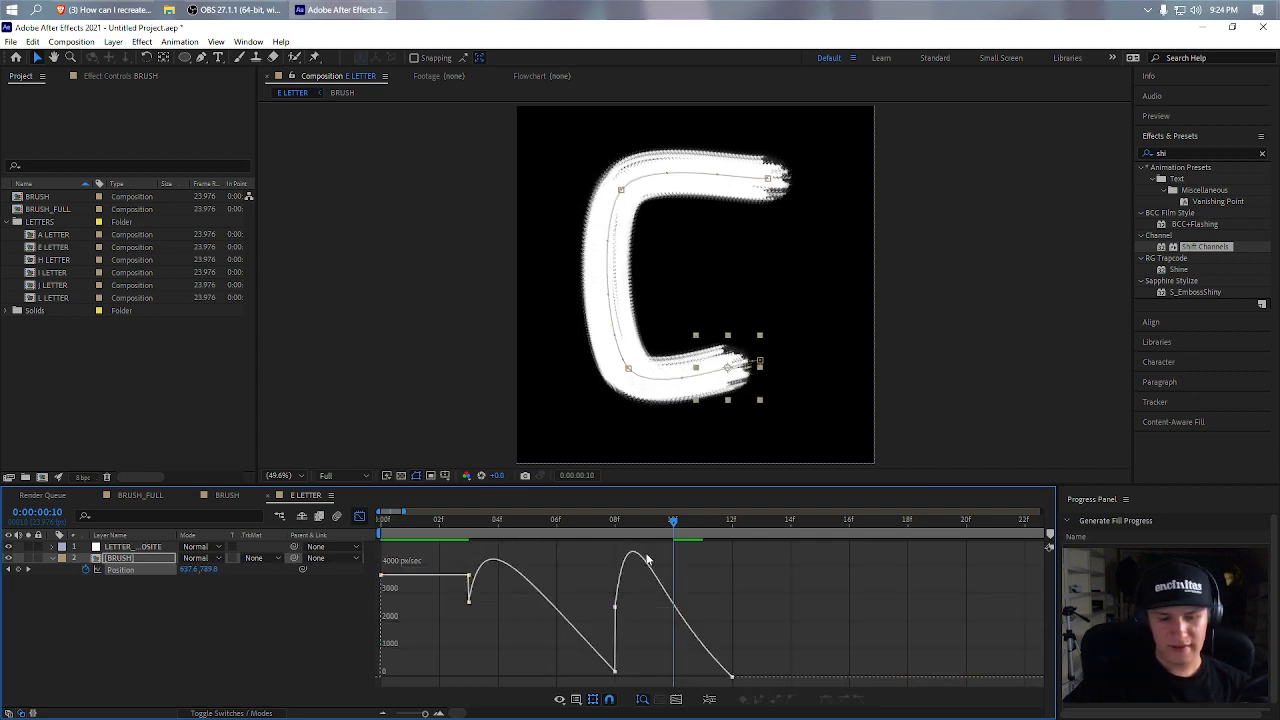
# - Play back and scrub the eased C-shaped stroke between frames 8 and 6 to check its speed
pyautogui.click(613, 535)
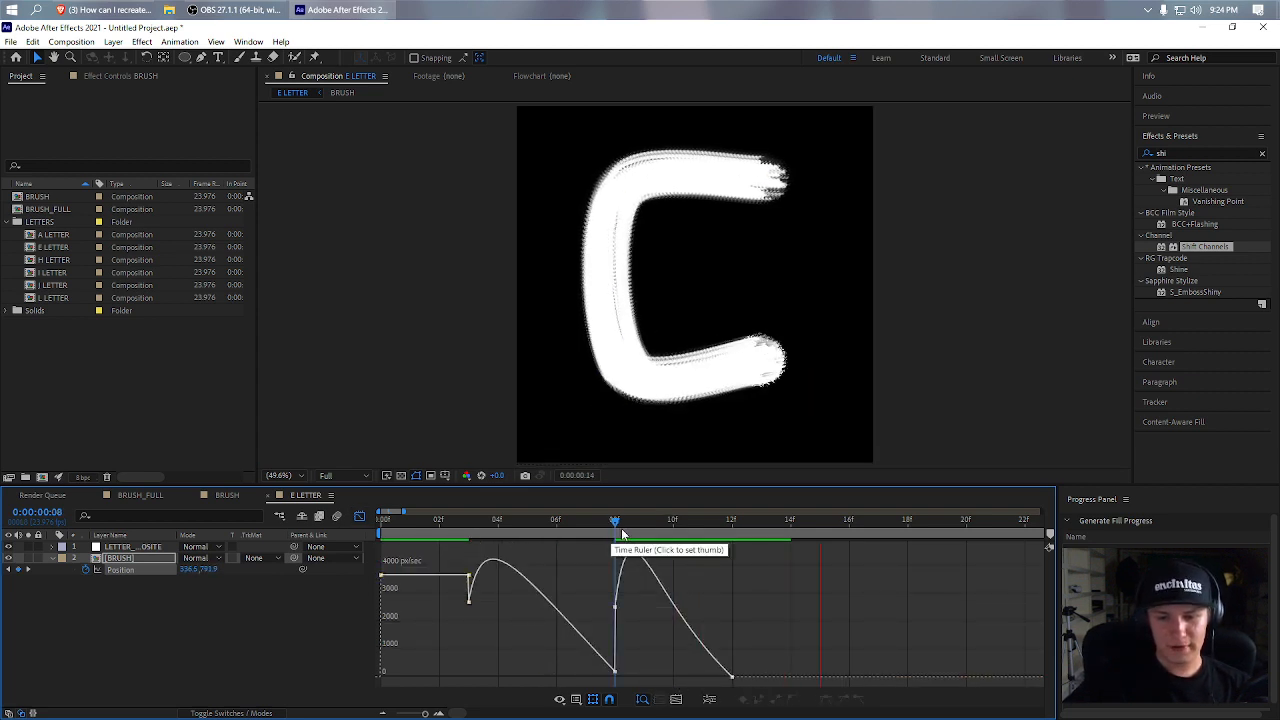
pyautogui.press('space')
pyautogui.moveTo(622, 524); pyautogui.dragTo(557, 567)
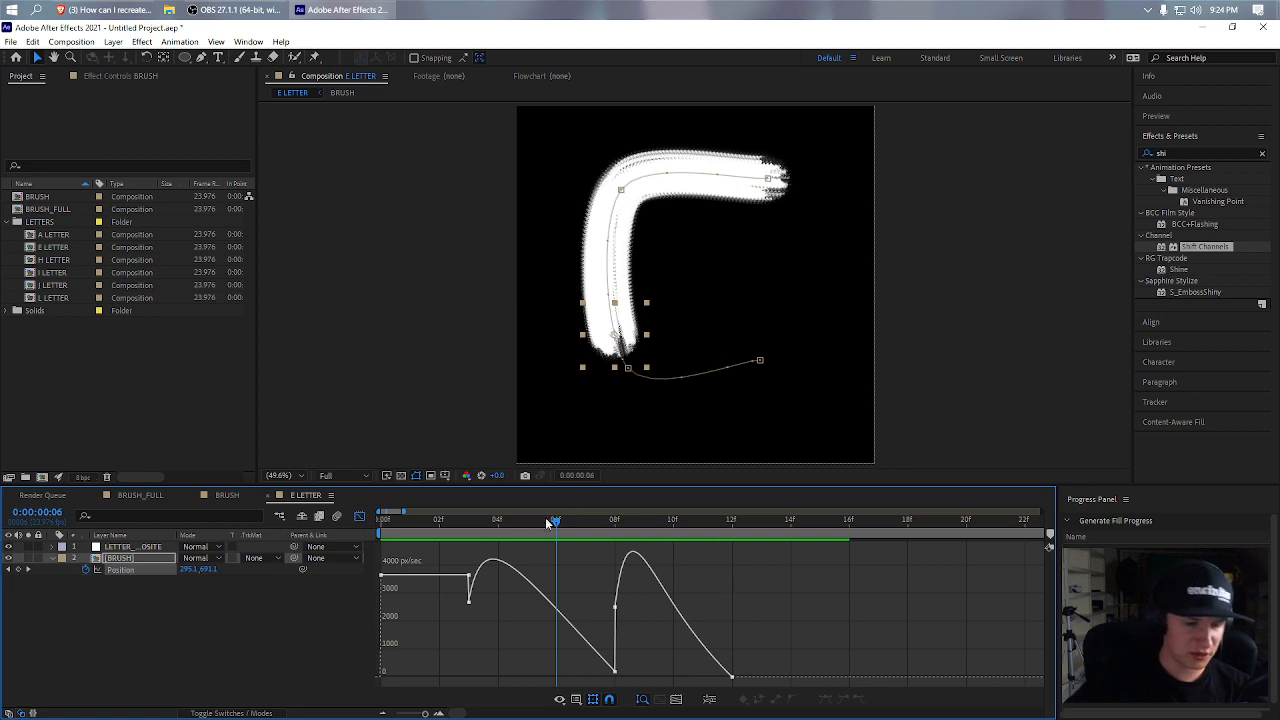
pyautogui.click(576, 700)
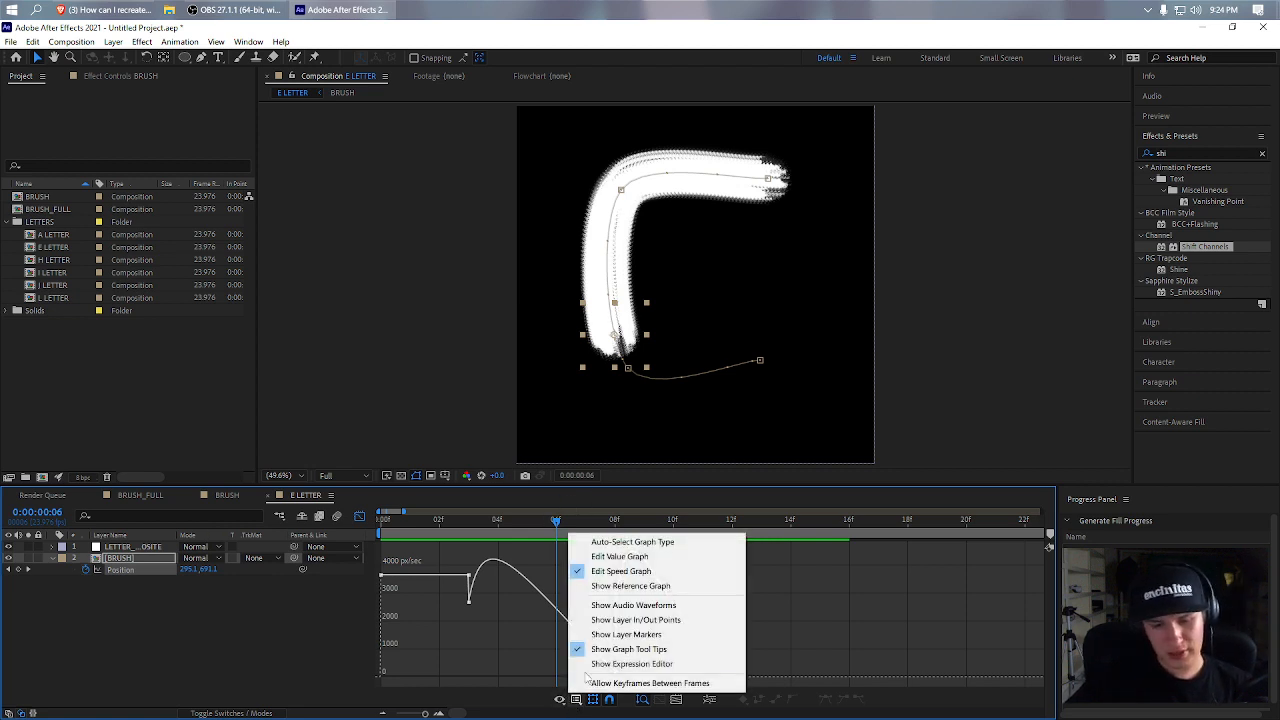
pyautogui.click(631, 585)
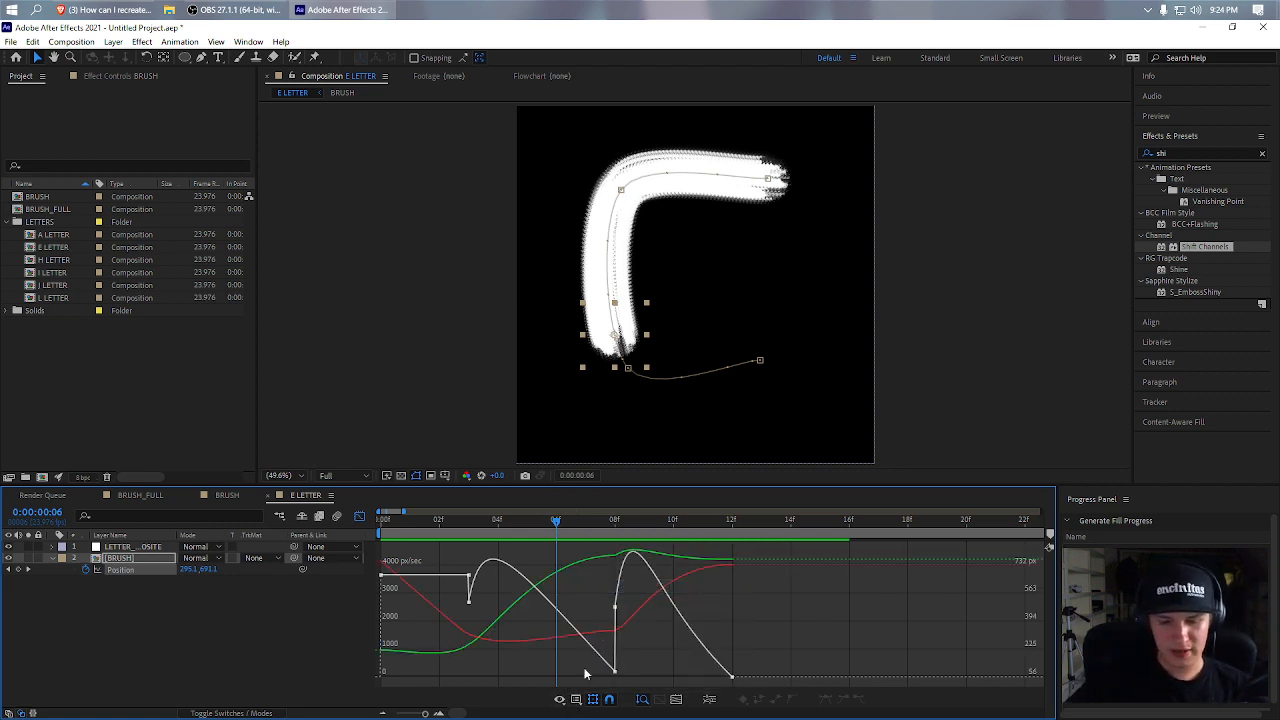
pyautogui.click(576, 700)
pyautogui.click(615, 586)
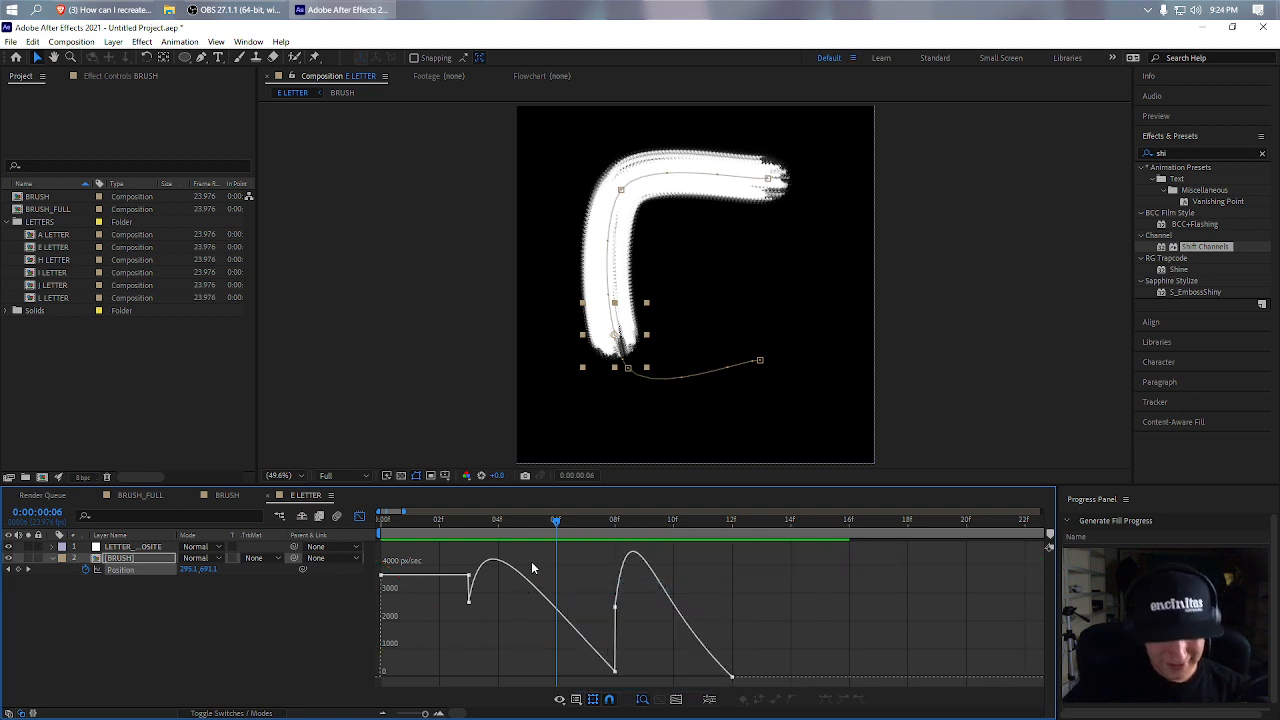
# - Return to the keyframe view and play back the whole stroke from 0:00, examining its timing and shape
pyautogui.click(360, 517)
pyautogui.moveTo(497, 525); pyautogui.dragTo(379, 528)
pyautogui.press('space')
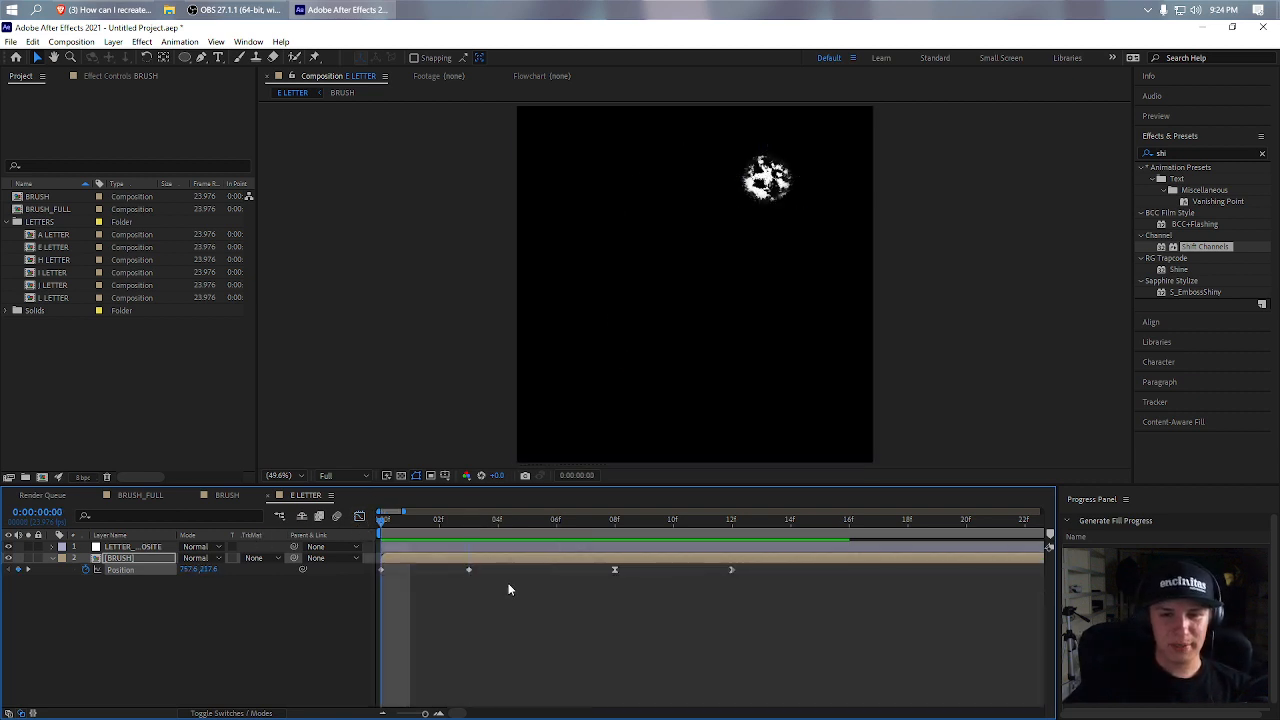
pyautogui.press('space')
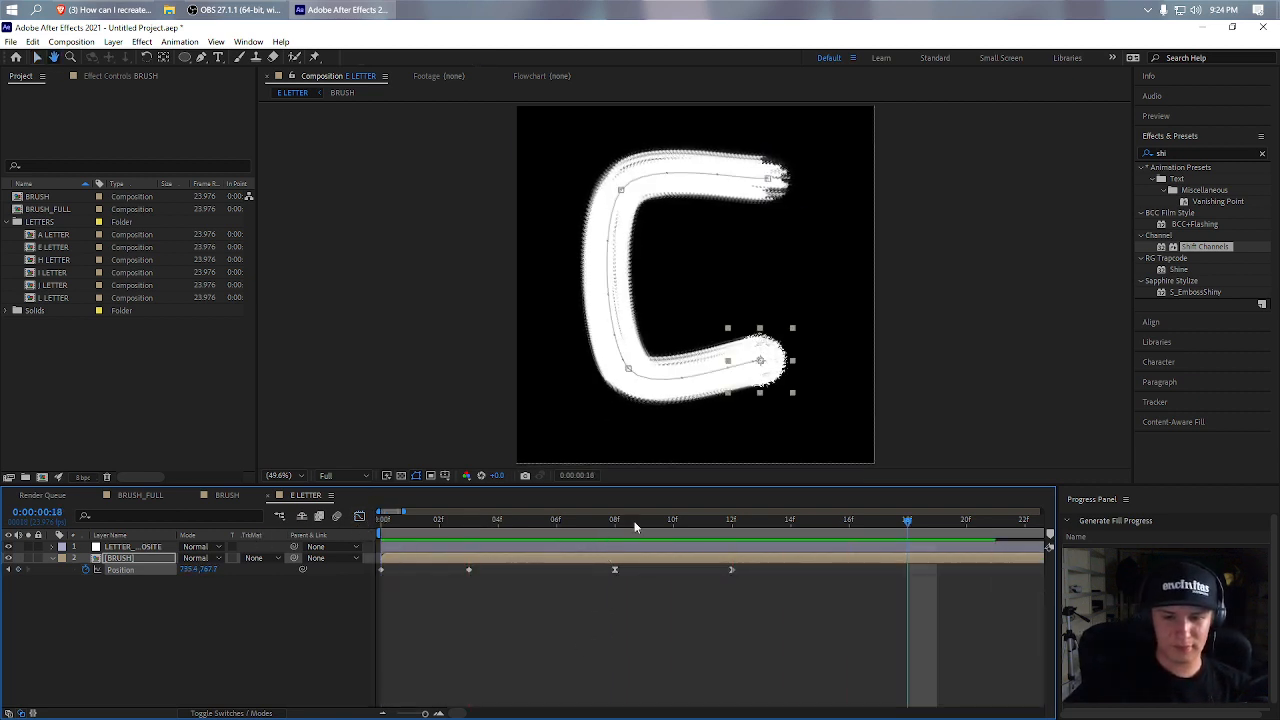
pyautogui.moveTo(637, 523); pyautogui.dragTo(641, 532)
pyautogui.press('space')
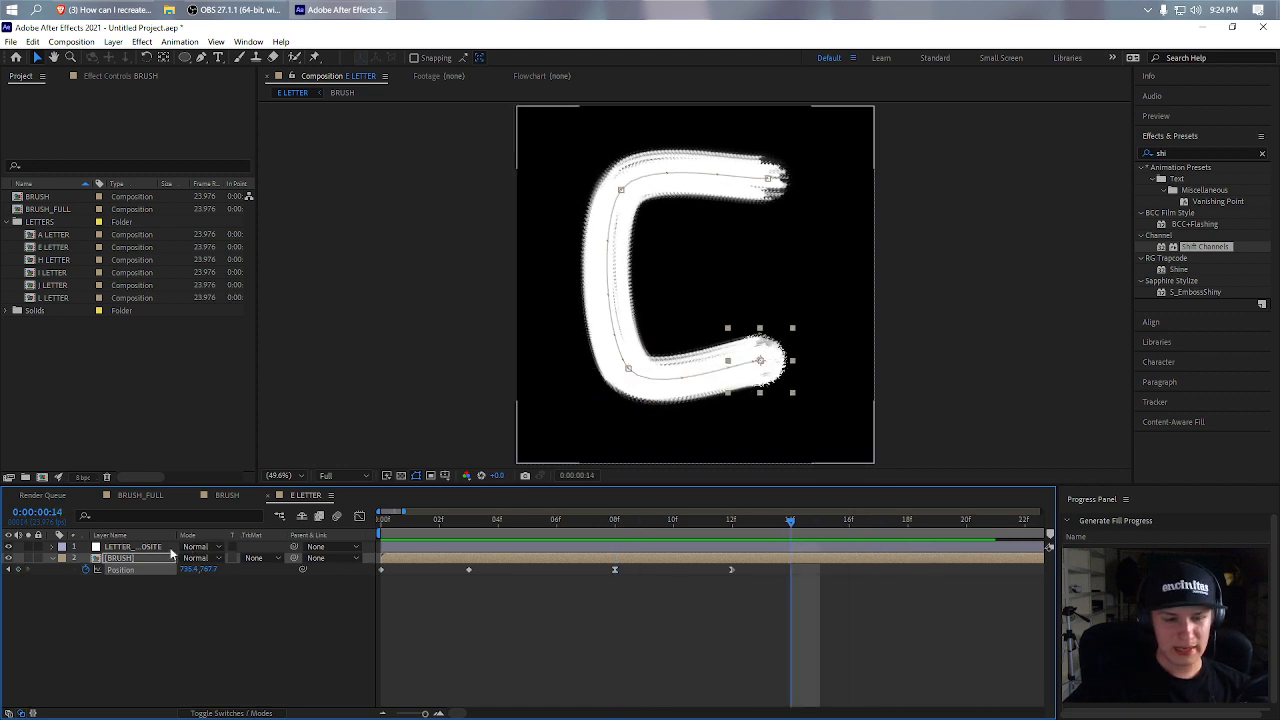
# - Start keyframing the BRUSH layer's scale, rotation and opacity at 0:00
pyautogui.moveTo(407, 523); pyautogui.dragTo(42, 565)
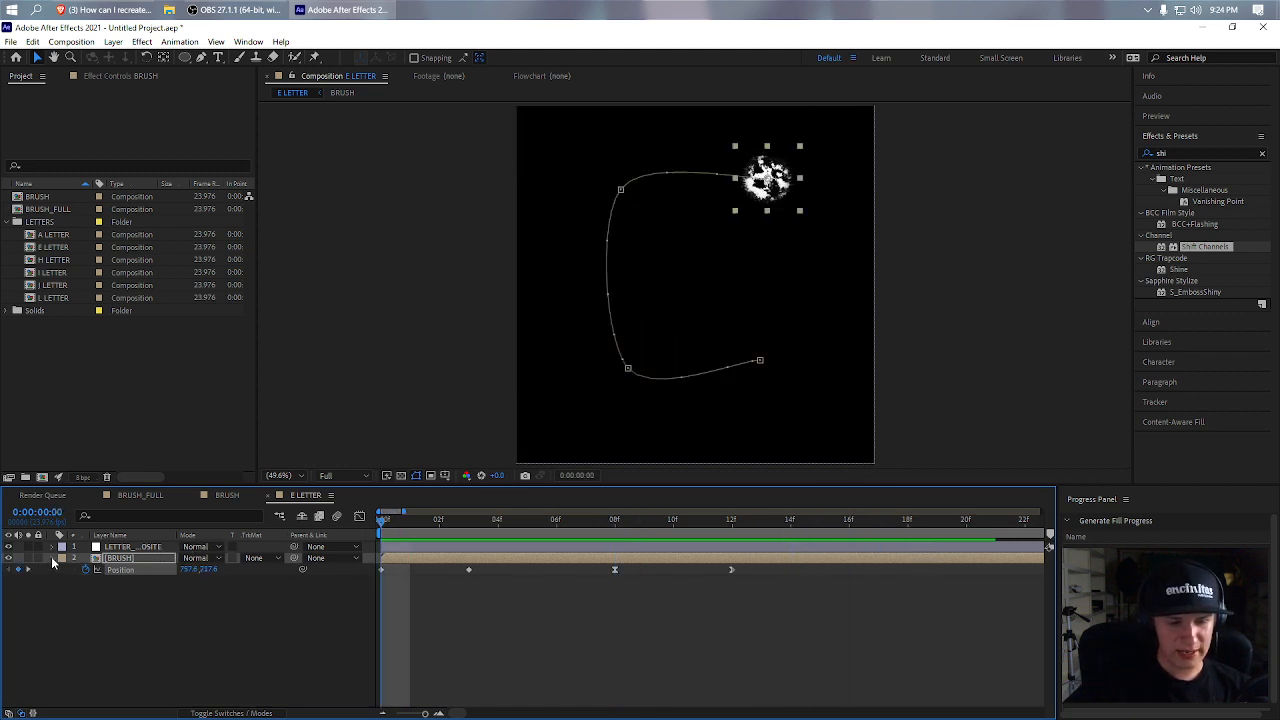
pyautogui.click(52, 559)
pyautogui.click(52, 559)
pyautogui.click(85, 615)
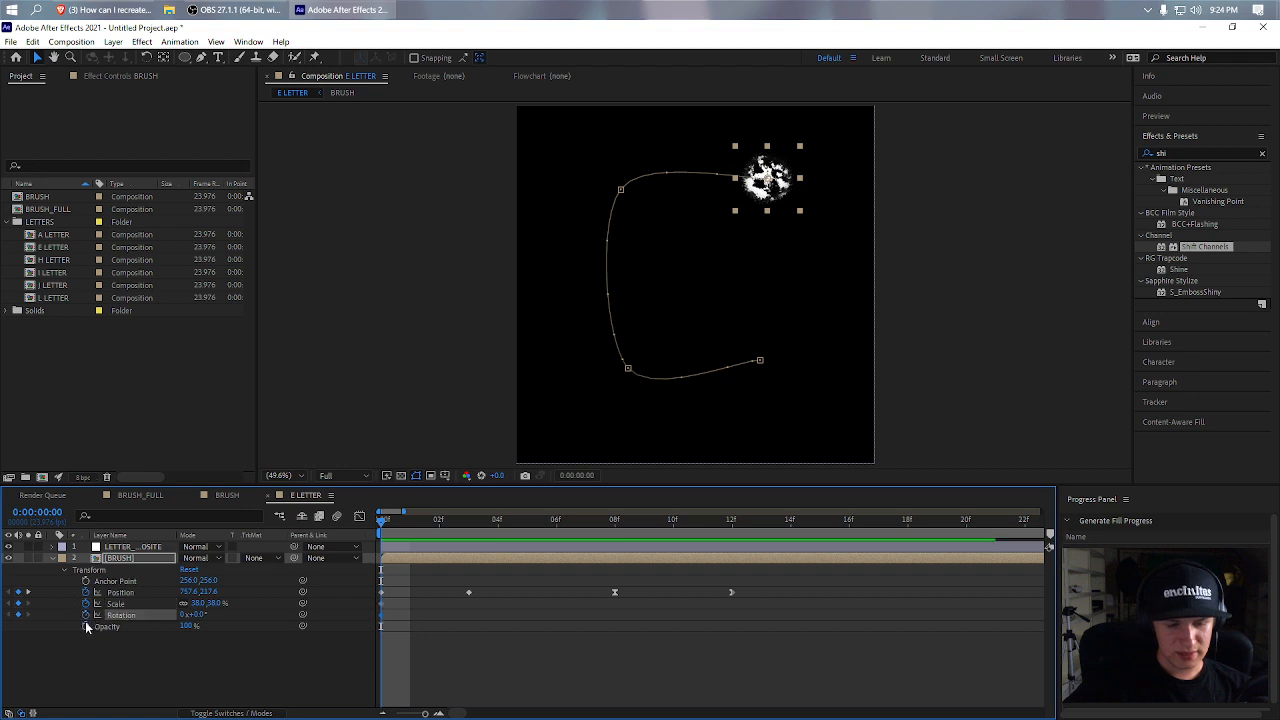
# - Keyframe the BRUSH scale at 18% on frame 6 and 38% on frame 10
pyautogui.moveTo(408, 526); pyautogui.dragTo(556, 526)
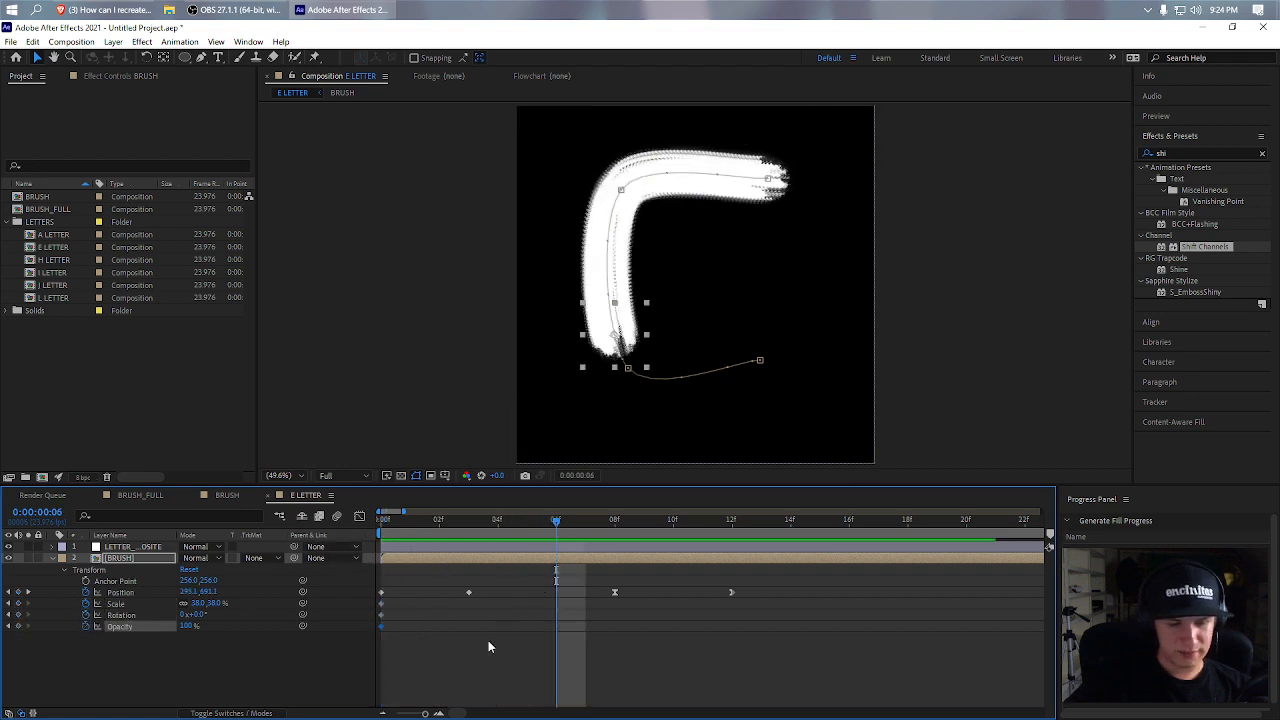
pyautogui.moveTo(203, 604); pyautogui.dragTo(200, 604)
pyautogui.moveTo(648, 524); pyautogui.dragTo(671, 524)
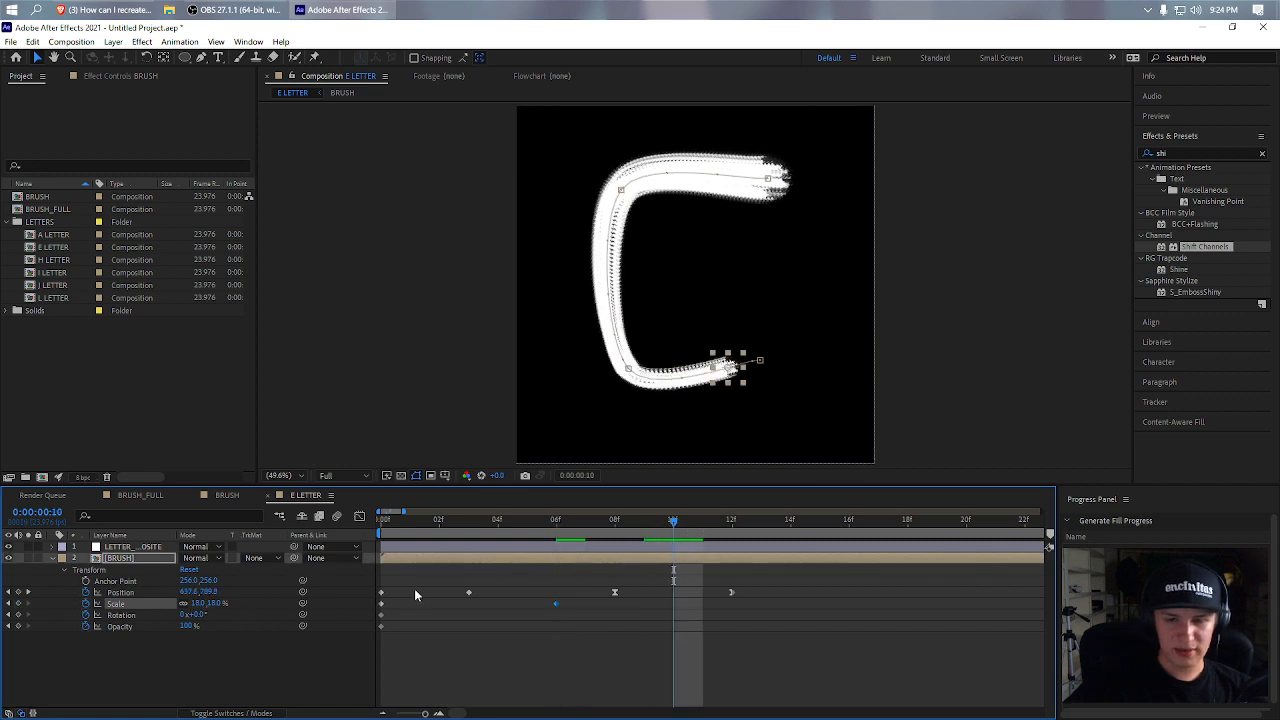
pyautogui.moveTo(210, 605); pyautogui.dragTo(224, 597)
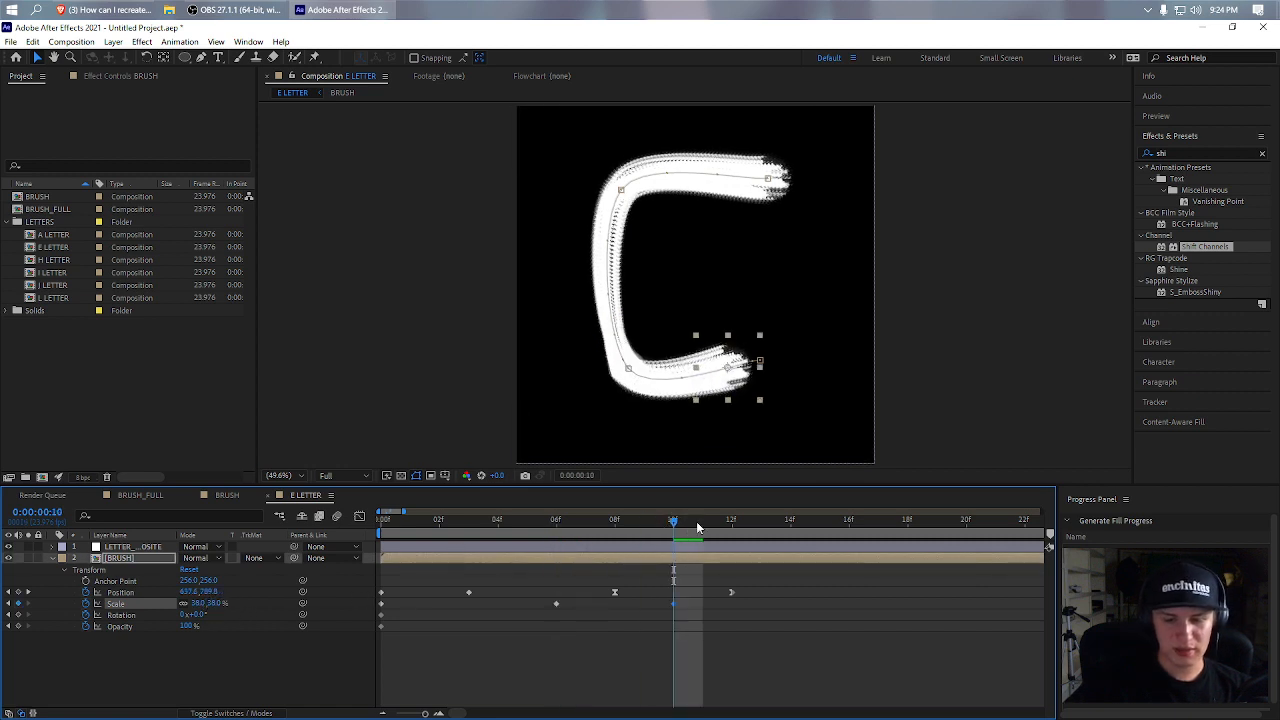
# - Keyframe the BRUSH opacity at 28% on frame 2 and 96% on frame 9, and its rotation at 60° on frame 12
pyautogui.moveTo(697, 524)
pyautogui.mouseDown()
pyautogui.moveTo(730, 524)
pyautogui.moveTo(441, 546)
pyautogui.mouseUp()
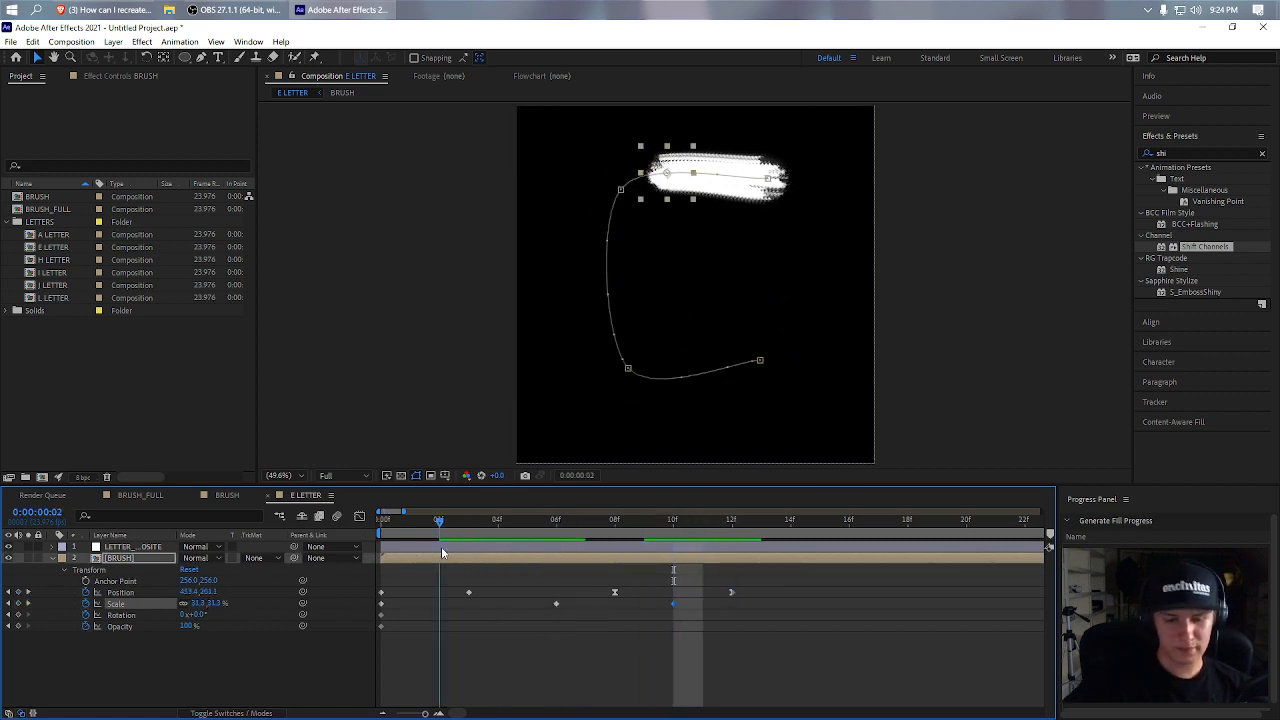
pyautogui.moveTo(184, 623); pyautogui.dragTo(141, 626)
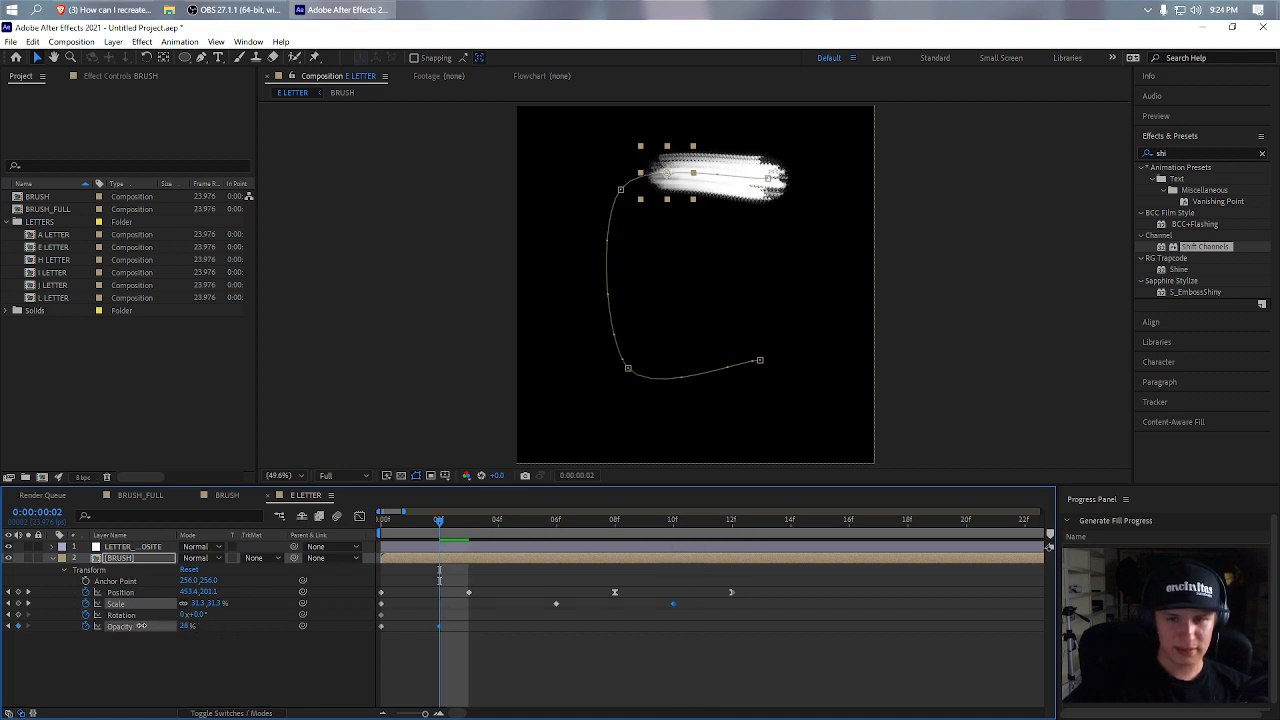
pyautogui.moveTo(502, 521); pyautogui.dragTo(644, 521)
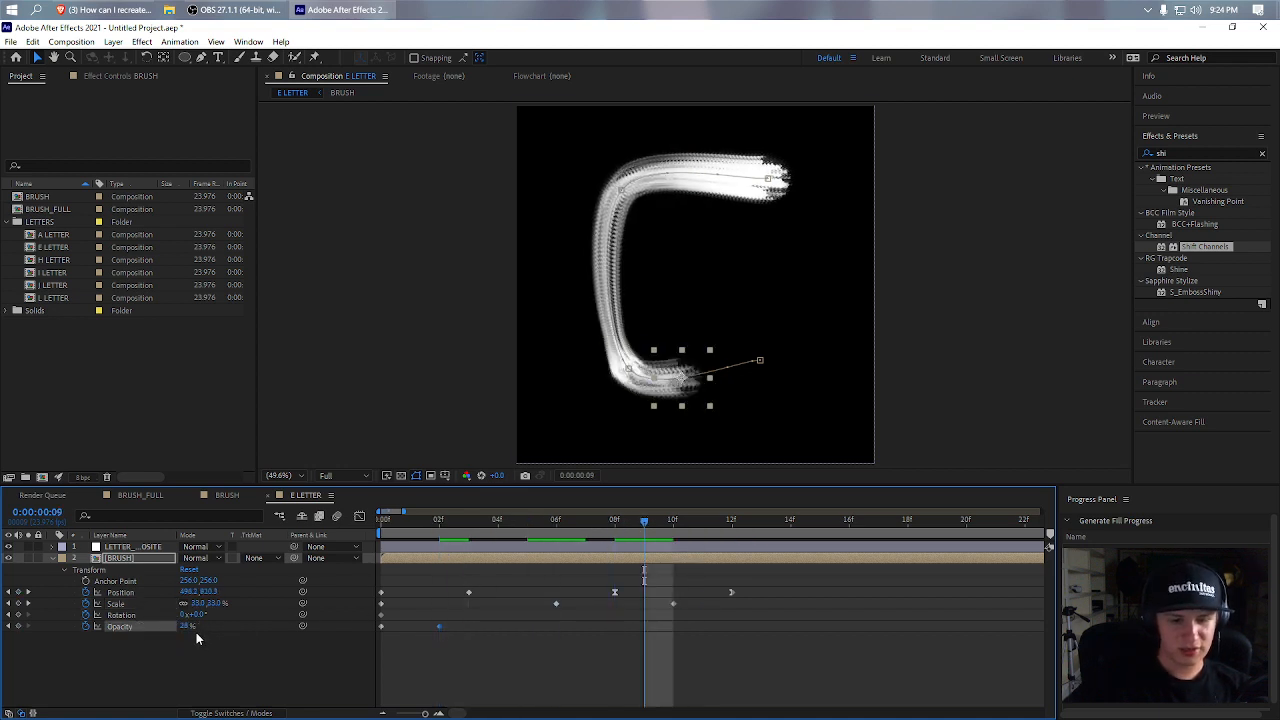
pyautogui.moveTo(194, 625); pyautogui.dragTo(216, 620)
pyautogui.moveTo(676, 524); pyautogui.dragTo(730, 526)
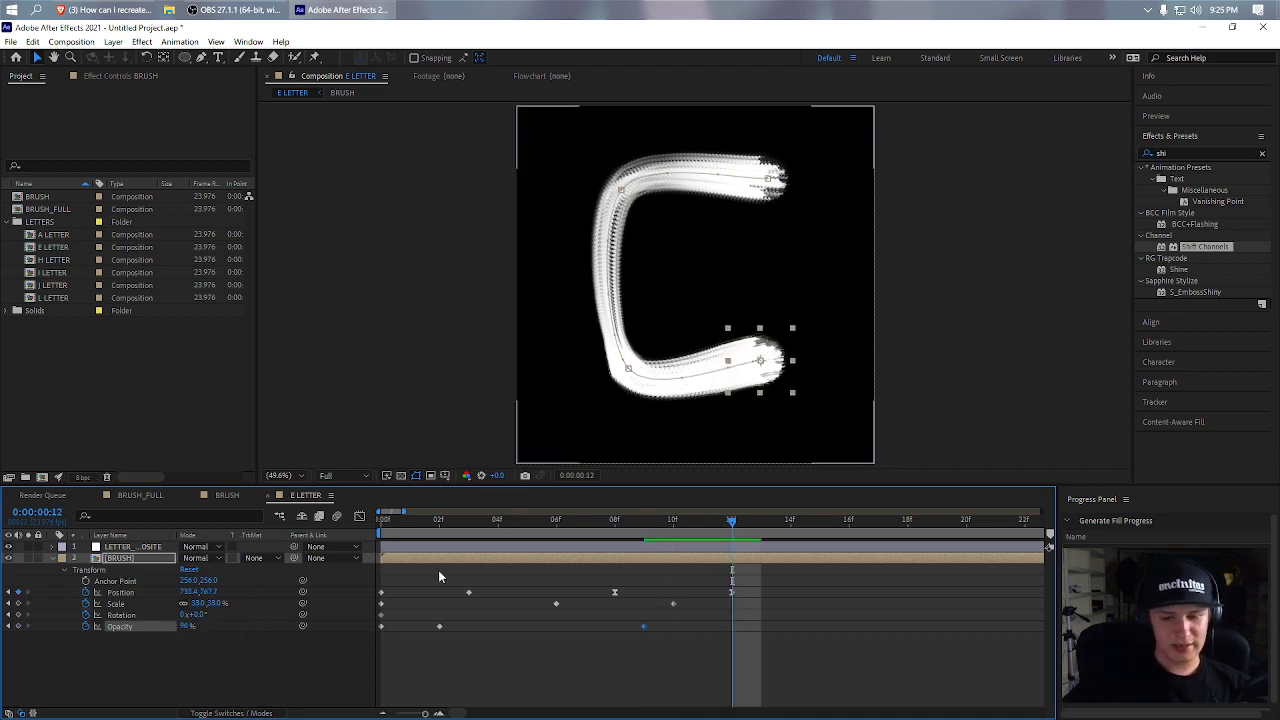
pyautogui.moveTo(198, 615); pyautogui.dragTo(232, 609)
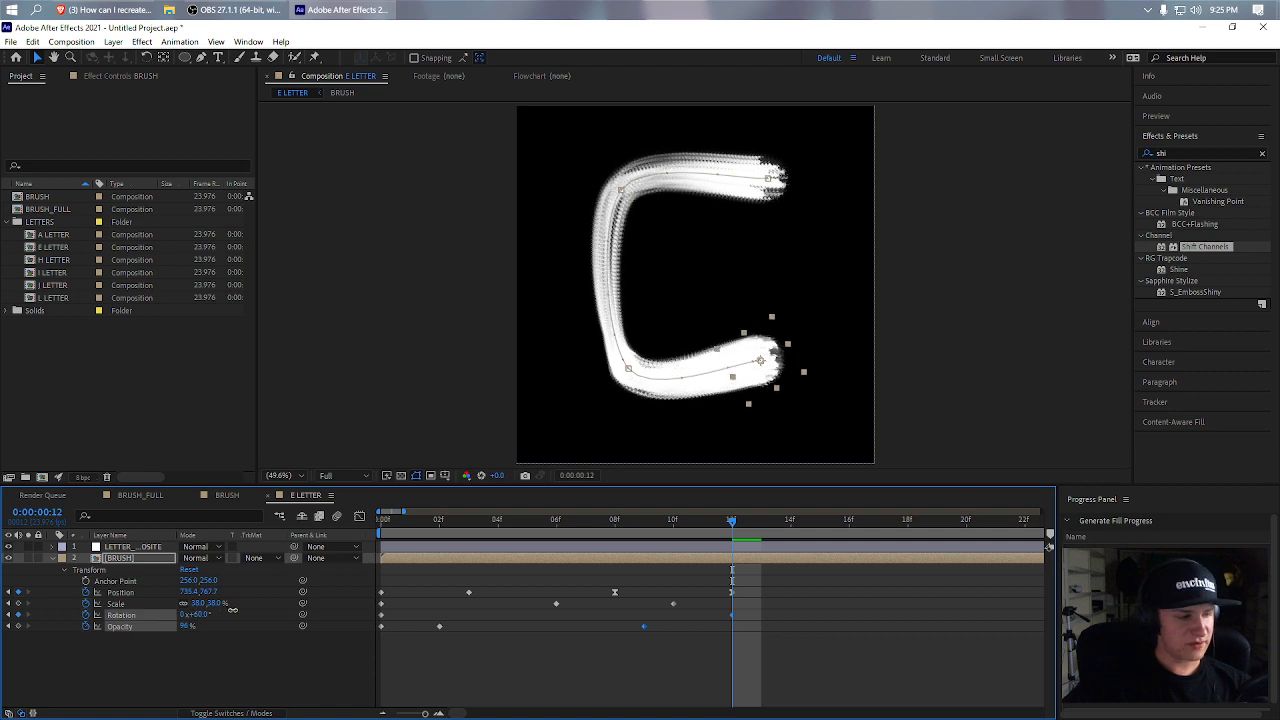
# - Set the Echo effect on LETTER_COMPOSITE to an Echo Time of -0.001 seconds and a Starting Intensity of 0.97
pyautogui.click(155, 547)
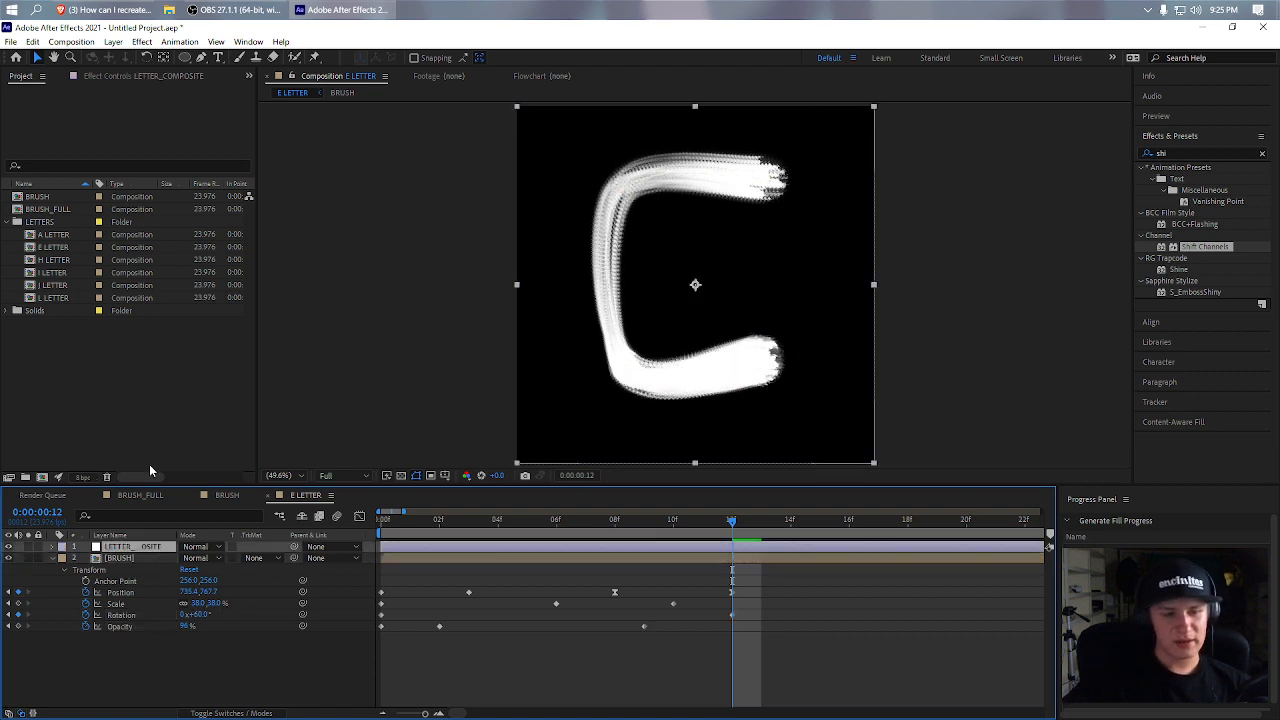
pyautogui.click(160, 76)
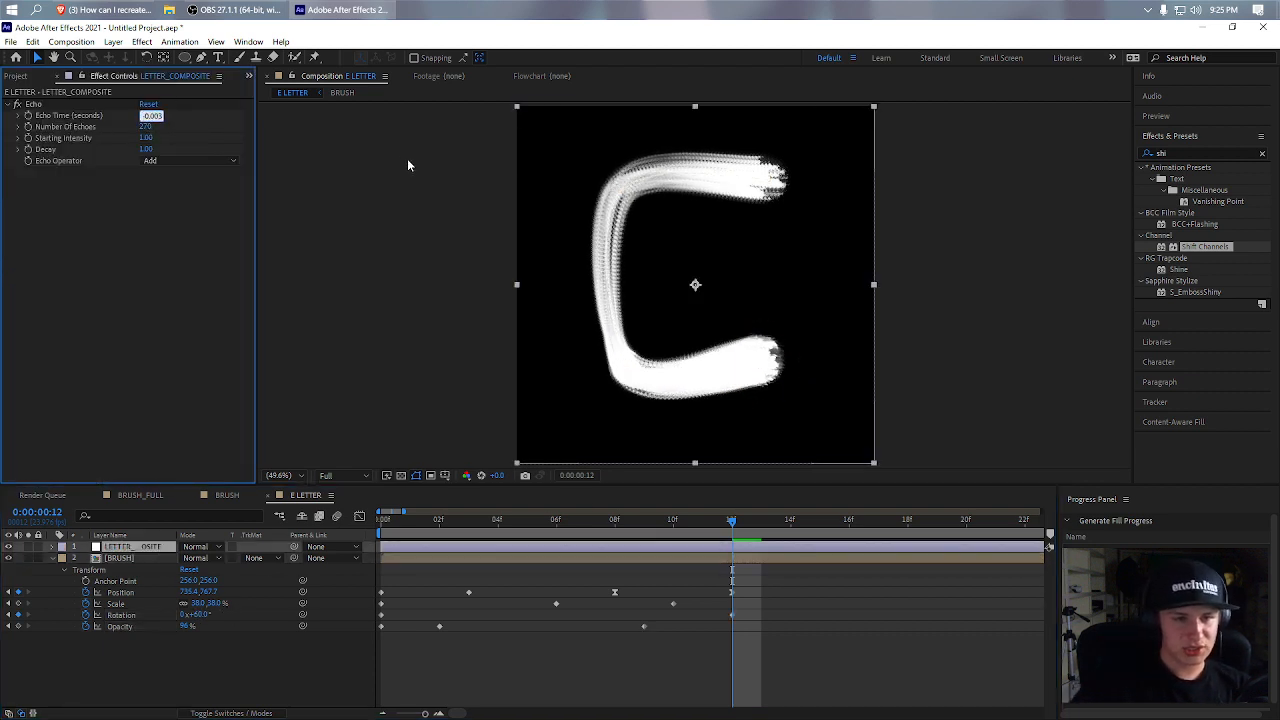
pyautogui.press('BackSpace')
pyautogui.write('2')
pyautogui.press('Return')
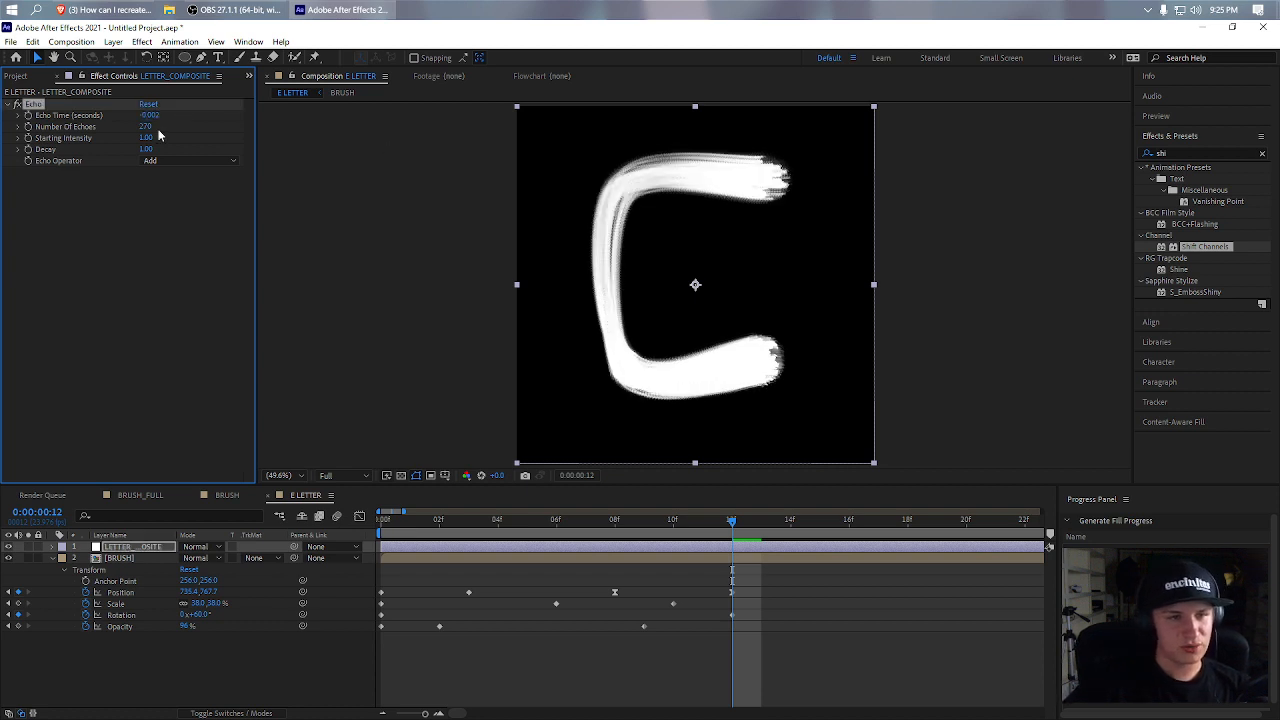
pyautogui.moveTo(150, 132)
pyautogui.mouseDown()
pyautogui.moveTo(108, 128)
pyautogui.moveTo(148, 139)
pyautogui.moveTo(161, 119)
pyautogui.mouseUp()
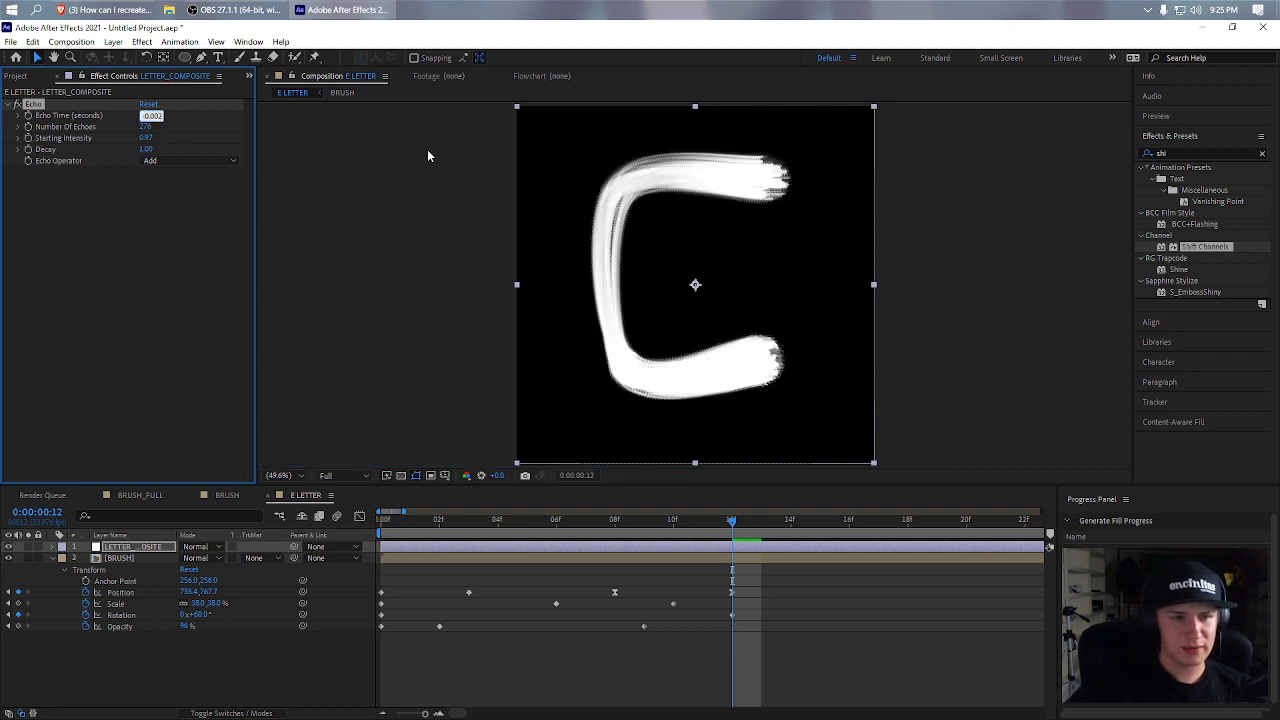
pyautogui.write('-0.001')
pyautogui.press('Return')
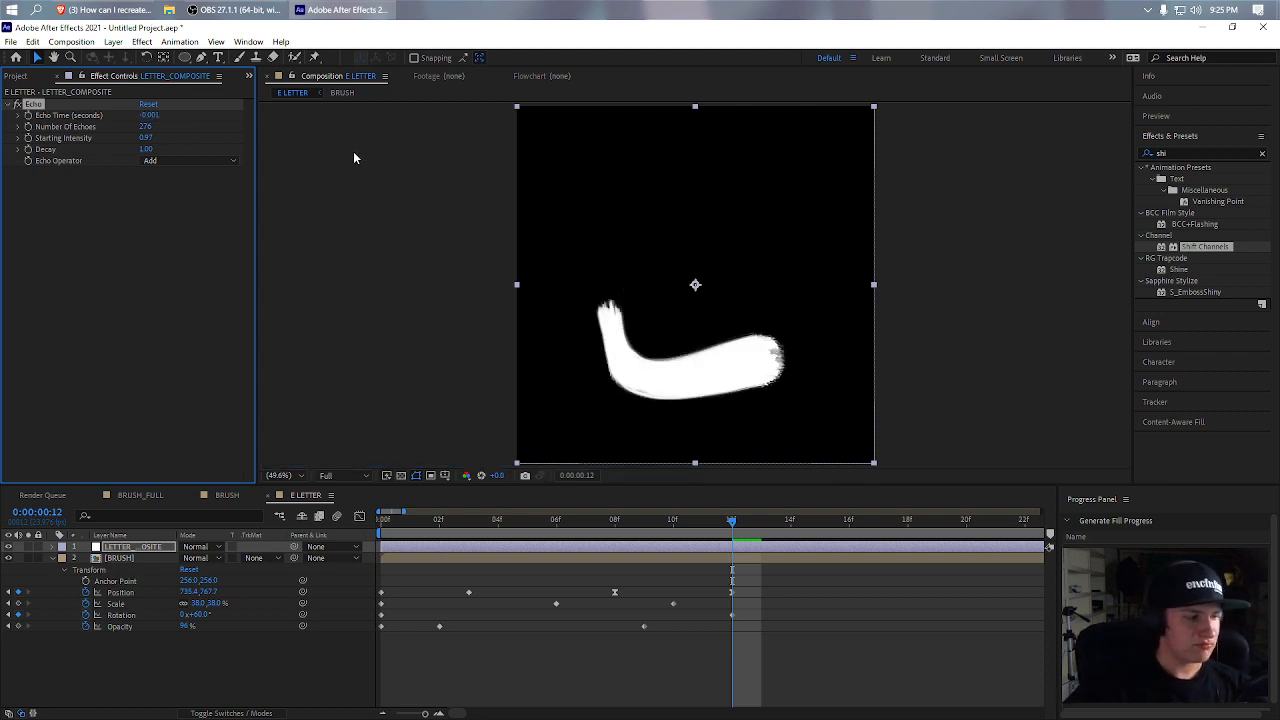
# - Raise the Number of Echoes to 573 and play back the stroke from the start
pyautogui.moveTo(560, 518)
pyautogui.mouseDown()
pyautogui.moveTo(410, 520)
pyautogui.moveTo(731, 546)
pyautogui.mouseUp()
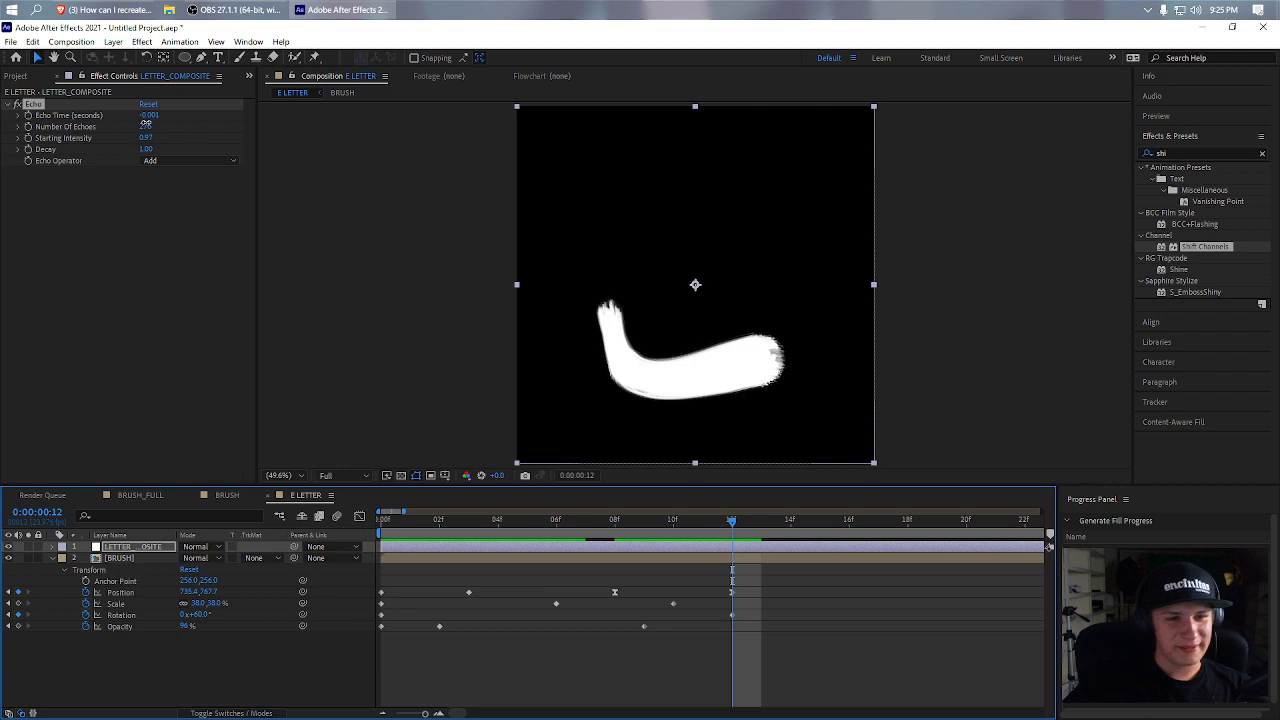
pyautogui.moveTo(145, 122)
pyautogui.mouseDown()
pyautogui.moveTo(414, 126)
pyautogui.moveTo(260, 132)
pyautogui.moveTo(352, 131)
pyautogui.mouseUp()
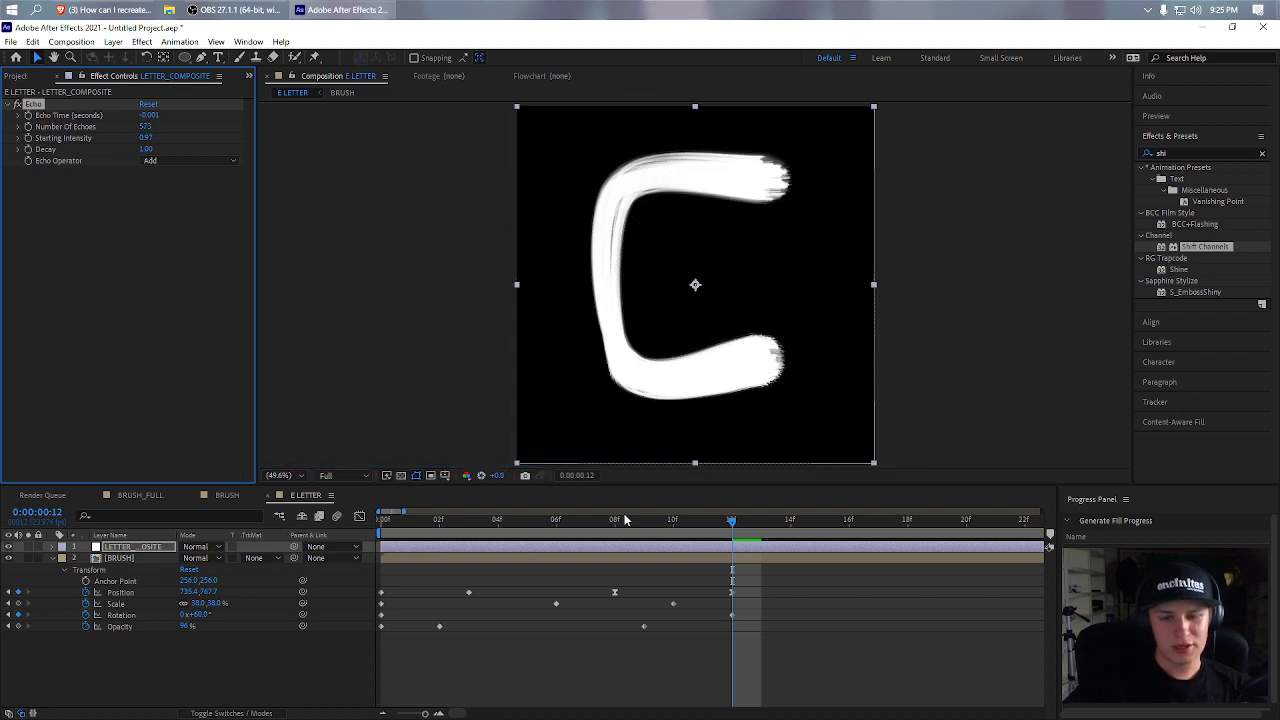
pyautogui.moveTo(639, 523); pyautogui.dragTo(549, 523)
pyautogui.press('space')
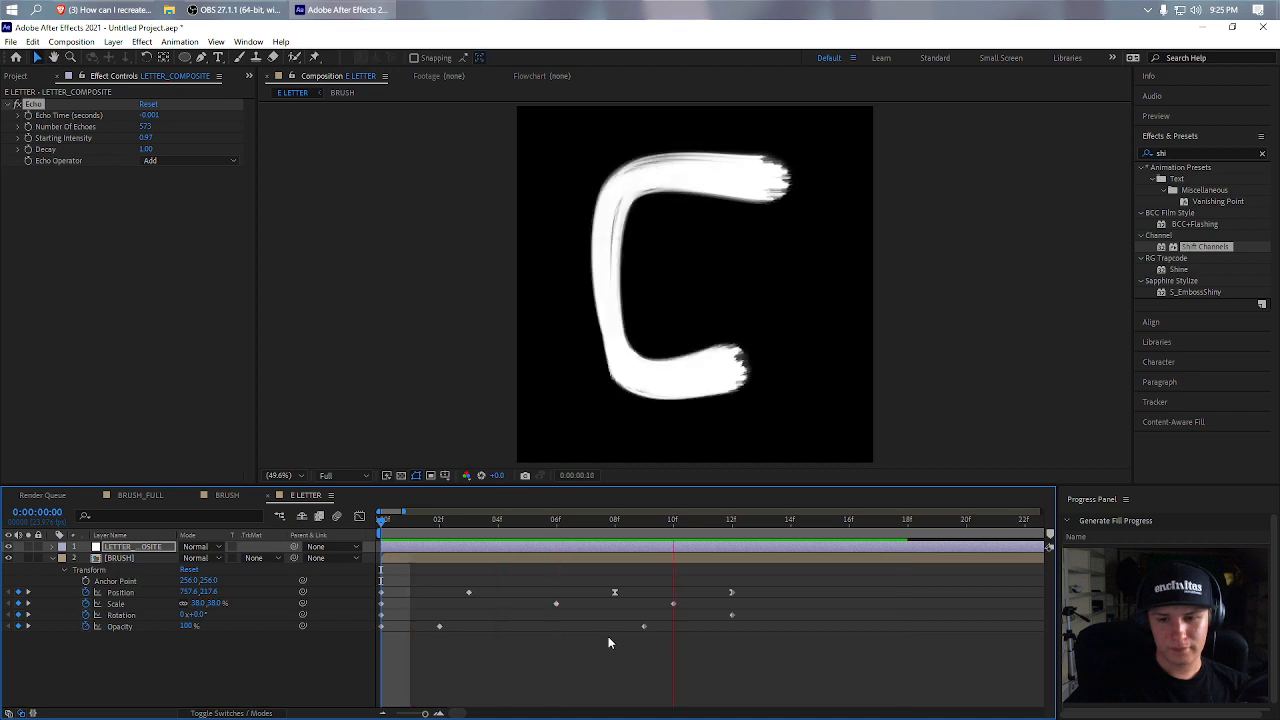
pyautogui.press('space')
# - Set the Echo effect's Number of Echoes to 600
pyautogui.click(149, 128)
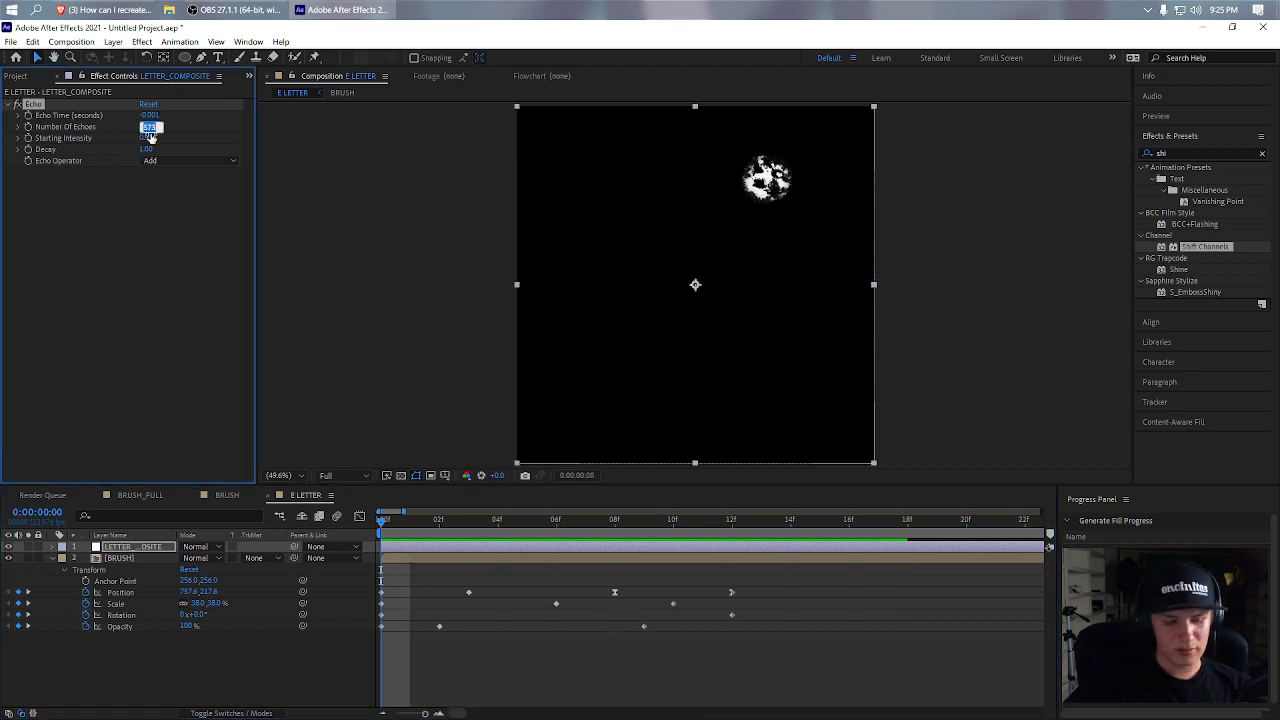
pyautogui.write('600')
pyautogui.click(165, 243)
# - Duplicate the BRUSH layer and shift the copy to start at frame 8
pyautogui.moveTo(409, 523)
pyautogui.mouseDown()
pyautogui.moveTo(977, 530)
pyautogui.moveTo(773, 557)
pyautogui.moveTo(613, 558)
pyautogui.mouseUp()
pyautogui.click(143, 559)
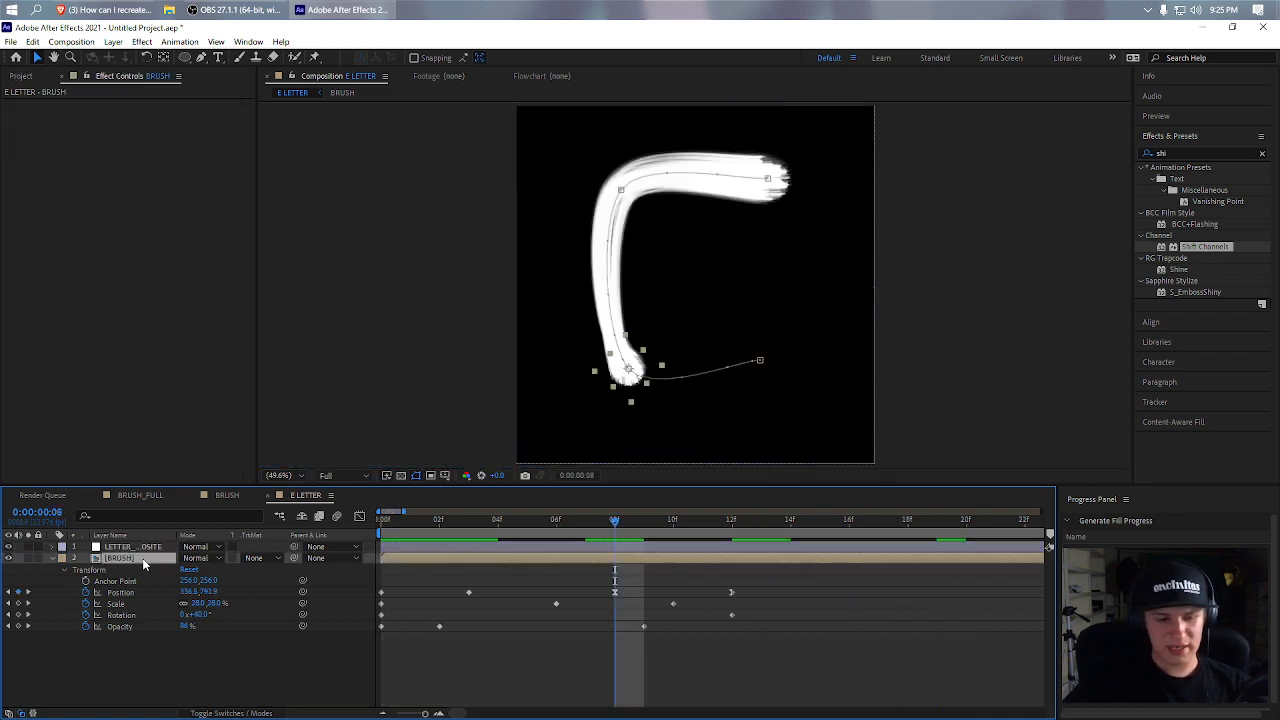
pyautogui.hotkey('ctrl', 'd')
pyautogui.press('[')
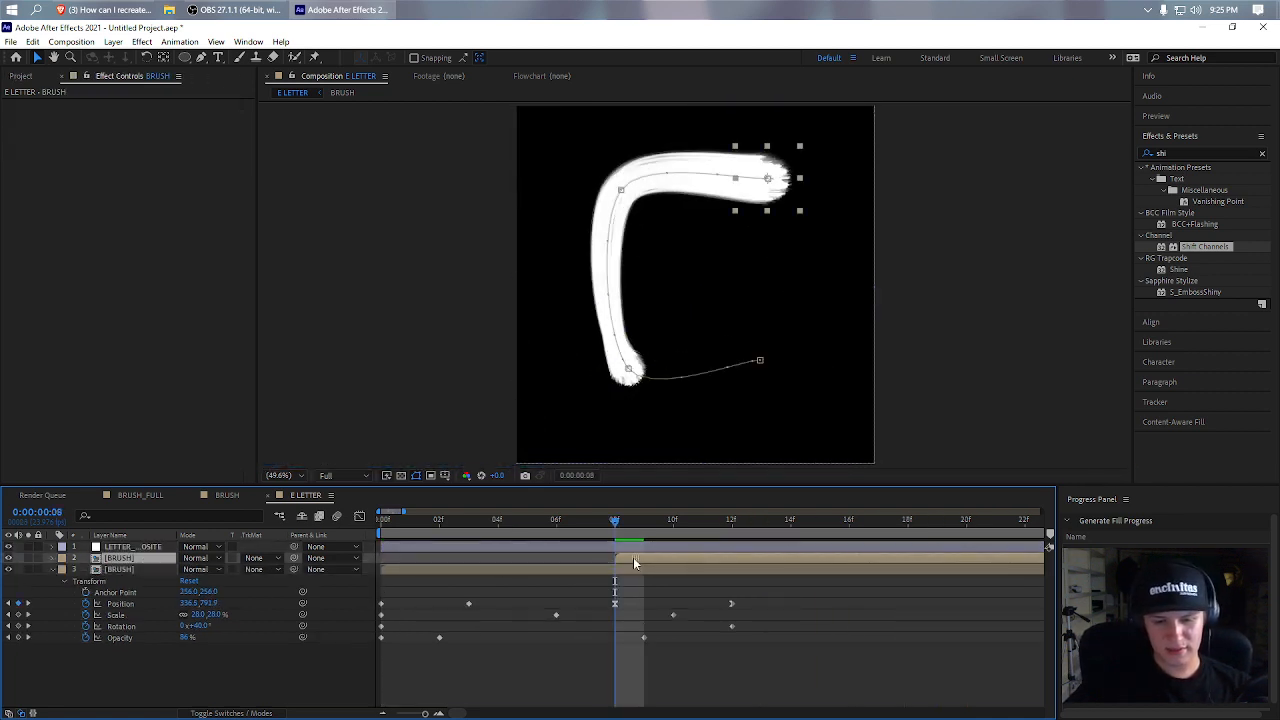
# - Show all the keyframed transform properties of the duplicated BRUSH layer
pyautogui.press('p')
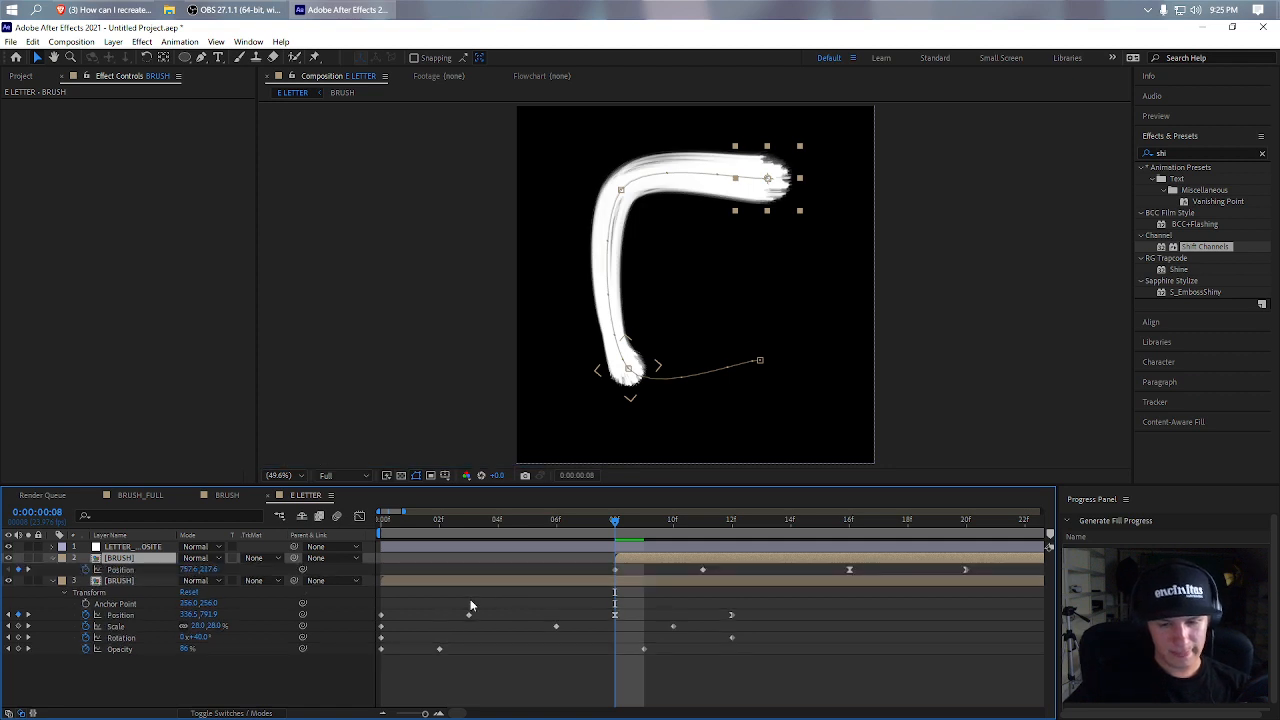
pyautogui.click(49, 558)
pyautogui.click(53, 558)
pyautogui.click(53, 558)
pyautogui.click(191, 560)
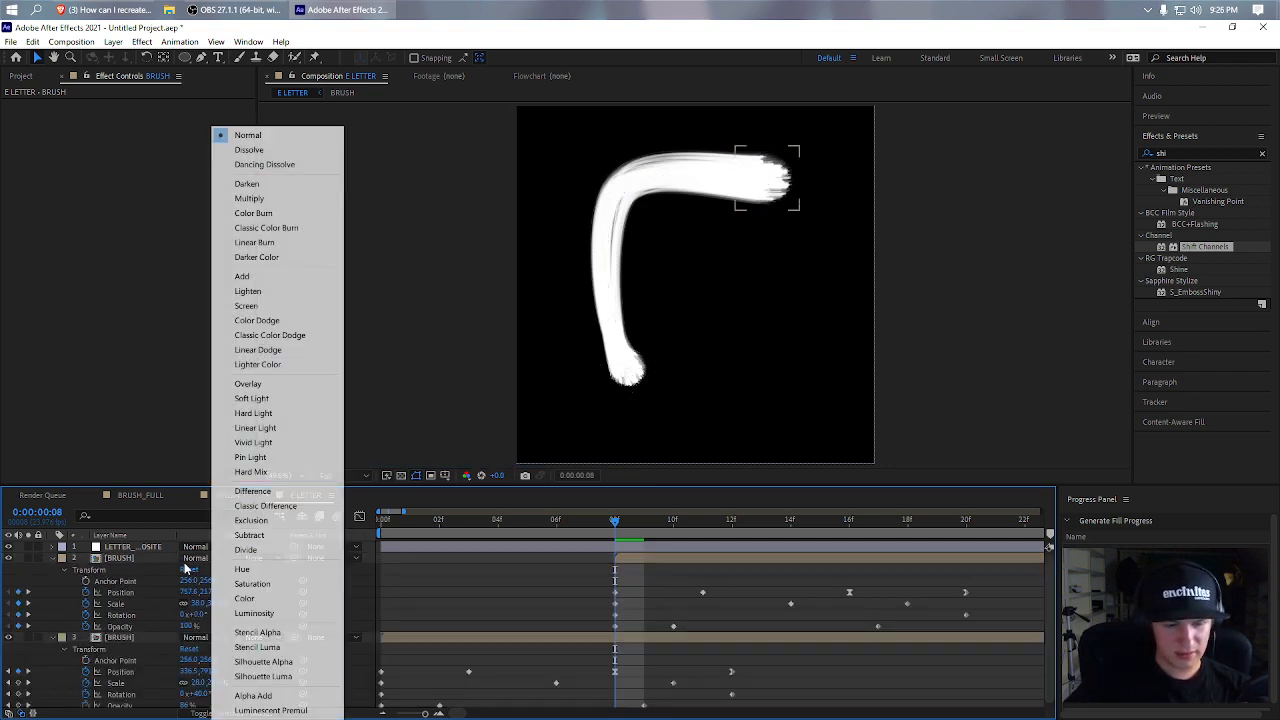
# - Reset the duplicated BRUSH layer's transform and remove all its Position, Scale, Rotation and Opacity keyframes
pyautogui.click(164, 571)
pyautogui.click(189, 570)
pyautogui.click(86, 592)
pyautogui.click(86, 604)
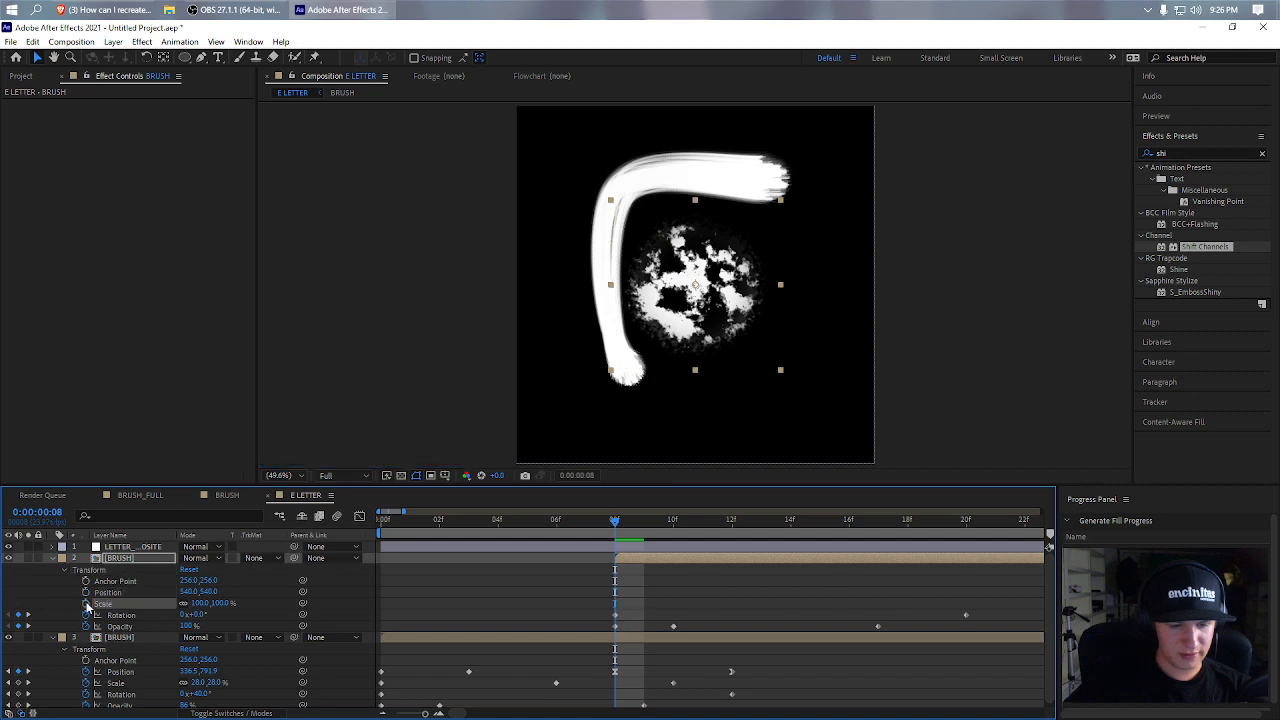
pyautogui.click(86, 615)
pyautogui.click(86, 626)
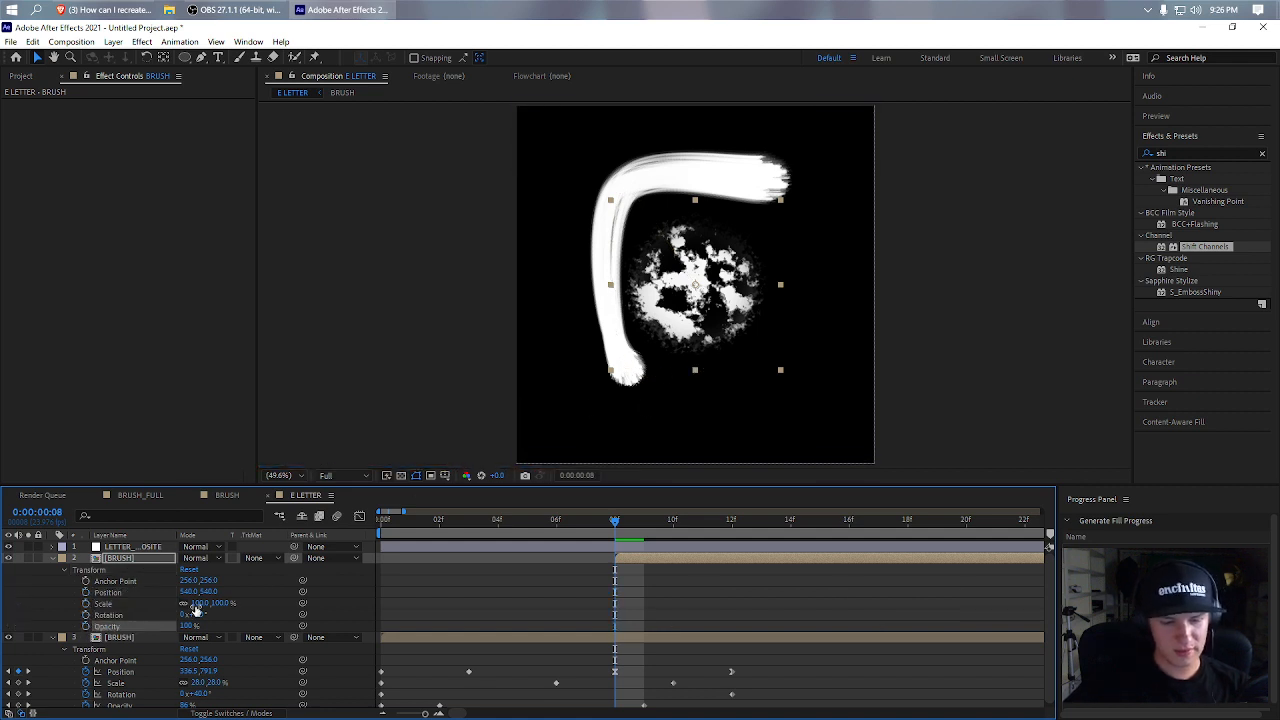
# - Scale the duplicated brush to 34% and keyframe its Position at about 596, 504 on frame 8 for the E's middle bar
pyautogui.moveTo(196, 604); pyautogui.dragTo(125, 604)
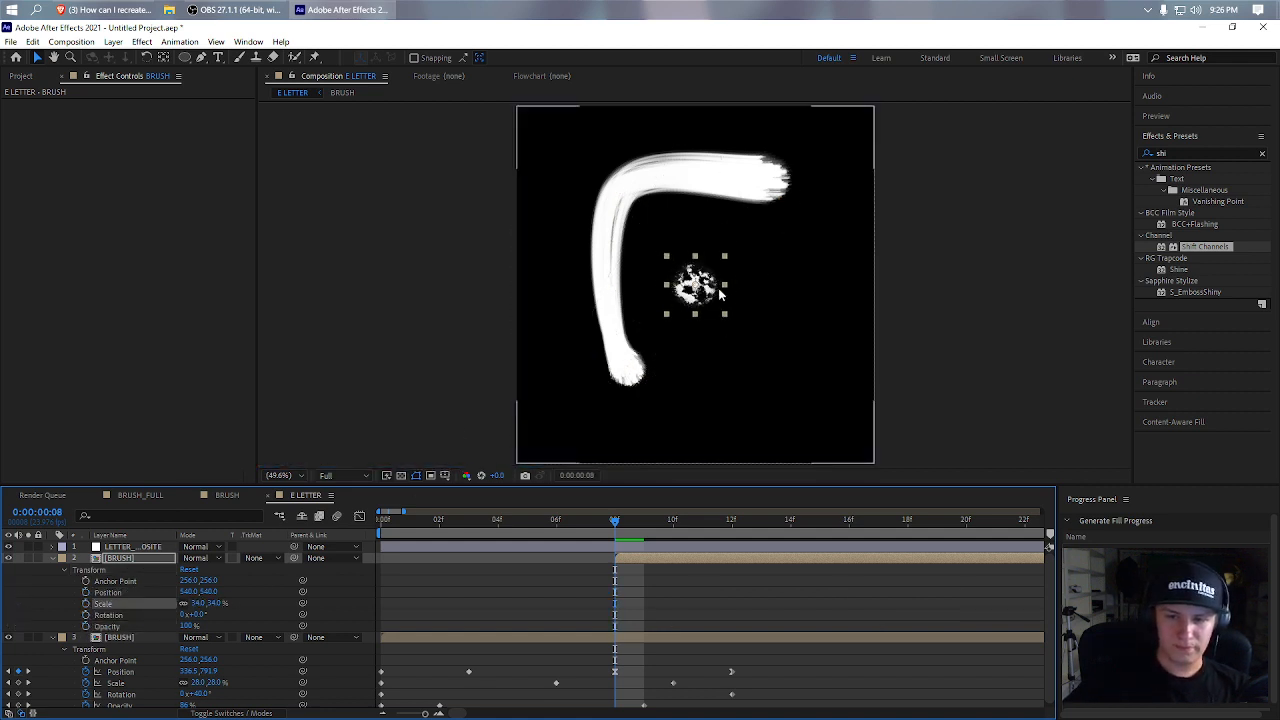
pyautogui.moveTo(720, 293); pyautogui.dragTo(738, 280)
pyautogui.click(85, 592)
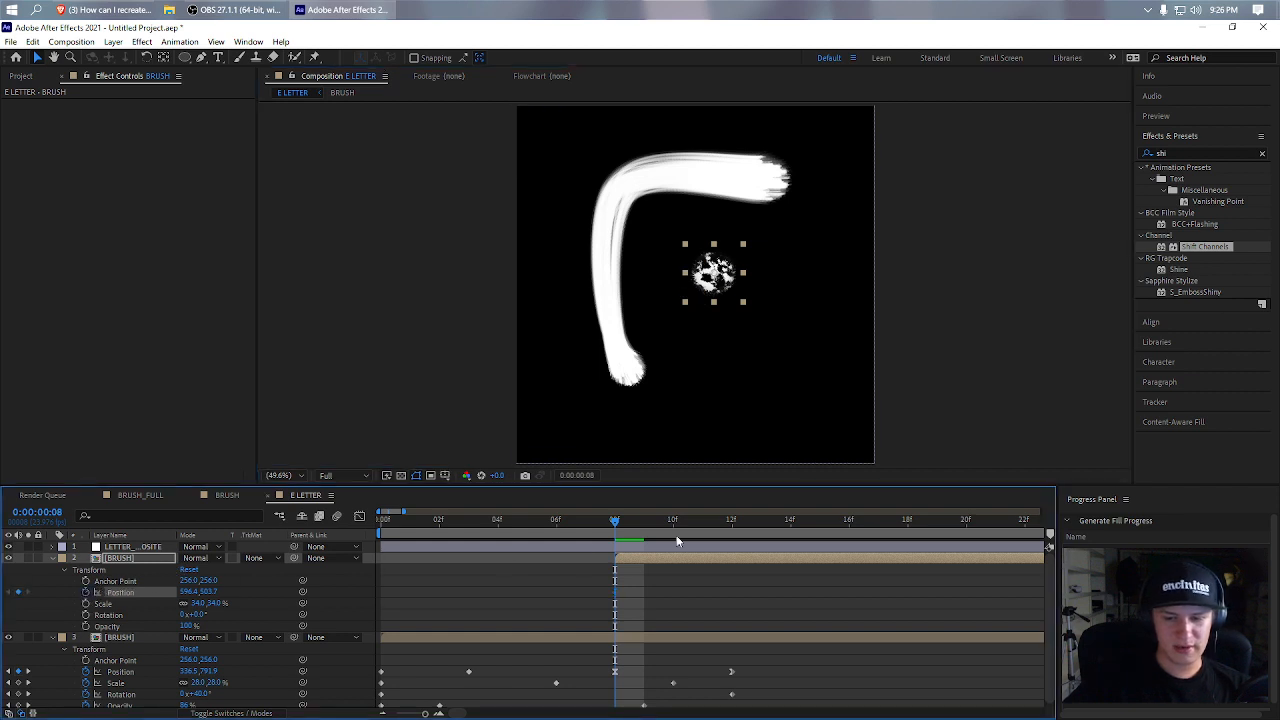
# - On frame 14, keyframe the duplicated brush's Position on the E's stem at about 294, 518 and play back the letter
pyautogui.moveTo(768, 527); pyautogui.dragTo(790, 522)
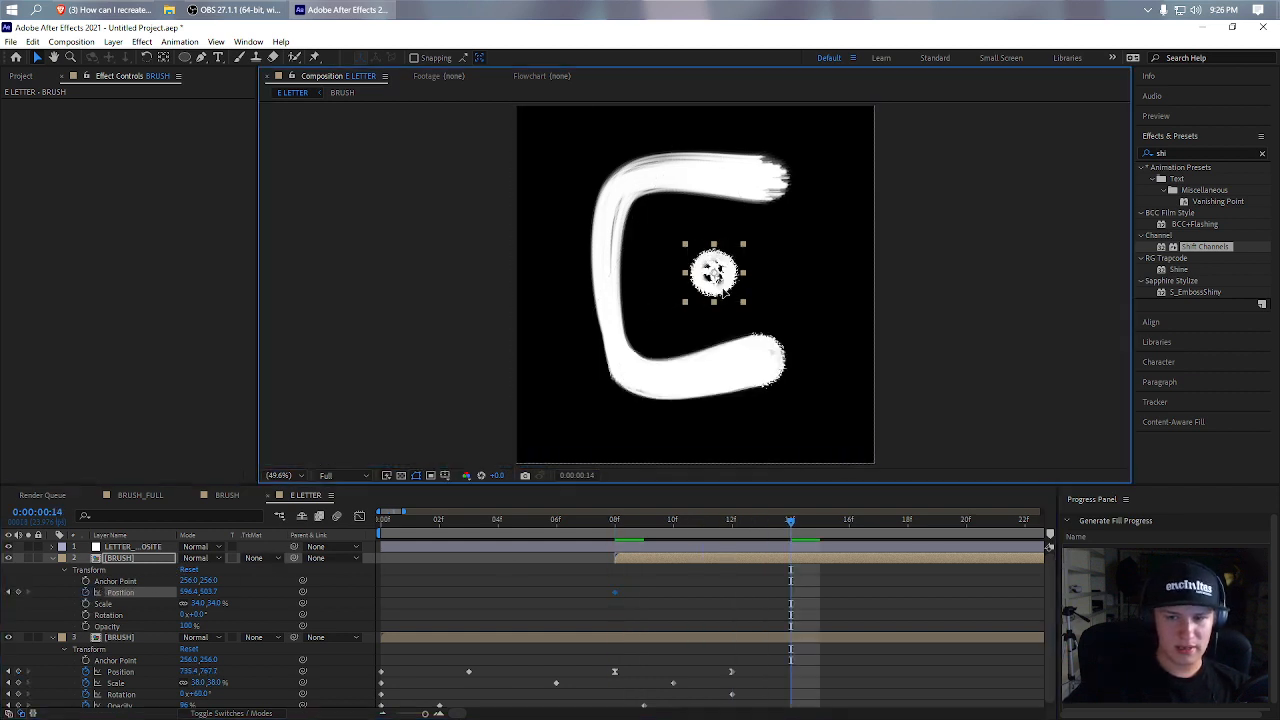
pyautogui.moveTo(725, 290)
pyautogui.mouseDown()
pyautogui.moveTo(620, 300)
pyautogui.moveTo(631, 305)
pyautogui.mouseUp()
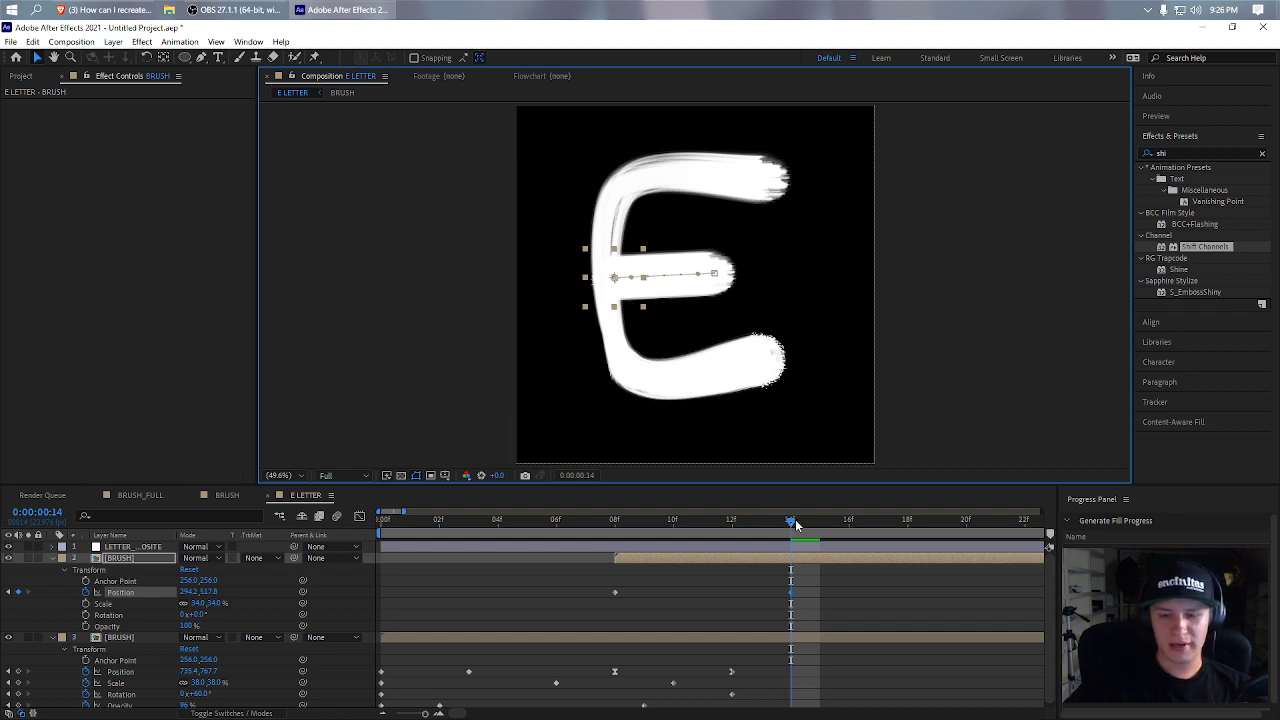
pyautogui.press('space')
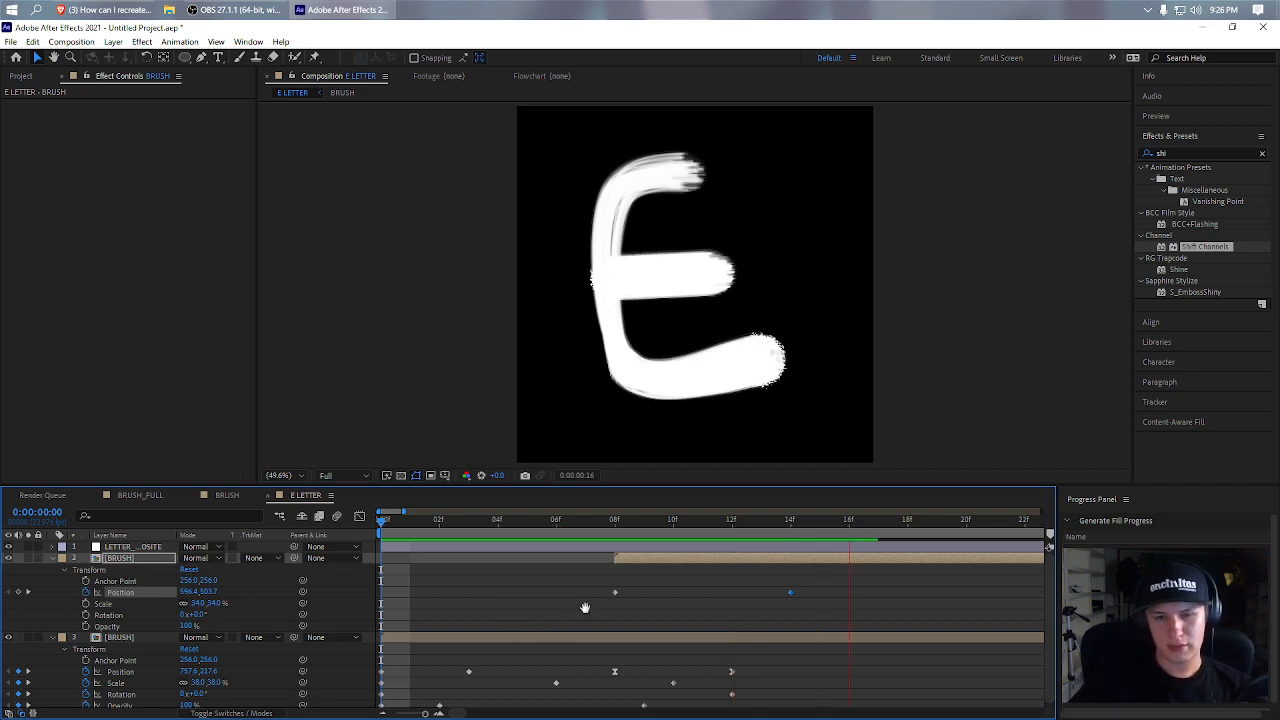
# - End the work area at frame 14 and trim the E LETTER composition to the work area
pyautogui.moveTo(804, 530)
pyautogui.mouseDown()
pyautogui.moveTo(818, 530)
pyautogui.moveTo(778, 529)
pyautogui.moveTo(830, 526)
pyautogui.moveTo(822, 534)
pyautogui.moveTo(836, 540)
pyautogui.moveTo(655, 575)
pyautogui.moveTo(470, 578)
pyautogui.moveTo(909, 560)
pyautogui.moveTo(735, 568)
pyautogui.moveTo(810, 576)
pyautogui.moveTo(794, 578)
pyautogui.mouseUp()
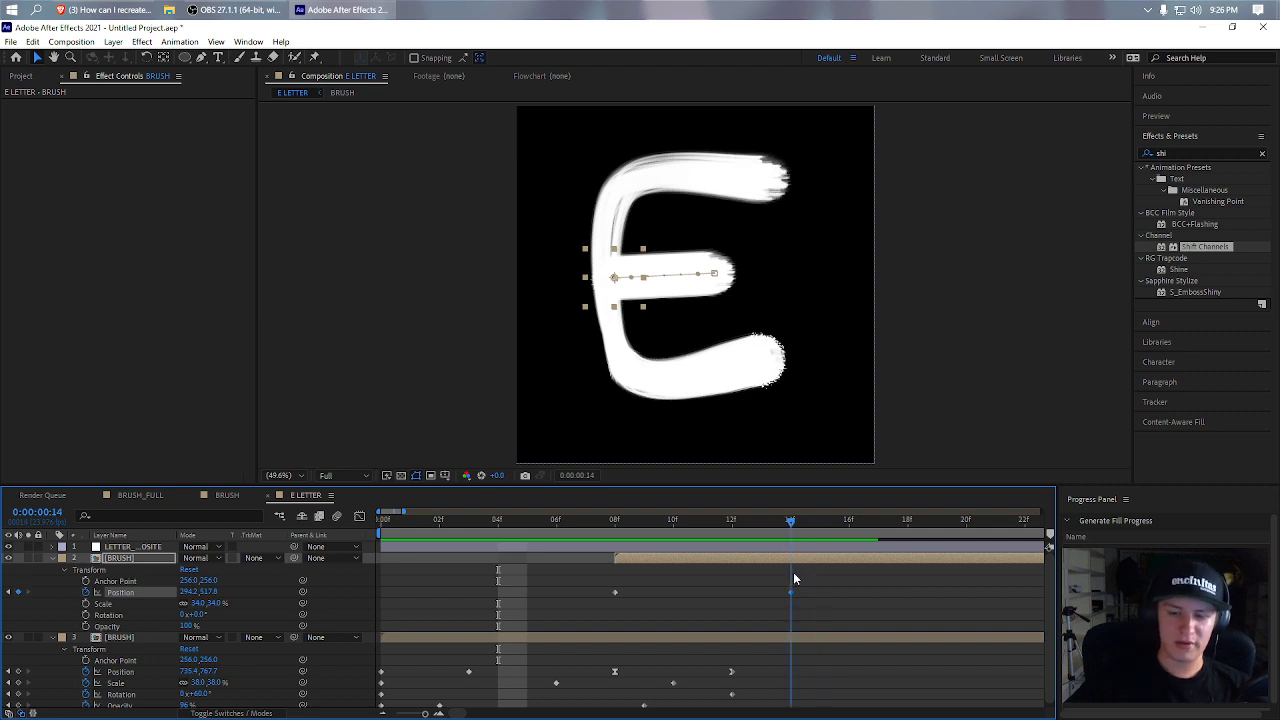
pyautogui.click(749, 578)
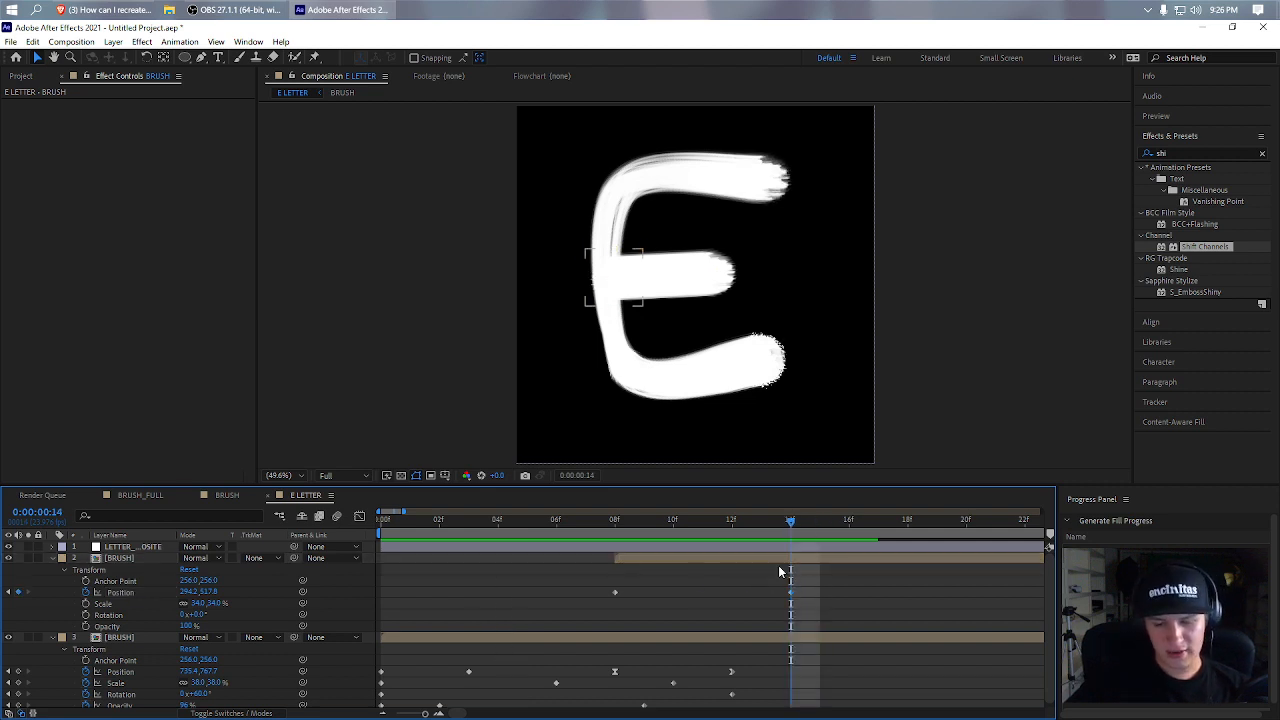
pyautogui.press('n')
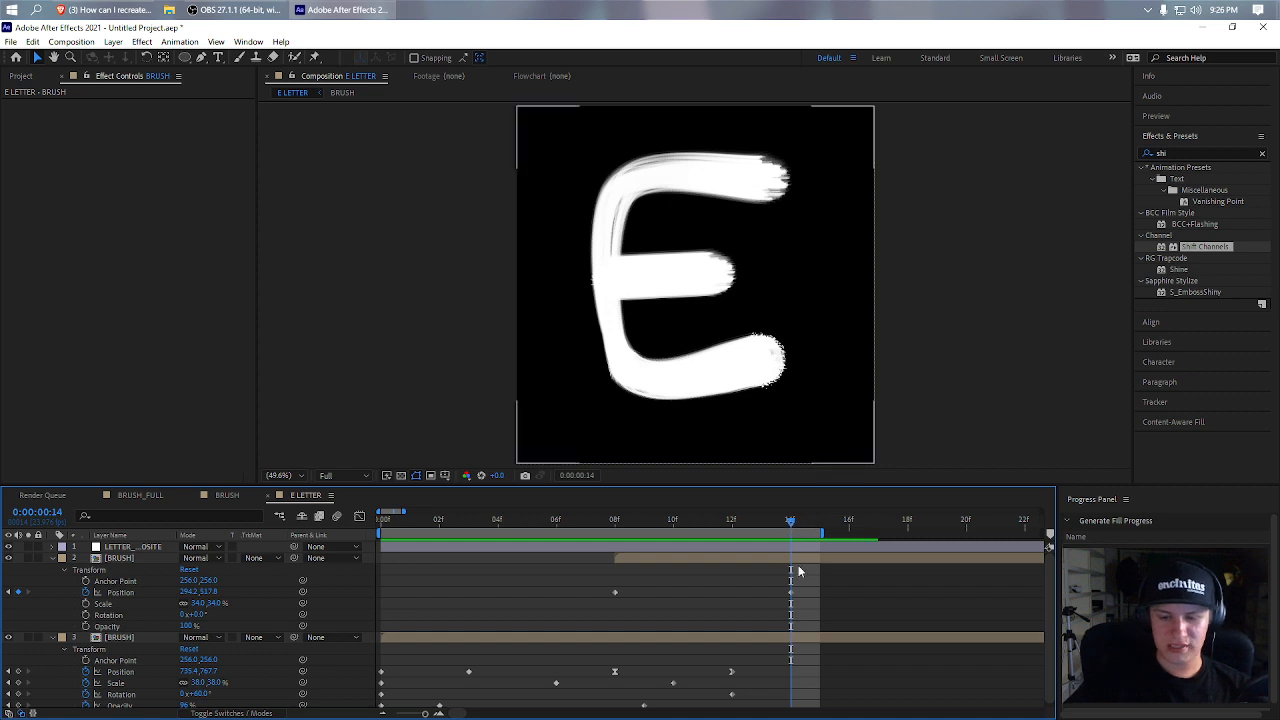
pyautogui.moveTo(797, 516)
pyautogui.mouseDown()
pyautogui.moveTo(454, 525)
pyautogui.moveTo(648, 534)
pyautogui.moveTo(380, 543)
pyautogui.moveTo(792, 556)
pyautogui.mouseUp()
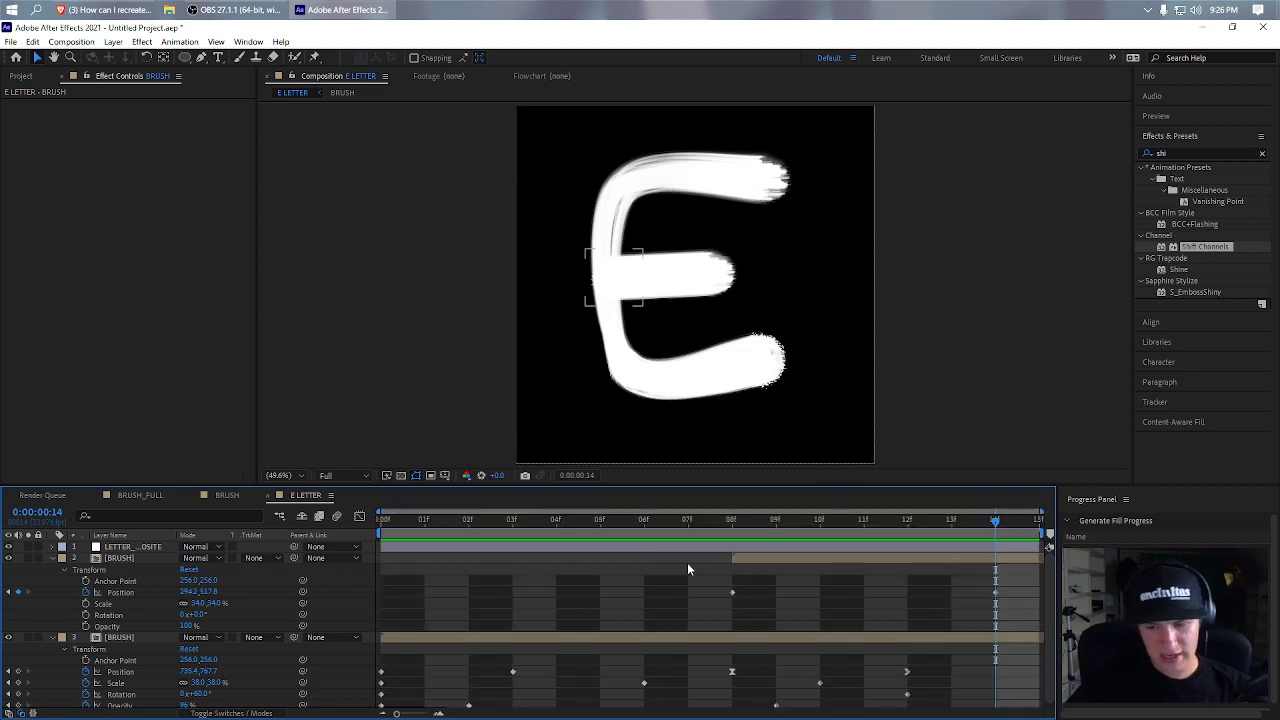
# - Play back the trimmed E animation from the start and review its strokes
pyautogui.moveTo(983, 520); pyautogui.dragTo(681, 528)
pyautogui.press('space')
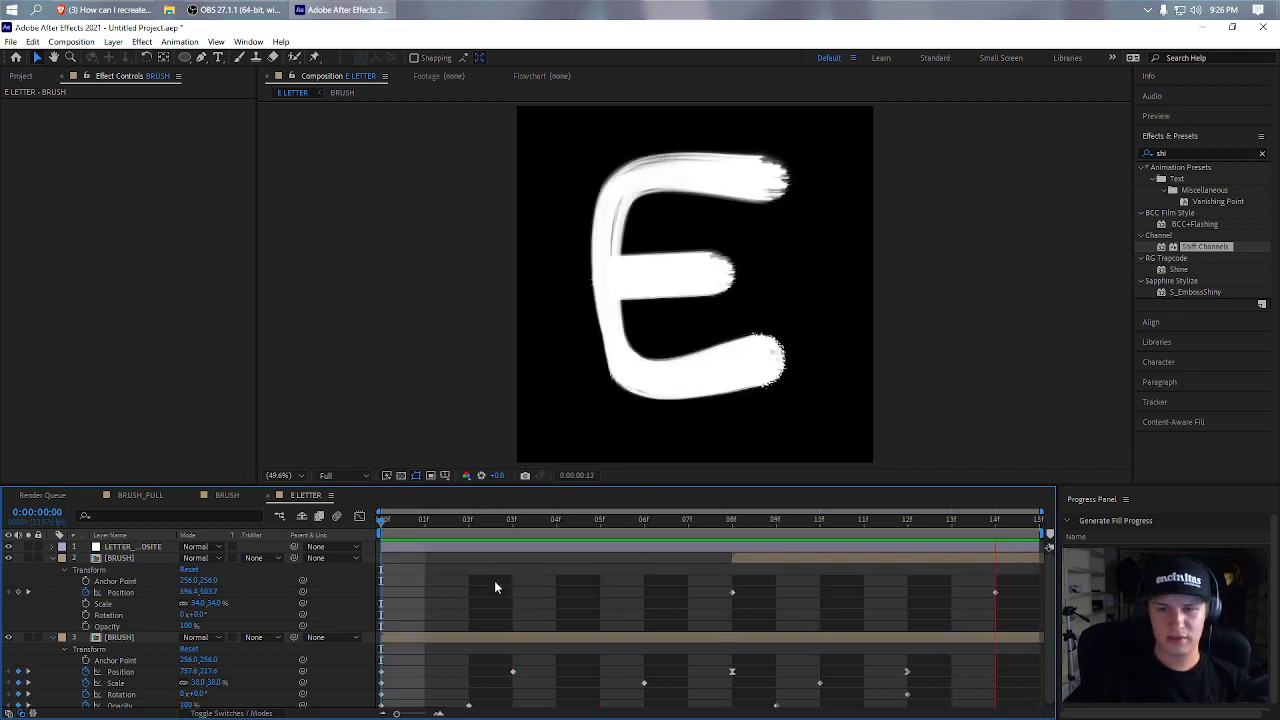
pyautogui.press('space')
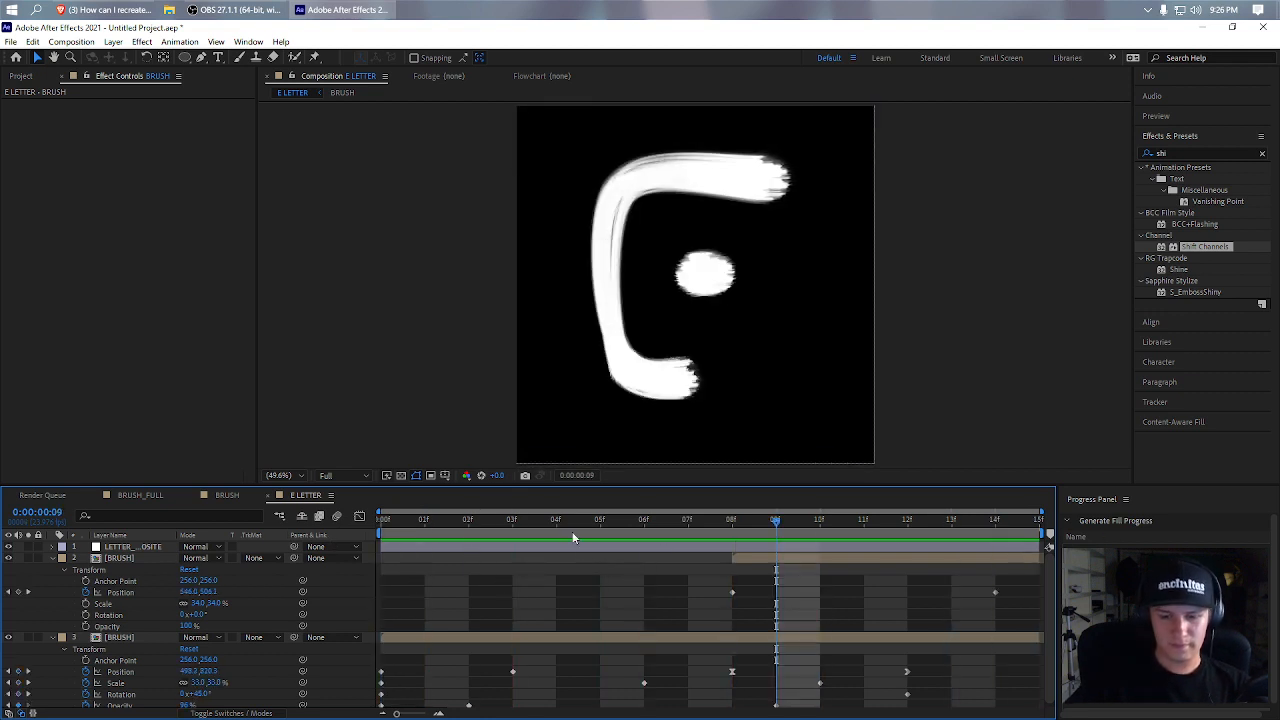
# - Open the L LETTER composition from the LETTERS folder in the project
pyautogui.click(223, 496)
pyautogui.click(300, 495)
pyautogui.click(28, 77)
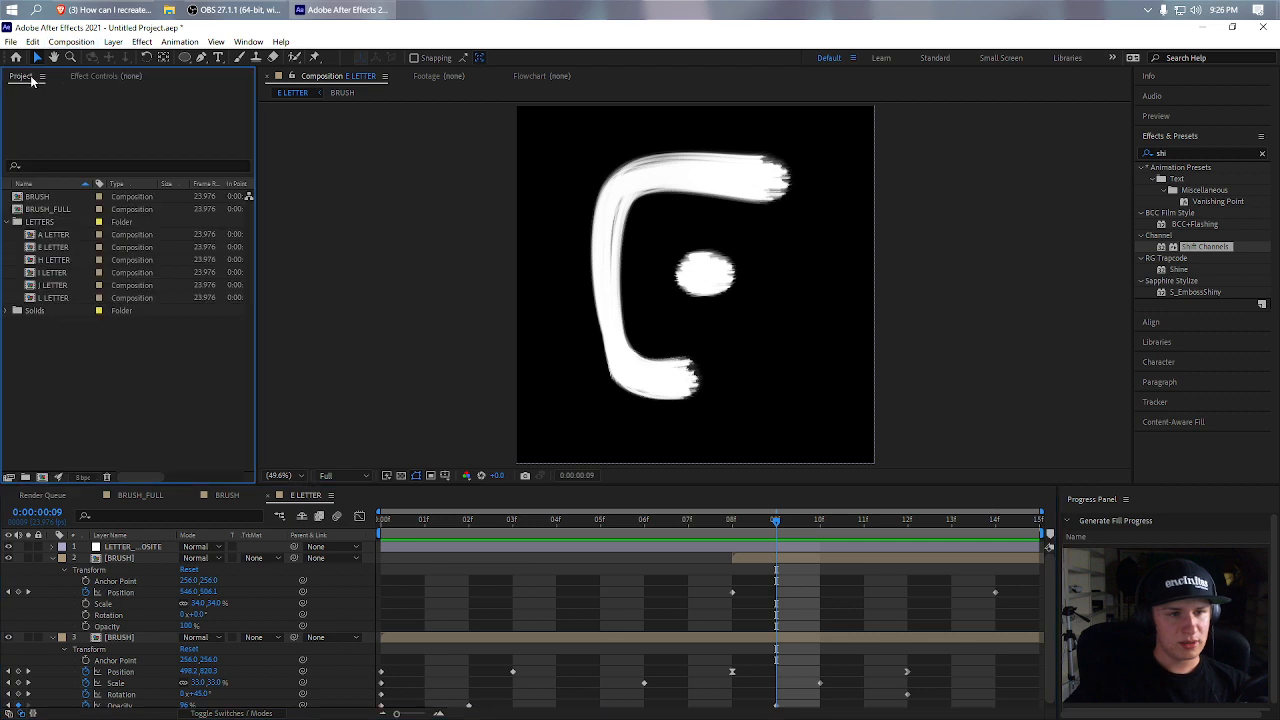
pyautogui.doubleClick(55, 298)
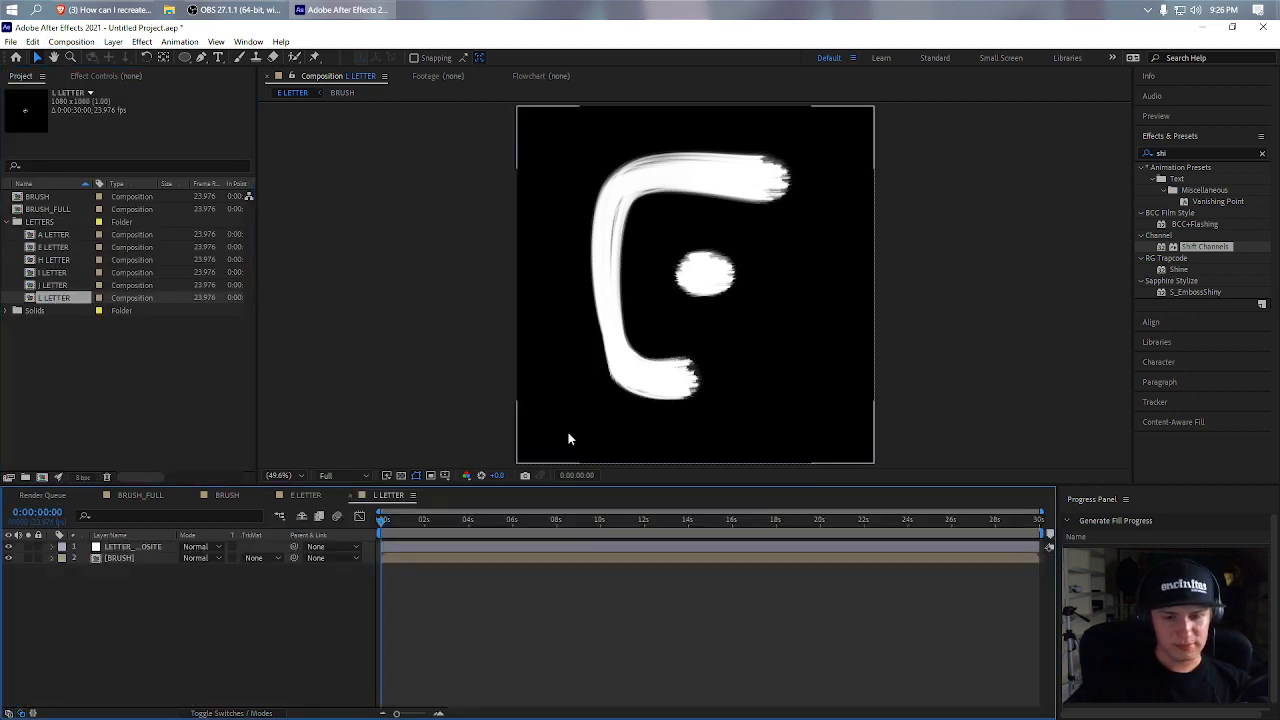
# - Move the L composition's BRUSH layer to about 330, 290 and set a Position keyframe at frame 0
pyautogui.click(212, 560)
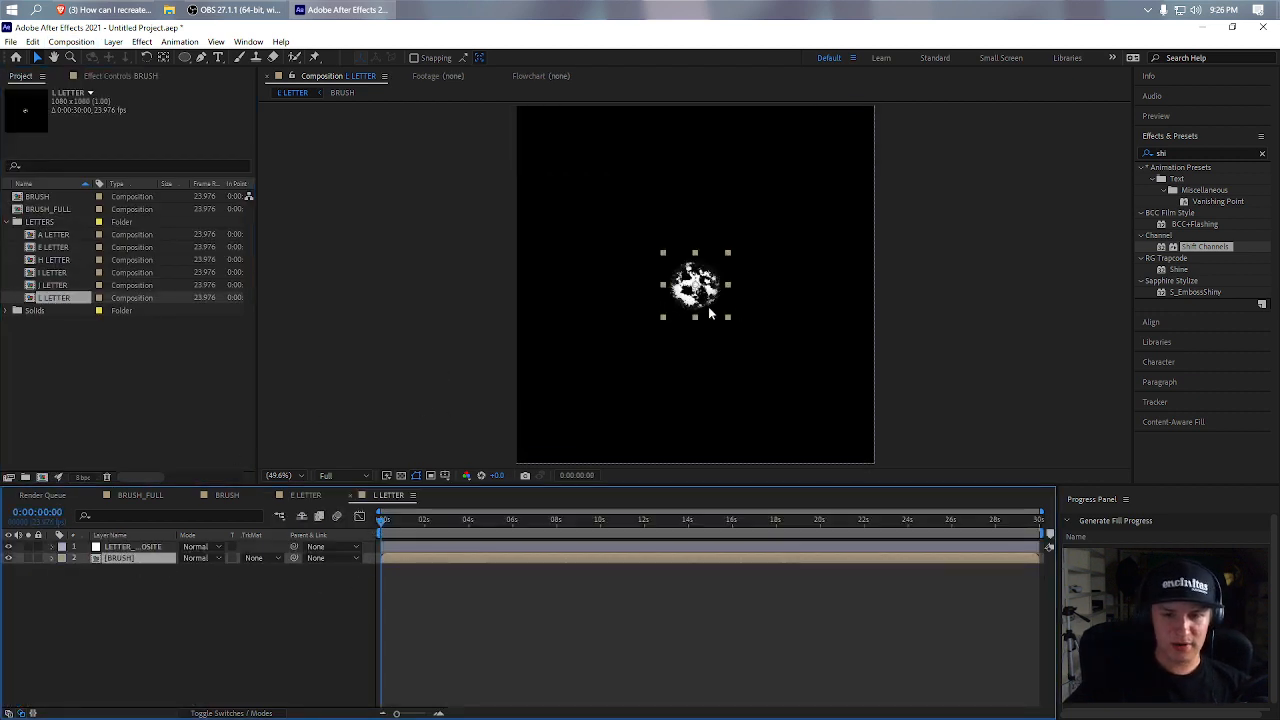
pyautogui.moveTo(695, 285)
pyautogui.mouseDown()
pyautogui.moveTo(608, 186)
pyautogui.moveTo(626, 202)
pyautogui.mouseUp()
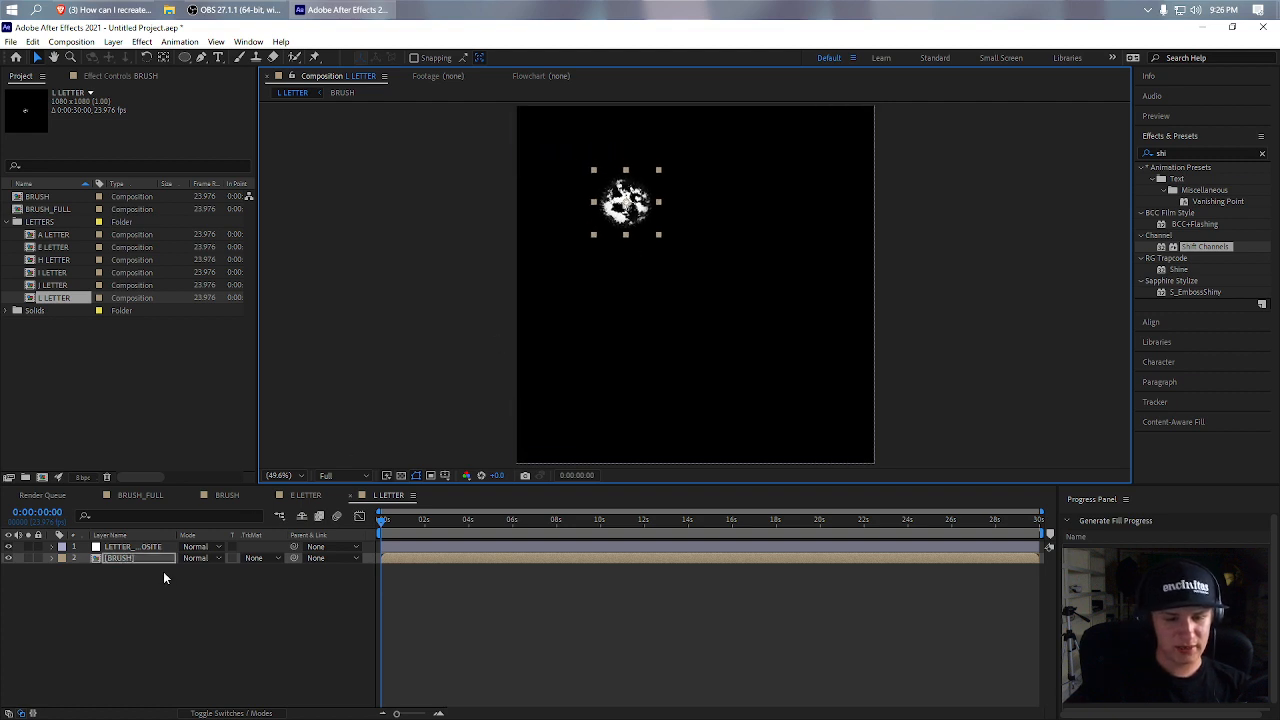
pyautogui.press('p')
pyautogui.click(439, 713)
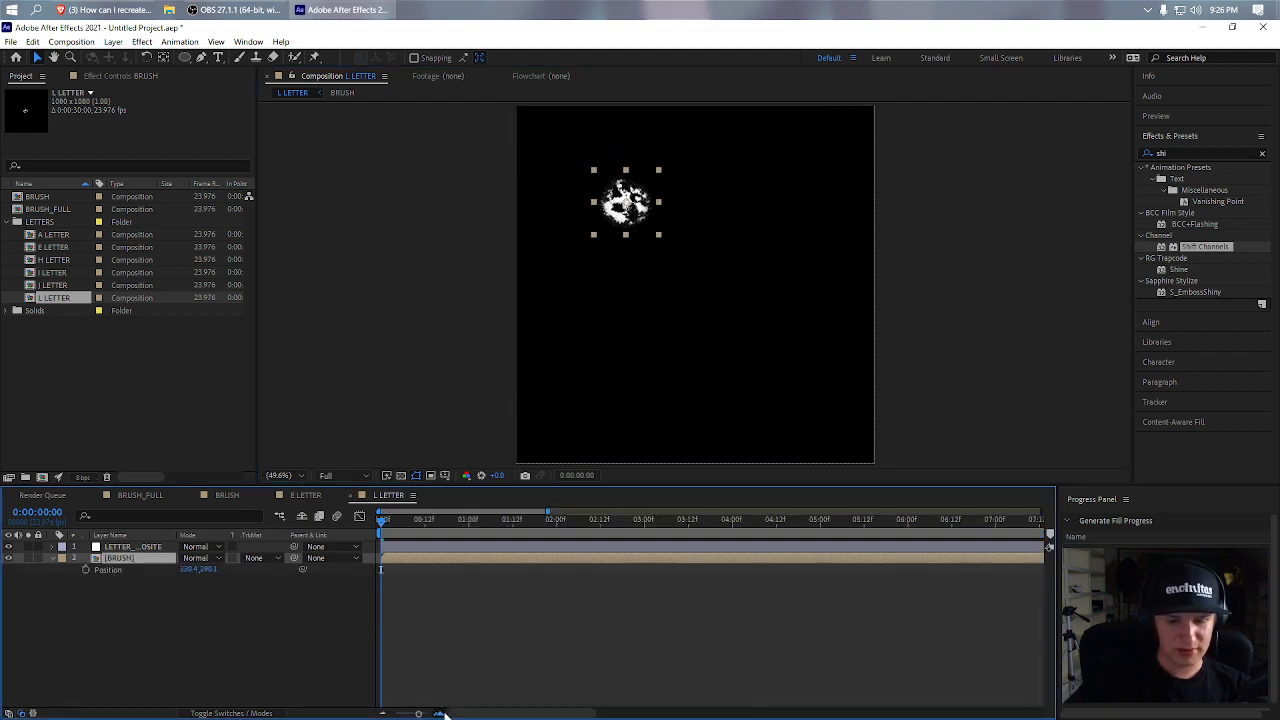
pyautogui.click(85, 574)
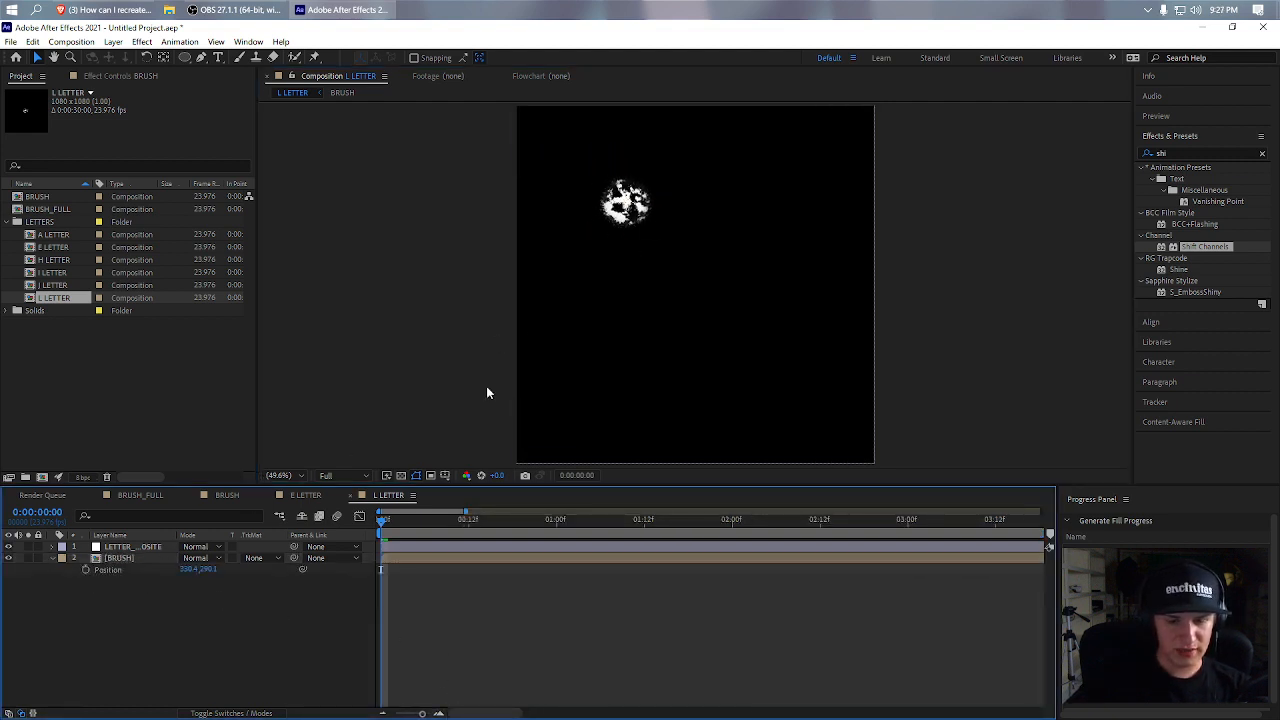
pyautogui.click(51, 559)
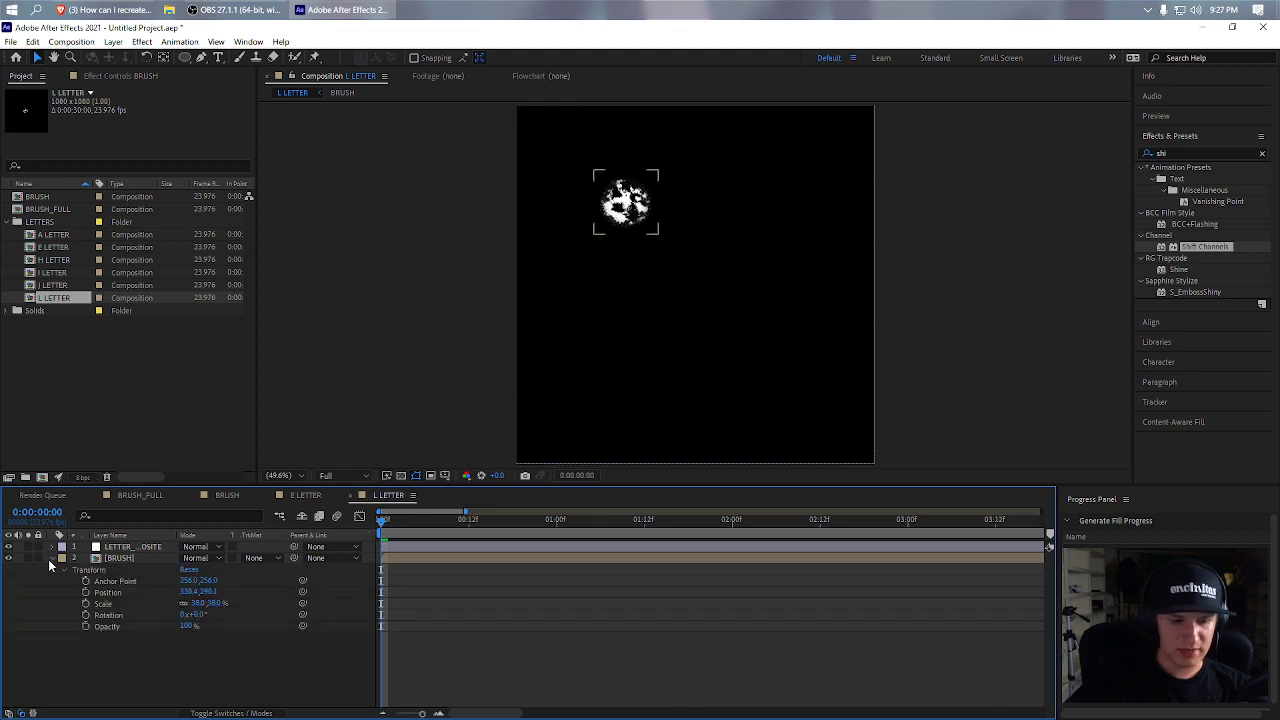
pyautogui.click(85, 602)
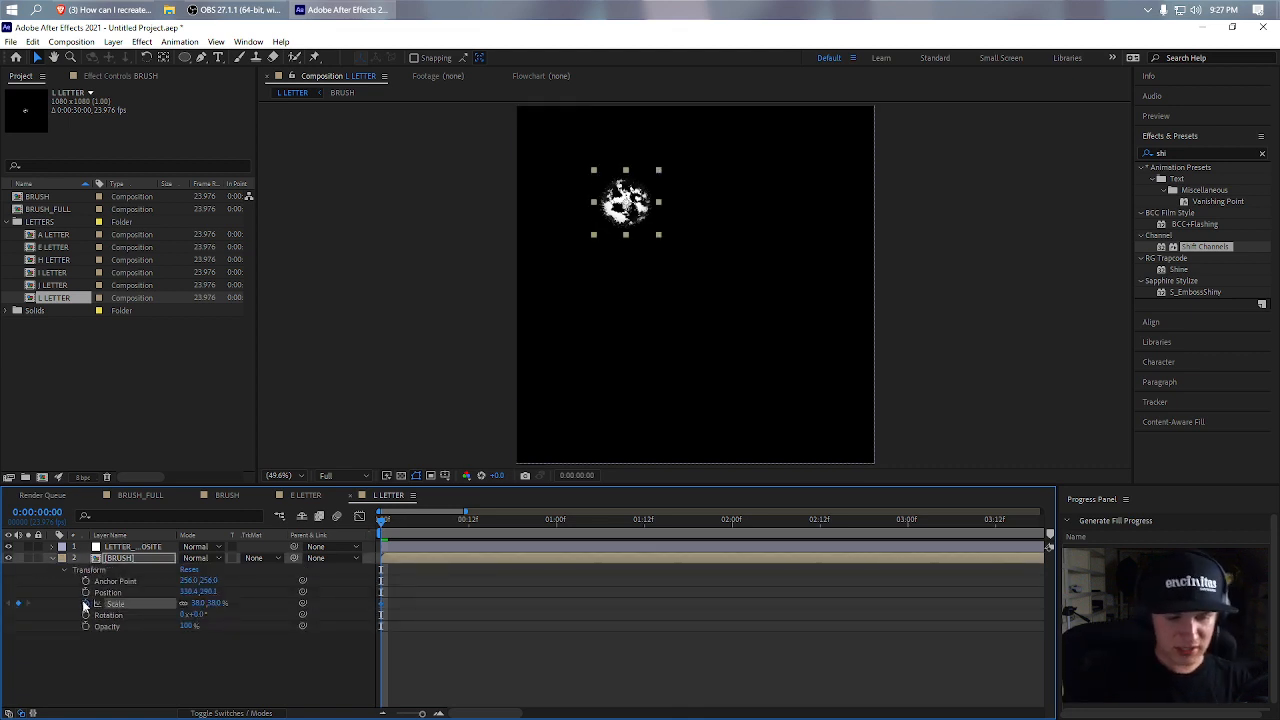
pyautogui.click(84, 603)
pyautogui.click(85, 592)
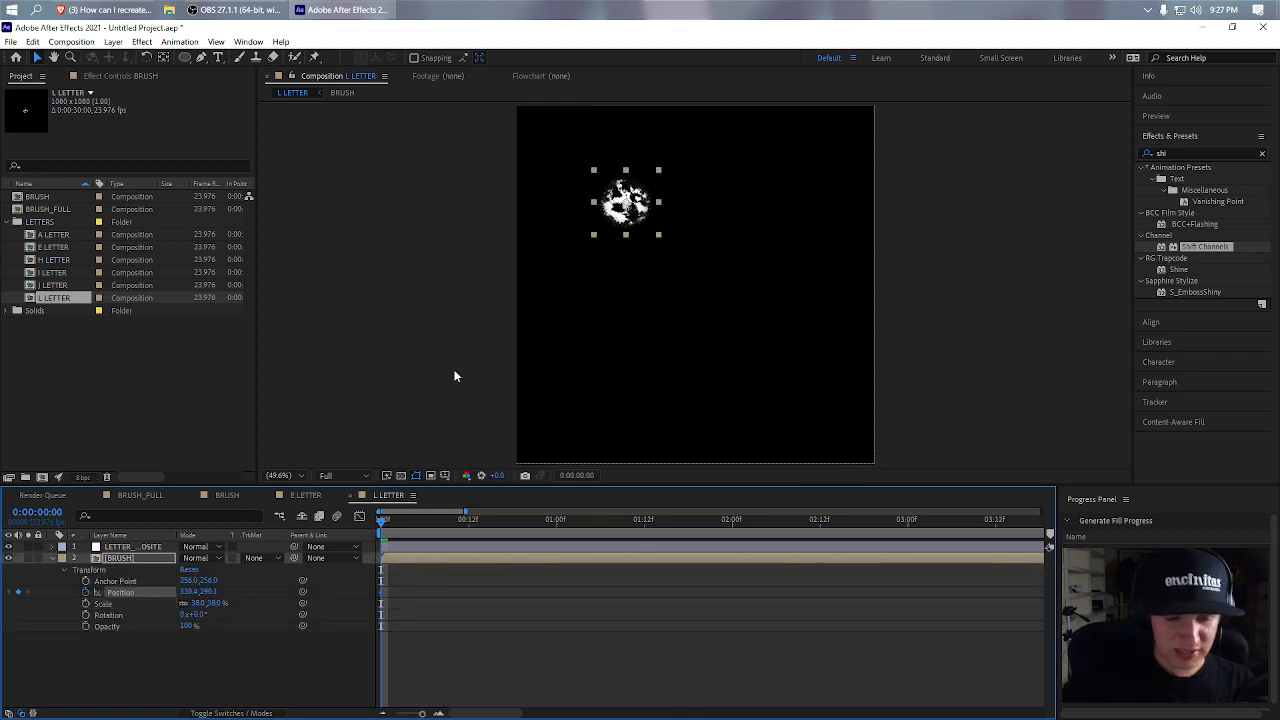
# - Keyframe the brush's Position at about 332, 740 on frame 4 and about 673, 746 on frame 7, forming a curved L
pyautogui.click(438, 713)
pyautogui.click(439, 521)
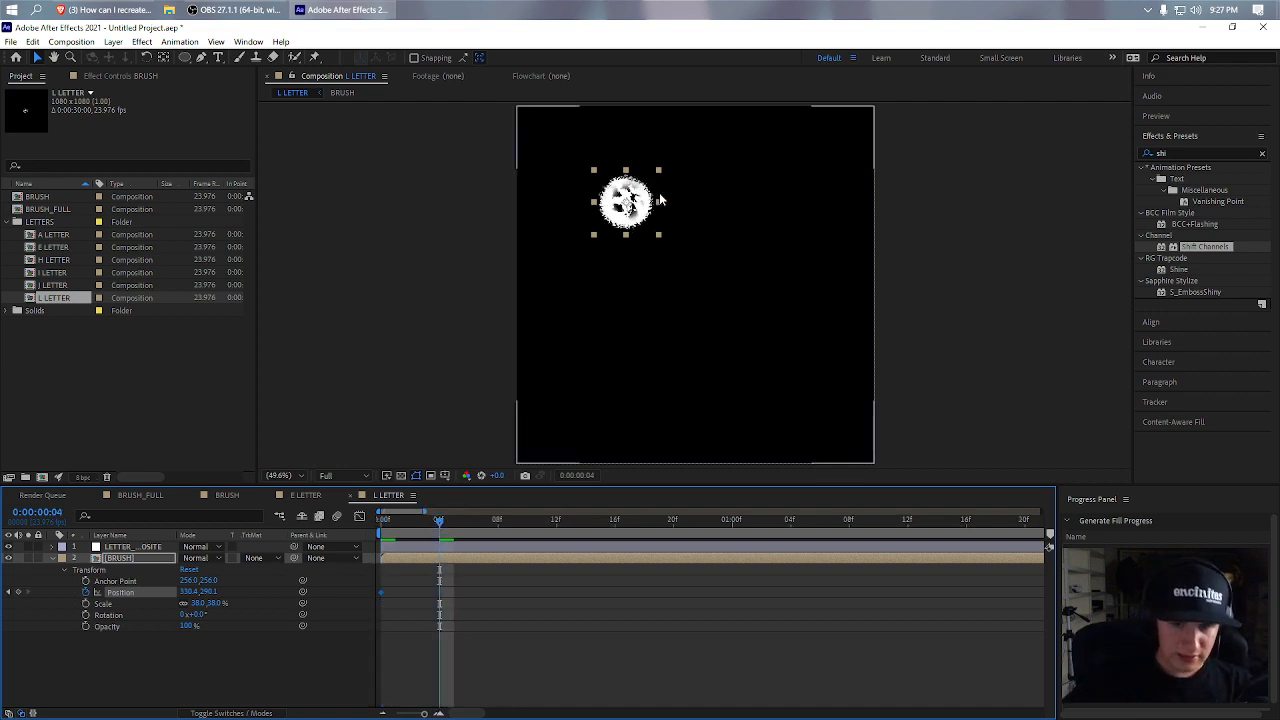
pyautogui.moveTo(633, 214)
pyautogui.mouseDown()
pyautogui.moveTo(624, 378)
pyautogui.moveTo(645, 380)
pyautogui.moveTo(632, 364)
pyautogui.moveTo(750, 376)
pyautogui.mouseUp()
pyautogui.click(477, 516)
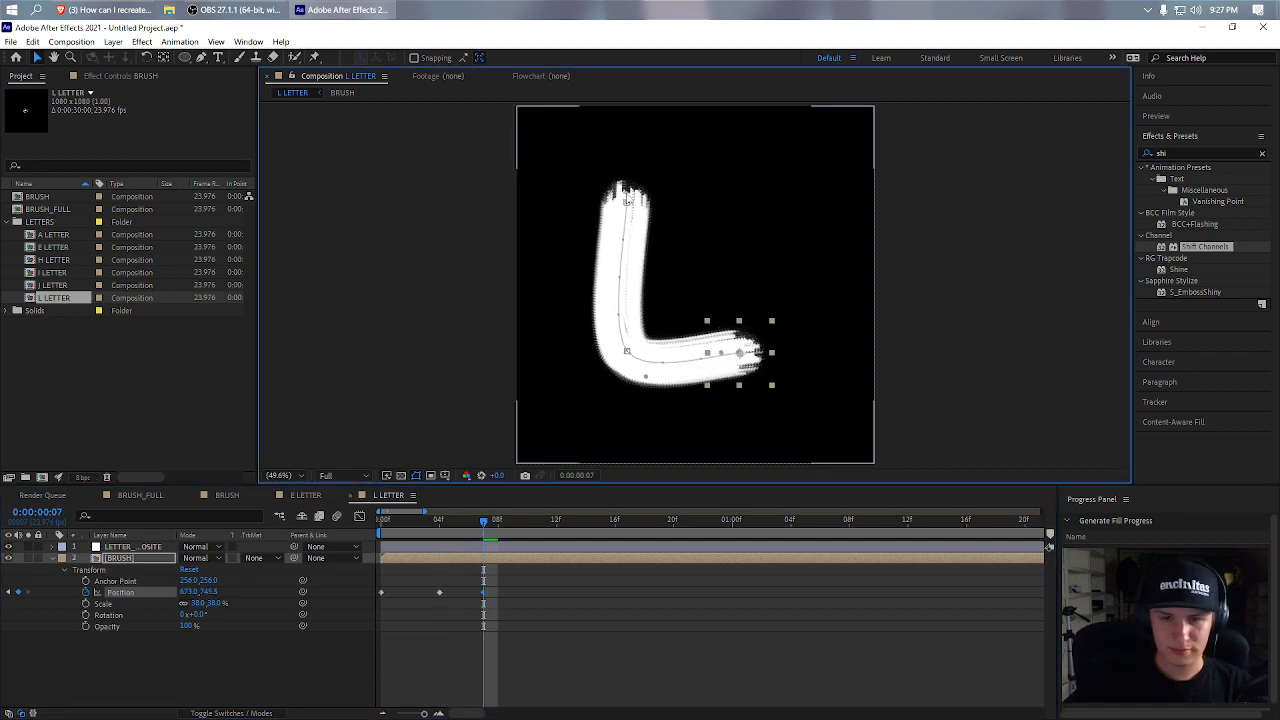
# - Raise the starting point of the L's motion path to about 328, 227 and play back the stroke
pyautogui.moveTo(627, 202); pyautogui.dragTo(626, 180)
pyautogui.moveTo(443, 519); pyautogui.dragTo(370, 530)
pyautogui.press('space')
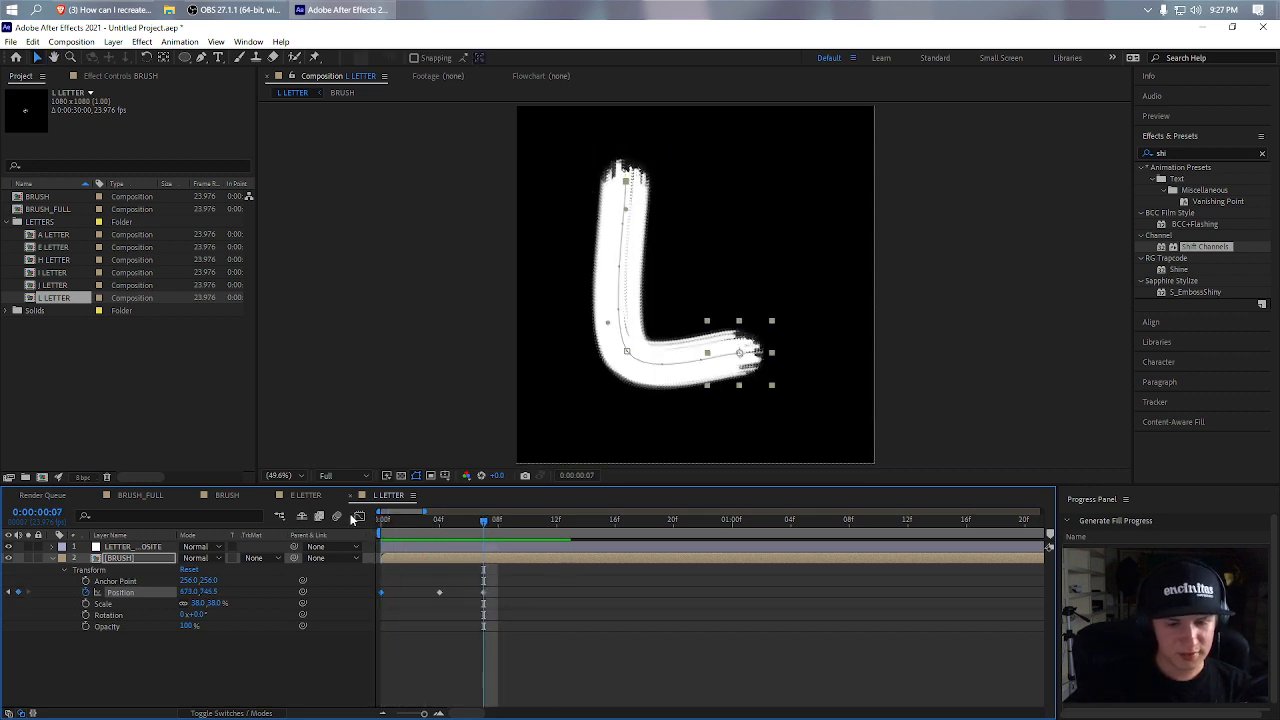
# - Reshape the Position speed graph so the brush slows into the keyframes on frames 4 and 7, and preview the stroke
pyautogui.click(359, 516)
pyautogui.click(483, 561)
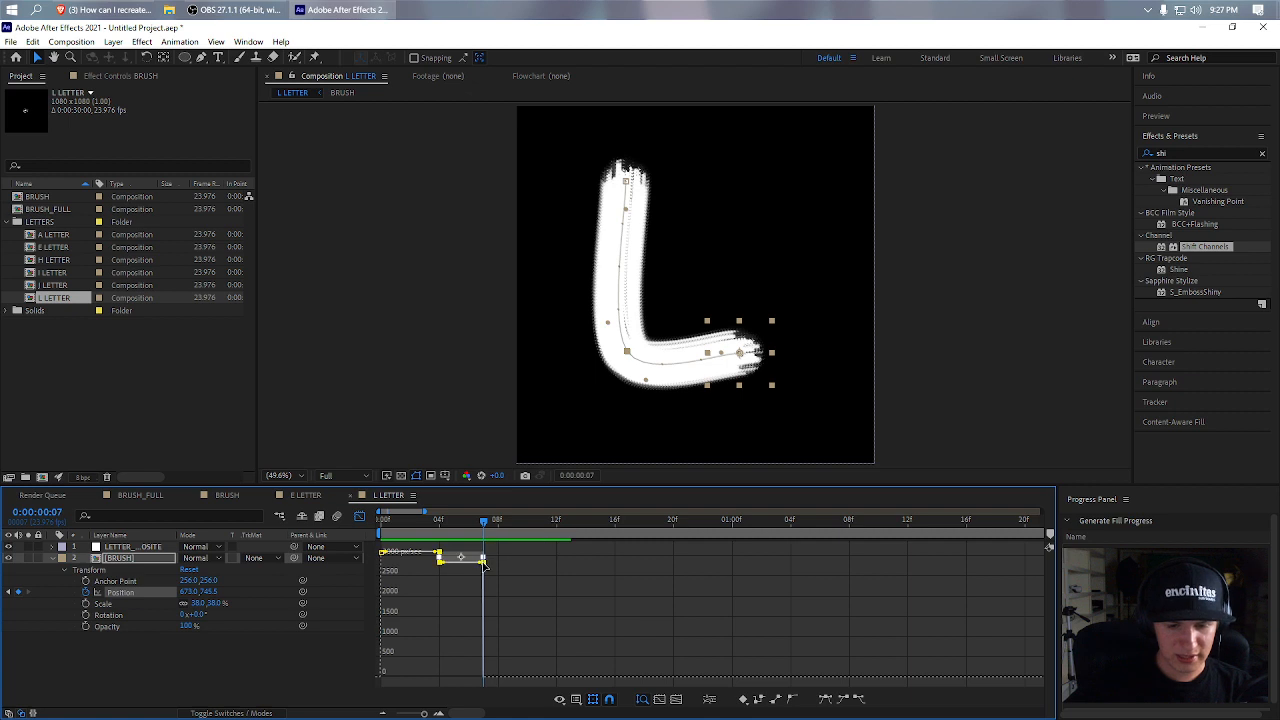
pyautogui.moveTo(483, 561)
pyautogui.mouseDown()
pyautogui.moveTo(459, 638)
pyautogui.moveTo(462, 626)
pyautogui.mouseUp()
pyautogui.press('space')
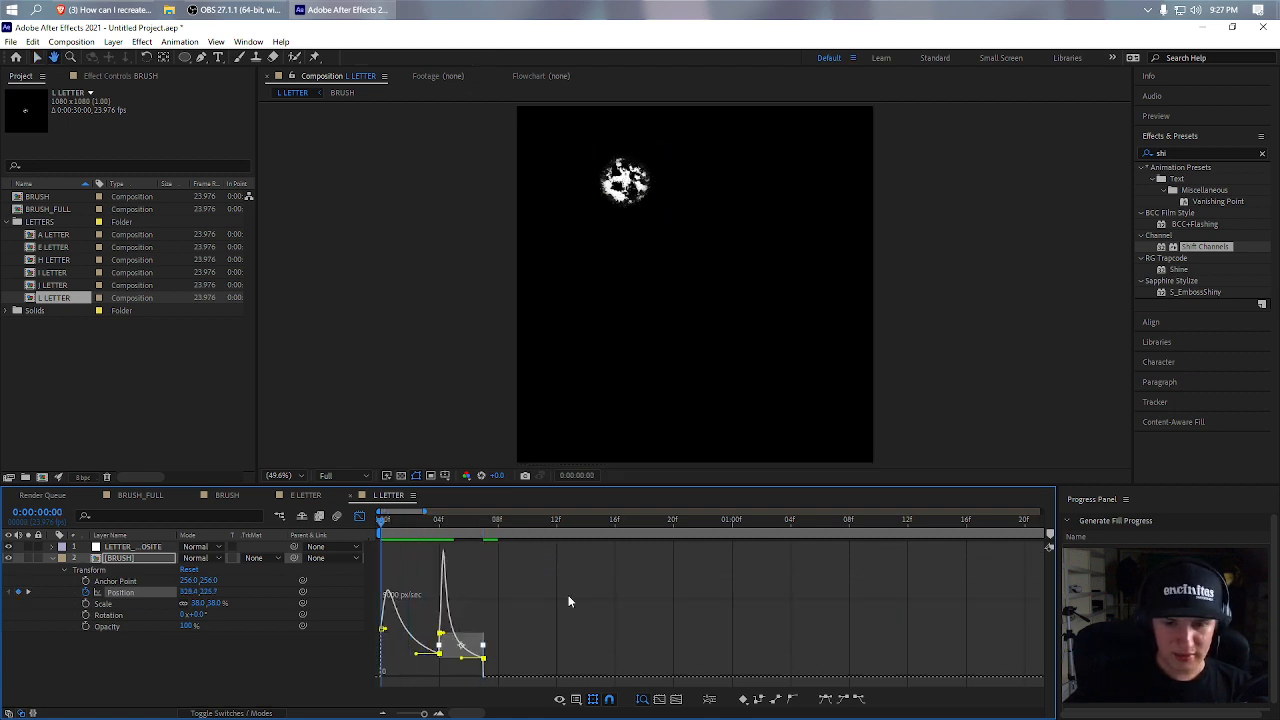
pyautogui.moveTo(408, 521)
pyautogui.mouseDown()
pyautogui.moveTo(510, 524)
pyautogui.moveTo(480, 527)
pyautogui.mouseUp()
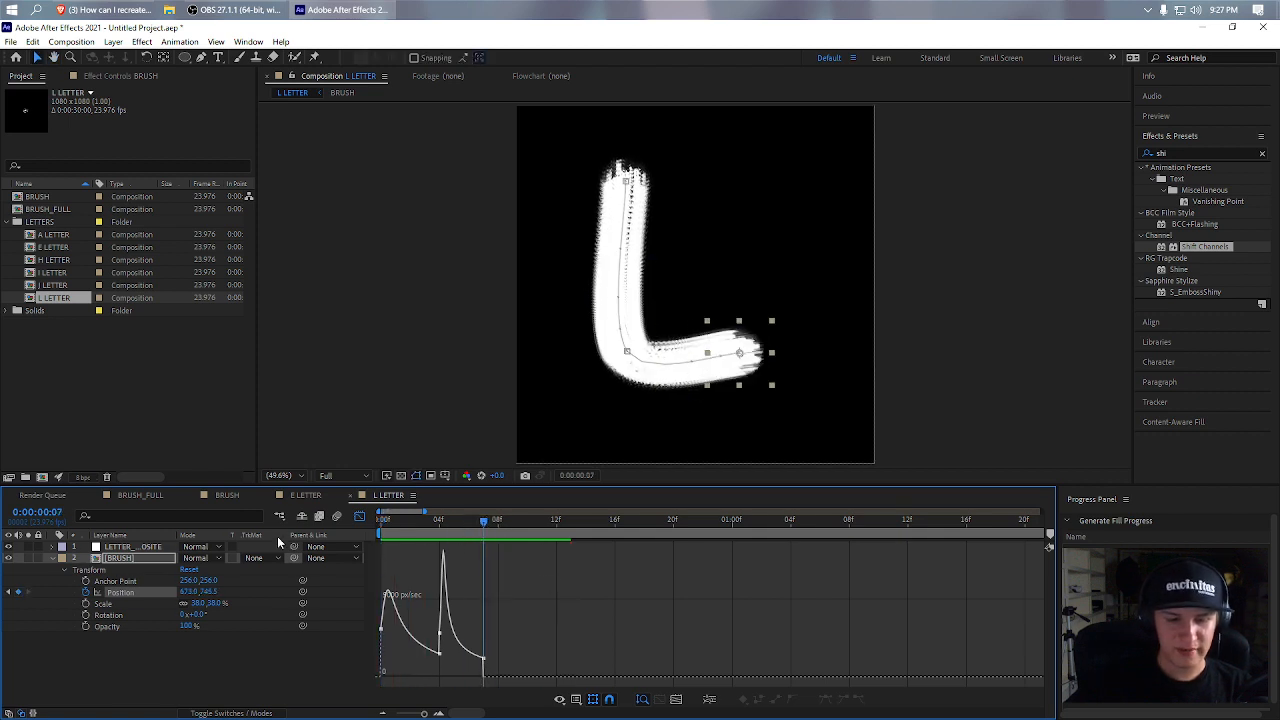
# - Check the Echo effect settings on the LETTER_COMPOSITE layer and return to the first frame
pyautogui.click(157, 547)
pyautogui.click(127, 78)
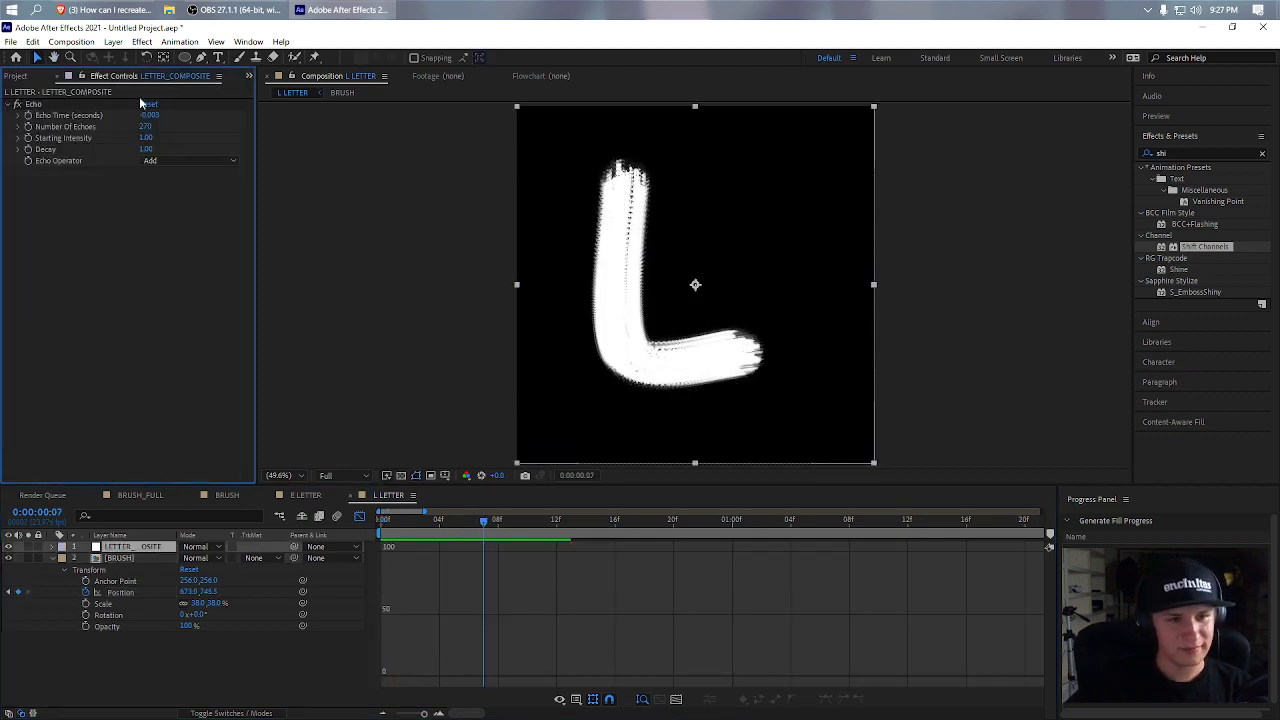
pyautogui.moveTo(409, 522); pyautogui.dragTo(313, 535)
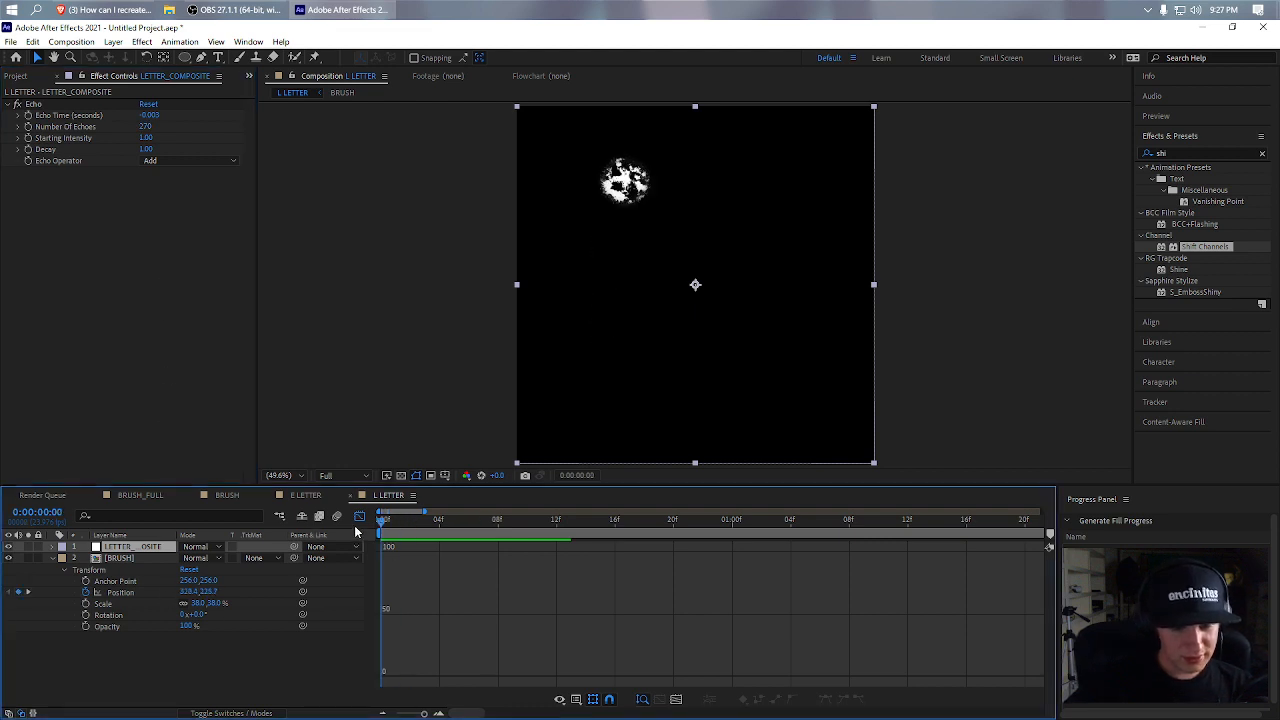
# - Keyframe the L brush's Rotation from 0° at frame 0 to 30° at frame 7 and return to the start
pyautogui.click(360, 517)
pyautogui.click(62, 614)
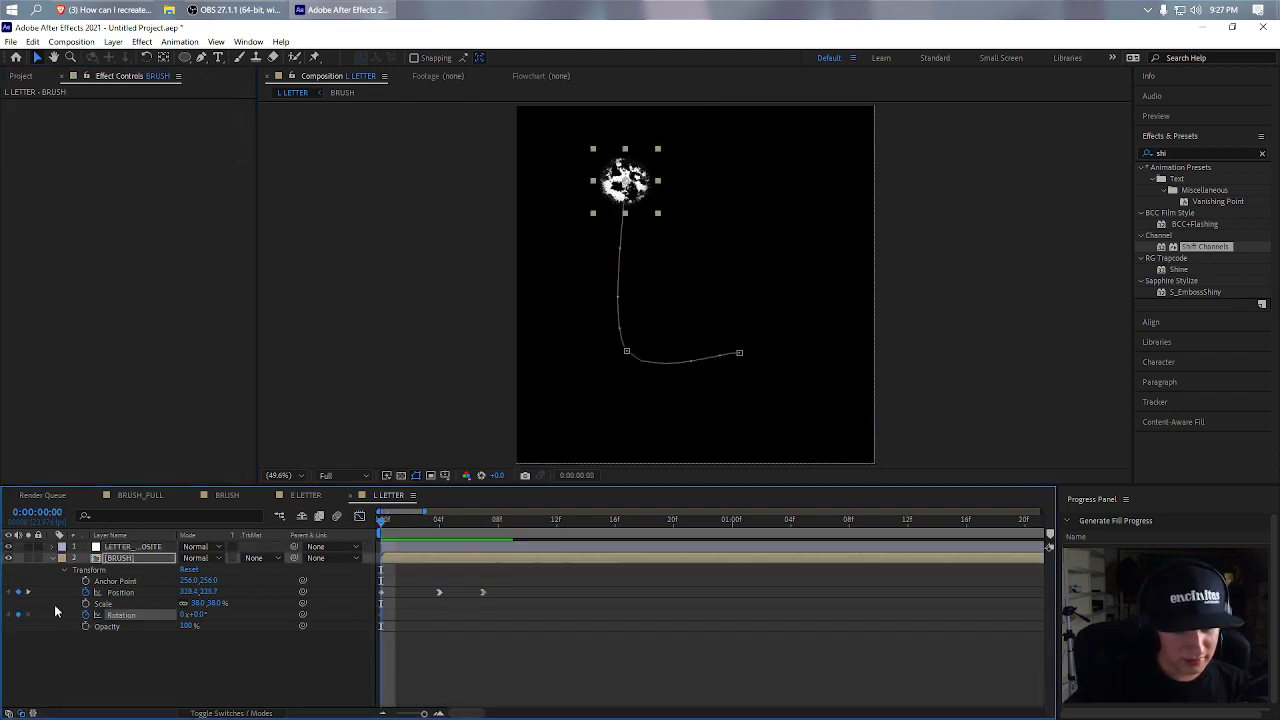
pyautogui.click(28, 592)
pyautogui.moveTo(202, 615); pyautogui.dragTo(221, 615)
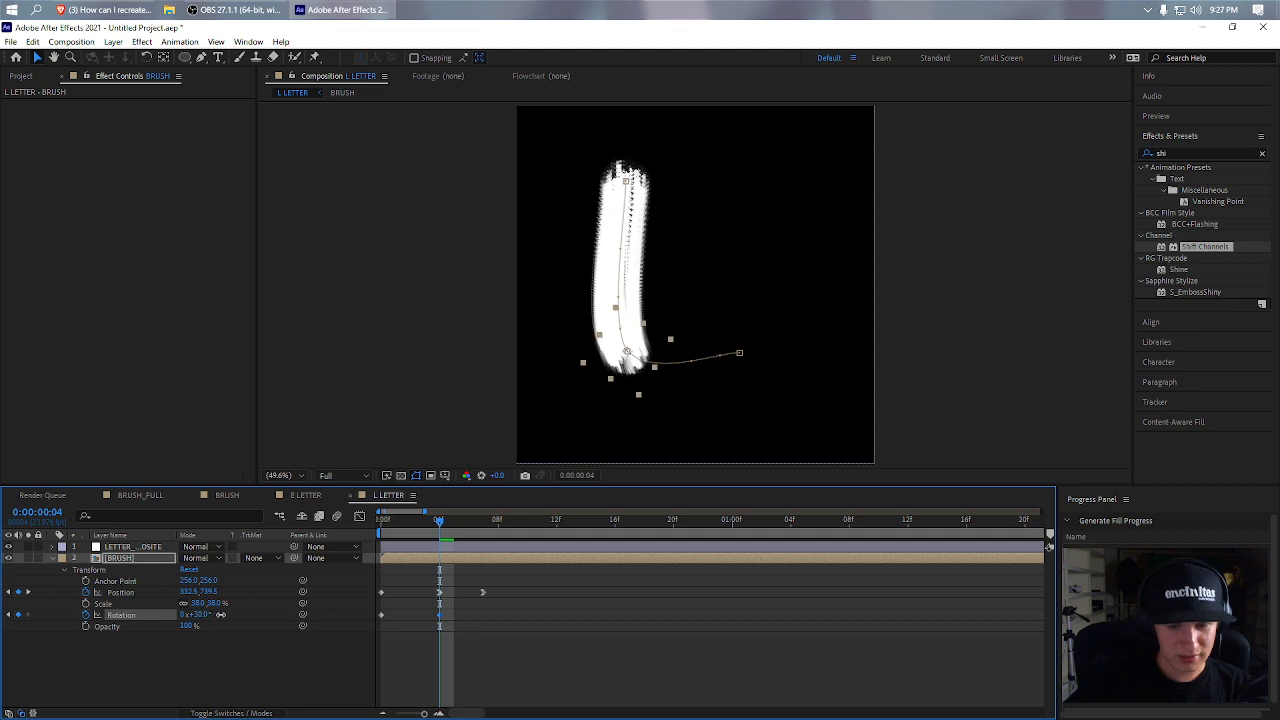
pyautogui.moveTo(439, 616); pyautogui.dragTo(482, 619)
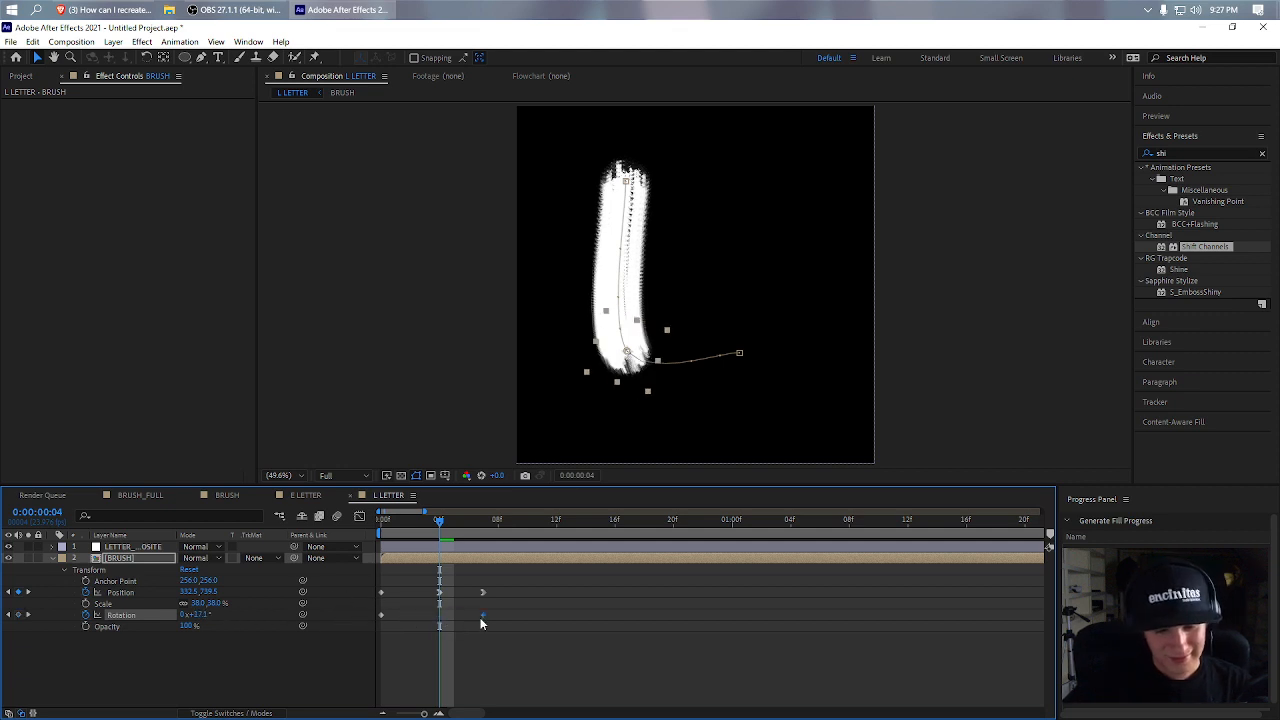
pyautogui.moveTo(438, 525)
pyautogui.mouseDown()
pyautogui.moveTo(380, 528)
pyautogui.moveTo(488, 531)
pyautogui.mouseUp()
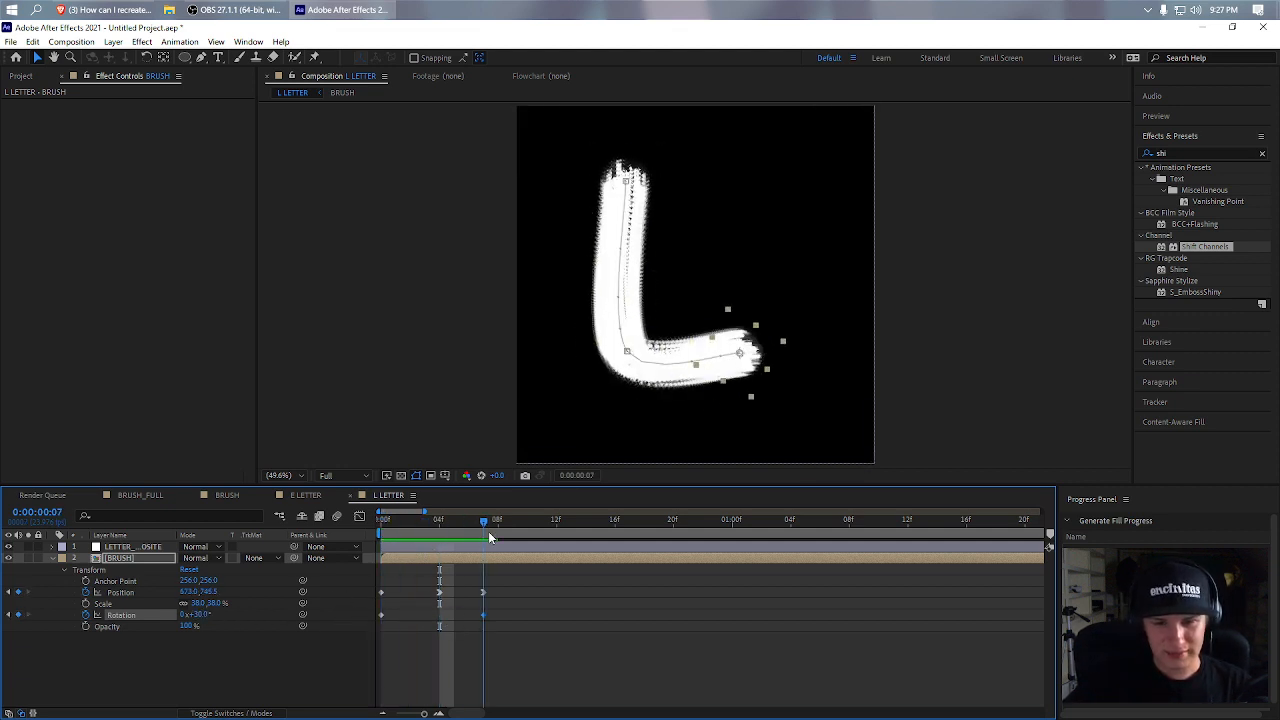
pyautogui.press('Home')
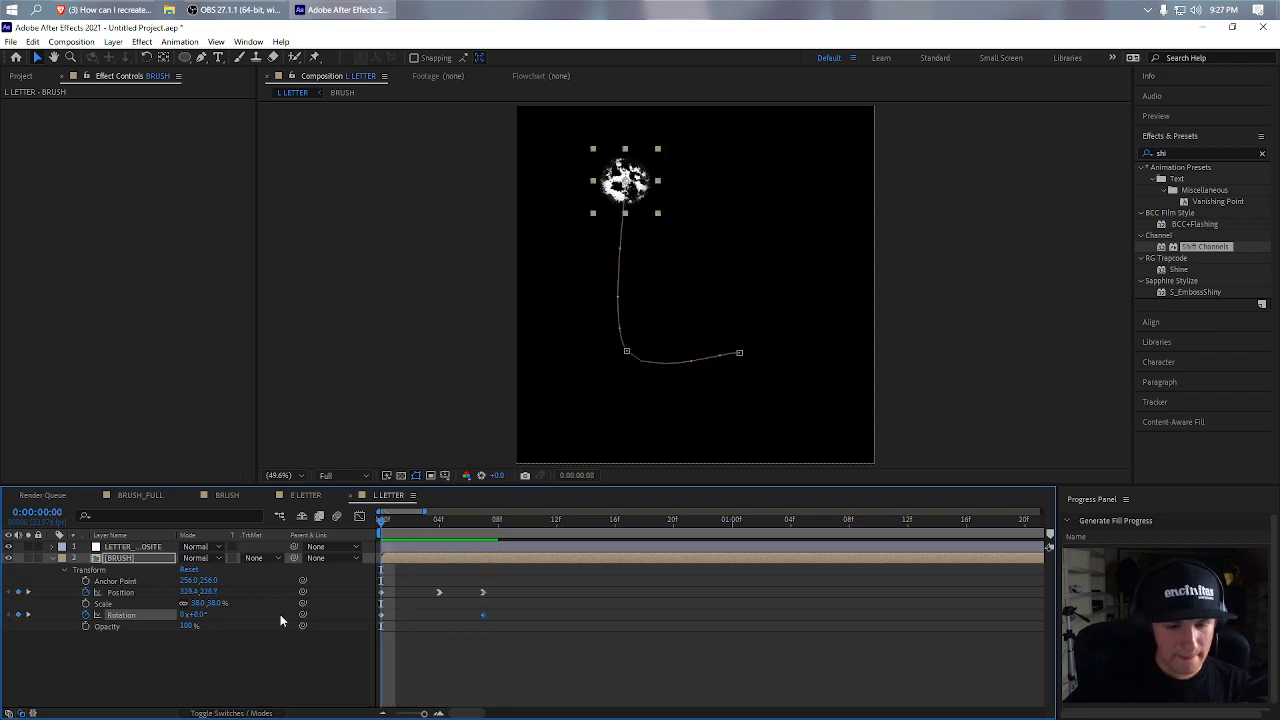
# - Keyframe the L brush's Opacity from 100% at frame 0 to 49% at frame 5 and 0% at frame 7, and scrub past the end
pyautogui.click(87, 628)
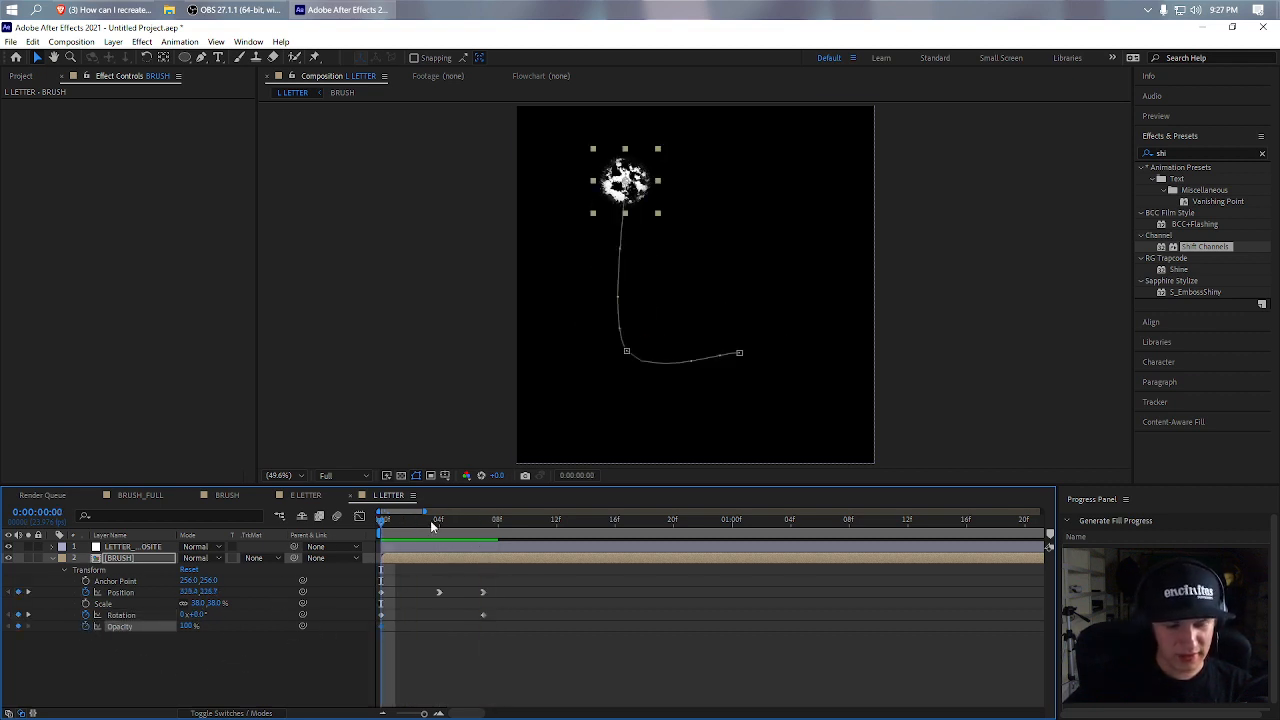
pyautogui.moveTo(430, 520); pyautogui.dragTo(454, 520)
pyautogui.moveTo(189, 626); pyautogui.dragTo(147, 625)
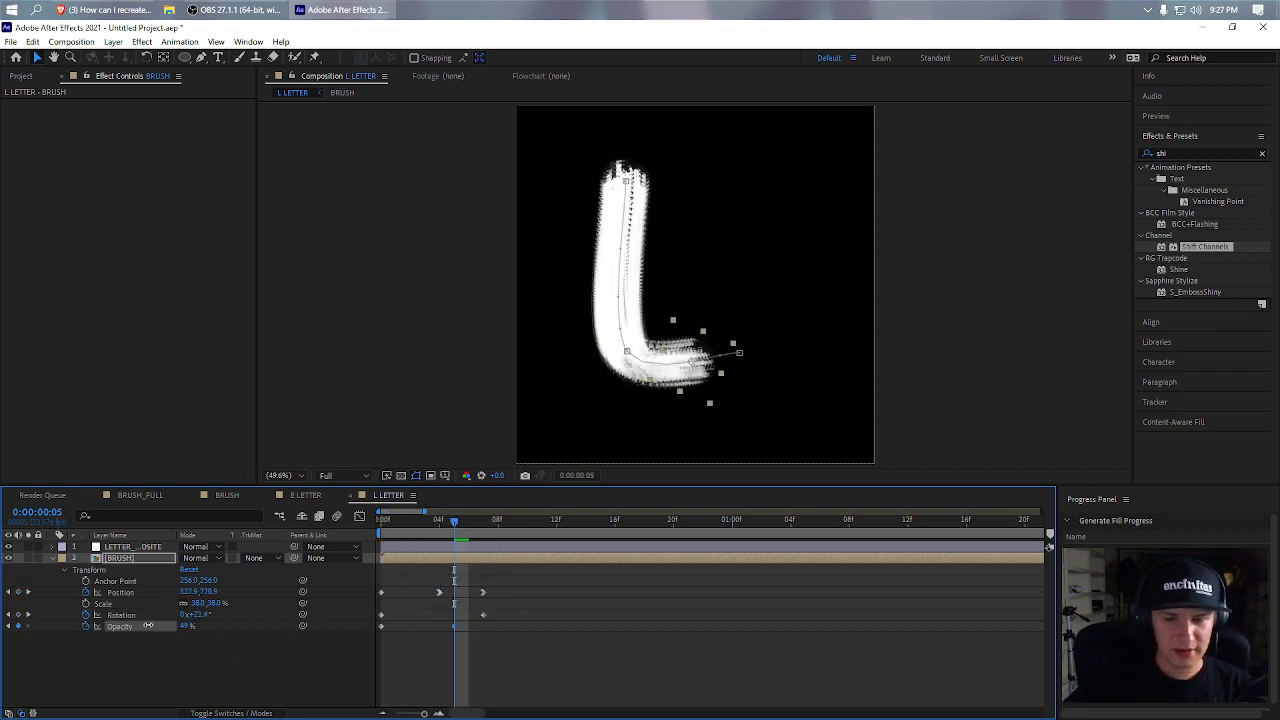
pyautogui.click(28, 615)
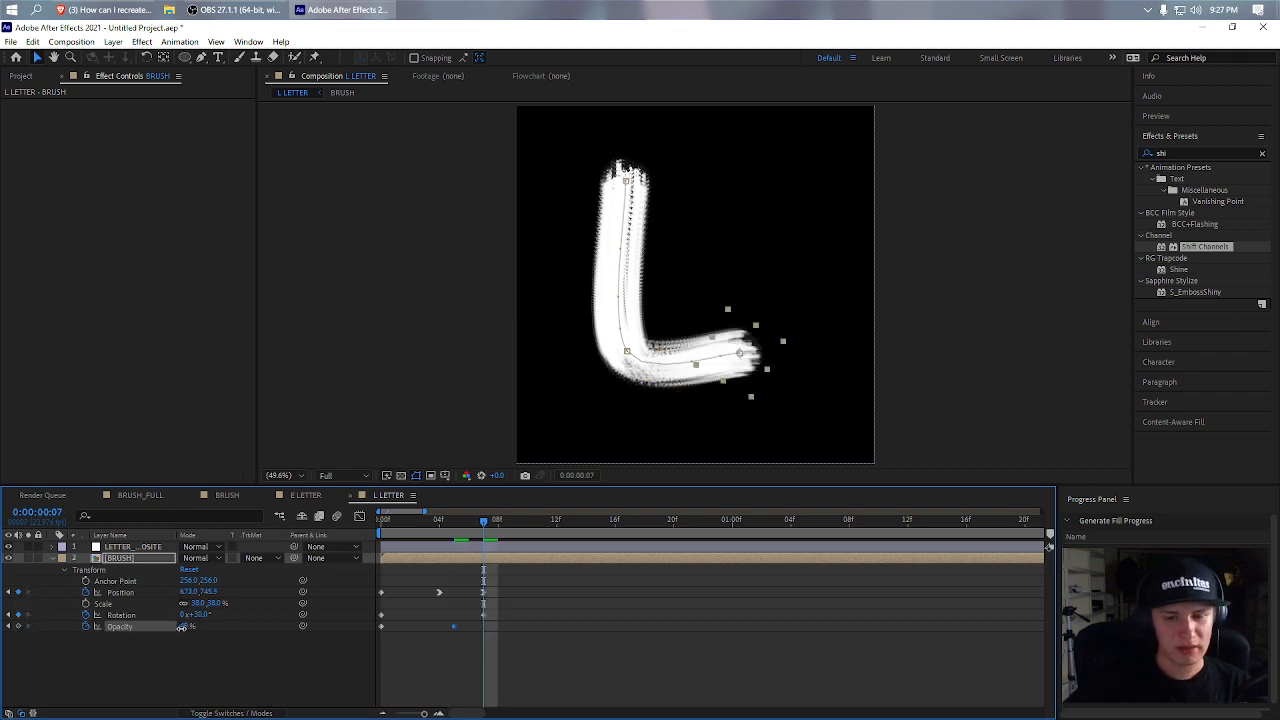
pyautogui.moveTo(181, 627); pyautogui.dragTo(36, 631)
pyautogui.moveTo(184, 626)
pyautogui.mouseDown()
pyautogui.moveTo(275, 615)
pyautogui.moveTo(87, 635)
pyautogui.mouseUp()
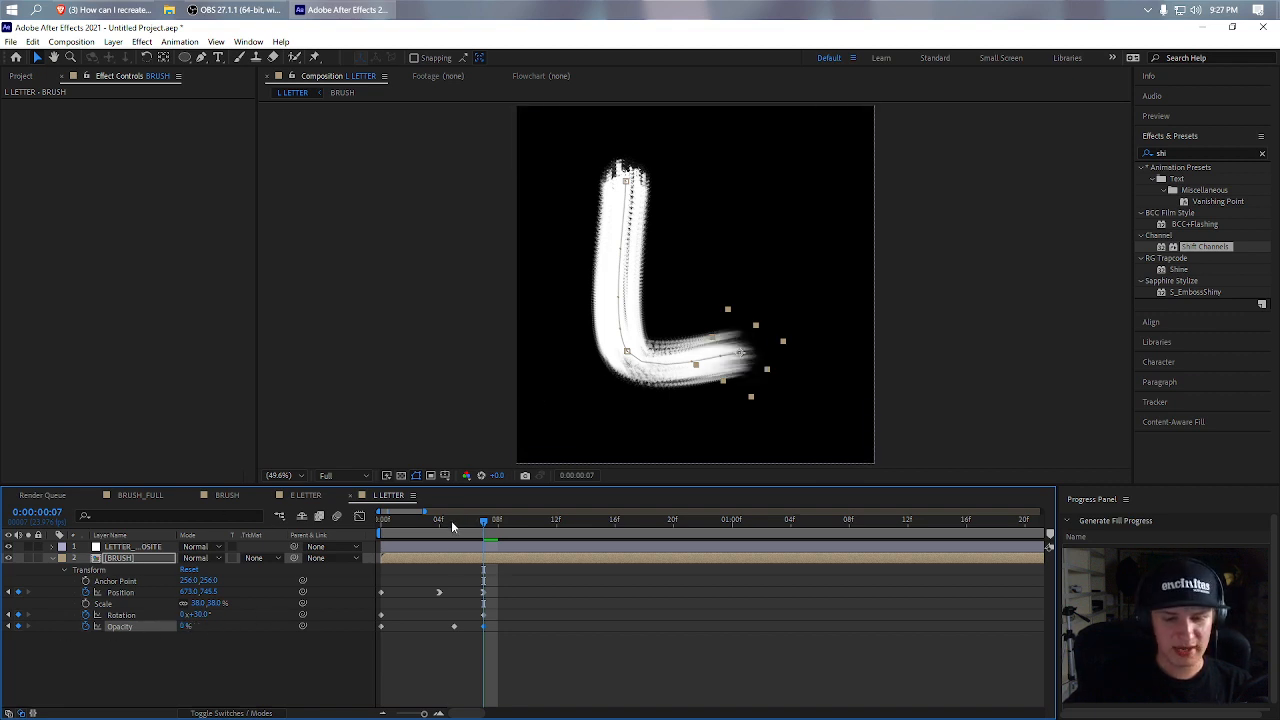
pyautogui.moveTo(453, 523); pyautogui.dragTo(510, 523)
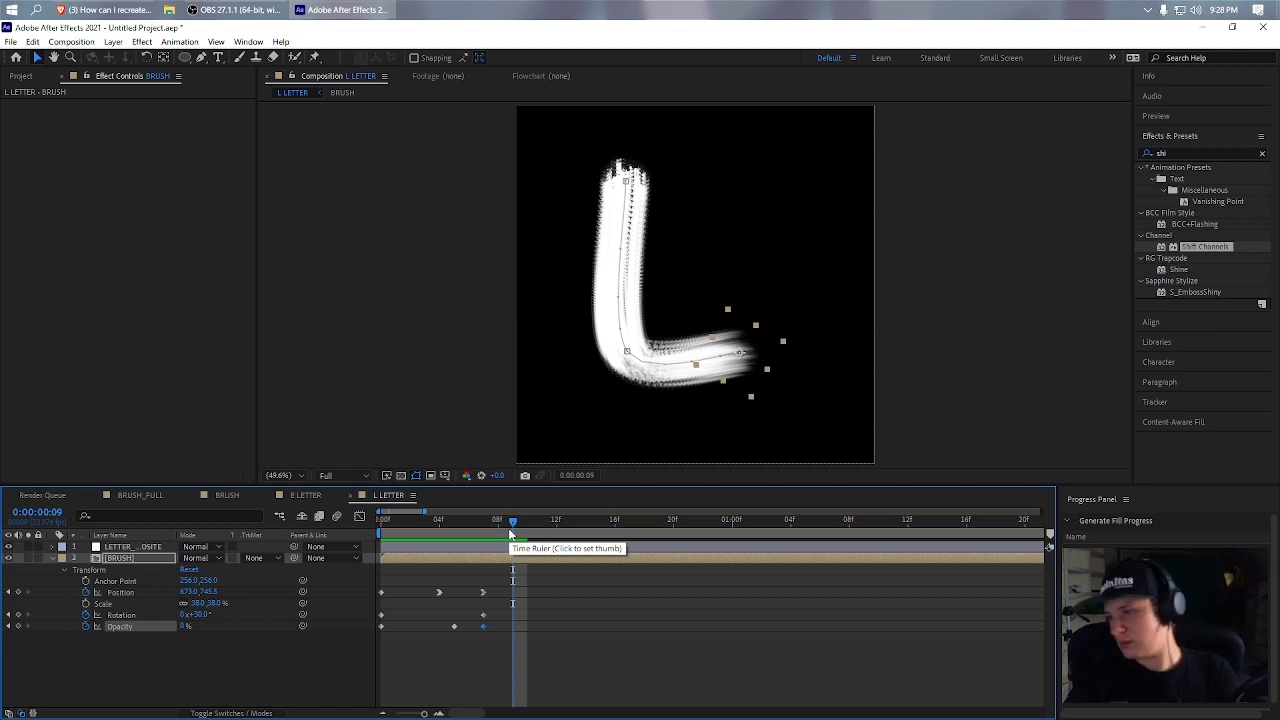
# - Set the Echo Time on the LETTER_COMPOSITE layer to -0.002 seconds
pyautogui.click(132, 547)
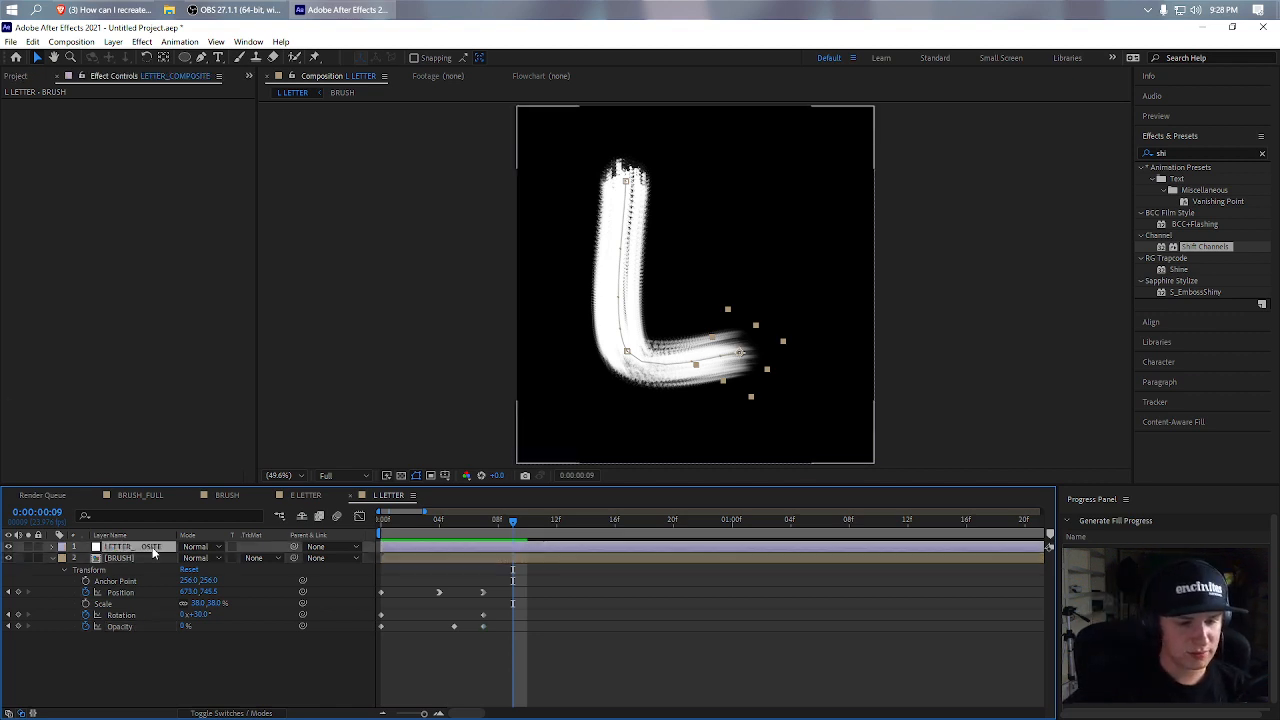
pyautogui.click(151, 115)
pyautogui.press('Right')
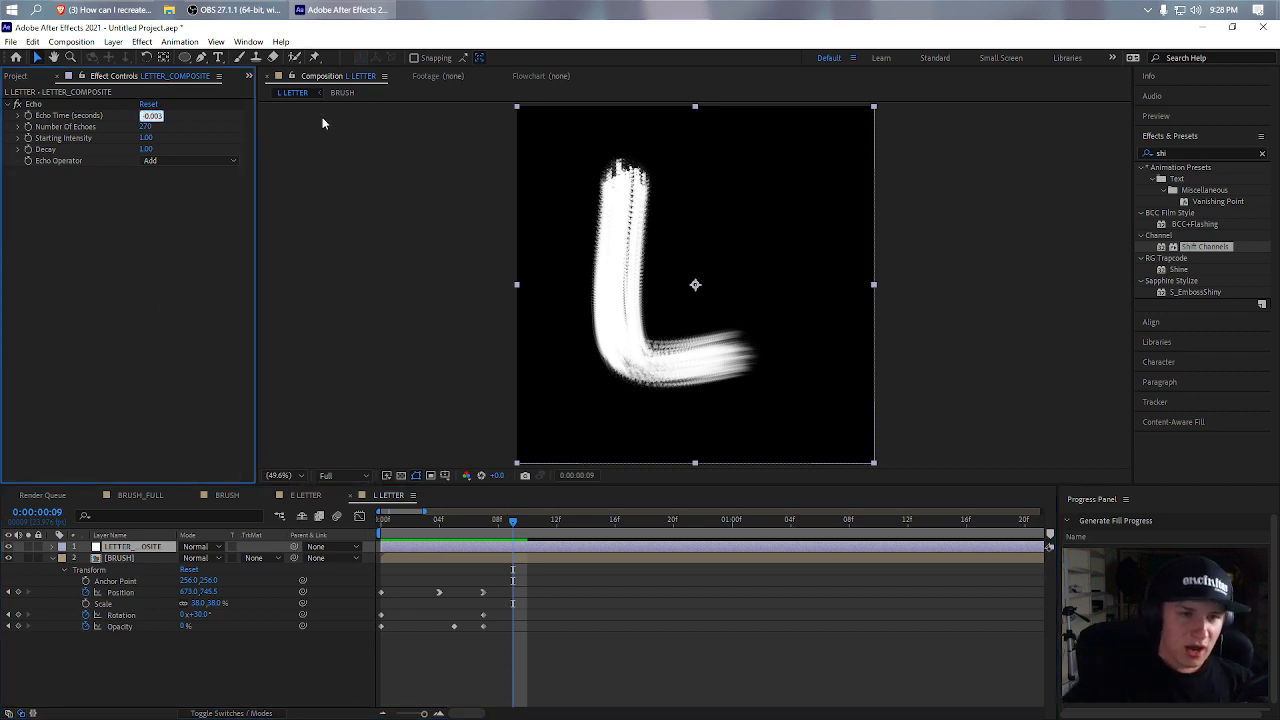
pyautogui.click(271, 294)
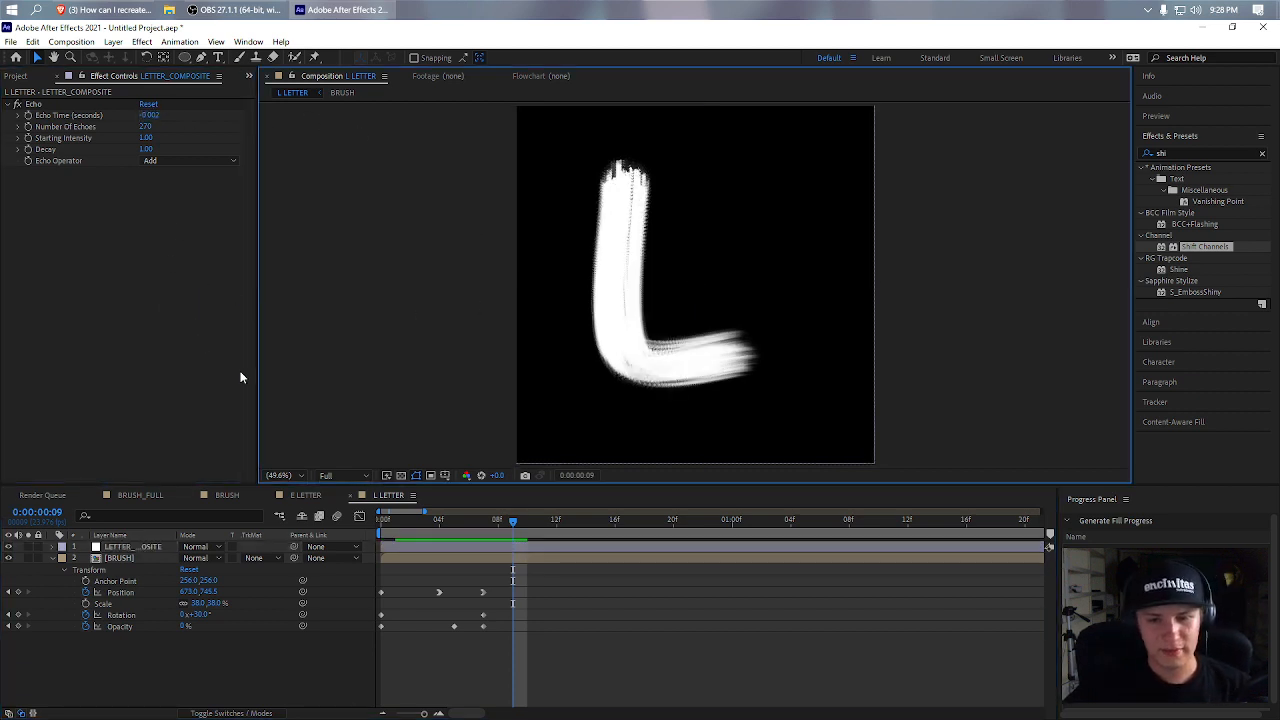
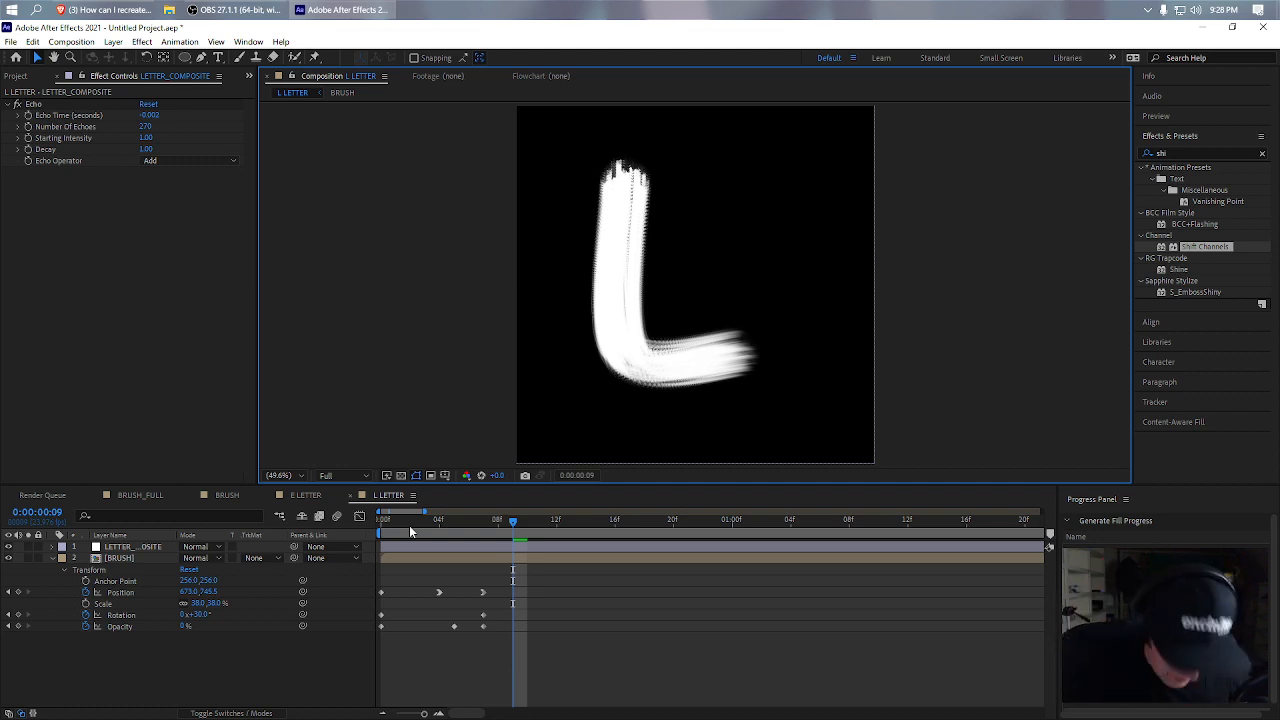
# - Glance at the Reddit thread in the browser, return to After Effects, and preview the L stroke through frame 9
pyautogui.moveTo(472, 519); pyautogui.dragTo(505, 541)
pyautogui.click(108, 9)
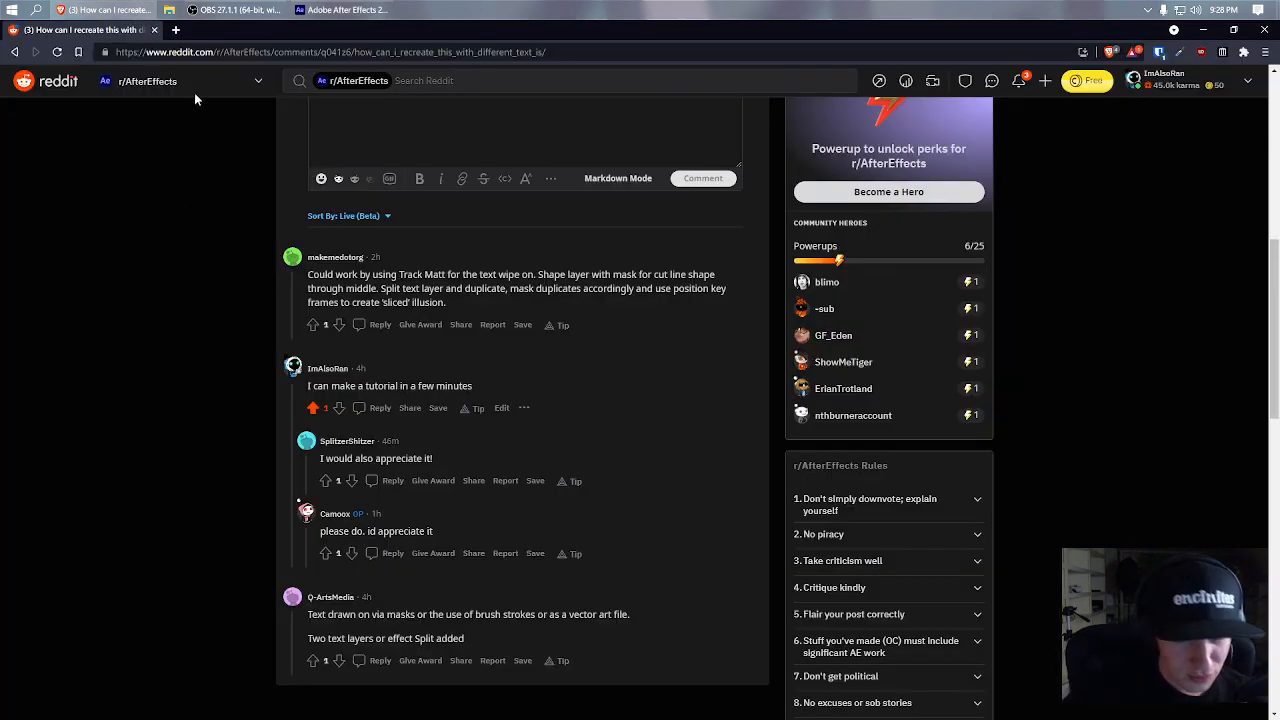
pyautogui.click(340, 9)
pyautogui.press('space')
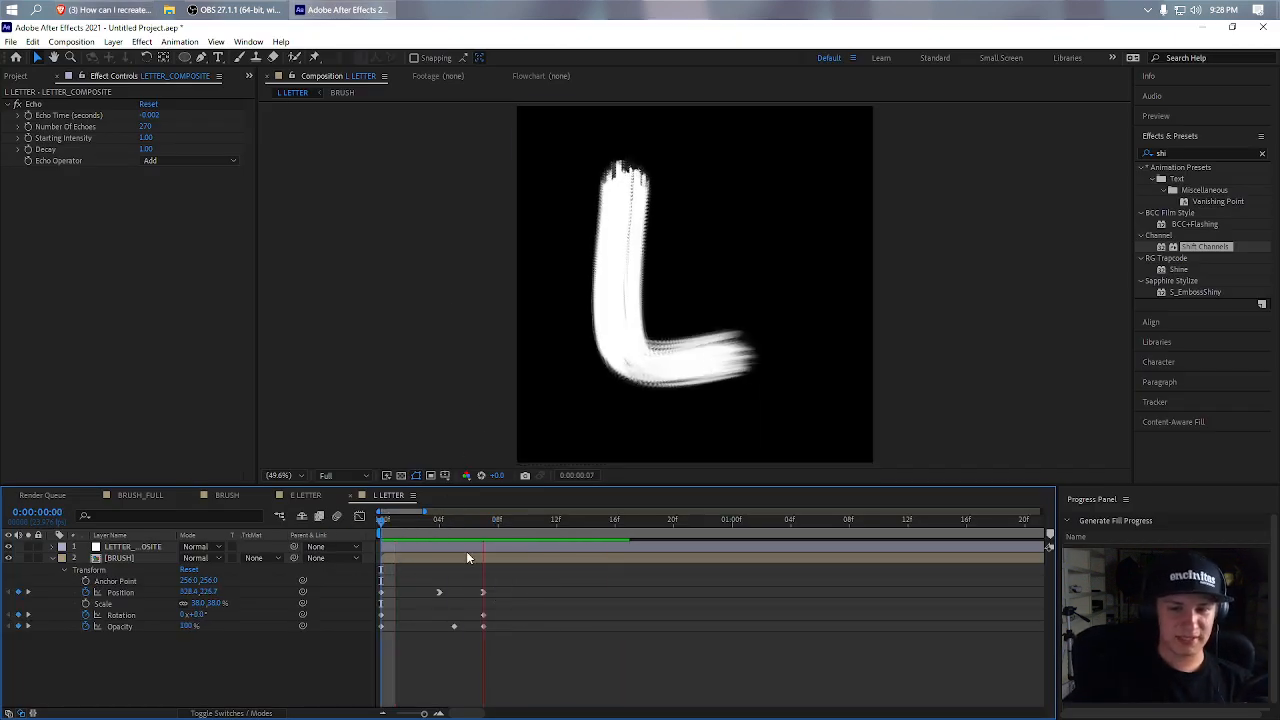
pyautogui.press('space')
pyautogui.moveTo(488, 522); pyautogui.dragTo(513, 521)
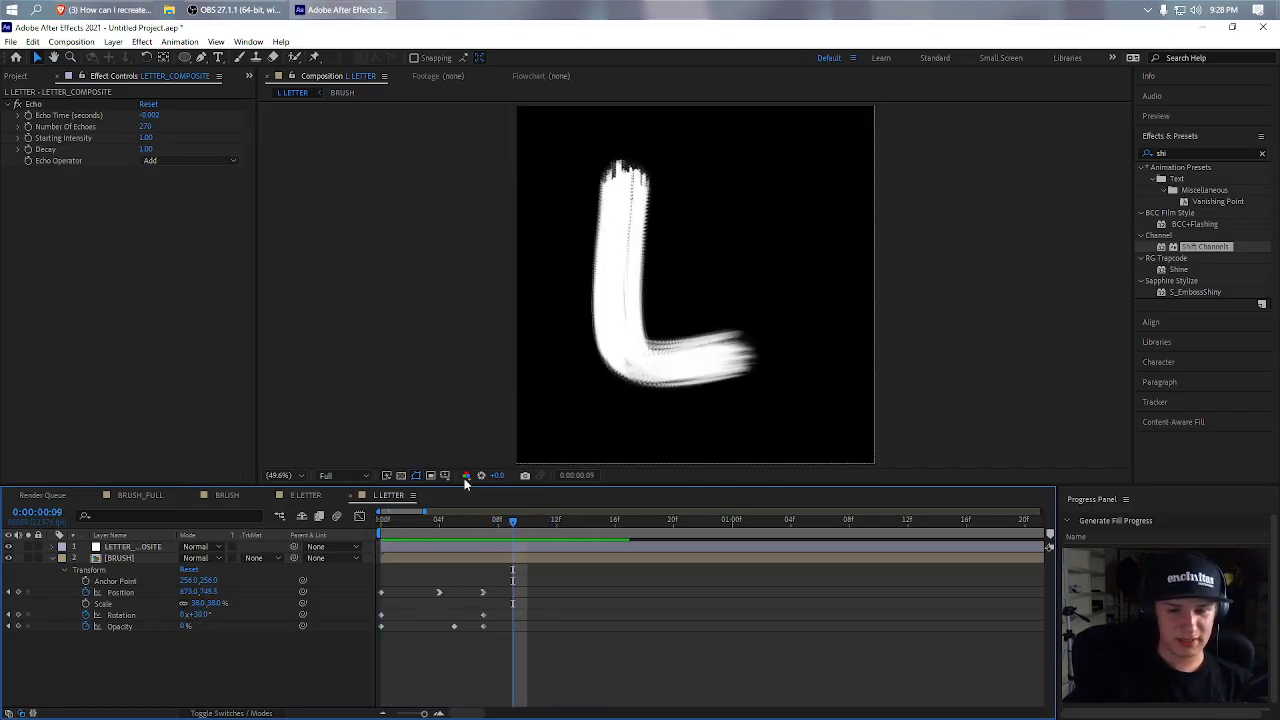
# - Set the Echo Time to -0.001 seconds and raise the Number of Echoes to 391 on the LETTER_COMPOSITE layer
pyautogui.click(150, 115)
pyautogui.write('-0.001')
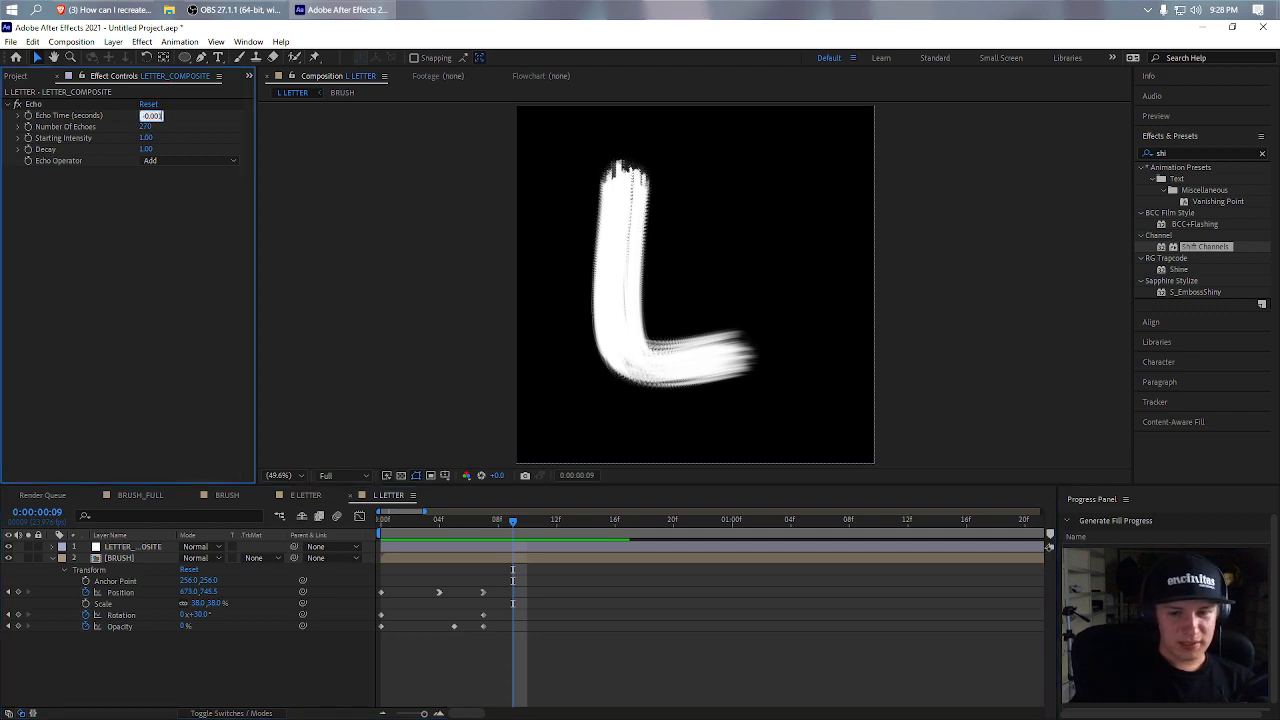
pyautogui.press('Return')
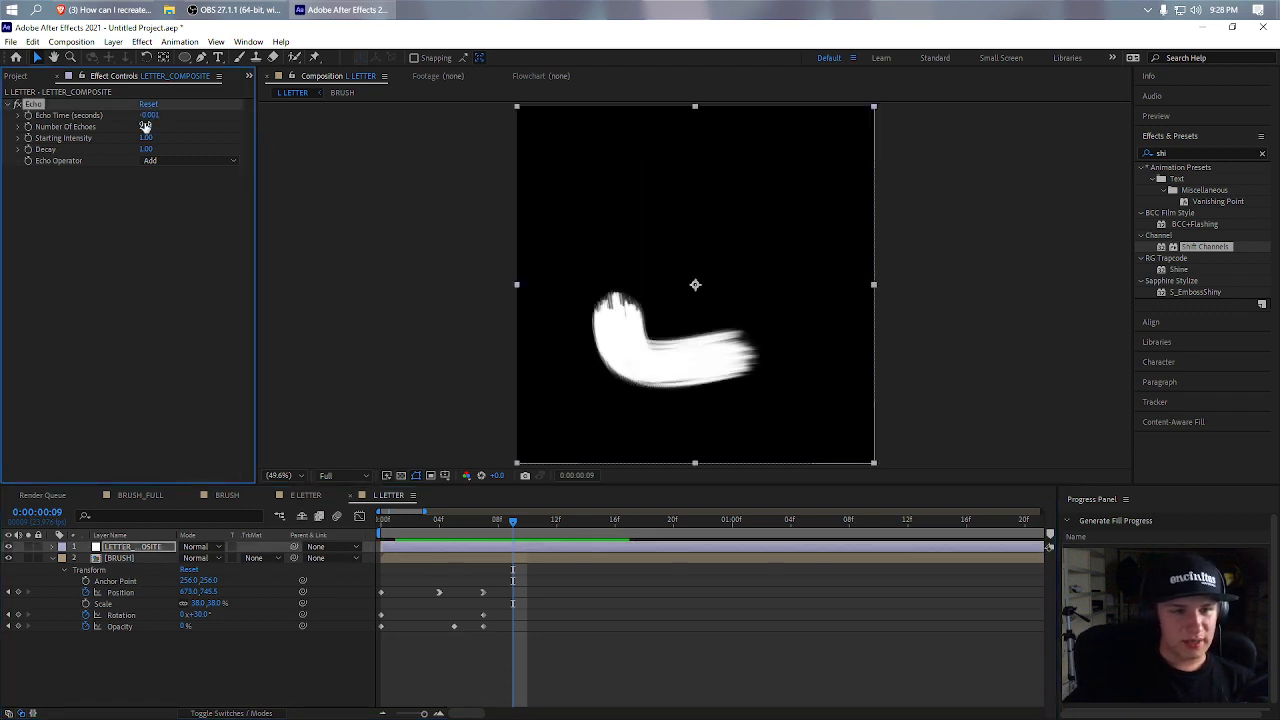
pyautogui.moveTo(145, 126); pyautogui.dragTo(231, 129)
pyautogui.click(587, 605)
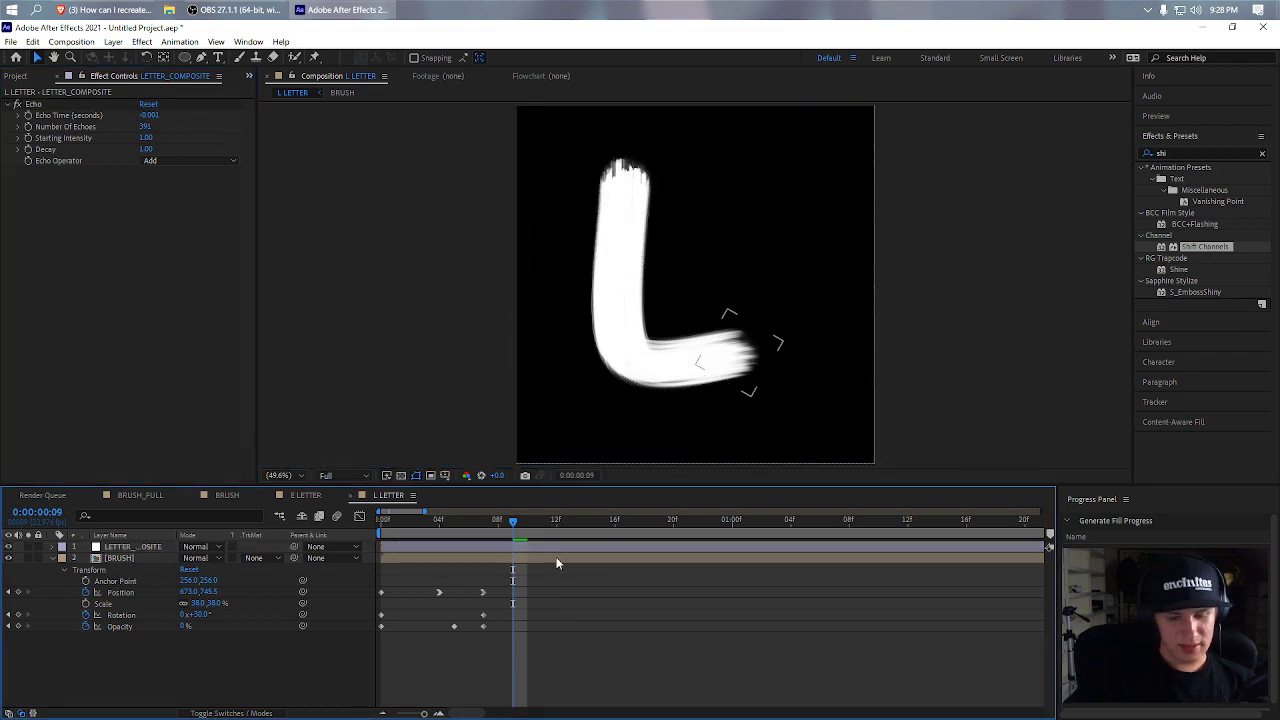
# - End the work area at frame 8, trim the L composition to it, and play back the stroke
pyautogui.press('pageup')
pyautogui.press('pageup')
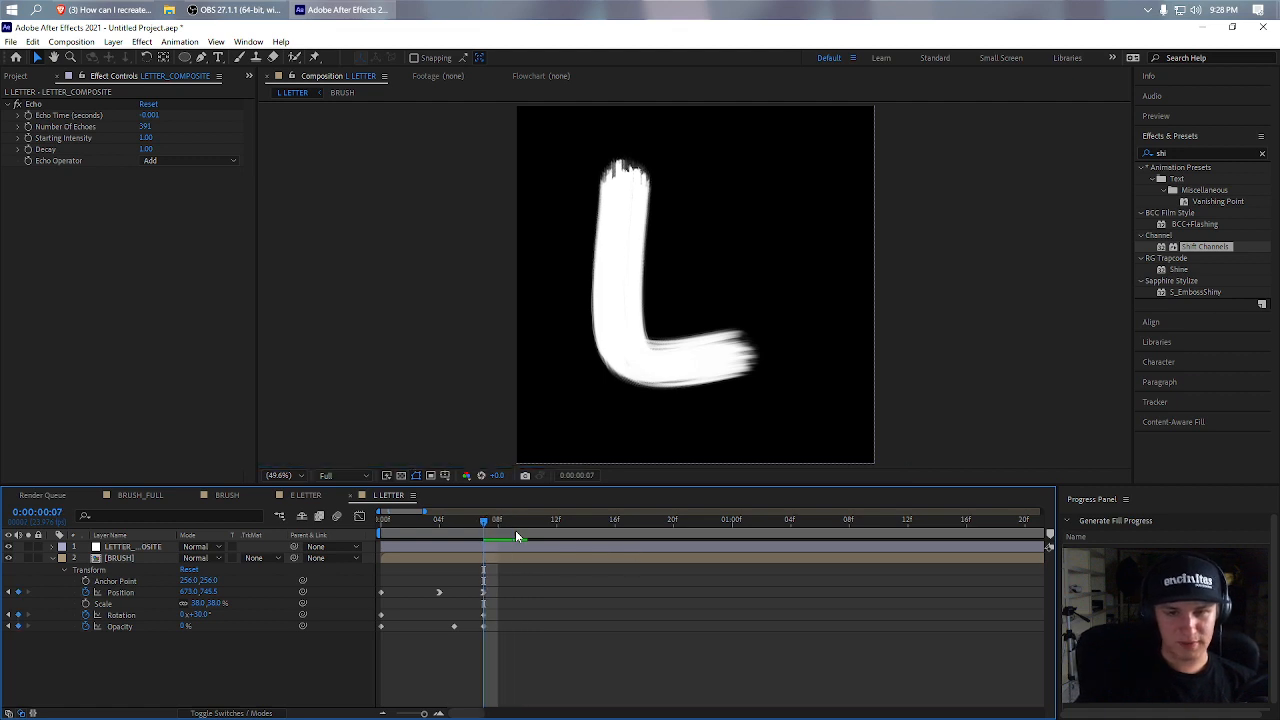
pyautogui.press('pagedown')
pyautogui.press('n')
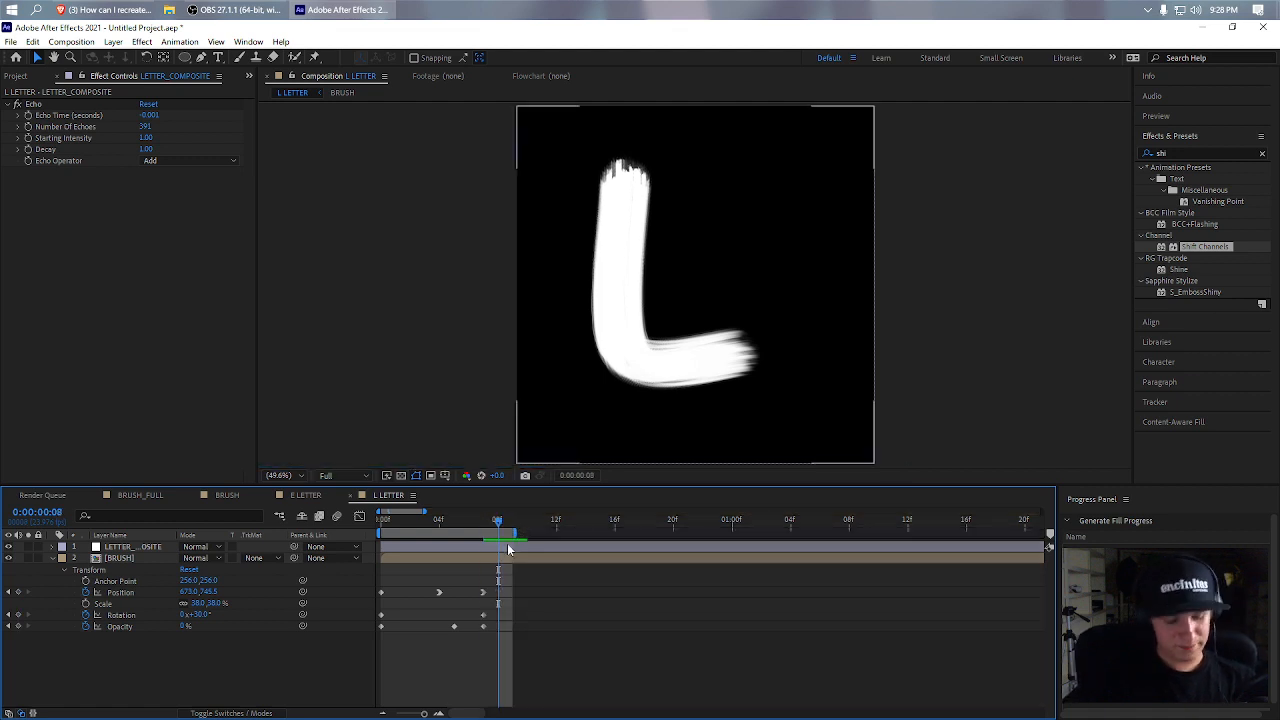
pyautogui.doubleClick(508, 538)
pyautogui.press('space')
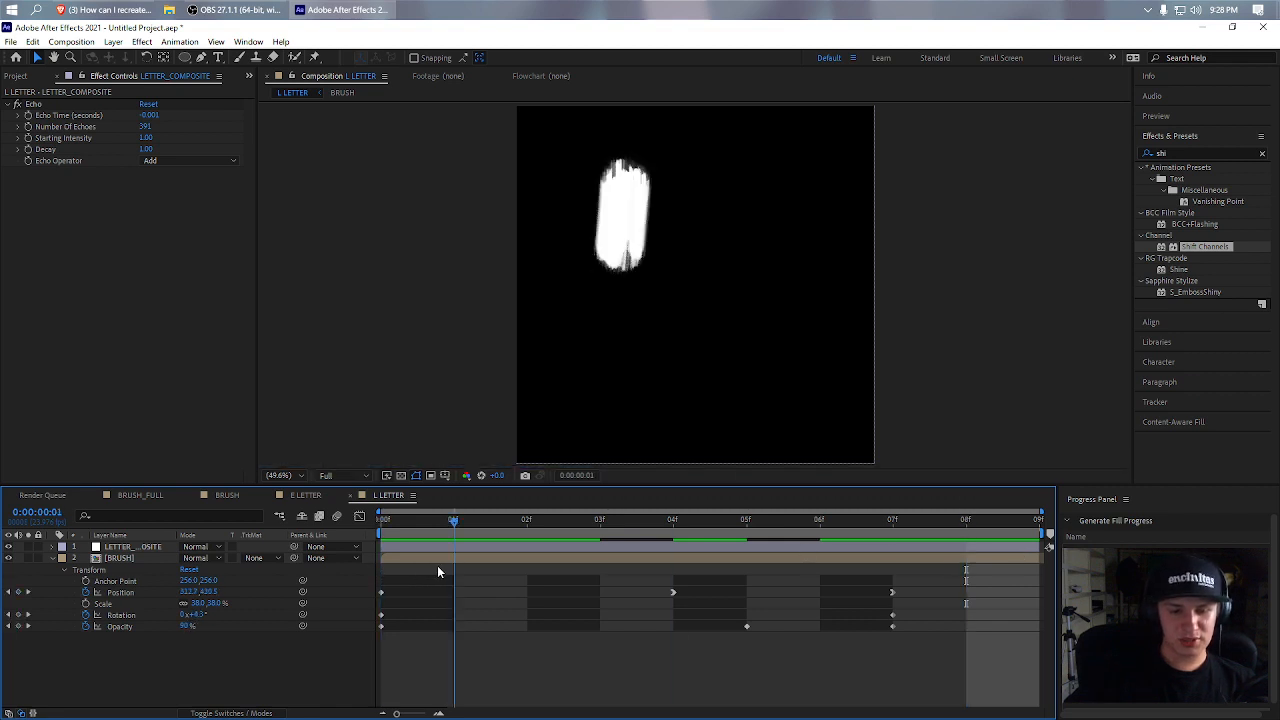
pyautogui.press('space')
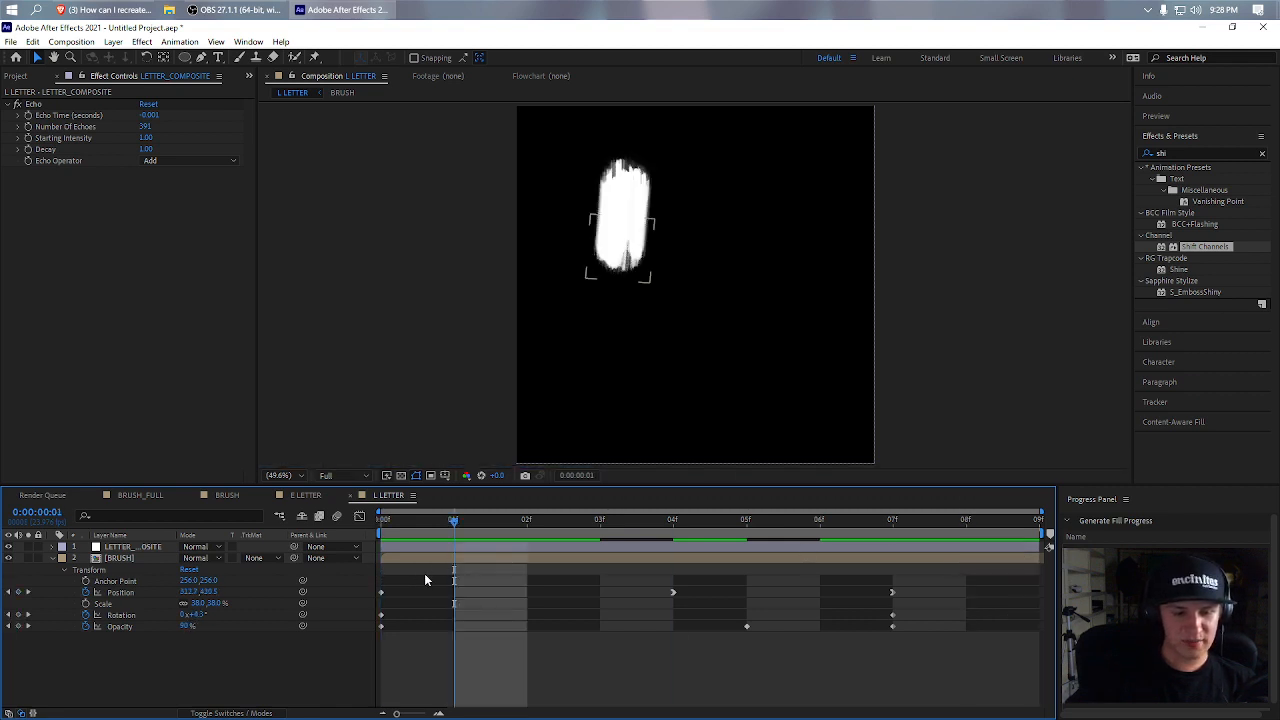
# - Lower the L brush's Opacity at frame 0, keyframe it at 90% on frame 2, and scrub through the stroke
pyautogui.click(19, 627)
pyautogui.moveTo(426, 521); pyautogui.dragTo(380, 522)
pyautogui.moveTo(188, 628)
pyautogui.mouseDown()
pyautogui.moveTo(135, 635)
pyautogui.moveTo(150, 636)
pyautogui.mouseUp()
pyautogui.moveTo(407, 521); pyautogui.dragTo(545, 521)
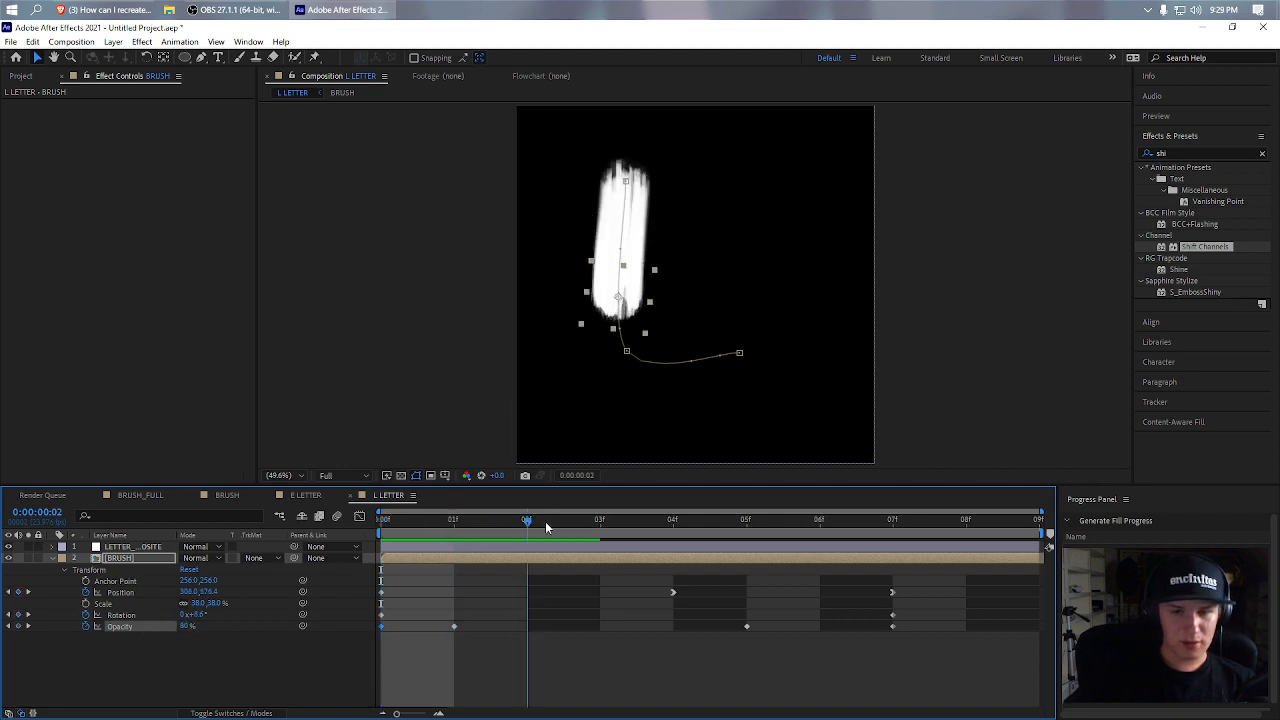
pyautogui.moveTo(455, 627); pyautogui.dragTo(519, 630)
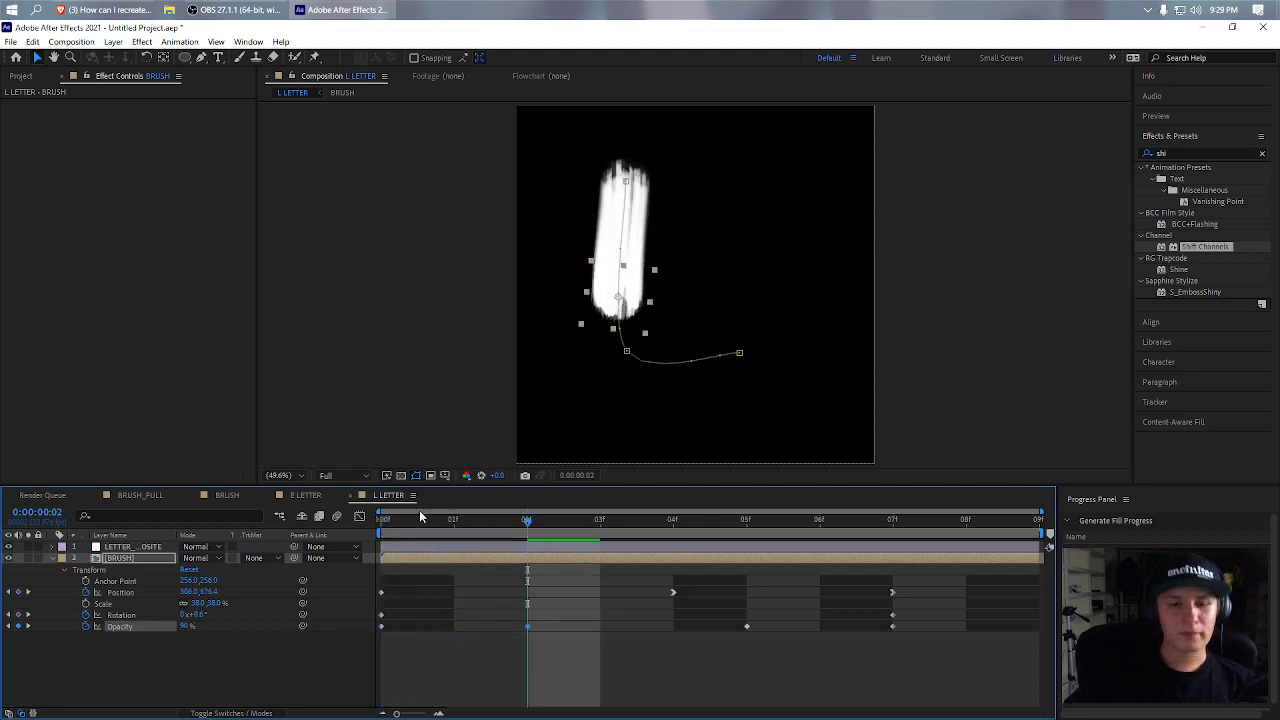
pyautogui.moveTo(419, 516); pyautogui.dragTo(965, 522)
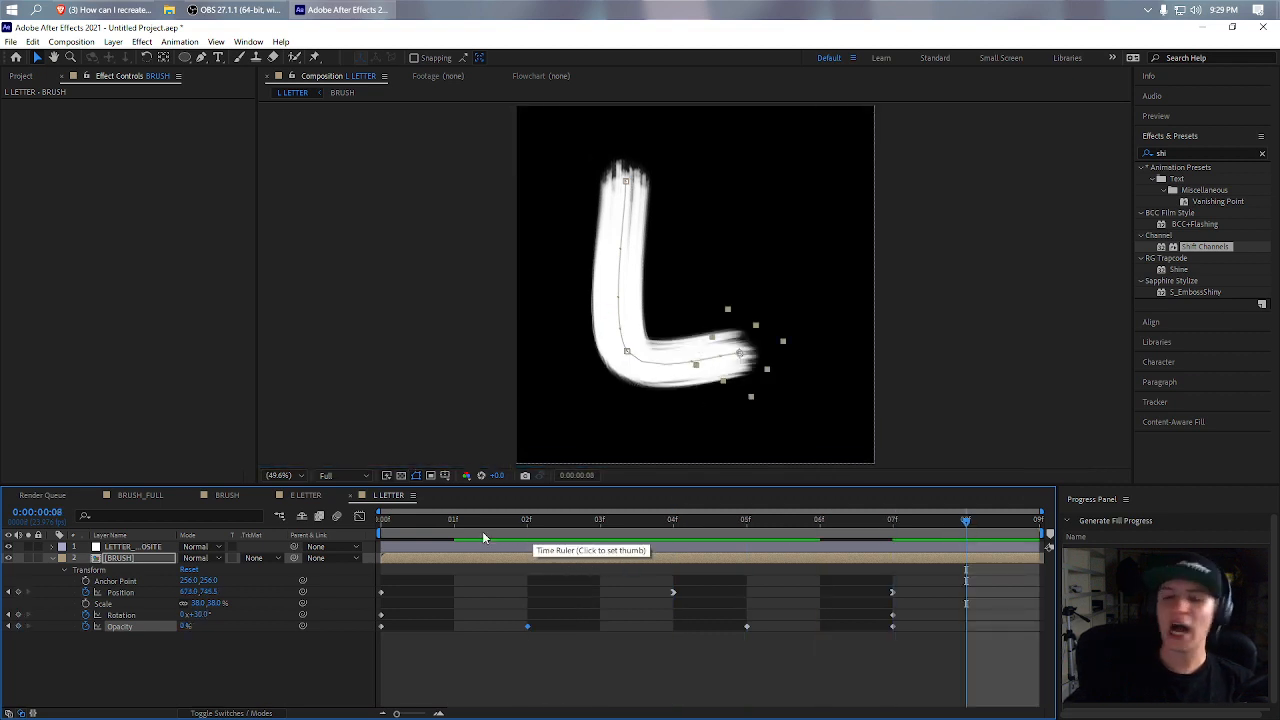
# - Lower the Echo effect's Starting Intensity on the LETTER_COMPOSITE layer to 0.45
pyautogui.click(138, 548)
pyautogui.moveTo(148, 138); pyautogui.dragTo(117, 144)
pyautogui.click(486, 668)
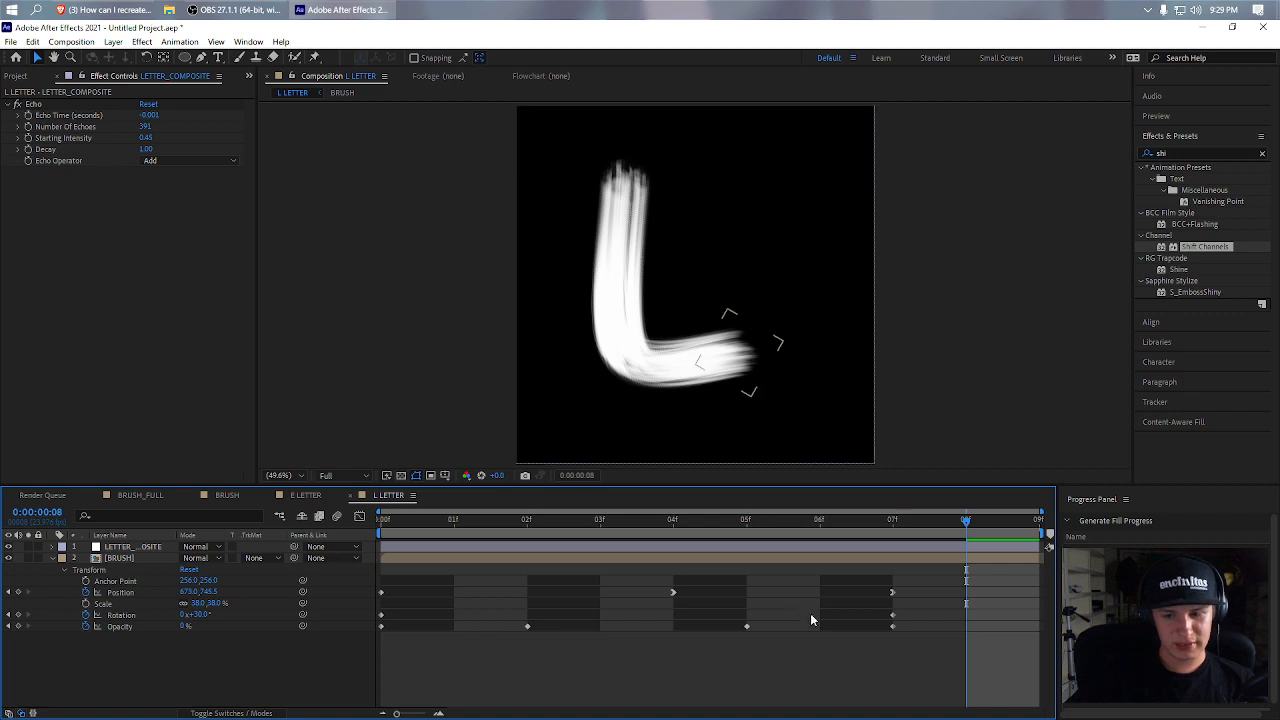
# - Go to frame 7 and try to shift the L brush with all its Position keyframes selected, then undo the attempts
pyautogui.click(8, 592)
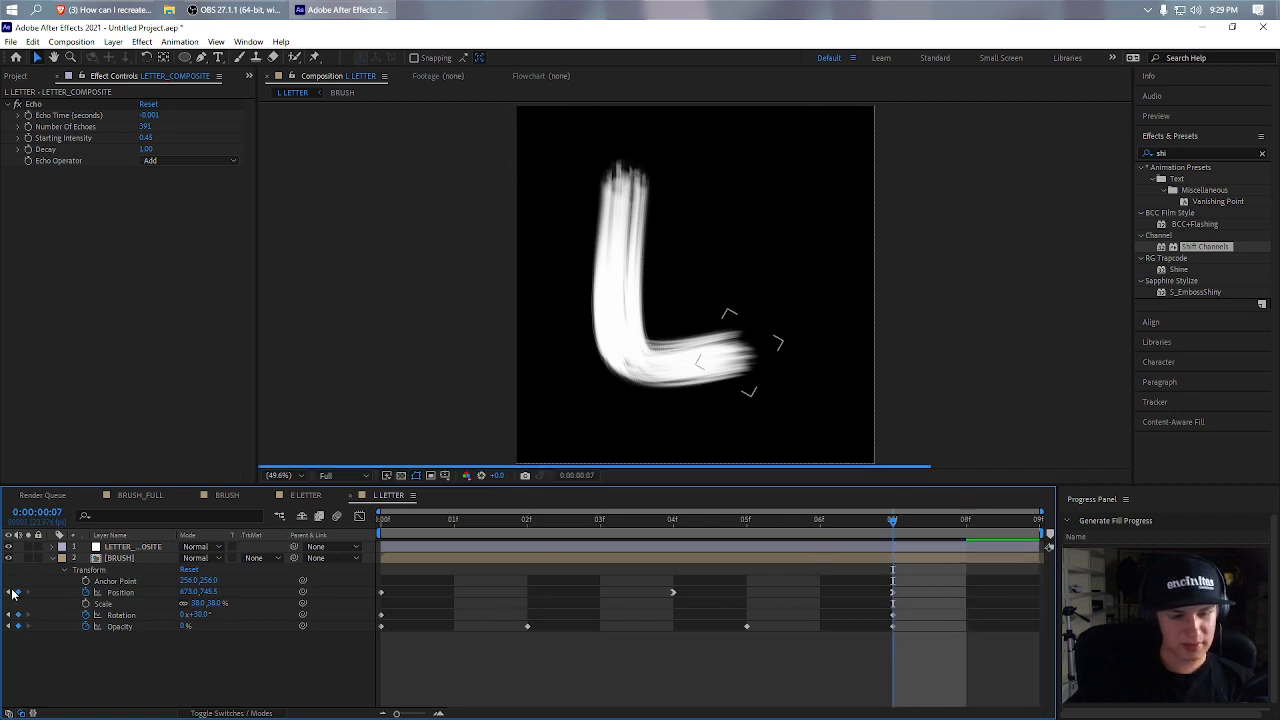
pyautogui.click(131, 593)
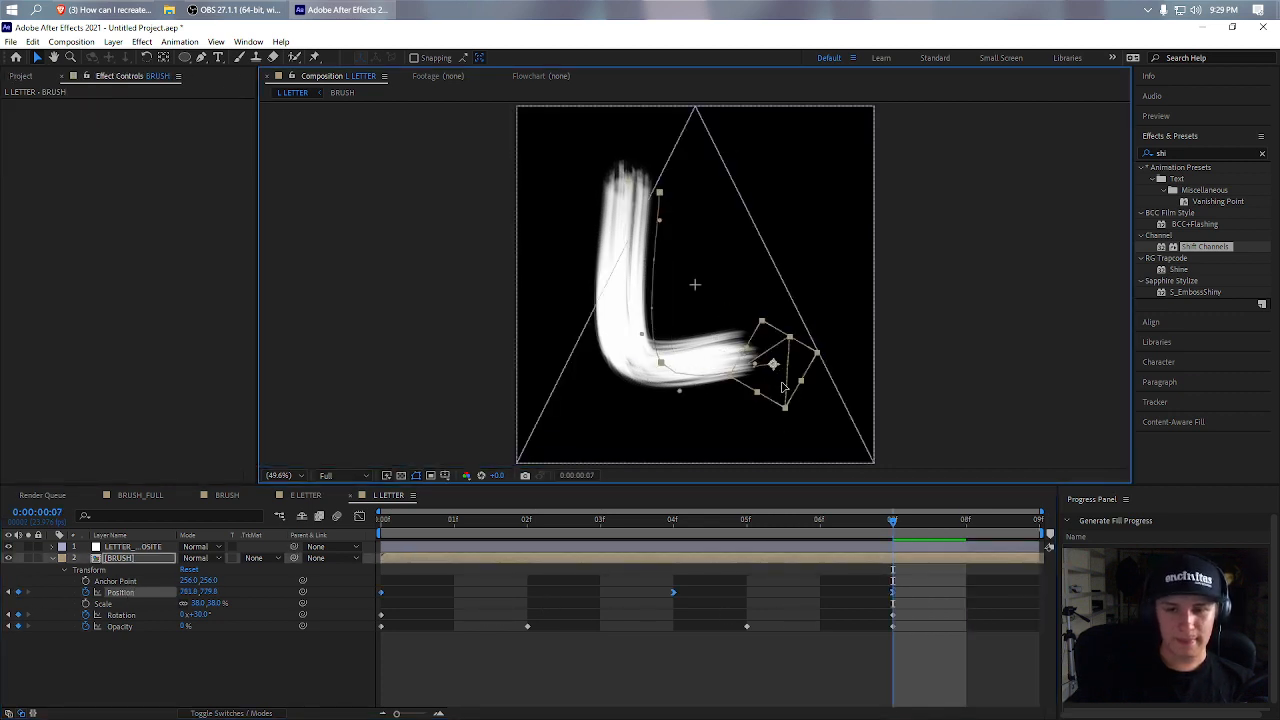
pyautogui.hotkey('ctrl', 'z')
pyautogui.click(168, 669)
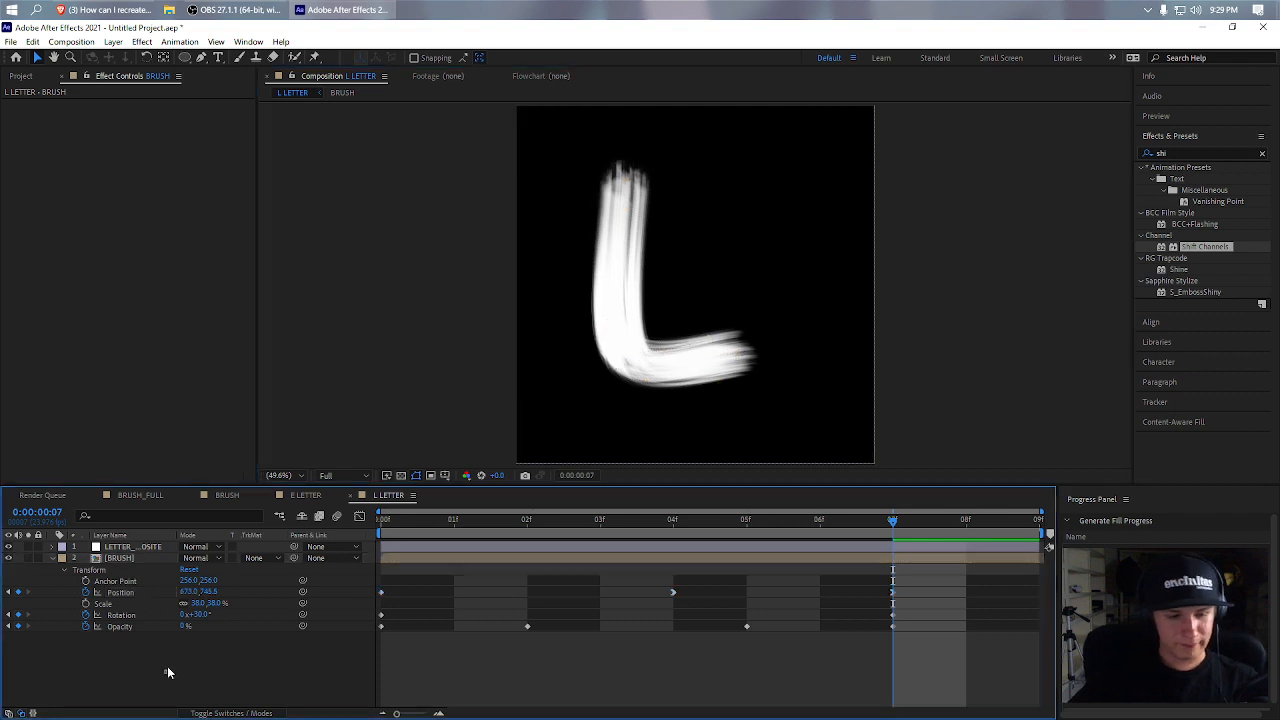
pyautogui.click(160, 594)
pyautogui.moveTo(191, 592); pyautogui.dragTo(233, 592)
pyautogui.hotkey('ctrl', 'z')
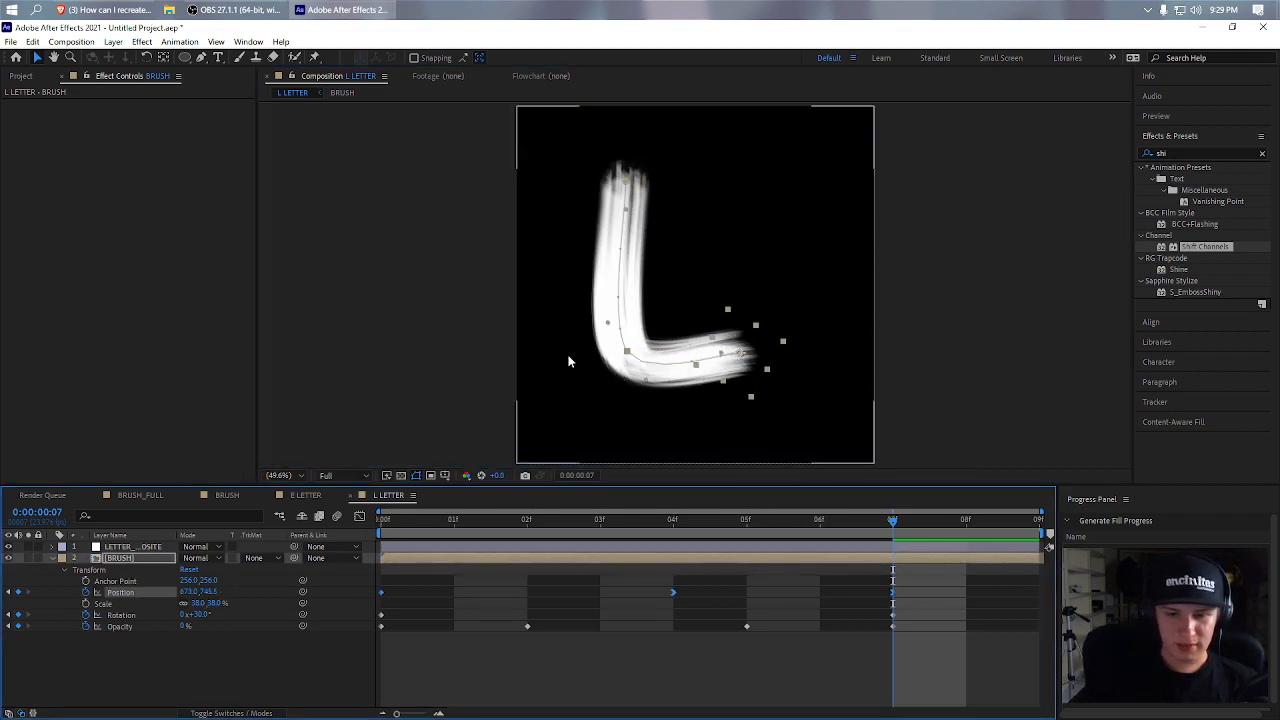
# - Try to move the whole L motion path so its end lies at about 747, 766, and undo the move
pyautogui.click(627, 352)
pyautogui.click(146, 614)
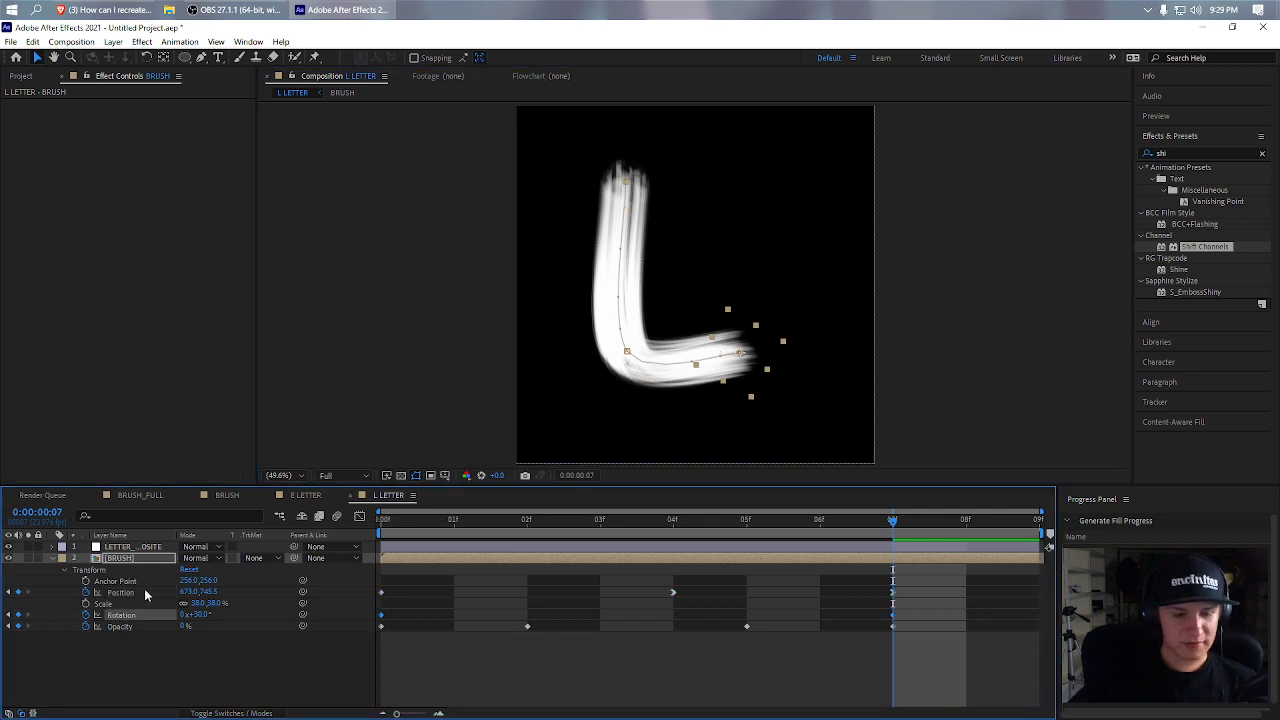
pyautogui.click(146, 593)
pyautogui.click(724, 357)
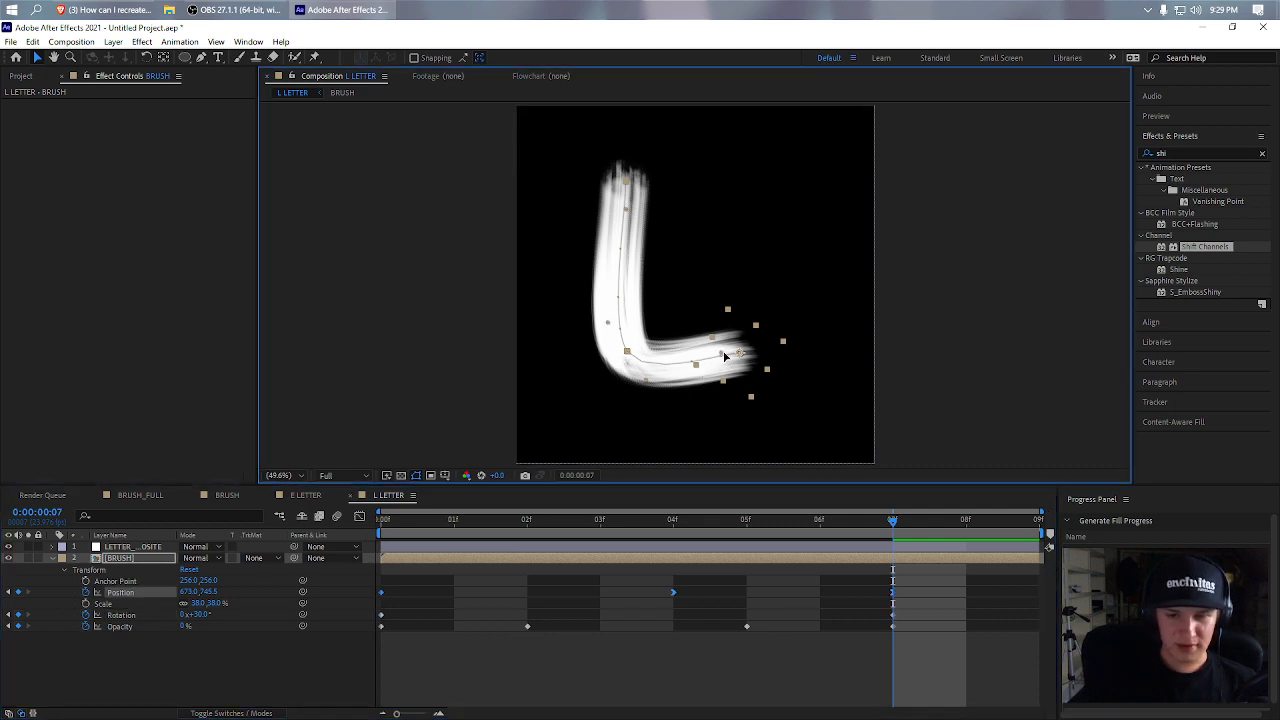
pyautogui.moveTo(724, 354)
pyautogui.mouseDown()
pyautogui.moveTo(728, 378)
pyautogui.moveTo(723, 355)
pyautogui.moveTo(764, 385)
pyautogui.mouseUp()
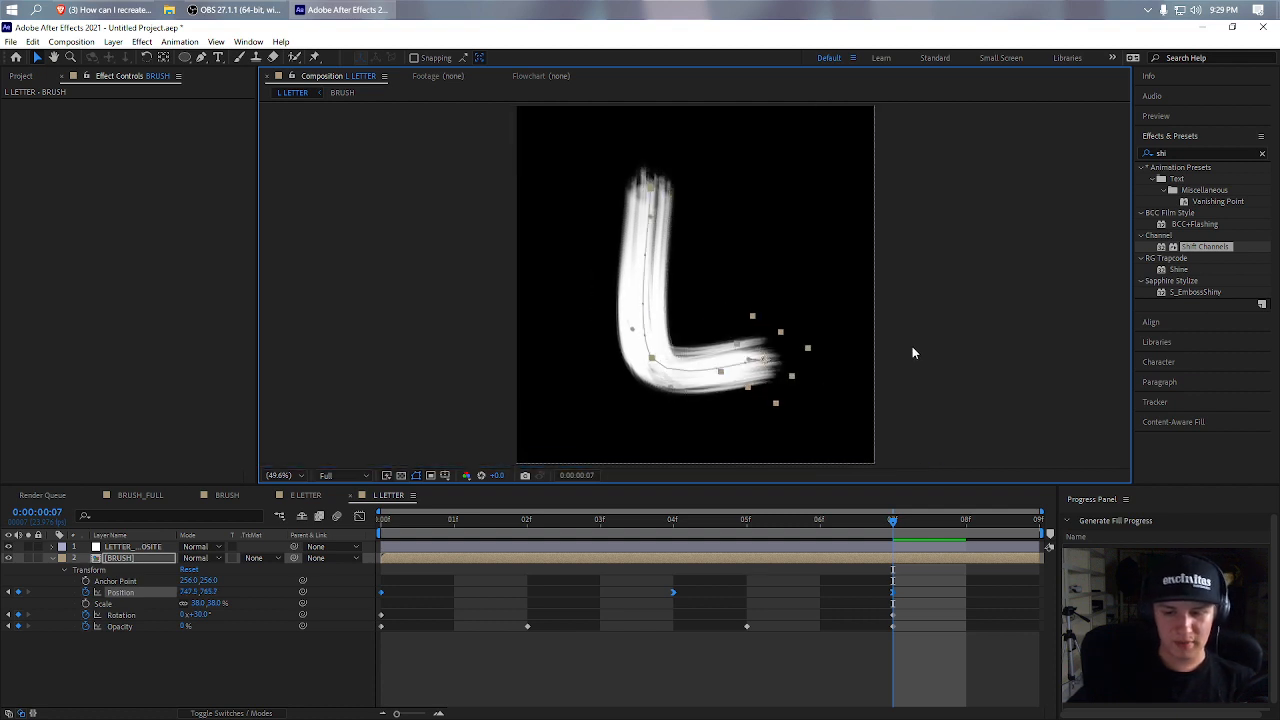
pyautogui.hotkey('ctrl', 'z')
pyautogui.click(126, 662)
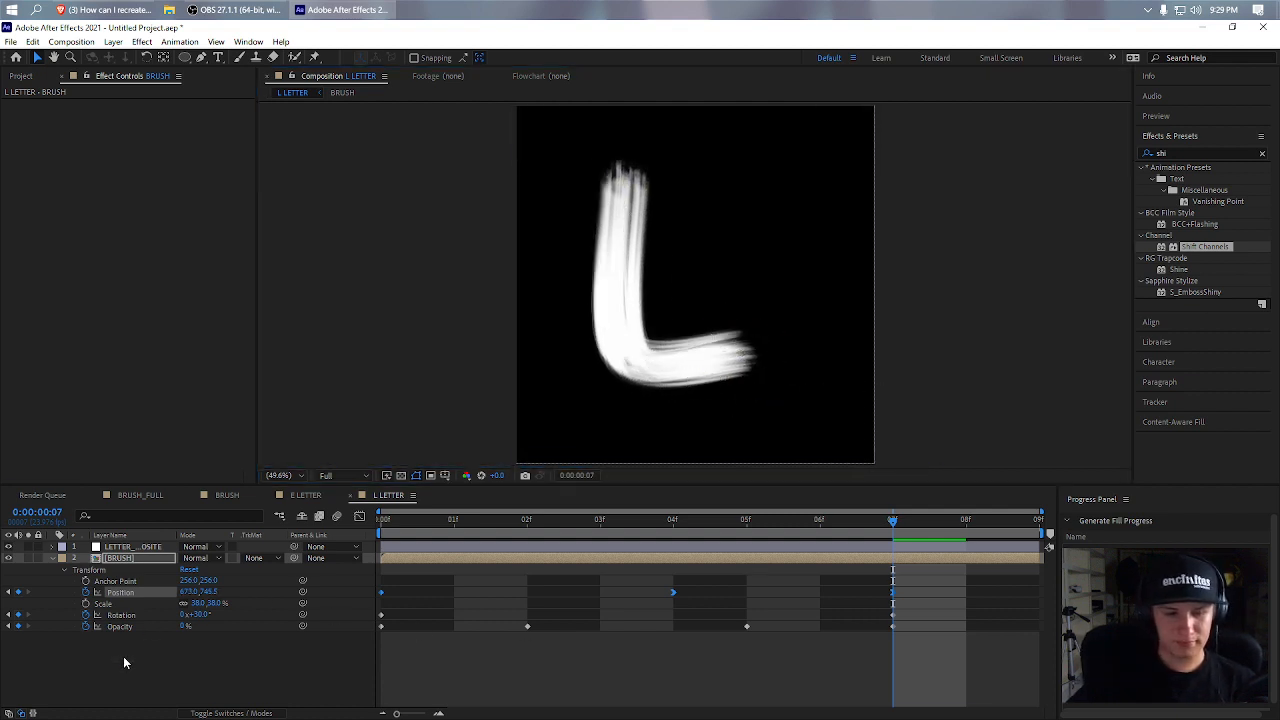
# - Move the end point of the L's motion path at frame 7 to about 725, 773 and play back the stroke
pyautogui.click(131, 560)
pyautogui.moveTo(747, 373)
pyautogui.mouseDown()
pyautogui.moveTo(780, 374)
pyautogui.moveTo(765, 382)
pyautogui.mouseUp()
pyautogui.click(615, 551)
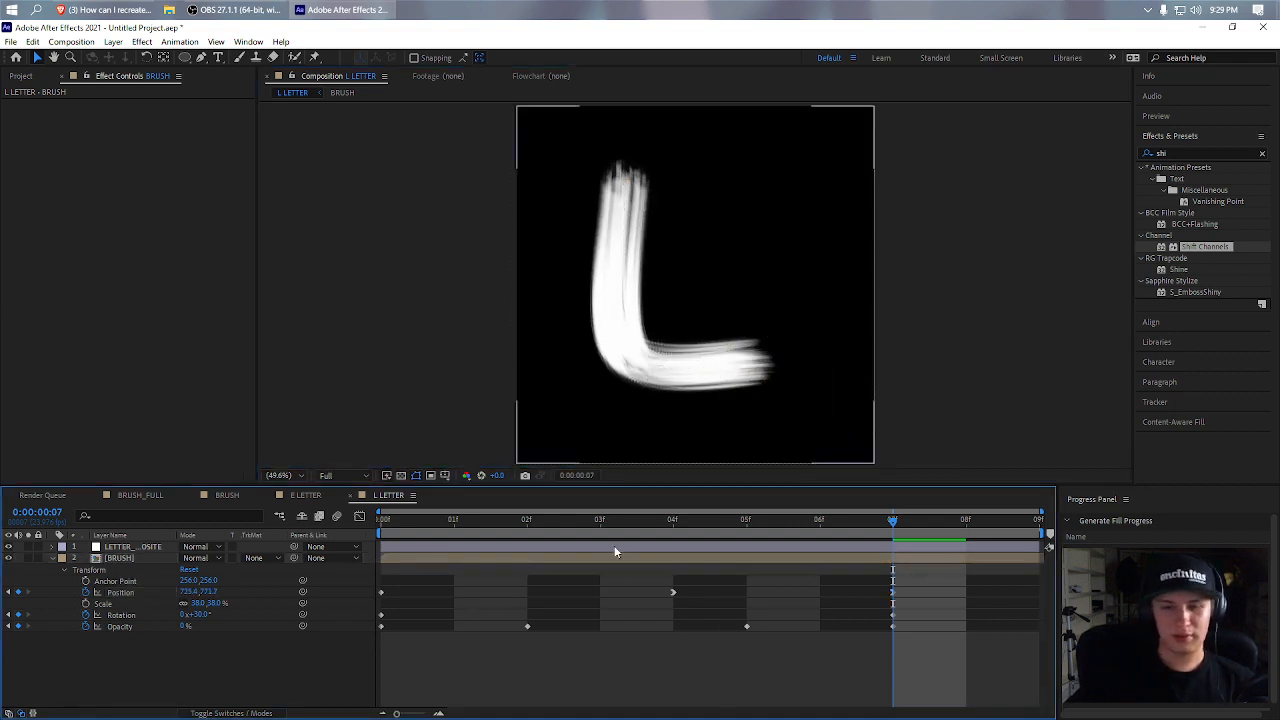
pyautogui.press('space')
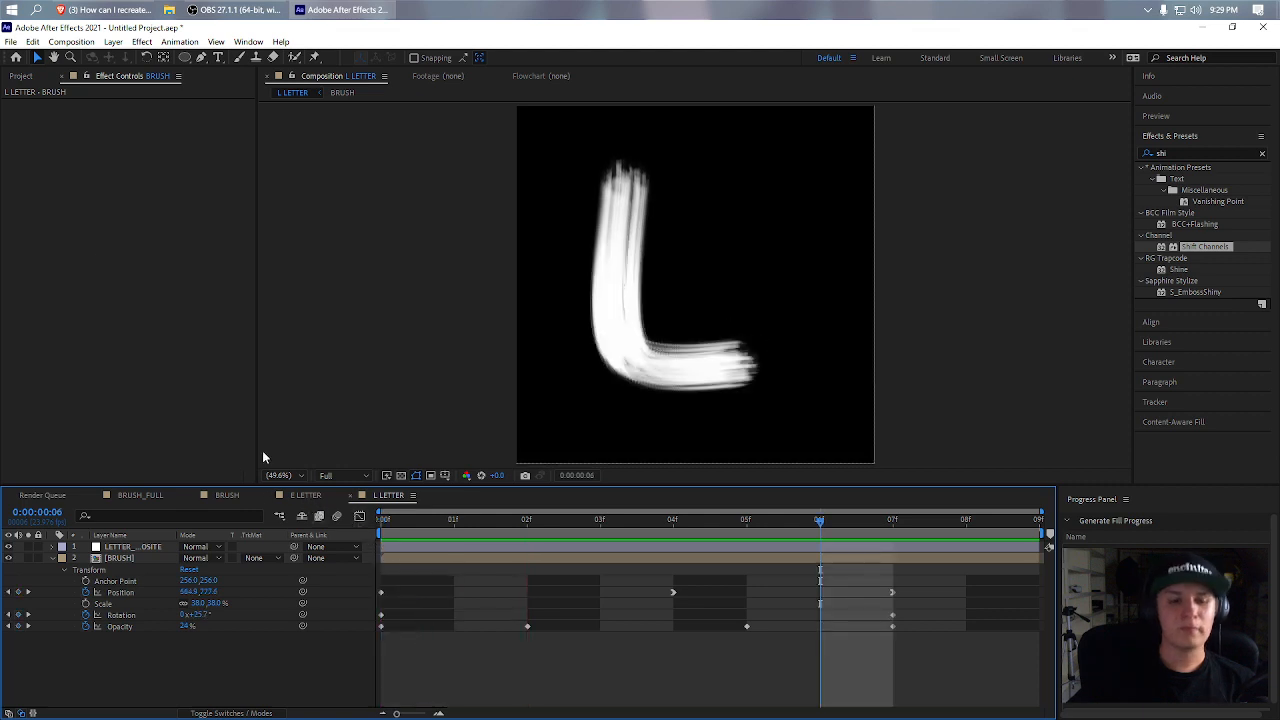
# - Open the I LETTER composition from the LETTERS folder
pyautogui.click(20, 77)
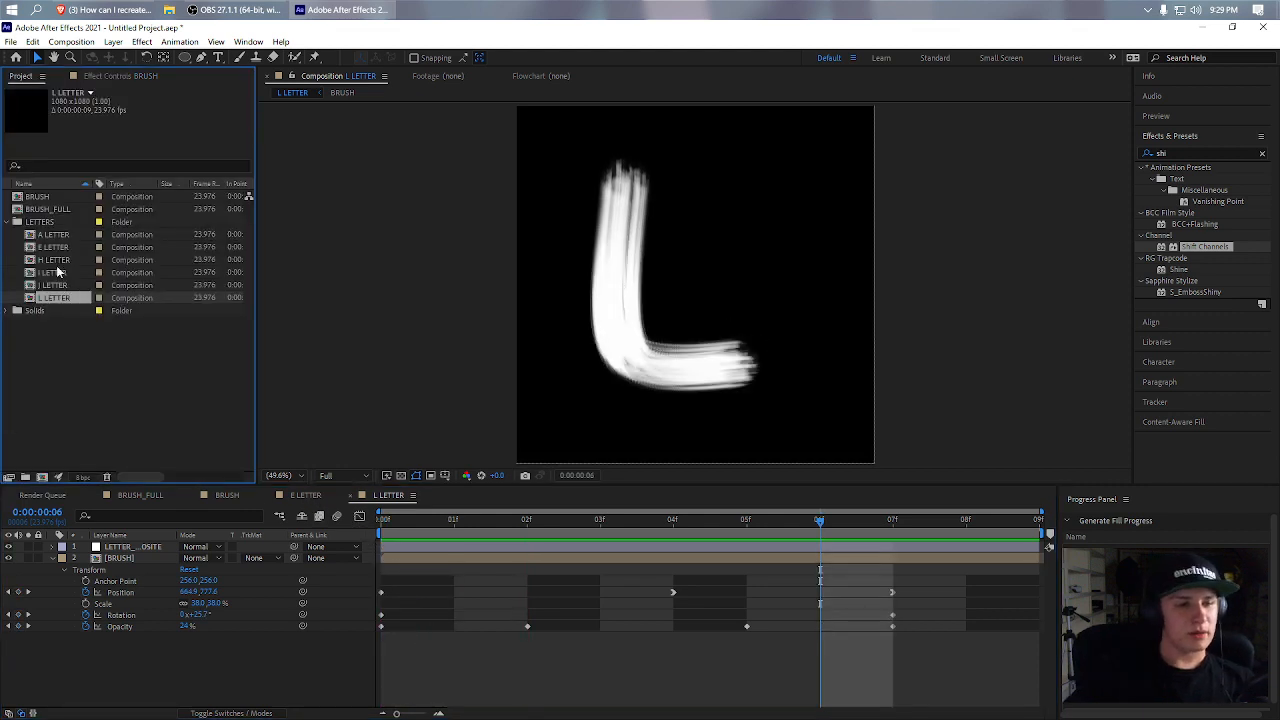
pyautogui.click(58, 273)
pyautogui.doubleClick(58, 273)
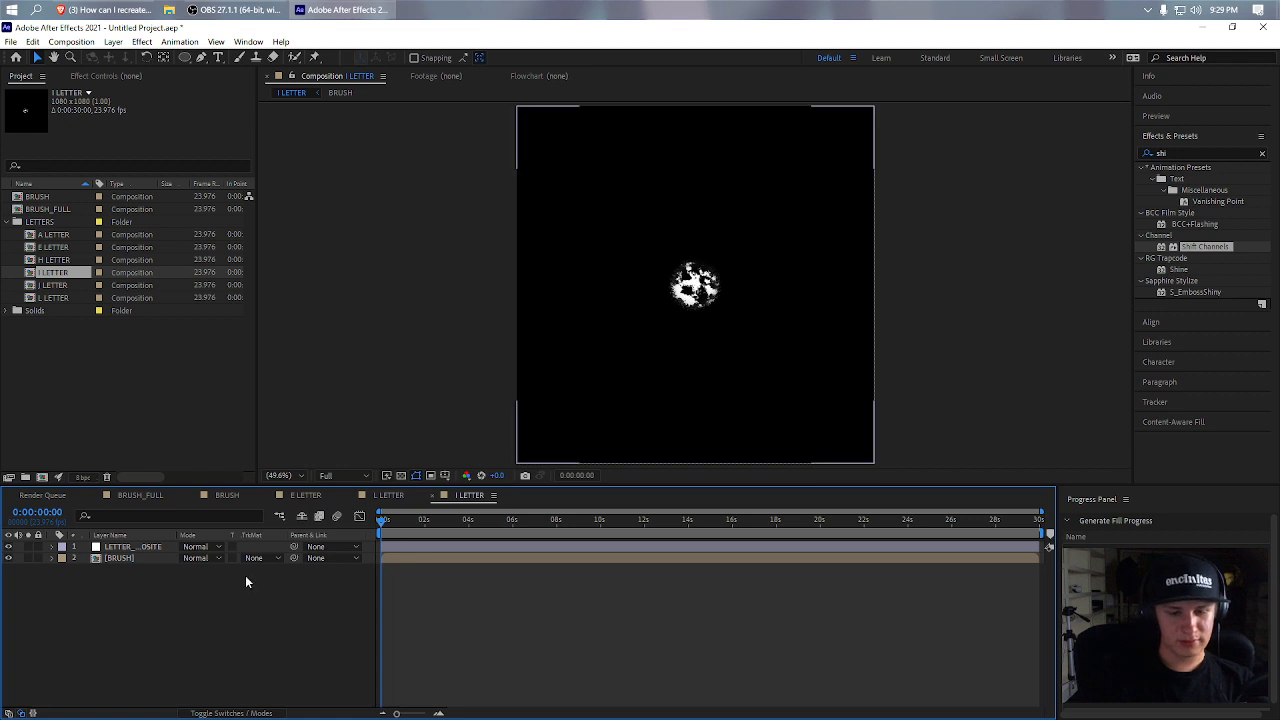
# - Move the BRUSH layer to about 530, 205 at frame 0 and start its Position keyframes there
pyautogui.click(128, 560)
pyautogui.moveTo(706, 291)
pyautogui.mouseDown()
pyautogui.moveTo(718, 175)
pyautogui.moveTo(706, 188)
pyautogui.mouseUp()
pyautogui.press('p')
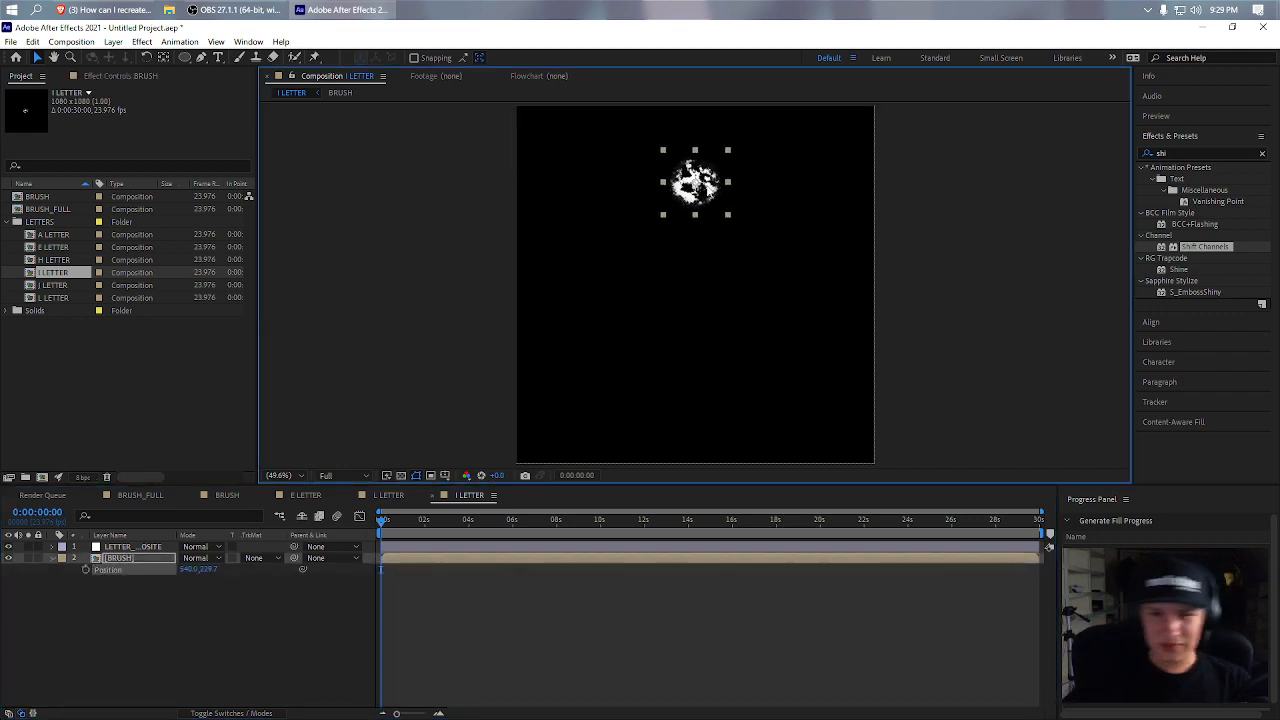
pyautogui.moveTo(706, 201); pyautogui.dragTo(703, 193)
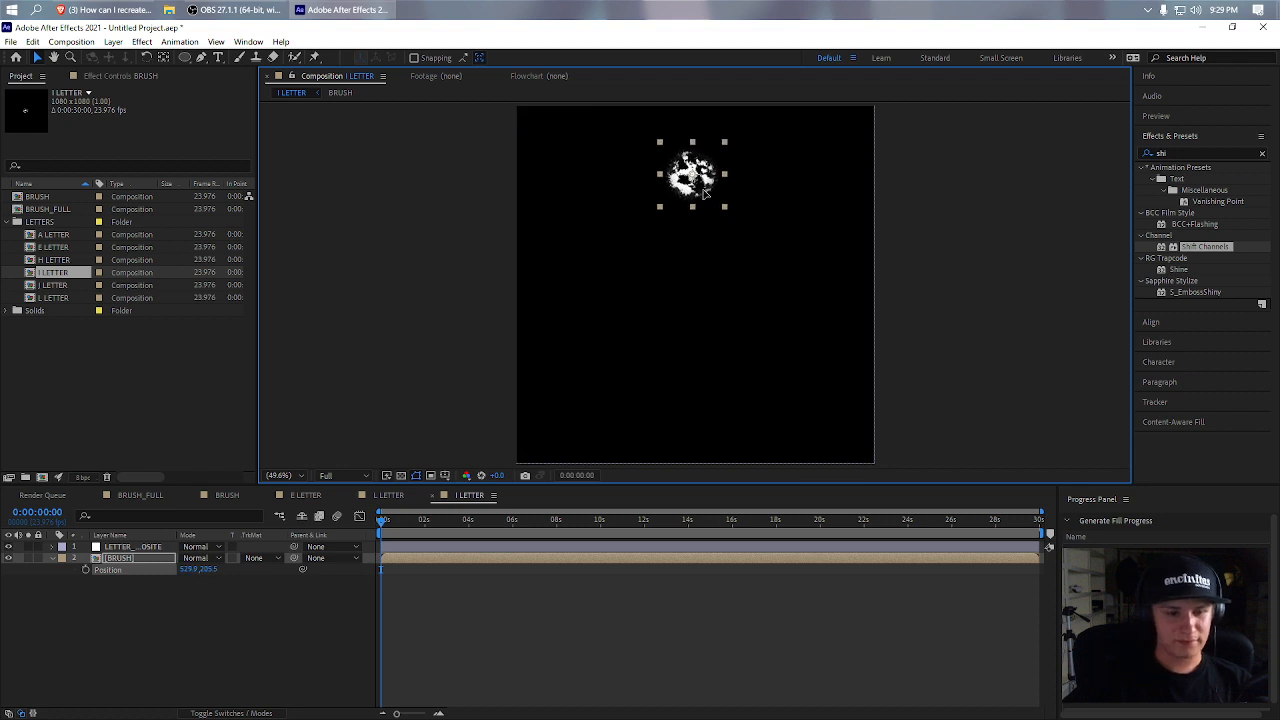
pyautogui.click(85, 569)
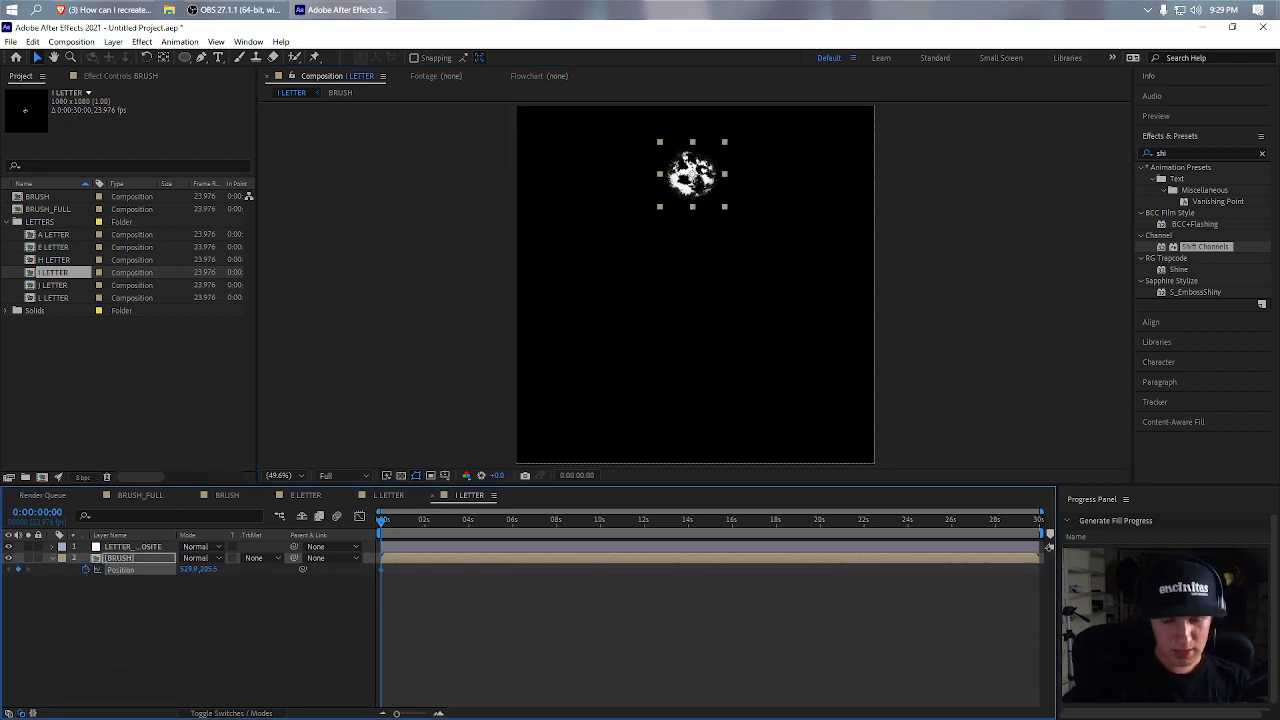
# - At frame 6, move the brush down to about 560, 858 to draw the slightly slanted I stroke
pyautogui.click(439, 713)
pyautogui.click(439, 713)
pyautogui.click(439, 713)
pyautogui.press('pagedown')
pyautogui.press('pagedown')
pyautogui.press('pagedown')
pyautogui.press('pagedown')
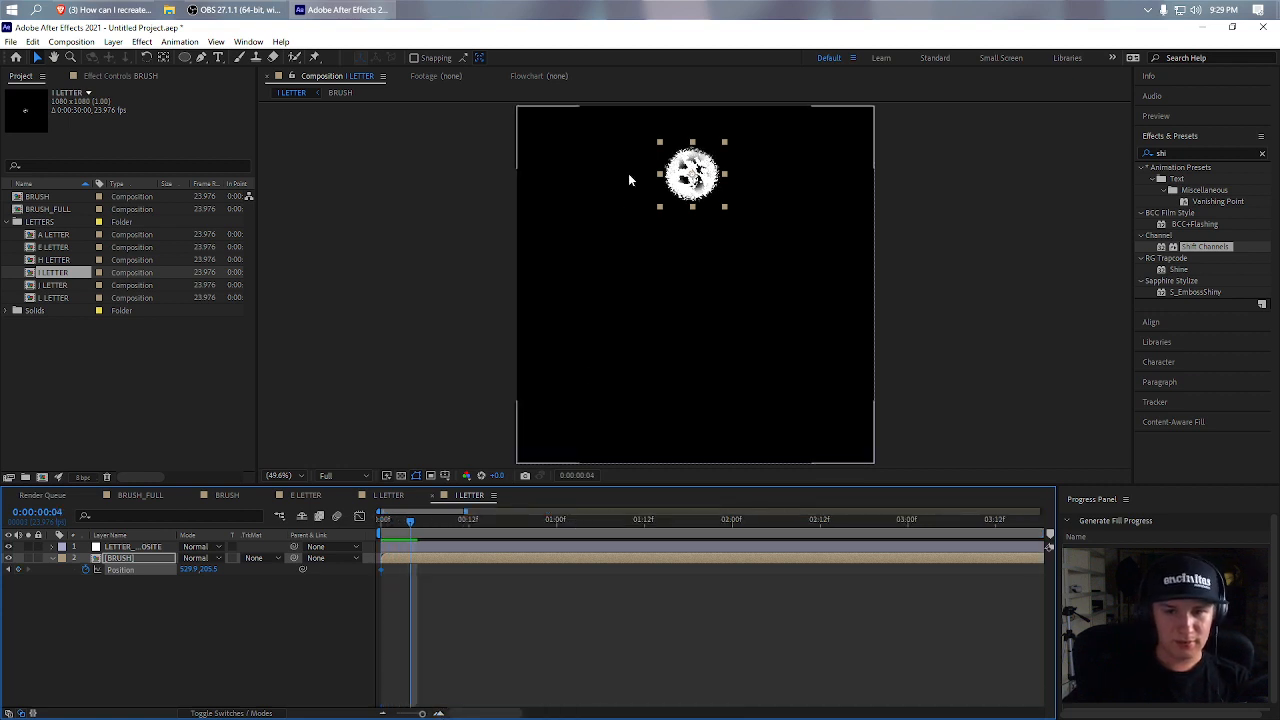
pyautogui.press('pagedown')
pyautogui.press('pagedown')
pyautogui.moveTo(711, 183)
pyautogui.mouseDown()
pyautogui.moveTo(693, 397)
pyautogui.moveTo(720, 397)
pyautogui.mouseUp()
# - On the LETTER_COMPOSITE layer's Echo effect, set Echo Time to -0.001, Number of Echoes to 260 and Starting Intensity to about 0.23
pyautogui.click(112, 76)
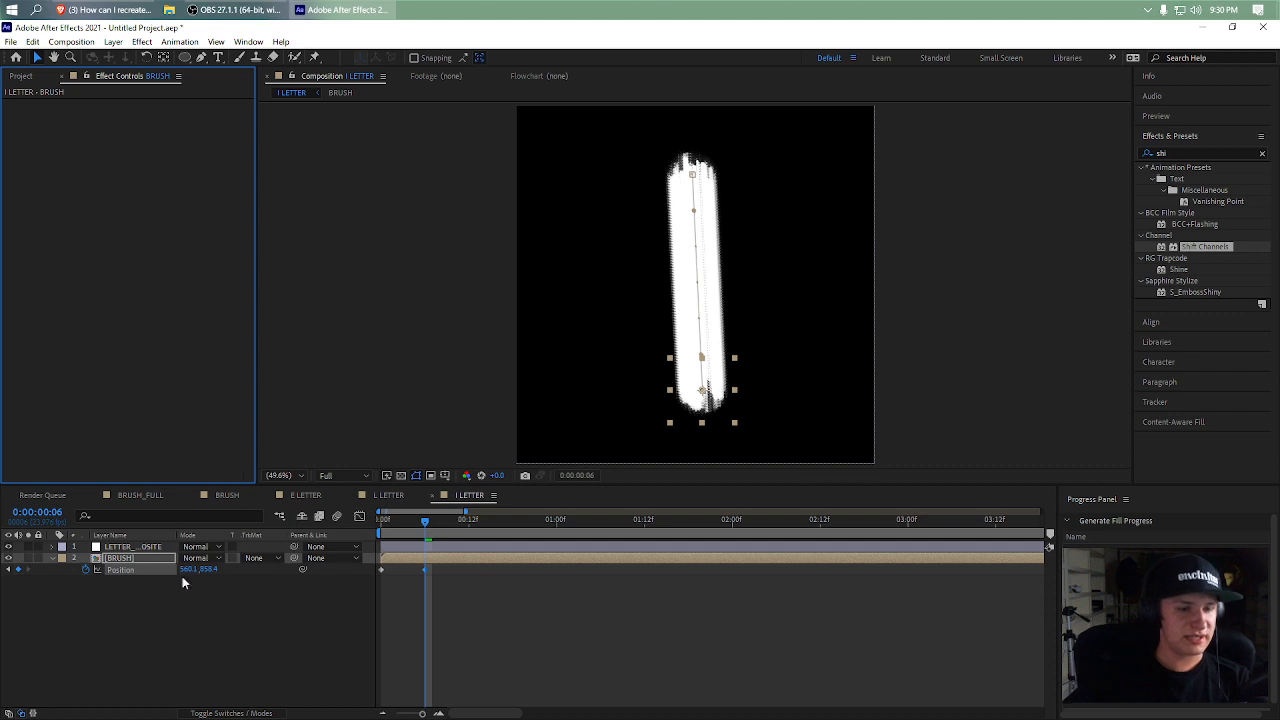
pyautogui.click(133, 546)
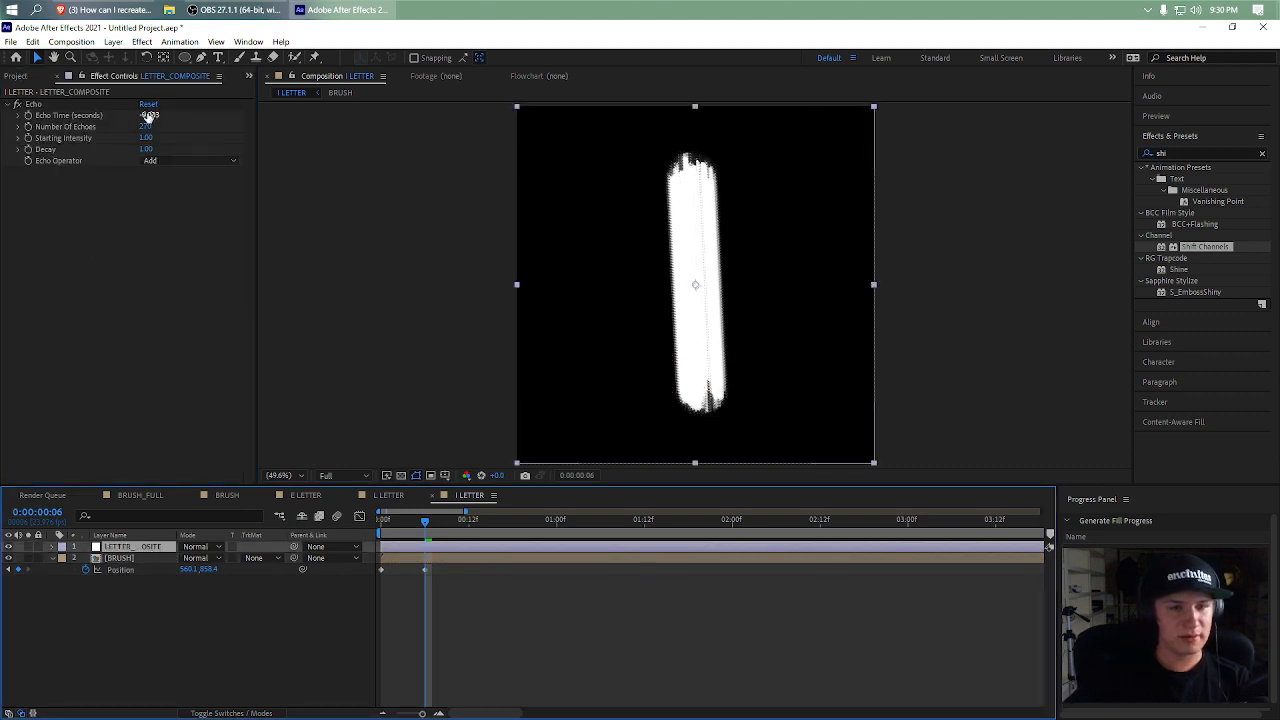
pyautogui.click(153, 115)
pyautogui.press('Right')
pyautogui.press('BackSpace')
pyautogui.write('1')
pyautogui.press('Return')
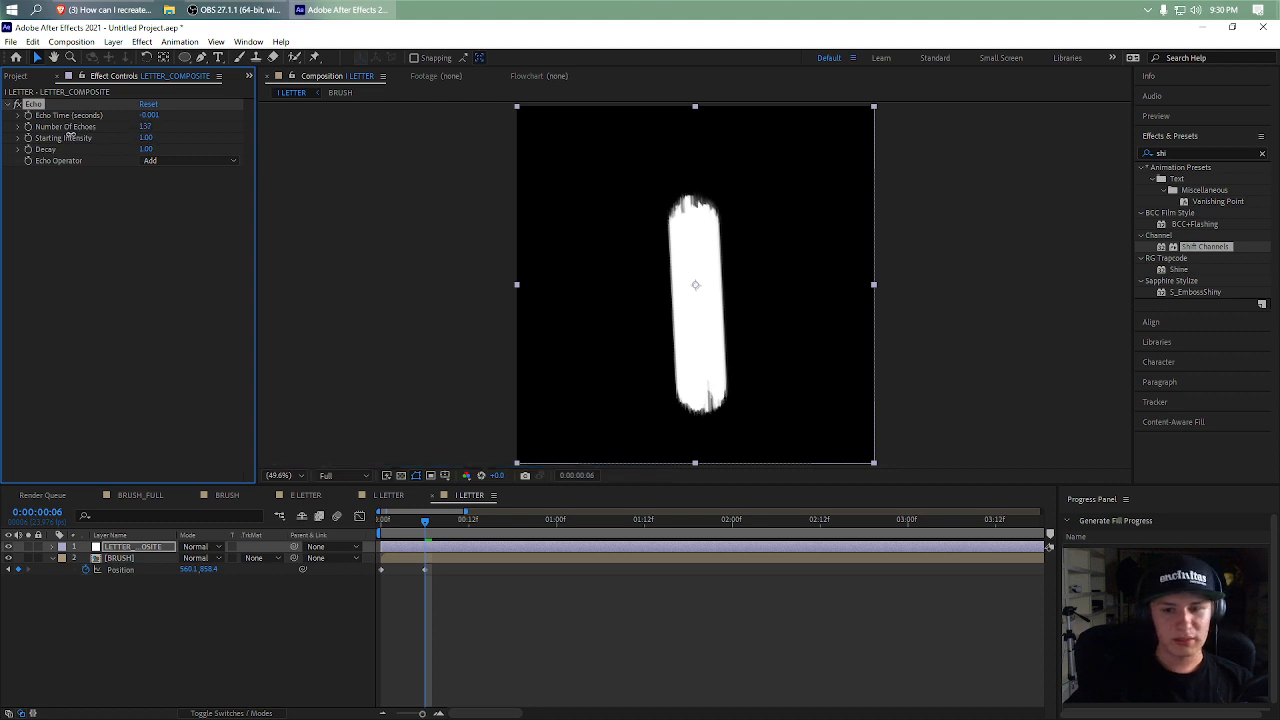
pyautogui.moveTo(131, 134)
pyautogui.mouseDown()
pyautogui.moveTo(149, 135)
pyautogui.moveTo(72, 142)
pyautogui.moveTo(87, 140)
pyautogui.mouseUp()
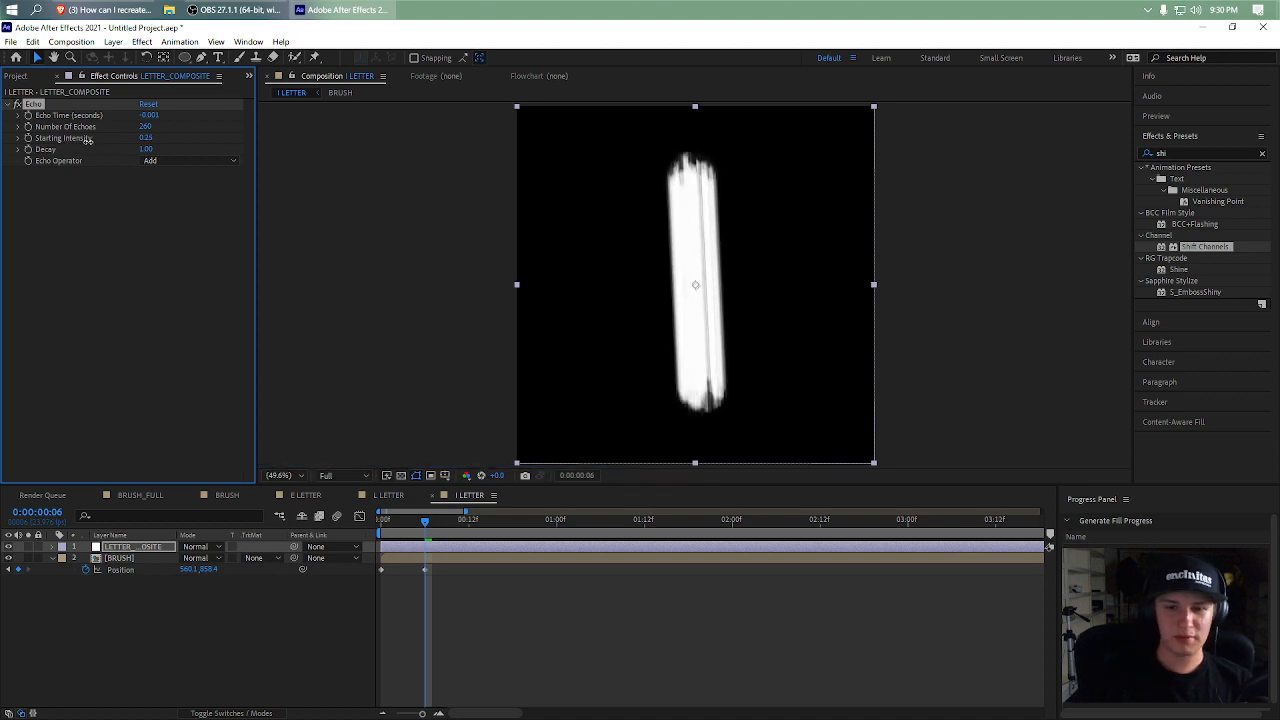
# - Play back the I stroke from the start over the transparency grid, and turn the grid off again
pyautogui.click(103, 568)
pyautogui.click(131, 561)
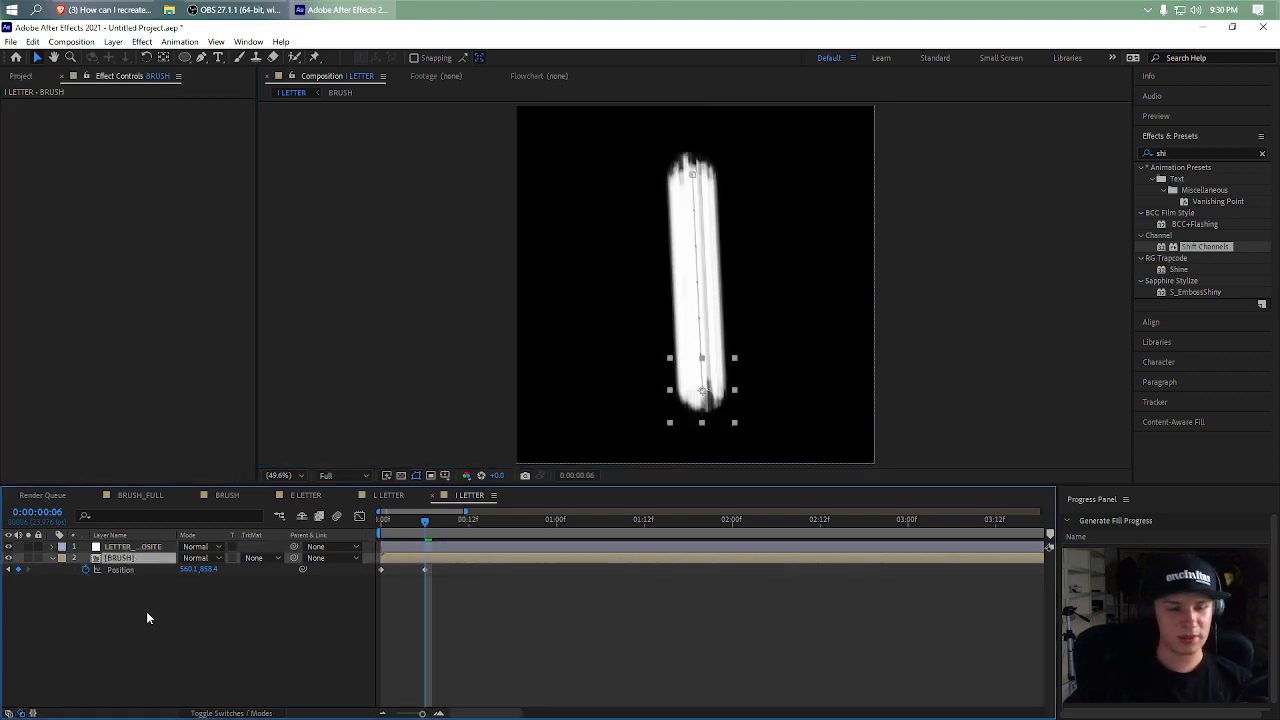
pyautogui.click(148, 613)
pyautogui.click(385, 519)
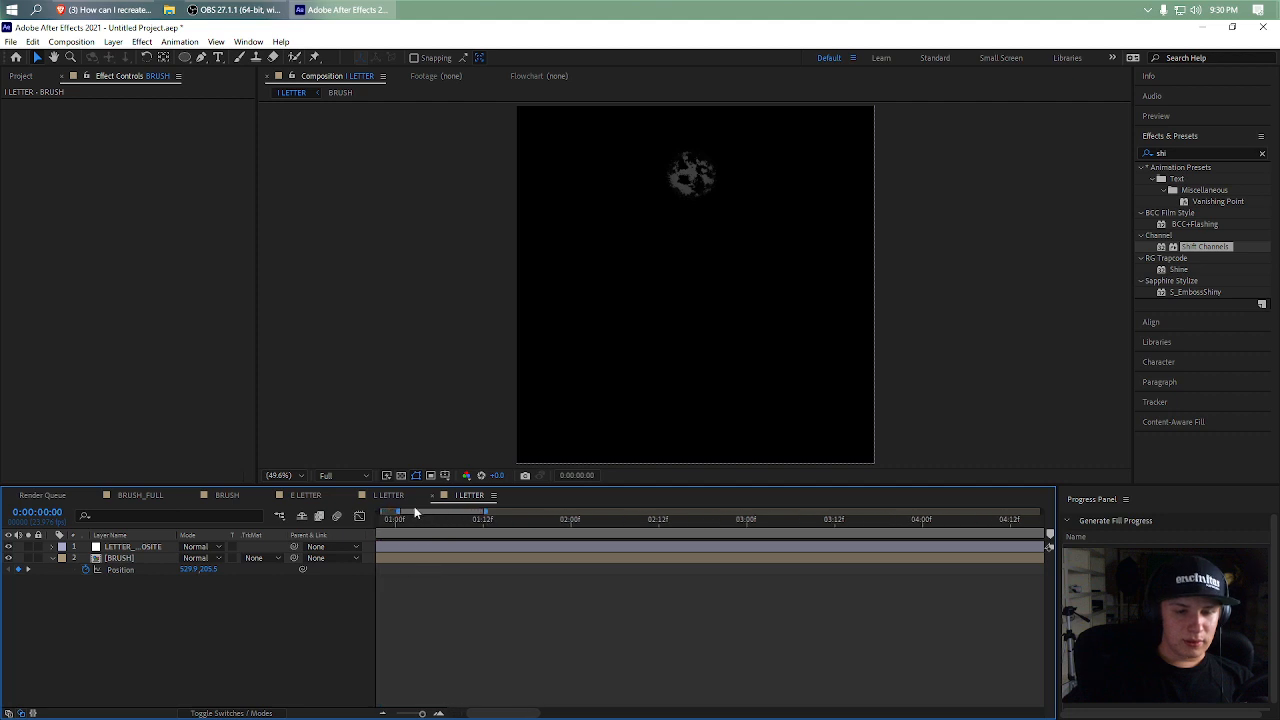
pyautogui.click(401, 475)
pyautogui.press('space')
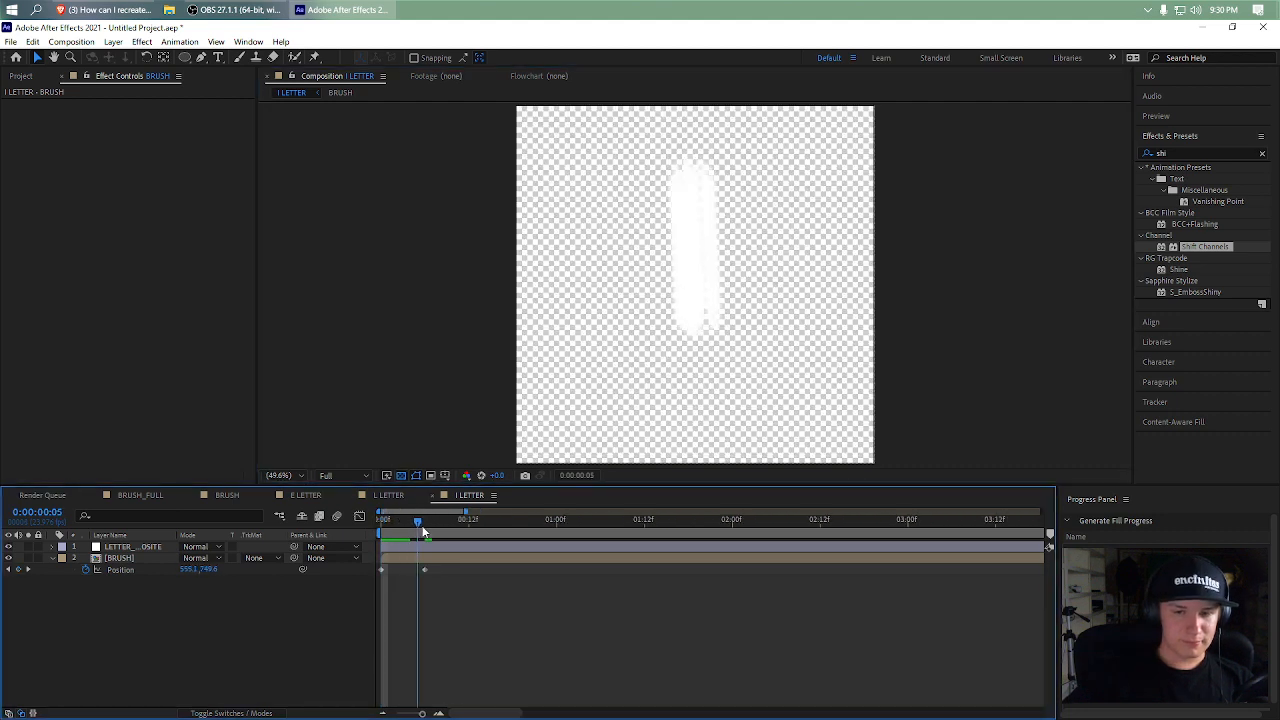
pyautogui.click(401, 475)
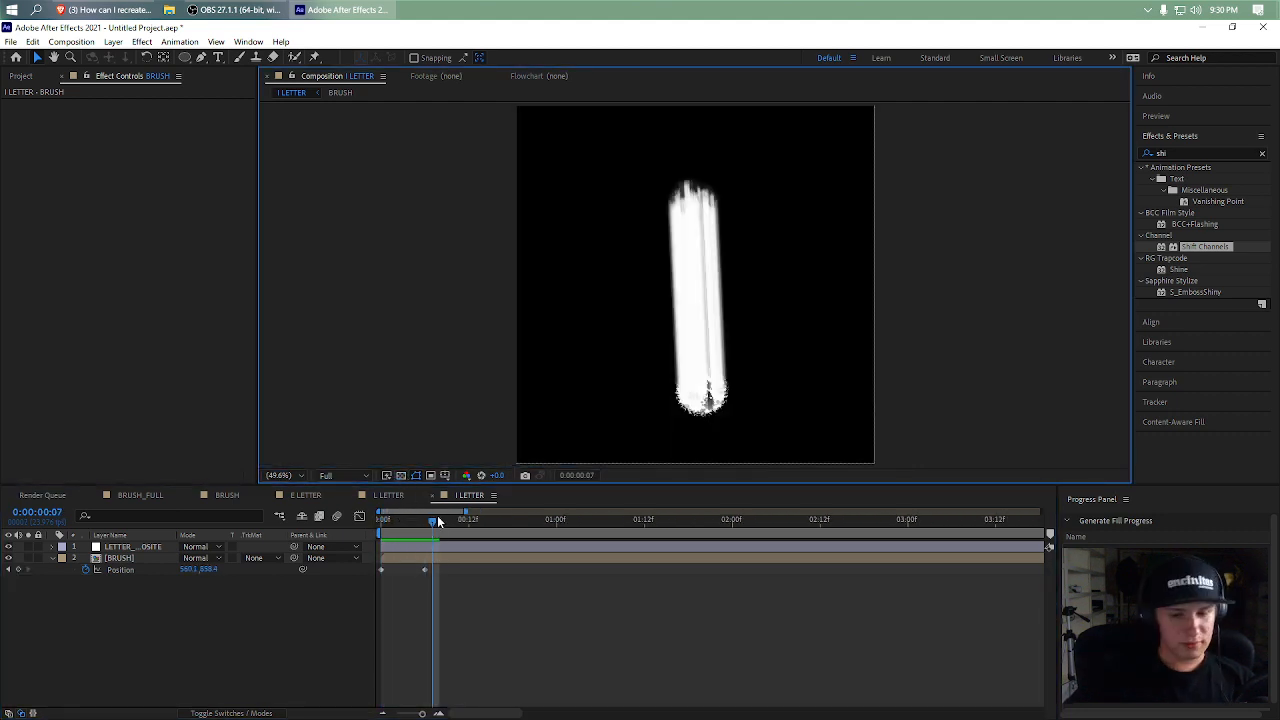
# - End the I LETTER work area at frame 6, and open the J LETTER composition from the LETTERS folder
pyautogui.press('pageup')
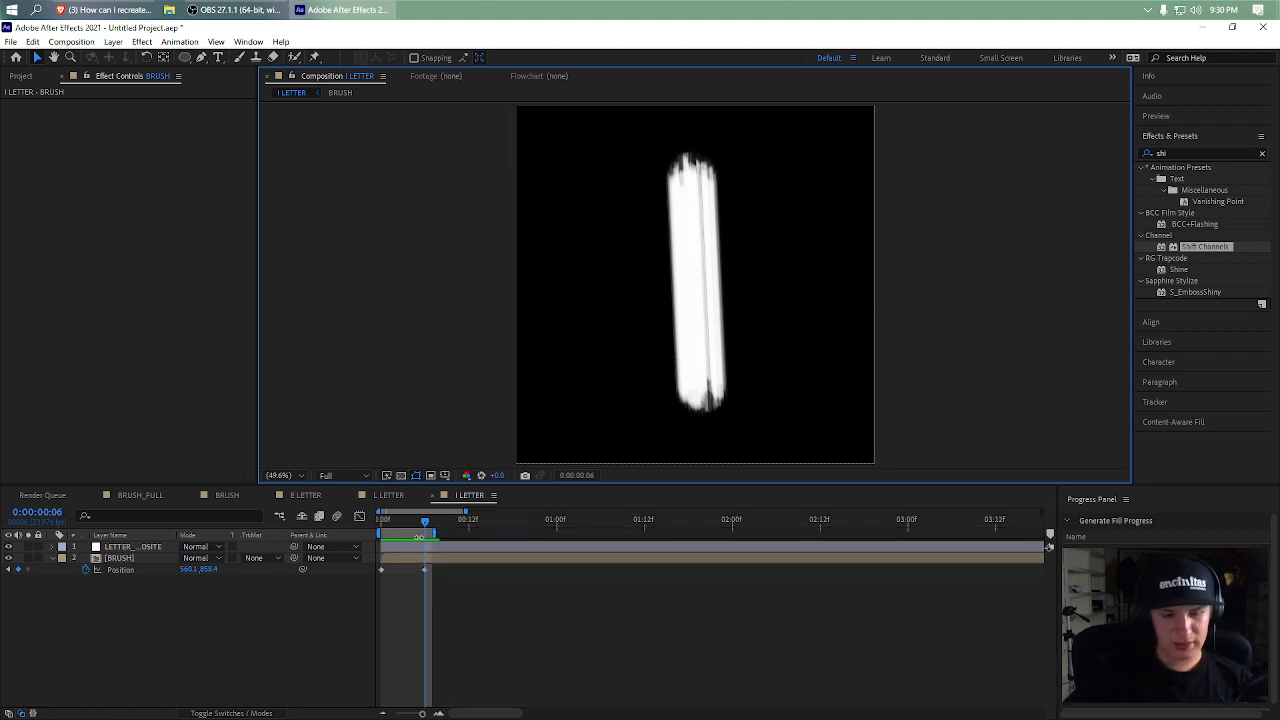
pyautogui.moveTo(402, 524); pyautogui.dragTo(187, 538)
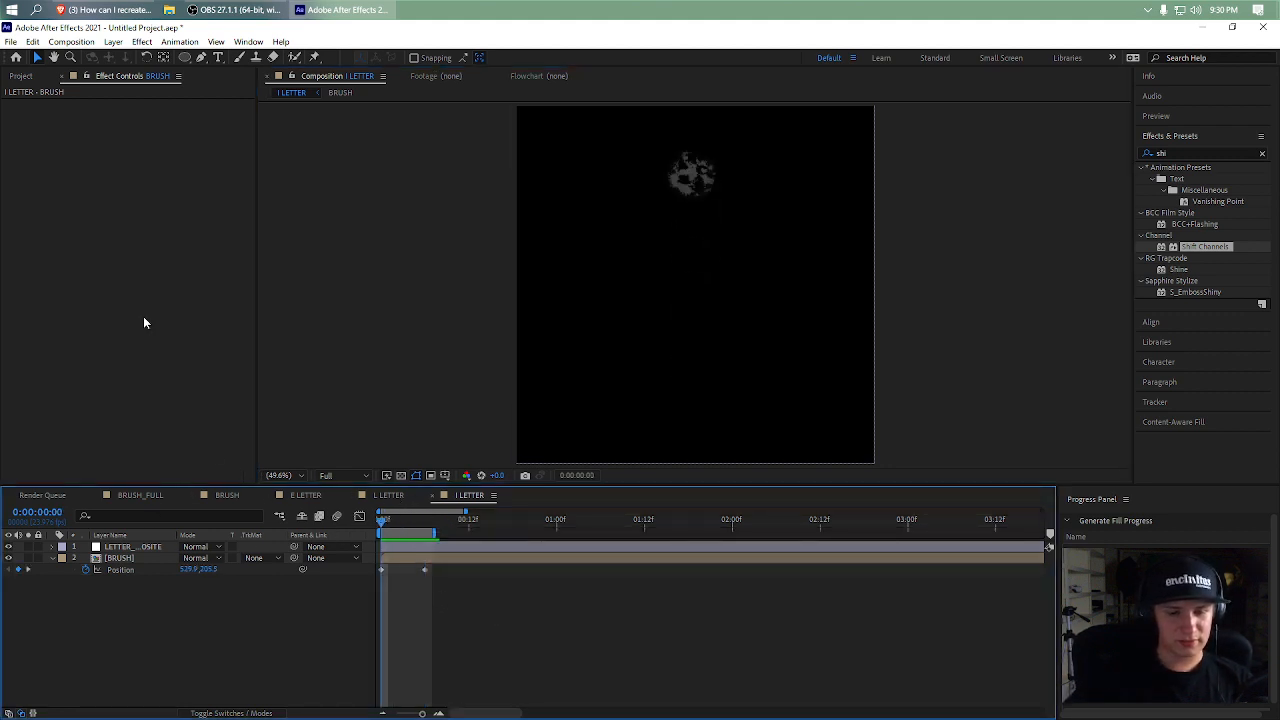
pyautogui.click(30, 80)
pyautogui.doubleClick(53, 286)
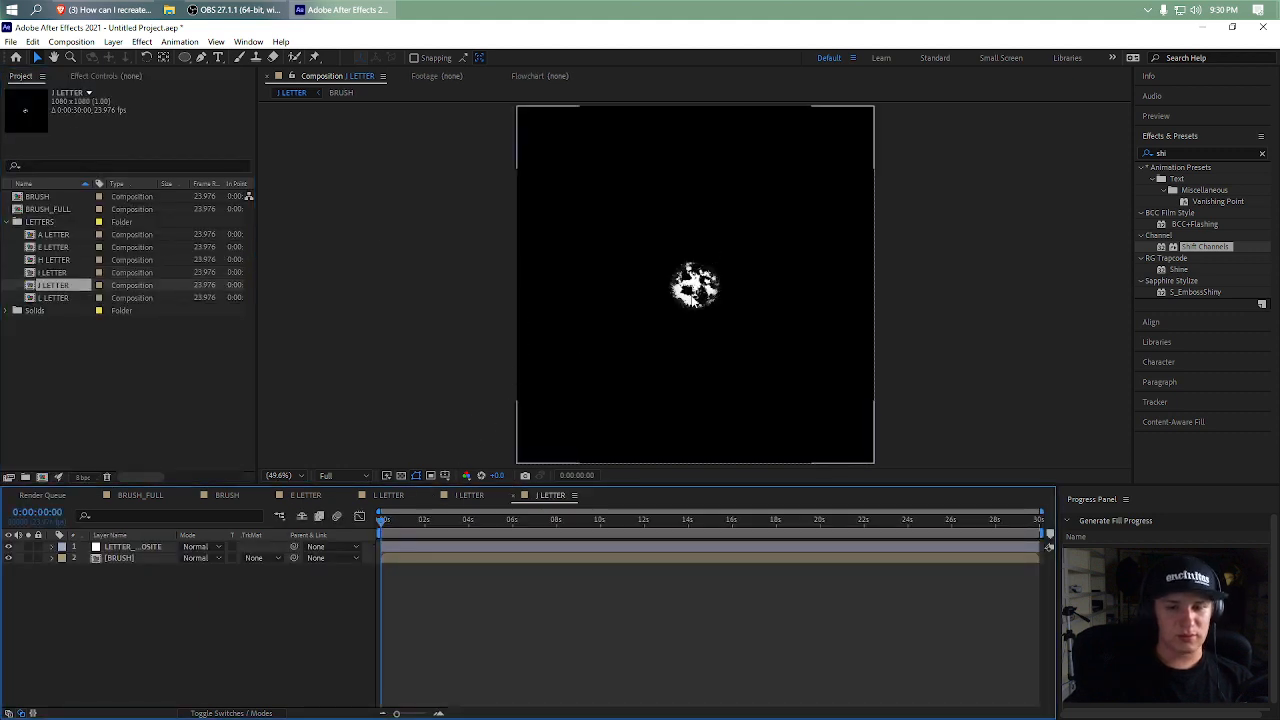
# - Move the J's BRUSH layer to about 766, 254 at frame 0 and start its Position keyframes there
pyautogui.click(106, 559)
pyautogui.moveTo(714, 292)
pyautogui.mouseDown()
pyautogui.moveTo(853, 156)
pyautogui.moveTo(789, 197)
pyautogui.mouseUp()
pyautogui.press('p')
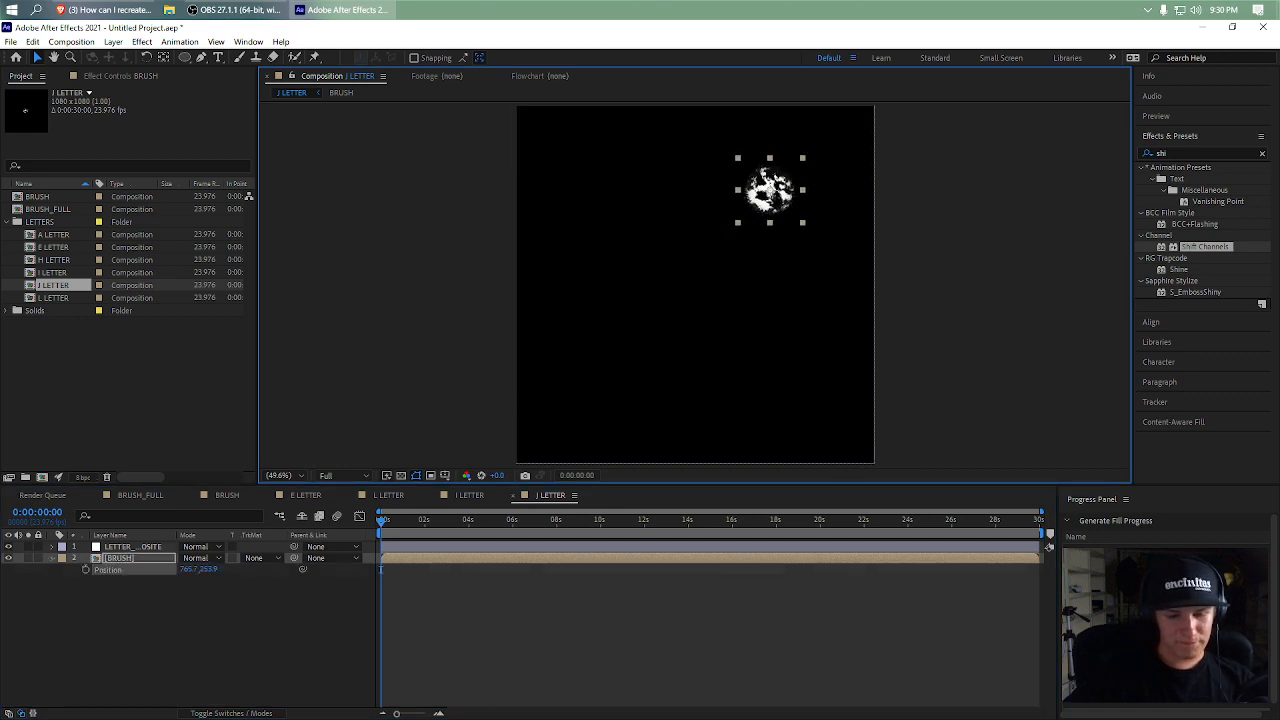
pyautogui.click(438, 713)
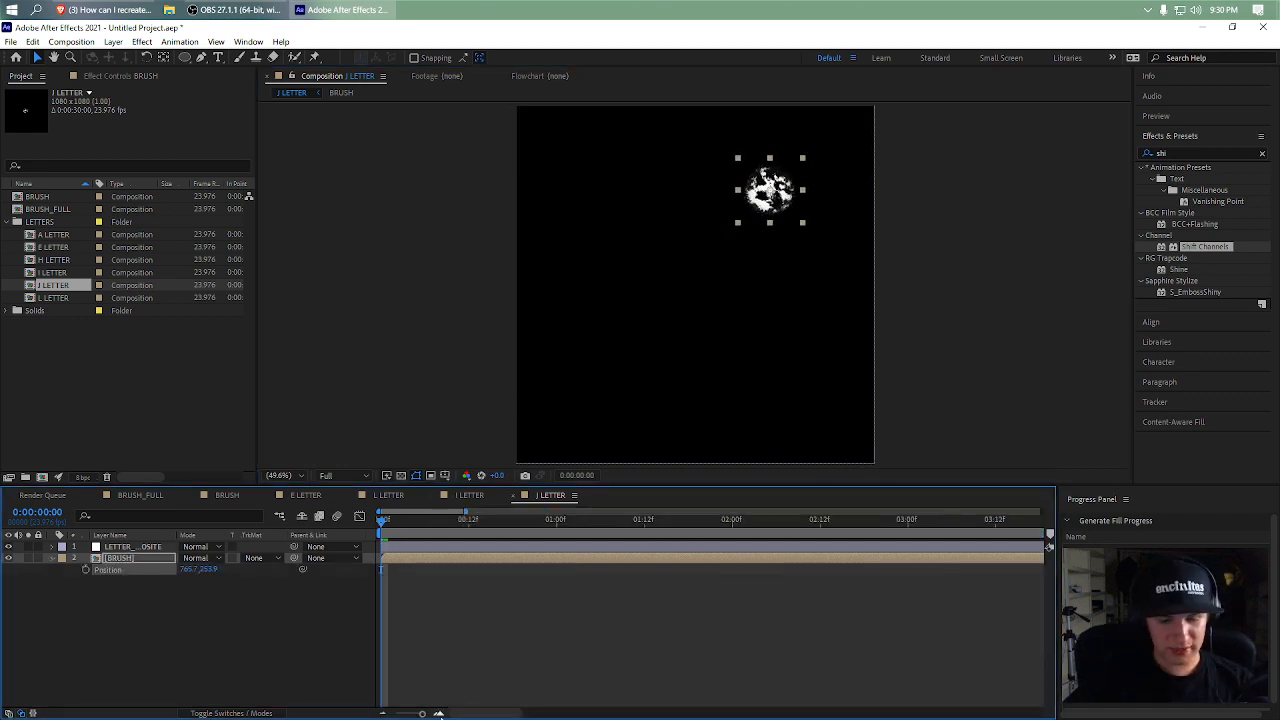
pyautogui.click(438, 713)
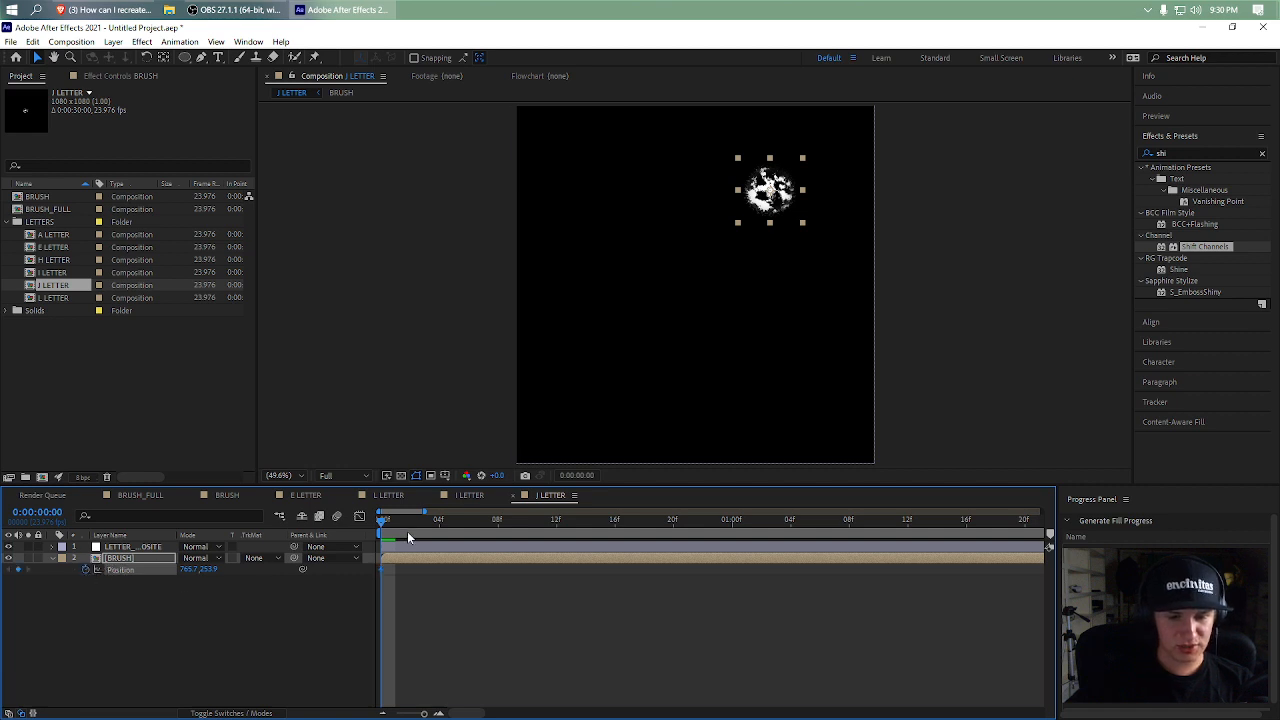
# - Shape the J's curved path with brush positions of about 508, 826 at frame 6 and 326, 671 at frame 10, and preview it
pyautogui.moveTo(407, 531); pyautogui.dragTo(473, 524)
pyautogui.moveTo(771, 205)
pyautogui.mouseDown()
pyautogui.moveTo(742, 320)
pyautogui.moveTo(705, 372)
pyautogui.moveTo(757, 380)
pyautogui.moveTo(700, 371)
pyautogui.moveTo(713, 352)
pyautogui.moveTo(773, 379)
pyautogui.mouseUp()
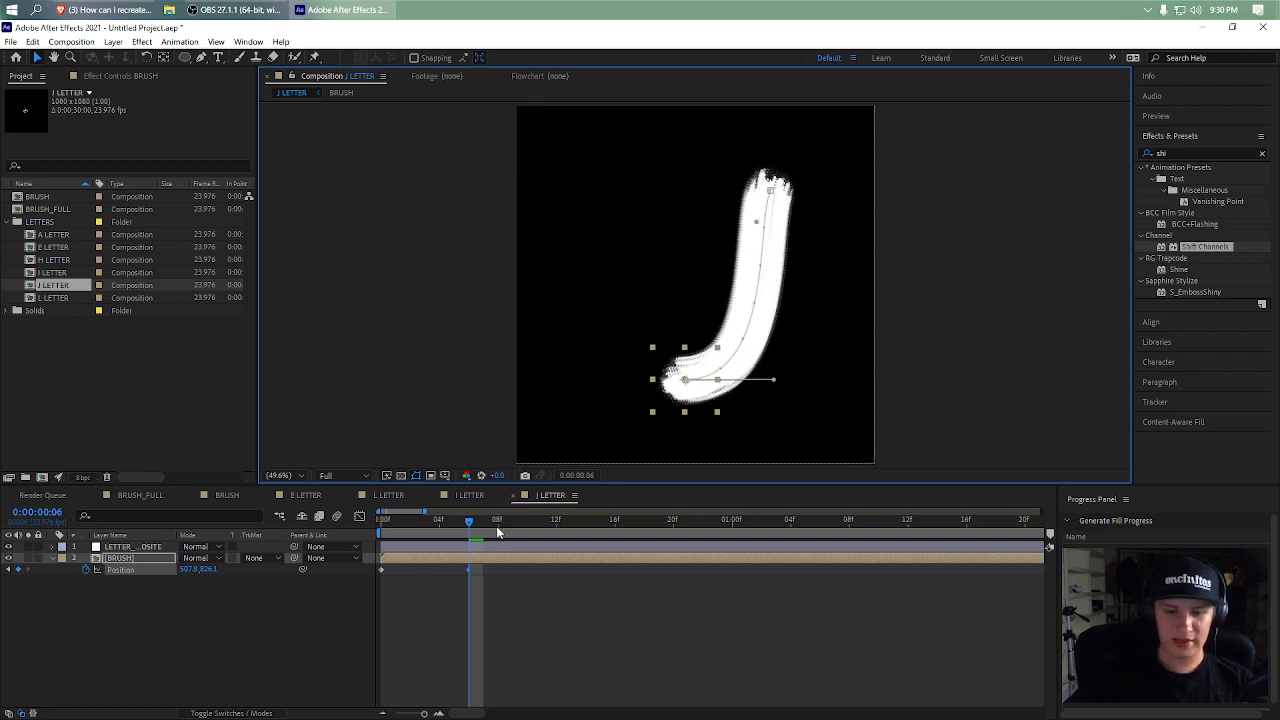
pyautogui.moveTo(496, 526); pyautogui.dragTo(532, 524)
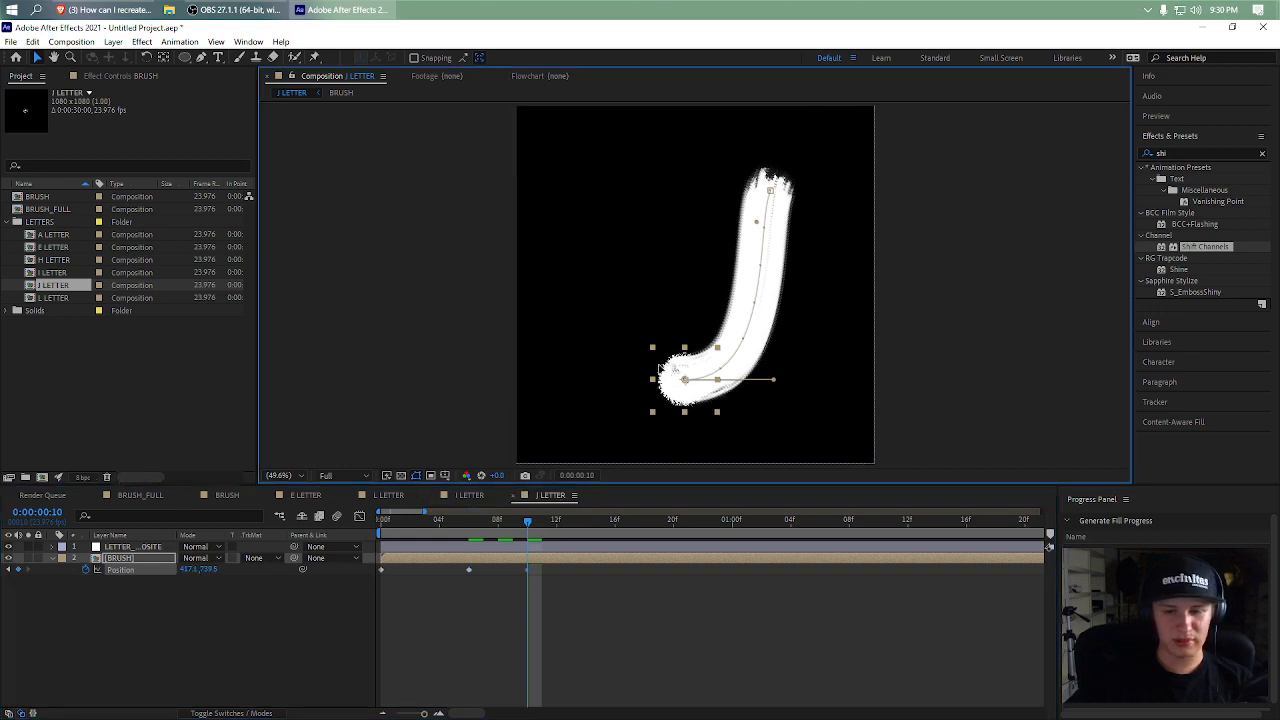
pyautogui.moveTo(722, 390); pyautogui.dragTo(662, 339)
pyautogui.moveTo(533, 528)
pyautogui.mouseDown()
pyautogui.moveTo(333, 536)
pyautogui.moveTo(408, 540)
pyautogui.moveTo(458, 540)
pyautogui.moveTo(330, 528)
pyautogui.mouseUp()
pyautogui.press('space')
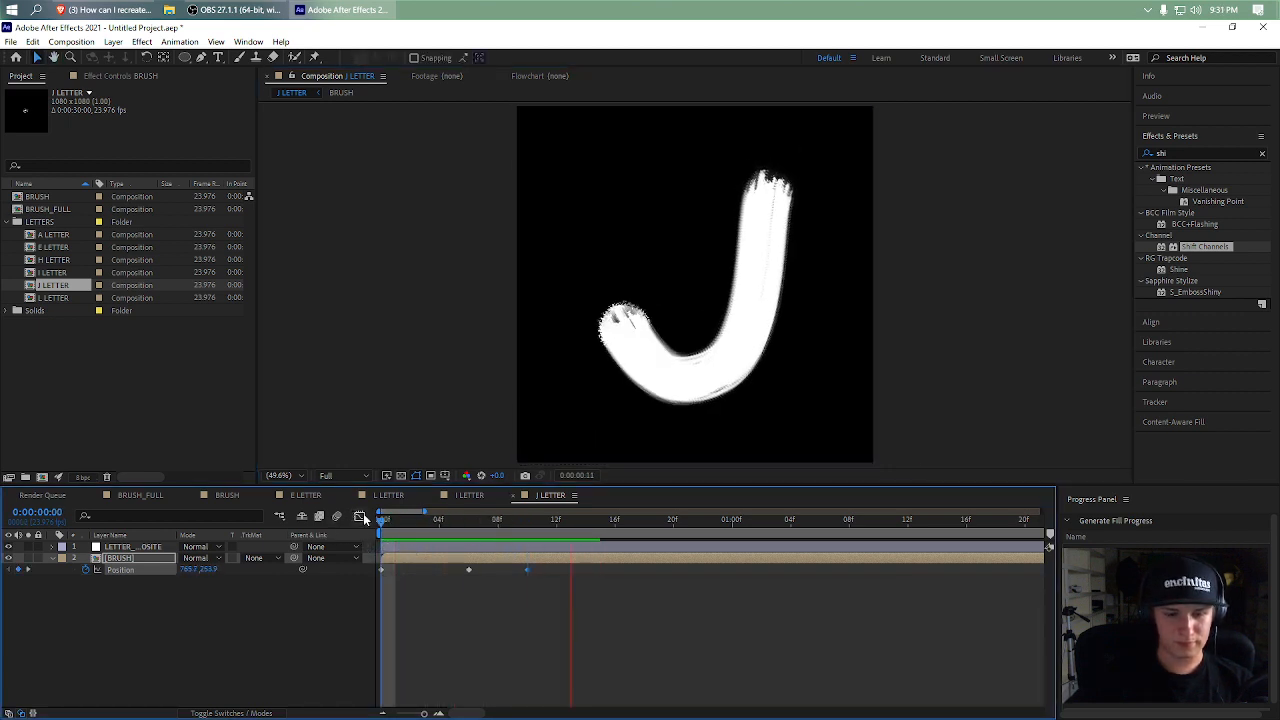
# - Lower the speed of the J's last Position keyframe in the speed graph so the stroke slows toward its end
pyautogui.click(359, 515)
pyautogui.moveTo(521, 606)
pyautogui.mouseDown()
pyautogui.moveTo(507, 640)
pyautogui.moveTo(520, 650)
pyautogui.mouseUp()
pyautogui.moveTo(476, 520)
pyautogui.mouseDown()
pyautogui.moveTo(455, 524)
pyautogui.moveTo(565, 532)
pyautogui.moveTo(510, 531)
pyautogui.mouseUp()
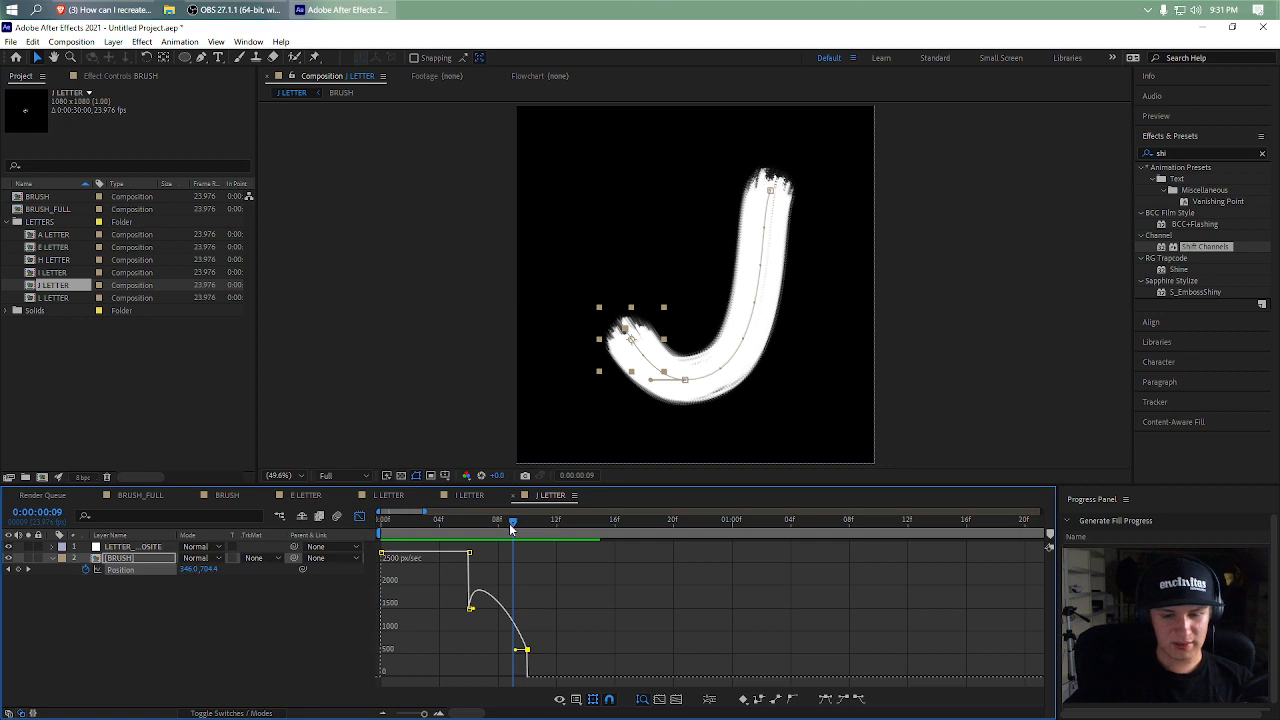
pyautogui.click(359, 516)
# - Fade out the J brush with Opacity keyframes of 100% at frame 8 and 2% at frame 10
pyautogui.click(52, 559)
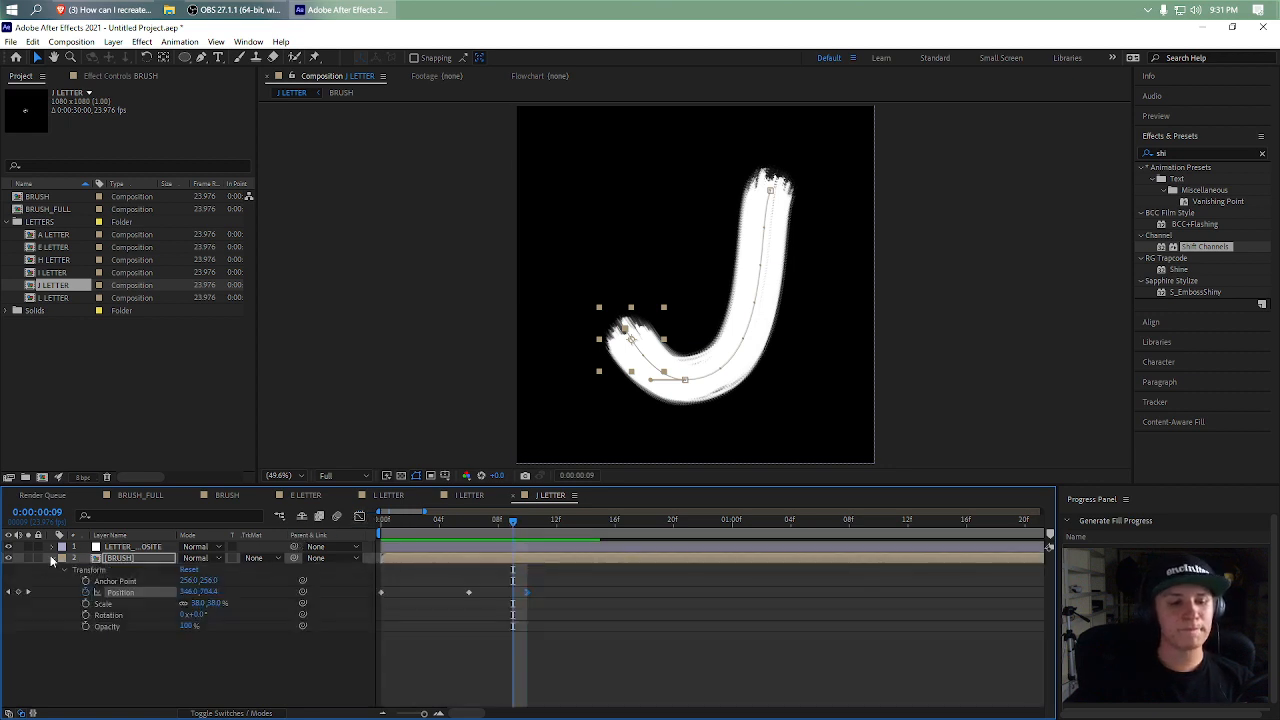
pyautogui.press('pageup')
pyautogui.click(80, 633)
pyautogui.click(85, 626)
pyautogui.press('pagedown')
pyautogui.press('pagedown')
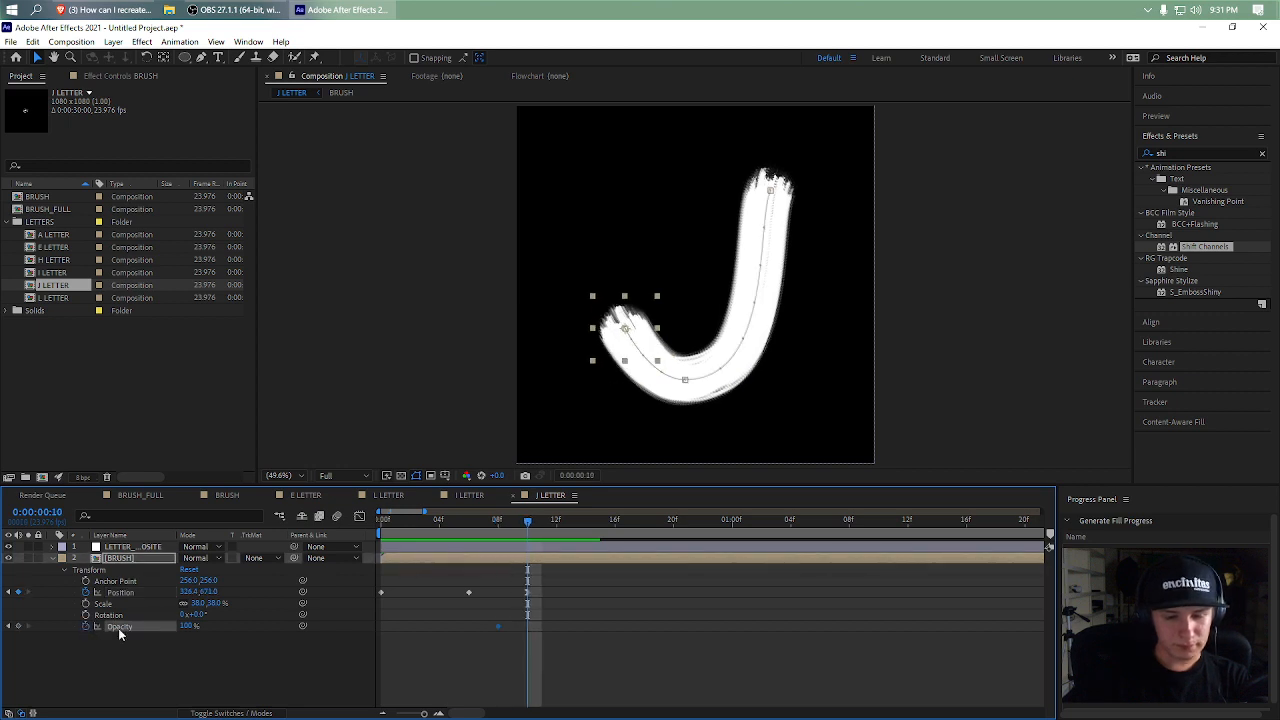
pyautogui.click(188, 626)
pyautogui.write('2')
pyautogui.press('Return')
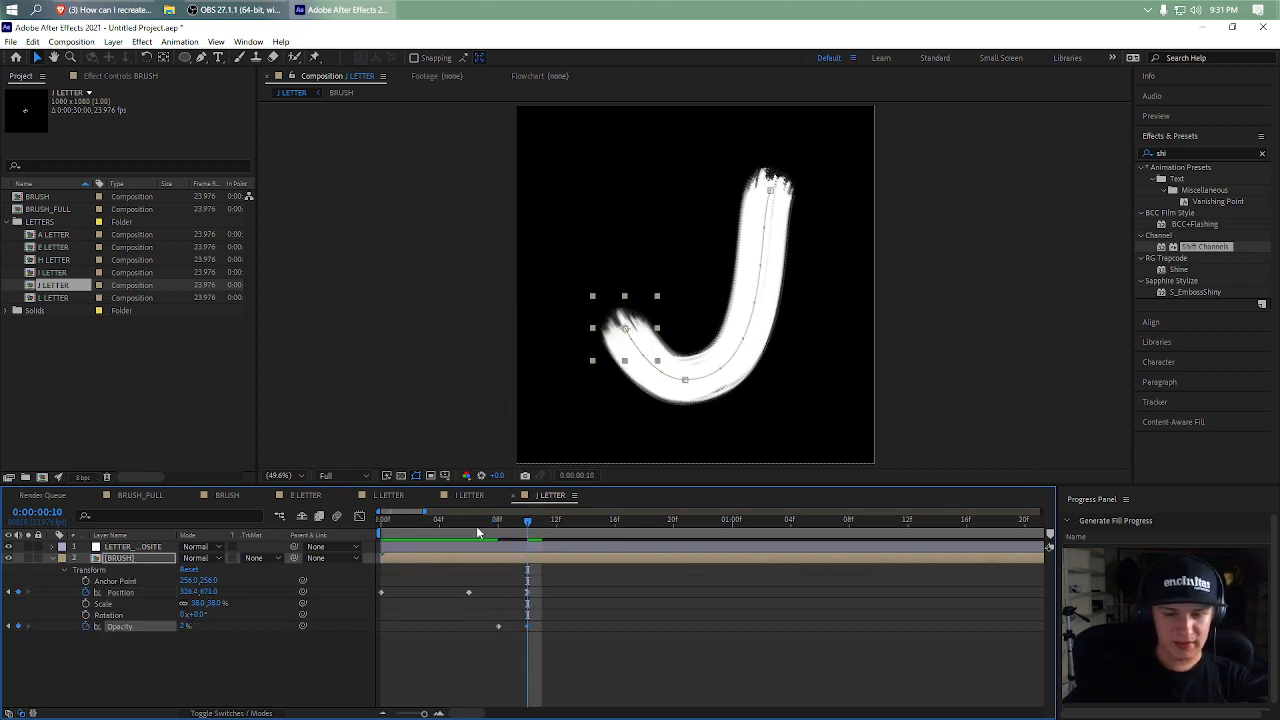
# - Fade in the J brush with Opacity keyframes of 0% at frame 0 and 100% at frame 2, and play back the stroke
pyautogui.press('Home')
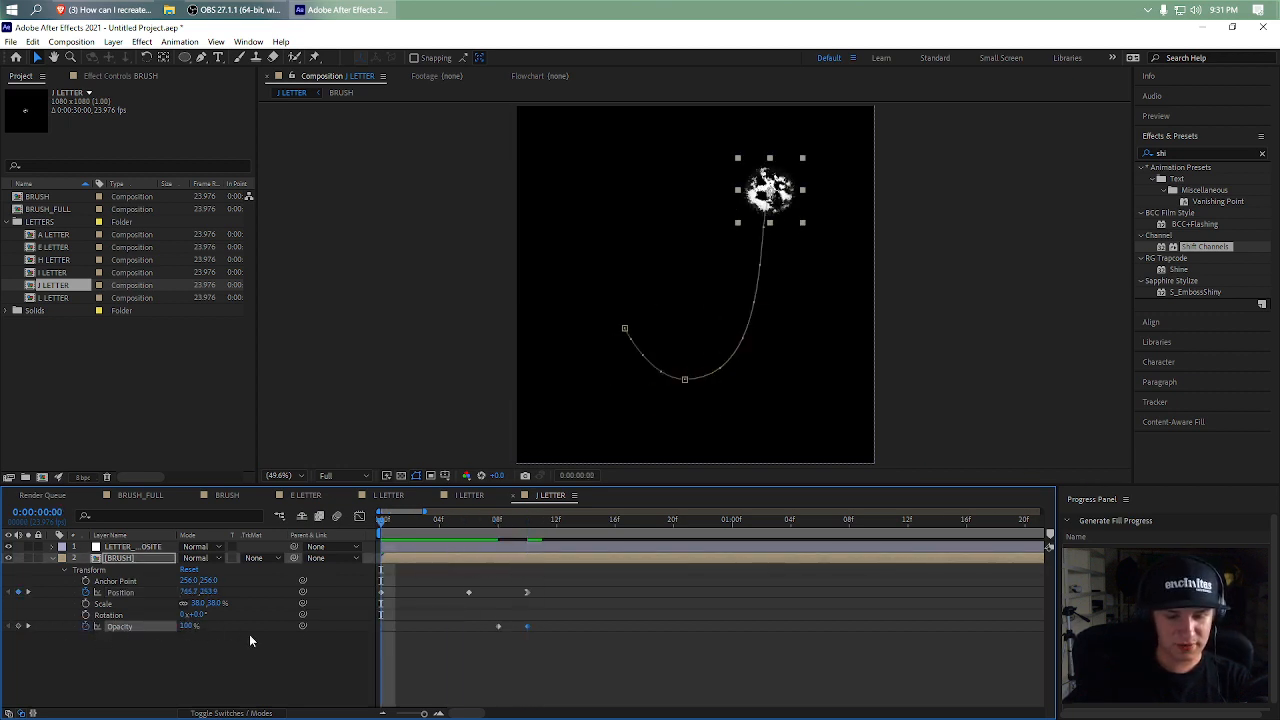
pyautogui.click(315, 639)
pyautogui.press('pagedown')
pyautogui.press('pagedown')
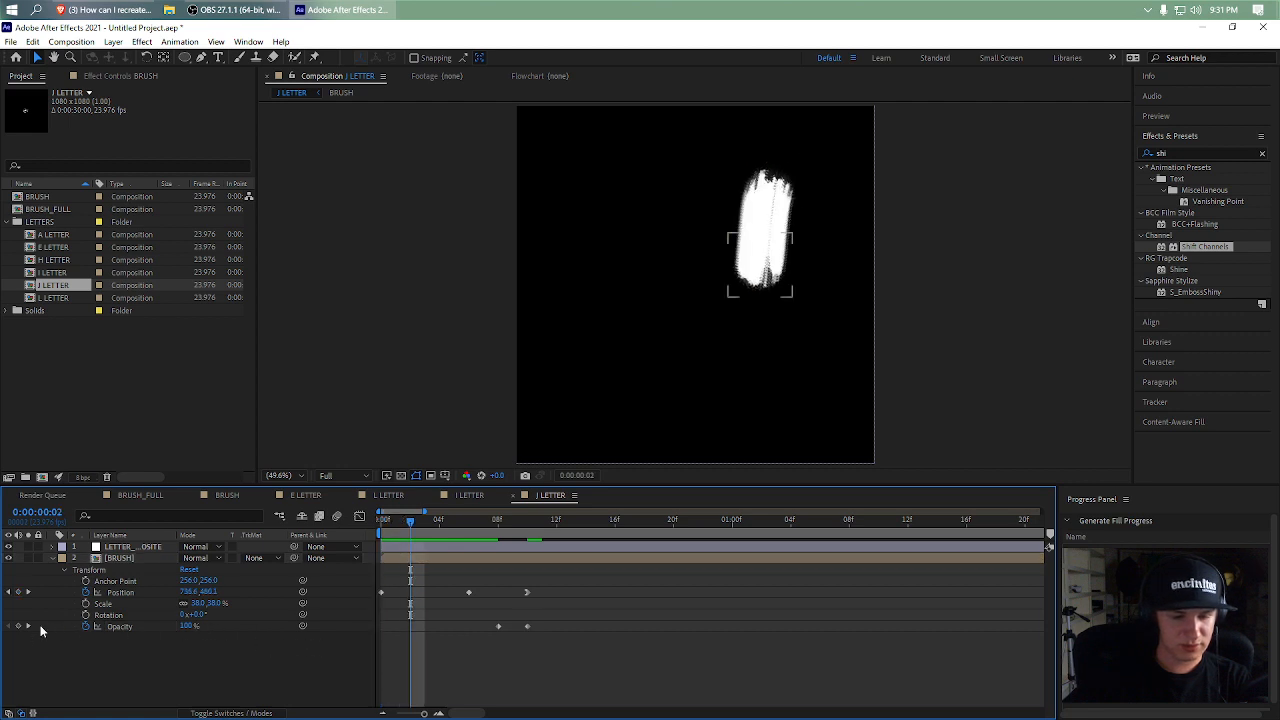
pyautogui.click(18, 627)
pyautogui.press('pageup')
pyautogui.press('pageup')
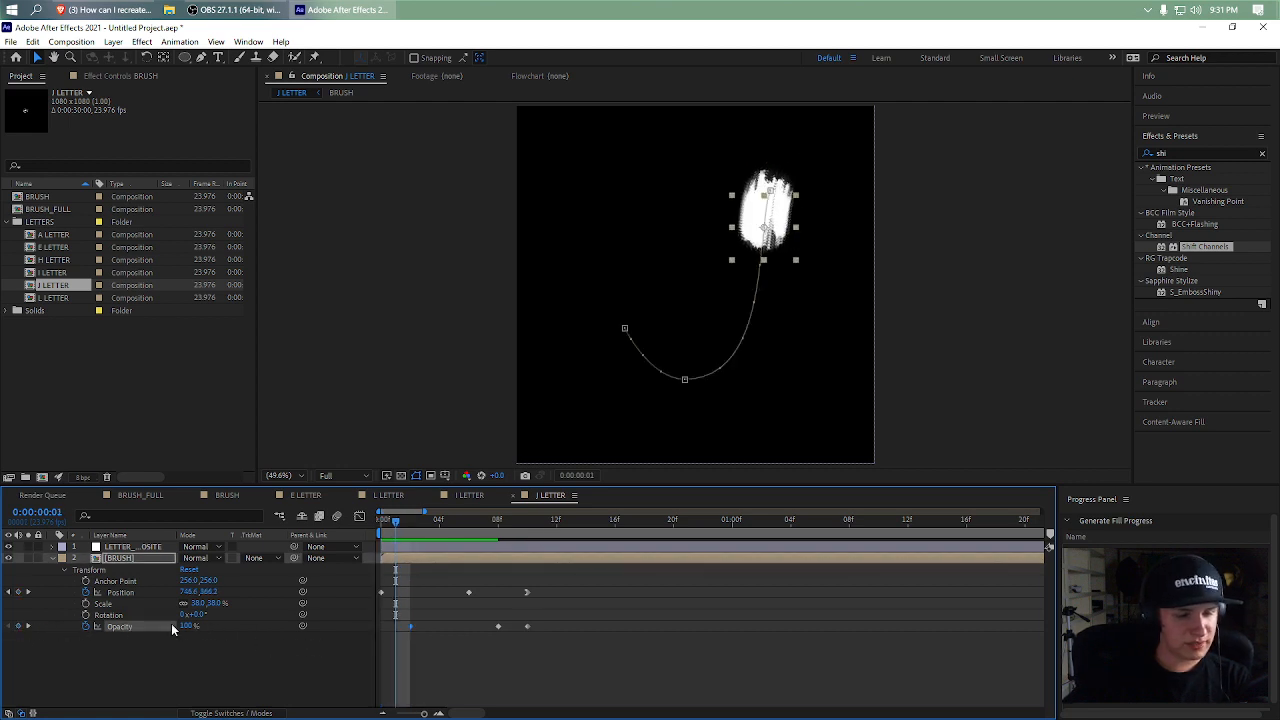
pyautogui.moveTo(186, 628); pyautogui.dragTo(112, 628)
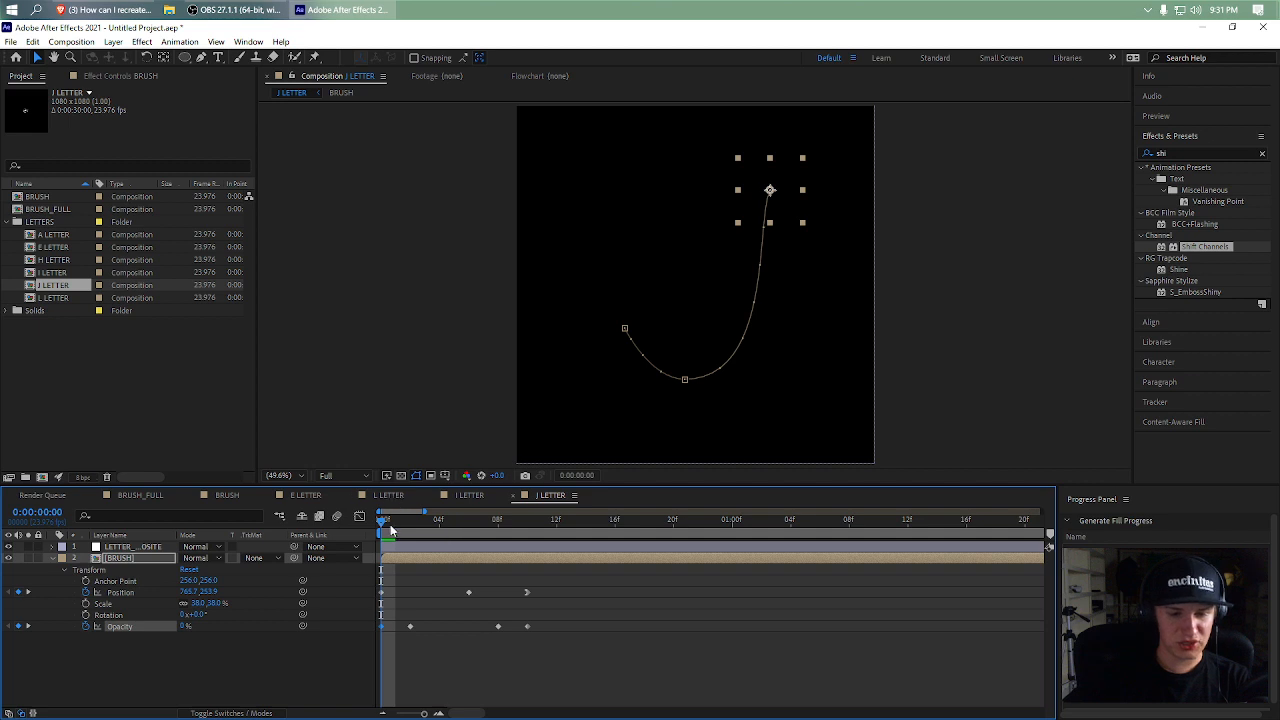
pyautogui.press('space')
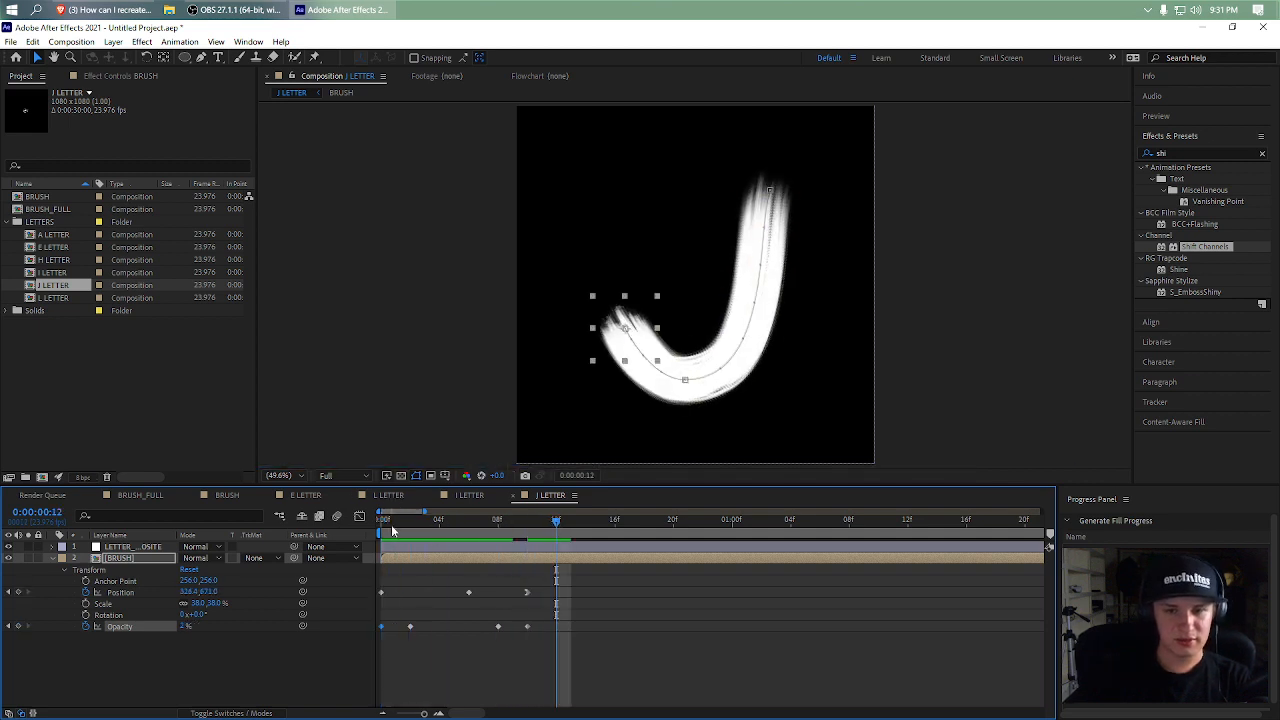
# - In the J composition, set the Echo effect on LETTER_COMPOSITE to an Echo Time of -0.002 and a Starting Intensity of 0.23
pyautogui.click(150, 547)
pyautogui.press('F3')
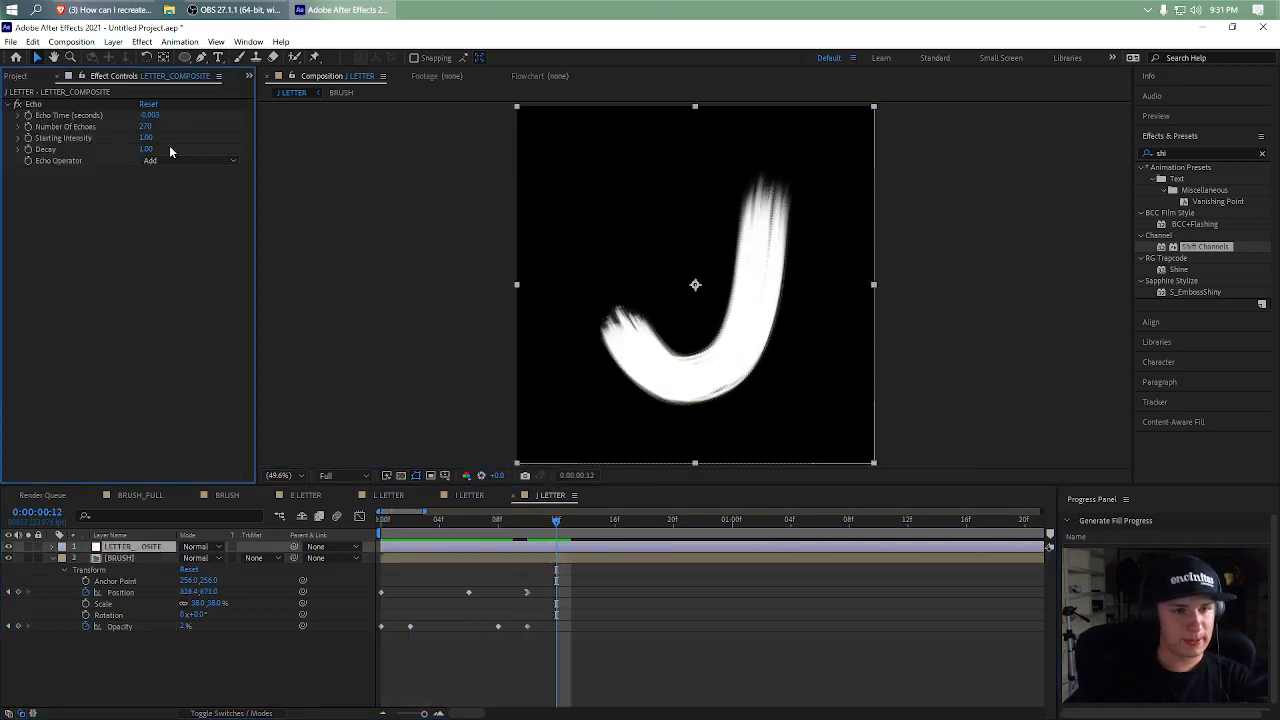
pyautogui.click(150, 115)
pyautogui.write('-0.00')
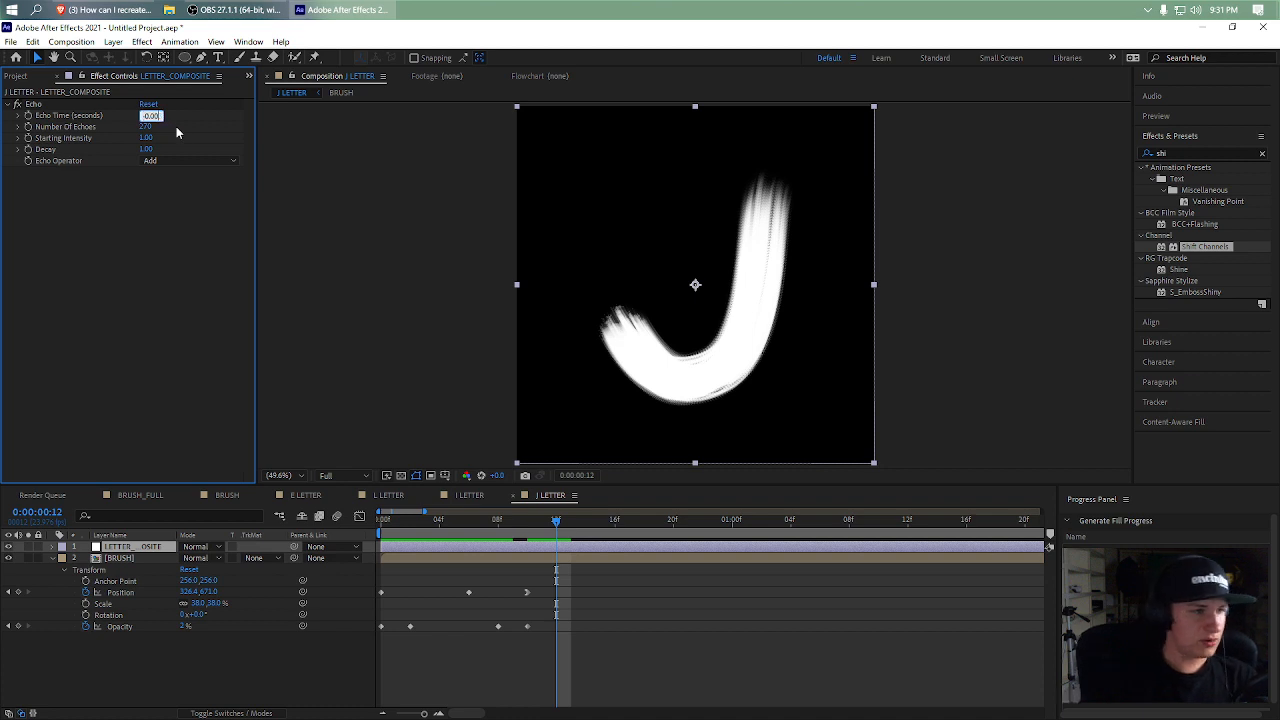
pyautogui.write('2')
pyautogui.press('Return')
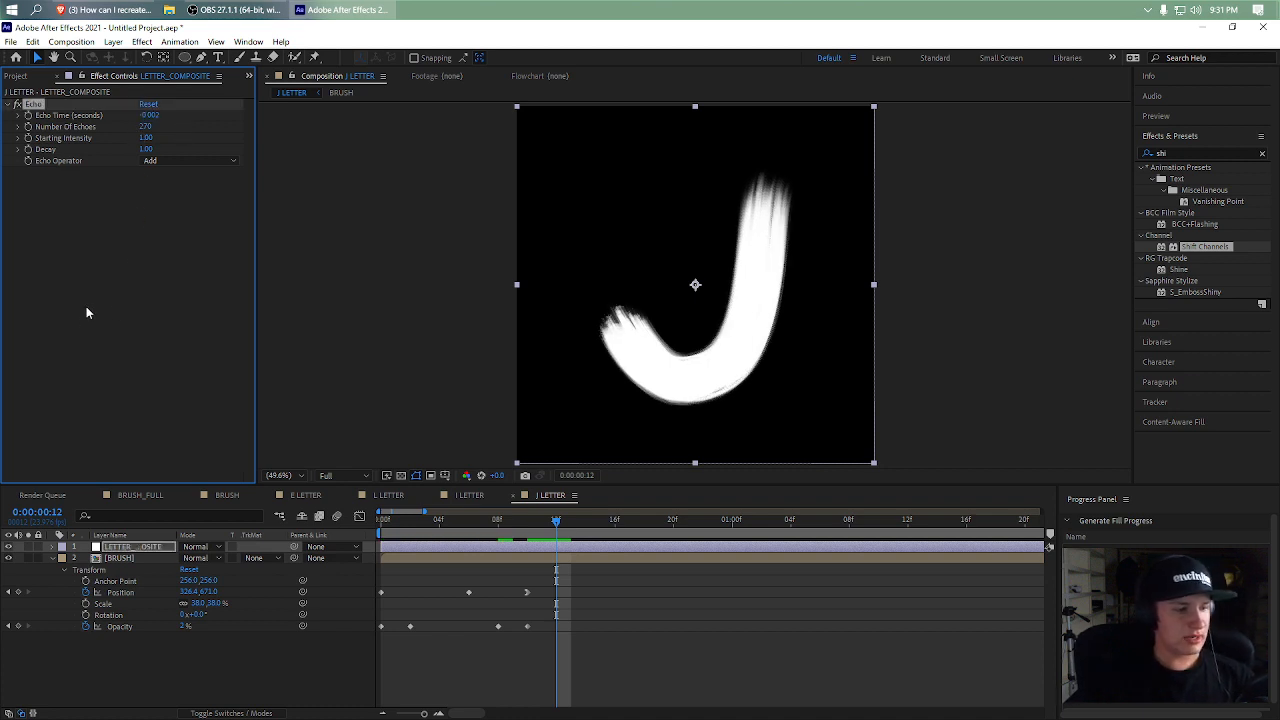
pyautogui.moveTo(147, 140); pyautogui.dragTo(99, 142)
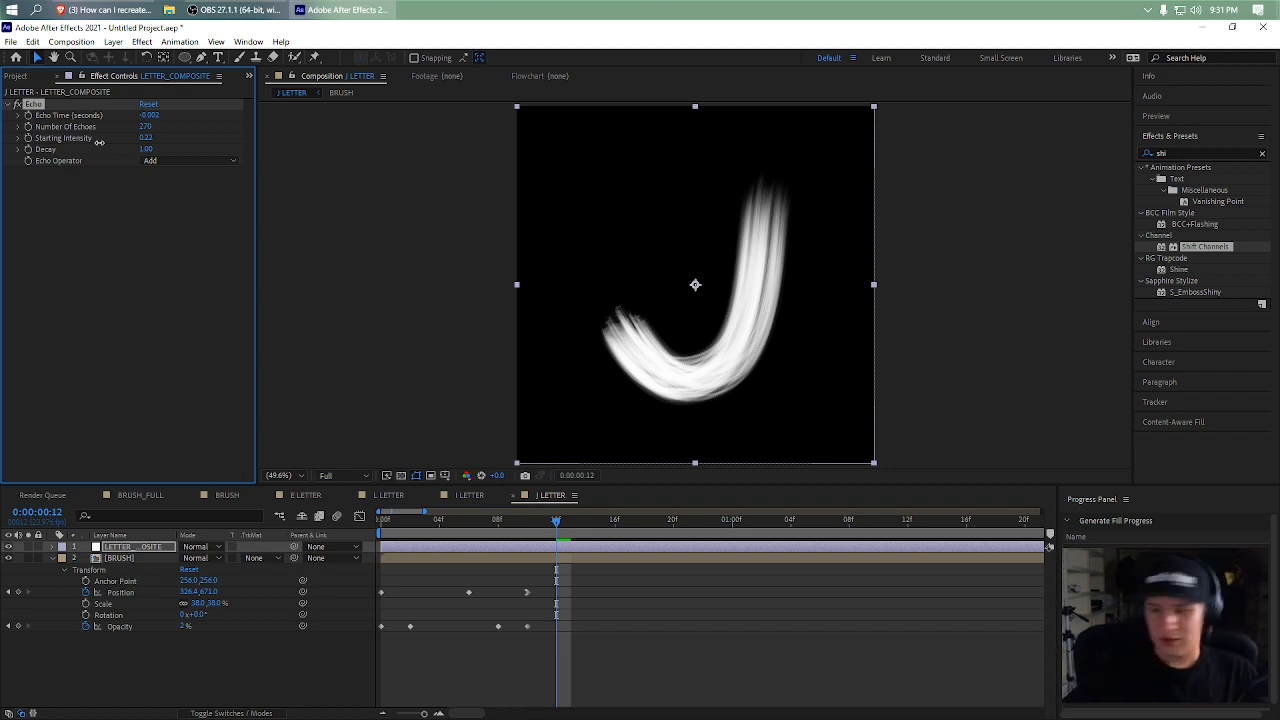
pyautogui.moveTo(90, 142); pyautogui.dragTo(100, 142)
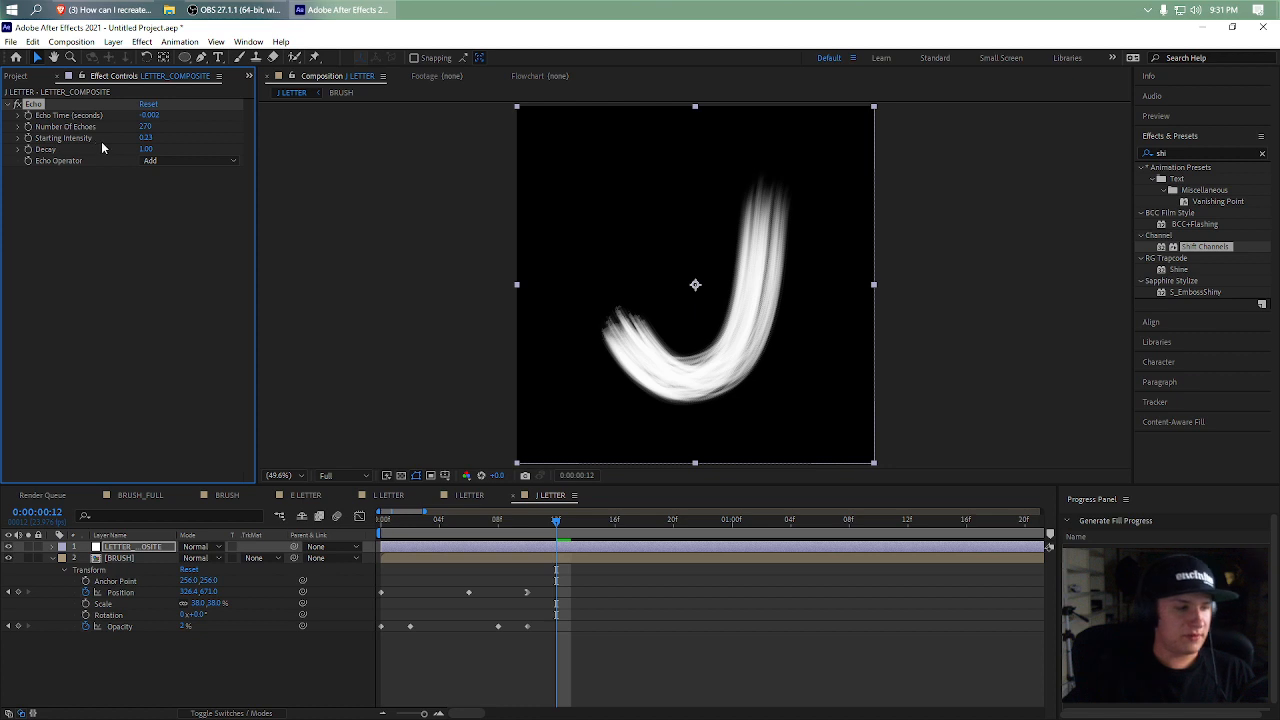
# - In the J composition, set the Echo effect on LETTER_COMPOSITE to an Echo Time of -0.001 and 513 echoes
pyautogui.click(148, 115)
pyautogui.write('-0.001')
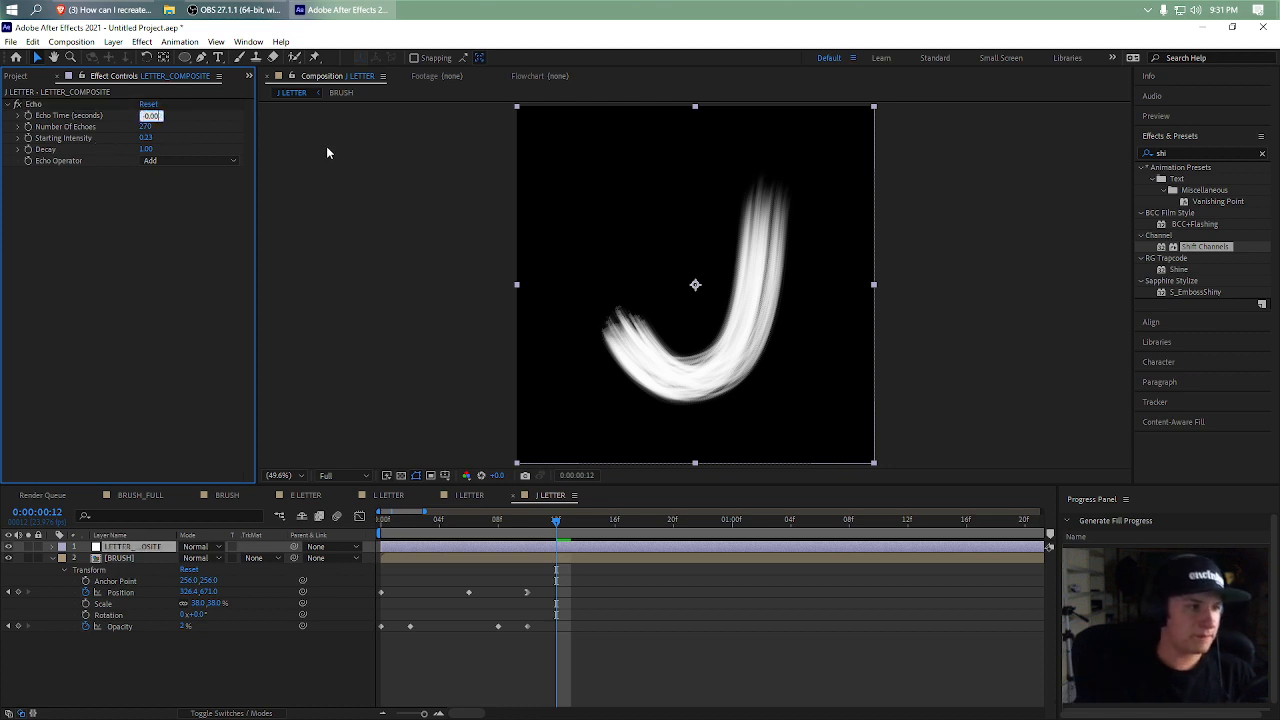
pyautogui.press('Return')
pyautogui.click(221, 260)
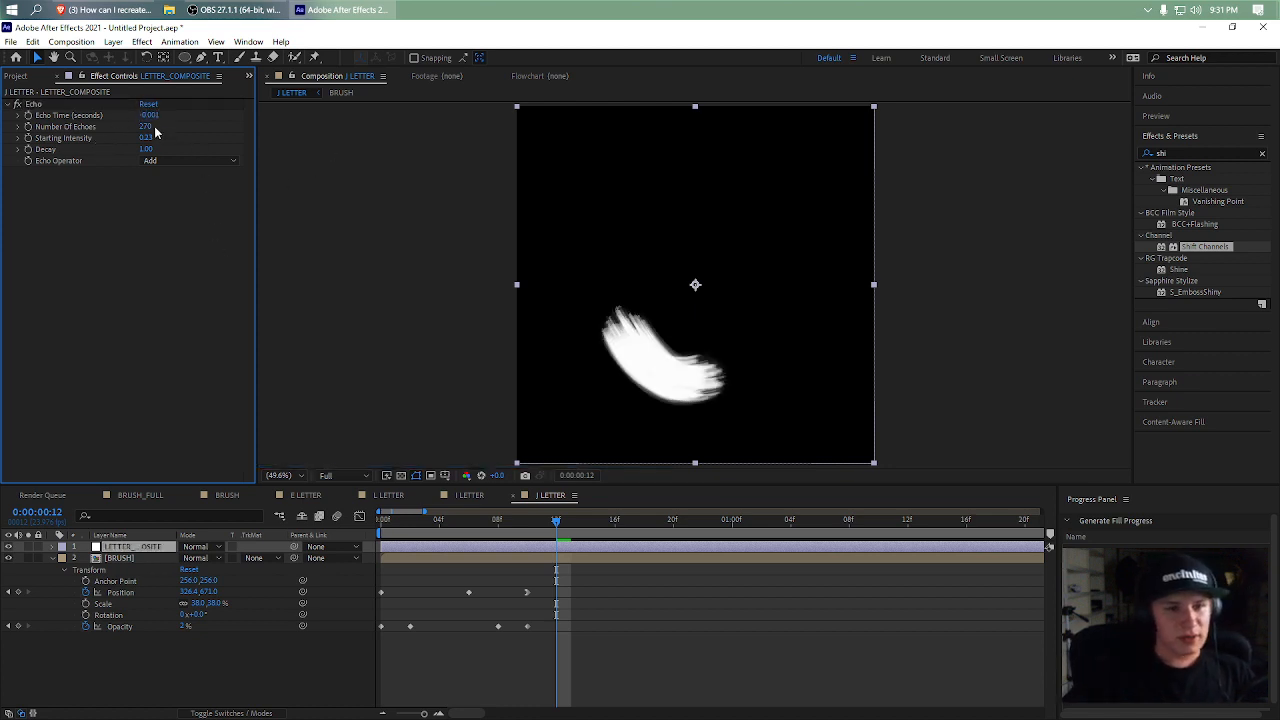
pyautogui.moveTo(155, 131); pyautogui.dragTo(316, 130)
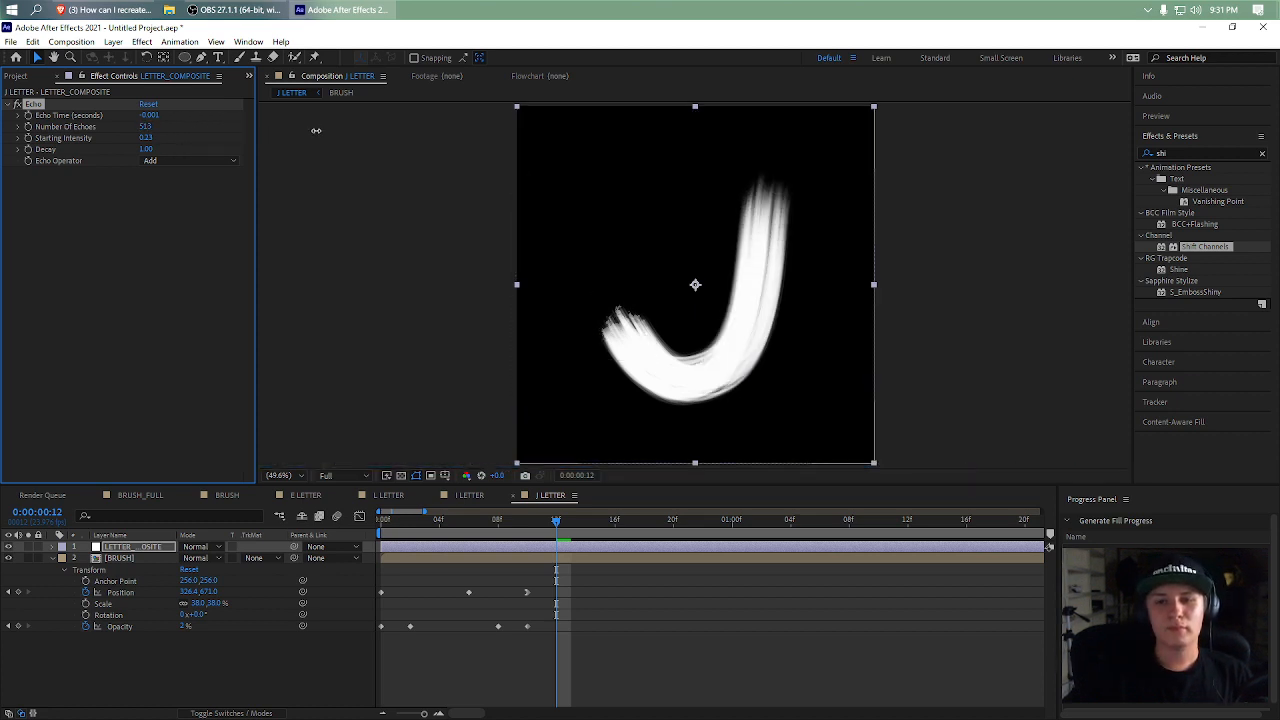
# - End the J composition's work area at frame 10 and trim the composition to that range
pyautogui.moveTo(557, 533); pyautogui.dragTo(529, 524)
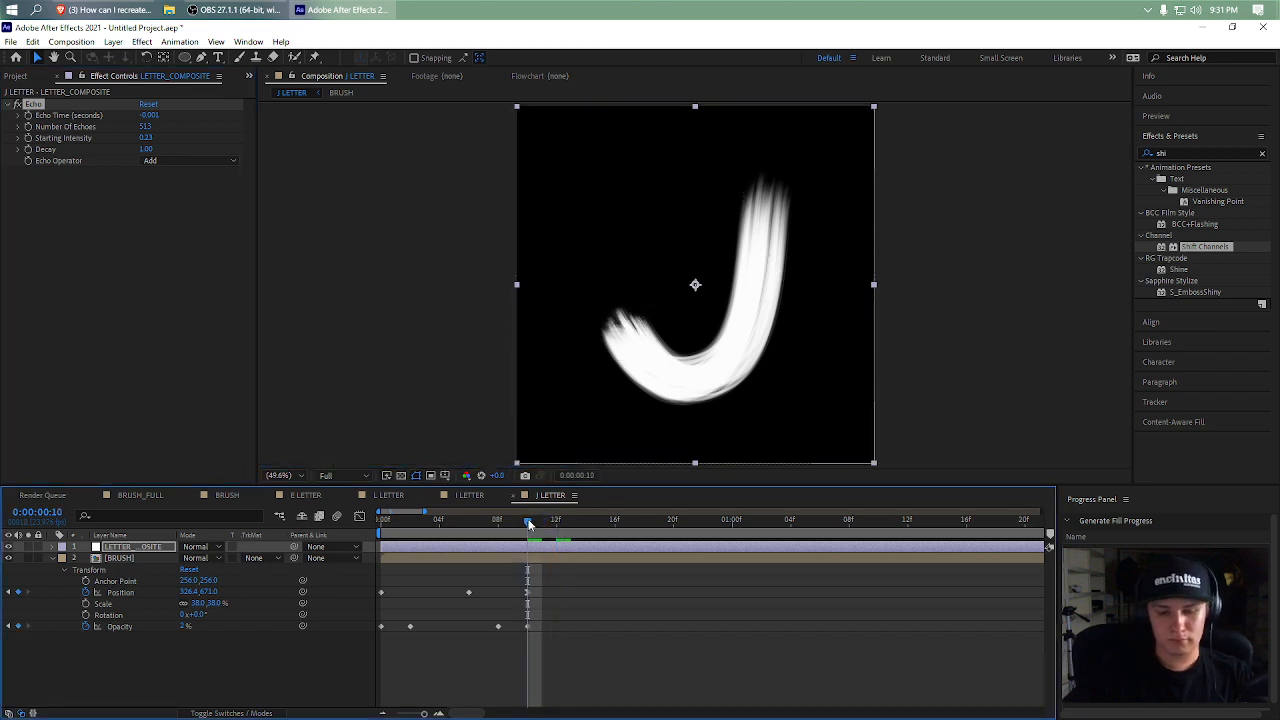
pyautogui.press('pagedown')
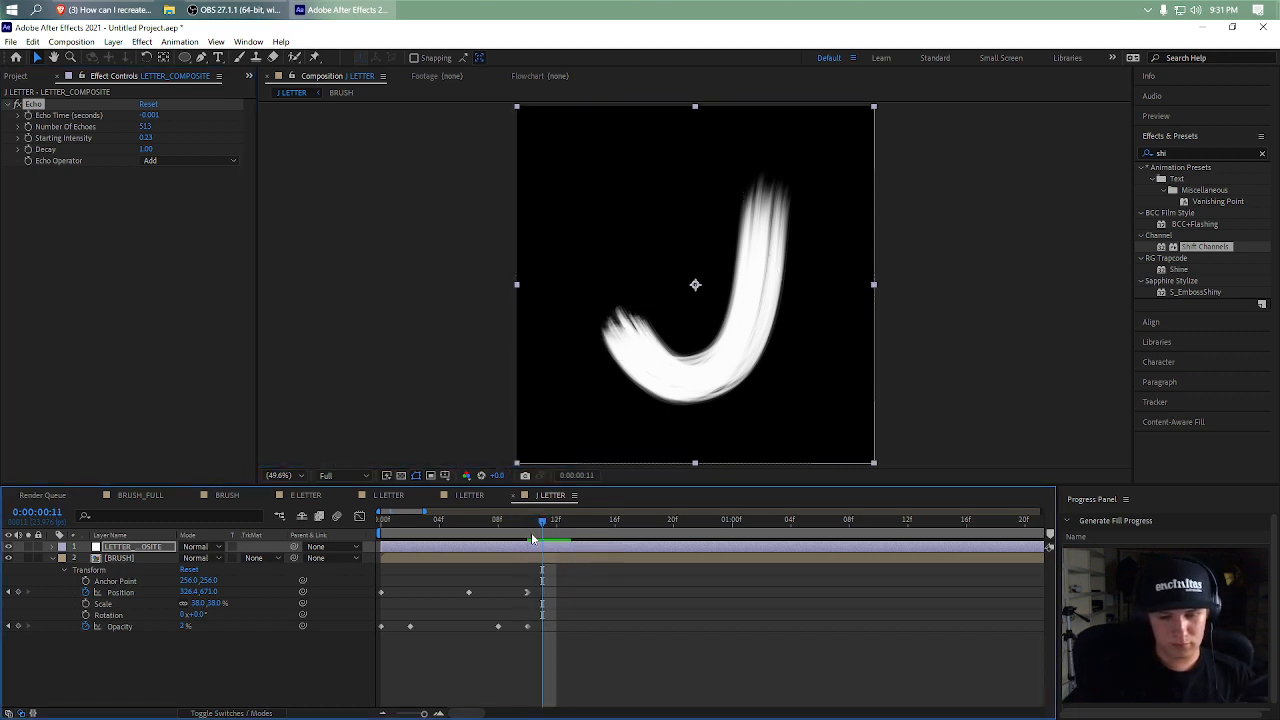
pyautogui.press('pageup')
pyautogui.press('n')
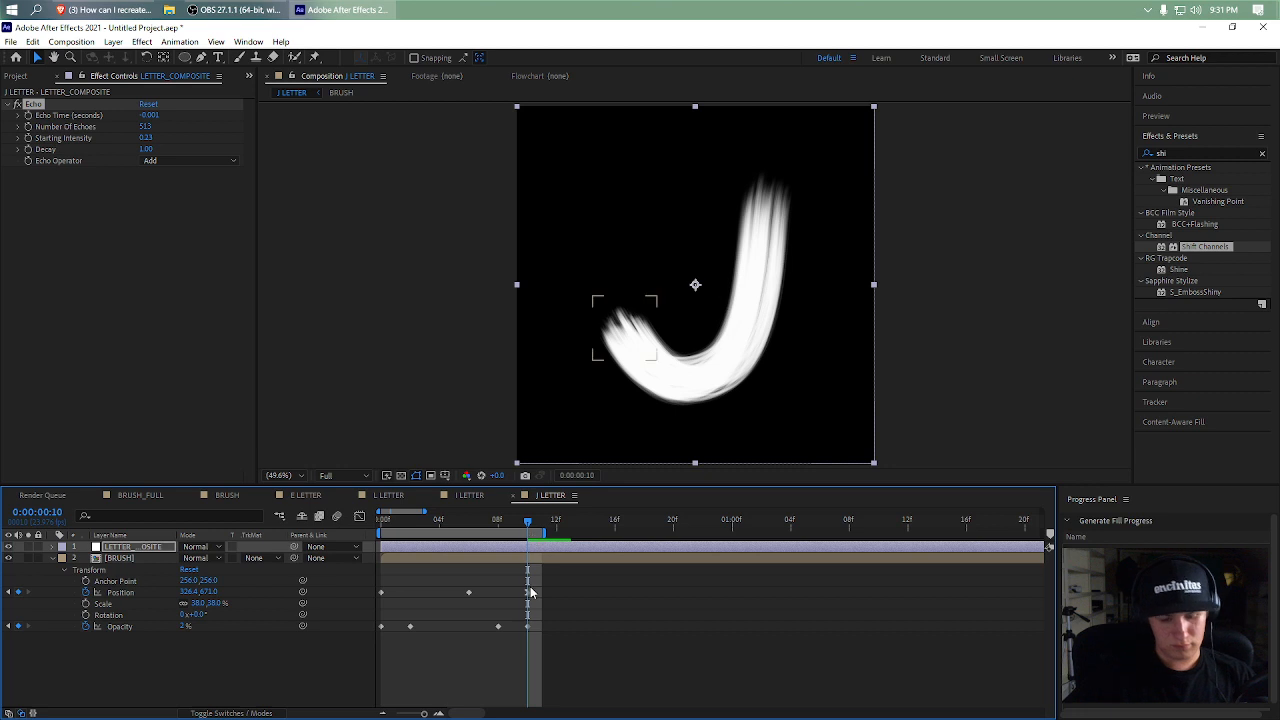
pyautogui.press(';')
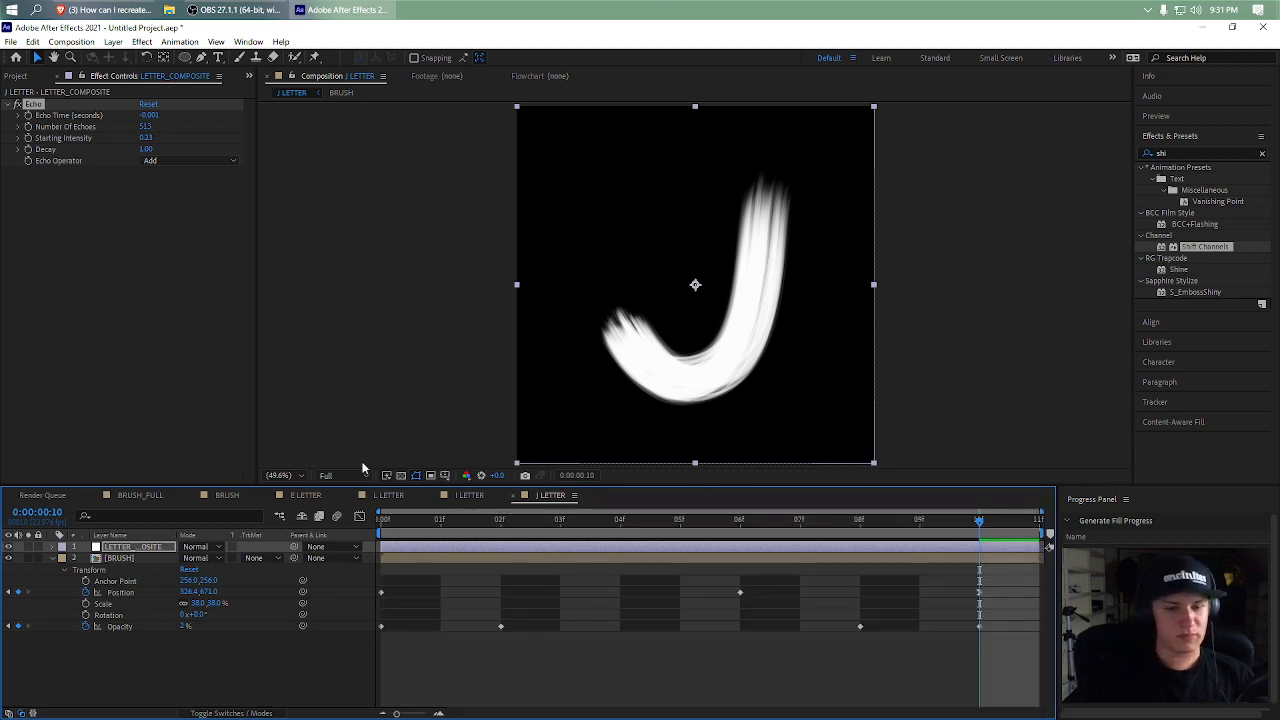
# - Open the A LETTER composition, place the brush at the A's lower-left foot, about 215.6, 860.4, and keyframe its Position at frame 0
pyautogui.click(19, 76)
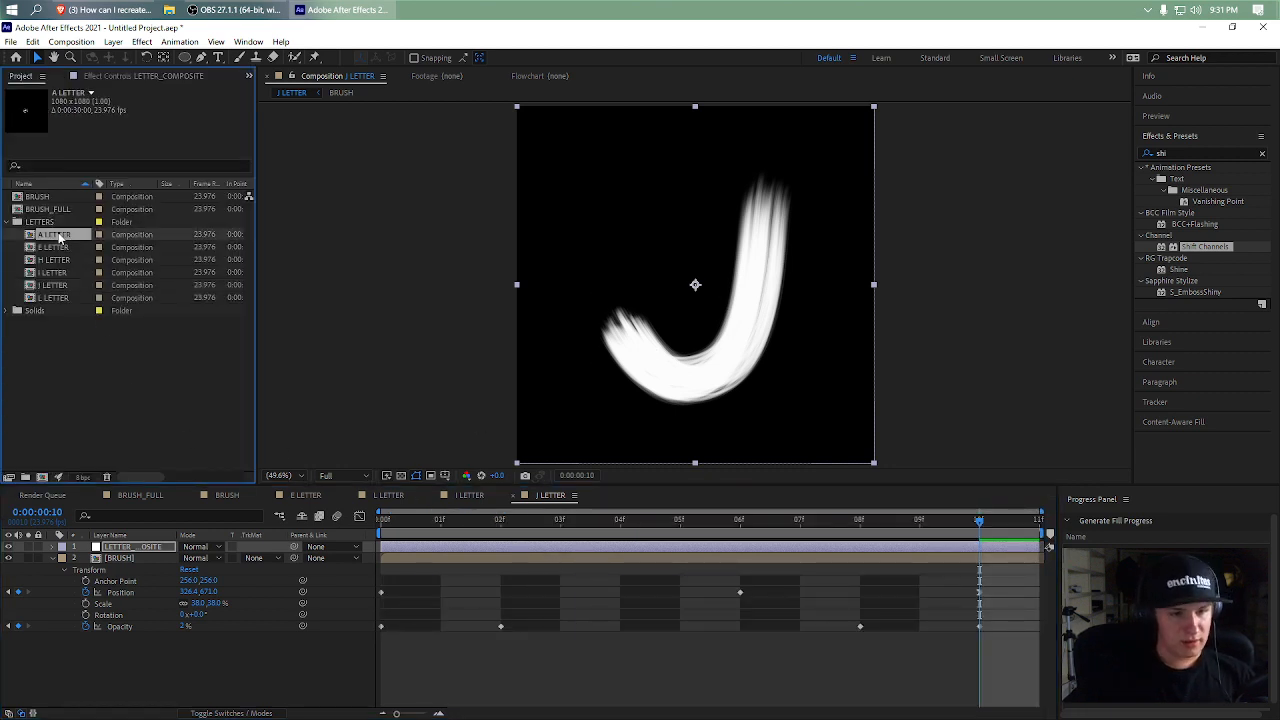
pyautogui.doubleClick(55, 234)
pyautogui.click(129, 558)
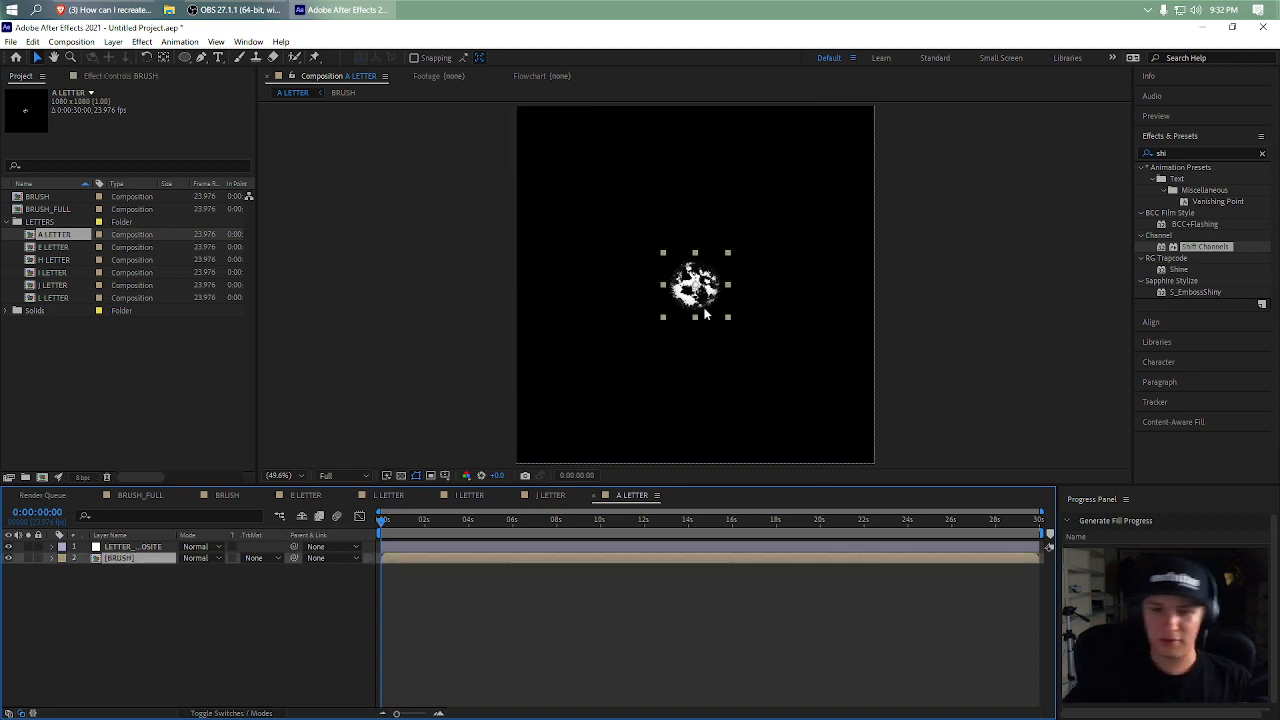
pyautogui.moveTo(708, 306)
pyautogui.mouseDown()
pyautogui.moveTo(625, 370)
pyautogui.moveTo(609, 428)
pyautogui.moveTo(603, 412)
pyautogui.mouseUp()
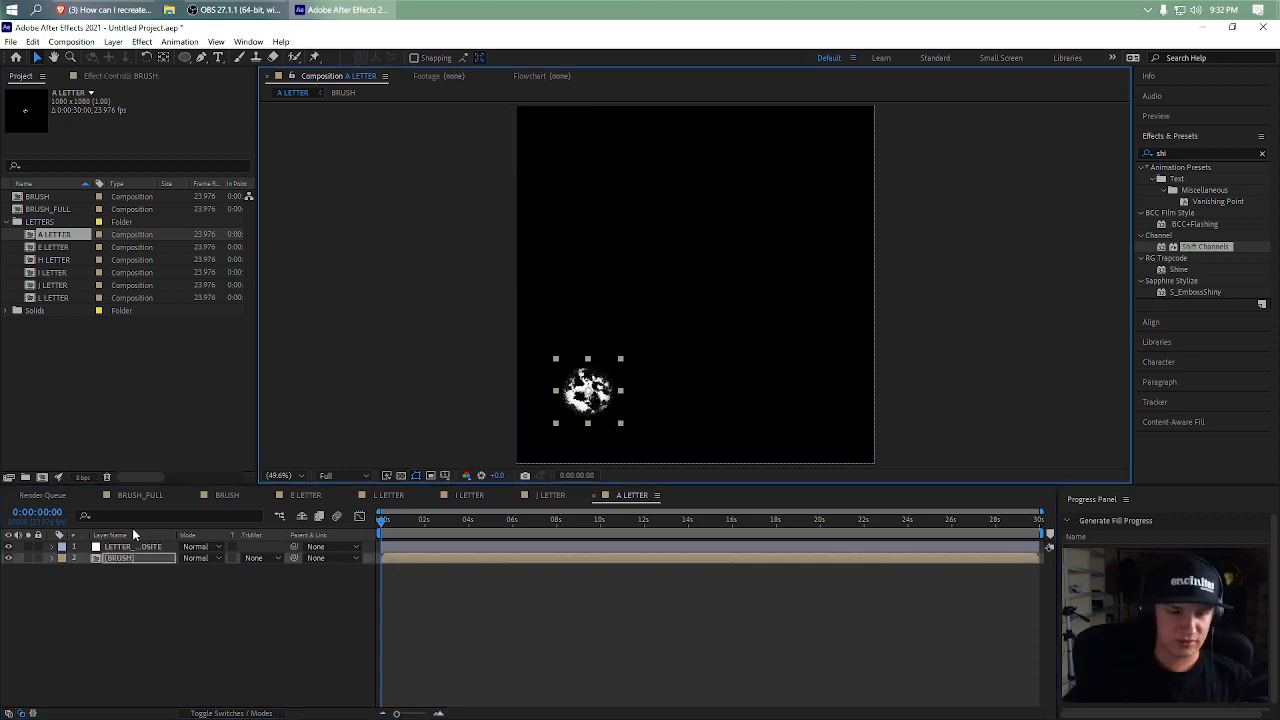
pyautogui.click(136, 549)
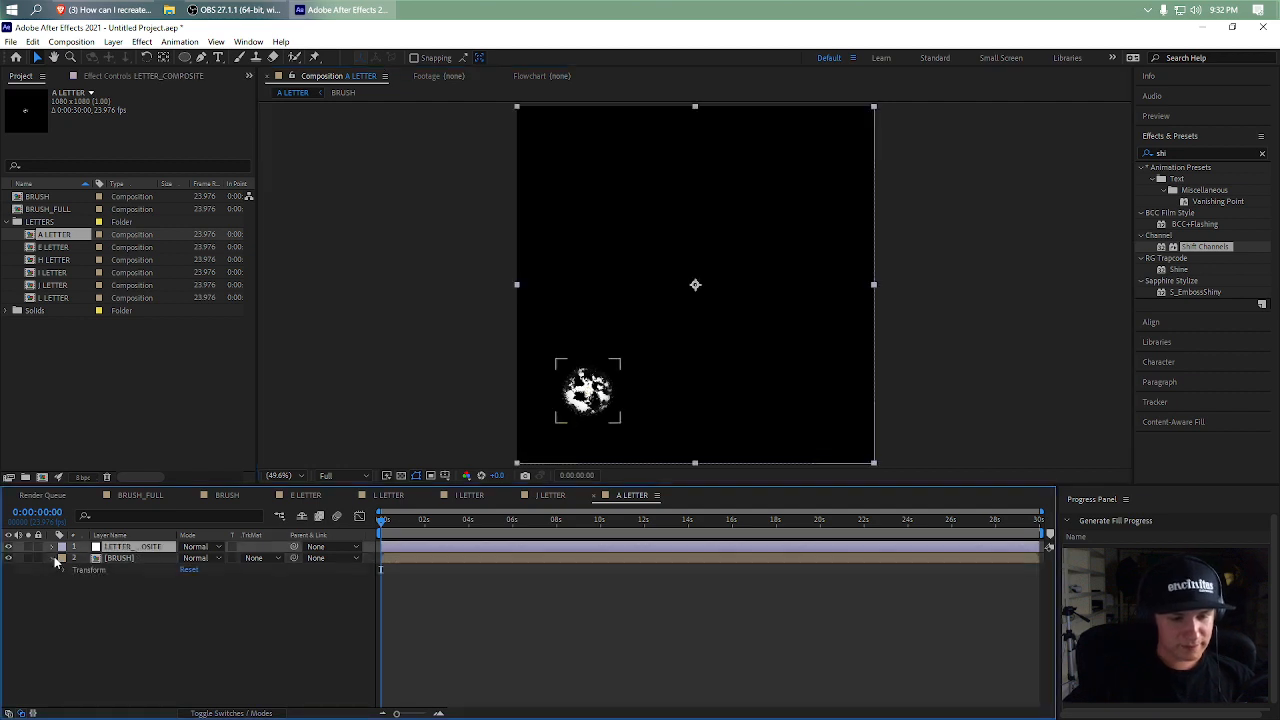
pyautogui.click(60, 570)
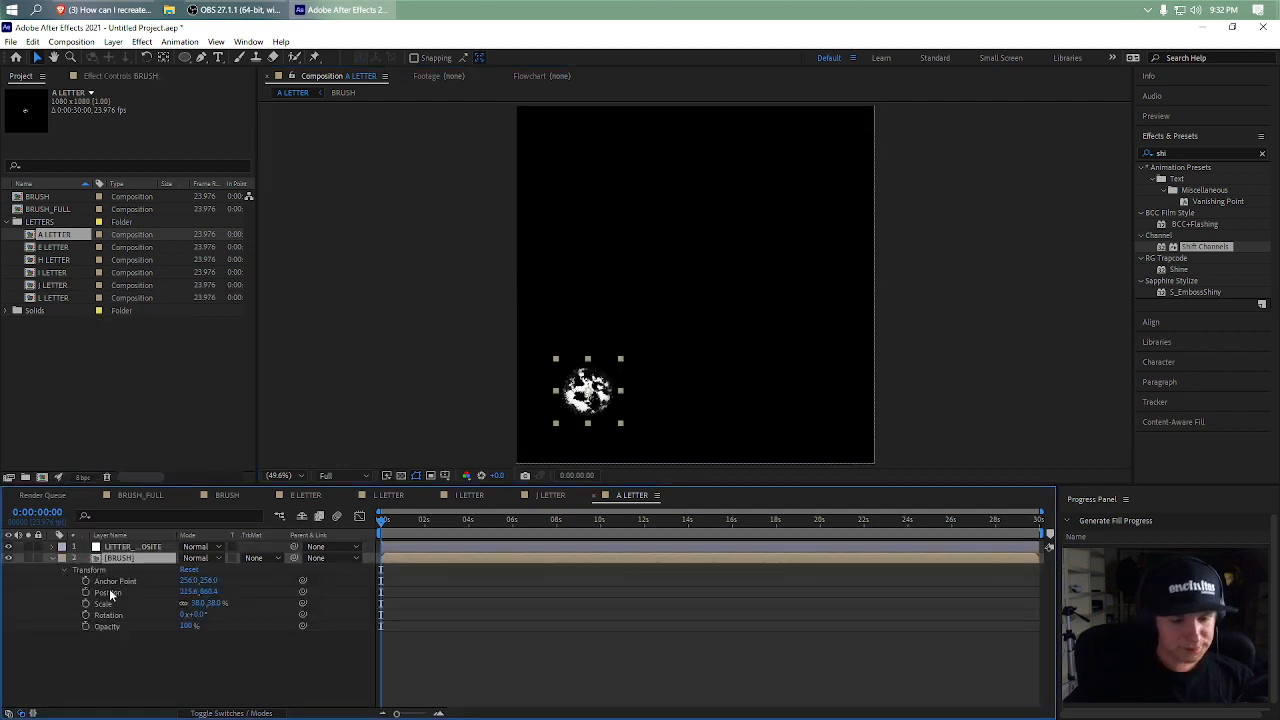
pyautogui.click(86, 592)
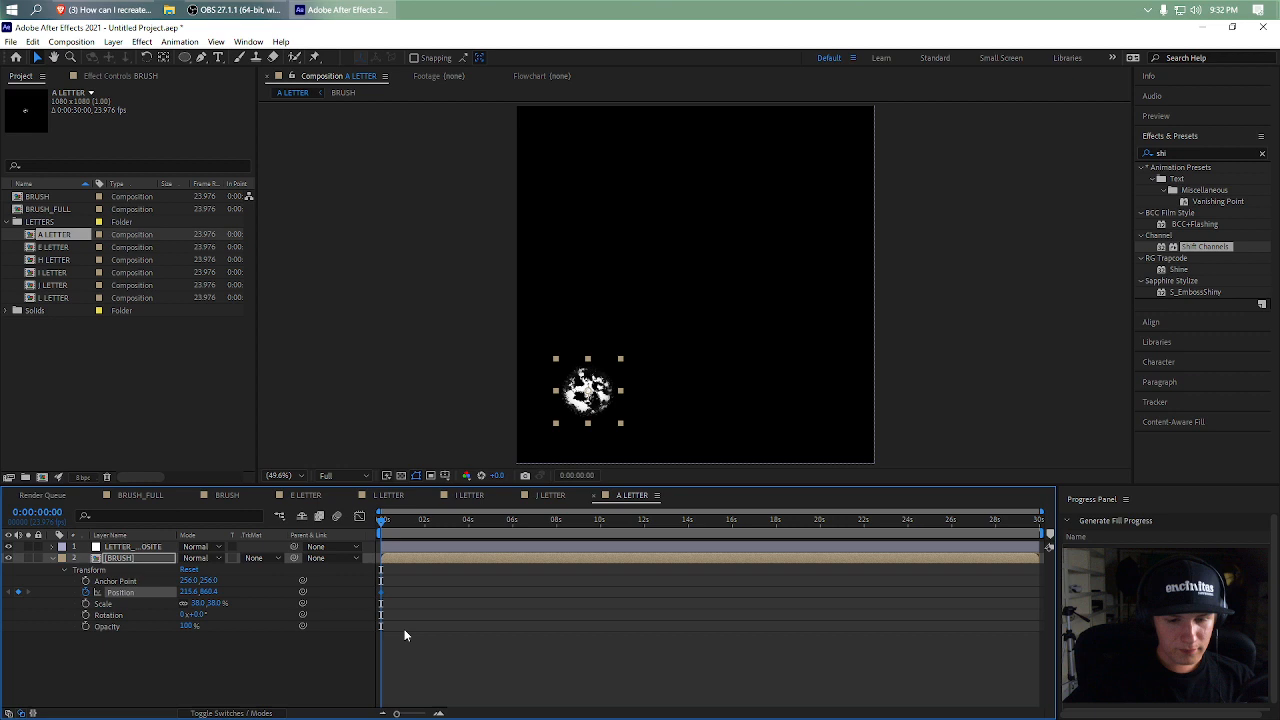
# - Animate the A brush with Position keyframes at the apex (552.1, 253.9) on frame 6 and the lower-right foot (838.2, 822.1) on frame 11
pyautogui.click(440, 712)
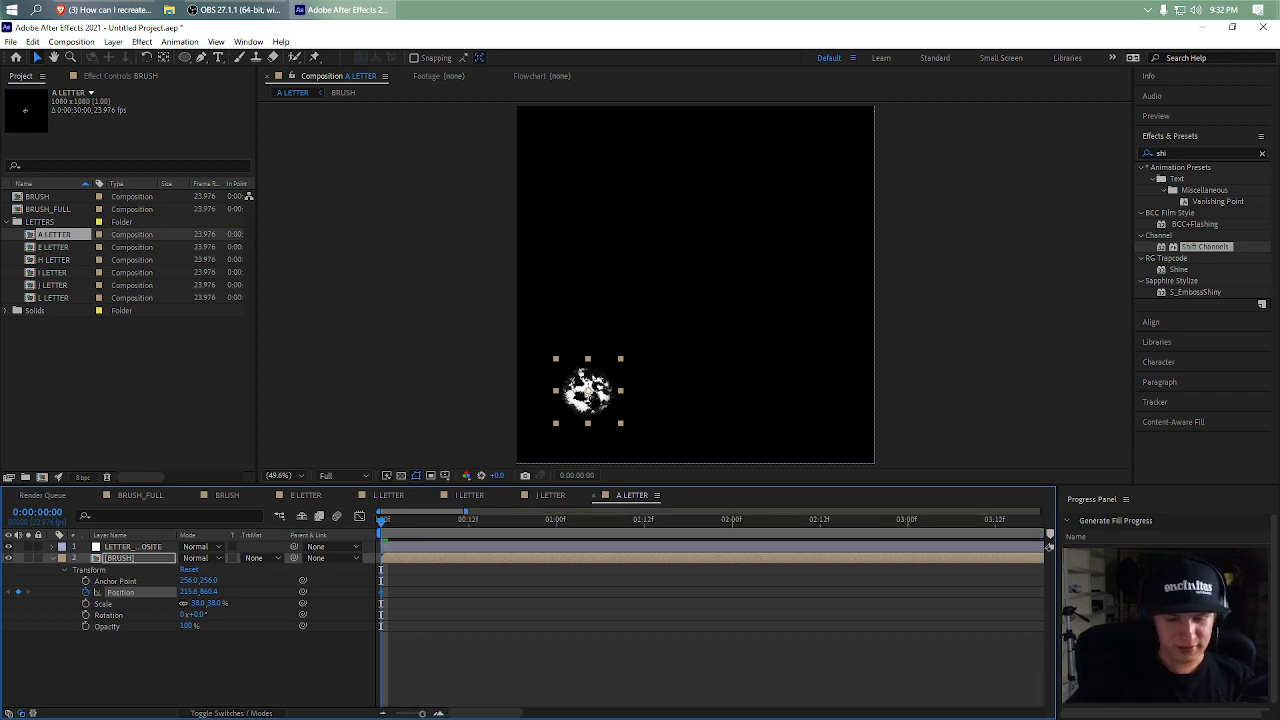
pyautogui.click(438, 714)
pyautogui.click(466, 526)
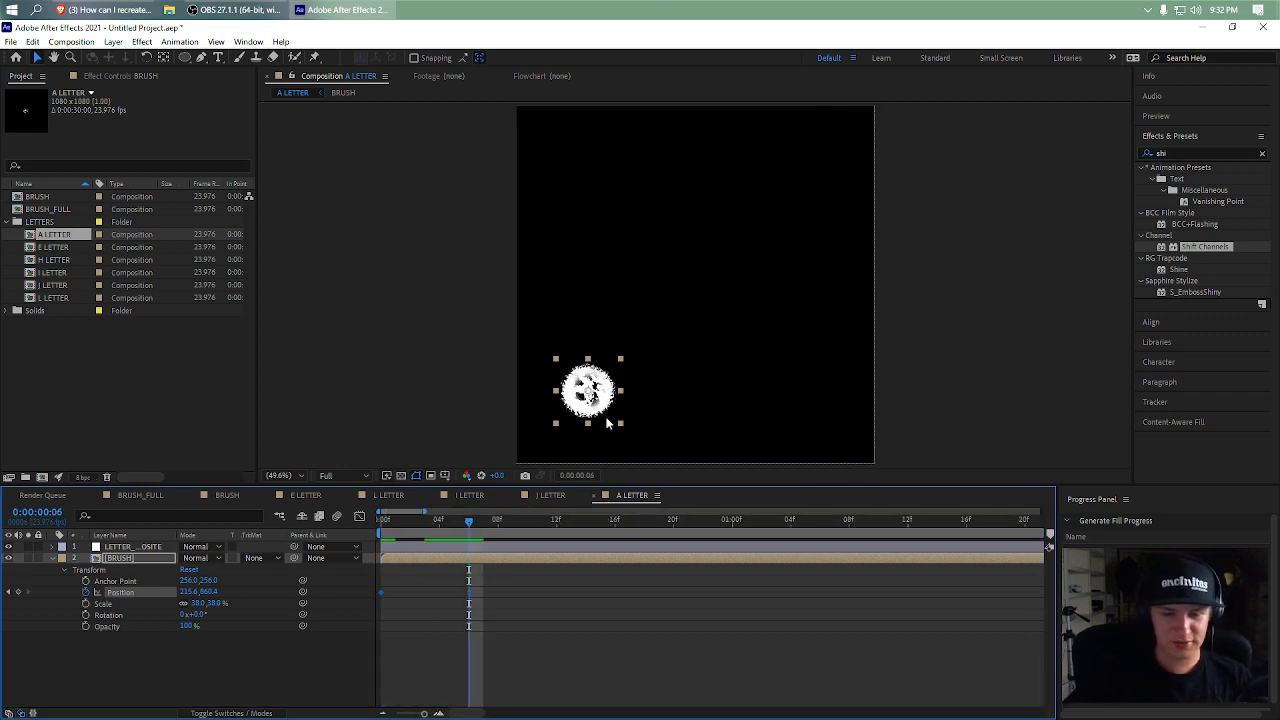
pyautogui.moveTo(590, 390)
pyautogui.mouseDown()
pyautogui.moveTo(699, 203)
pyautogui.moveTo(707, 210)
pyautogui.moveTo(618, 193)
pyautogui.mouseUp()
pyautogui.moveTo(528, 519); pyautogui.dragTo(547, 526)
pyautogui.moveTo(722, 205)
pyautogui.mouseDown()
pyautogui.moveTo(780, 386)
pyautogui.moveTo(816, 393)
pyautogui.mouseUp()
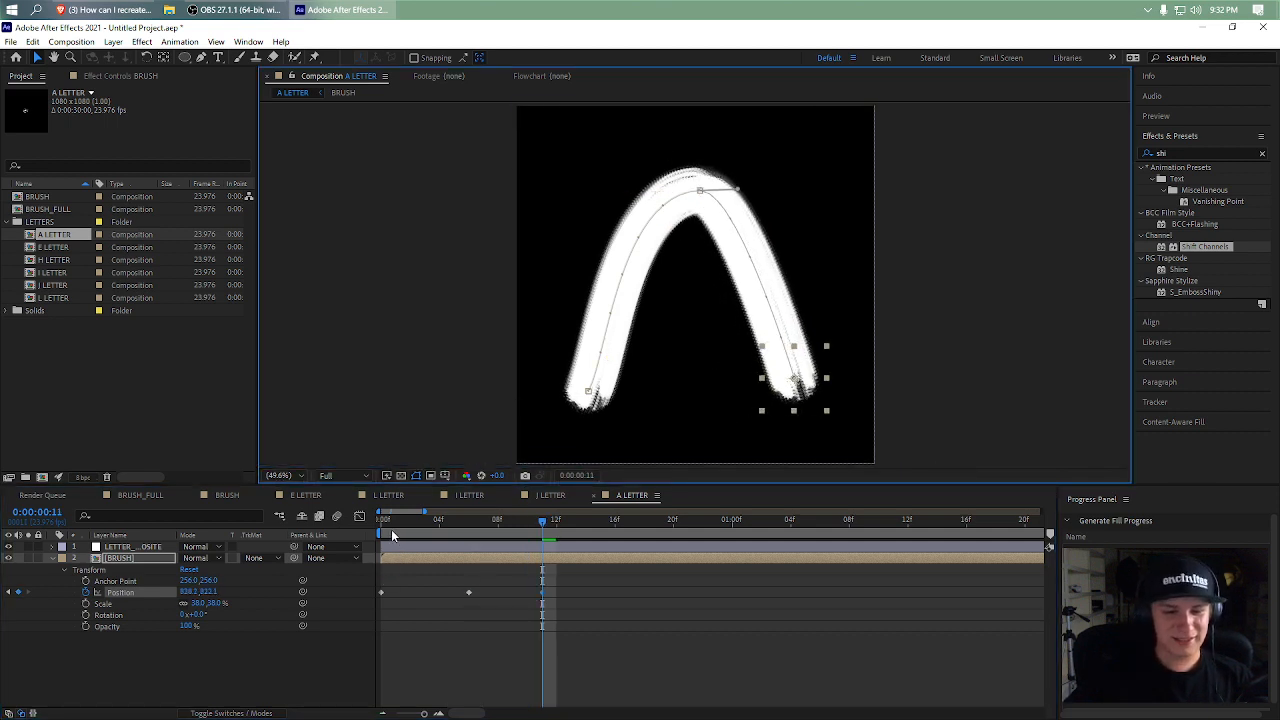
# - Fade out the A brush with Opacity keyframes of 100% at frame 9 and 0% at frame 11
pyautogui.moveTo(561, 519); pyautogui.dragTo(512, 531)
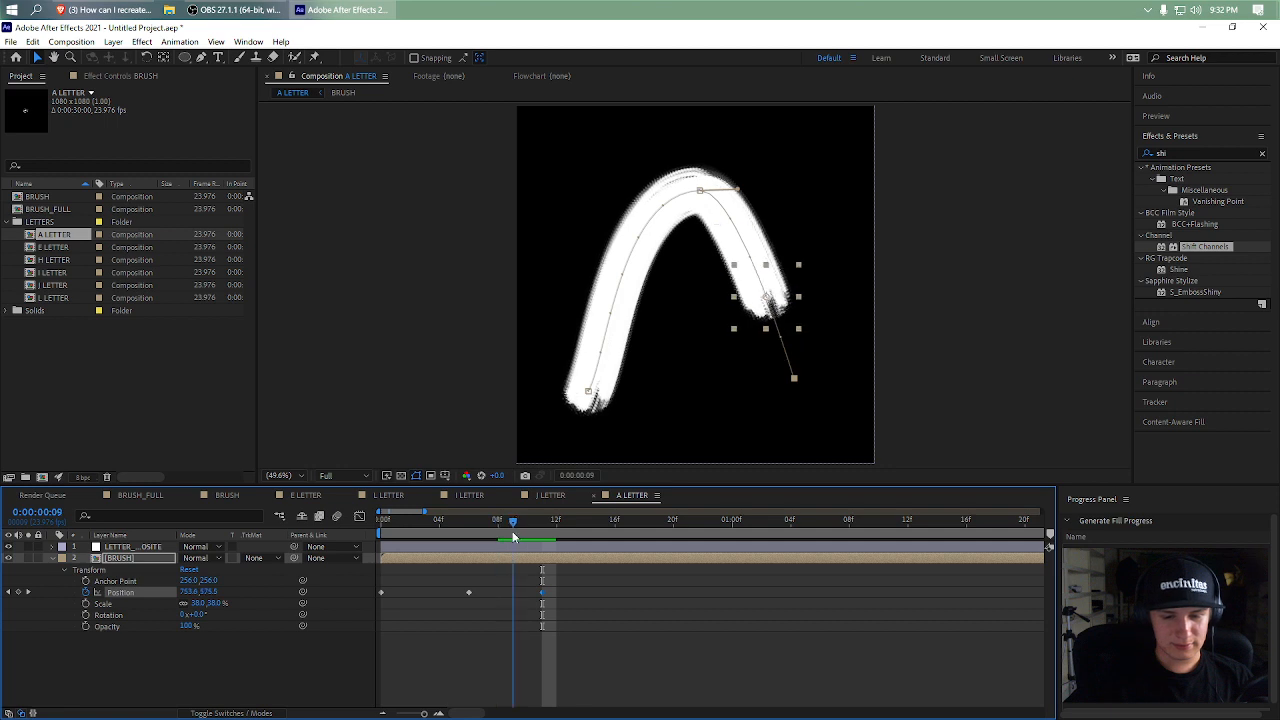
pyautogui.click(190, 627)
pyautogui.click(126, 638)
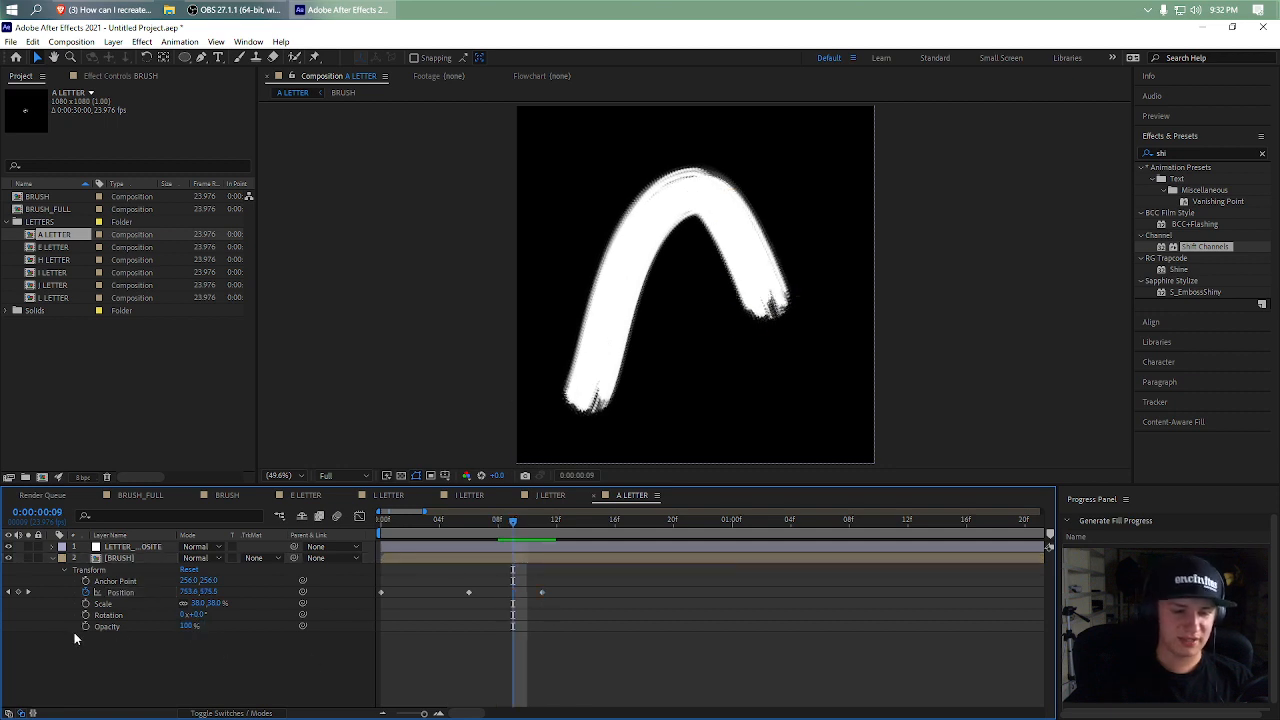
pyautogui.click(86, 626)
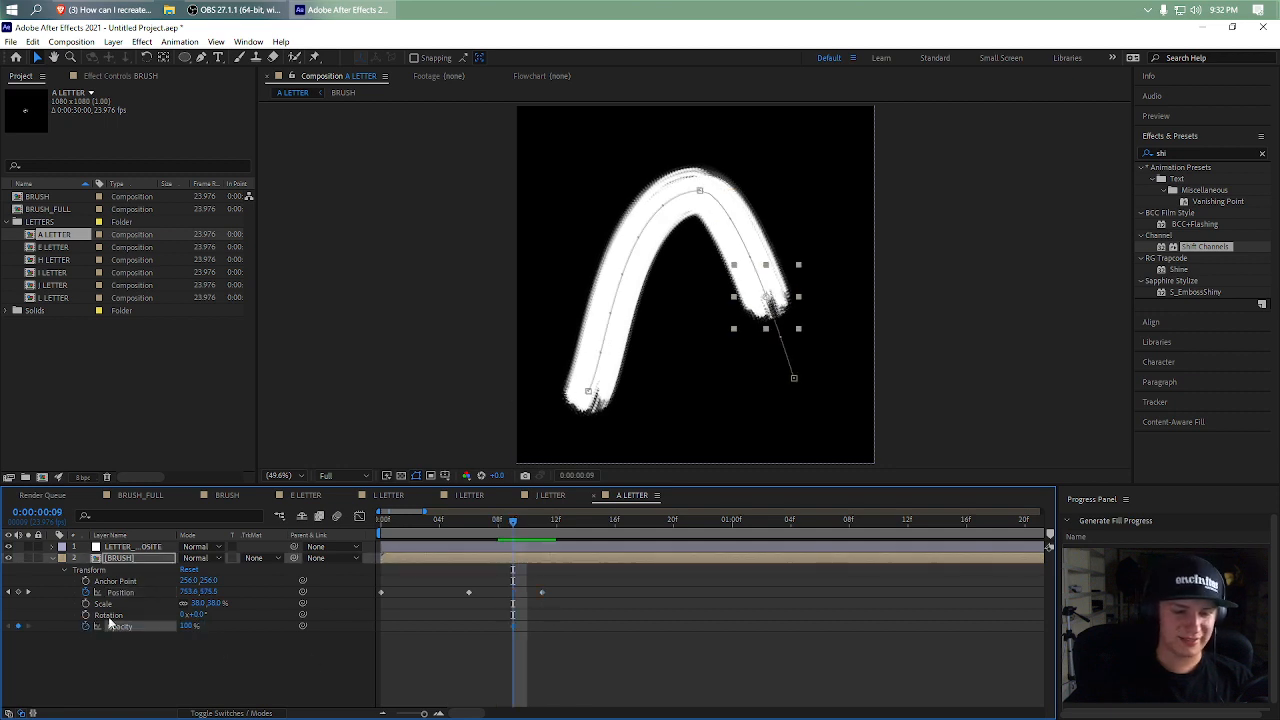
pyautogui.click(27, 592)
pyautogui.moveTo(186, 626); pyautogui.dragTo(20, 630)
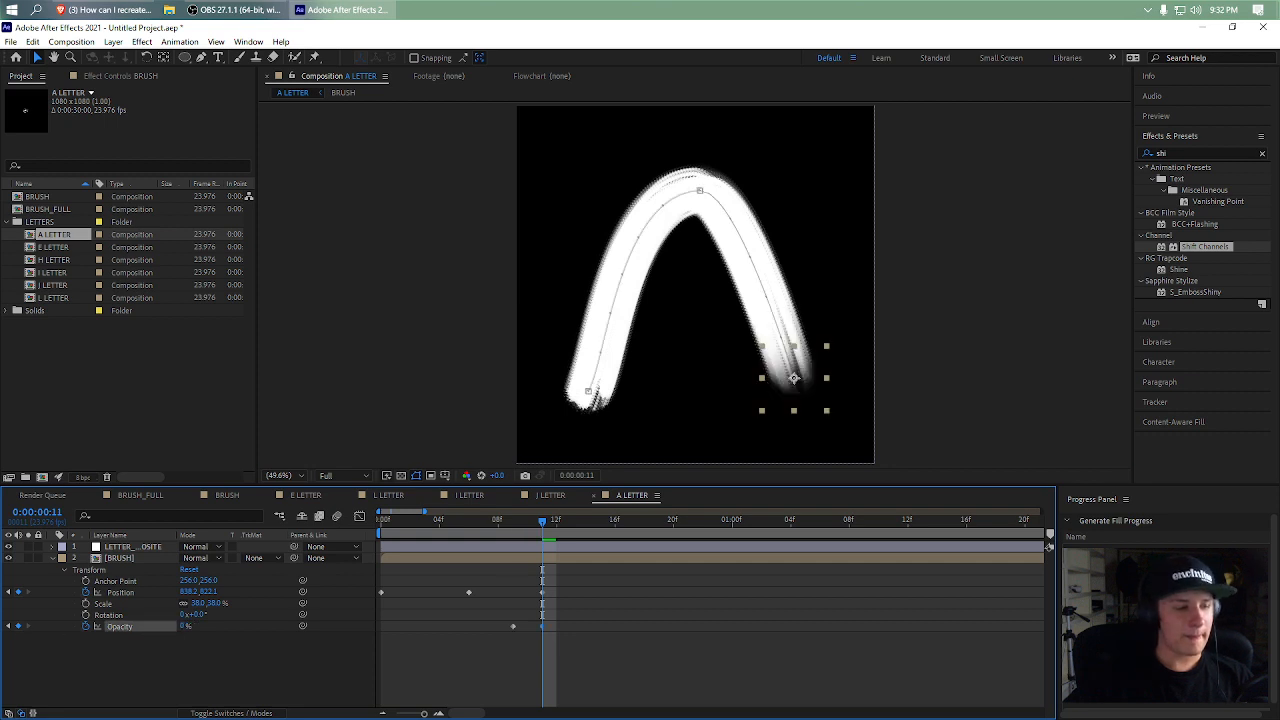
# - Fade in the A brush with Opacity keyframes of 0% at frame 0 and 100% at frame 2, and lower it to 39% at frame 6
pyautogui.click(408, 528)
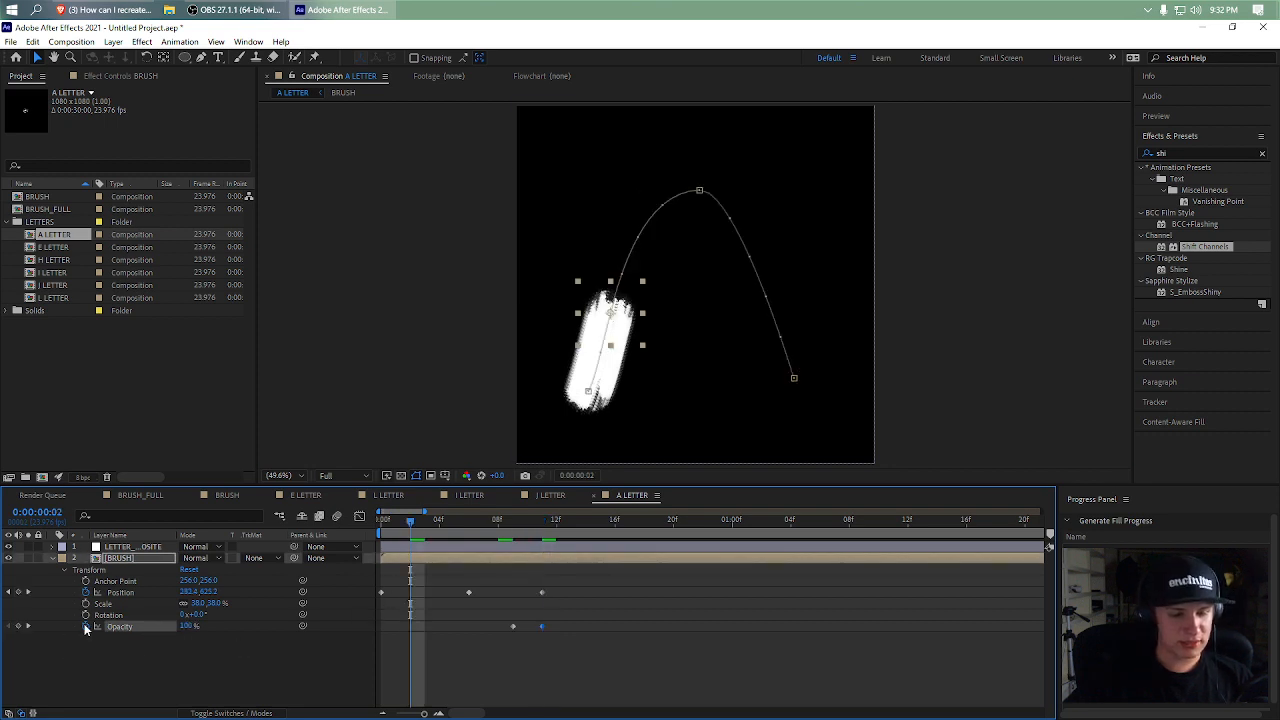
pyautogui.moveTo(406, 527); pyautogui.dragTo(372, 538)
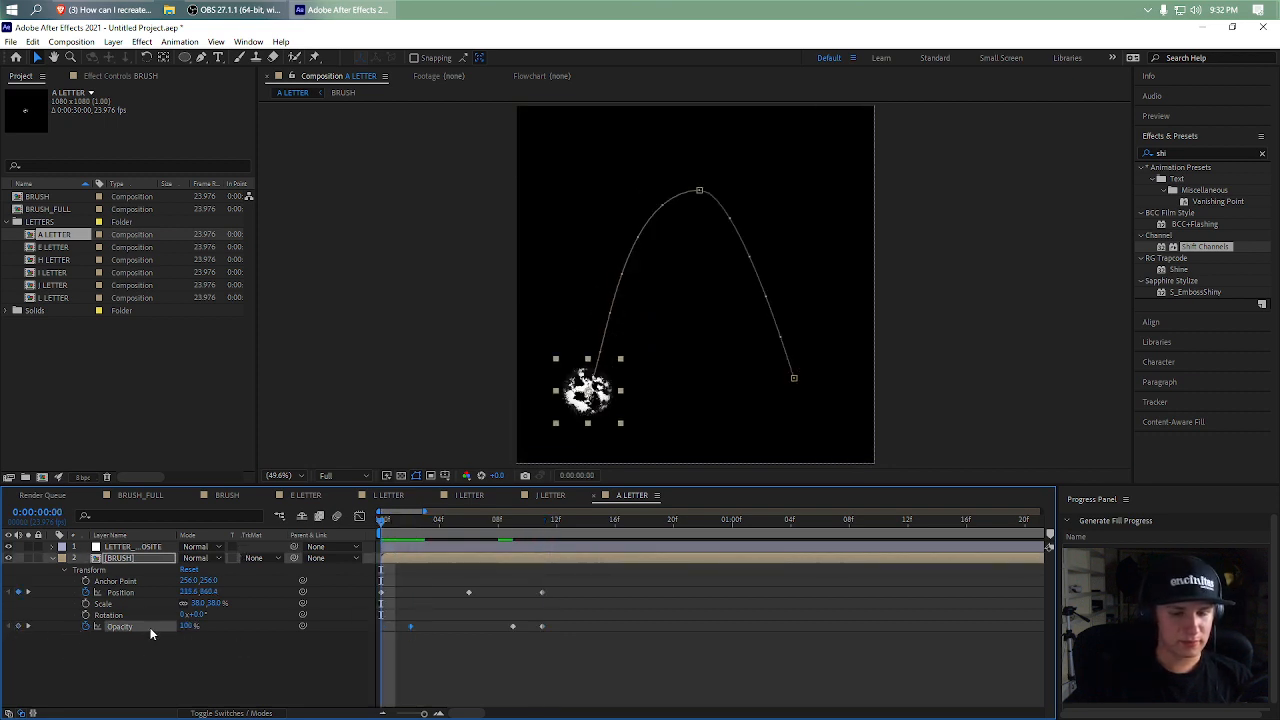
pyautogui.moveTo(190, 627); pyautogui.dragTo(72, 634)
pyautogui.moveTo(386, 540)
pyautogui.mouseDown()
pyautogui.moveTo(396, 520)
pyautogui.moveTo(578, 522)
pyautogui.moveTo(473, 529)
pyautogui.mouseUp()
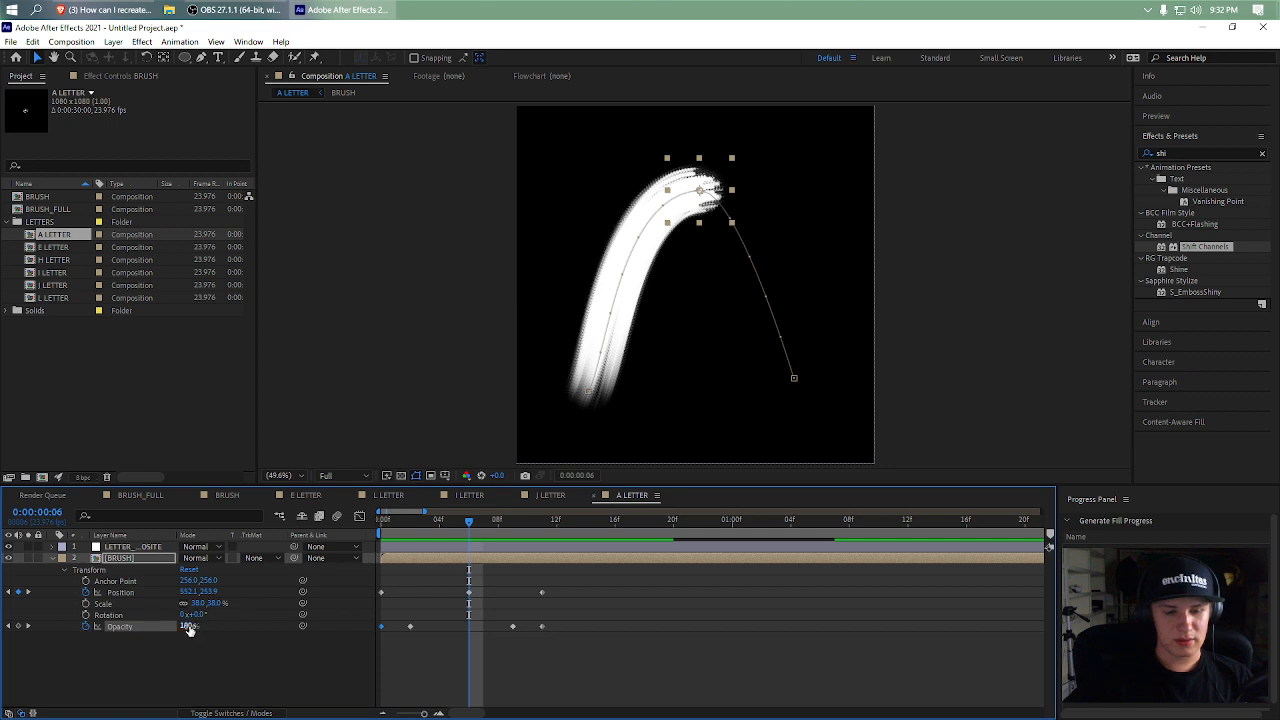
pyautogui.moveTo(190, 627); pyautogui.dragTo(146, 631)
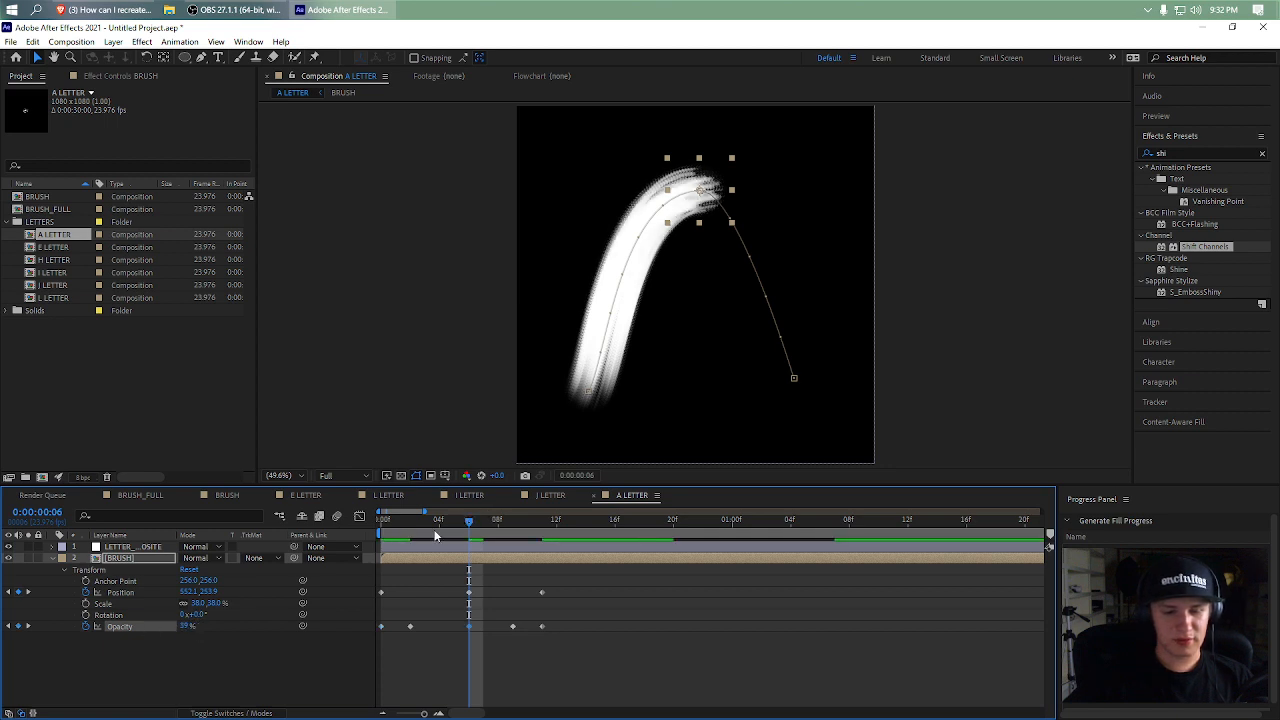
# - Rotate the A brush along its stroke with Rotation keyframes of 0° at frame 0 and 121° at frame 11
pyautogui.press('Home')
pyautogui.click(115, 614)
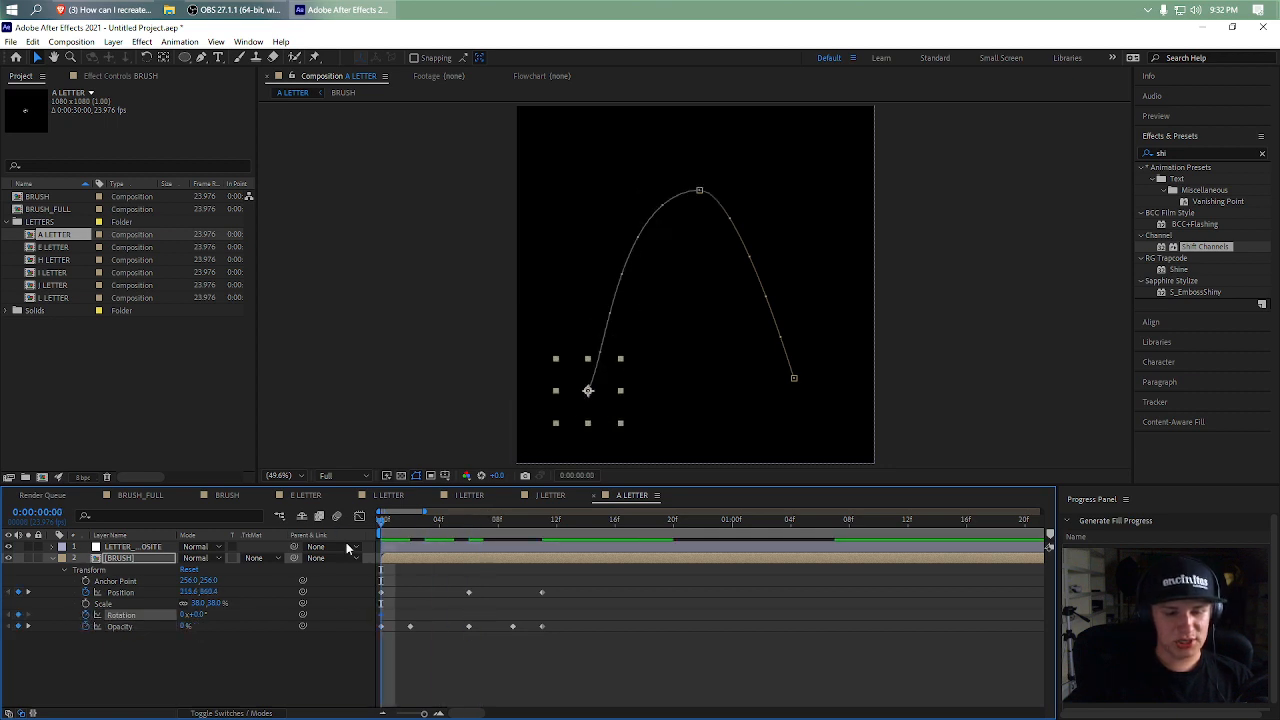
pyautogui.click(545, 520)
pyautogui.moveTo(186, 618); pyautogui.dragTo(283, 610)
pyautogui.click(270, 665)
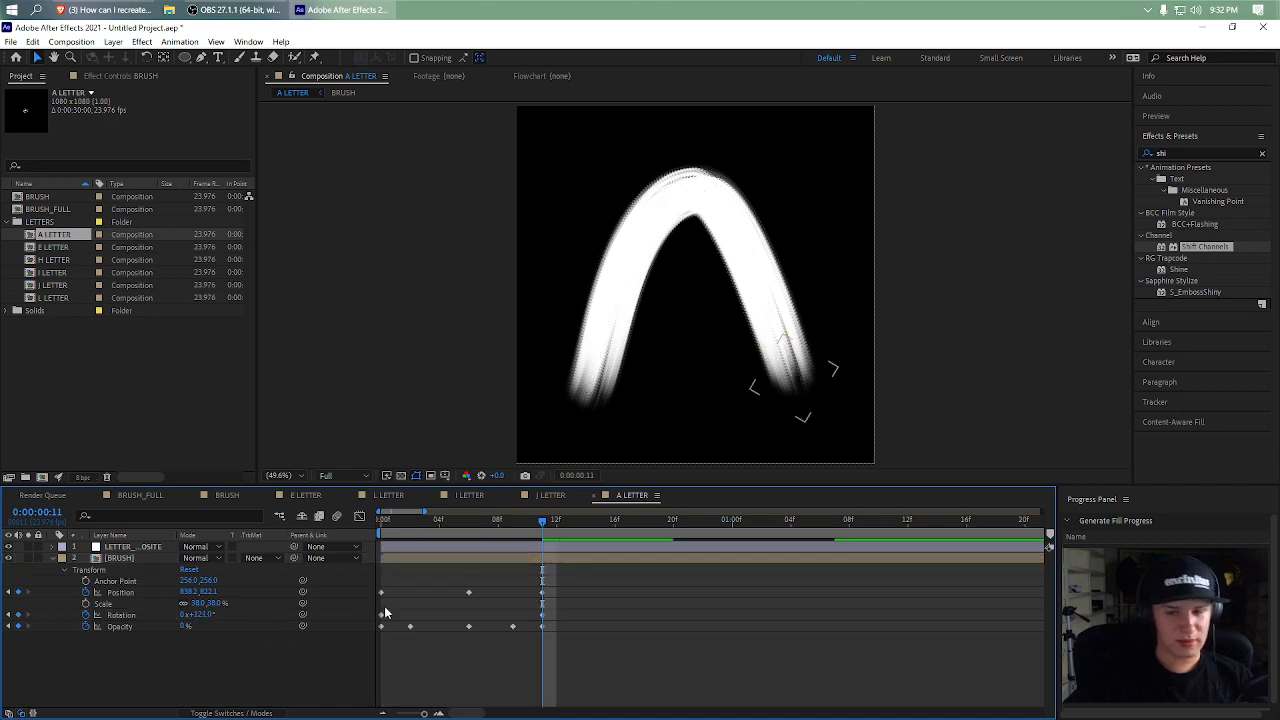
# - Thin the A stroke toward its apex with brush Scale keyframes of 38% at frame 0 and 24% at frame 6
pyautogui.moveTo(441, 533)
pyautogui.mouseDown()
pyautogui.moveTo(544, 529)
pyautogui.moveTo(398, 549)
pyautogui.moveTo(435, 553)
pyautogui.moveTo(380, 575)
pyautogui.mouseUp()
pyautogui.click(95, 605)
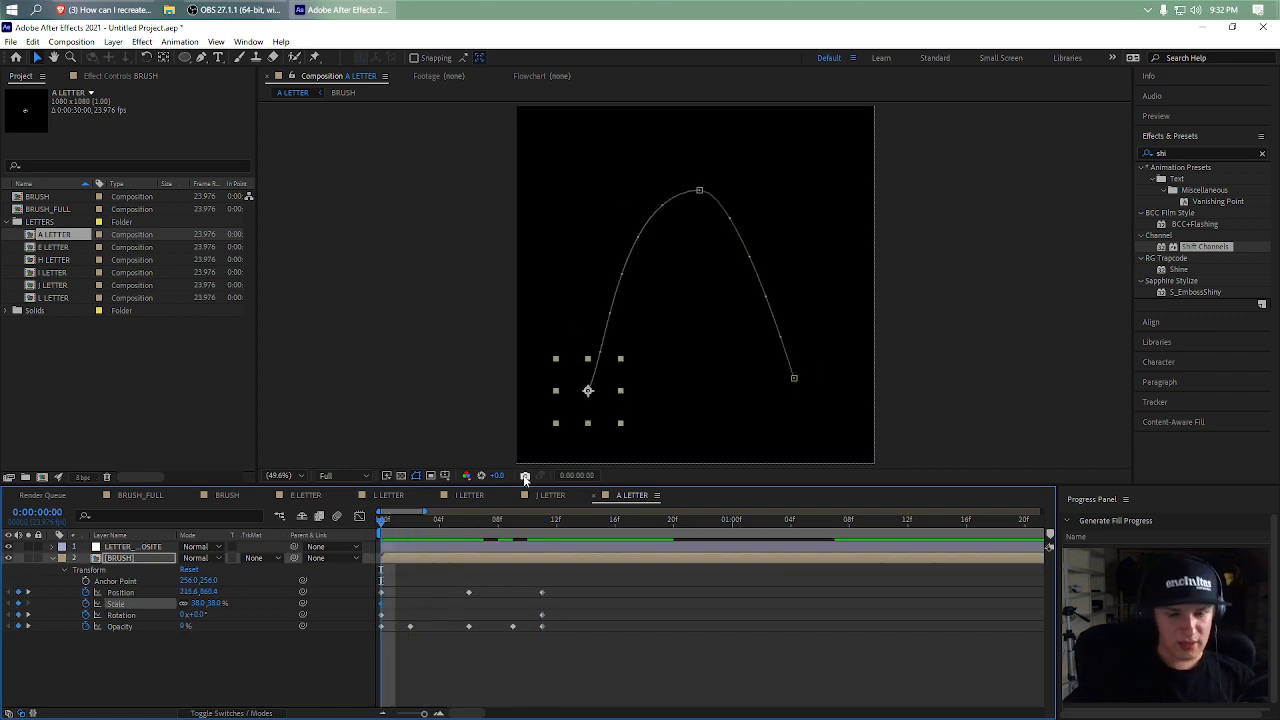
pyautogui.click(471, 519)
pyautogui.moveTo(210, 604)
pyautogui.mouseDown()
pyautogui.moveTo(185, 606)
pyautogui.moveTo(209, 612)
pyautogui.mouseUp()
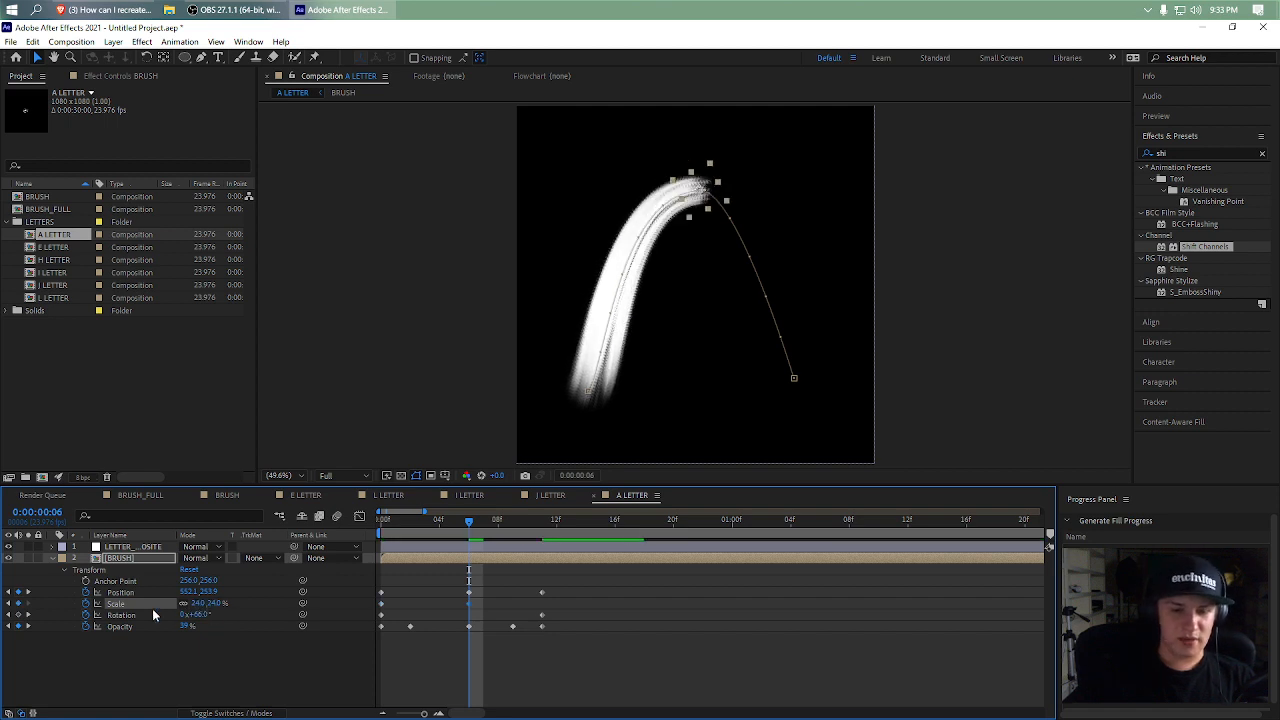
# - Try a larger Scale keyframe on the A brush at frame 11, and delete that keyframe
pyautogui.click(29, 615)
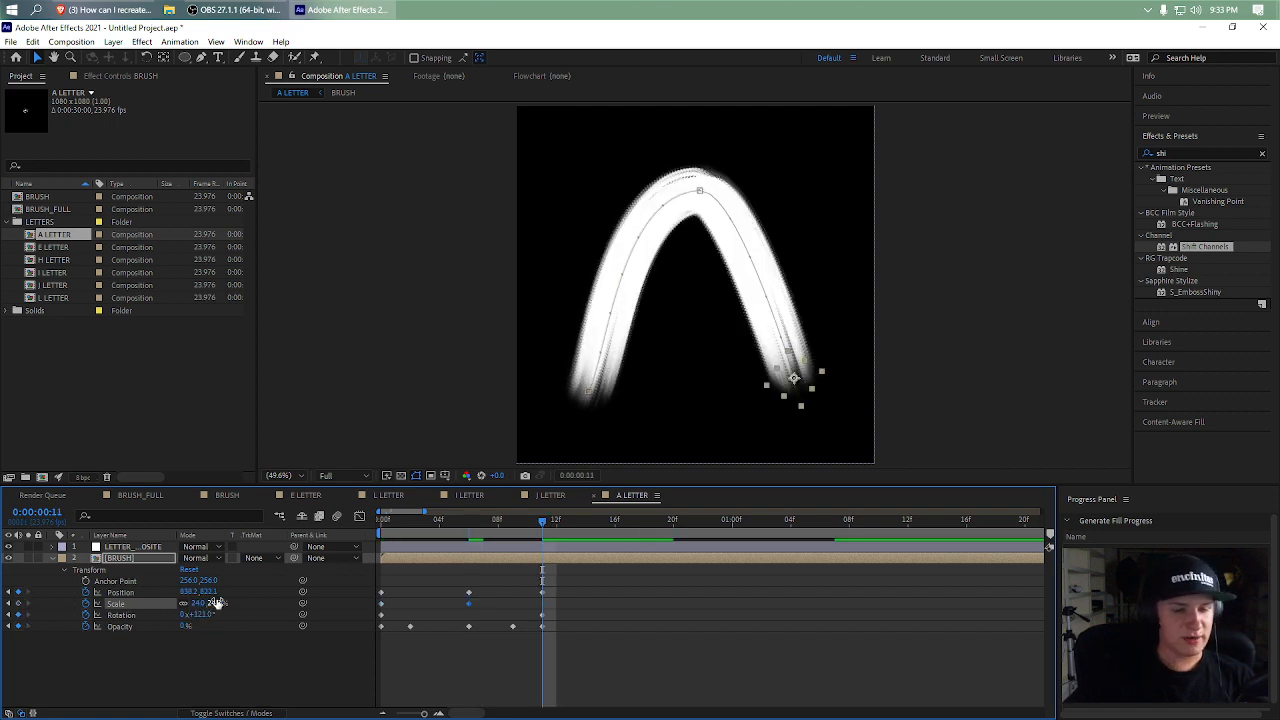
pyautogui.moveTo(226, 601)
pyautogui.mouseDown()
pyautogui.moveTo(258, 600)
pyautogui.moveTo(218, 603)
pyautogui.mouseUp()
pyautogui.moveTo(522, 525)
pyautogui.mouseDown()
pyautogui.moveTo(498, 527)
pyautogui.moveTo(539, 533)
pyautogui.moveTo(531, 546)
pyautogui.mouseUp()
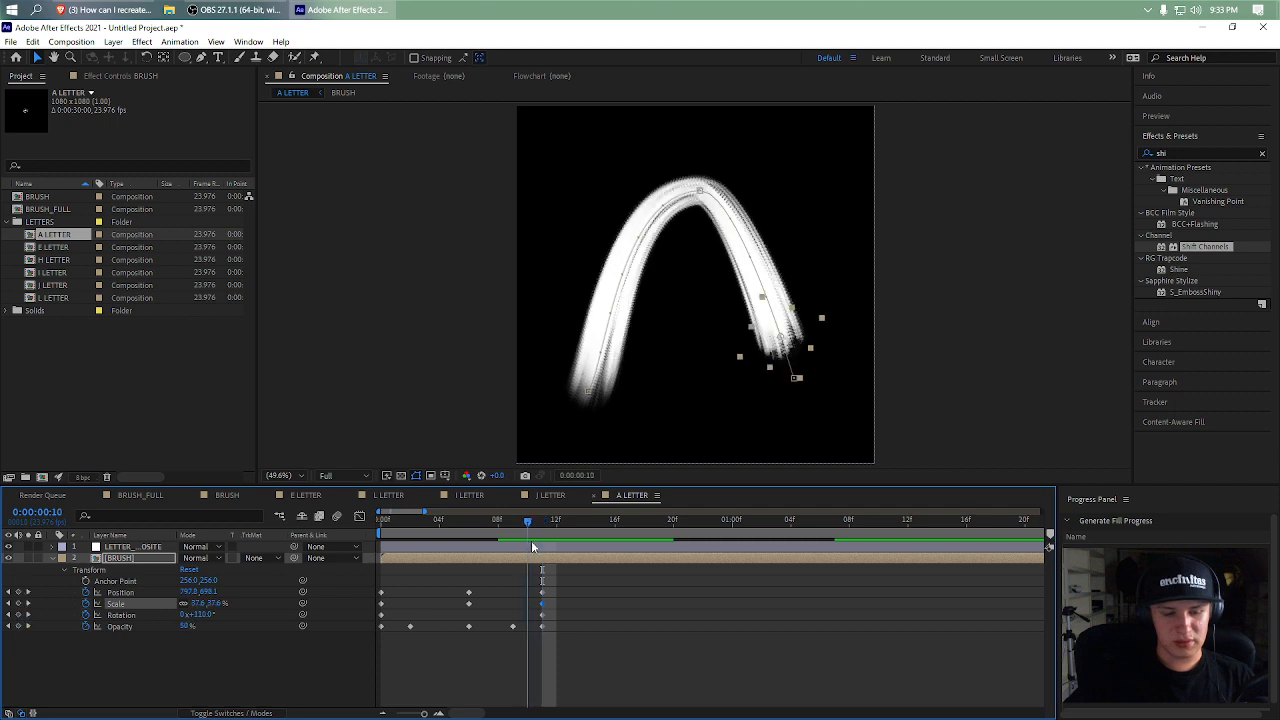
pyautogui.press('Delete')
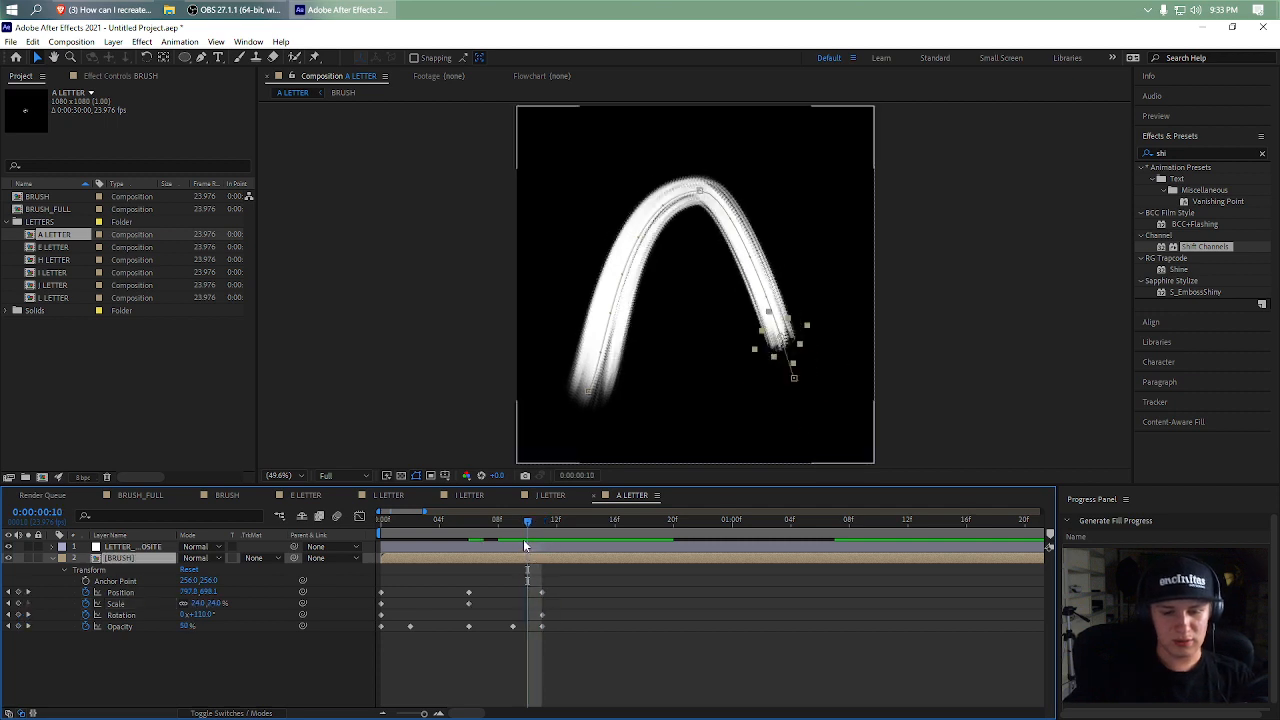
# - Scrub through the A stroke's frames up to frame 11 to check how its thickness renders
pyautogui.press('pagedown')
pyautogui.press('pageup')
pyautogui.press('pageup')
pyautogui.press('pageup')
pyautogui.press('pageup')
pyautogui.press('pageup')
pyautogui.press('pageup')
pyautogui.press('pageup')
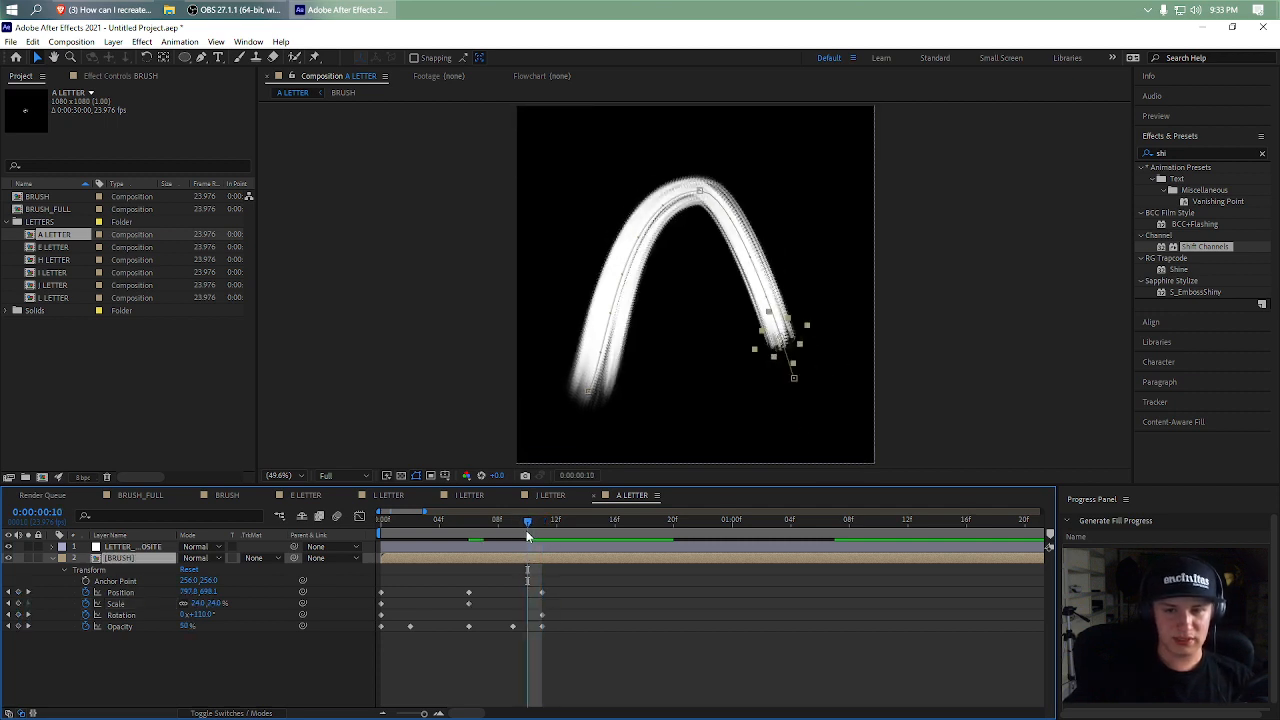
pyautogui.moveTo(462, 537)
pyautogui.mouseDown()
pyautogui.moveTo(559, 528)
pyautogui.moveTo(504, 549)
pyautogui.moveTo(541, 550)
pyautogui.moveTo(522, 548)
pyautogui.moveTo(535, 549)
pyautogui.moveTo(521, 560)
pyautogui.moveTo(404, 538)
pyautogui.moveTo(541, 528)
pyautogui.moveTo(527, 541)
pyautogui.moveTo(537, 538)
pyautogui.mouseUp()
pyautogui.rightClick(521, 560)
pyautogui.click(487, 563)
pyautogui.click(485, 528)
pyautogui.click(518, 549)
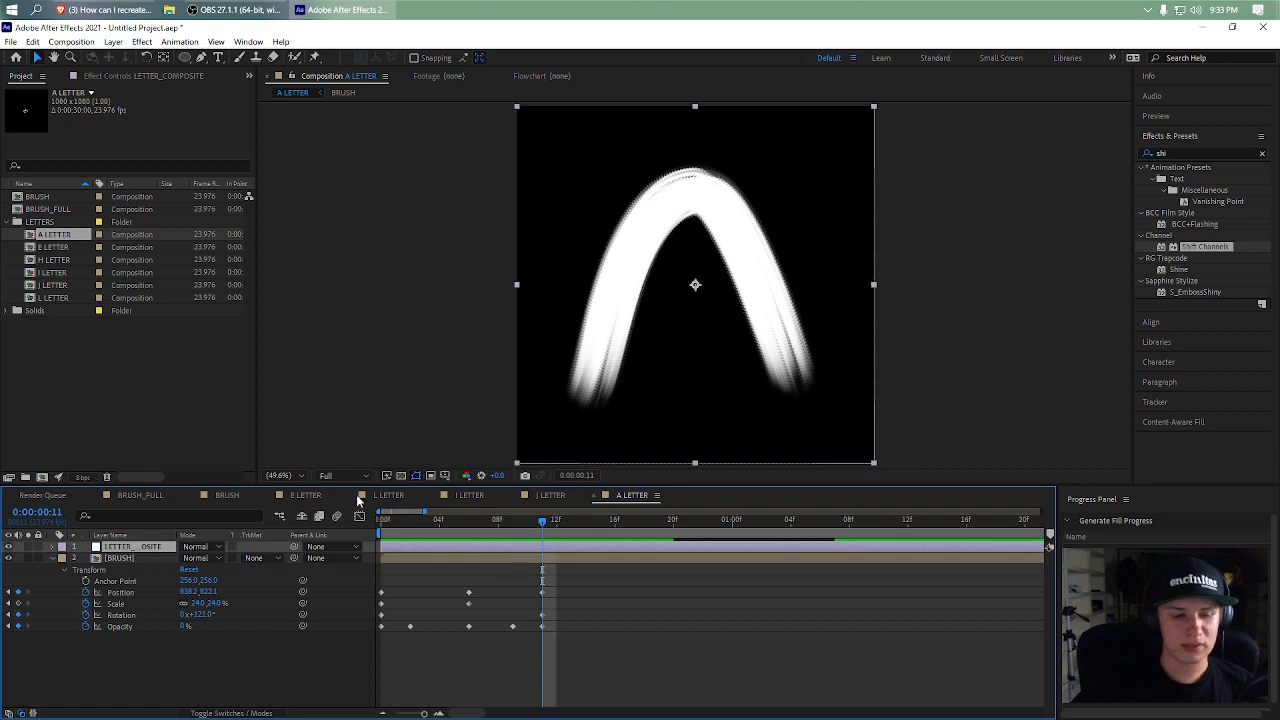
# - Purge the cached preview frames and scrub the A composition to frame 11 so the stroke renders afresh
pyautogui.click(33, 41)
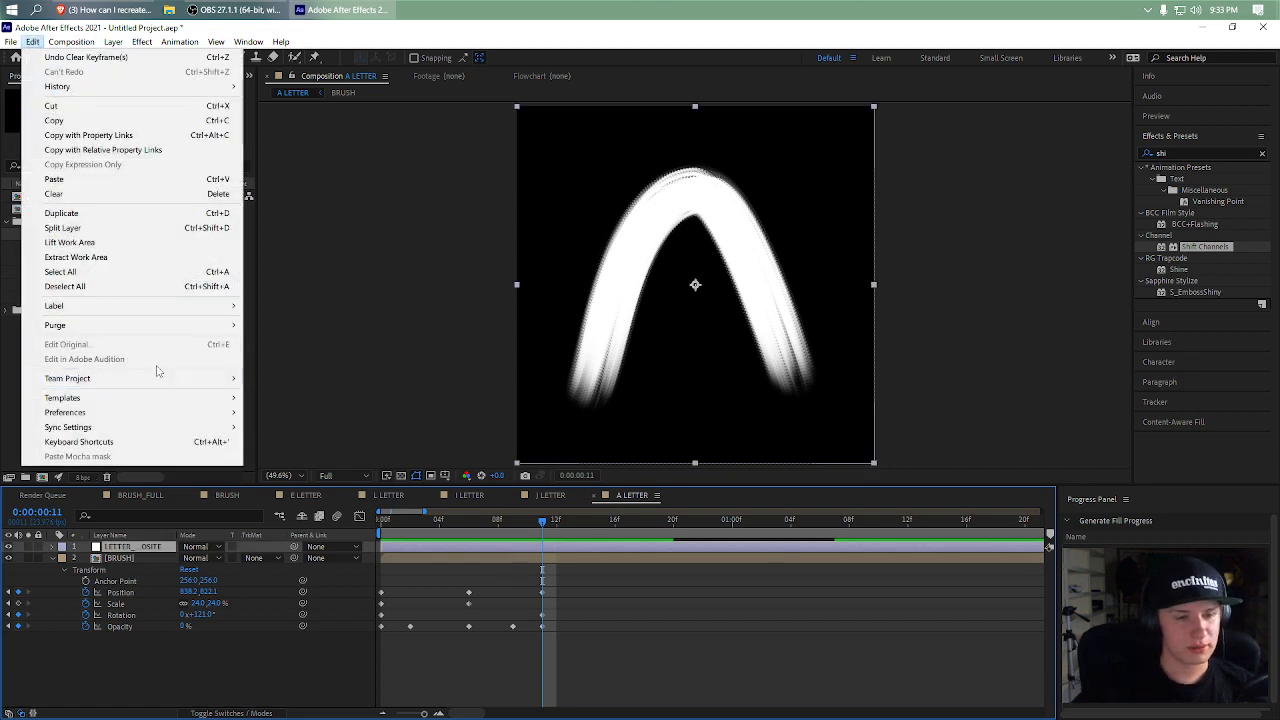
pyautogui.moveTo(198, 326)
pyautogui.click(337, 326)
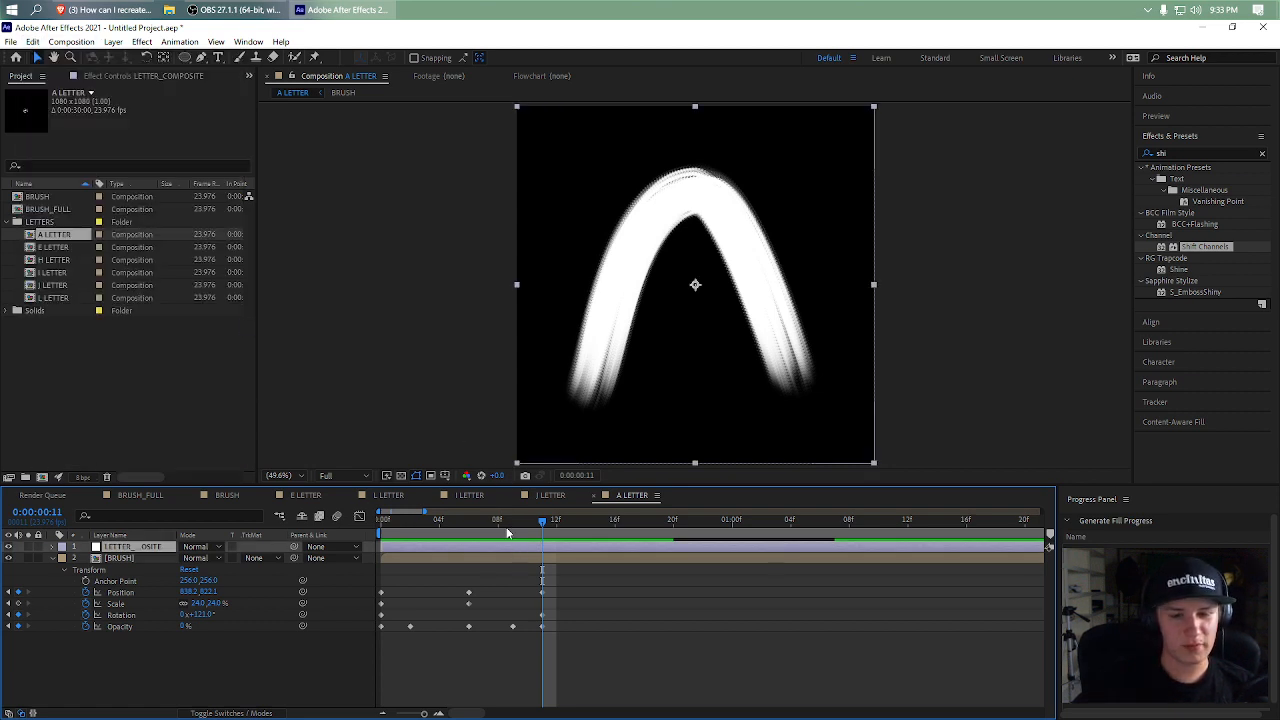
pyautogui.click(666, 404)
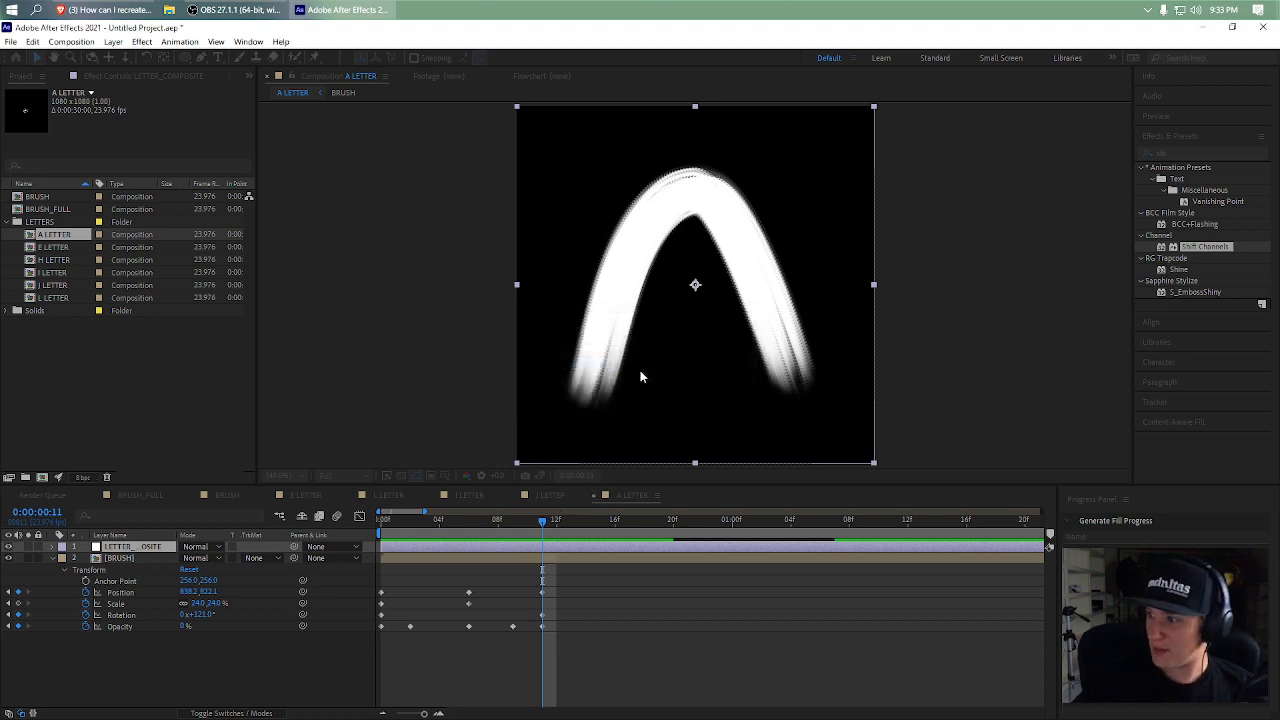
pyautogui.moveTo(538, 522); pyautogui.dragTo(541, 589)
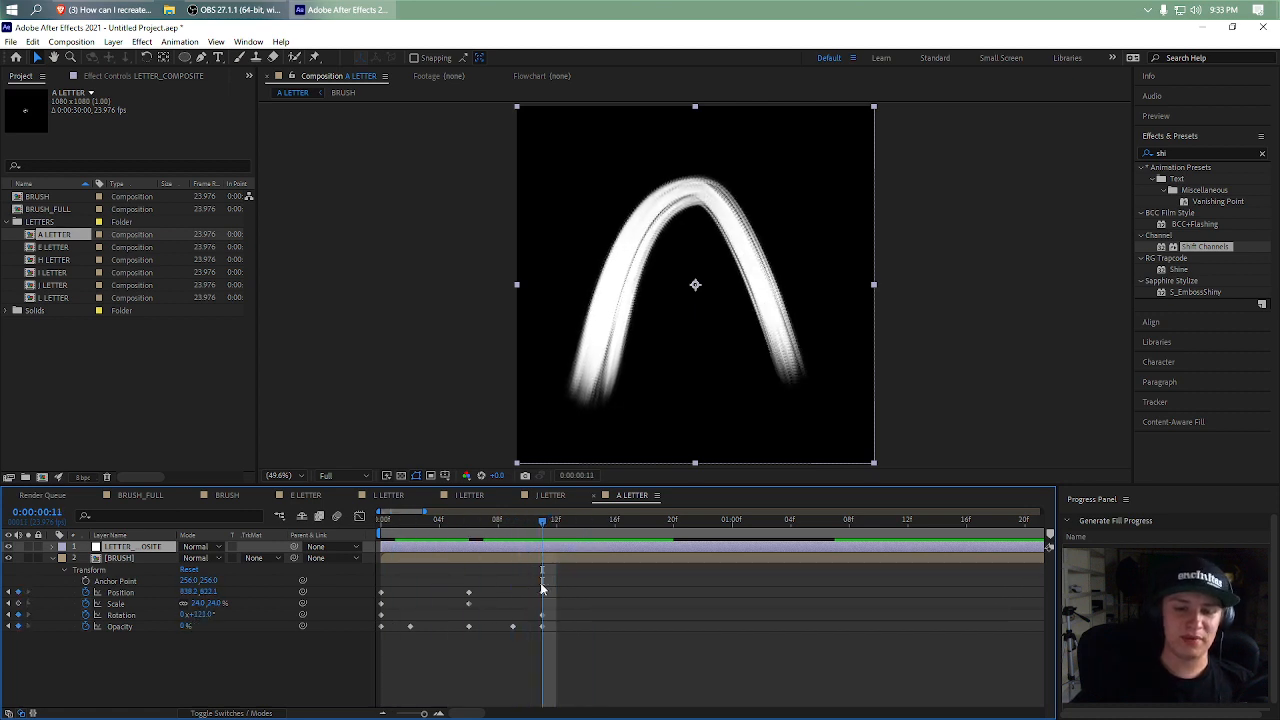
# - Play through the A LETTER brush stroke animation from frame 1 to frame 11 to review its shape
pyautogui.moveTo(218, 602); pyautogui.dragTo(226, 603)
pyautogui.click(608, 654)
pyautogui.moveTo(524, 530)
pyautogui.mouseDown()
pyautogui.moveTo(583, 528)
pyautogui.moveTo(454, 540)
pyautogui.moveTo(555, 550)
pyautogui.moveTo(397, 576)
pyautogui.mouseUp()
pyautogui.click(507, 547)
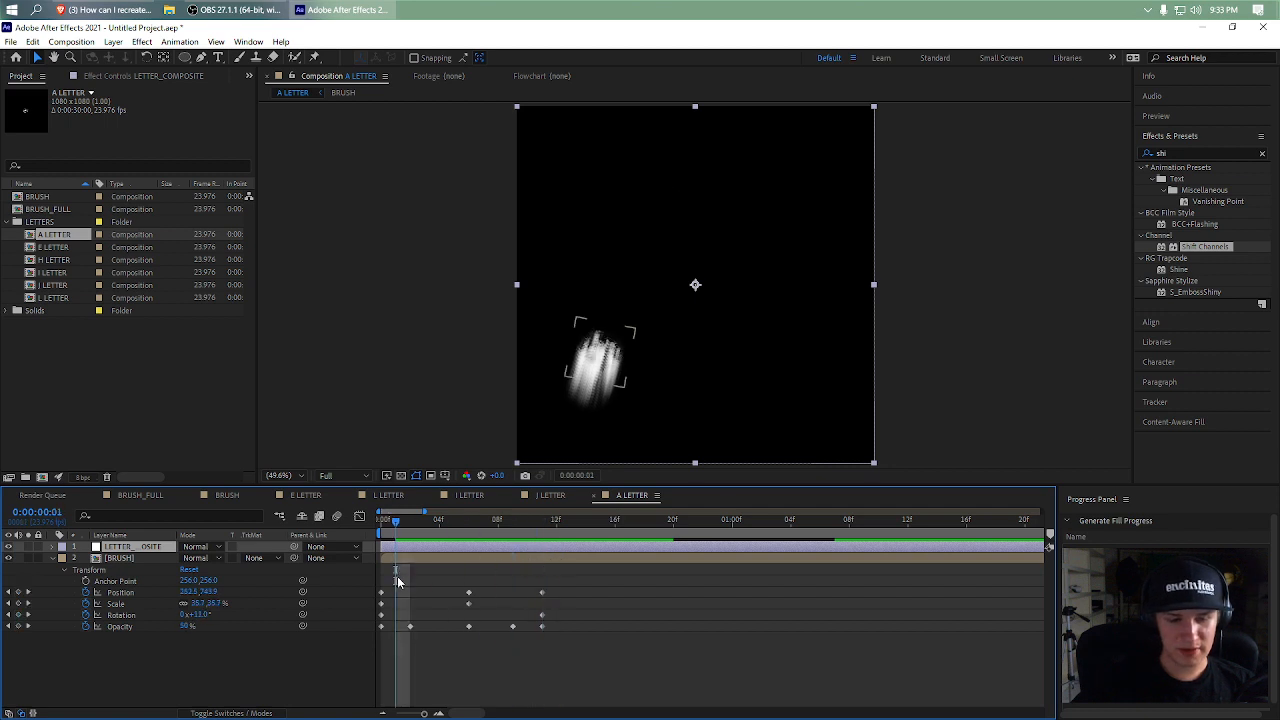
pyautogui.press('space')
pyautogui.moveTo(501, 523)
pyautogui.mouseDown()
pyautogui.moveTo(423, 543)
pyautogui.moveTo(557, 549)
pyautogui.moveTo(544, 547)
pyautogui.mouseUp()
# - On the LETTER_COMPOSITE layer's Echo effect, set Echo Time to -0.001 seconds and Number of Echoes to 461
pyautogui.press('F3')
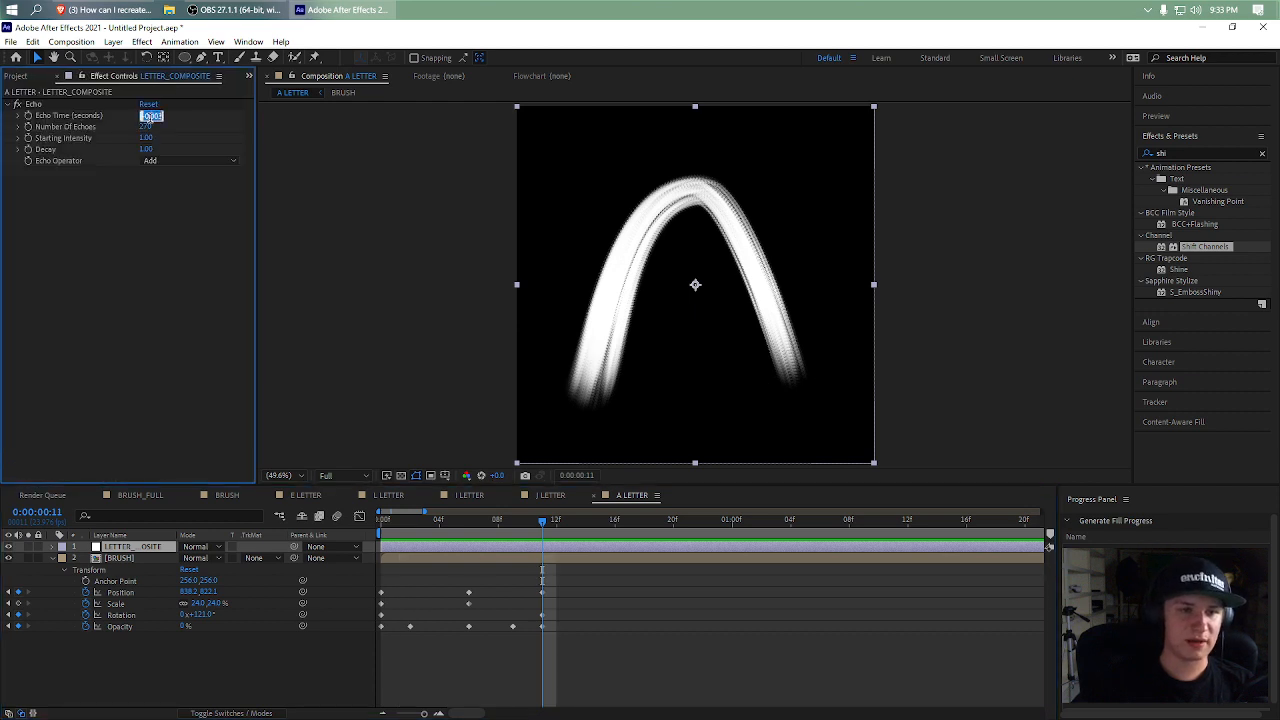
pyautogui.write('-0.001')
pyautogui.press('Return')
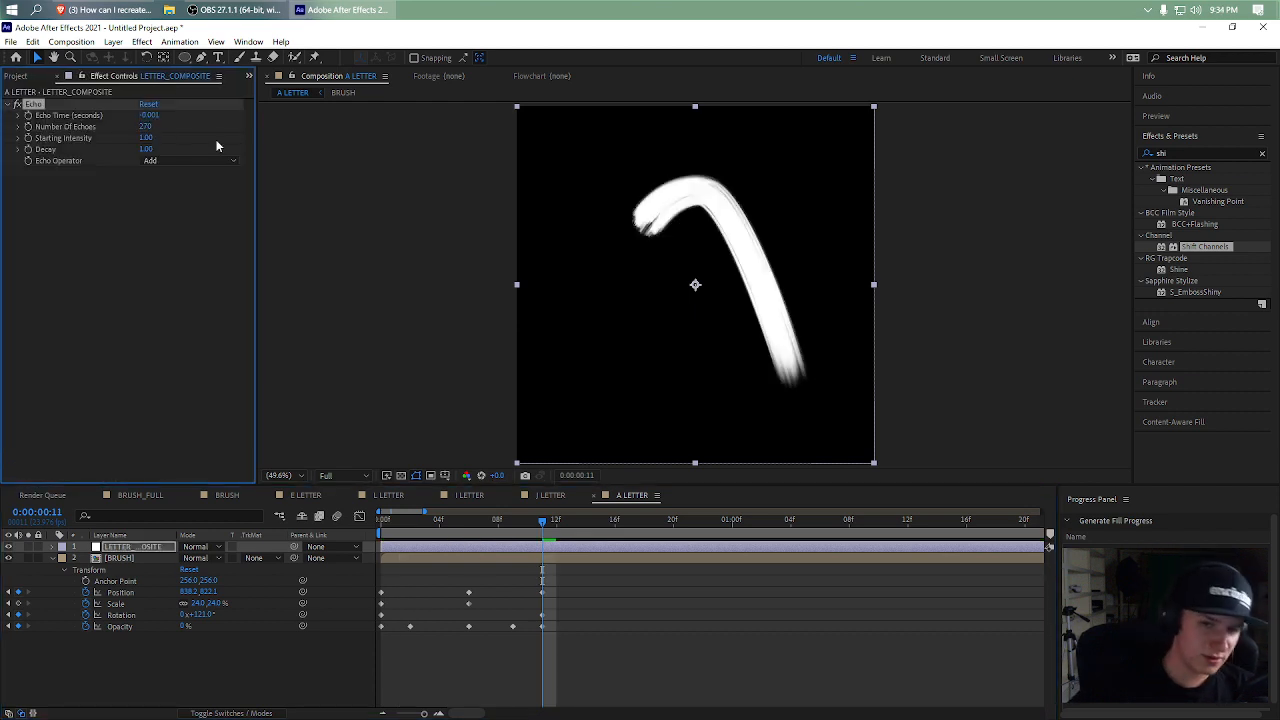
pyautogui.moveTo(174, 121); pyautogui.dragTo(265, 116)
pyautogui.rightClick(265, 116)
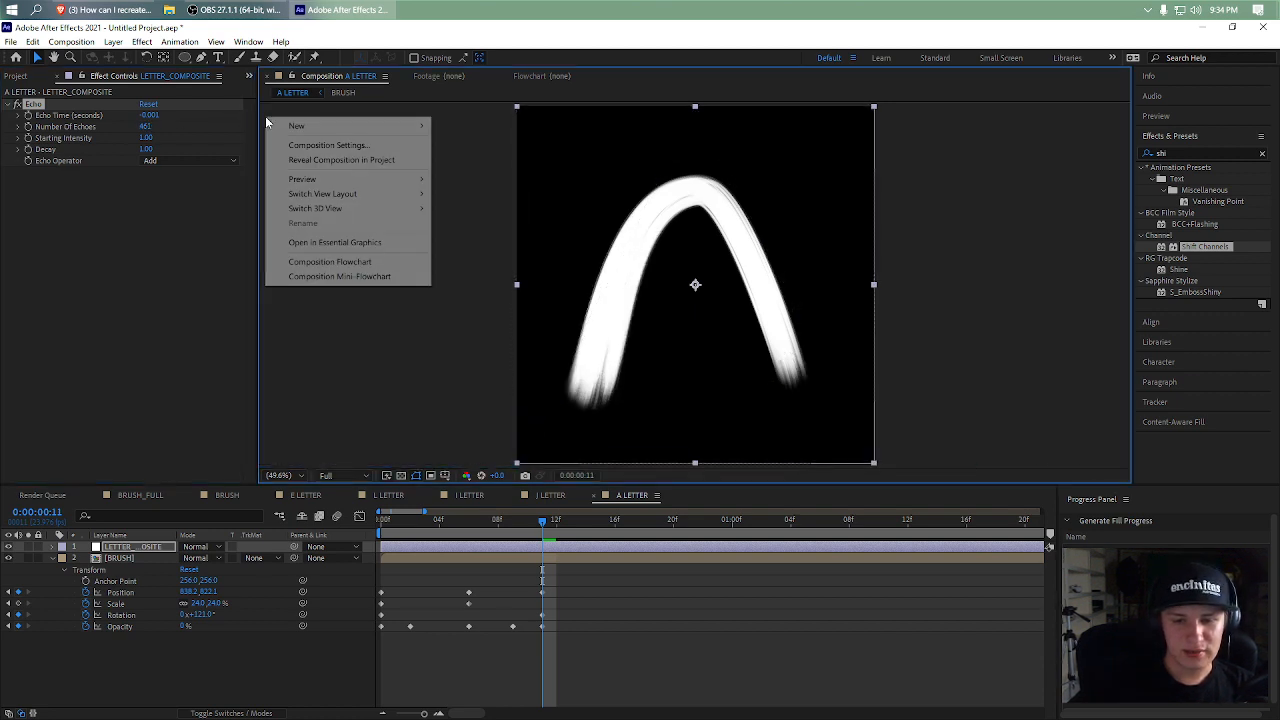
# - Lower the Echo effect's Starting Intensity to 0.36 on the A LETTER's LETTER_COMPOSITE layer
pyautogui.click(150, 127)
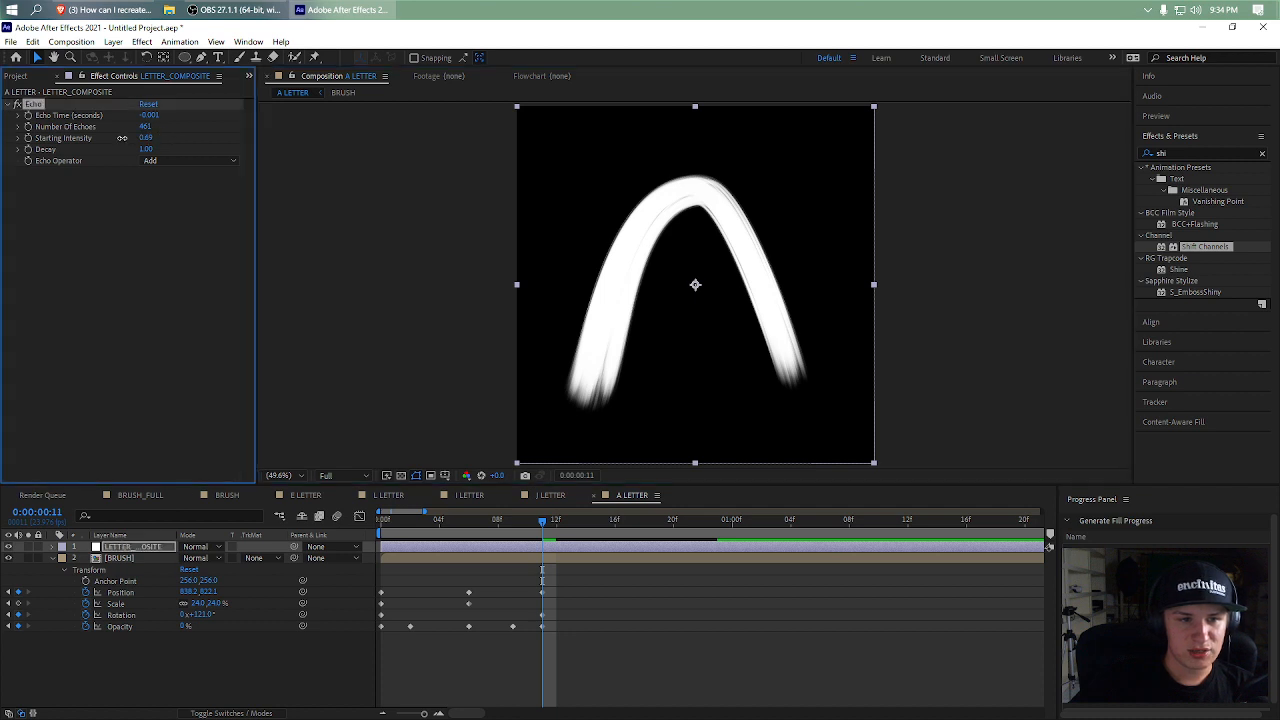
pyautogui.moveTo(110, 140)
pyautogui.mouseDown()
pyautogui.moveTo(95, 139)
pyautogui.moveTo(114, 143)
pyautogui.mouseUp()
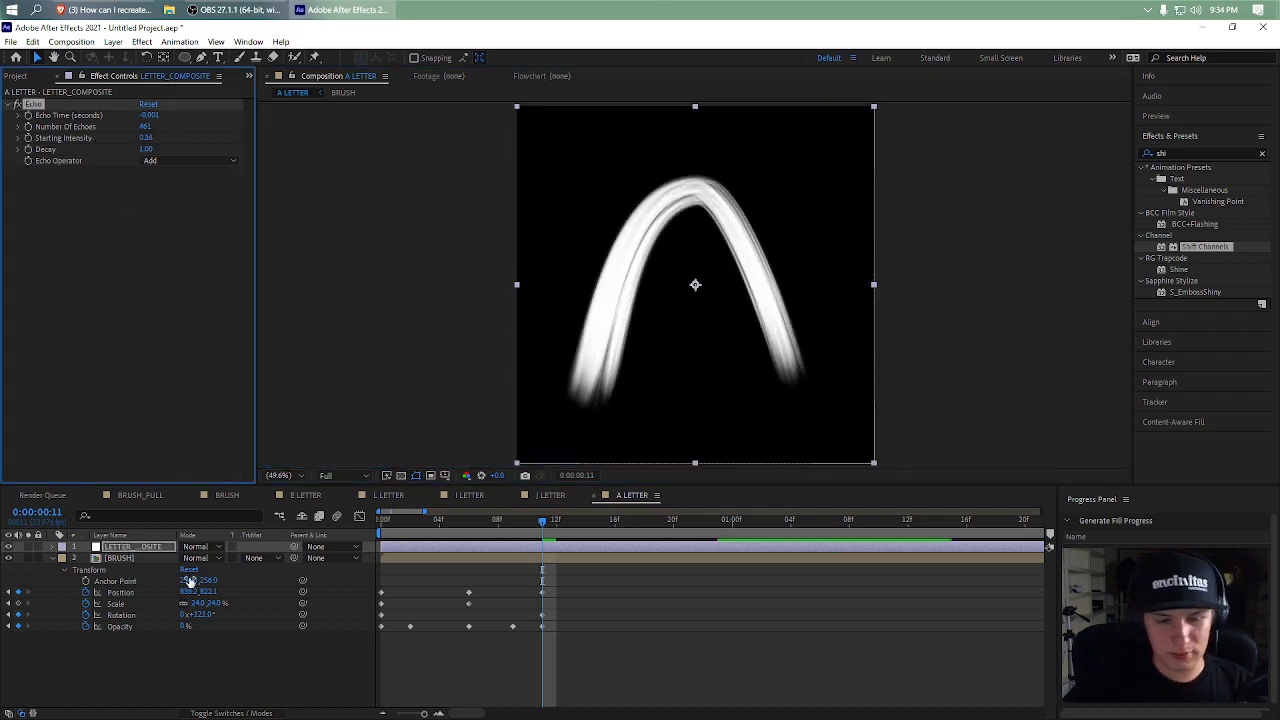
pyautogui.click(140, 549)
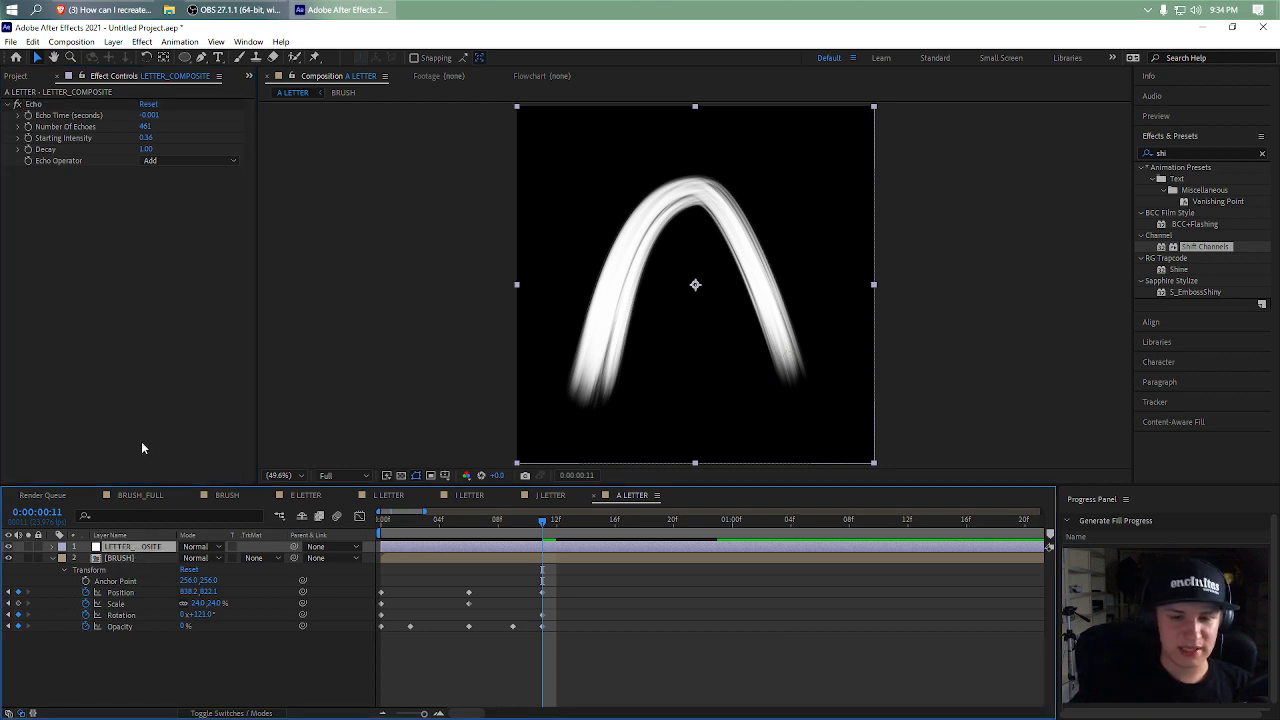
# - In the J LETTER composition, keyframe the BRUSH layer's rotation from 0° at frame 0 to 32° at frame 10
pyautogui.click(553, 496)
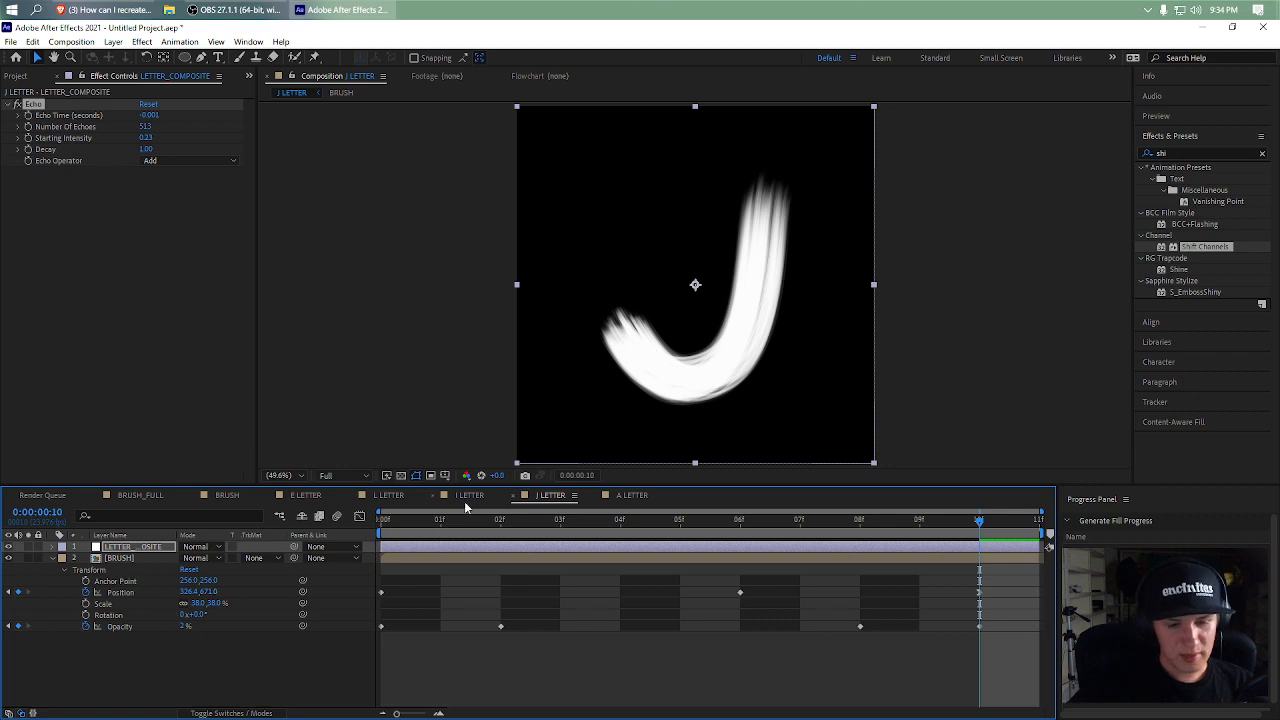
pyautogui.moveTo(444, 521); pyautogui.dragTo(281, 532)
pyautogui.click(85, 615)
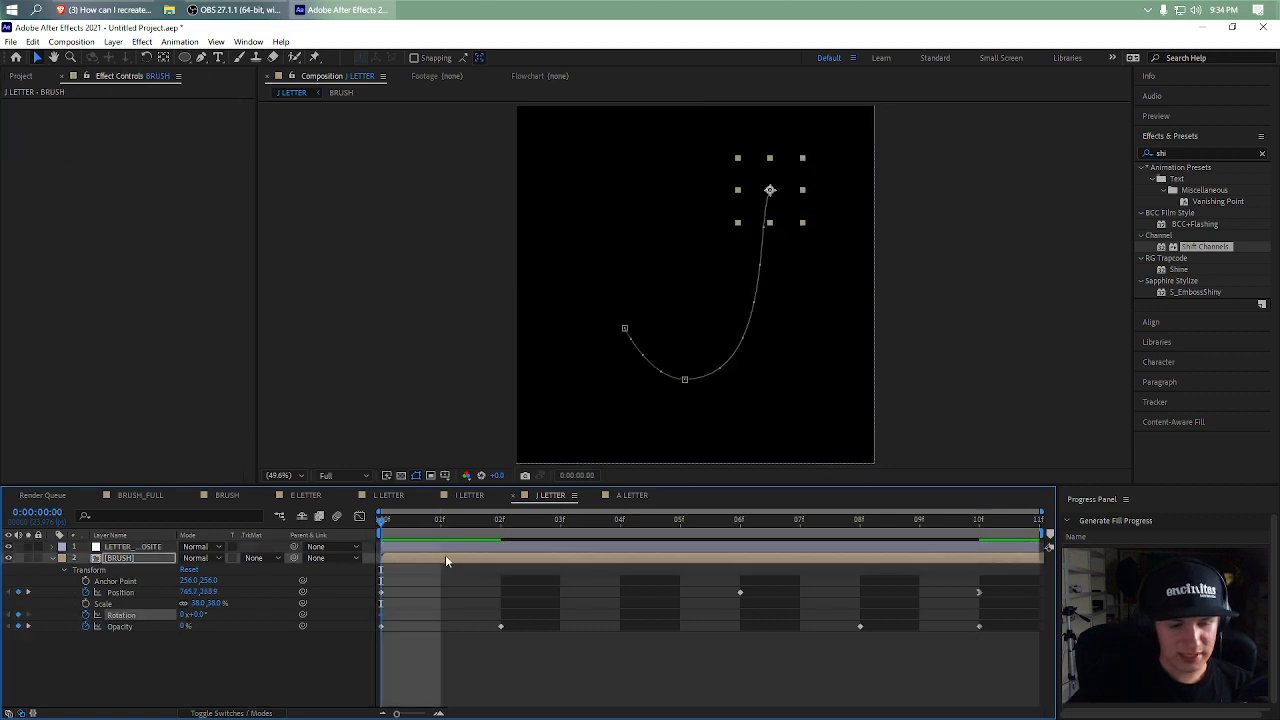
pyautogui.click(981, 525)
pyautogui.moveTo(206, 621); pyautogui.dragTo(224, 618)
pyautogui.click(548, 667)
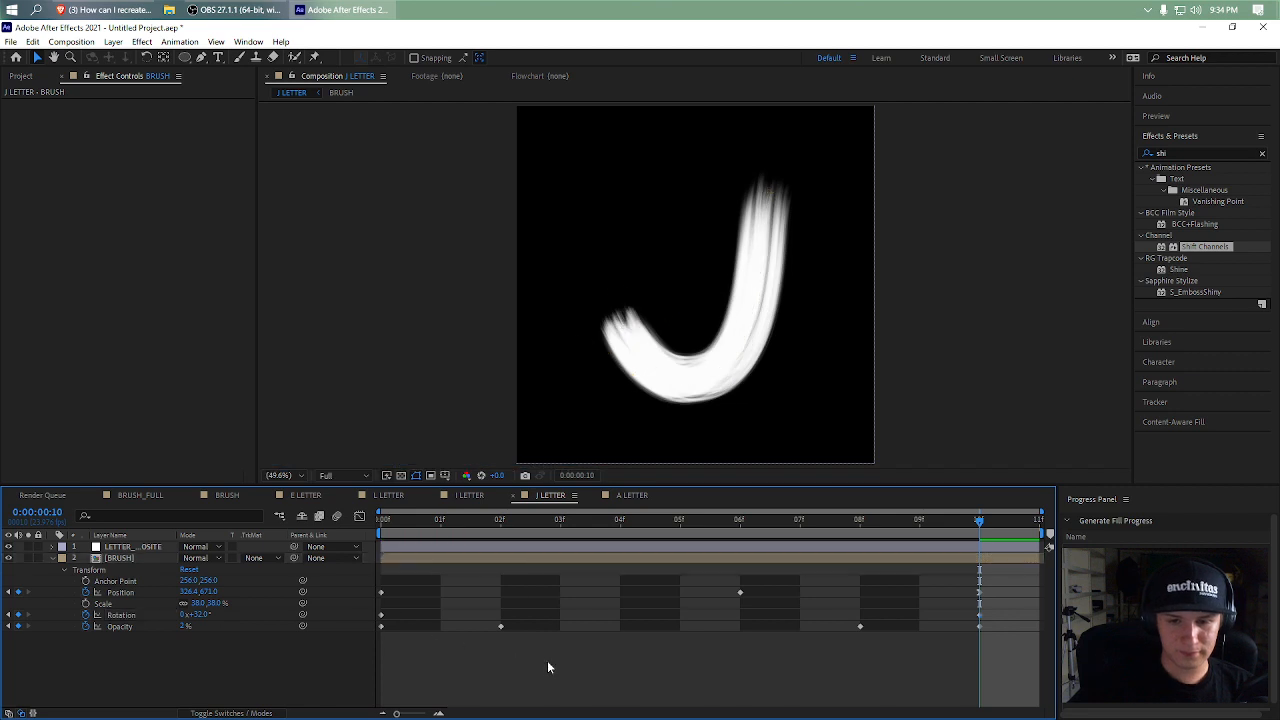
# - In the A LETTER composition, duplicate the BRUSH layer and shift the copy to start at frame 9
pyautogui.click(632, 495)
pyautogui.click(150, 558)
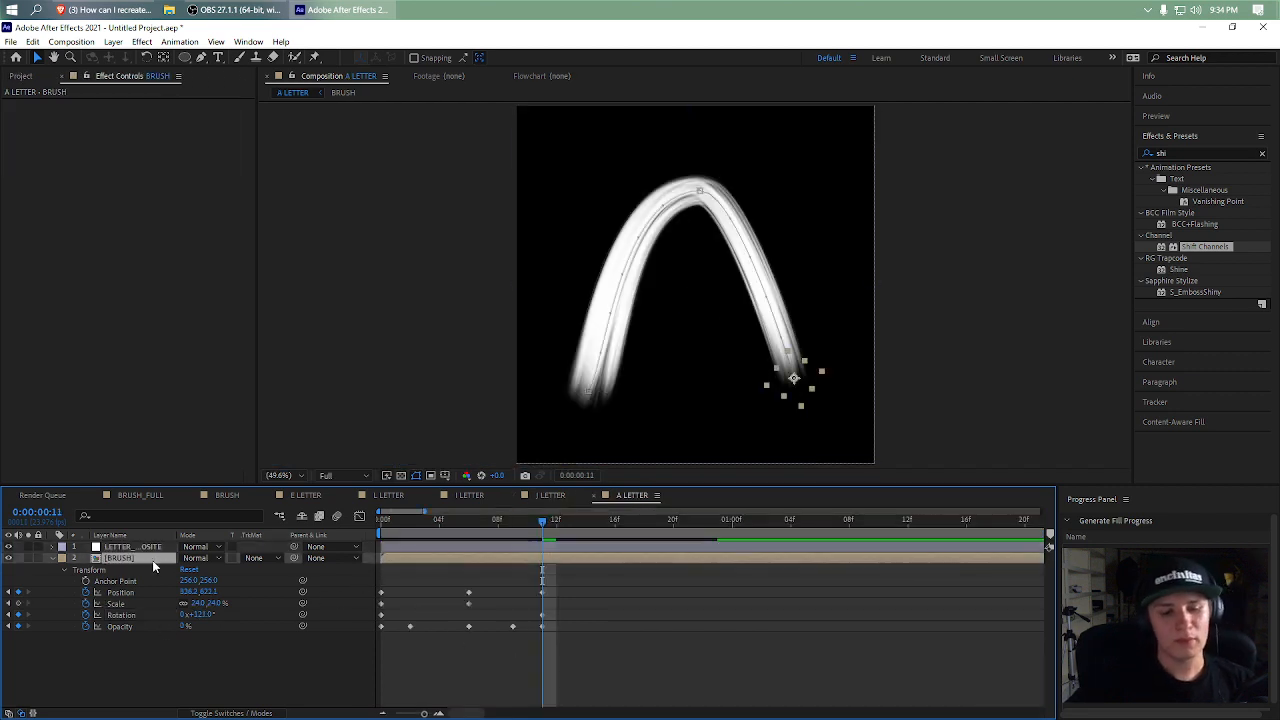
pyautogui.hotkey('ctrl', 'd')
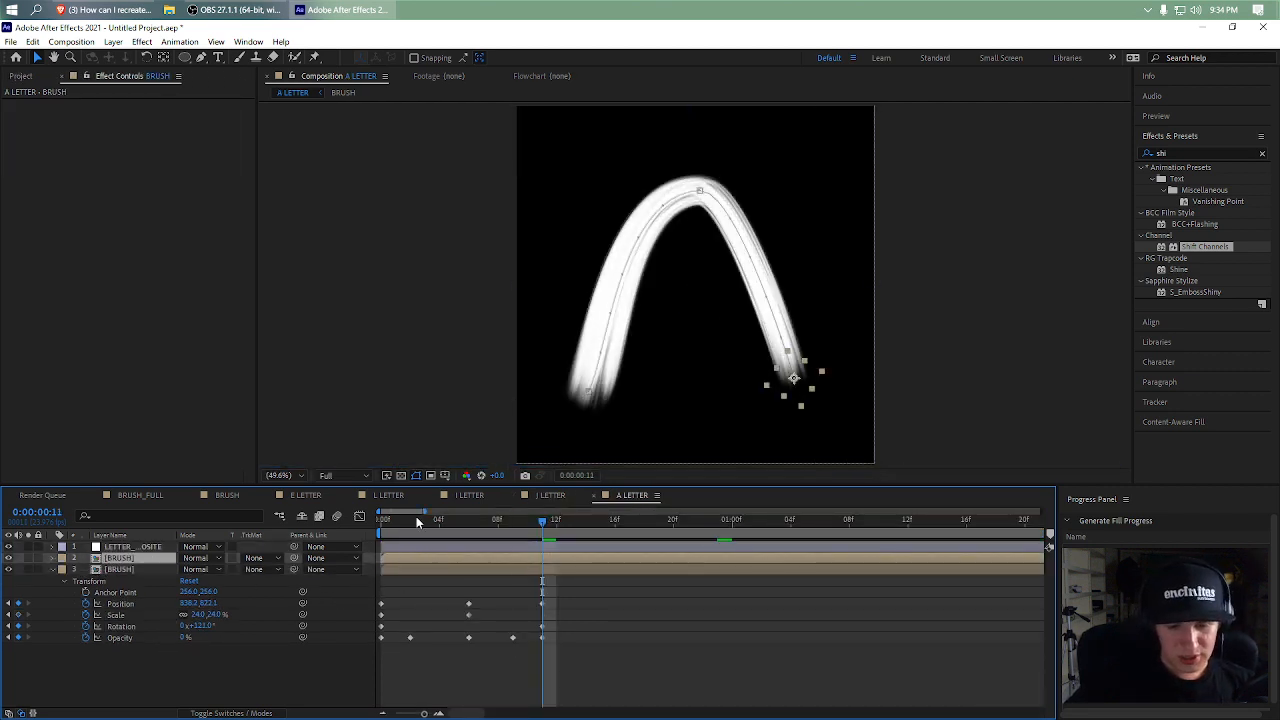
pyautogui.moveTo(416, 518); pyautogui.dragTo(513, 520)
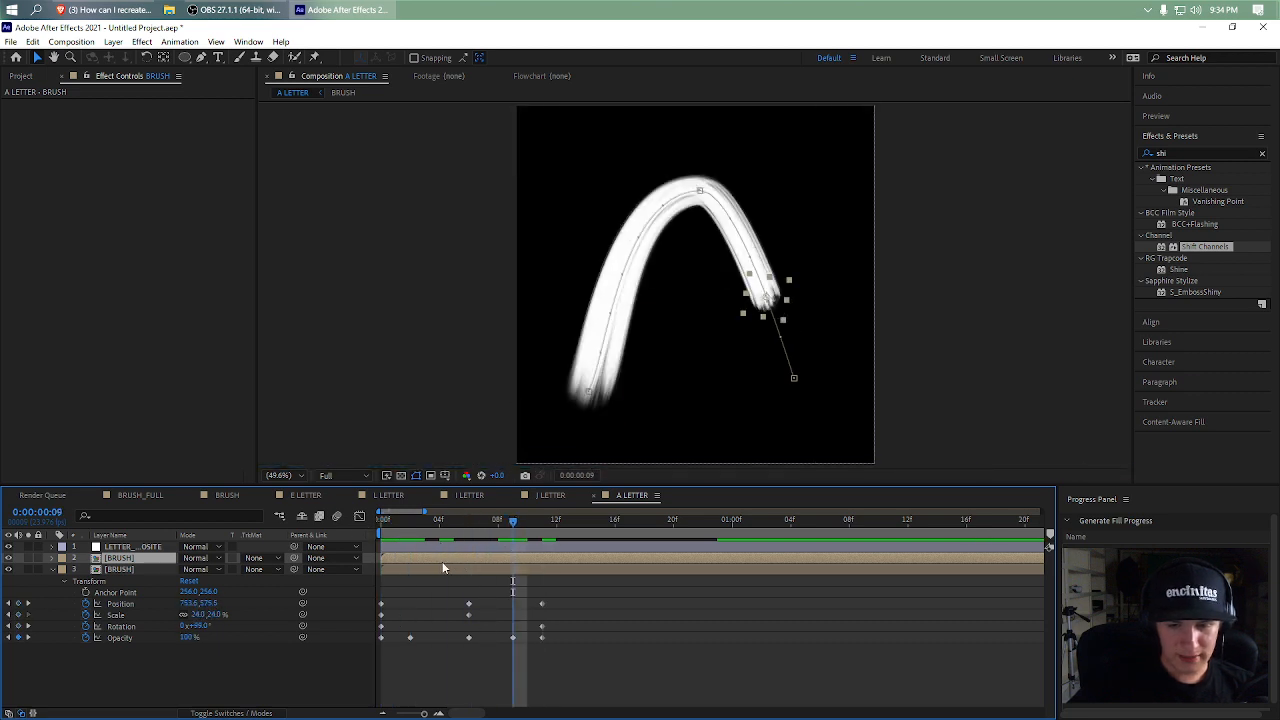
pyautogui.moveTo(443, 558); pyautogui.dragTo(576, 558)
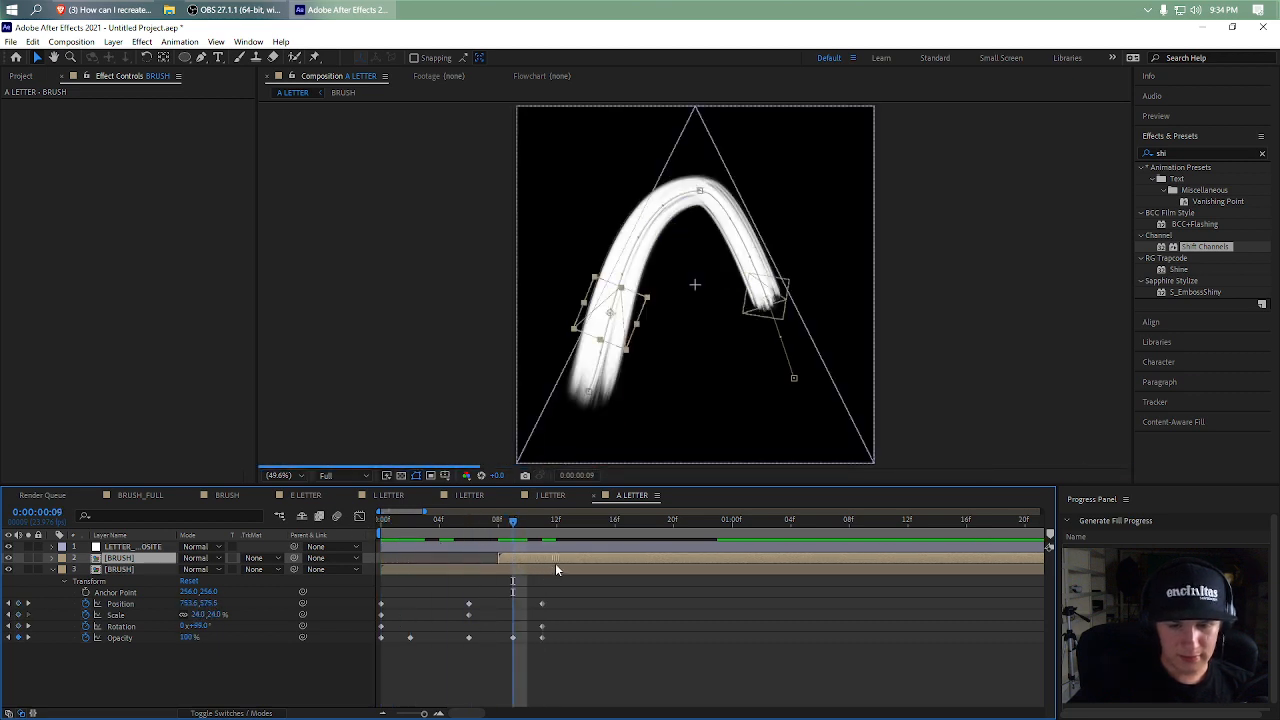
# - Reset the duplicated BRUSH layer's transform and remove its Position, Scale, Rotation and Opacity keyframes
pyautogui.click(52, 559)
pyautogui.click(52, 559)
pyautogui.click(52, 559)
pyautogui.click(64, 570)
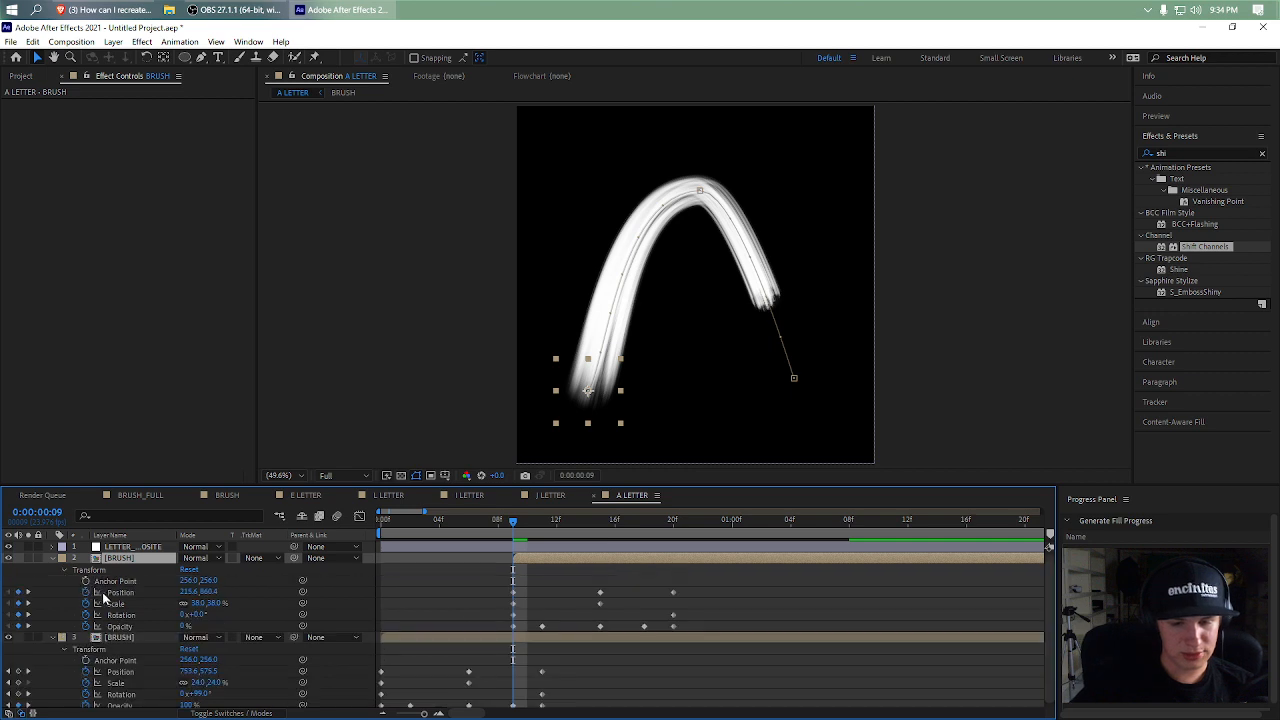
pyautogui.click(189, 570)
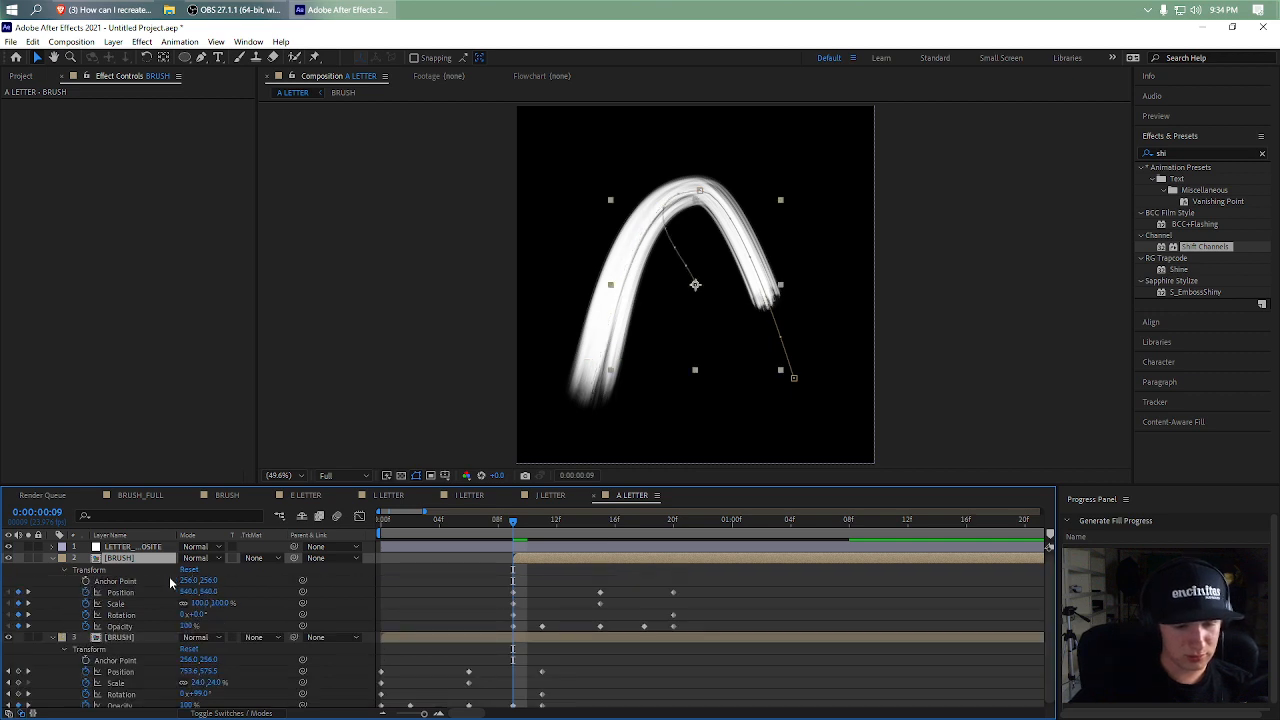
pyautogui.click(86, 593)
pyautogui.click(86, 604)
pyautogui.click(86, 615)
pyautogui.click(86, 626)
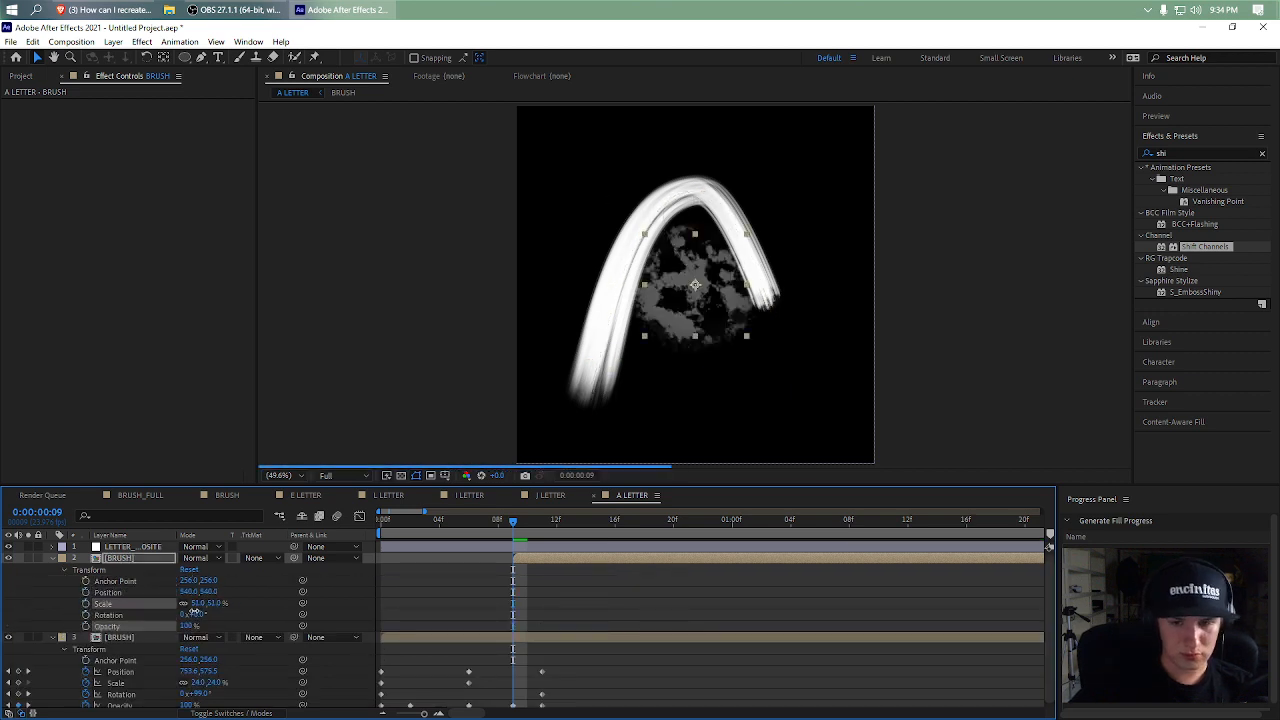
# - Scale the duplicated brush to 25% and keyframe its position from the A's right leg at frame 9 to its left leg at frame 15
pyautogui.moveTo(205, 603); pyautogui.dragTo(182, 614)
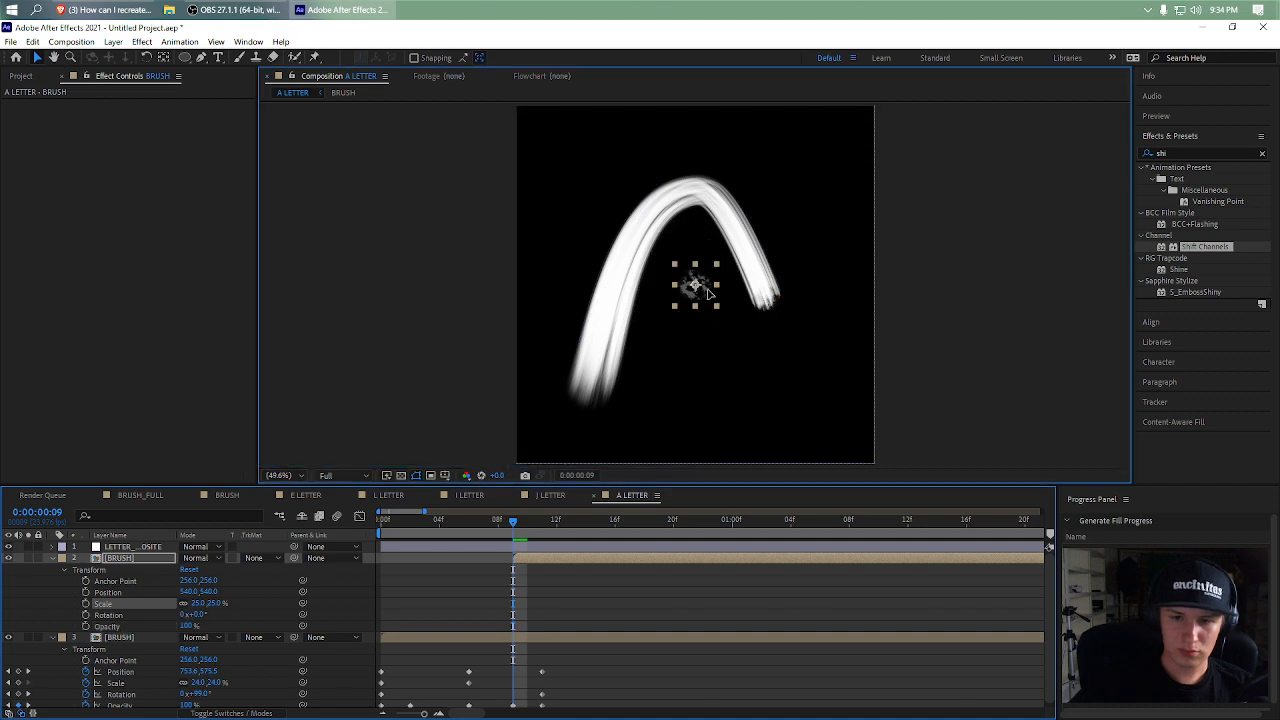
pyautogui.moveTo(668, 317); pyautogui.dragTo(727, 320)
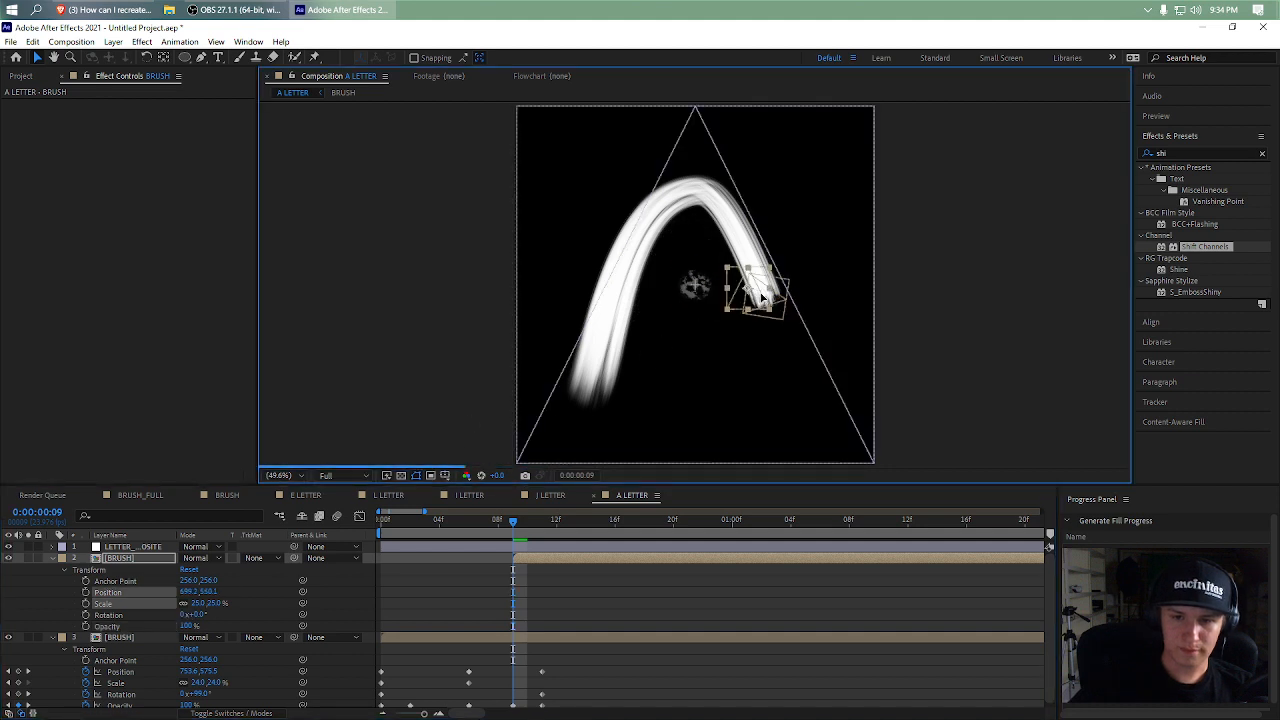
pyautogui.click(86, 592)
pyautogui.moveTo(513, 520); pyautogui.dragTo(600, 520)
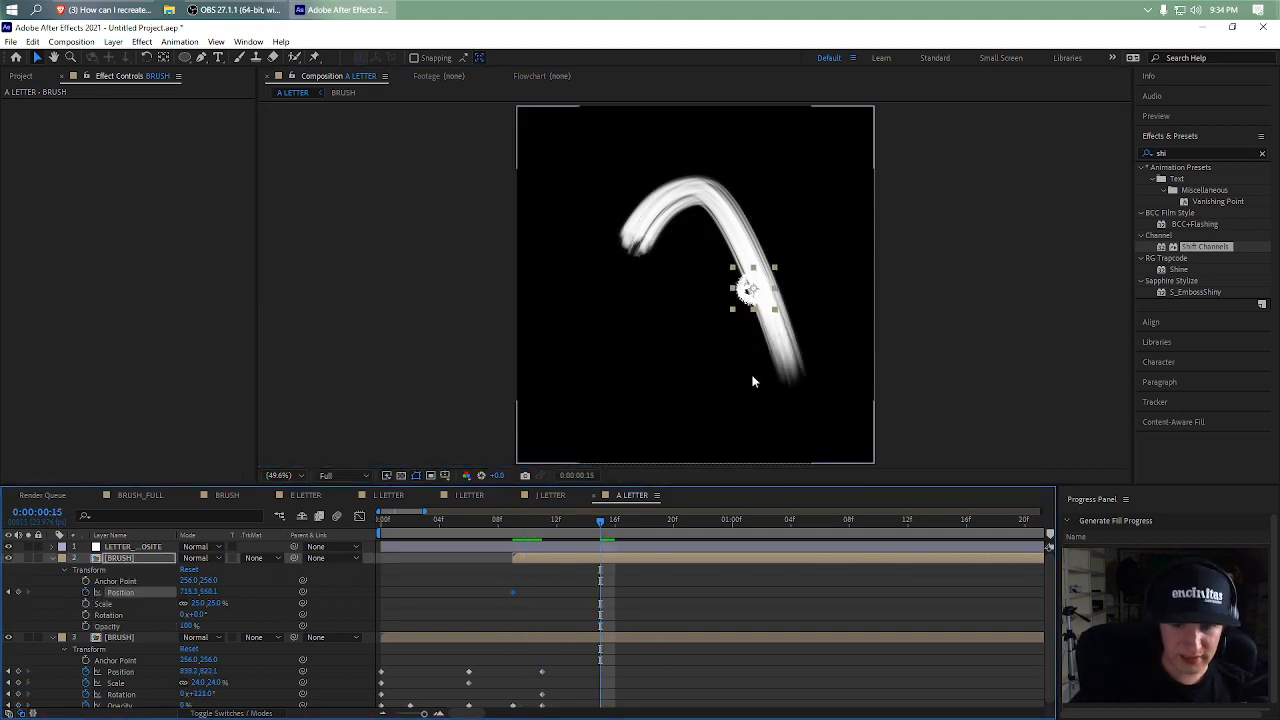
pyautogui.moveTo(745, 290); pyautogui.dragTo(621, 305)
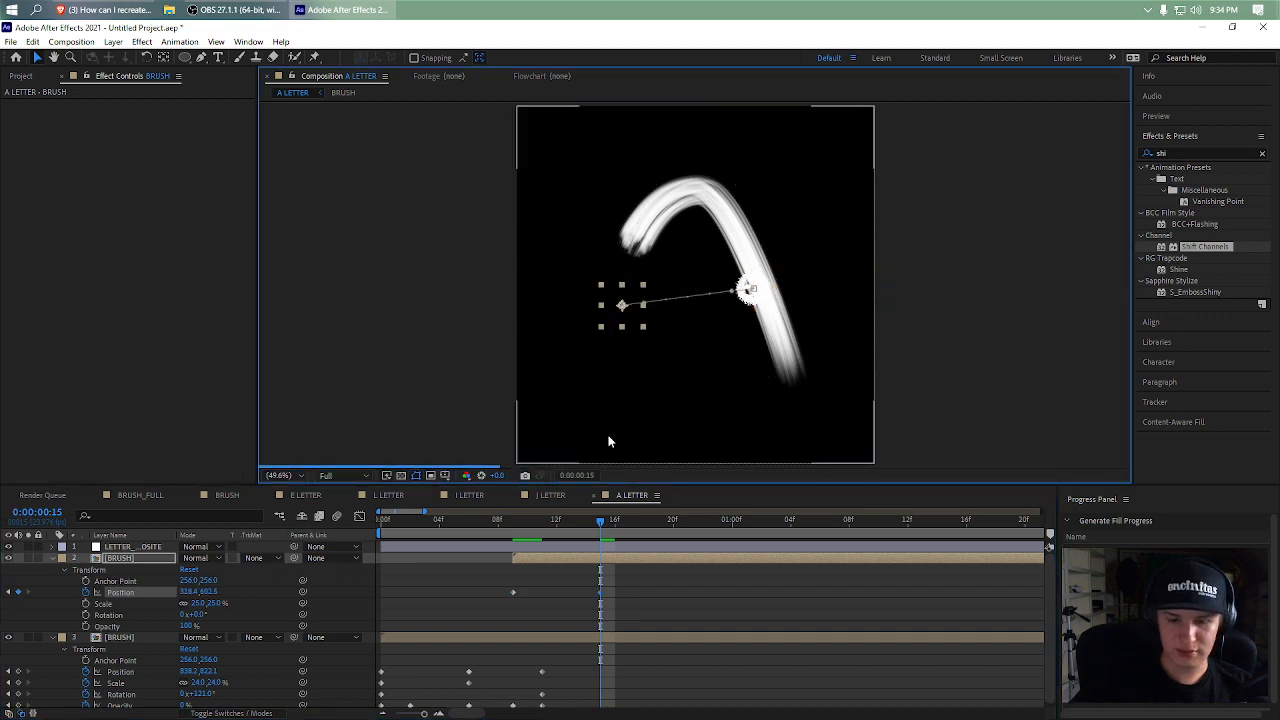
# - Raise the Echo effect's Number of Echoes to 801 on the A LETTER's LETTER_COMPOSITE layer
pyautogui.click(135, 546)
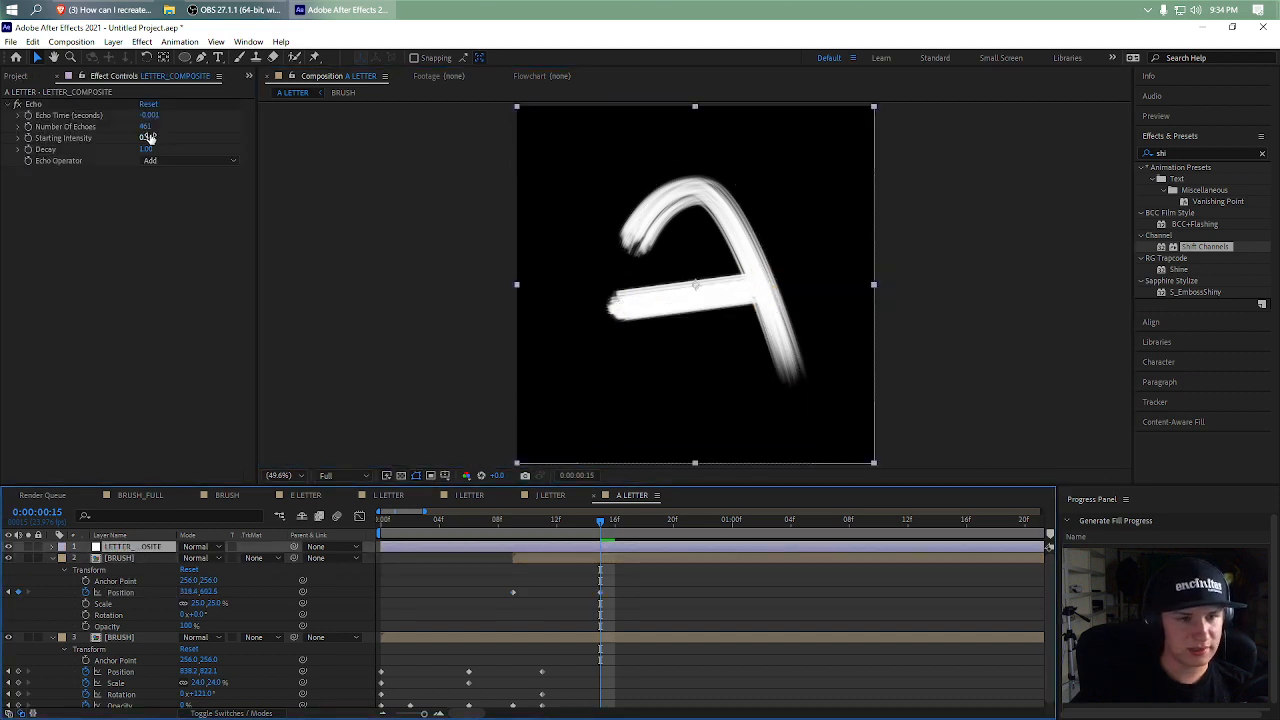
pyautogui.moveTo(147, 127); pyautogui.dragTo(384, 136)
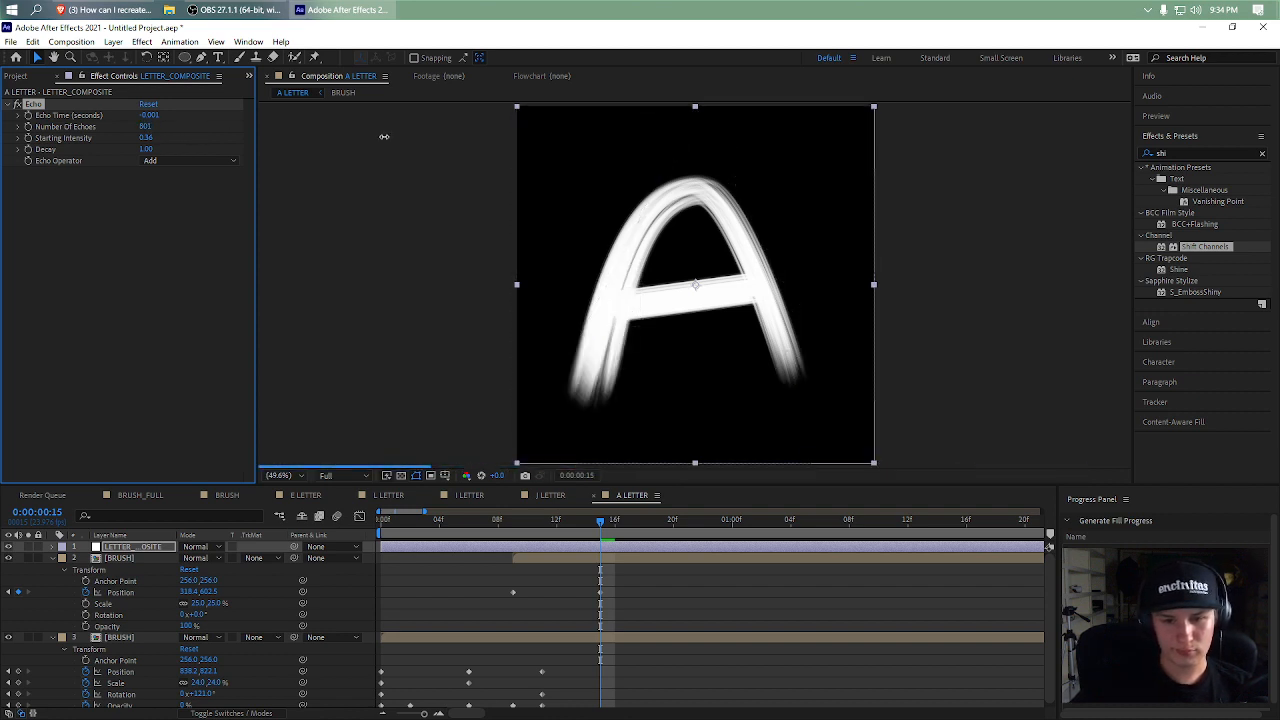
# - Reshape the crossbar brush's position speed curve so it moves fast after frame 9 and eases out into frame 15
pyautogui.click(539, 557)
pyautogui.click(506, 532)
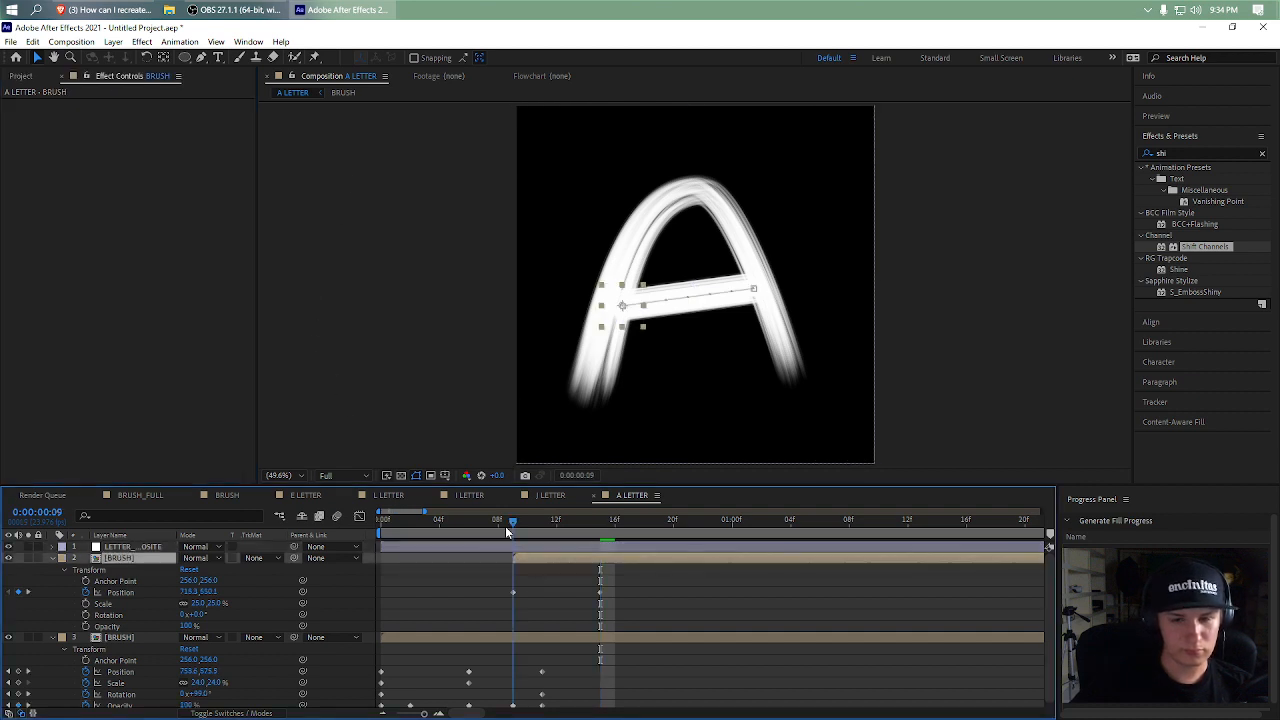
pyautogui.moveTo(506, 532); pyautogui.dragTo(601, 546)
pyautogui.click(360, 517)
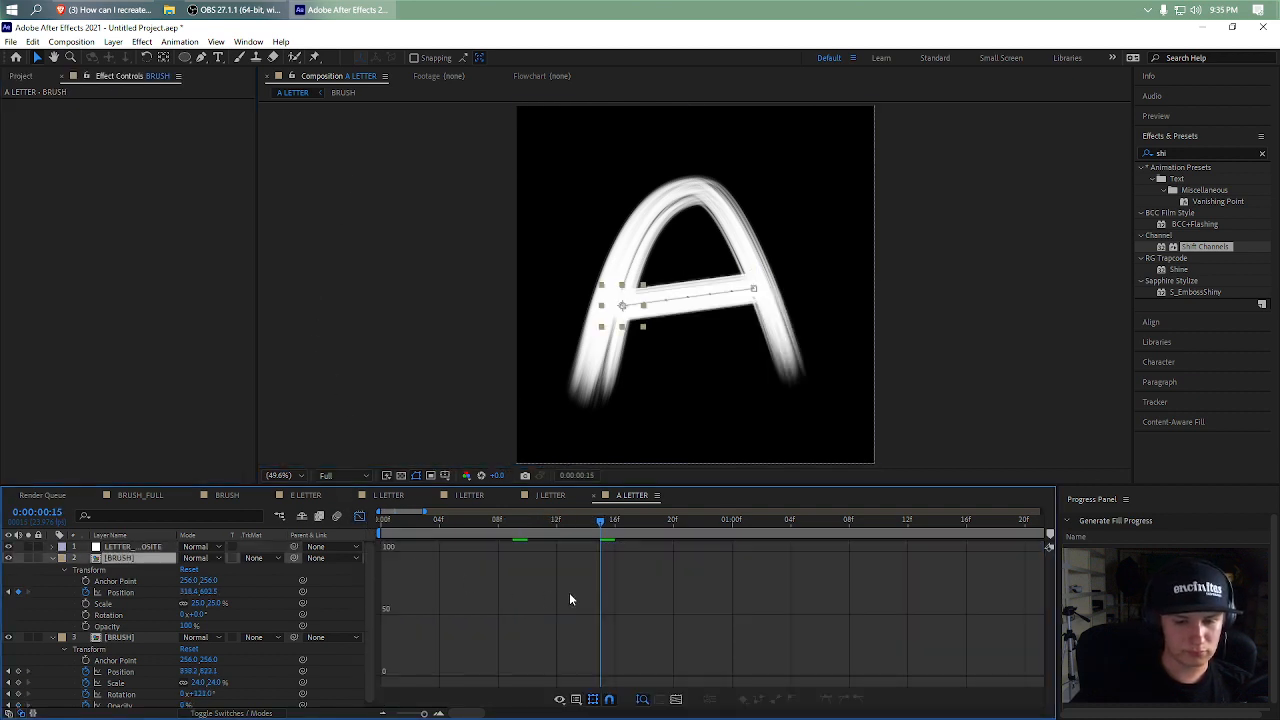
pyautogui.click(120, 592)
pyautogui.click(595, 554)
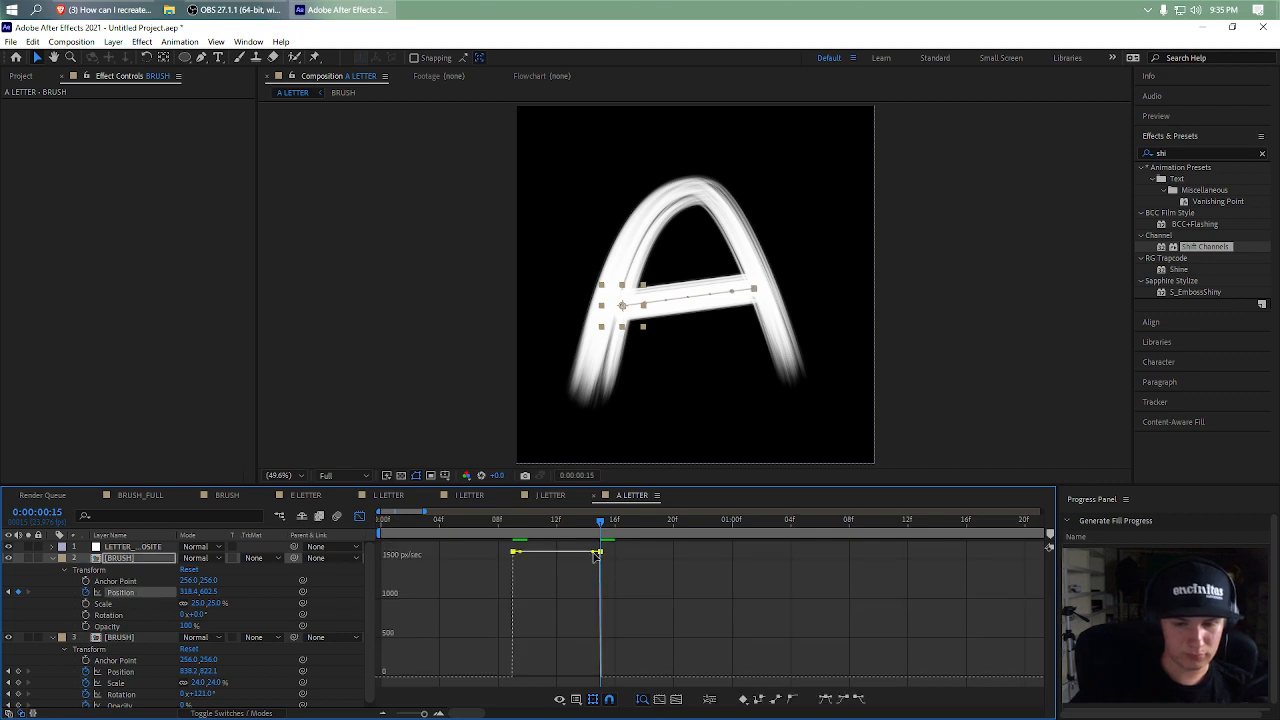
pyautogui.moveTo(587, 552); pyautogui.dragTo(559, 672)
pyautogui.click(522, 527)
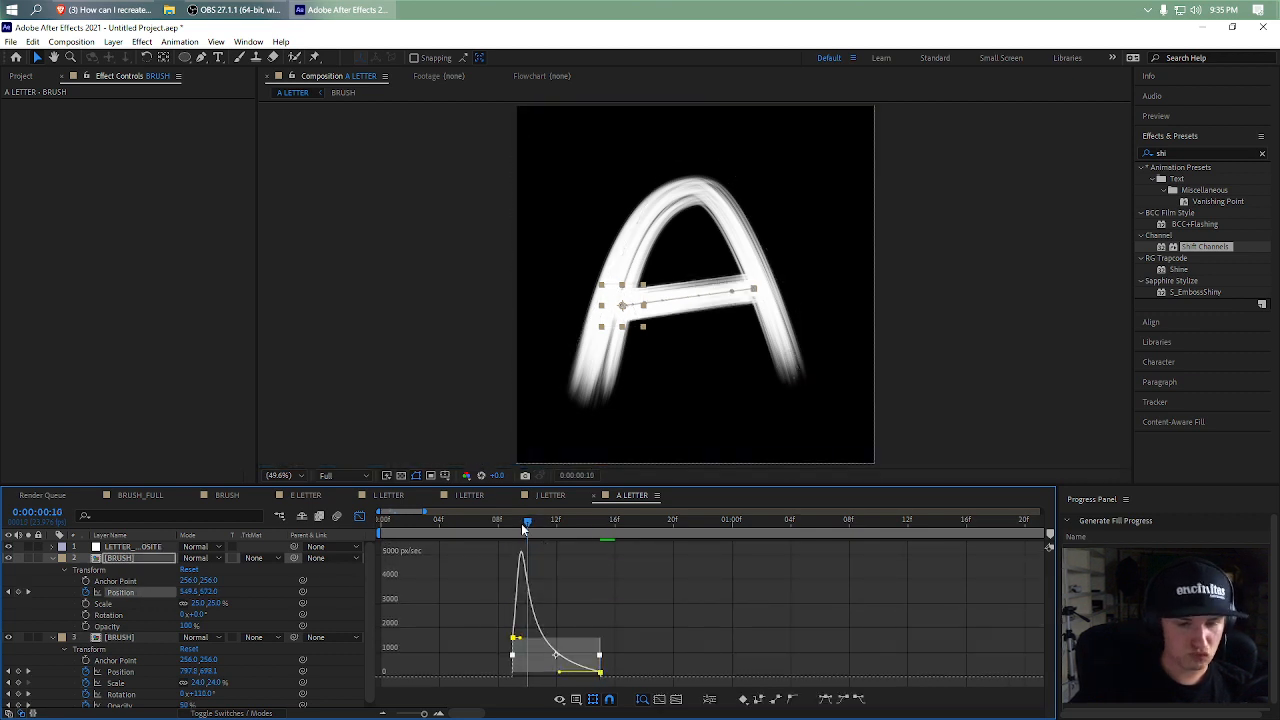
pyautogui.click(360, 517)
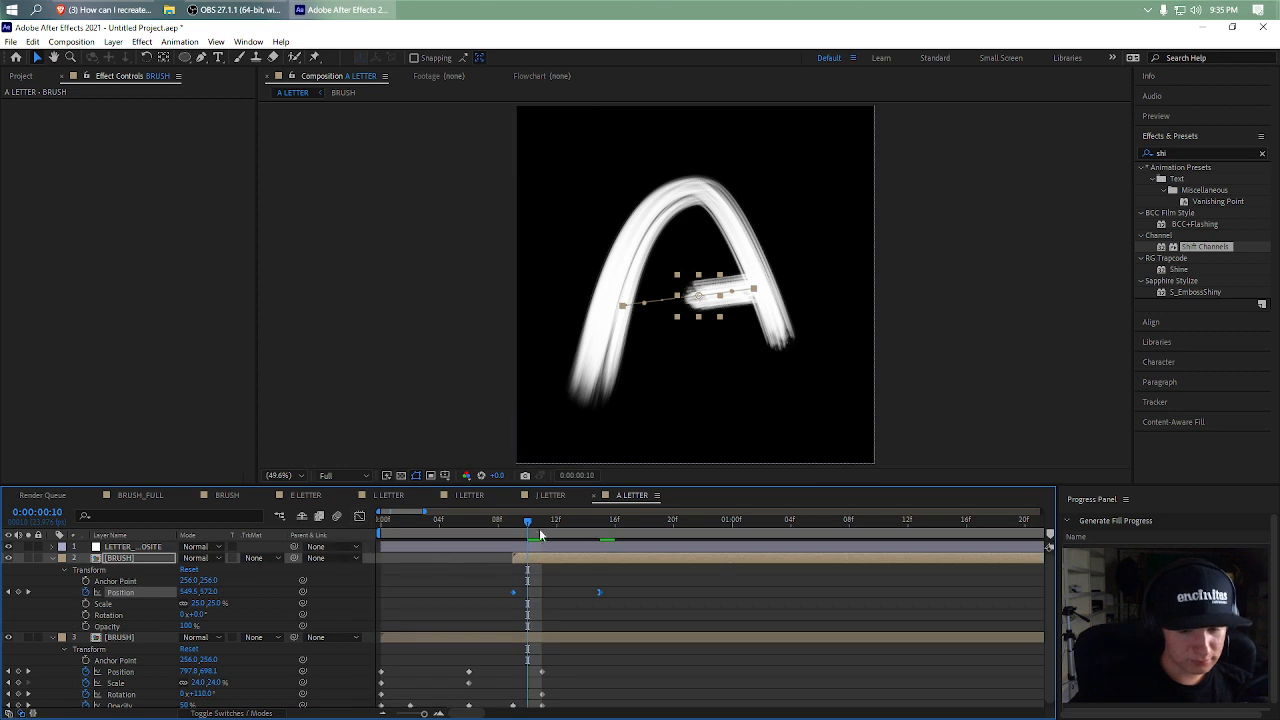
# - Keyframe the crossbar brush's rotation from 0° at frame 9 to 50° at frame 15, undoing a stray scale change
pyautogui.click(518, 522)
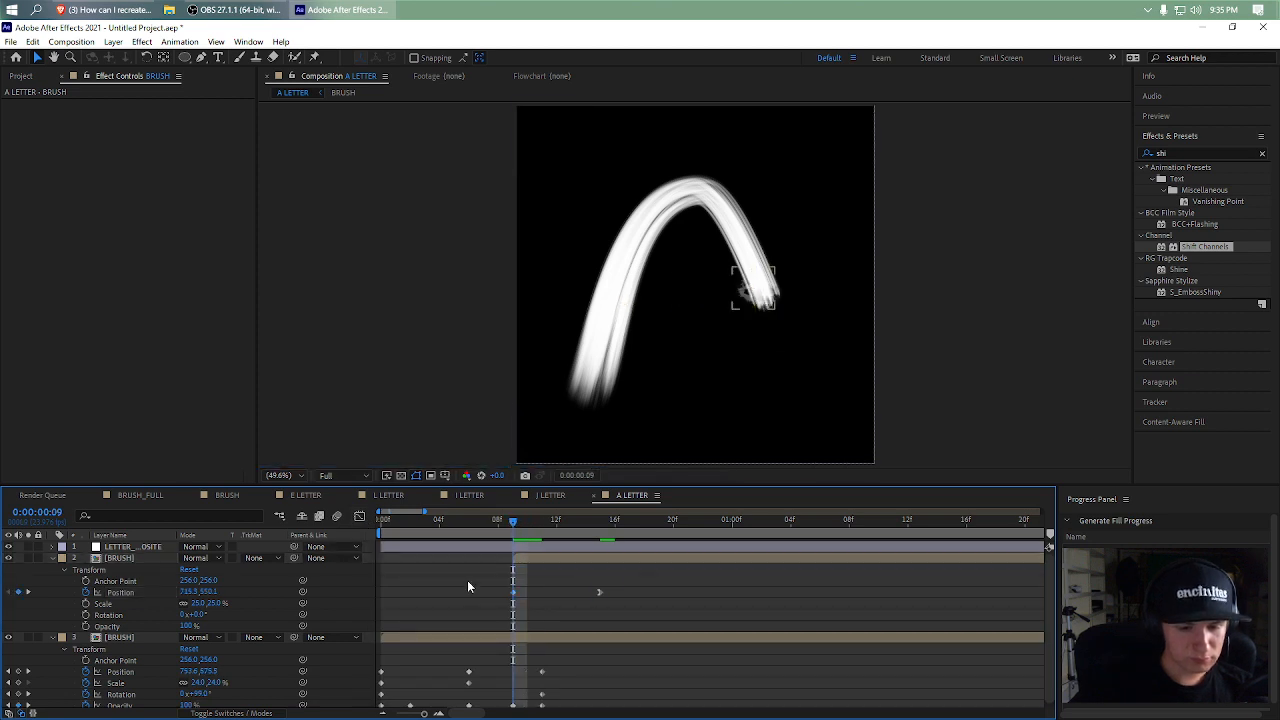
pyautogui.click(84, 614)
pyautogui.click(600, 520)
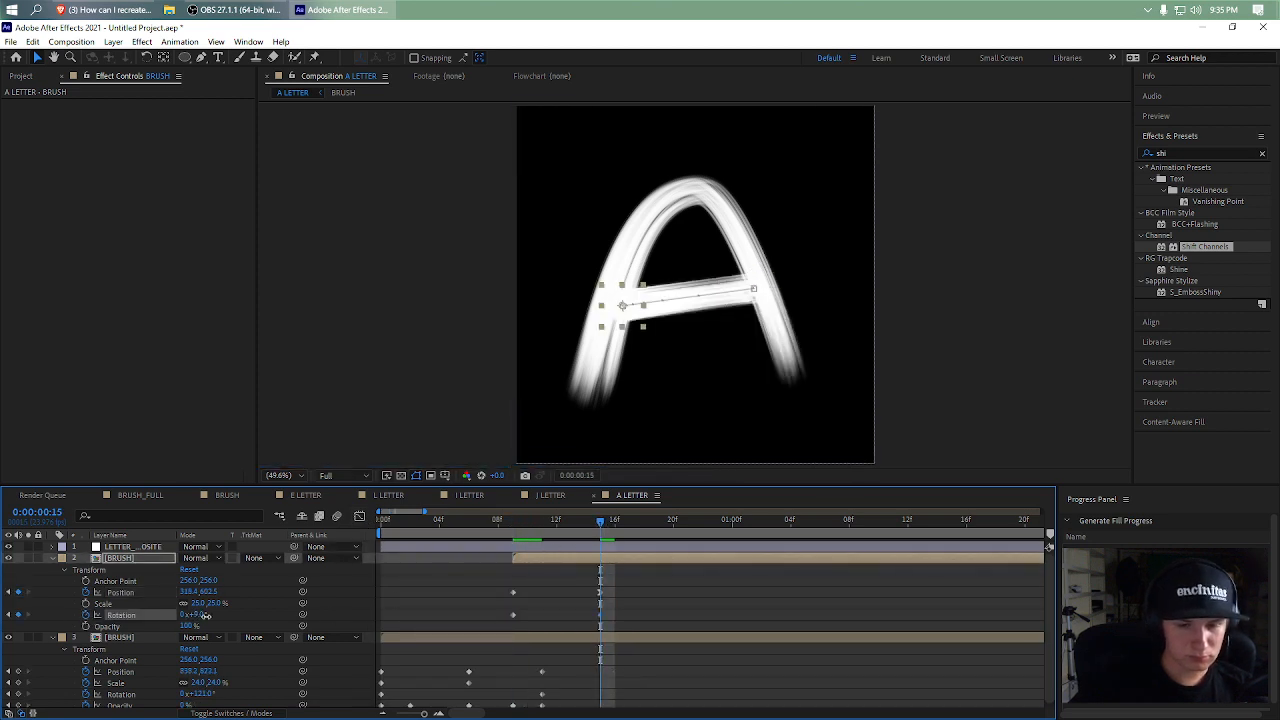
pyautogui.moveTo(206, 616)
pyautogui.mouseDown()
pyautogui.moveTo(233, 615)
pyautogui.moveTo(200, 604)
pyautogui.moveTo(260, 604)
pyautogui.moveTo(213, 608)
pyautogui.moveTo(250, 608)
pyautogui.moveTo(236, 609)
pyautogui.mouseUp()
pyautogui.click(236, 608)
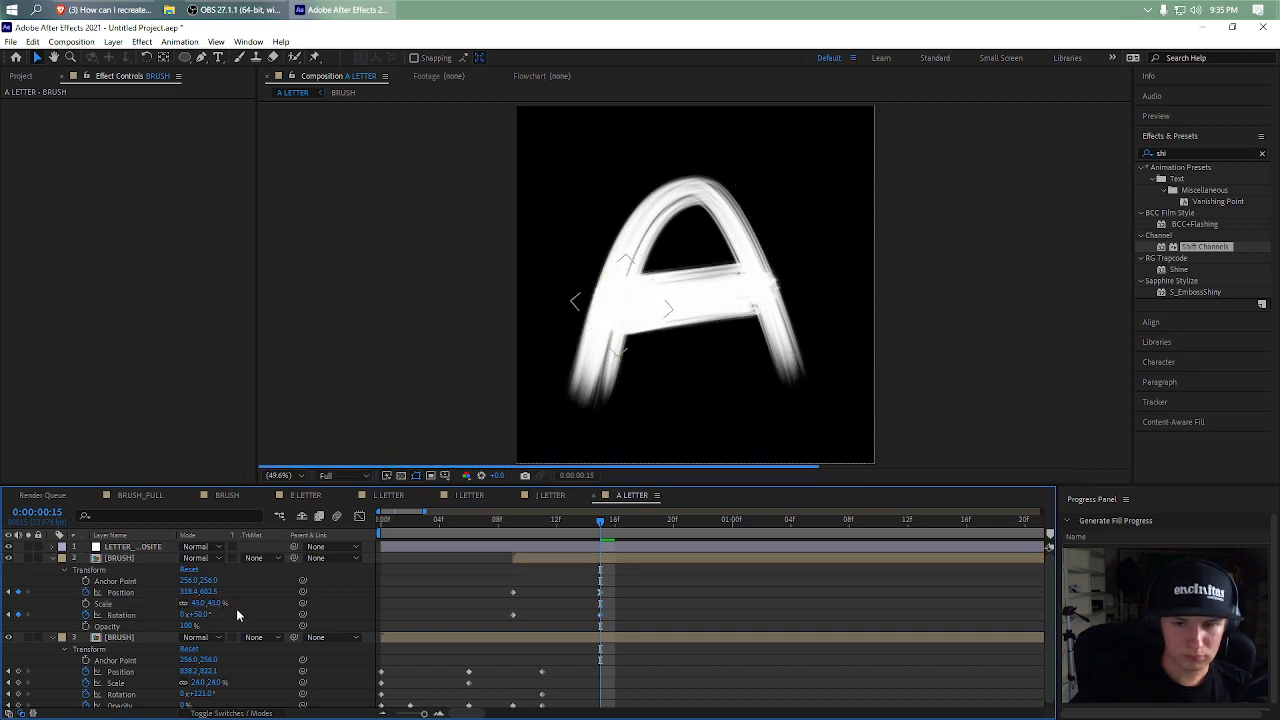
pyautogui.hotkey('ctrl', 'z')
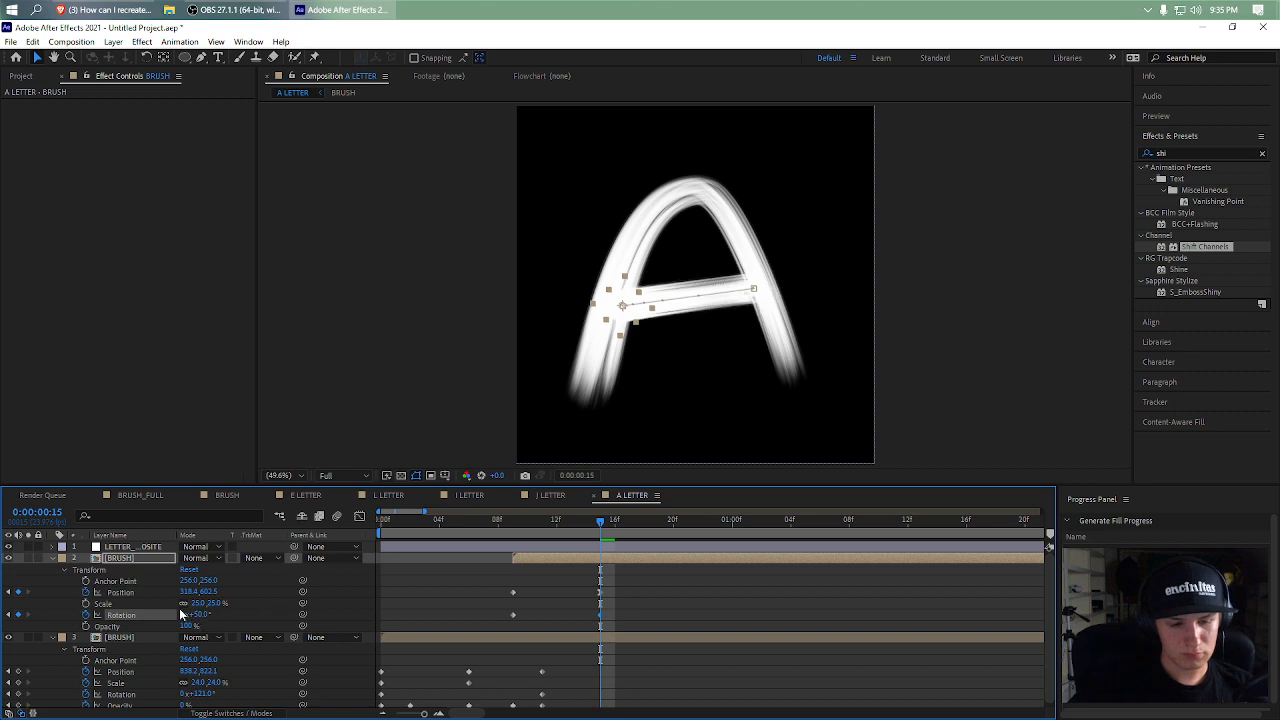
# - Keyframe the crossbar brush's scale from a smaller size at frame 9 to 25% at frame 15, and end the work area at frame 16
pyautogui.click(8, 614)
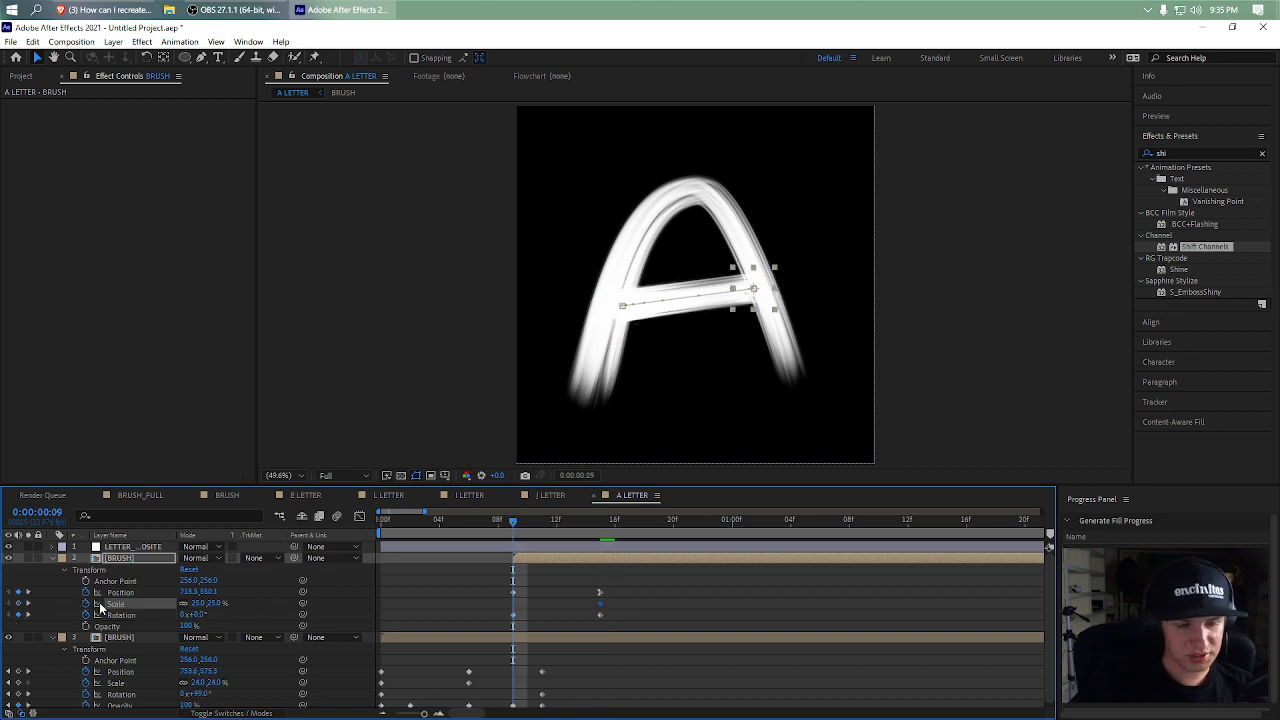
pyautogui.moveTo(198, 613); pyautogui.dragTo(221, 615)
pyautogui.moveTo(501, 522); pyautogui.dragTo(620, 526)
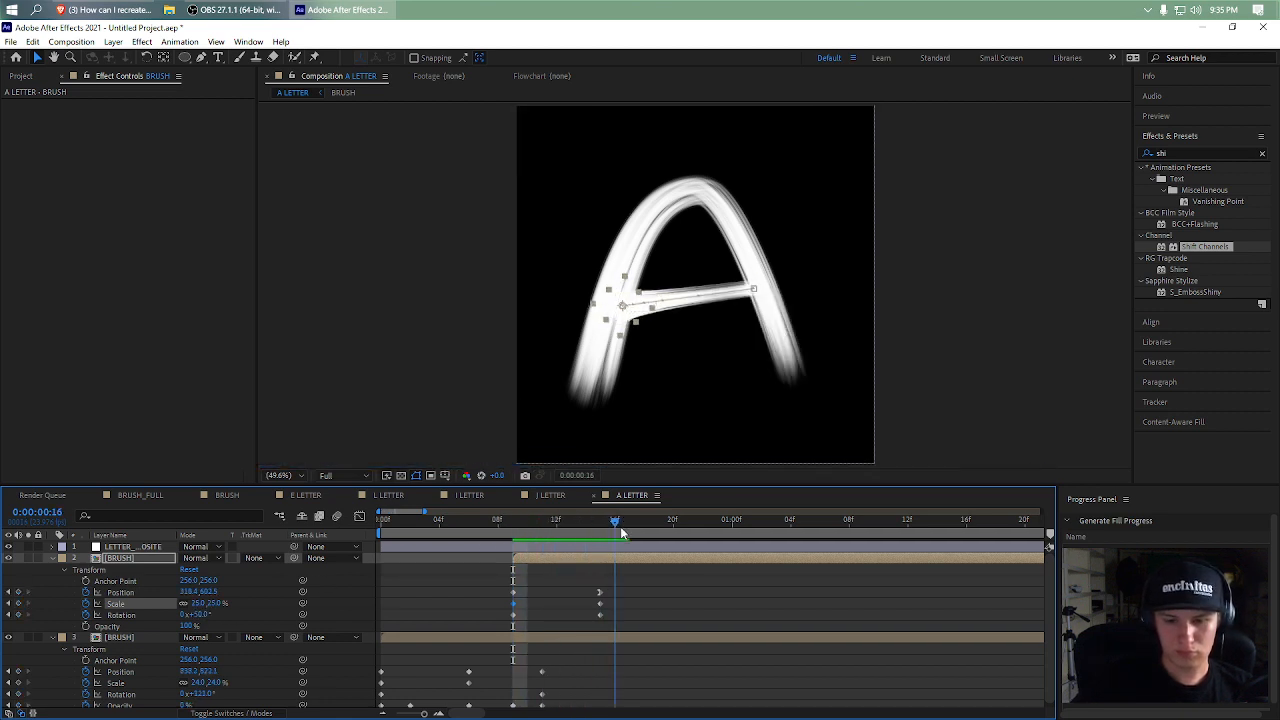
pyautogui.click(663, 598)
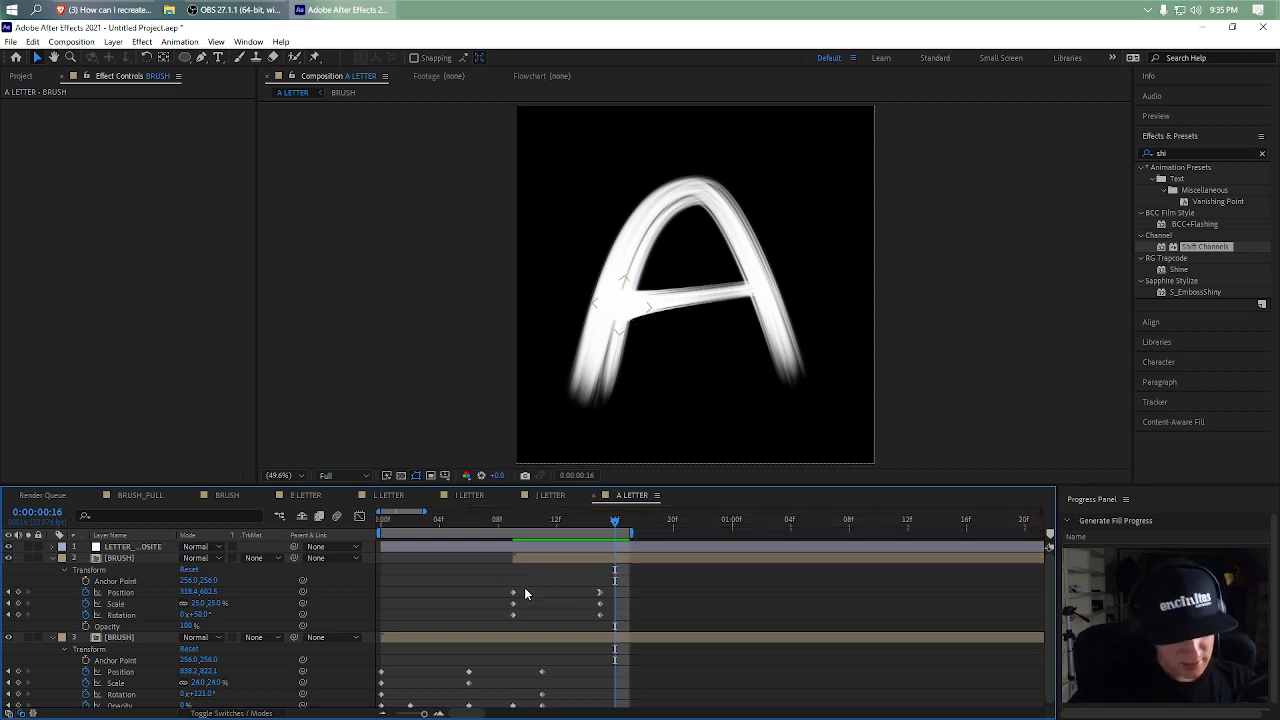
# - Trim the A LETTER composition to the work area and preview the finished letter animation
pyautogui.hotkey('ctrl', 'shift', 'x')
pyautogui.press('space')
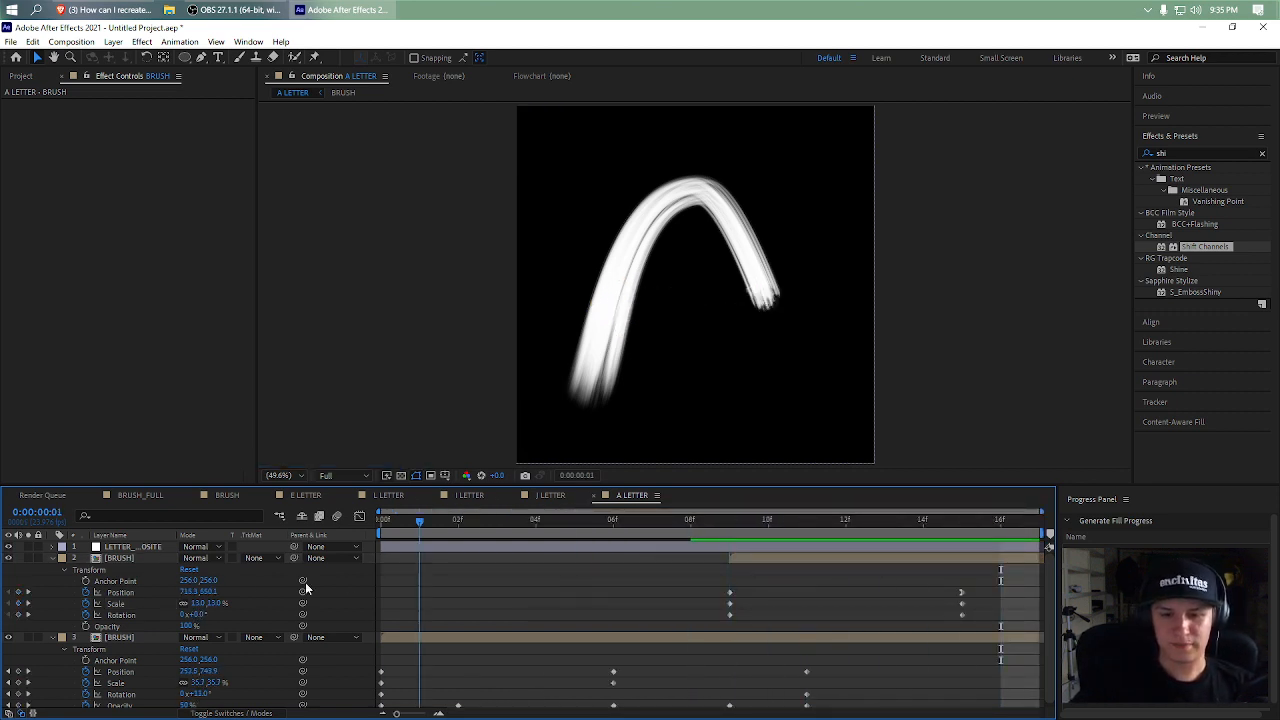
# - Check the A LETTER's Echo settings and open the H LETTER composition from the LETTERS folder
pyautogui.hotkey('ctrl', '0')
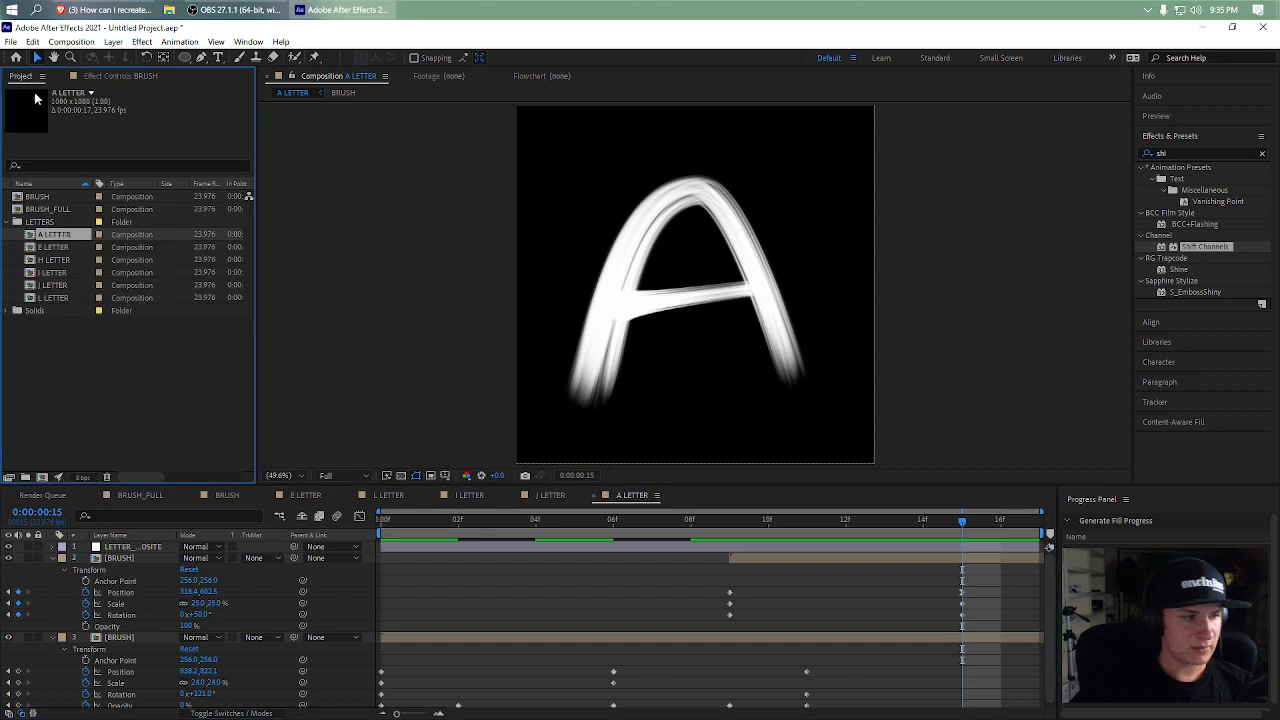
pyautogui.click(175, 546)
pyautogui.click(163, 77)
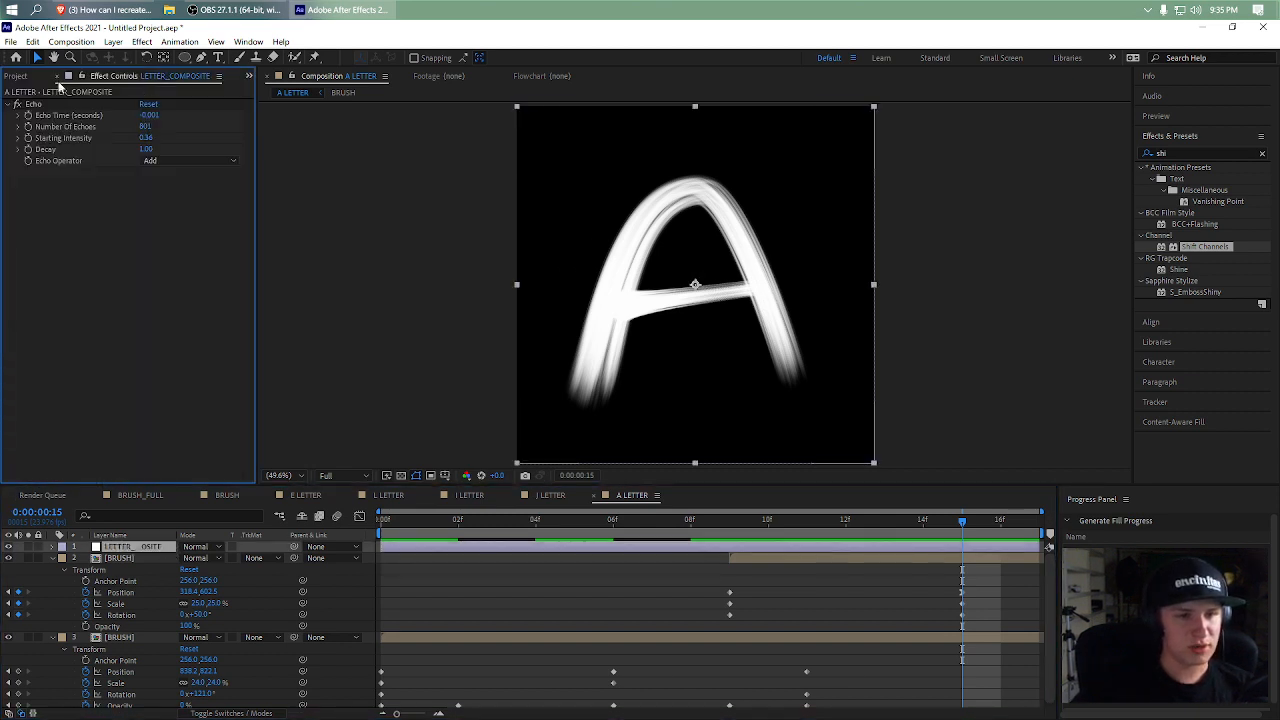
pyautogui.click(29, 77)
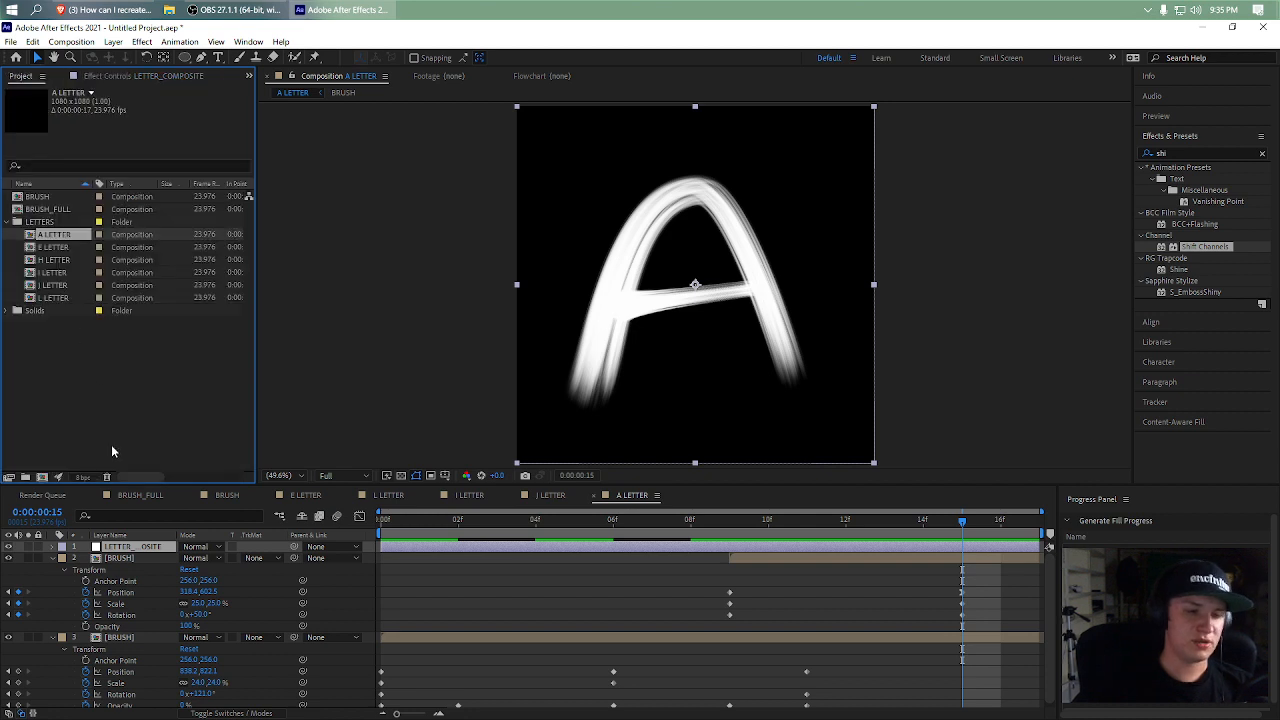
pyautogui.doubleClick(55, 259)
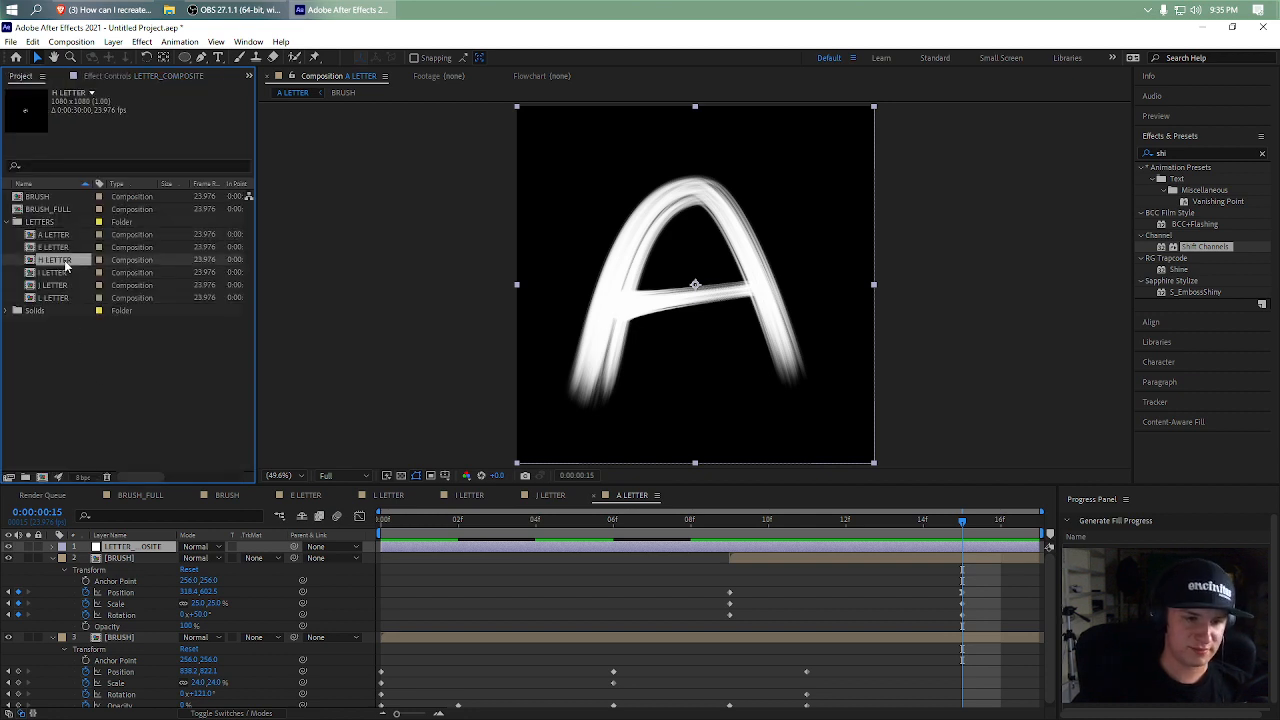
# - Keyframe the H brush's position from about 270, 238 at frame 0 down to about 298, 862 at frame 6
pyautogui.moveTo(681, 305); pyautogui.dragTo(617, 209)
pyautogui.press('p')
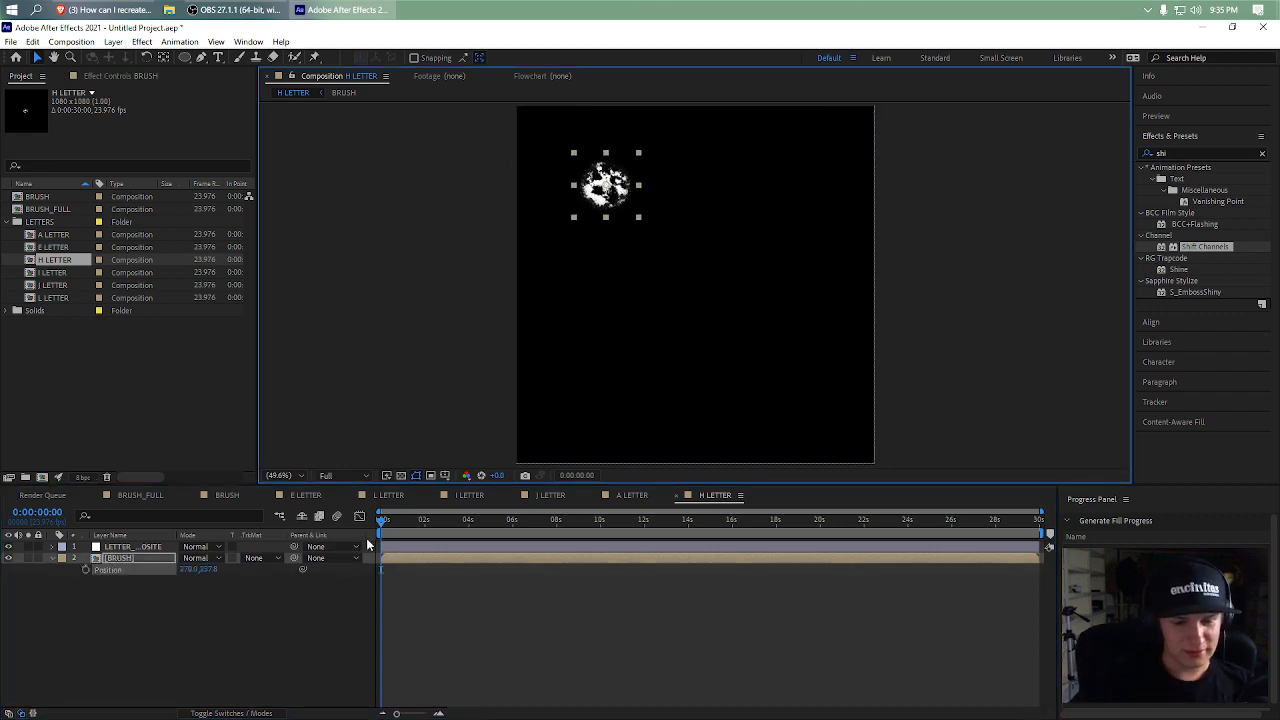
pyautogui.click(438, 713)
pyautogui.click(438, 713)
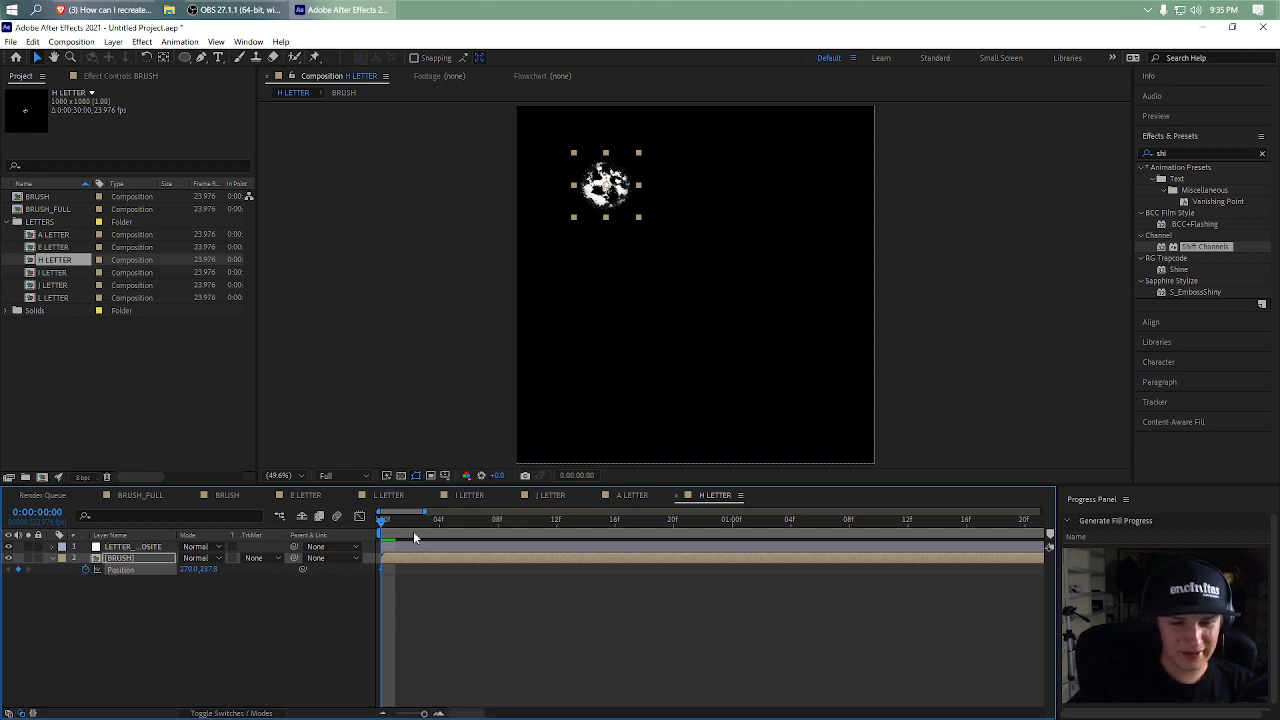
pyautogui.moveTo(440, 522); pyautogui.dragTo(469, 525)
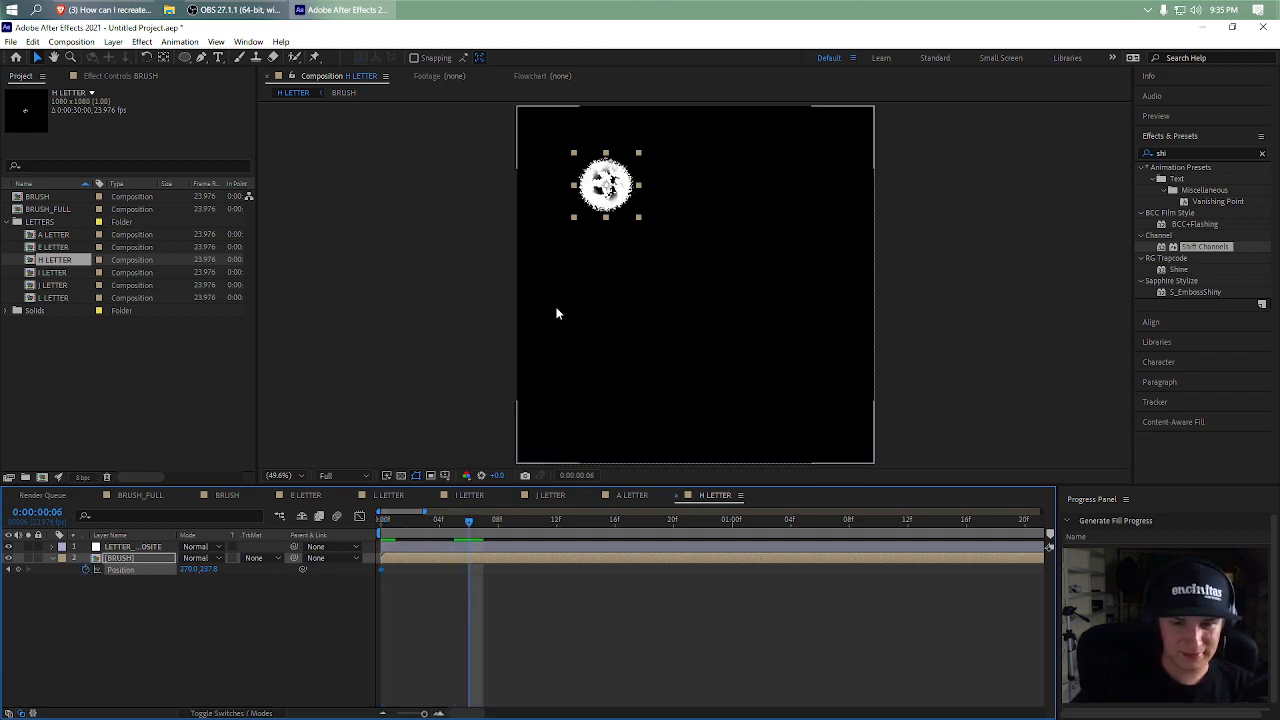
pyautogui.moveTo(619, 199); pyautogui.dragTo(628, 414)
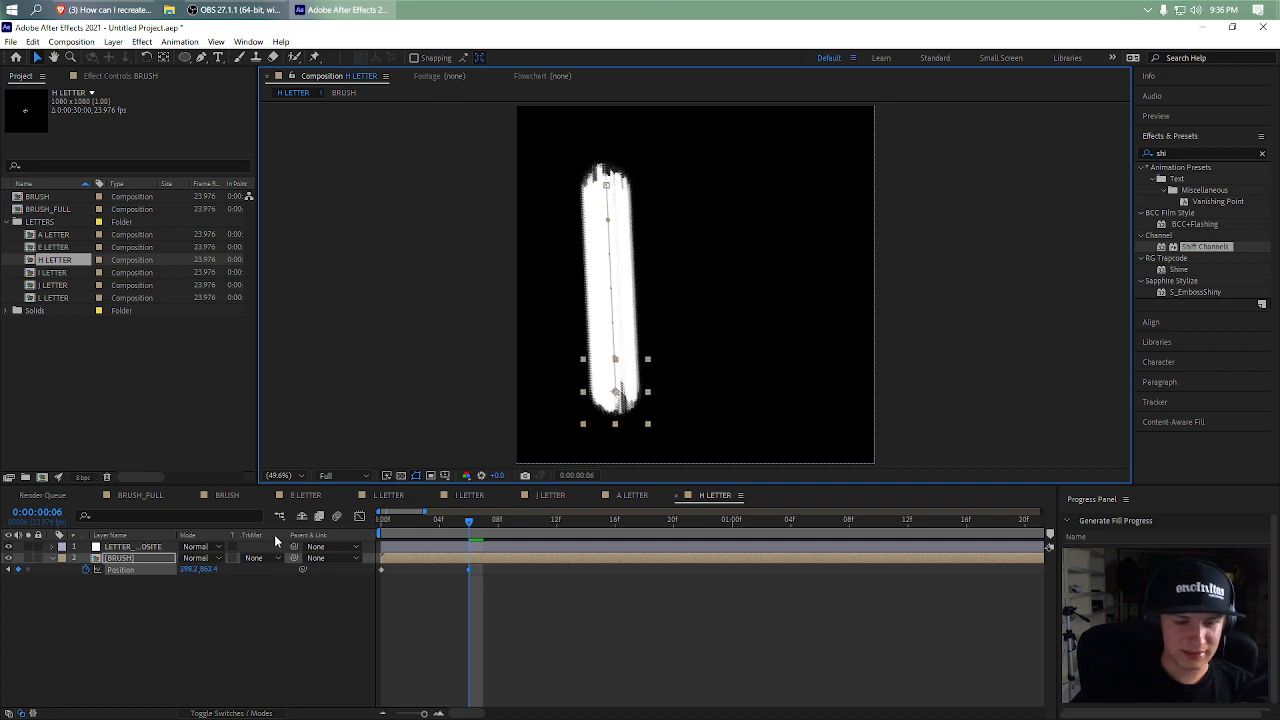
# - Set the Echo Time to -0.001 seconds on the H LETTER's LETTER_COMPOSITE layer and check the stroke
pyautogui.click(122, 549)
pyautogui.click(173, 78)
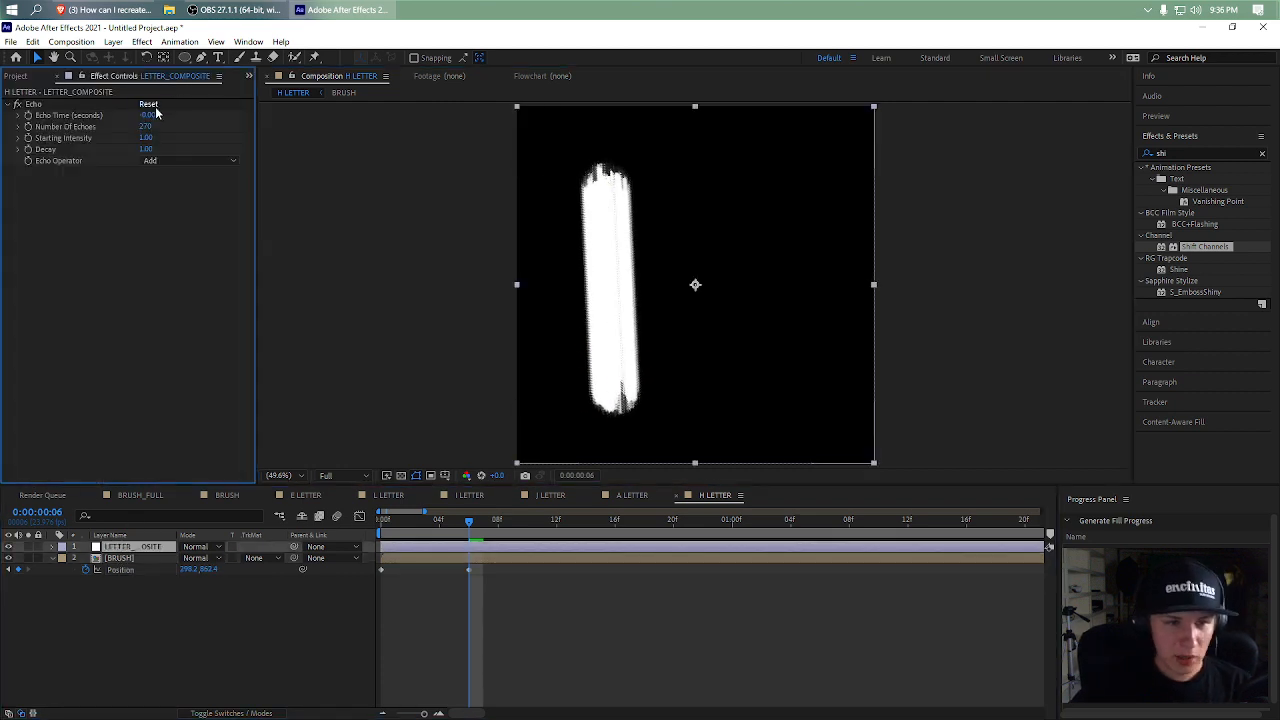
pyautogui.click(151, 116)
pyautogui.write('-0.001')
pyautogui.press('Return')
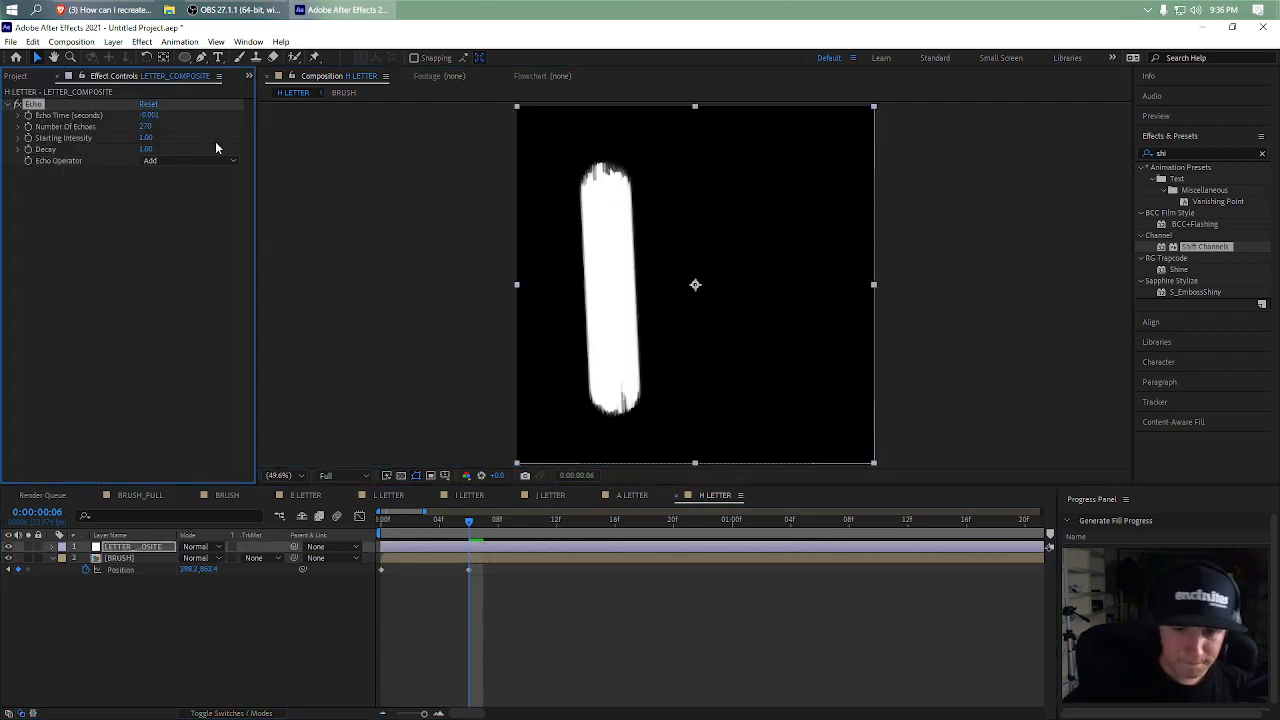
pyautogui.moveTo(141, 130)
pyautogui.mouseDown()
pyautogui.moveTo(125, 131)
pyautogui.moveTo(143, 133)
pyautogui.mouseUp()
pyautogui.moveTo(467, 524)
pyautogui.mouseDown()
pyautogui.moveTo(394, 535)
pyautogui.moveTo(418, 537)
pyautogui.moveTo(444, 611)
pyautogui.mouseUp()
# - Reshape the stem brush's position speed curve to start fast and ease out into frame 6, and check the motion
pyautogui.click(197, 572)
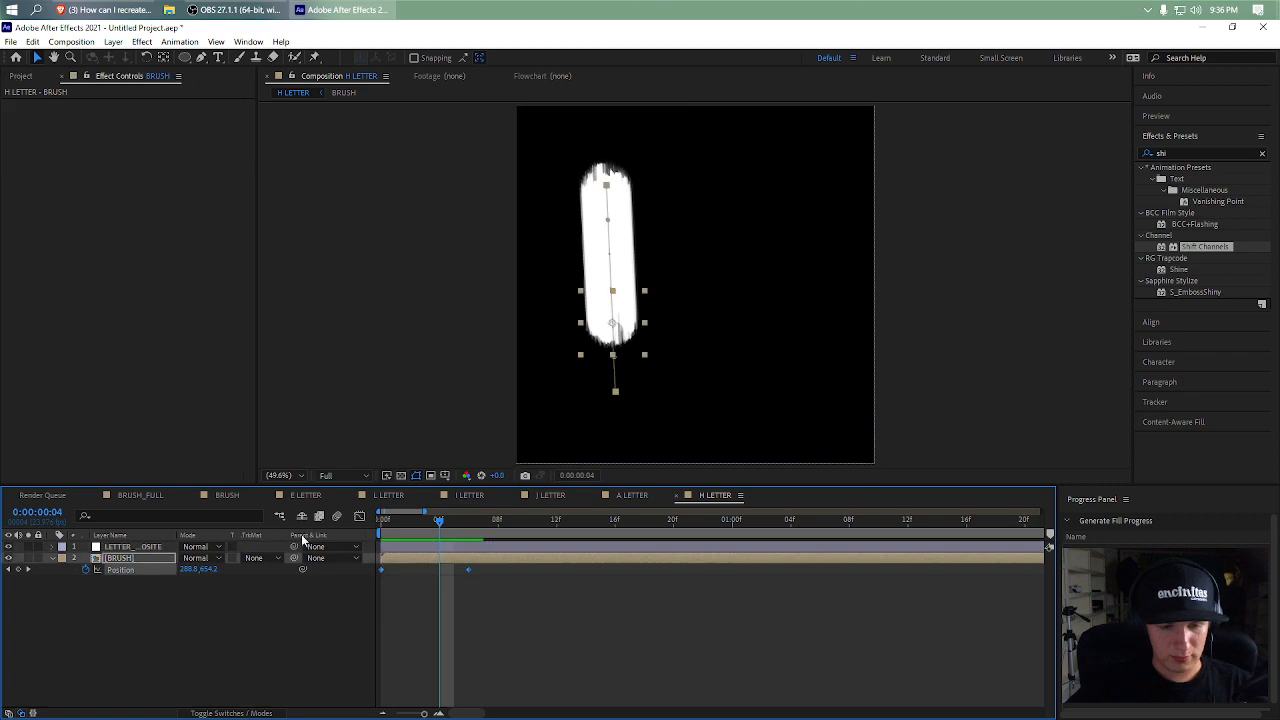
pyautogui.click(361, 518)
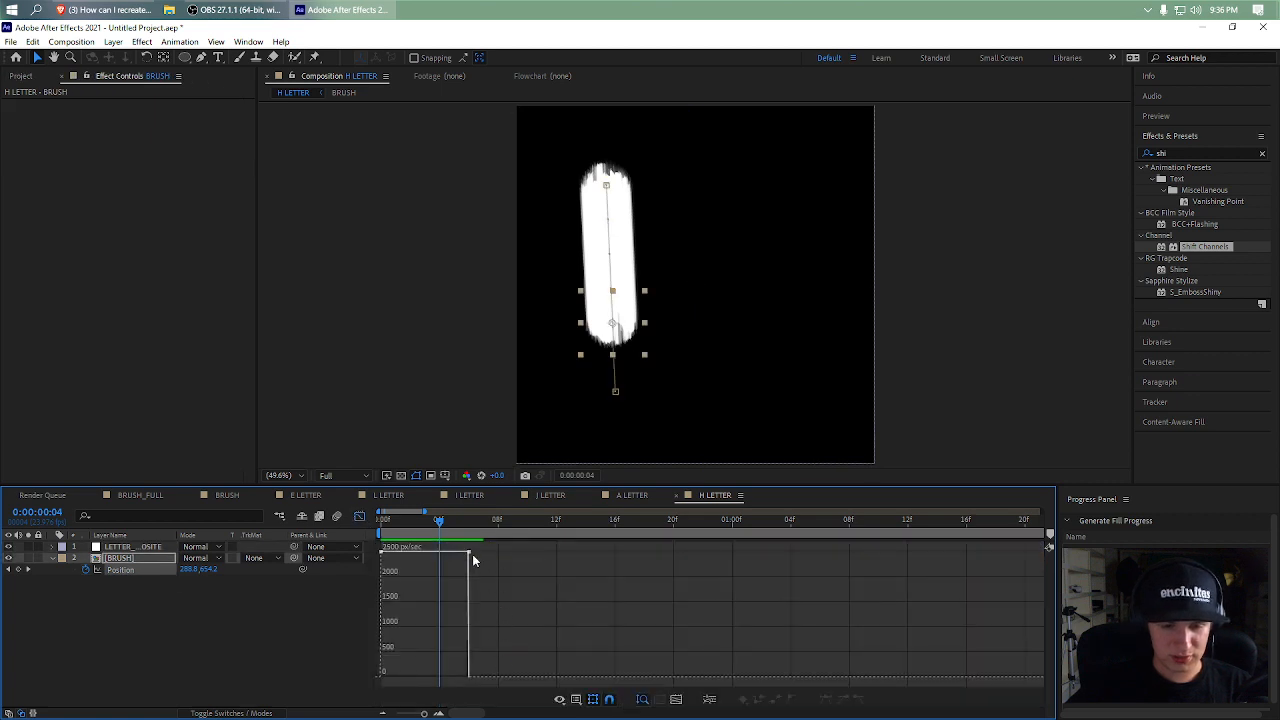
pyautogui.moveTo(466, 553)
pyautogui.mouseDown()
pyautogui.moveTo(443, 591)
pyautogui.moveTo(424, 697)
pyautogui.moveTo(443, 687)
pyautogui.mouseUp()
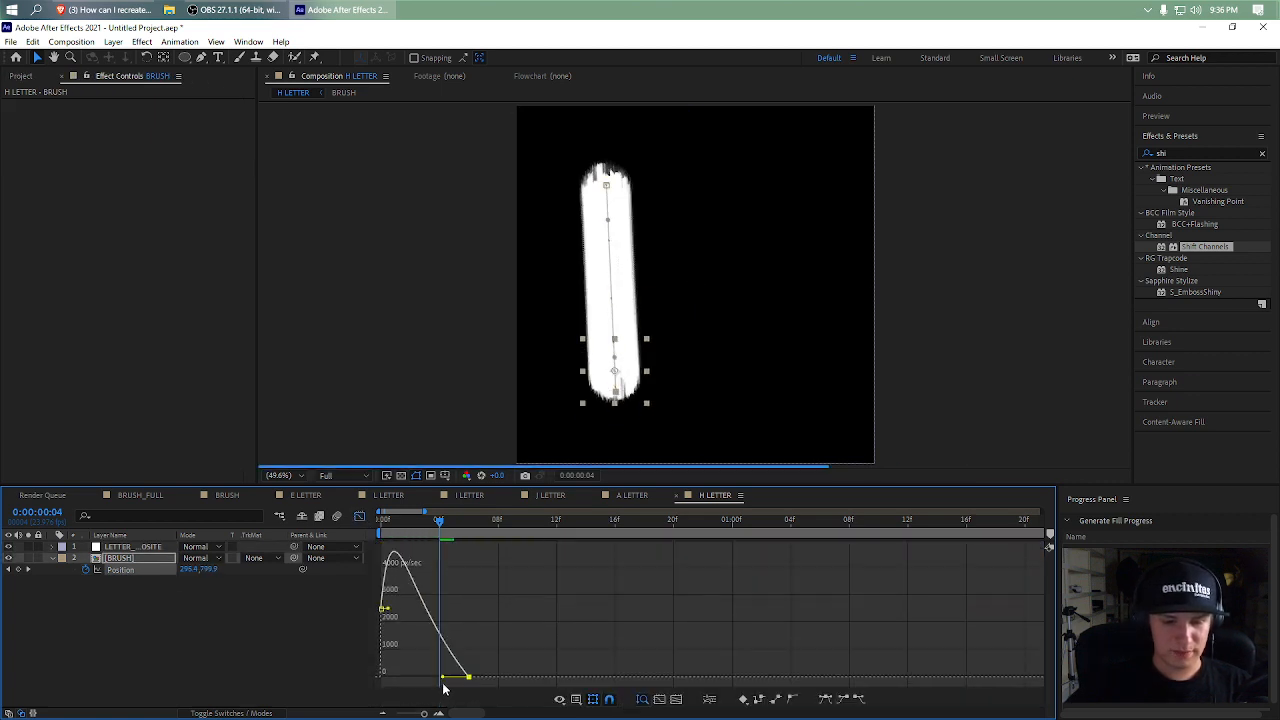
pyautogui.moveTo(438, 520)
pyautogui.mouseDown()
pyautogui.moveTo(378, 522)
pyautogui.moveTo(612, 530)
pyautogui.mouseUp()
pyautogui.press('space')
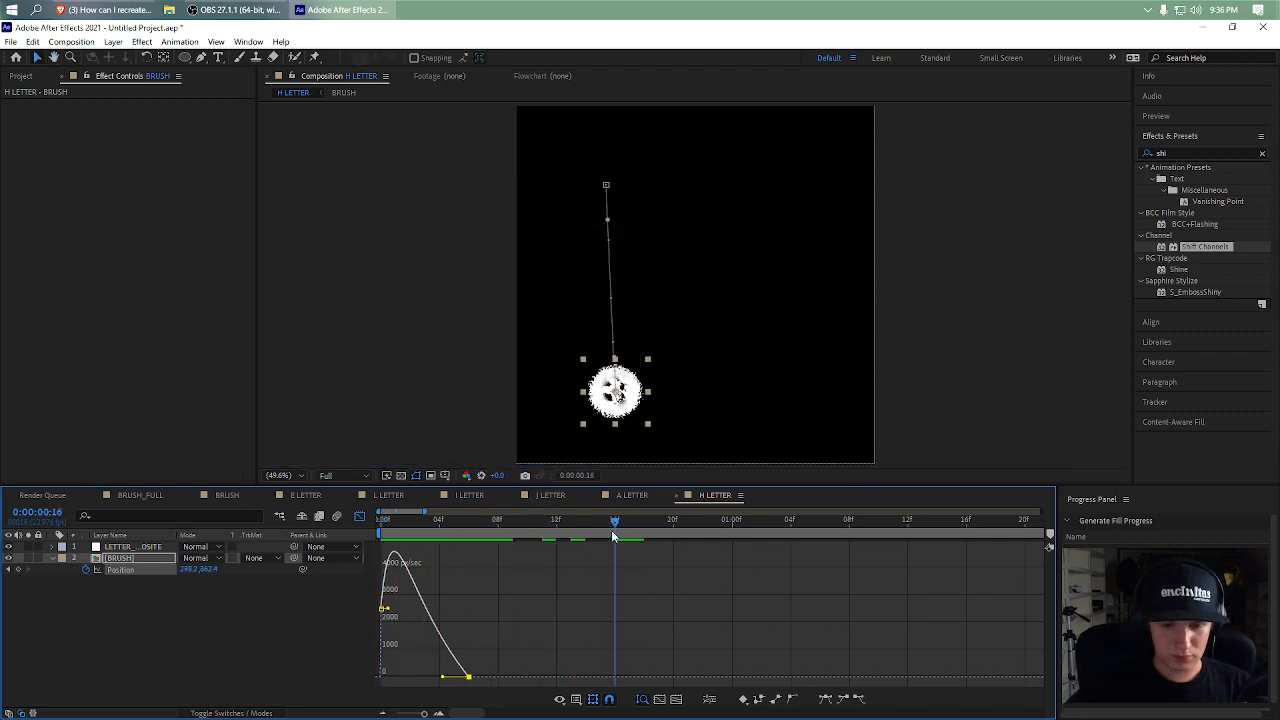
# - Raise the Echo effect's Number of Echoes to 706 on the H LETTER's LETTER_COMPOSITE layer
pyautogui.click(132, 547)
pyautogui.moveTo(144, 117); pyautogui.dragTo(274, 138)
pyautogui.hotkey('ctrl', 'z')
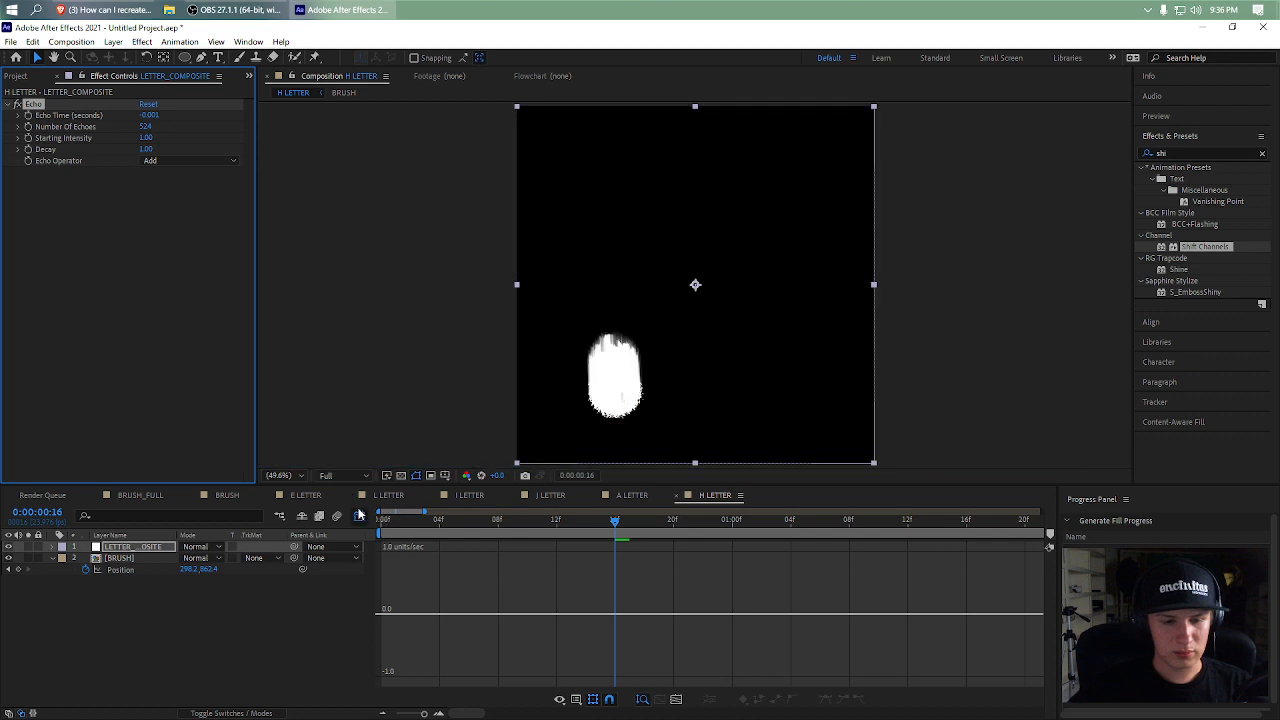
pyautogui.click(359, 515)
pyautogui.moveTo(147, 127); pyautogui.dragTo(455, 128)
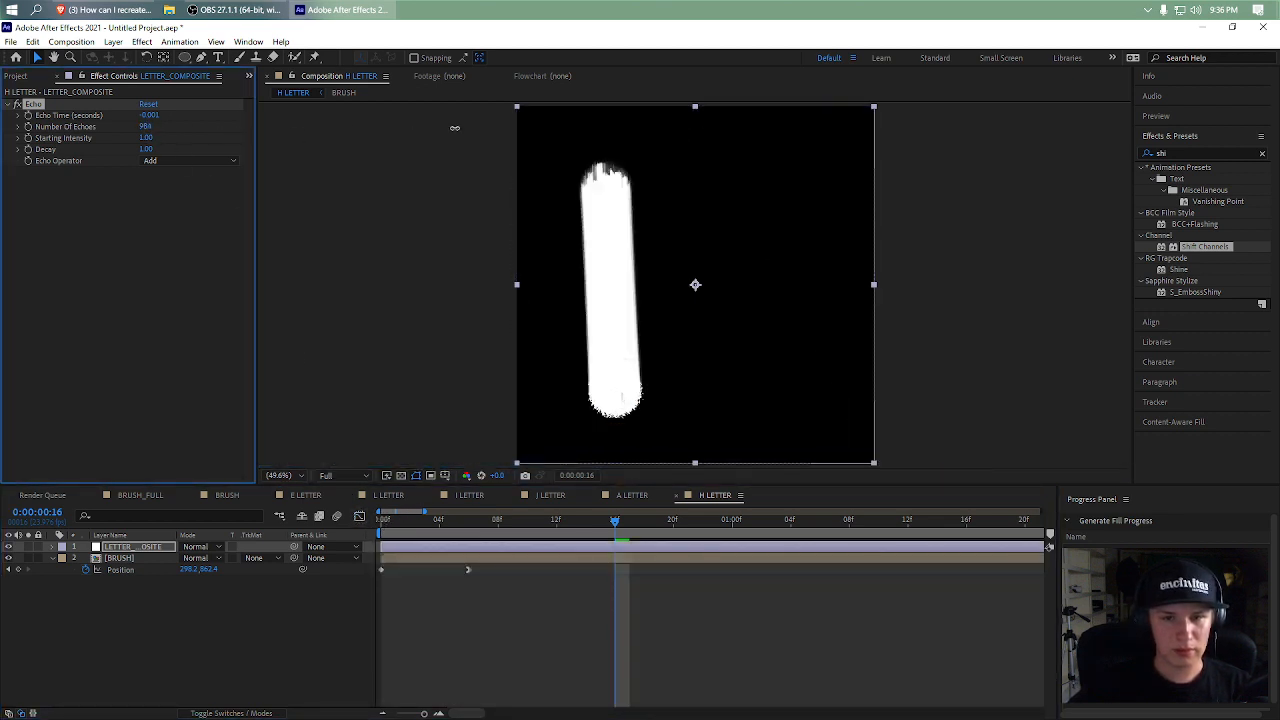
pyautogui.rightClick(423, 130)
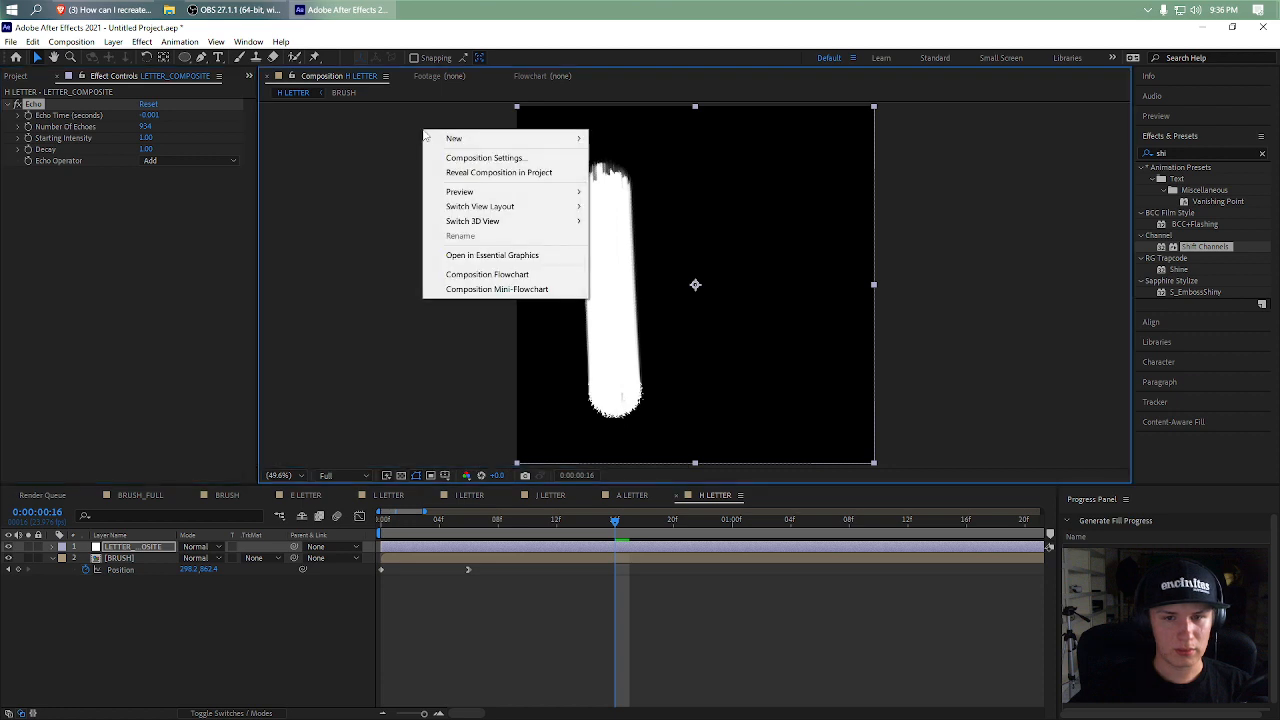
pyautogui.click(141, 131)
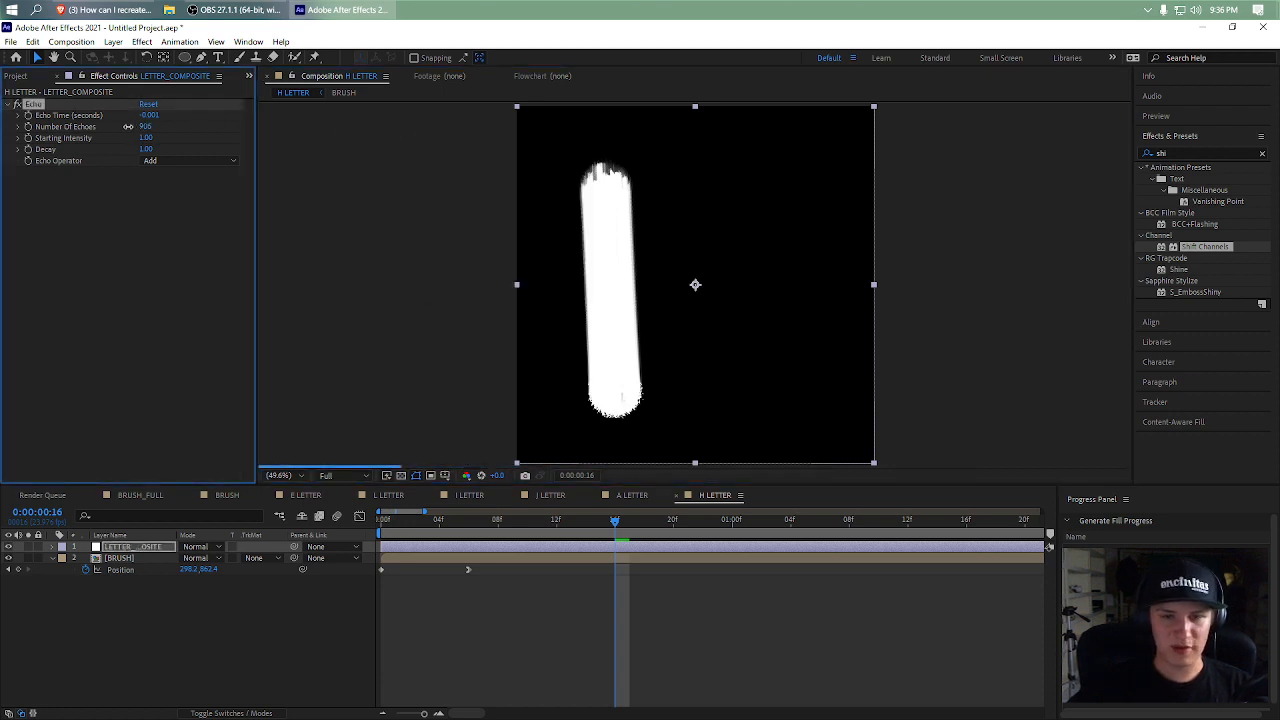
pyautogui.moveTo(128, 126)
pyautogui.mouseDown()
pyautogui.moveTo(20, 130)
pyautogui.moveTo(128, 130)
pyautogui.mouseUp()
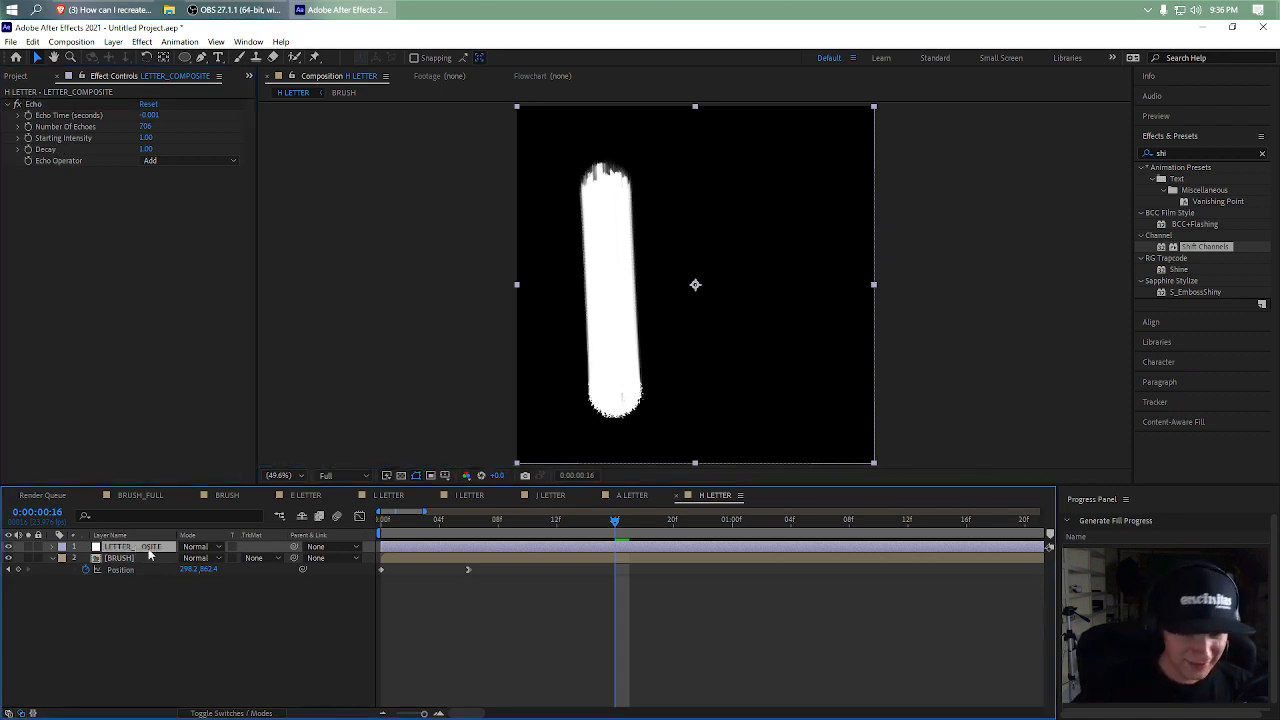
# - Keyframe the stem brush's opacity at 32% on frame 0, 100% on frame 2 and 0% on frame 6
pyautogui.click(491, 652)
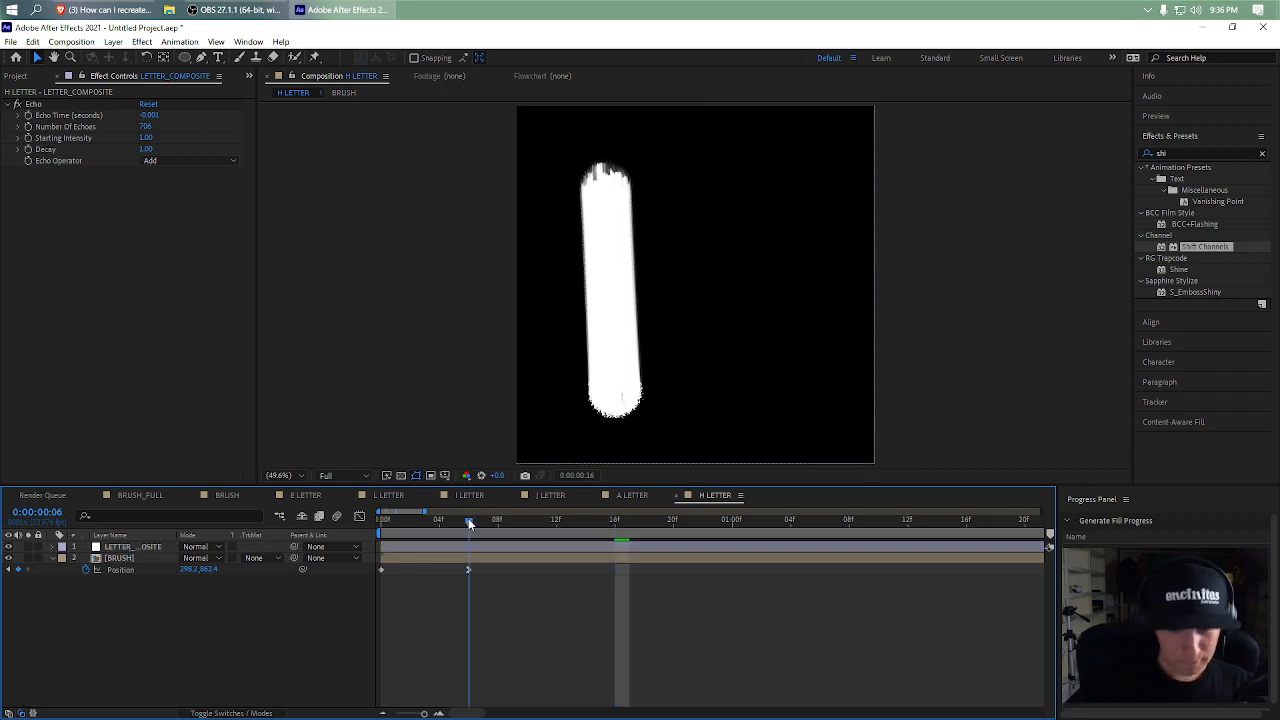
pyautogui.moveTo(468, 518)
pyautogui.mouseDown()
pyautogui.moveTo(433, 532)
pyautogui.moveTo(482, 536)
pyautogui.moveTo(462, 545)
pyautogui.moveTo(479, 546)
pyautogui.moveTo(120, 571)
pyautogui.mouseUp()
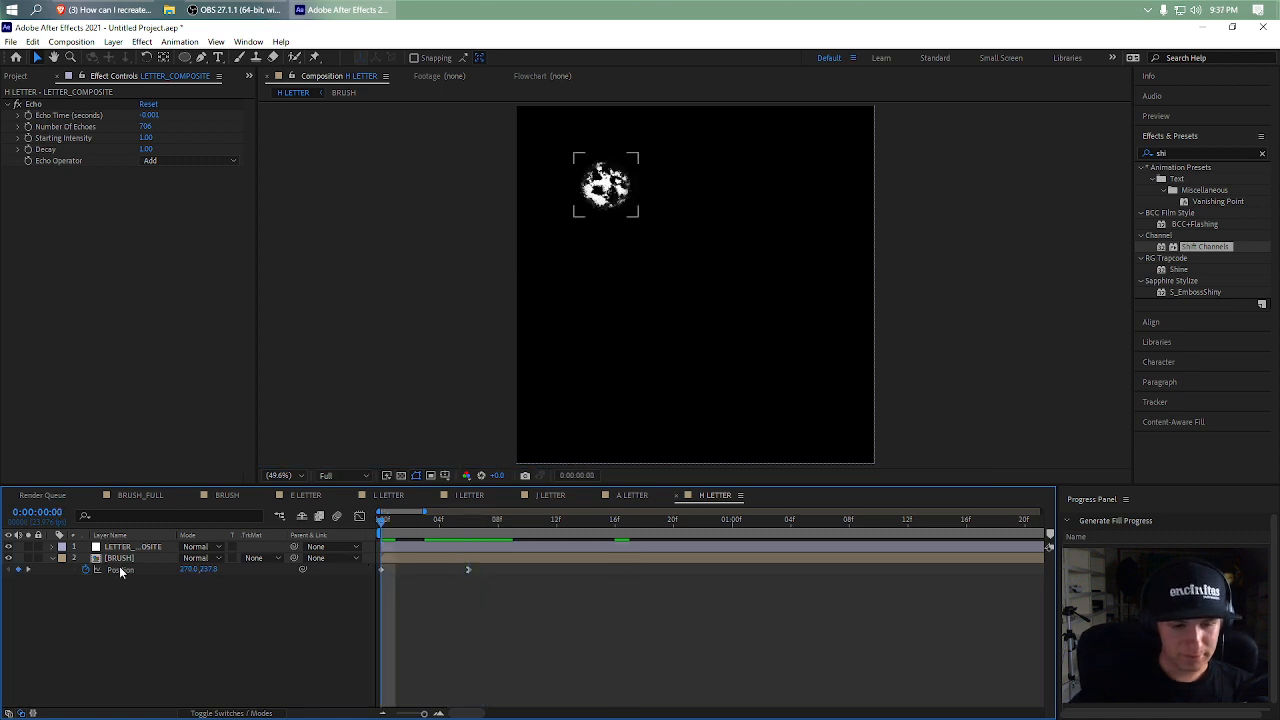
pyautogui.click(58, 560)
pyautogui.click(51, 558)
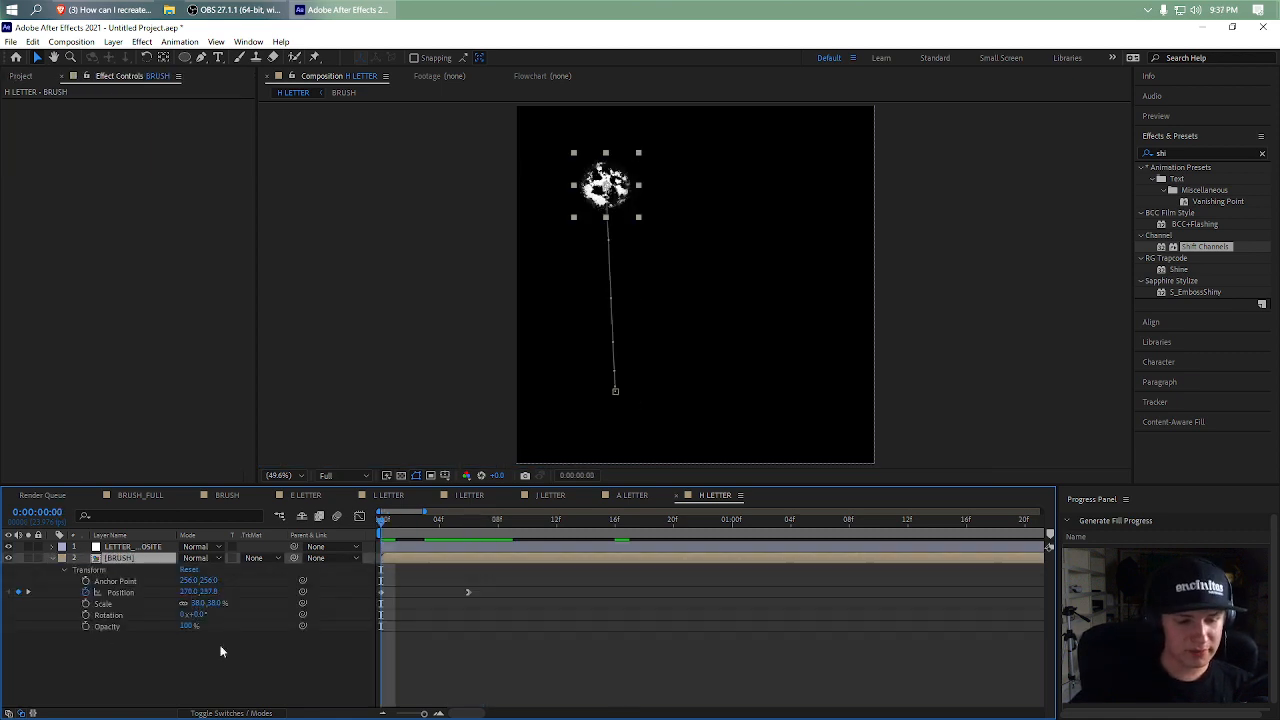
pyautogui.moveTo(187, 626); pyautogui.dragTo(162, 628)
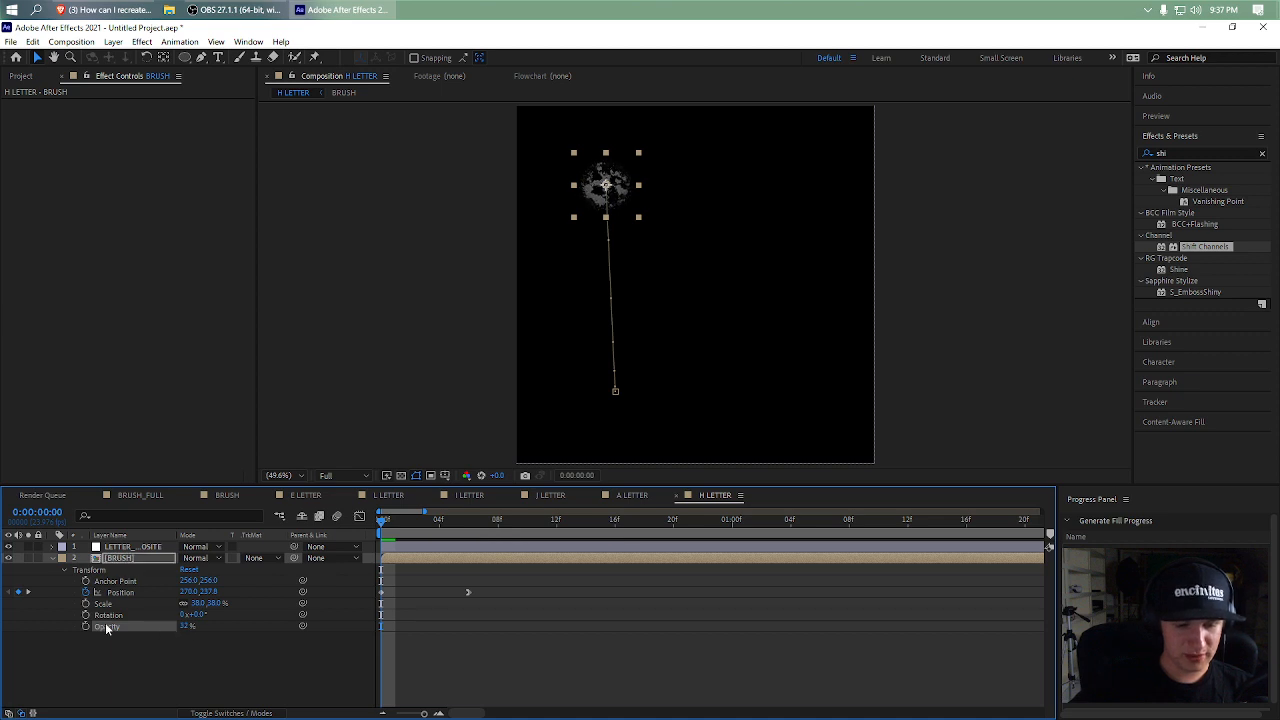
pyautogui.press('pagedown')
pyautogui.press('pagedown')
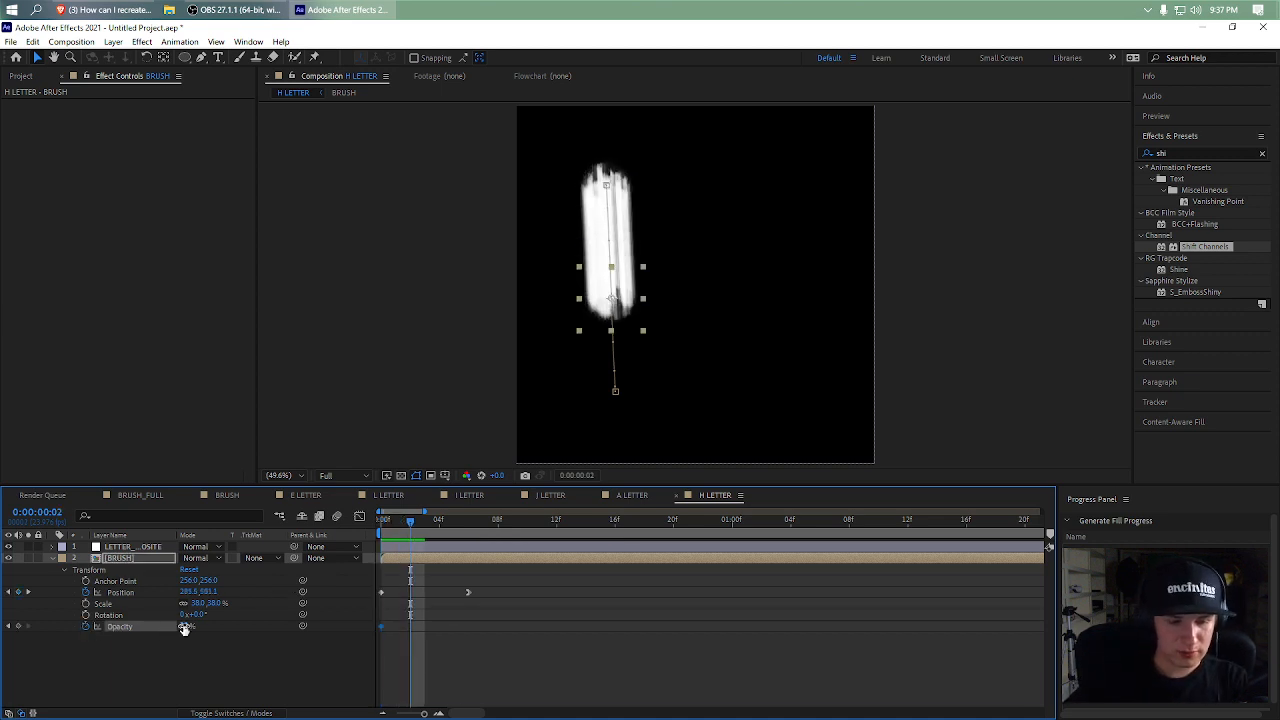
pyautogui.moveTo(185, 626); pyautogui.dragTo(338, 634)
pyautogui.press('pagedown')
pyautogui.press('pagedown')
pyautogui.press('pagedown')
pyautogui.press('pagedown')
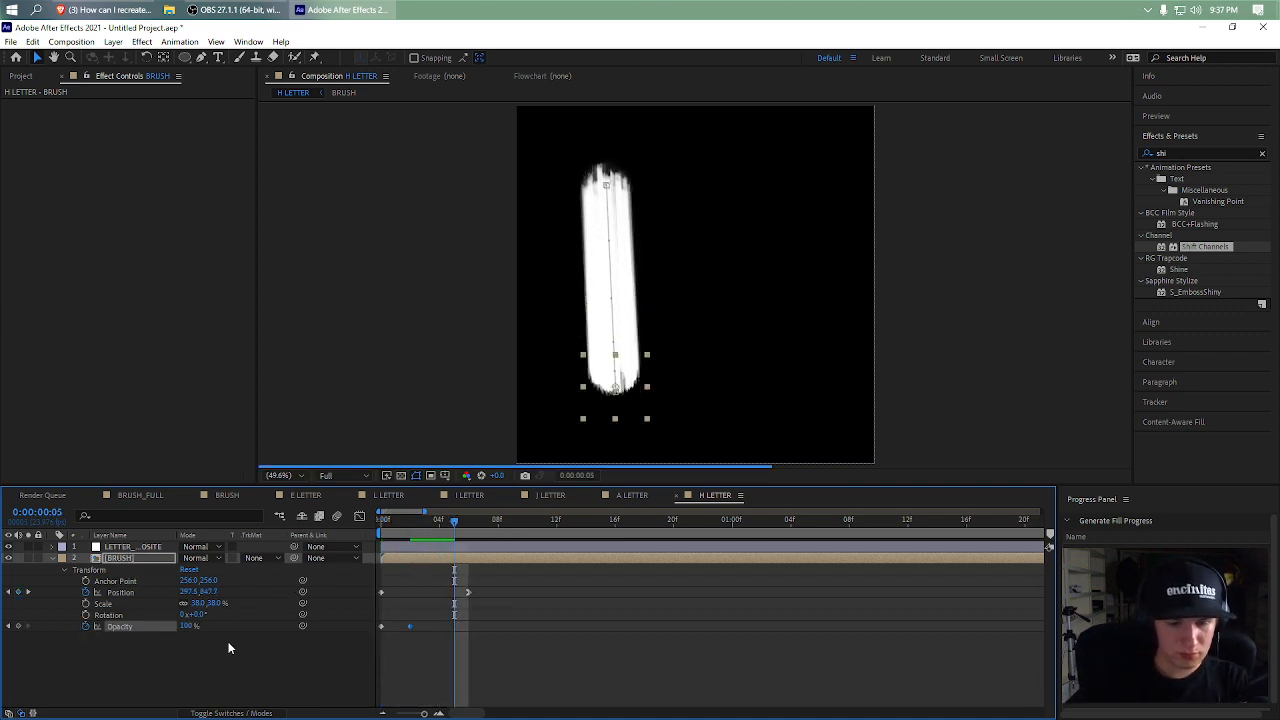
pyautogui.moveTo(148, 627); pyautogui.dragTo(94, 637)
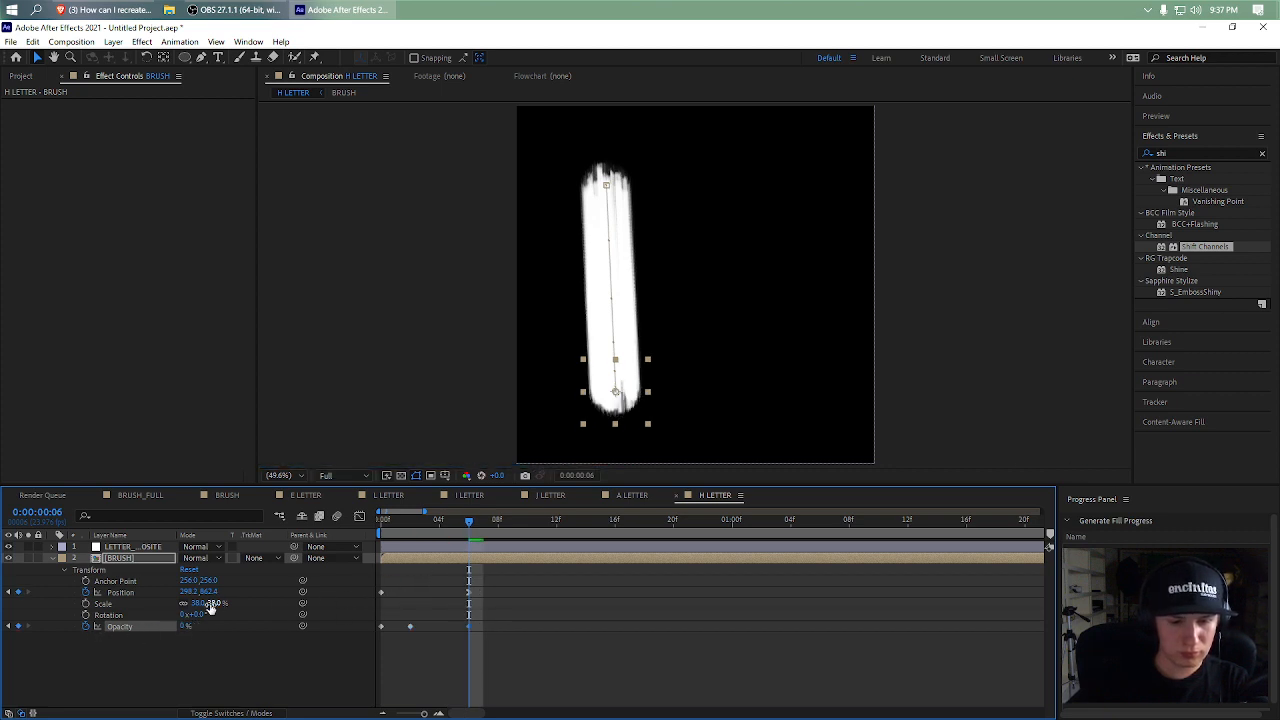
# - Keyframe the stem brush's rotation from 0° at frame 0 to a clockwise turn at frame 6
pyautogui.press('Home')
pyautogui.click(86, 614)
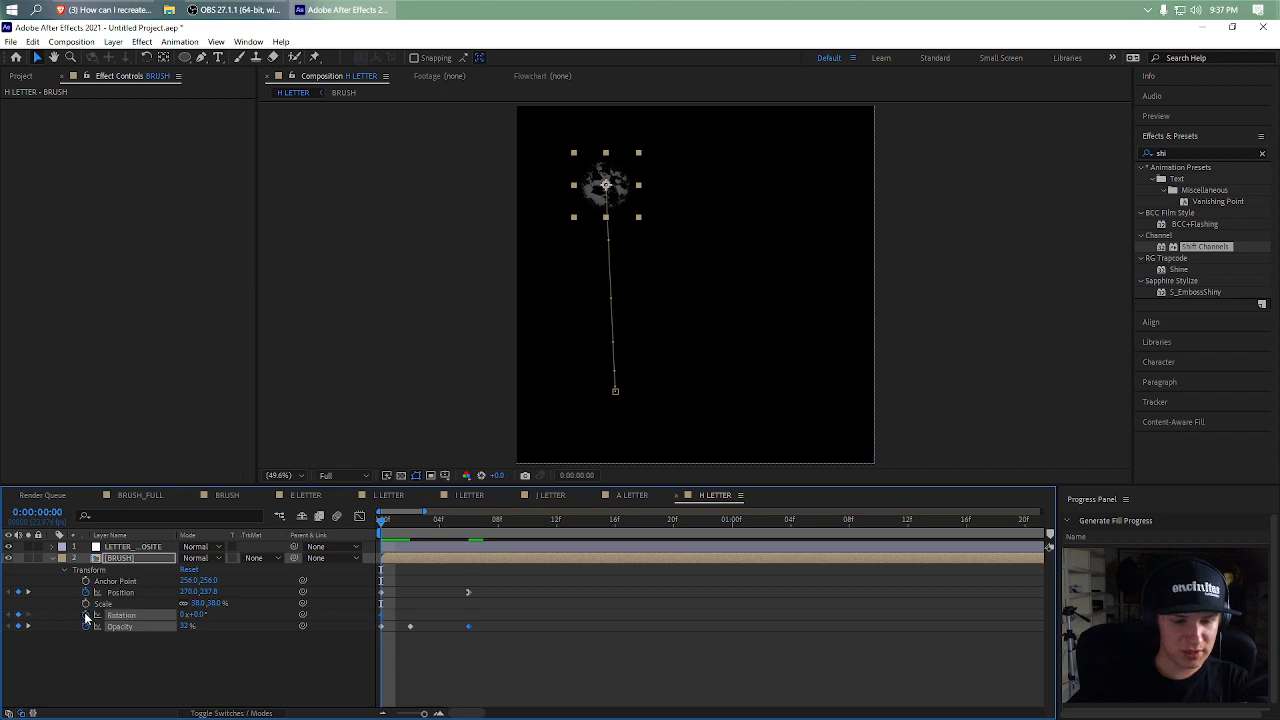
pyautogui.press('pagedown')
pyautogui.press('pagedown')
pyautogui.moveTo(200, 617); pyautogui.dragTo(260, 617)
pyautogui.moveTo(408, 621); pyautogui.dragTo(468, 620)
pyautogui.click(424, 524)
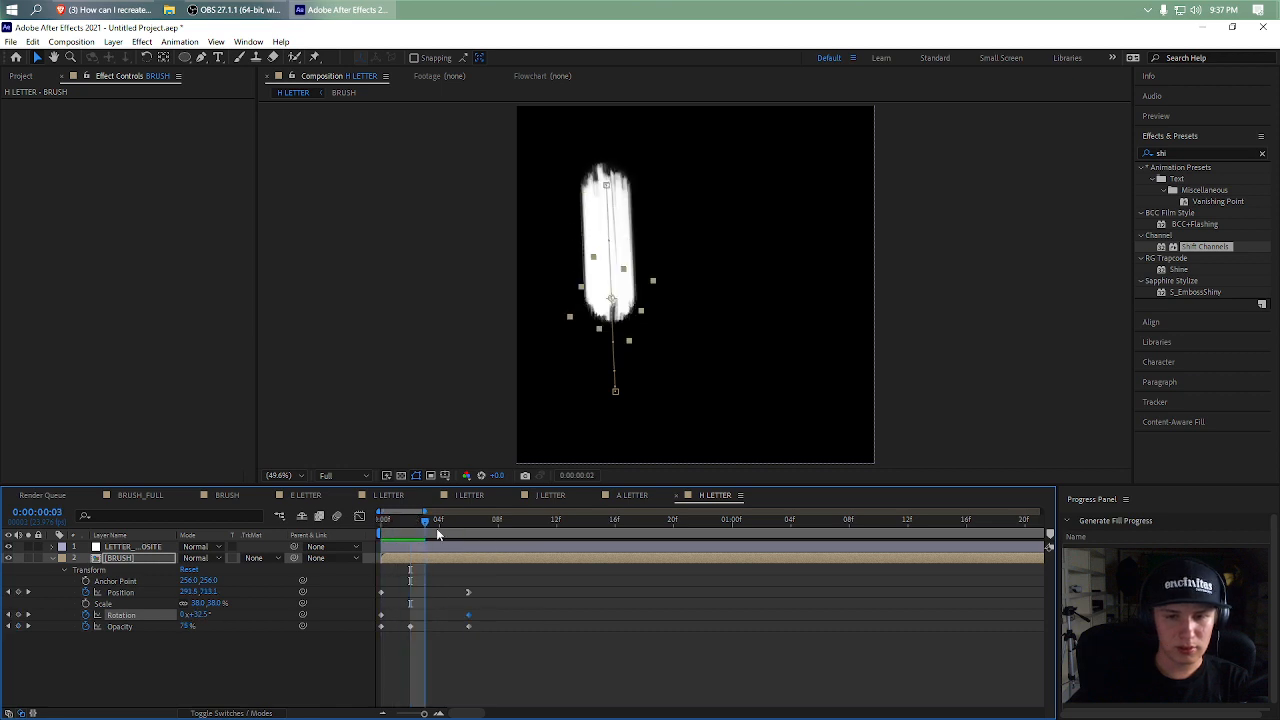
pyautogui.moveTo(437, 535)
pyautogui.mouseDown()
pyautogui.moveTo(470, 537)
pyautogui.moveTo(382, 537)
pyautogui.mouseUp()
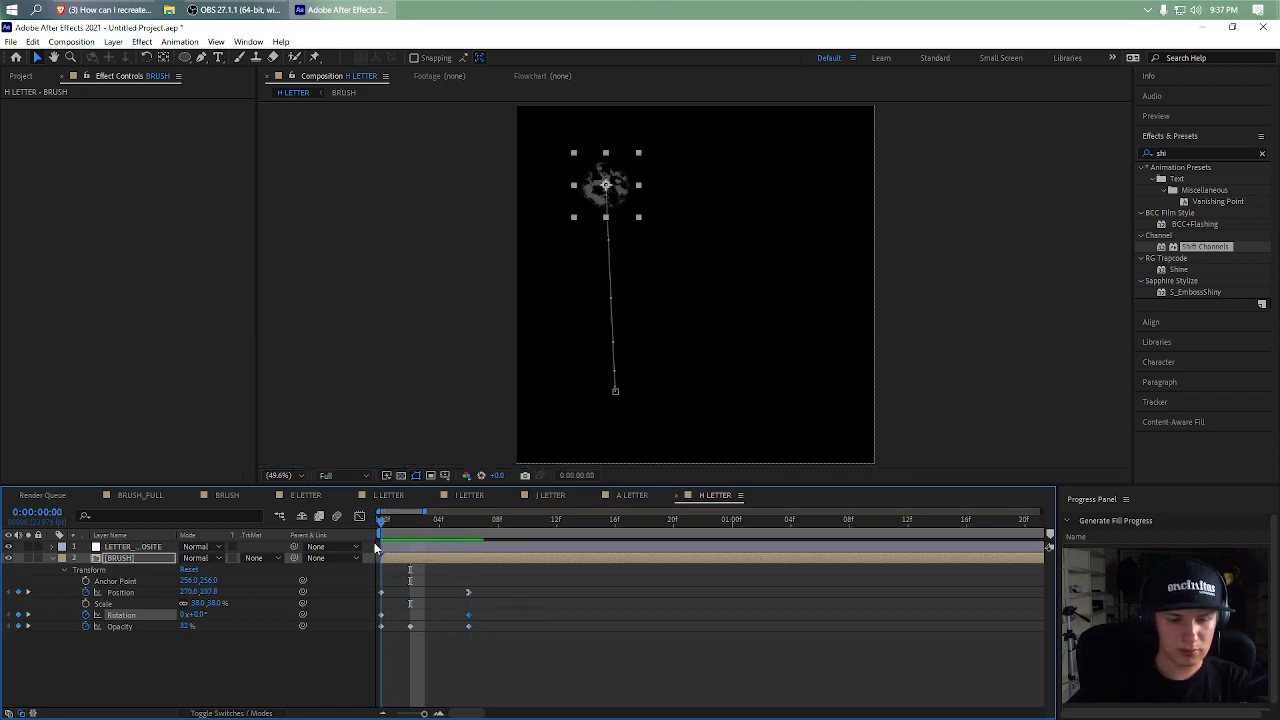
# - Keyframe the stem brush's scale from a smaller size at frame 0 to a larger size at frame 6, and preview it
pyautogui.click(85, 604)
pyautogui.press('space')
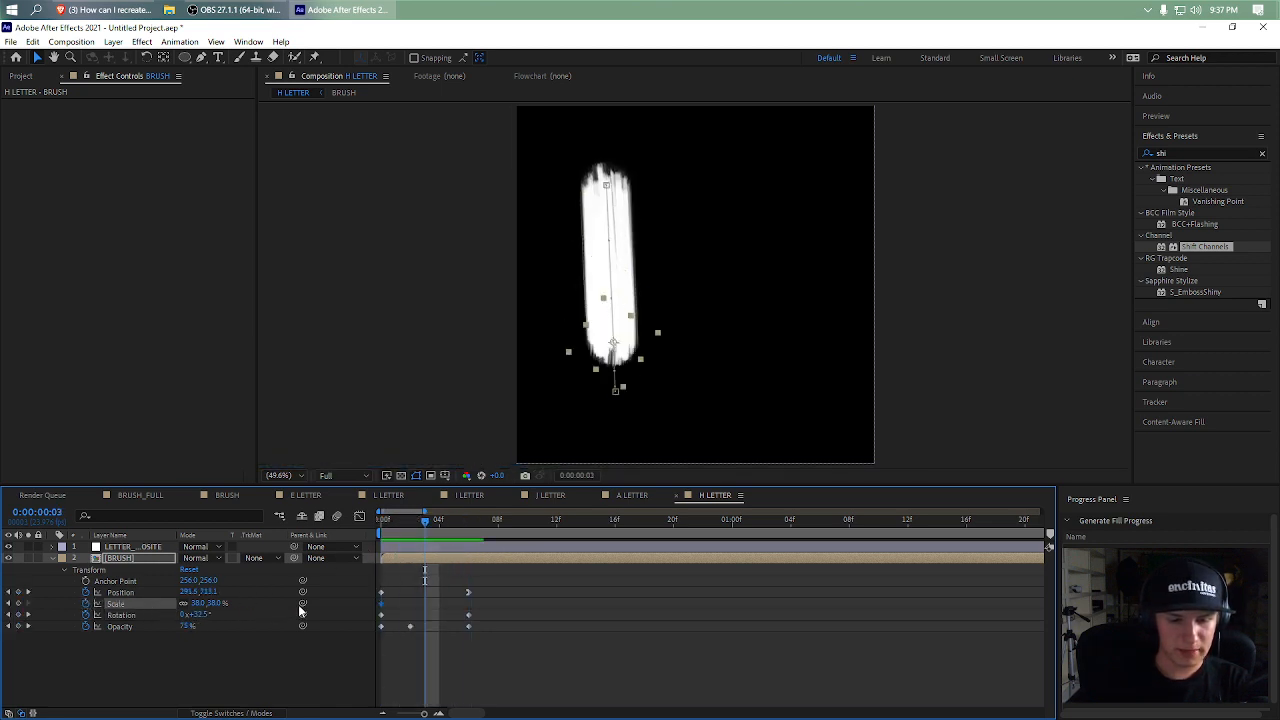
pyautogui.moveTo(212, 602); pyautogui.dragTo(203, 603)
pyautogui.click(9, 605)
pyautogui.moveTo(395, 520)
pyautogui.mouseDown()
pyautogui.moveTo(465, 520)
pyautogui.moveTo(381, 519)
pyautogui.moveTo(440, 523)
pyautogui.mouseUp()
pyautogui.press('space')
# - Duplicate the stem brush to start at frame 4, and restart its position keyframes from mid-stem at about 282, 516
pyautogui.hotkey('ctrl', 'd')
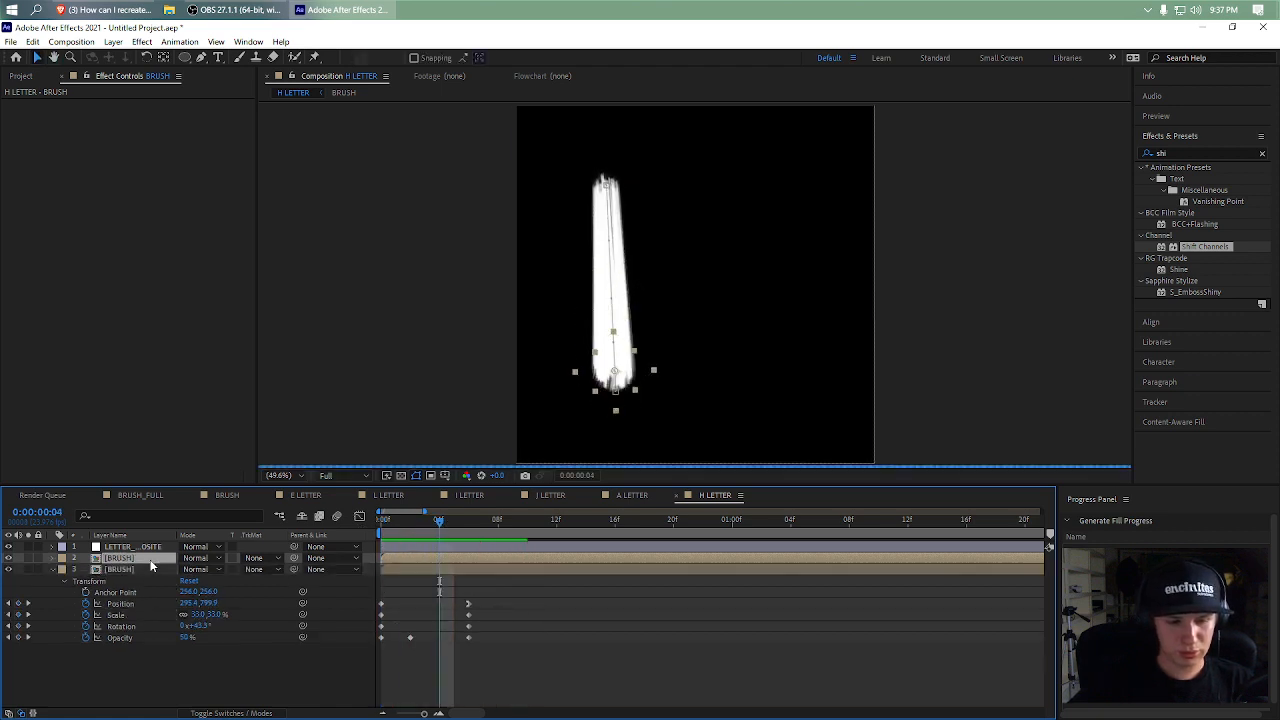
pyautogui.press('p')
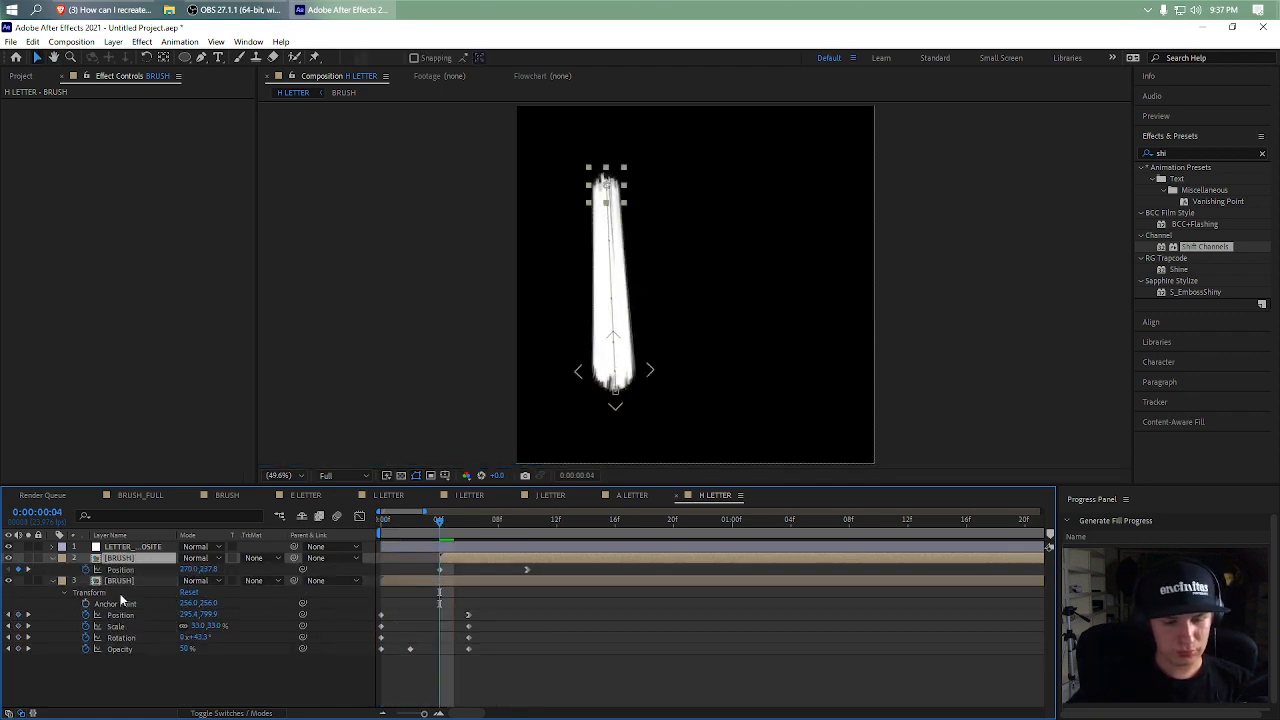
pyautogui.click(86, 569)
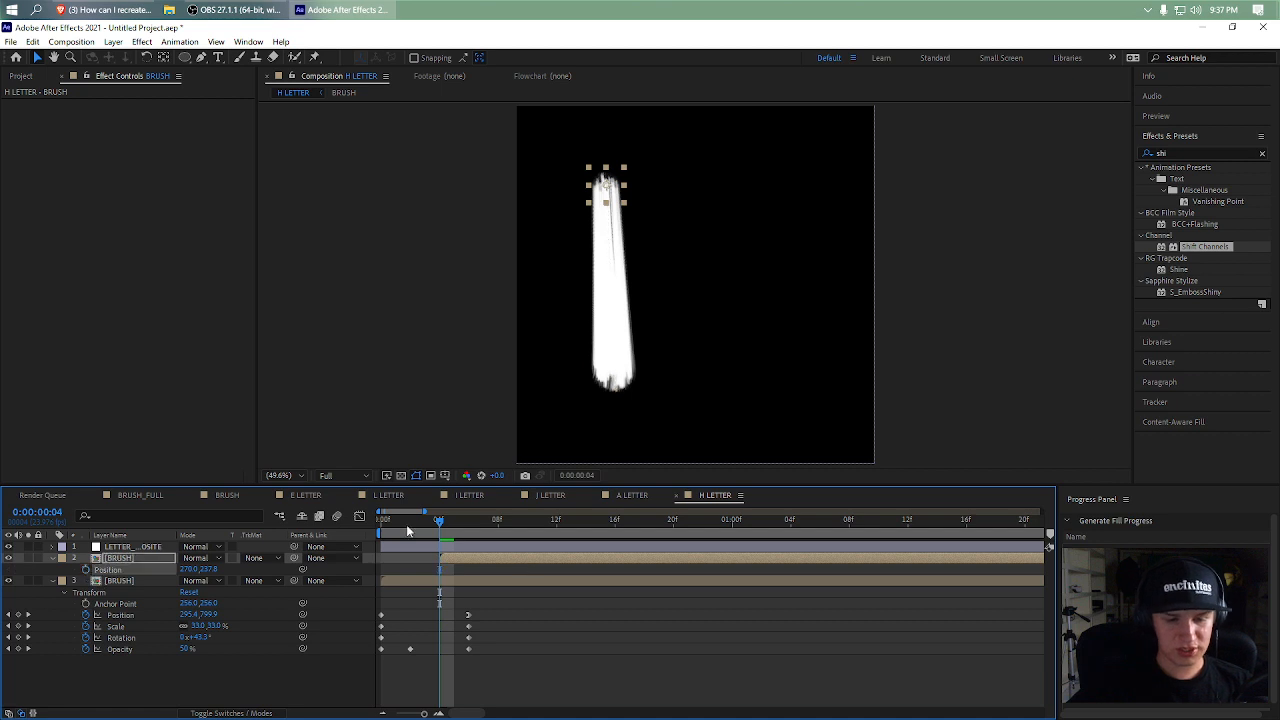
pyautogui.moveTo(615, 185)
pyautogui.mouseDown()
pyautogui.moveTo(620, 291)
pyautogui.moveTo(619, 266)
pyautogui.mouseUp()
pyautogui.click(86, 570)
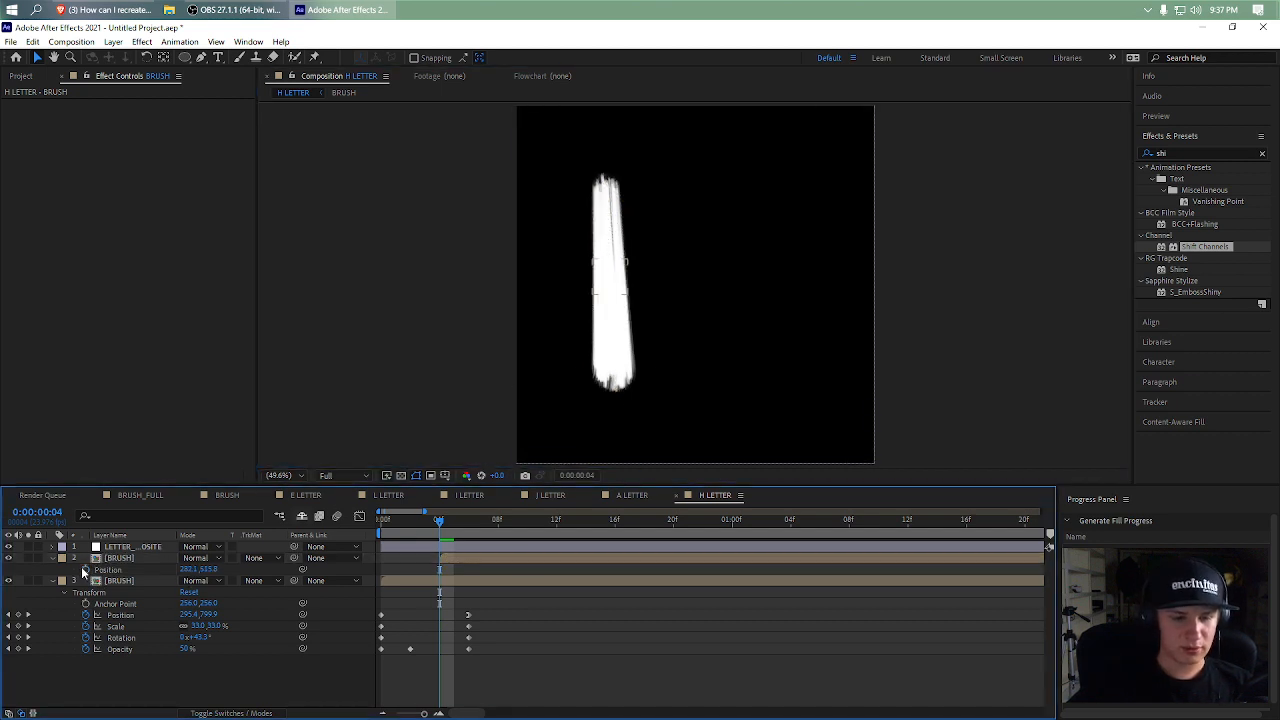
# - Keyframe the crossbar brush's position at frame 10 across from the stem, at about 637, 502, and check the stroke
pyautogui.moveTo(466, 530); pyautogui.dragTo(526, 529)
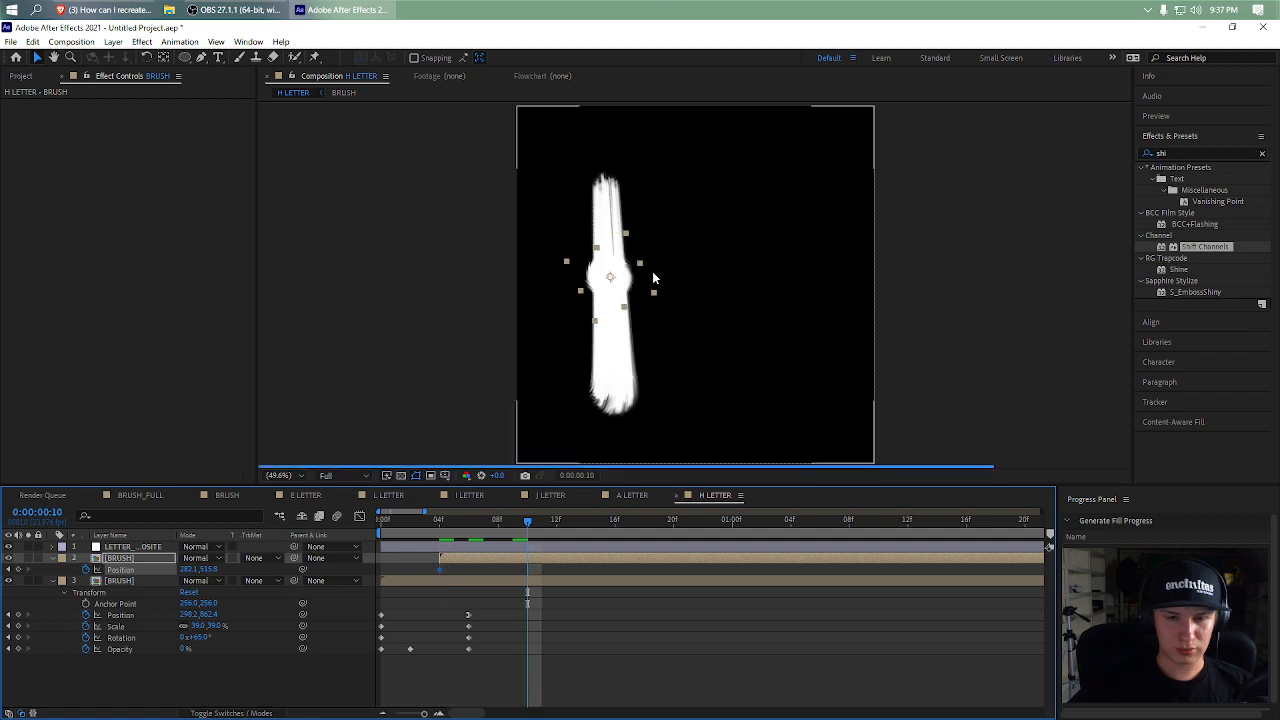
pyautogui.moveTo(628, 282); pyautogui.dragTo(748, 285)
pyautogui.click(570, 605)
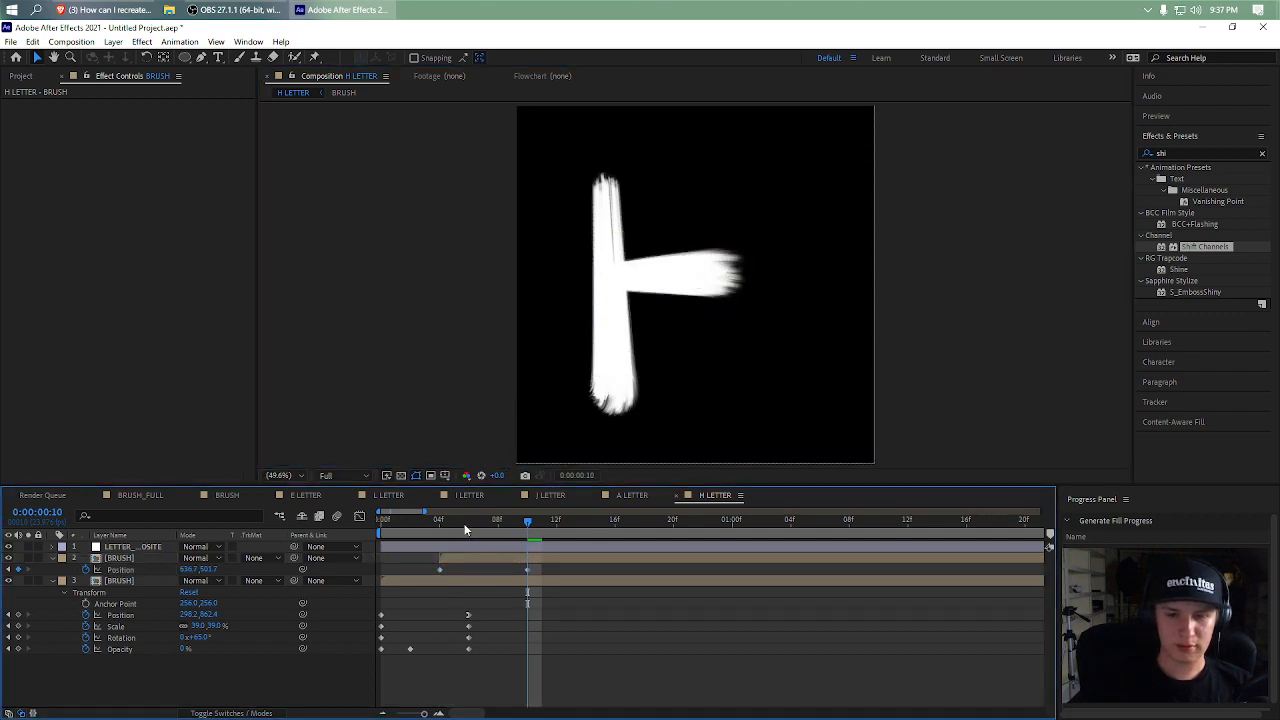
pyautogui.moveTo(465, 530)
pyautogui.mouseDown()
pyautogui.moveTo(585, 533)
pyautogui.moveTo(556, 530)
pyautogui.mouseUp()
# - Duplicate the crossbar brush to start at frame 9, and restart its position keyframes at the right stem's base, about 747, 882
pyautogui.click(512, 556)
pyautogui.click(515, 528)
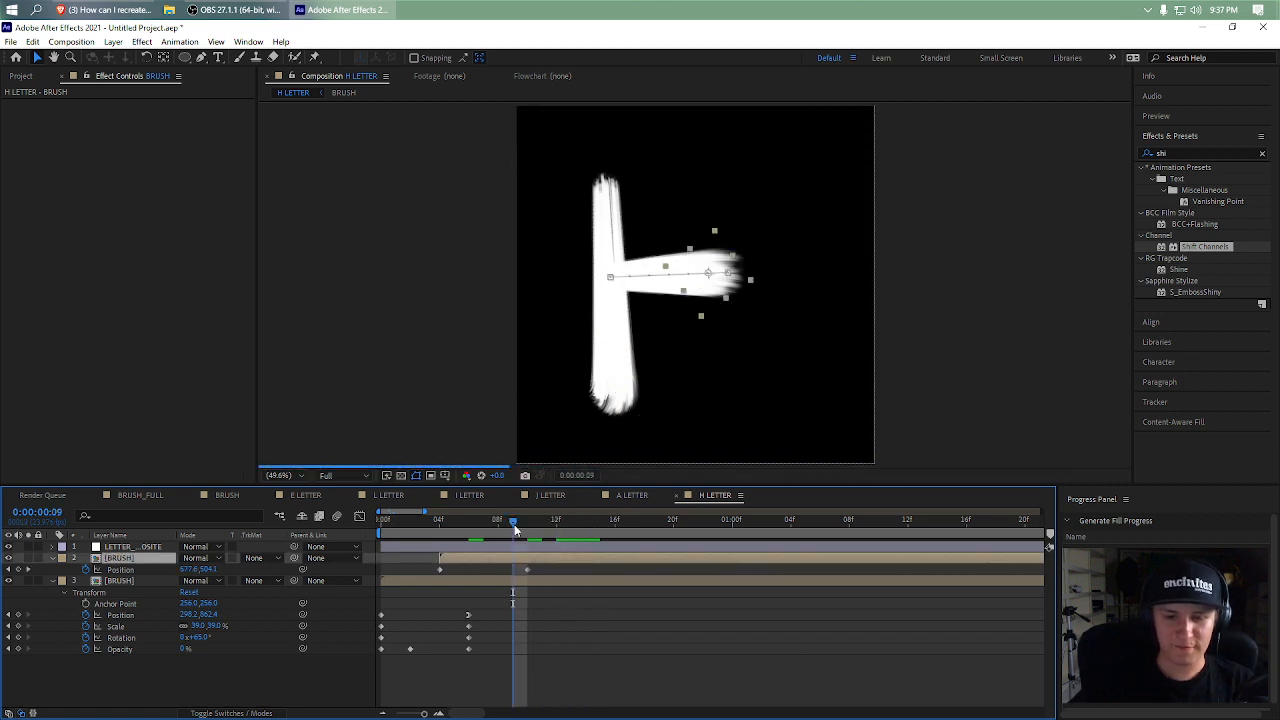
pyautogui.hotkey('ctrl', 'd')
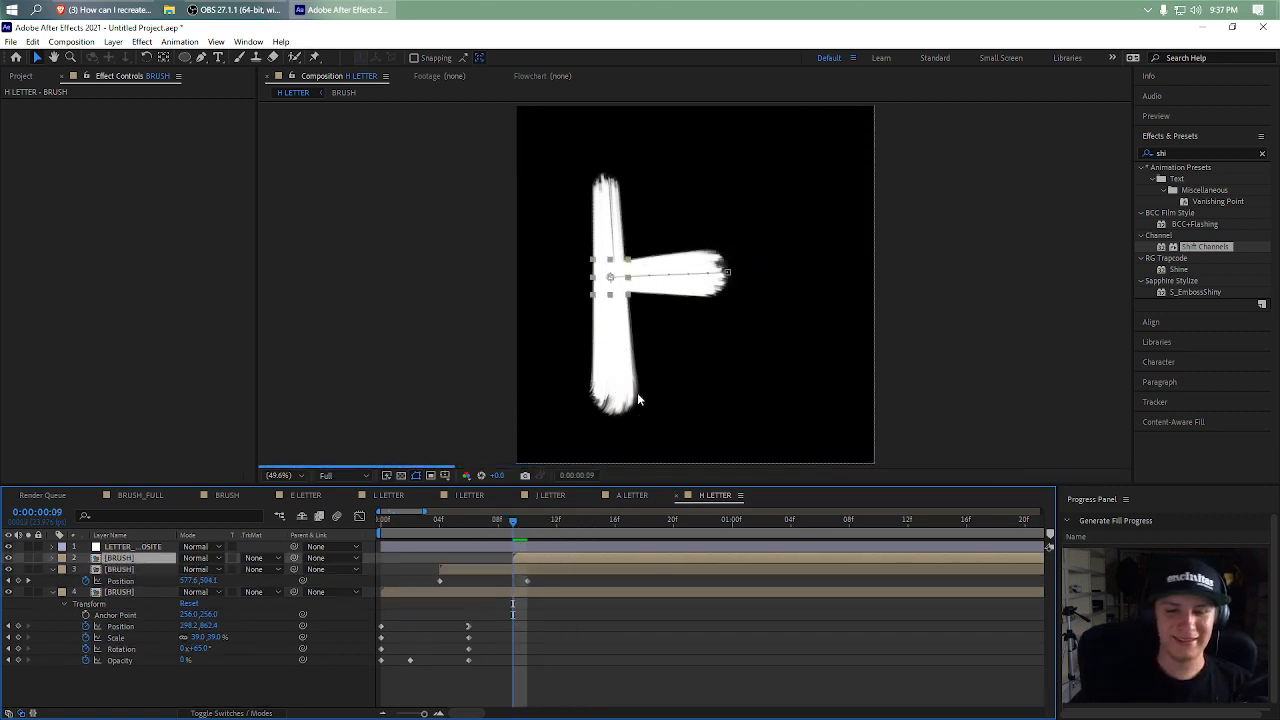
pyautogui.press('p')
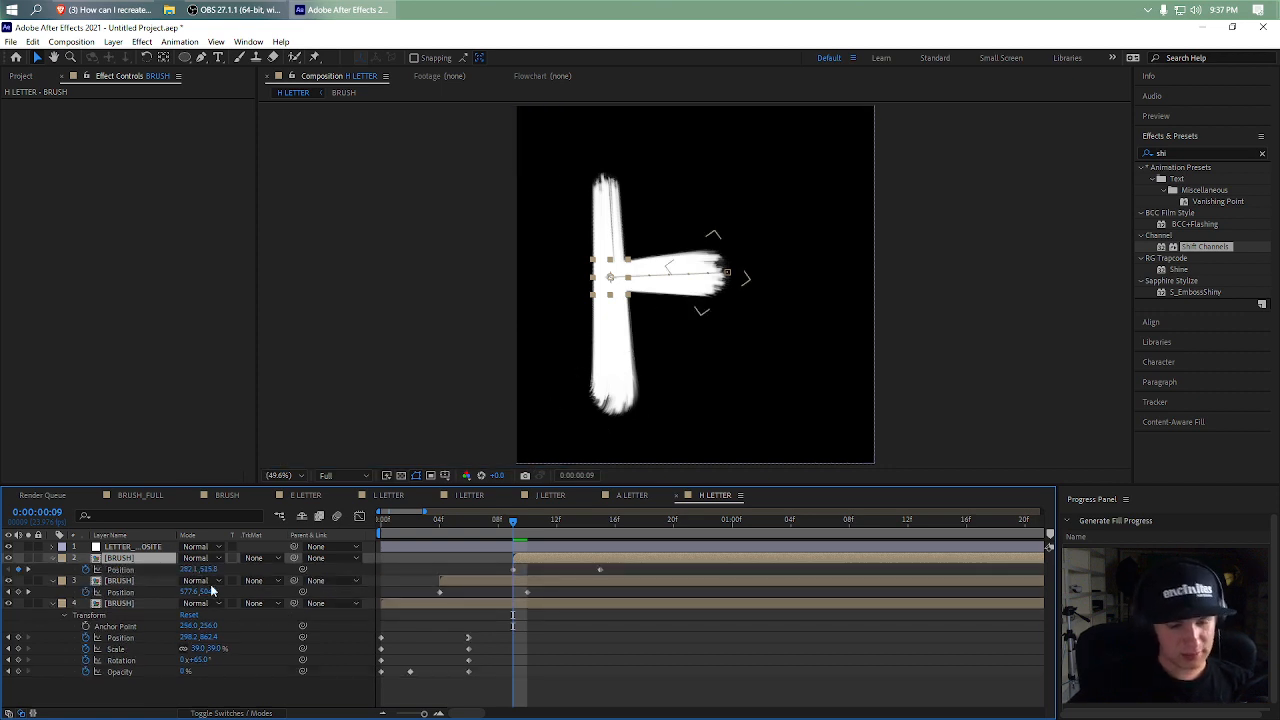
pyautogui.click(100, 570)
pyautogui.moveTo(608, 297)
pyautogui.mouseDown()
pyautogui.moveTo(736, 440)
pyautogui.moveTo(771, 409)
pyautogui.mouseUp()
pyautogui.click(86, 570)
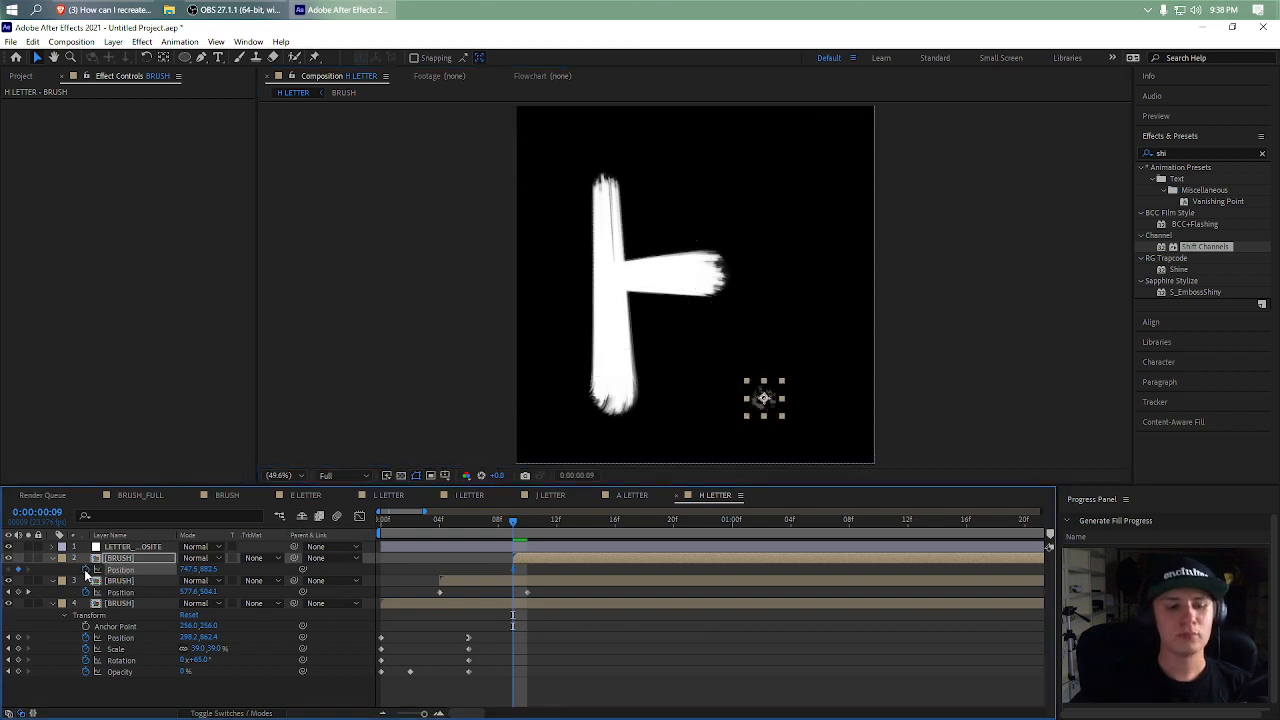
# - Keyframe the right stem brush's position at frame 15 straight above its start, at about 743, 248
pyautogui.click(616, 519)
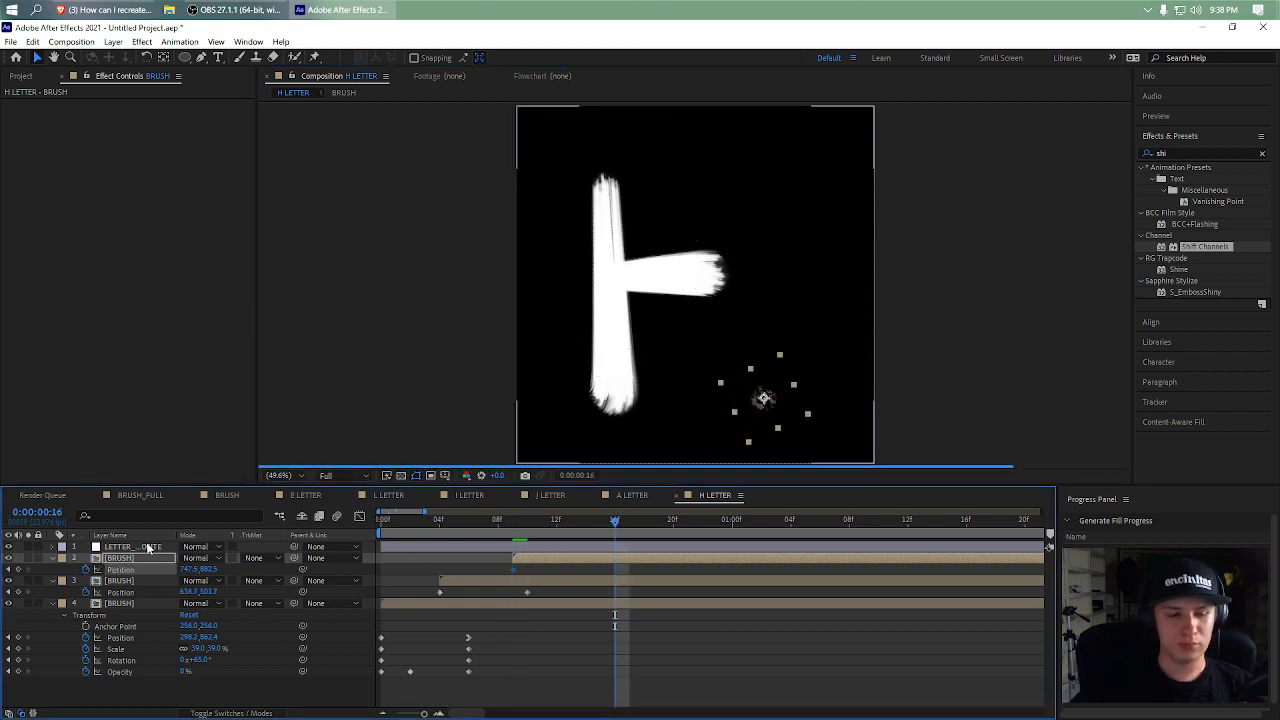
pyautogui.click(53, 558)
pyautogui.click(54, 559)
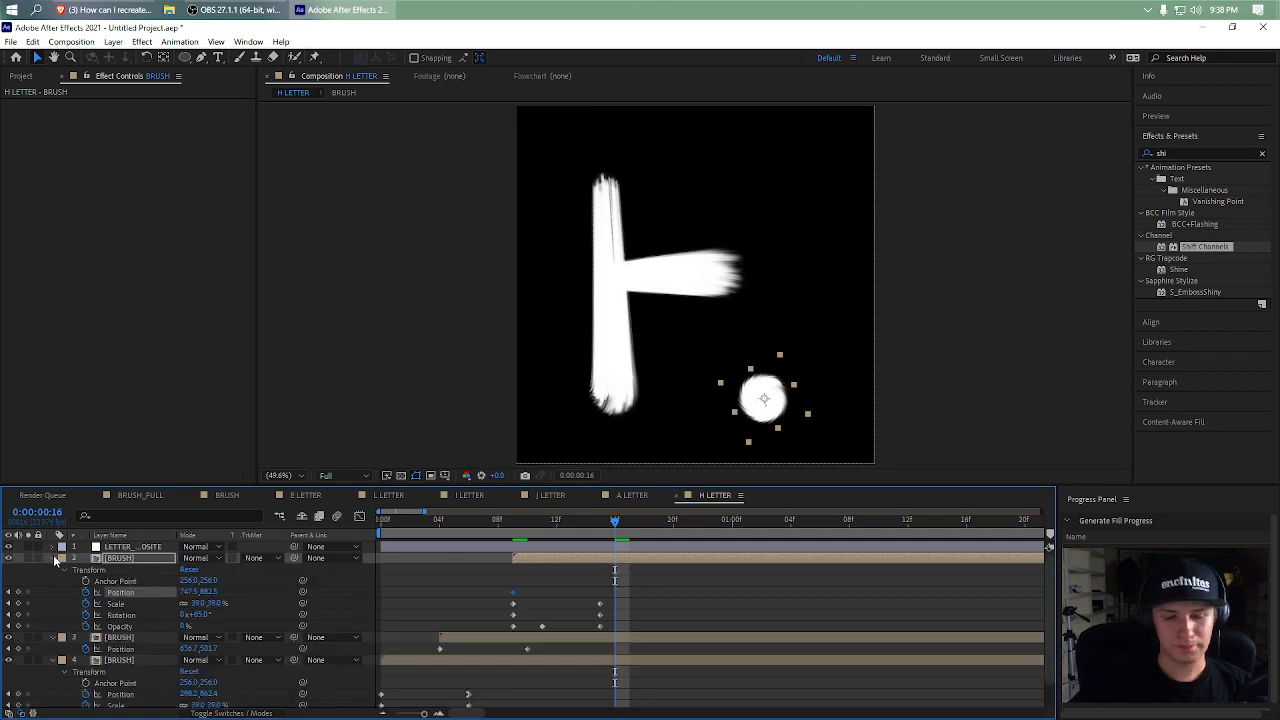
pyautogui.click(600, 519)
pyautogui.moveTo(764, 398); pyautogui.dragTo(762, 188)
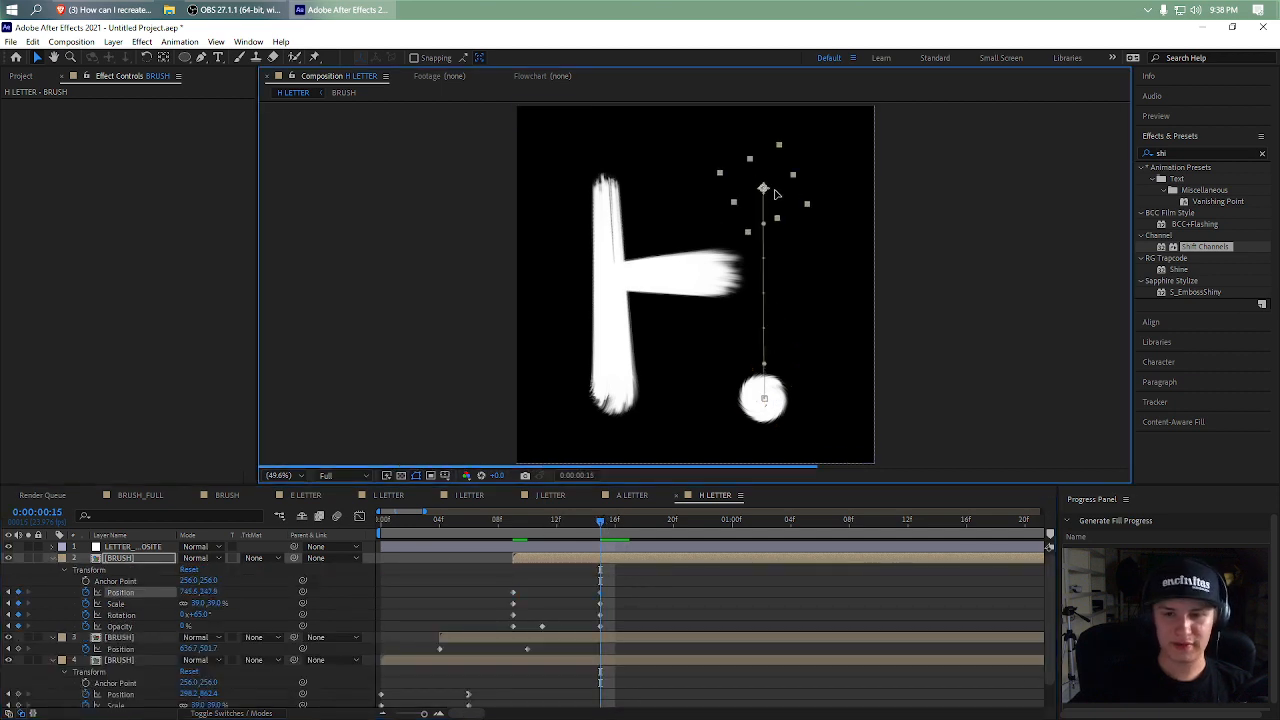
pyautogui.click(723, 577)
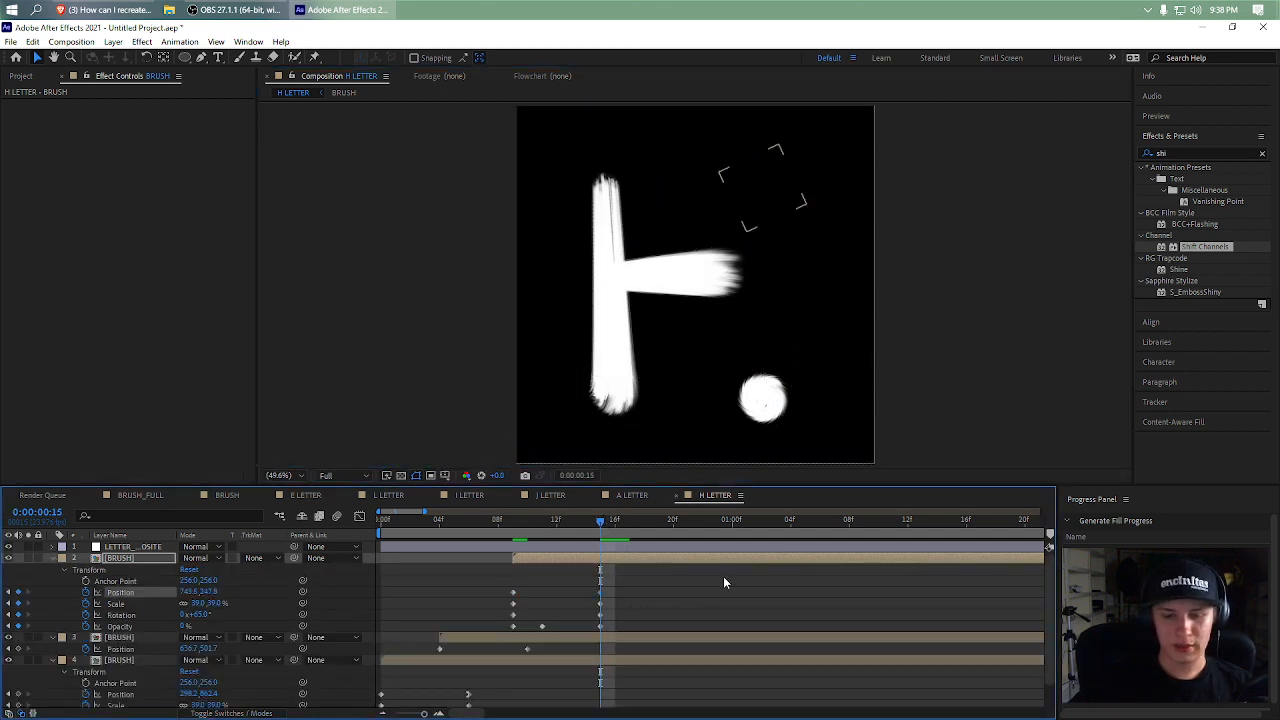
# - Move the crossbar brush's end position at frame 10 onto the right stem, at about 735, 492
pyautogui.click(539, 525)
pyautogui.moveTo(538, 530); pyautogui.dragTo(526, 529)
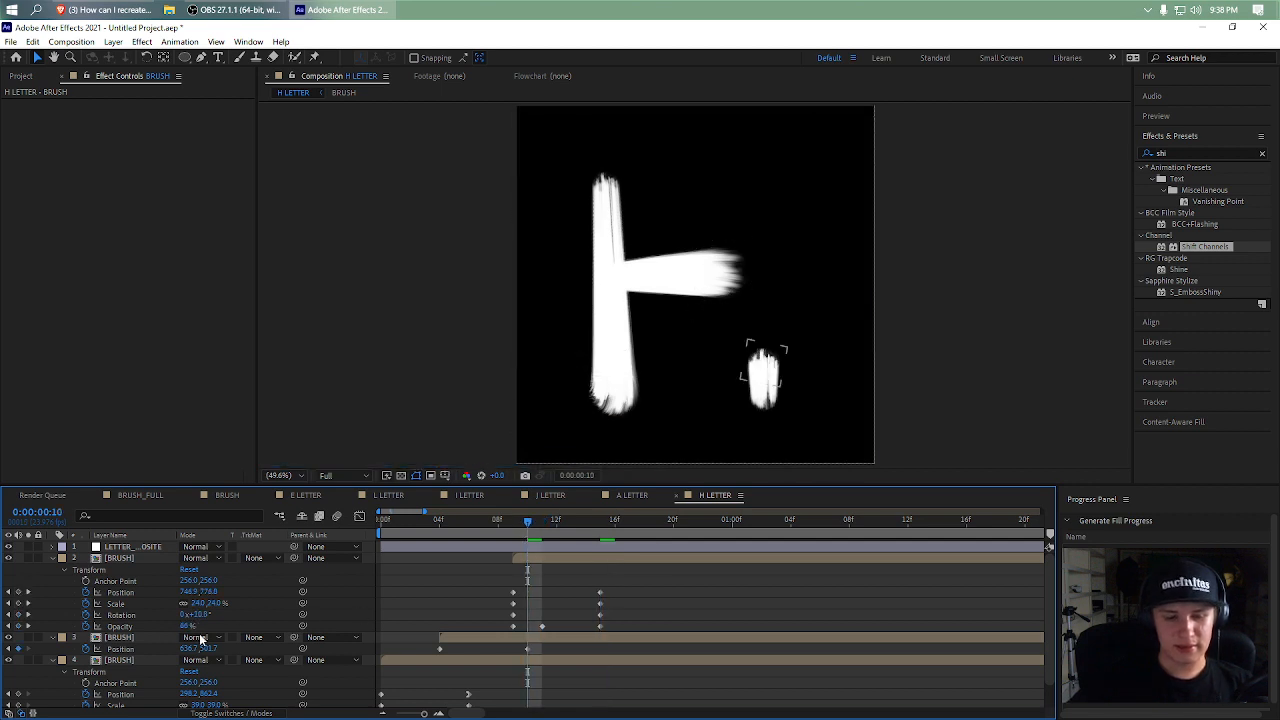
pyautogui.click(134, 650)
pyautogui.moveTo(762, 283); pyautogui.dragTo(795, 280)
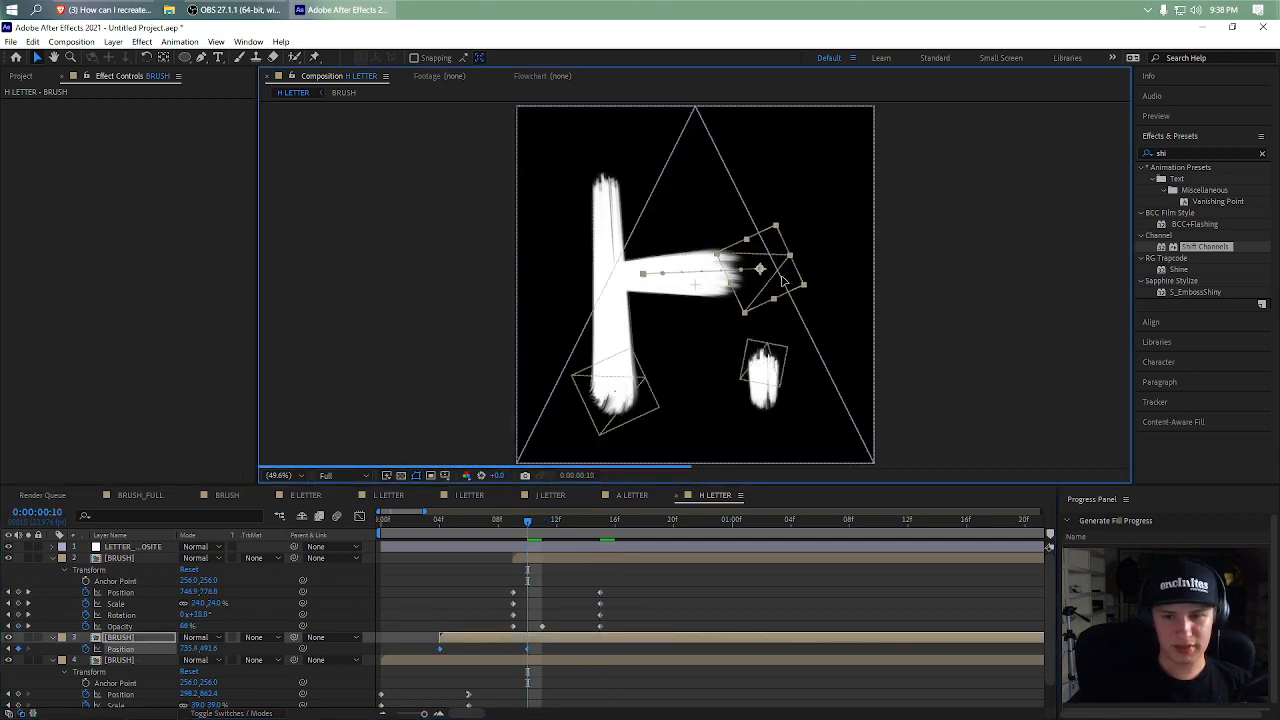
pyautogui.click(600, 521)
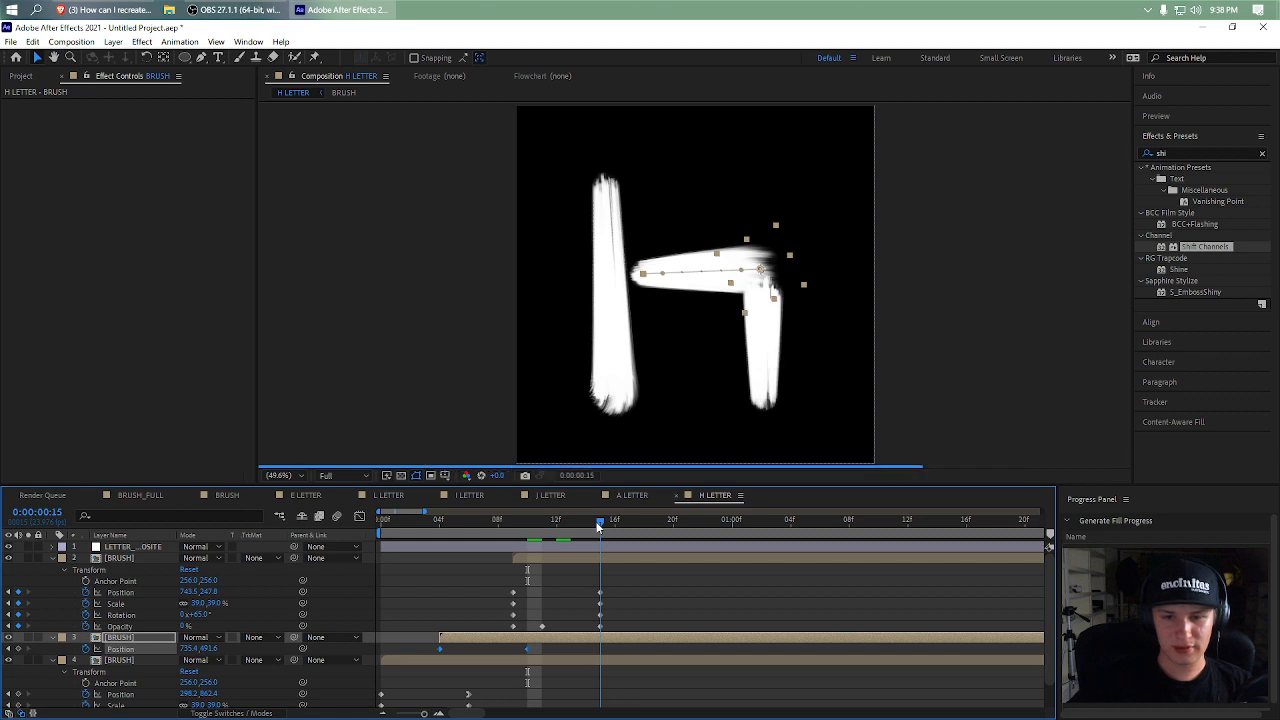
# - Move the crossbar brush's start position at frame 4 back onto the left stem, at about 280, 514
pyautogui.click(440, 520)
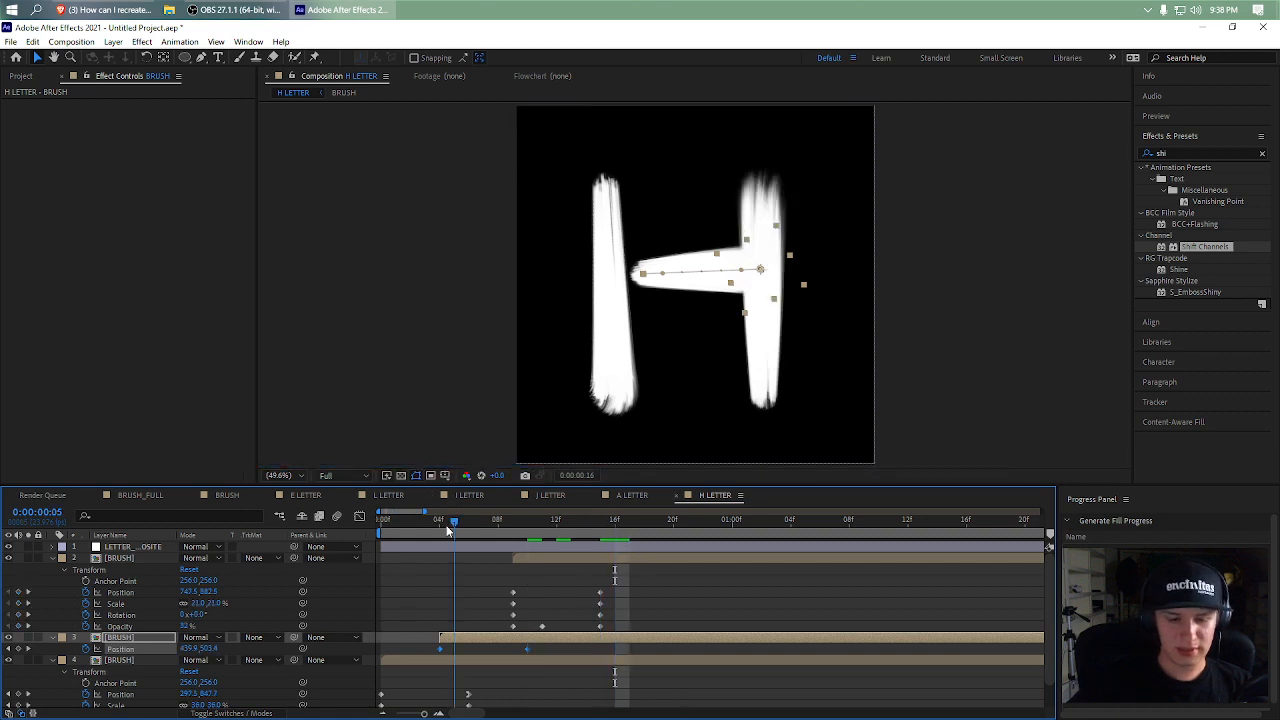
pyautogui.click(375, 589)
pyautogui.click(142, 636)
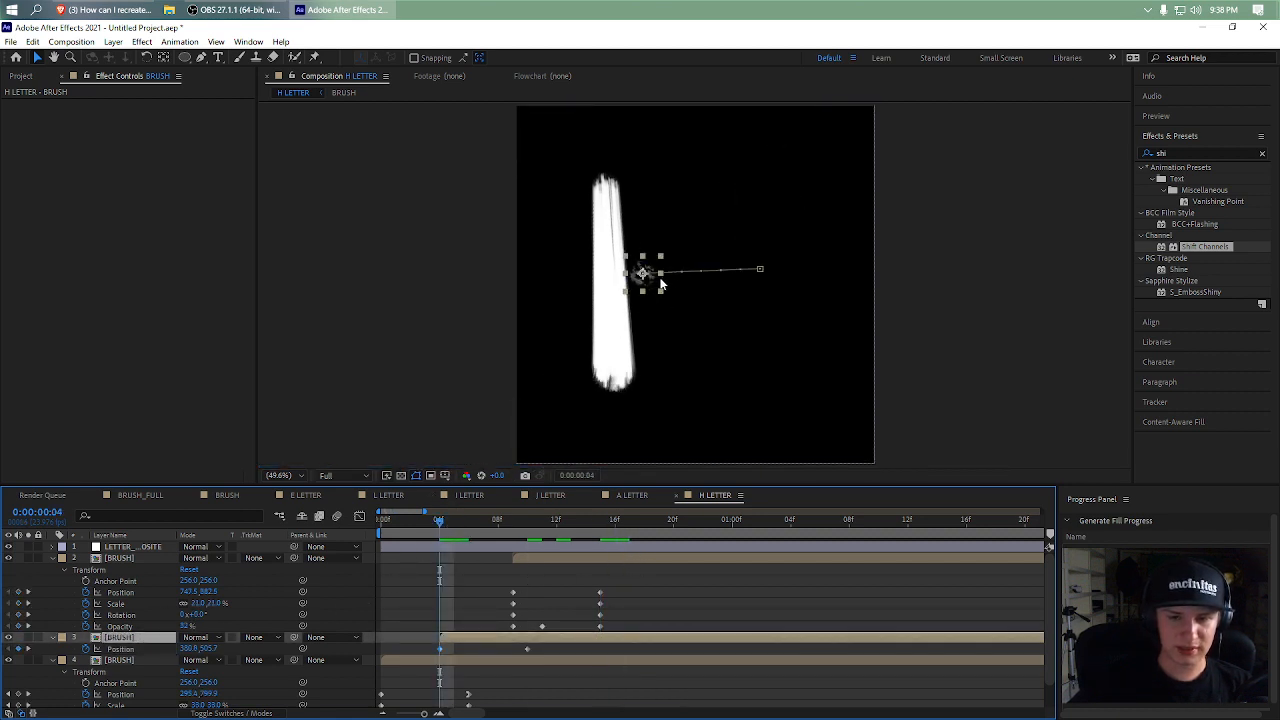
pyautogui.moveTo(645, 279); pyautogui.dragTo(621, 285)
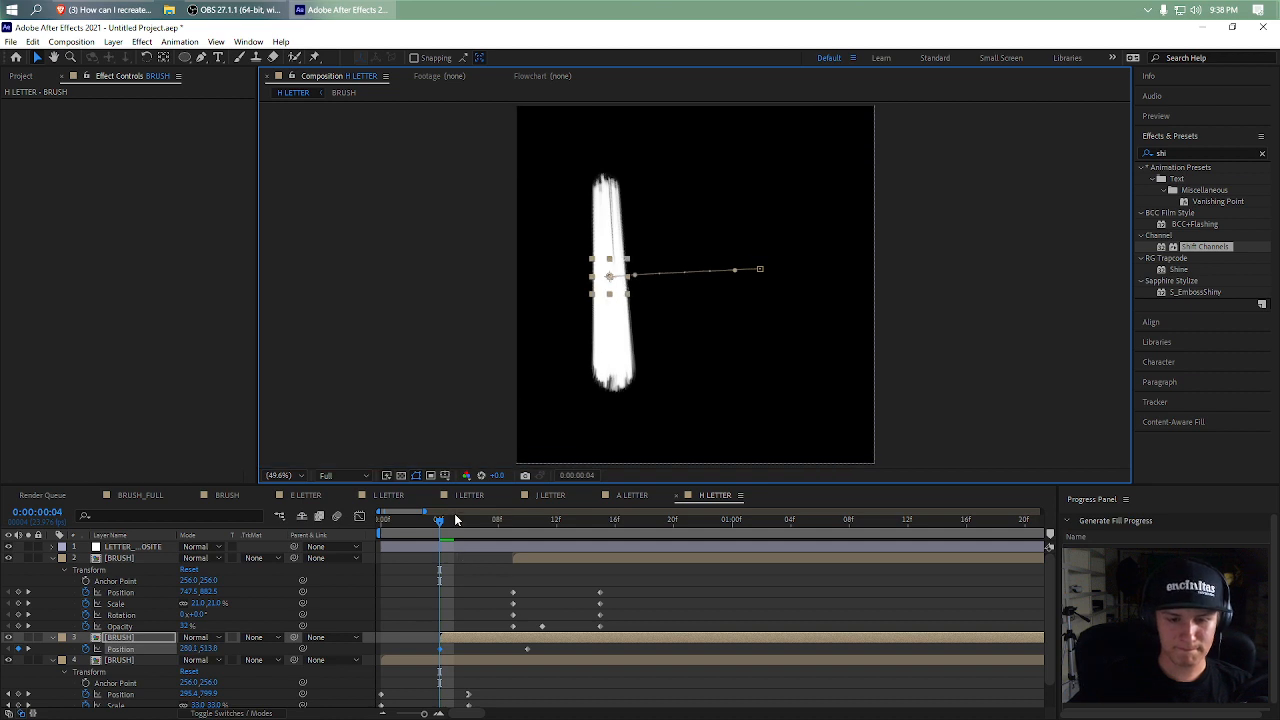
# - Preview the H stroke animation from frame 0 and examine the letter at frame 18
pyautogui.click(513, 521)
pyautogui.moveTo(523, 524); pyautogui.dragTo(245, 538)
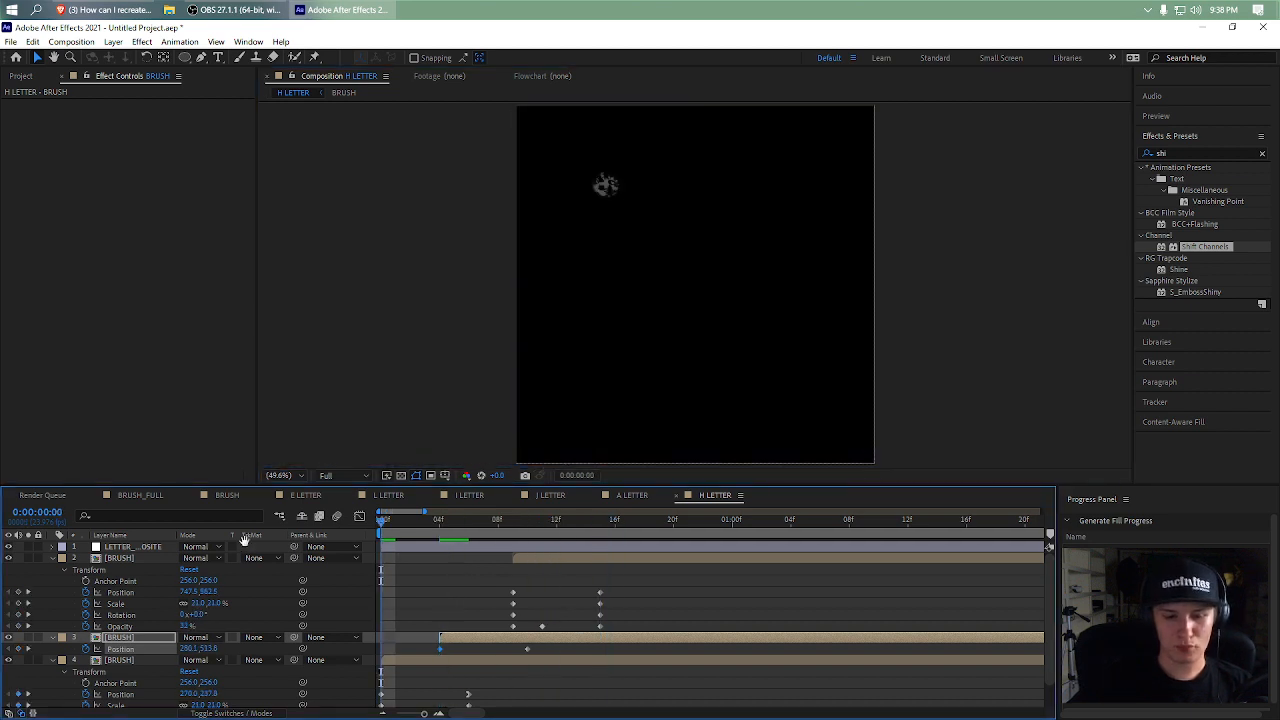
pyautogui.press('space')
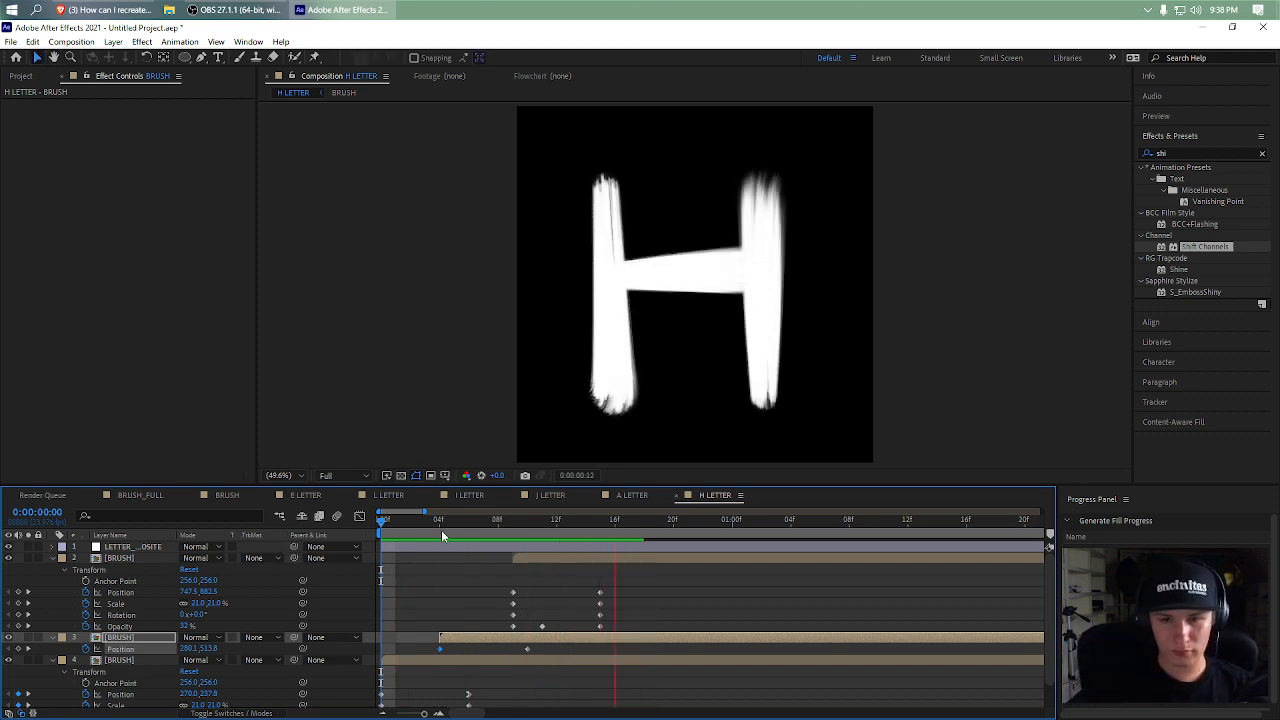
pyautogui.press('space')
pyautogui.click(382, 530)
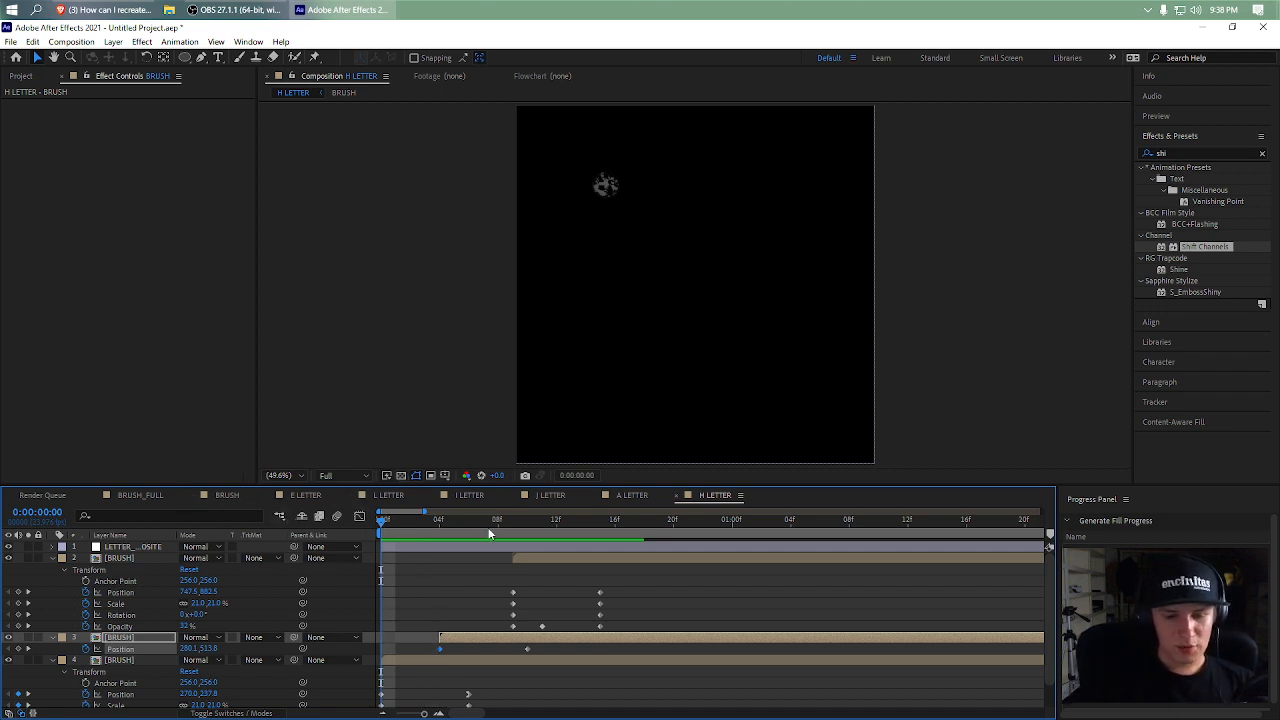
pyautogui.click(642, 527)
pyautogui.click(193, 500)
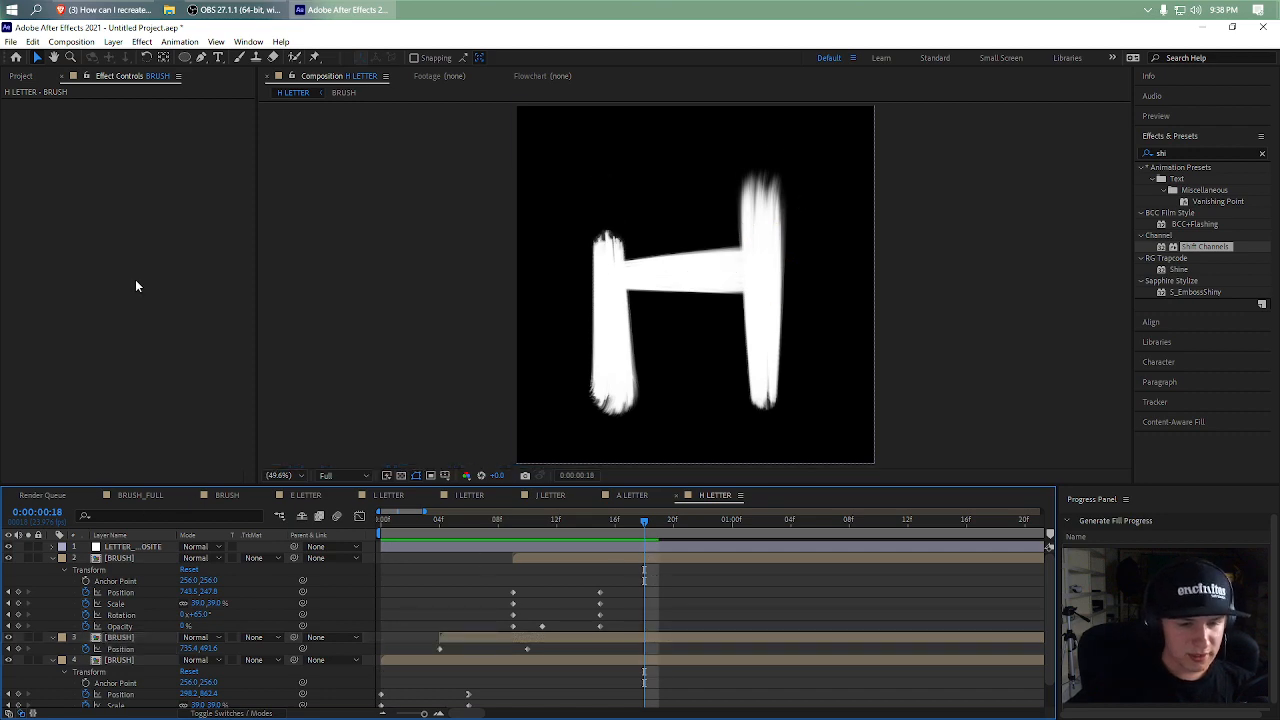
# - Switch to the browser, replay the reference video in the Reddit post, and return to After Effects
pyautogui.click(120, 9)
pyautogui.scroll(10, 505, 492)
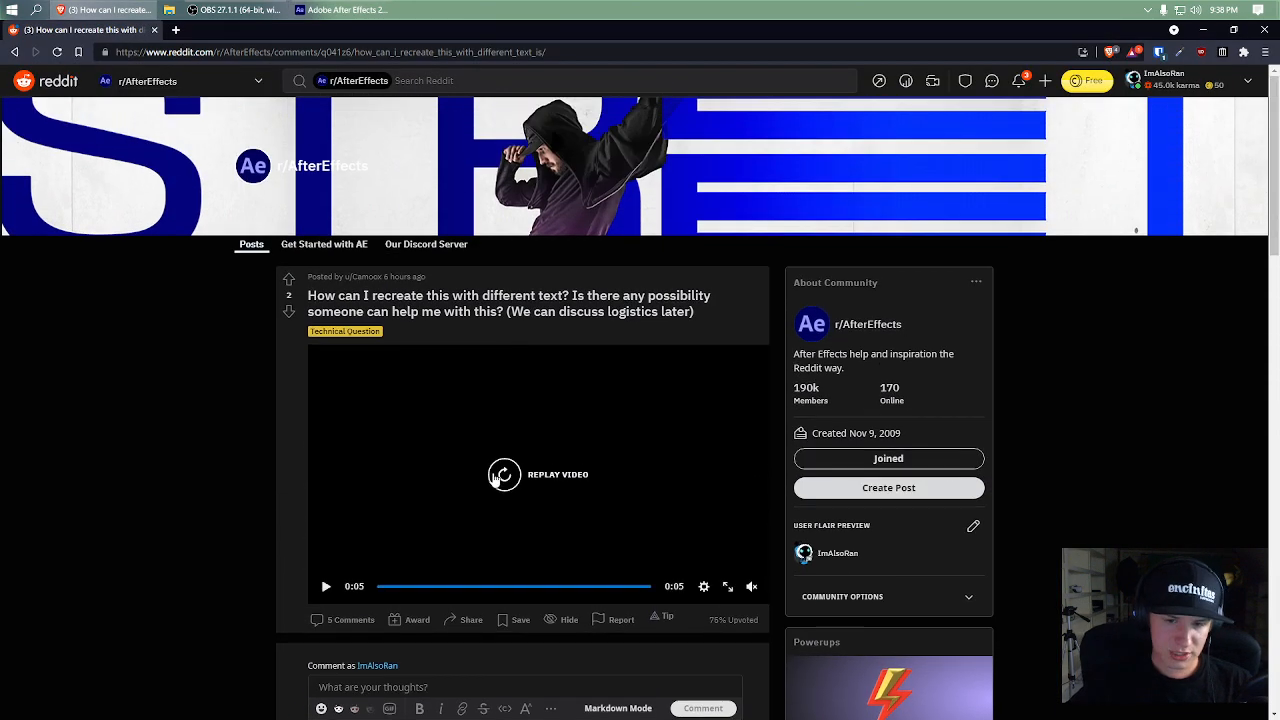
pyautogui.click(505, 490)
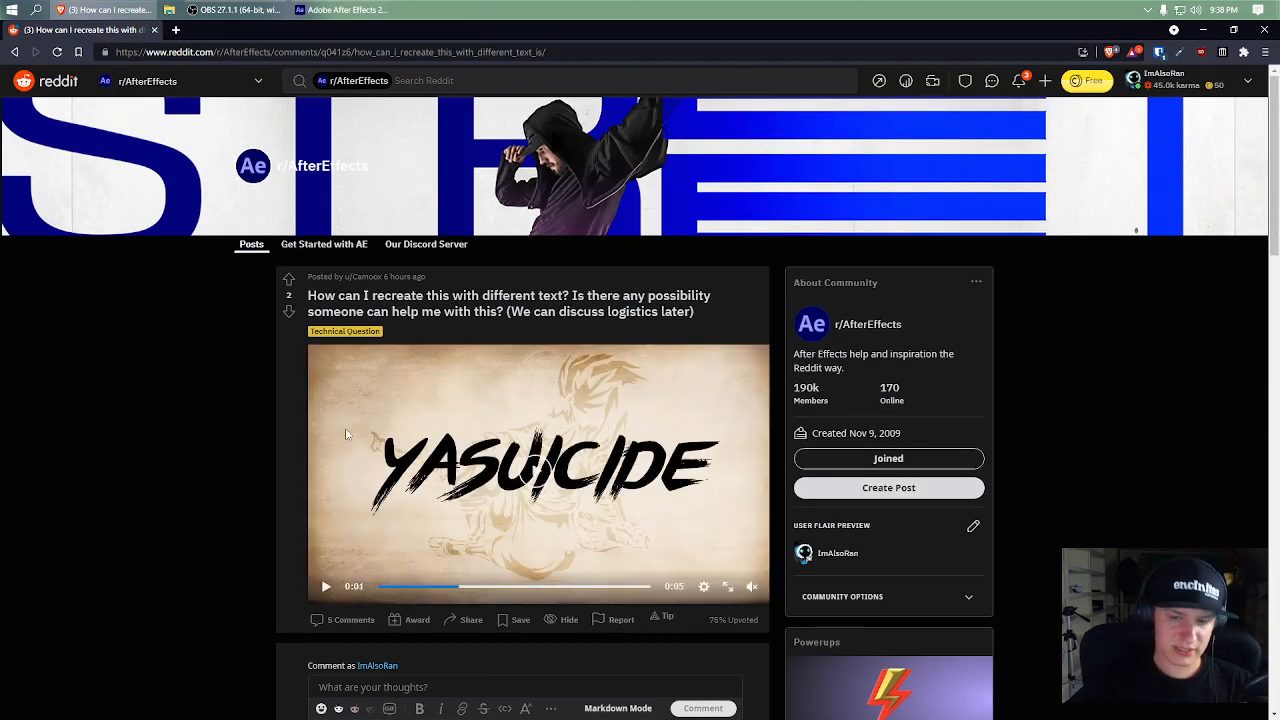
pyautogui.click(343, 10)
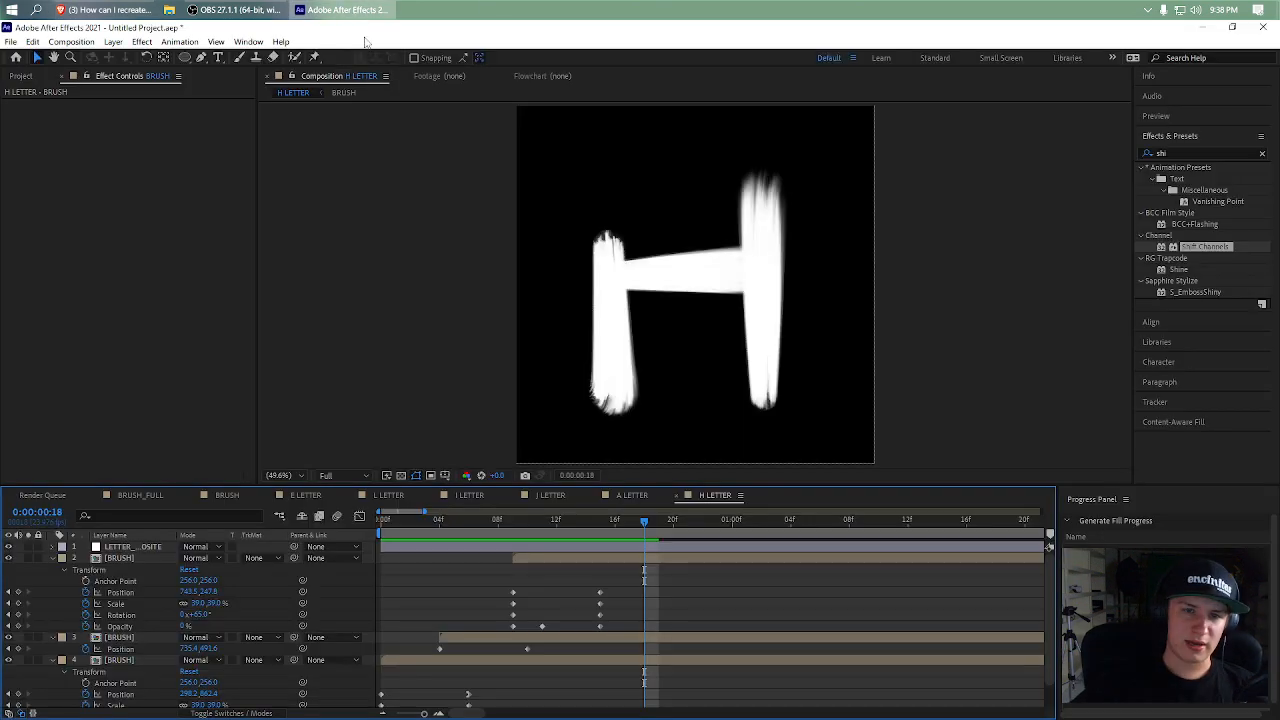
# - Apply the Invert effect to the BRUSH_TRANSPARENT layer in the BRUSH composition, and check the strokes in E LETTER
pyautogui.click(228, 495)
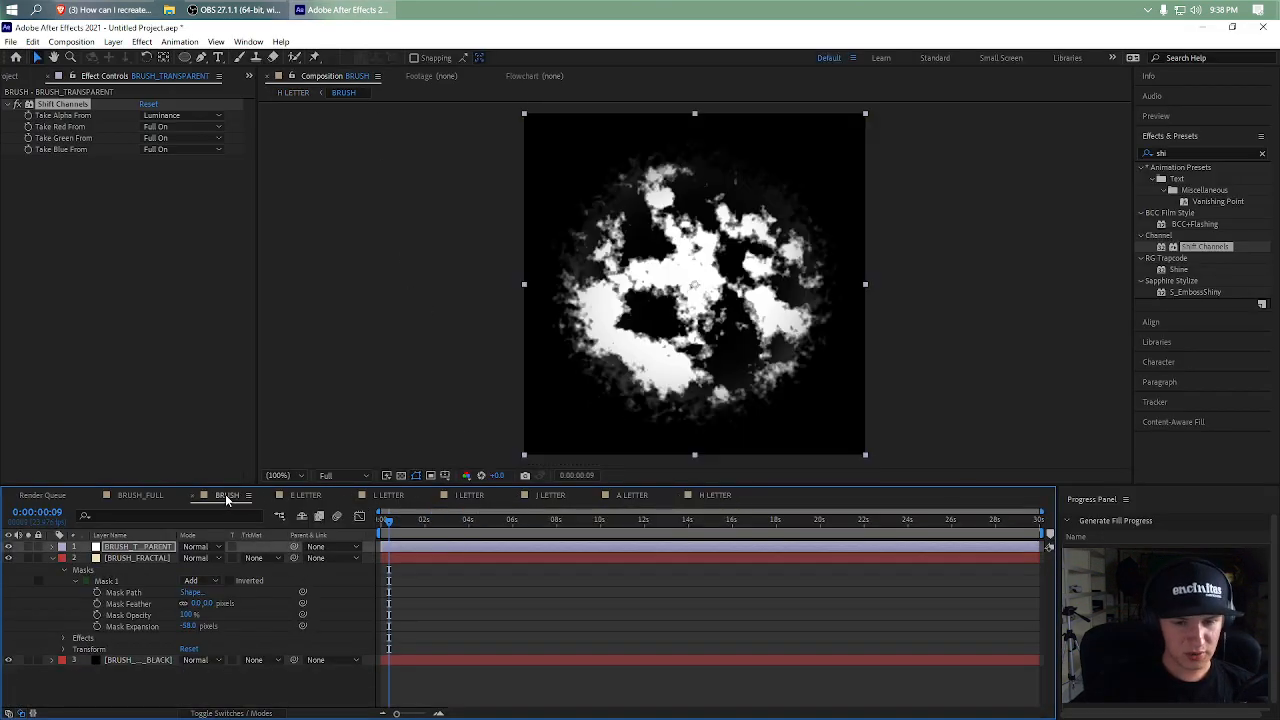
pyautogui.click(128, 279)
pyautogui.click(1207, 152)
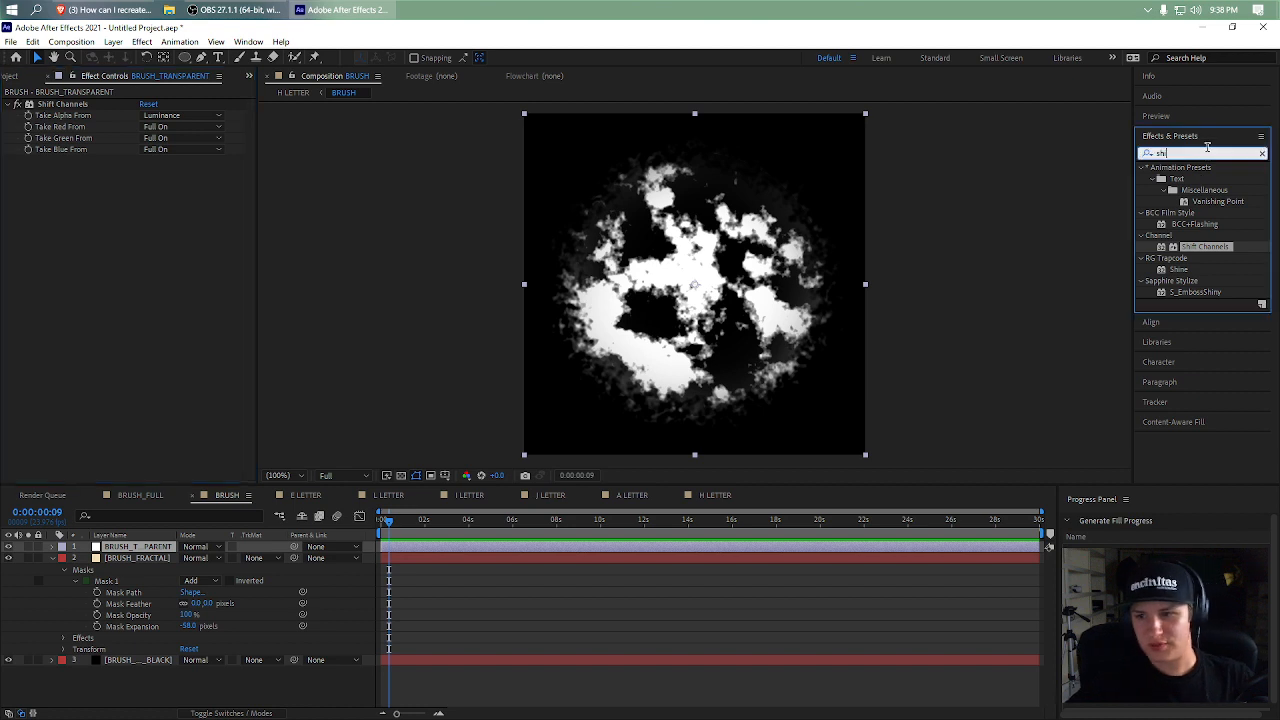
pyautogui.write('invert')
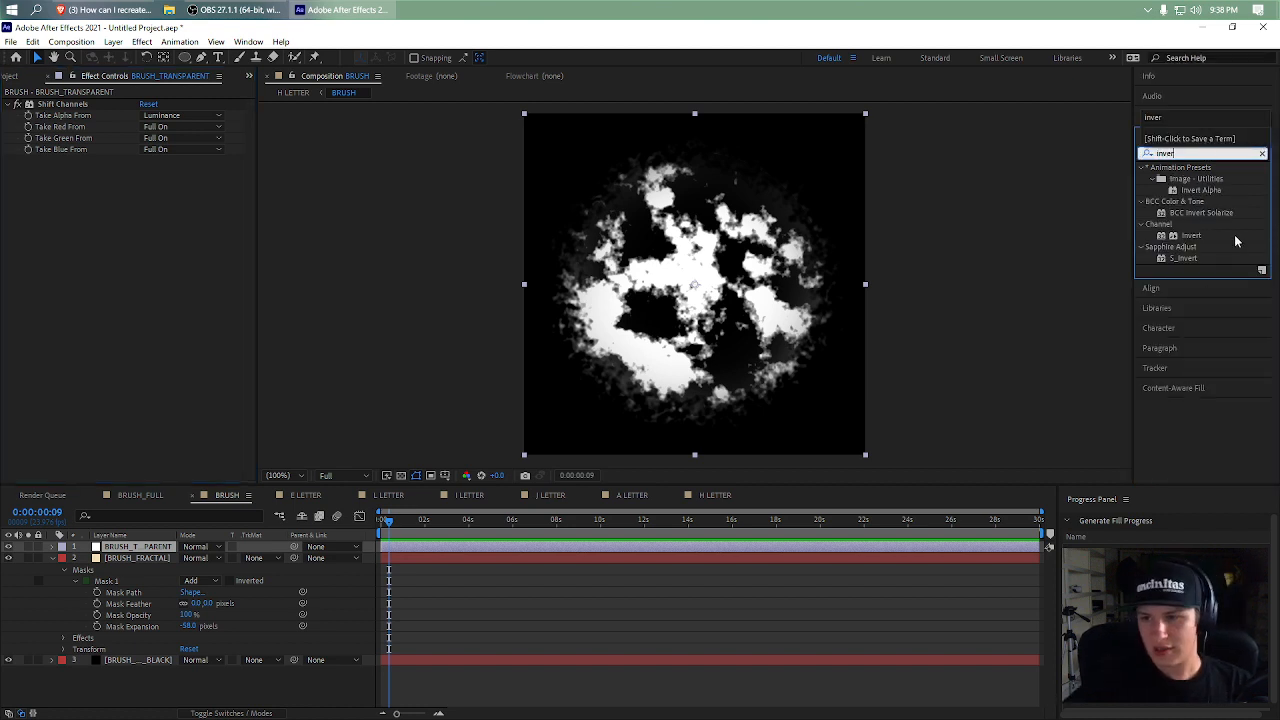
pyautogui.moveTo(1235, 237); pyautogui.dragTo(236, 255)
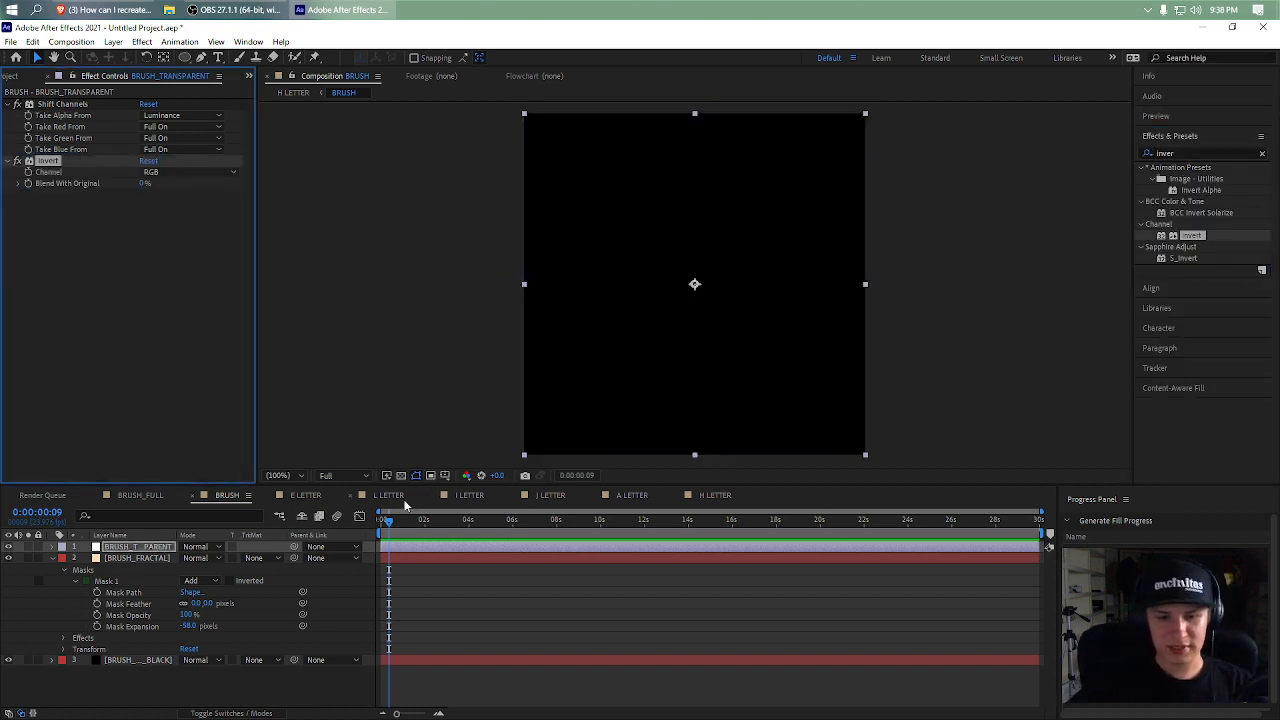
pyautogui.click(300, 496)
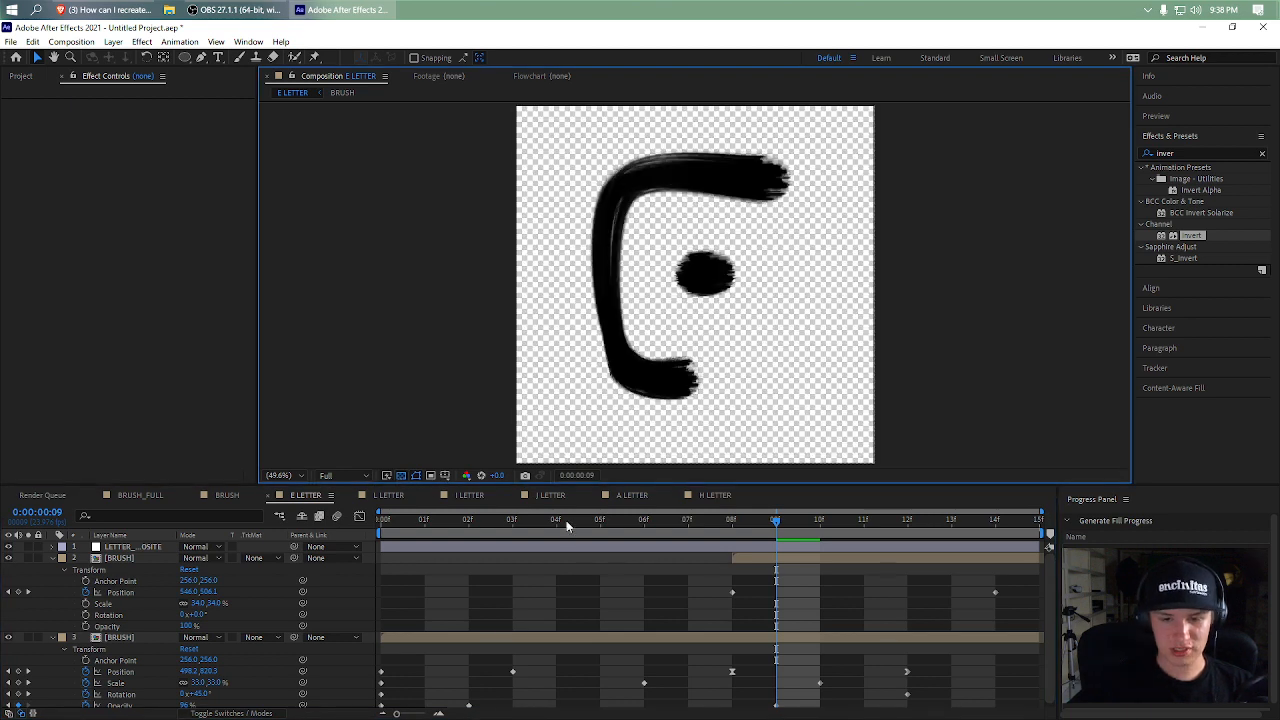
pyautogui.moveTo(566, 527)
pyautogui.mouseDown()
pyautogui.moveTo(485, 534)
pyautogui.moveTo(1053, 518)
pyautogui.mouseUp()
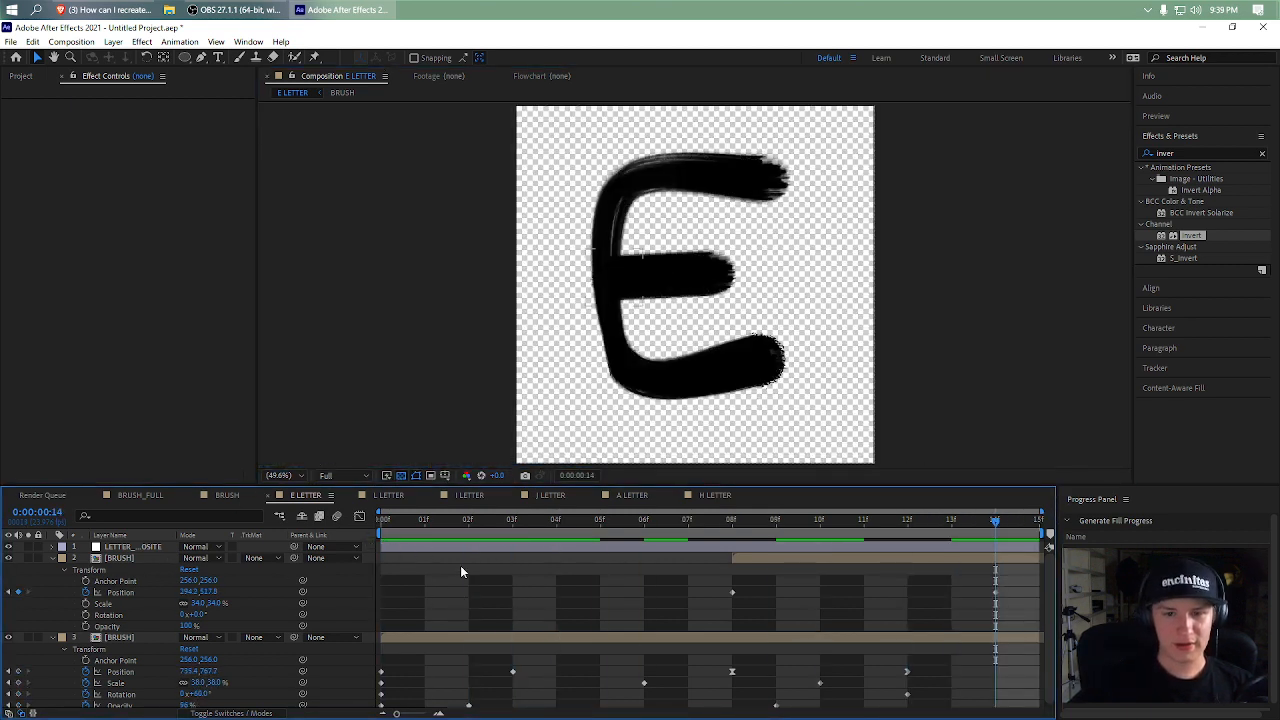
# - Create a new composition named BRUSH_LETTERS
pyautogui.click(140, 495)
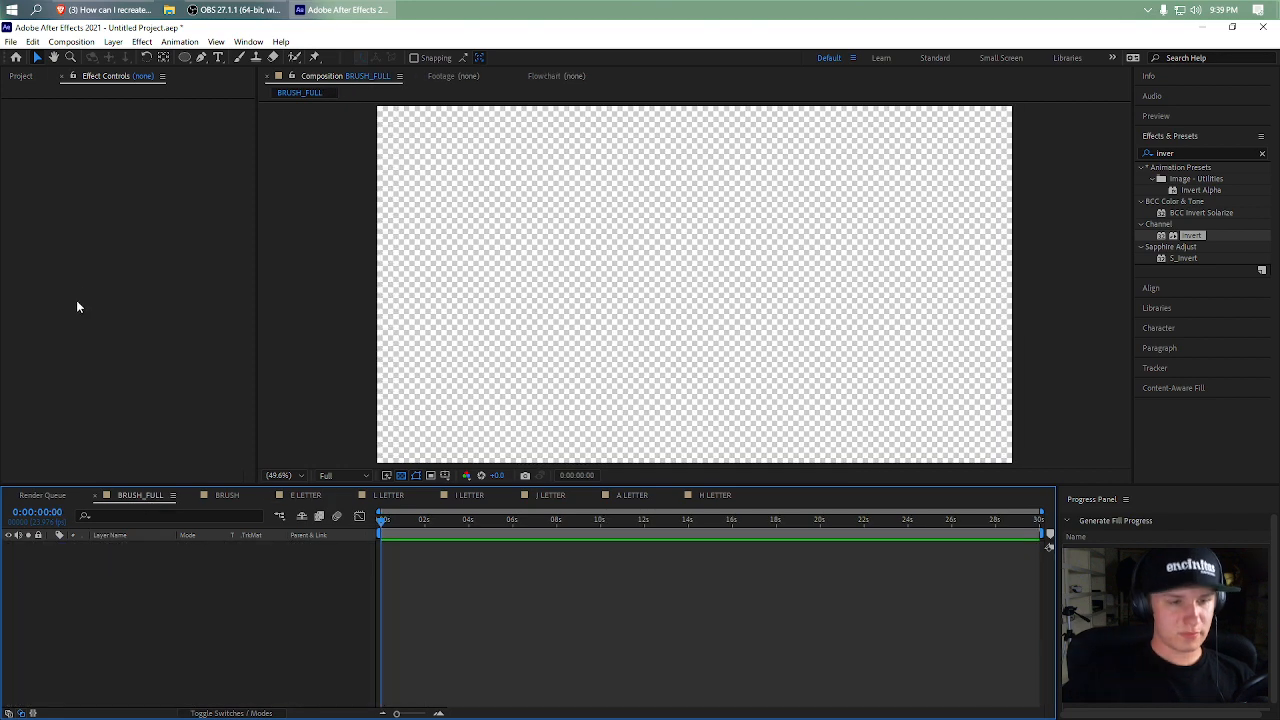
pyautogui.click(20, 77)
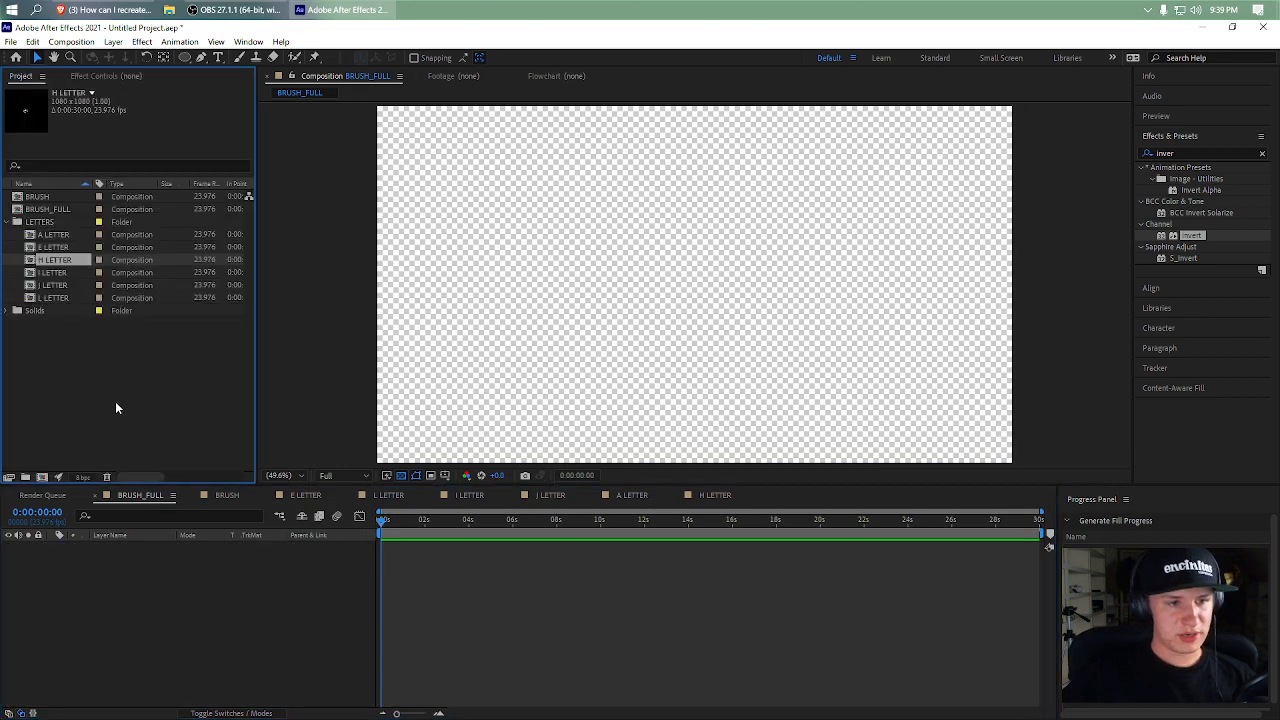
pyautogui.click(41, 478)
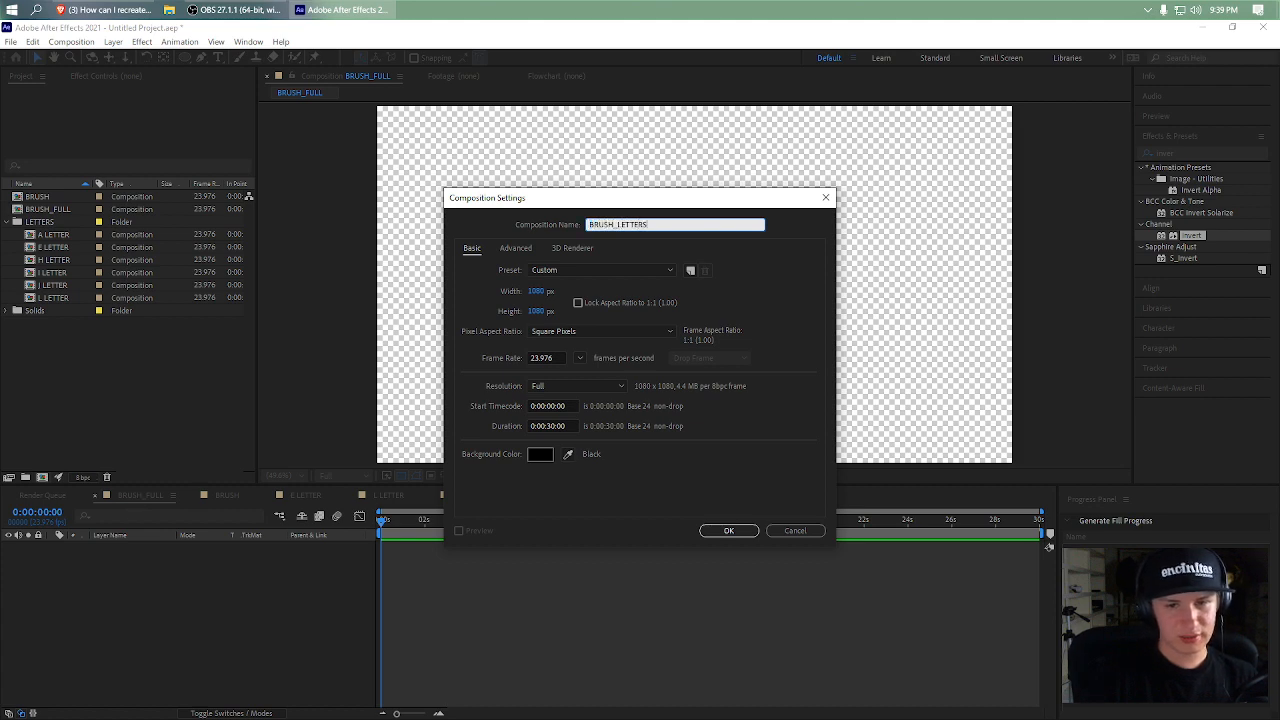
pyautogui.press('Return')
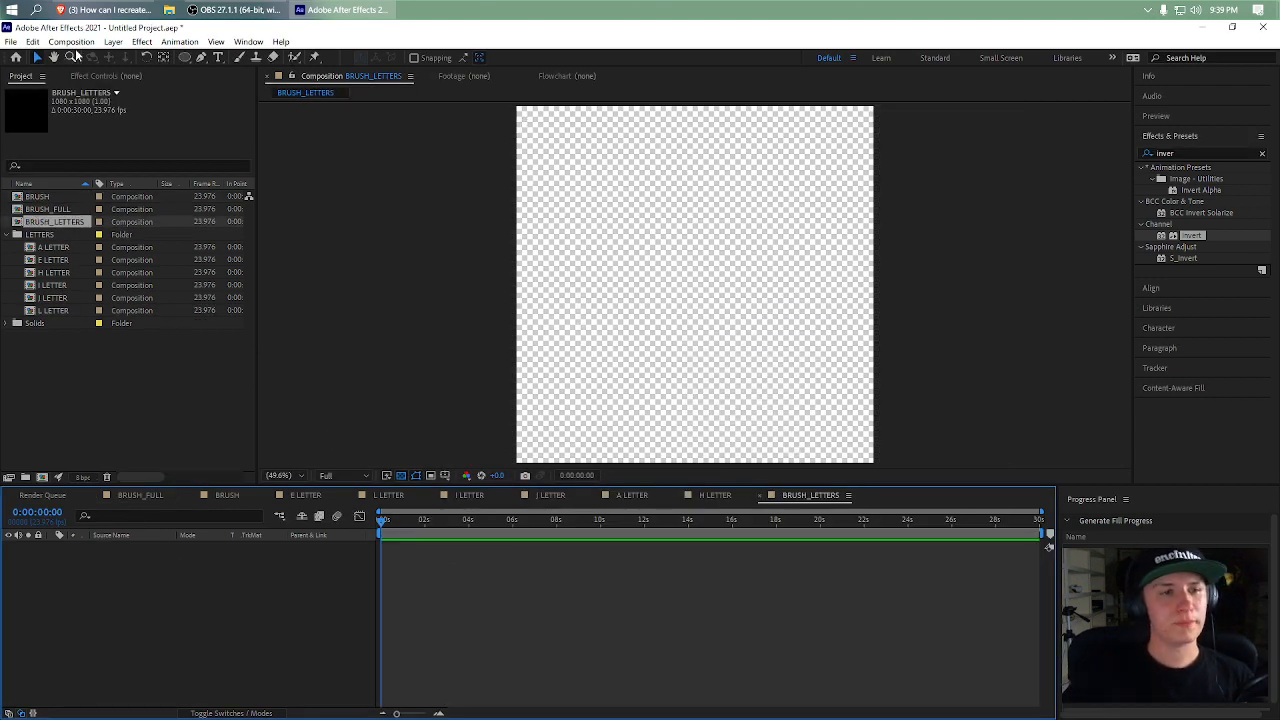
# - Set the BRUSH_LETTERS composition's width to 1920 px
pyautogui.click(71, 41)
pyautogui.click(90, 74)
pyautogui.click(540, 291)
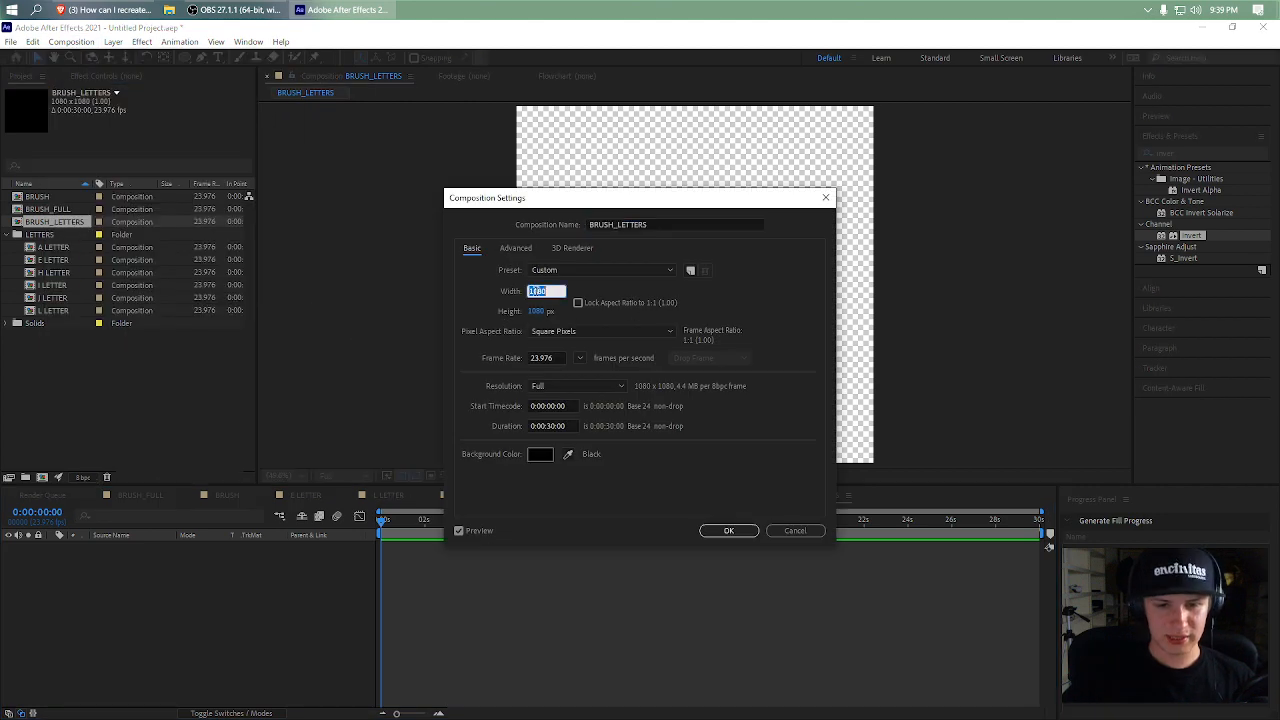
pyautogui.press('Return')
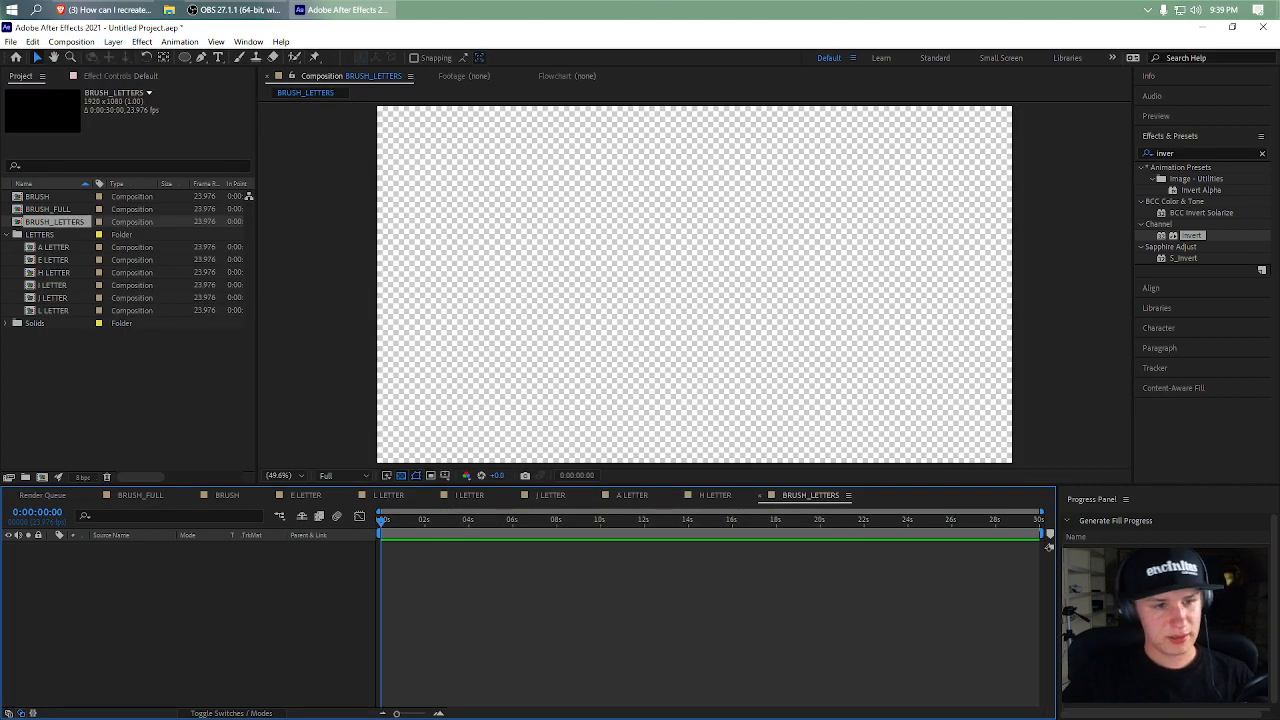
# - Add the E LETTER composition to BRUSH_LETTERS and place it in the left half of the frame
pyautogui.moveTo(56, 261); pyautogui.dragTo(361, 272)
pyautogui.moveTo(495, 313); pyautogui.dragTo(643, 328)
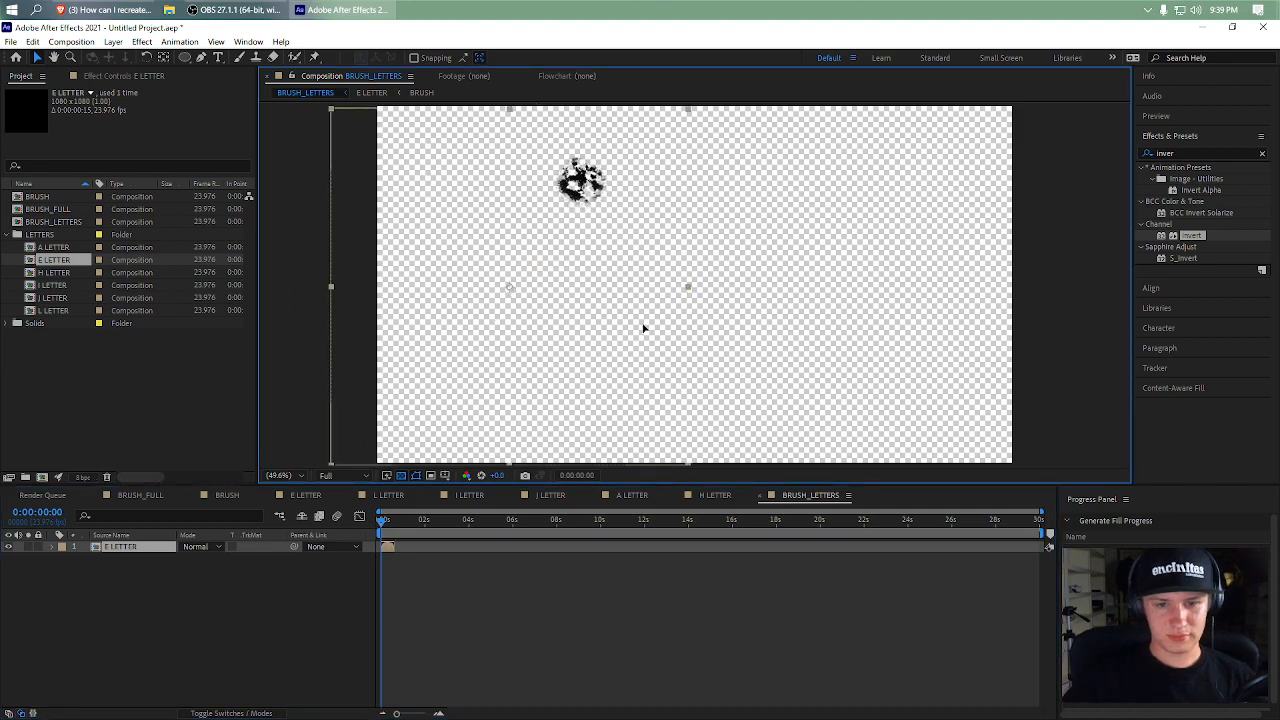
pyautogui.click(439, 713)
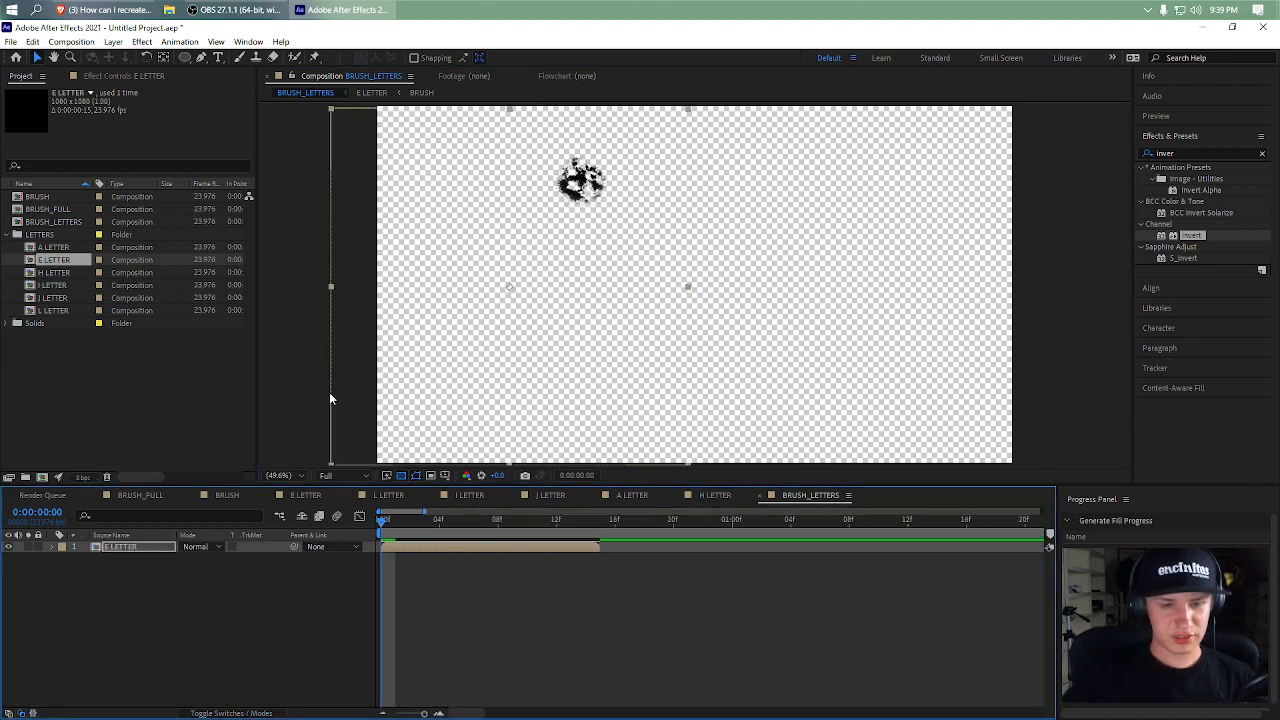
pyautogui.moveTo(583, 304)
pyautogui.mouseDown()
pyautogui.moveTo(631, 297)
pyautogui.moveTo(599, 305)
pyautogui.mouseUp()
# - Add the L, I, J, A and H LETTER compositions to BRUSH_LETTERS as layers above E LETTER
pyautogui.moveTo(52, 312); pyautogui.dragTo(597, 308)
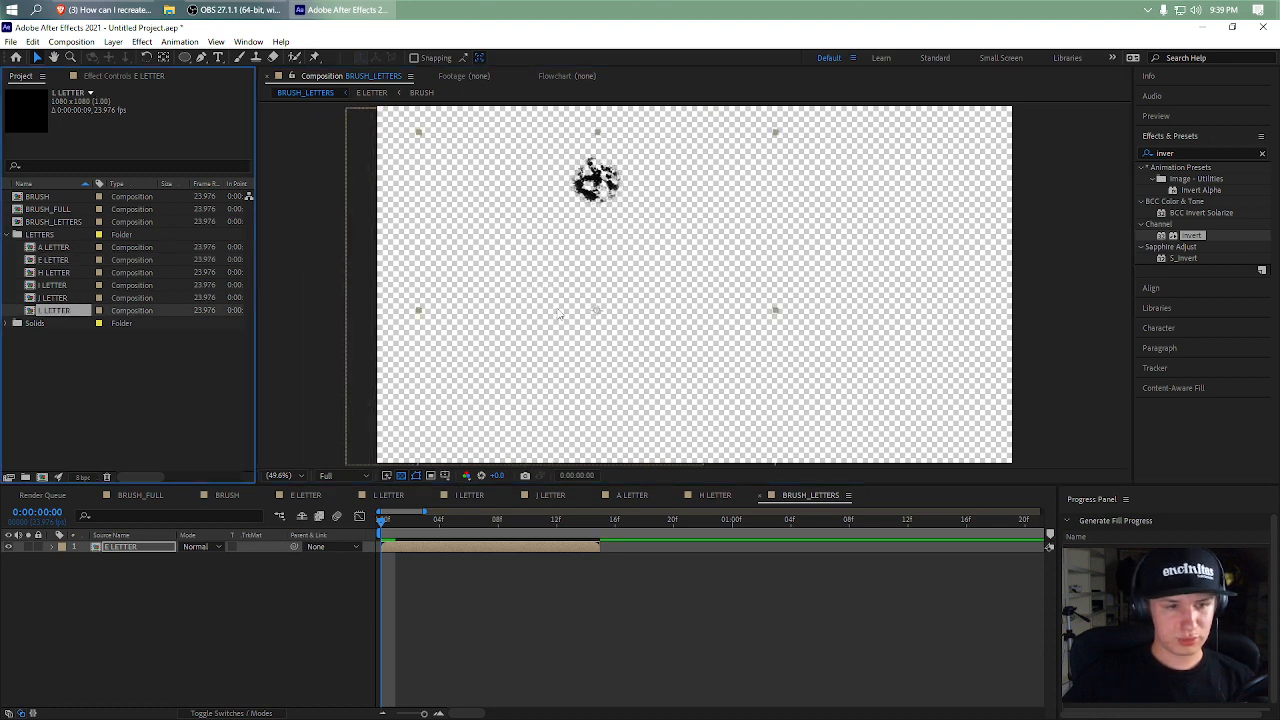
pyautogui.moveTo(76, 287); pyautogui.dragTo(556, 308)
pyautogui.moveTo(56, 299); pyautogui.dragTo(422, 282)
pyautogui.moveTo(82, 250); pyautogui.dragTo(480, 270)
pyautogui.moveTo(74, 278); pyautogui.dragTo(580, 285)
pyautogui.moveTo(424, 527); pyautogui.dragTo(372, 530)
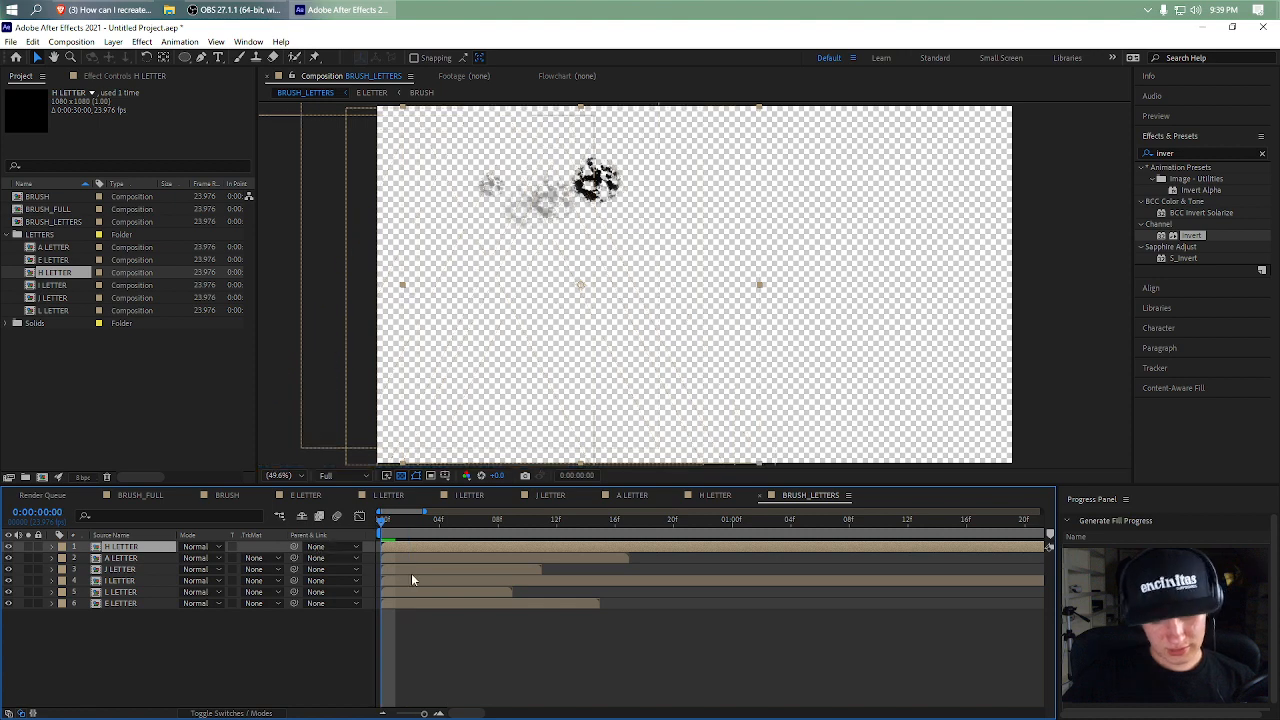
# - Trim the I LETTER composition to a work area of 7 frames, just past its last Position keyframe, and return to BRUSH_LETTERS
pyautogui.click(384, 714)
pyautogui.click(384, 714)
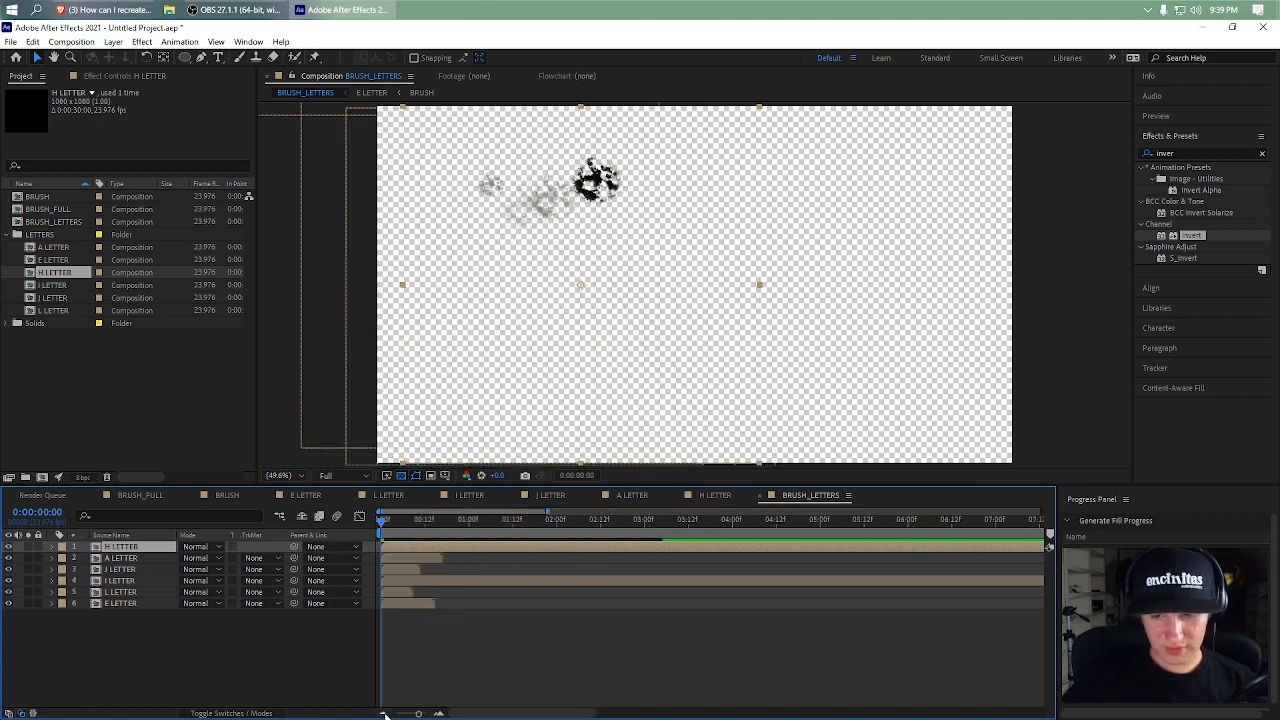
pyautogui.click(384, 714)
pyautogui.click(384, 714)
pyautogui.click(437, 714)
pyautogui.click(437, 714)
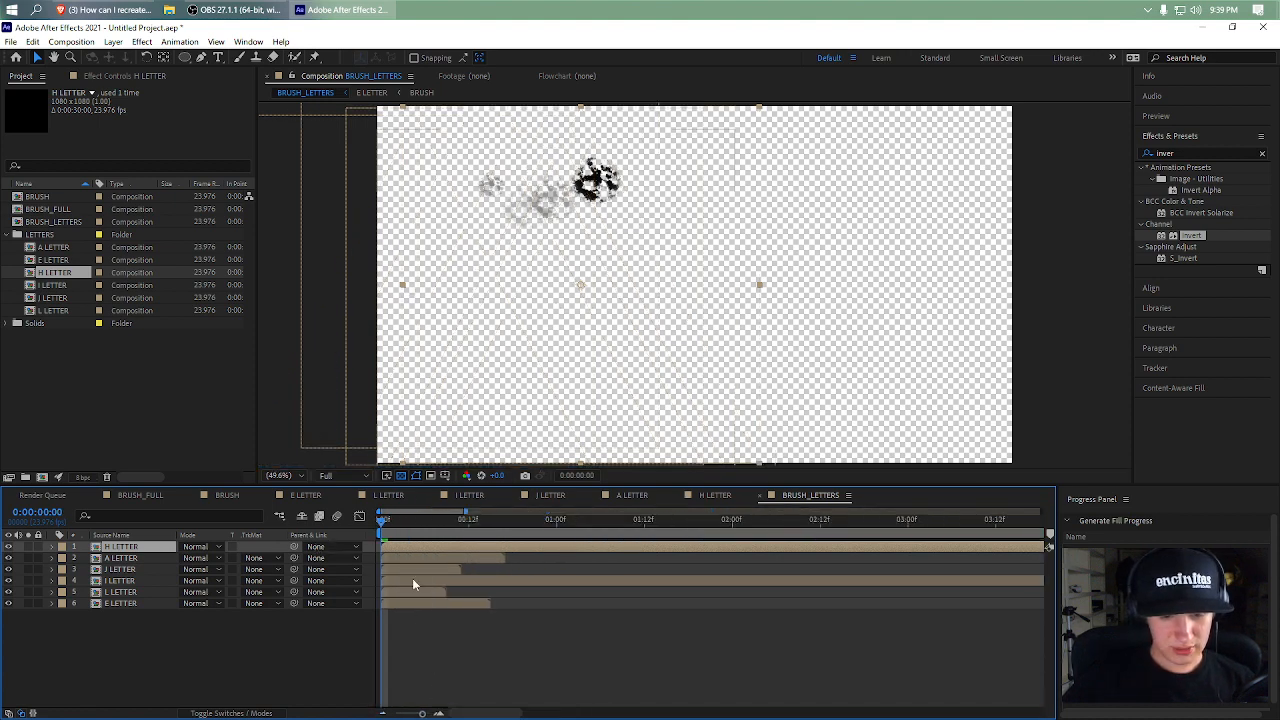
pyautogui.doubleClick(414, 580)
pyautogui.click(424, 522)
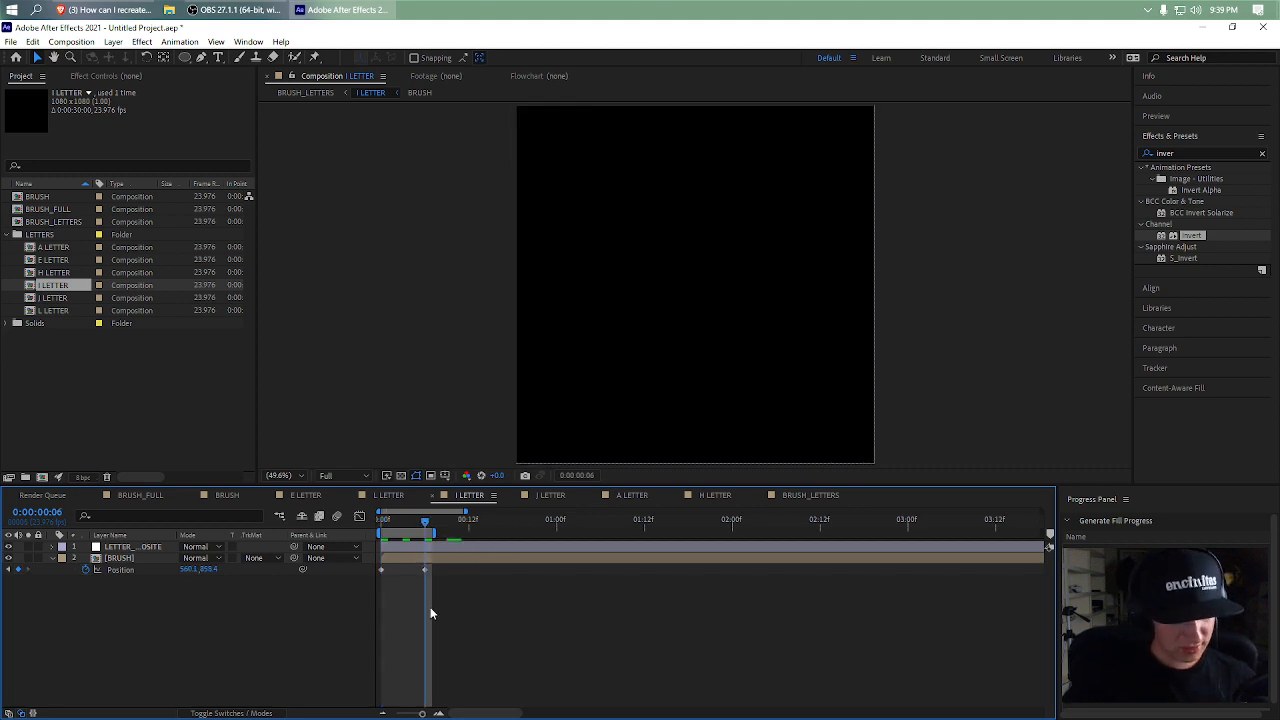
pyautogui.hotkey('ctrl', 'shift', 'x')
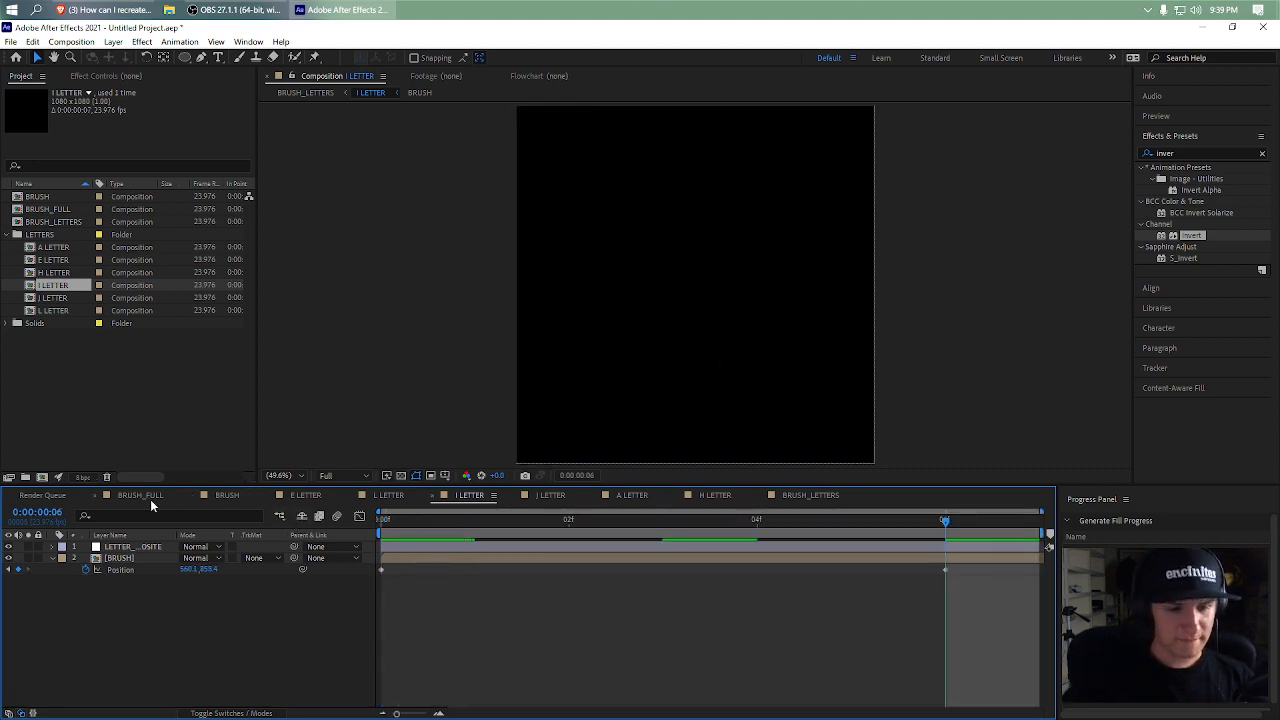
pyautogui.click(815, 495)
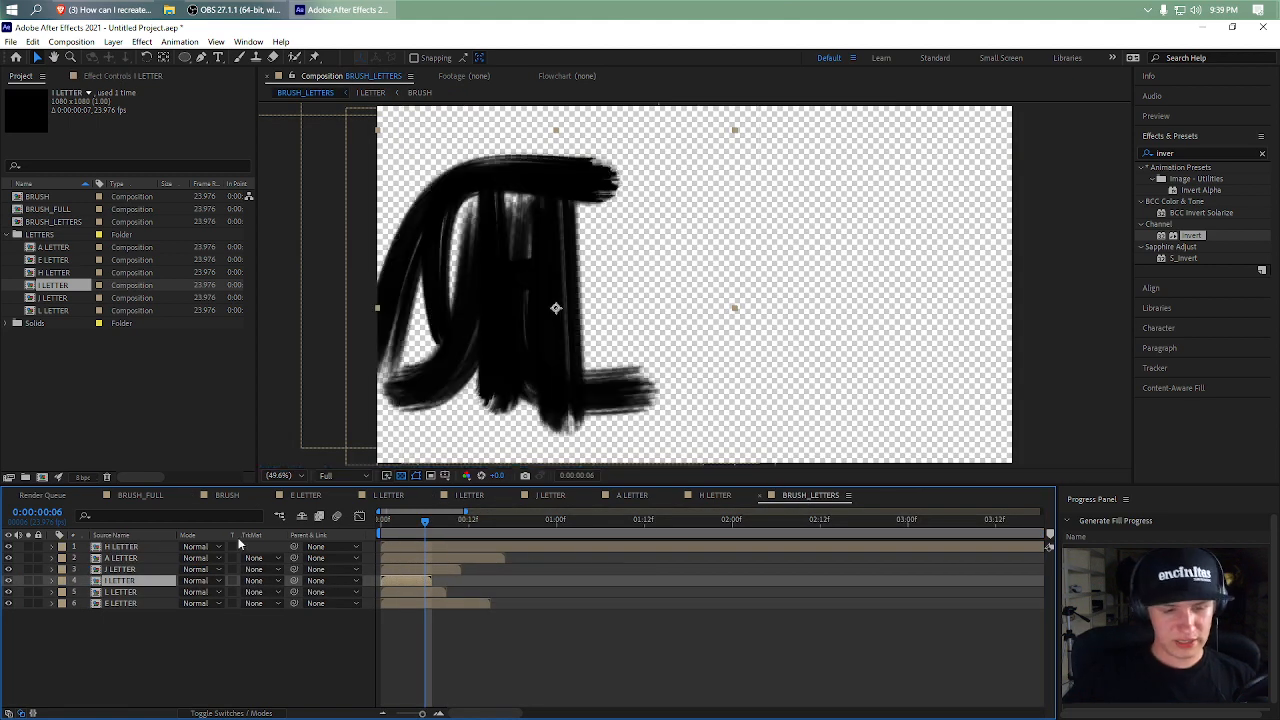
# - Show the transparency grid in H LETTER, trim that composition to 17 frames, and return to BRUSH_LETTERS
pyautogui.click(114, 547)
pyautogui.doubleClick(114, 549)
pyautogui.moveTo(553, 517); pyautogui.dragTo(604, 530)
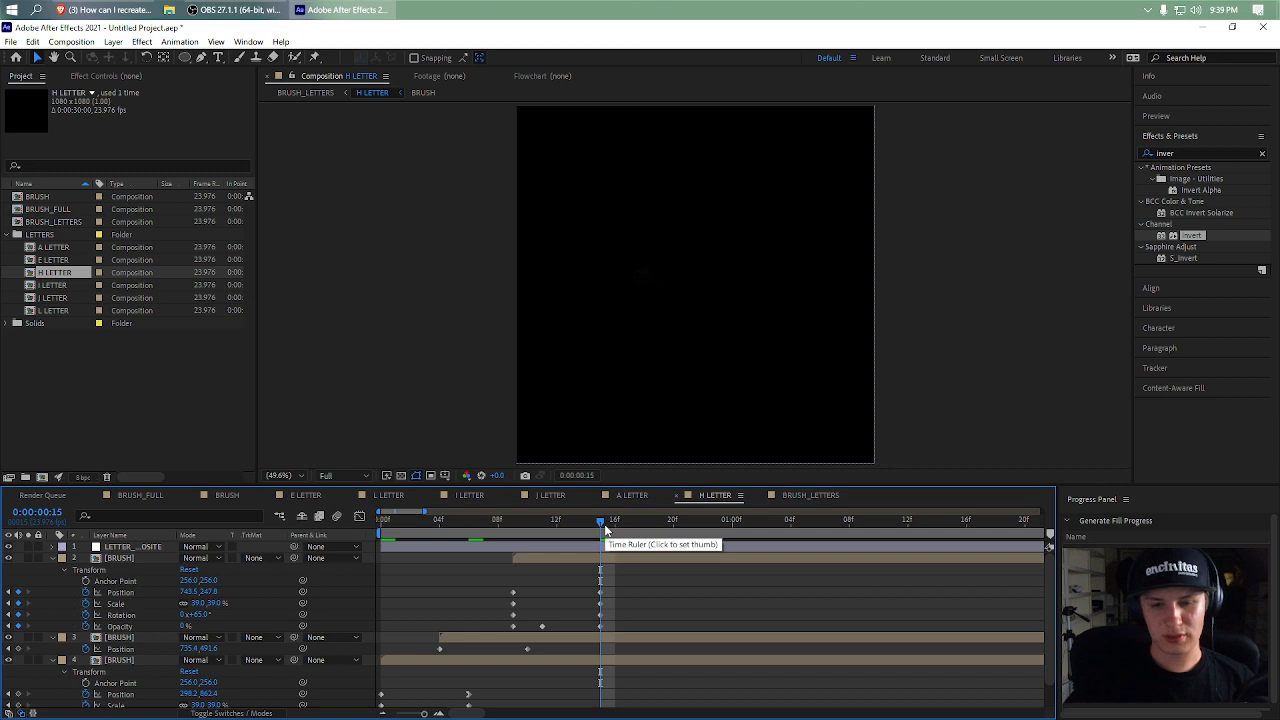
pyautogui.click(401, 476)
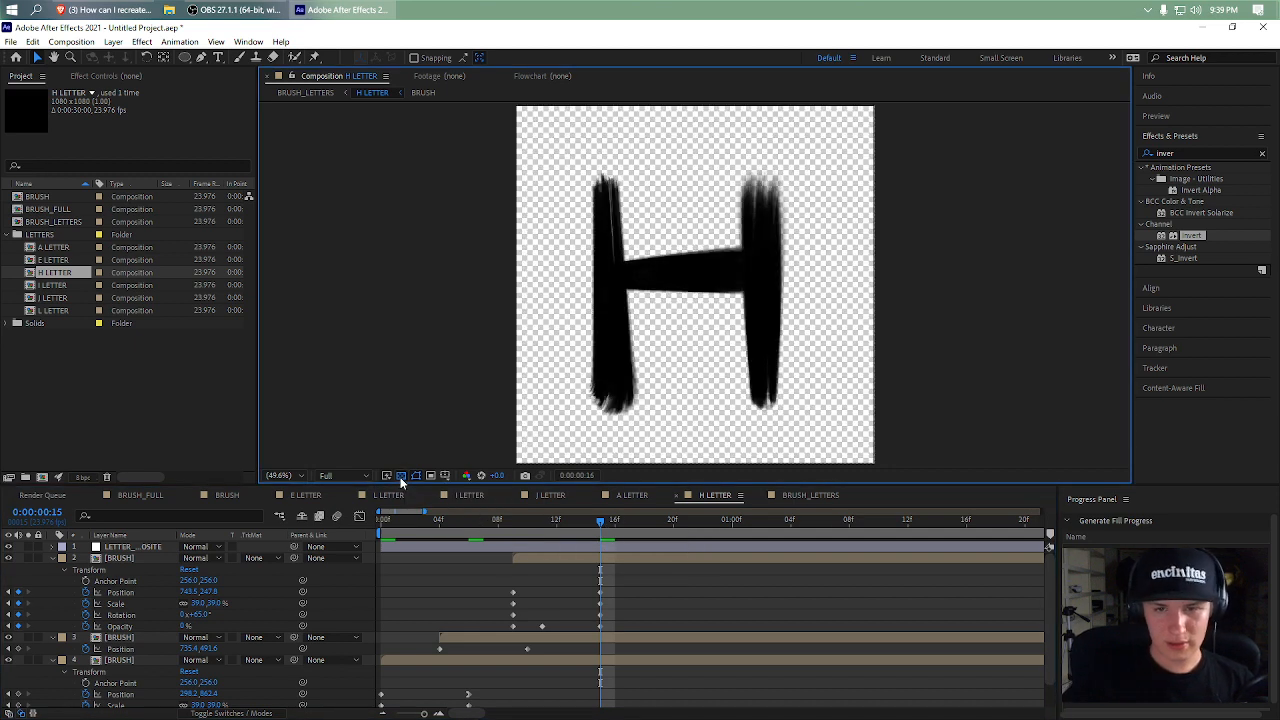
pyautogui.press('pagedown')
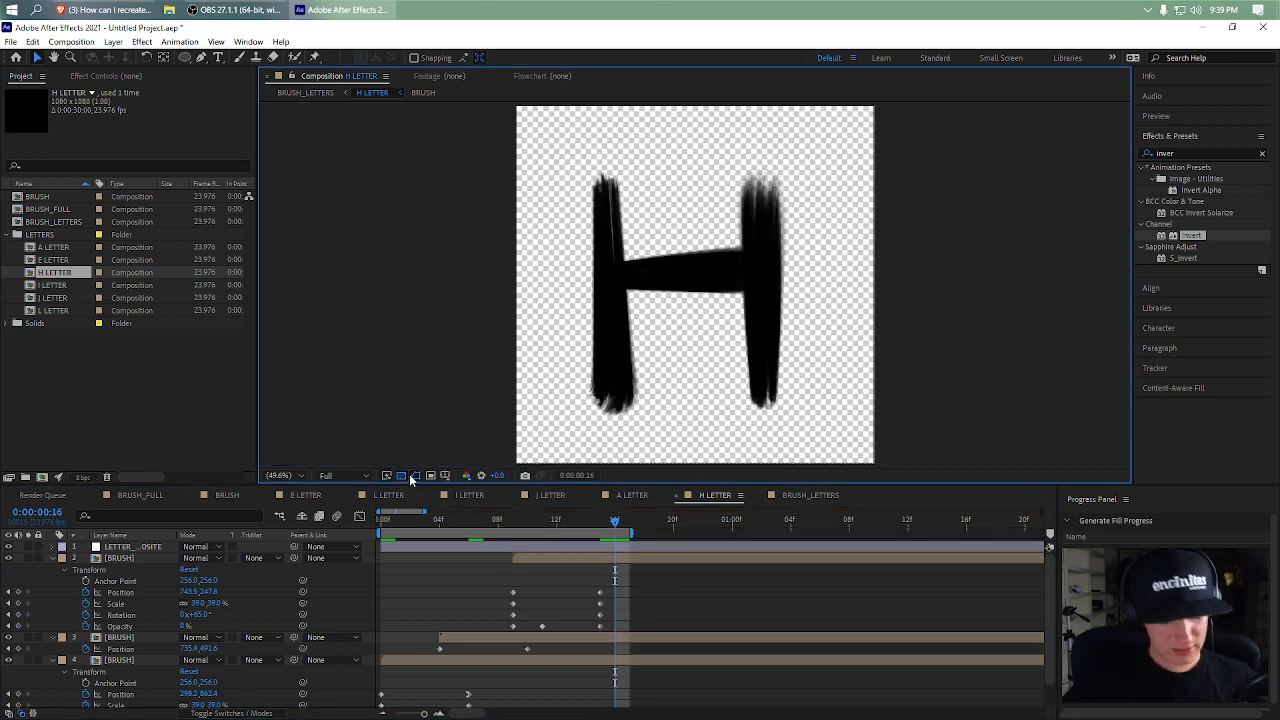
pyautogui.click(809, 494)
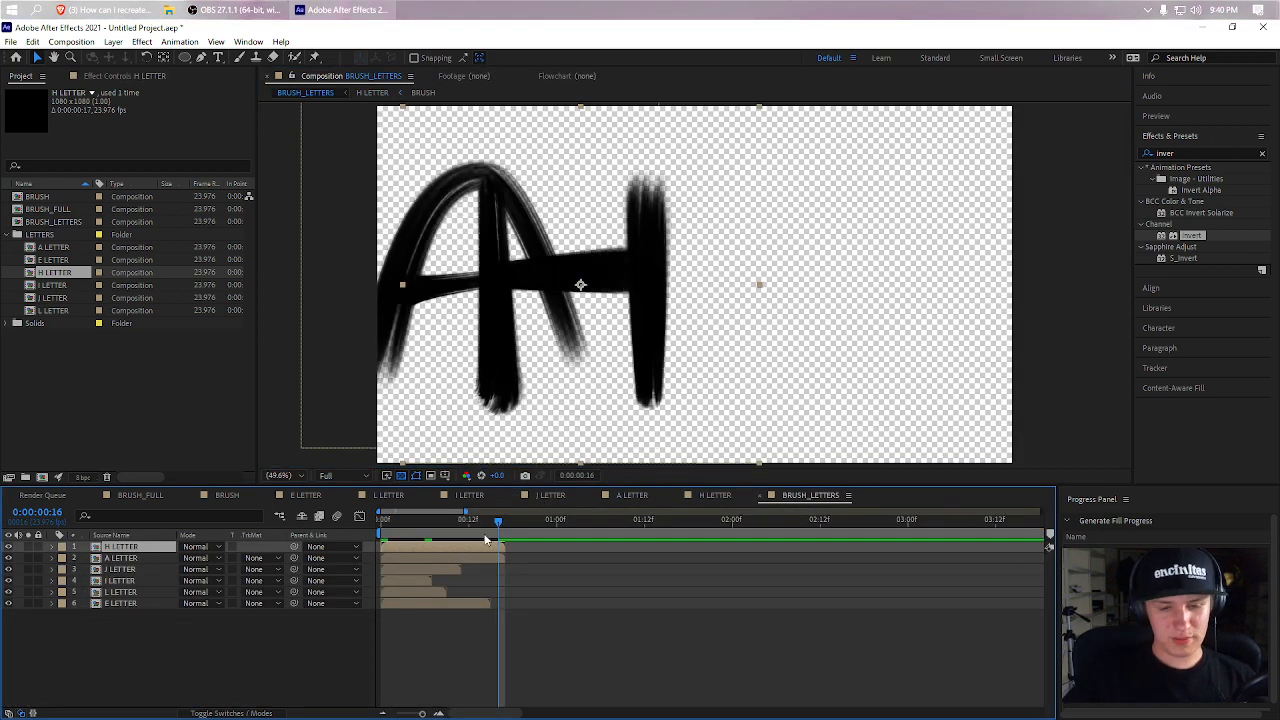
# - Preview BRUSH_LETTERS from the start, and apply Freeze On Last Frame to the E, L and I LETTER layers
pyautogui.click(381, 516)
pyautogui.press('space')
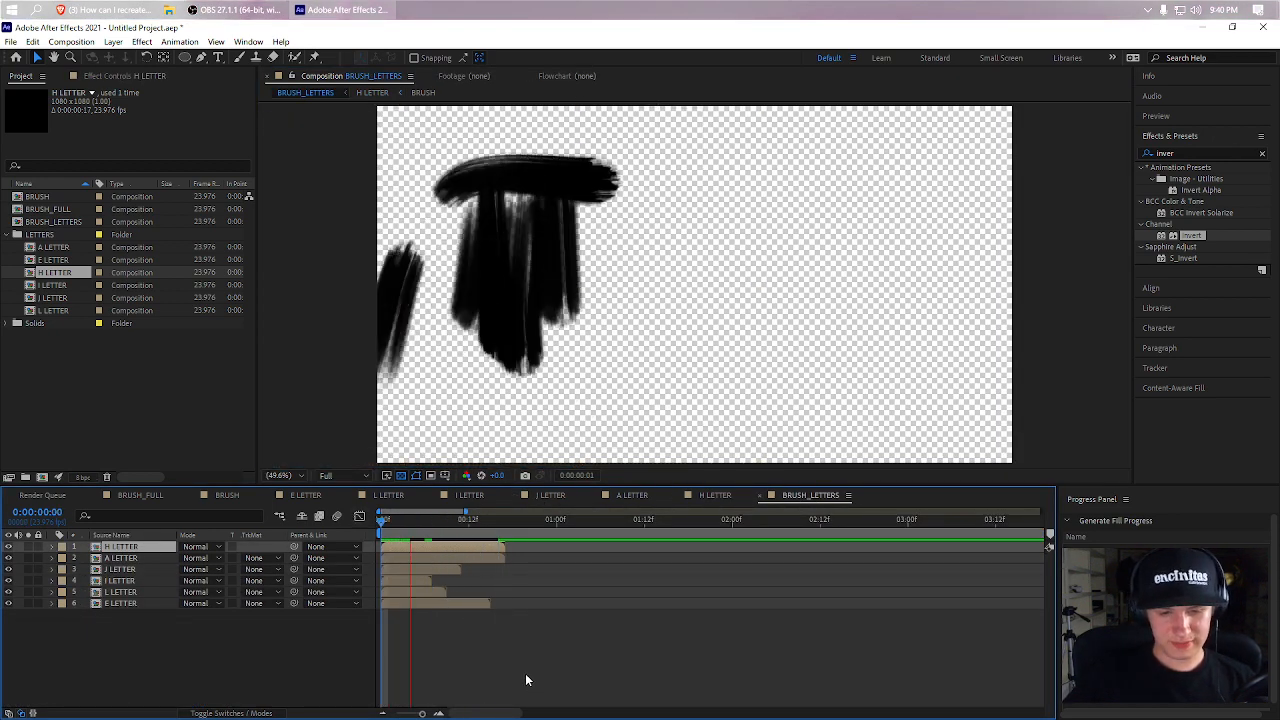
pyautogui.rightClick(464, 604)
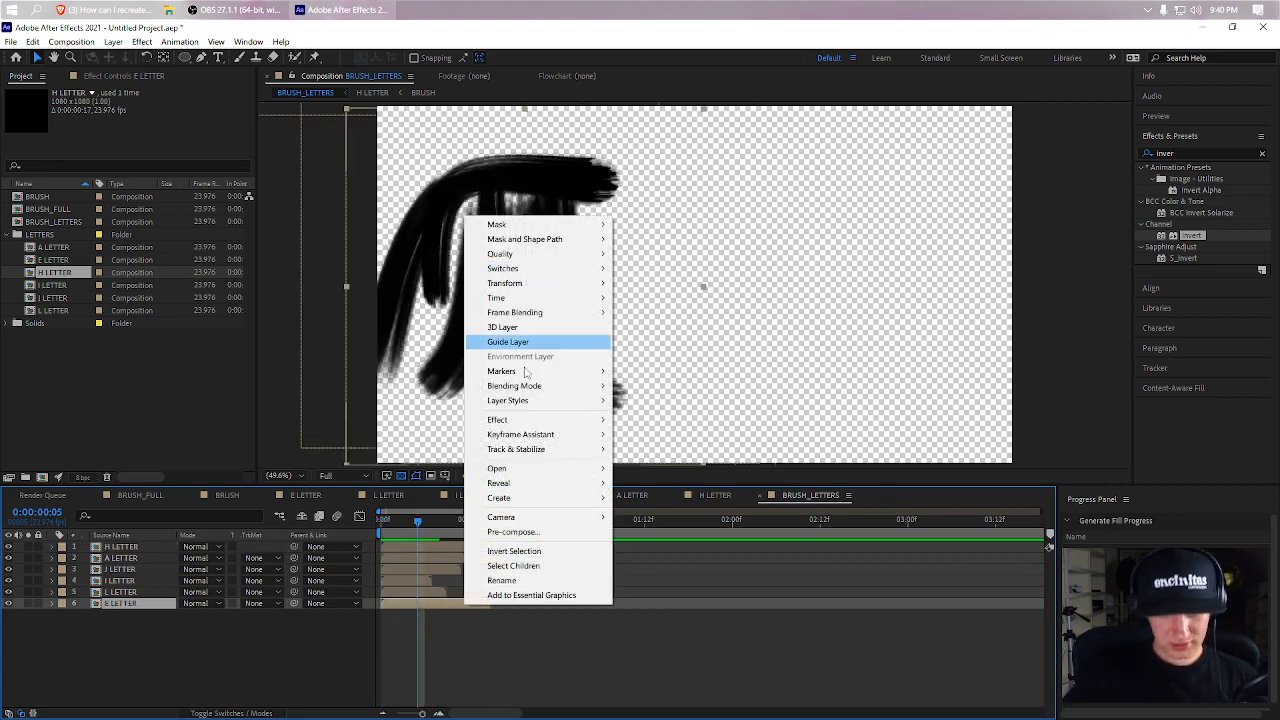
pyautogui.moveTo(566, 298)
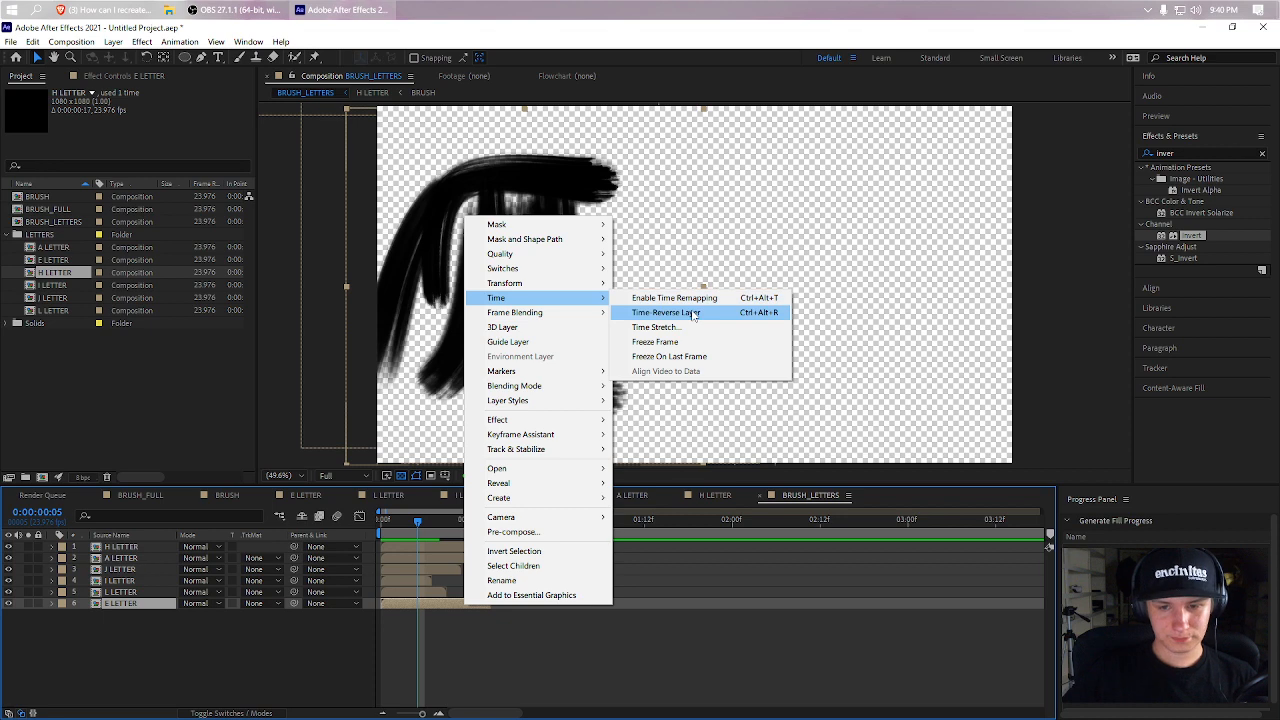
pyautogui.click(699, 355)
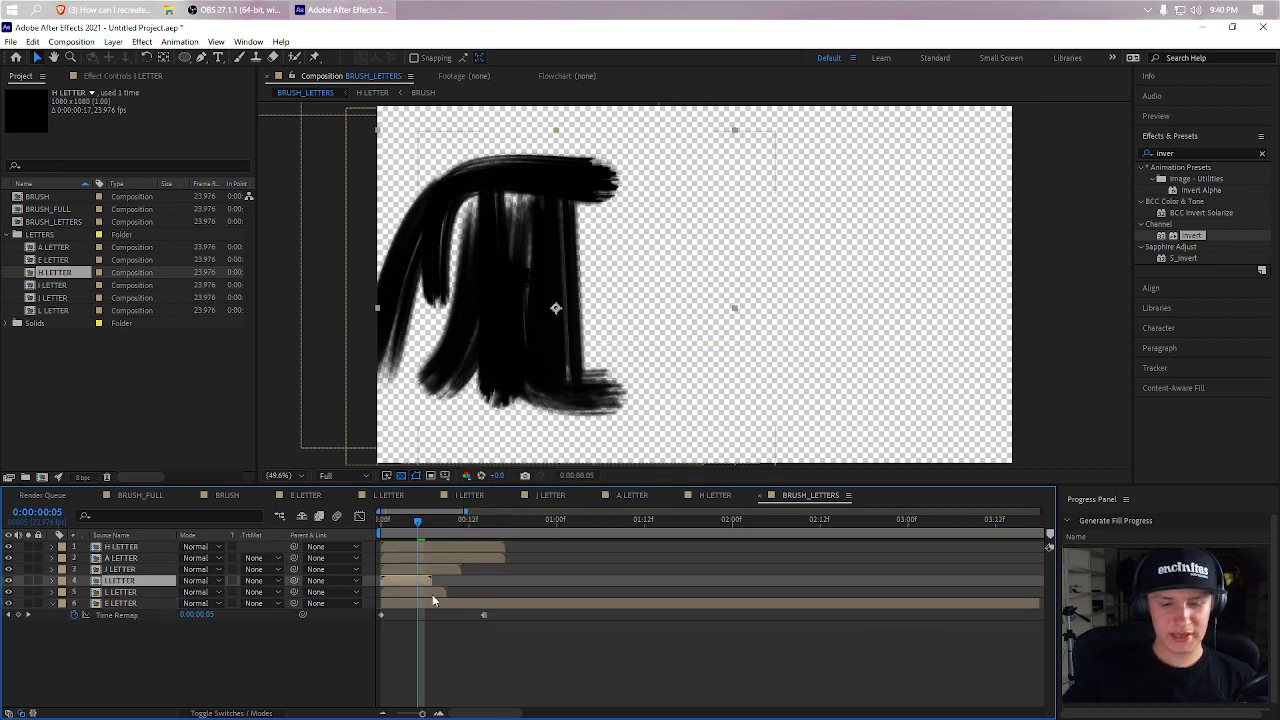
pyautogui.rightClick(432, 594)
pyautogui.moveTo(520, 287)
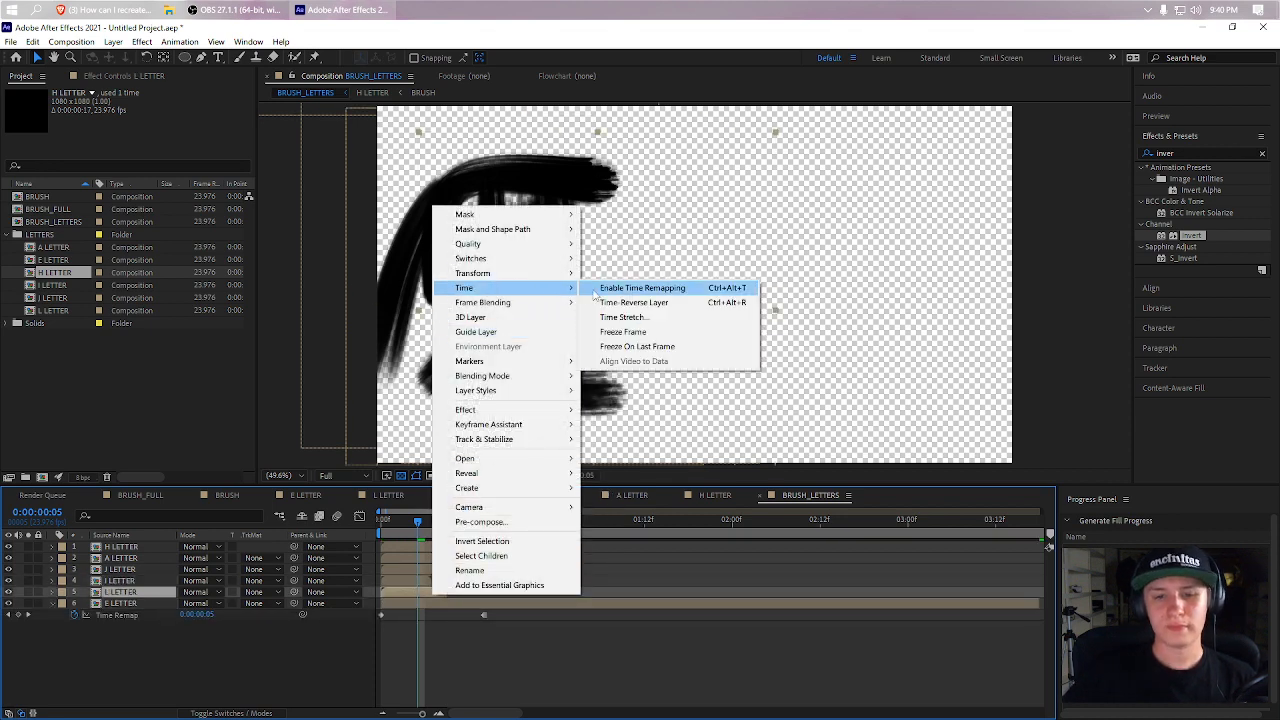
pyautogui.click(640, 346)
pyautogui.rightClick(412, 577)
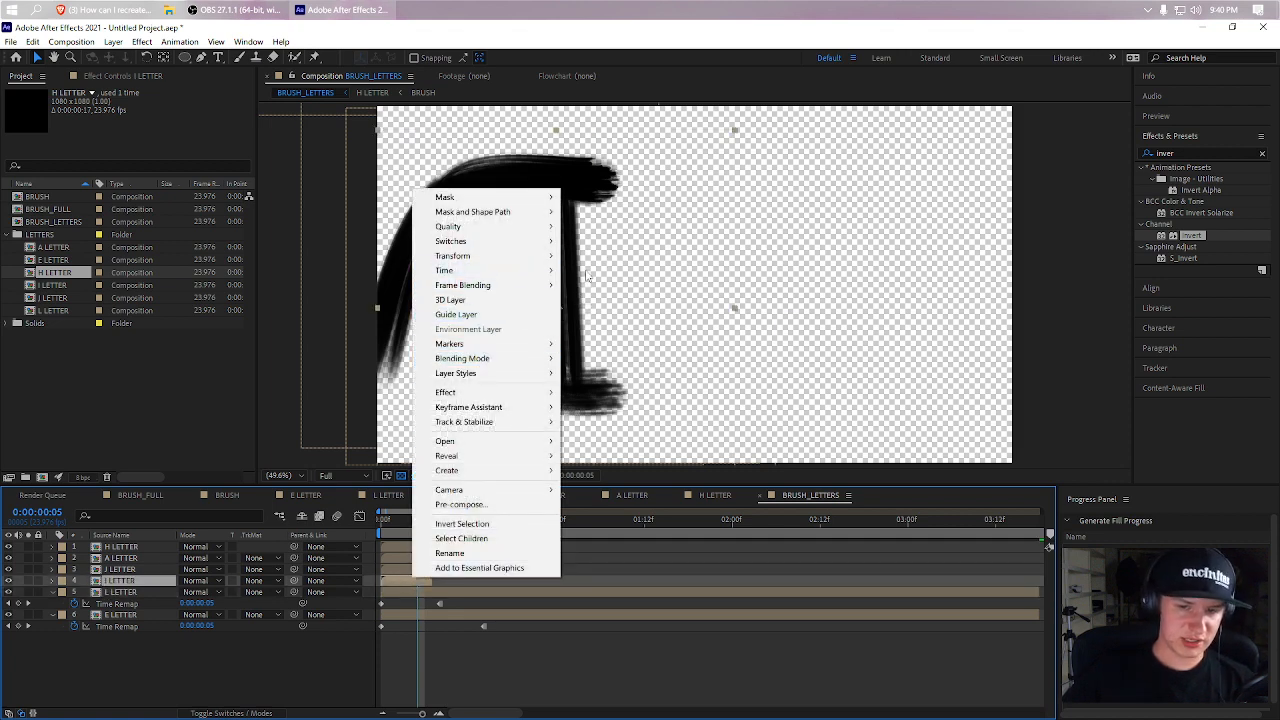
pyautogui.moveTo(536, 273)
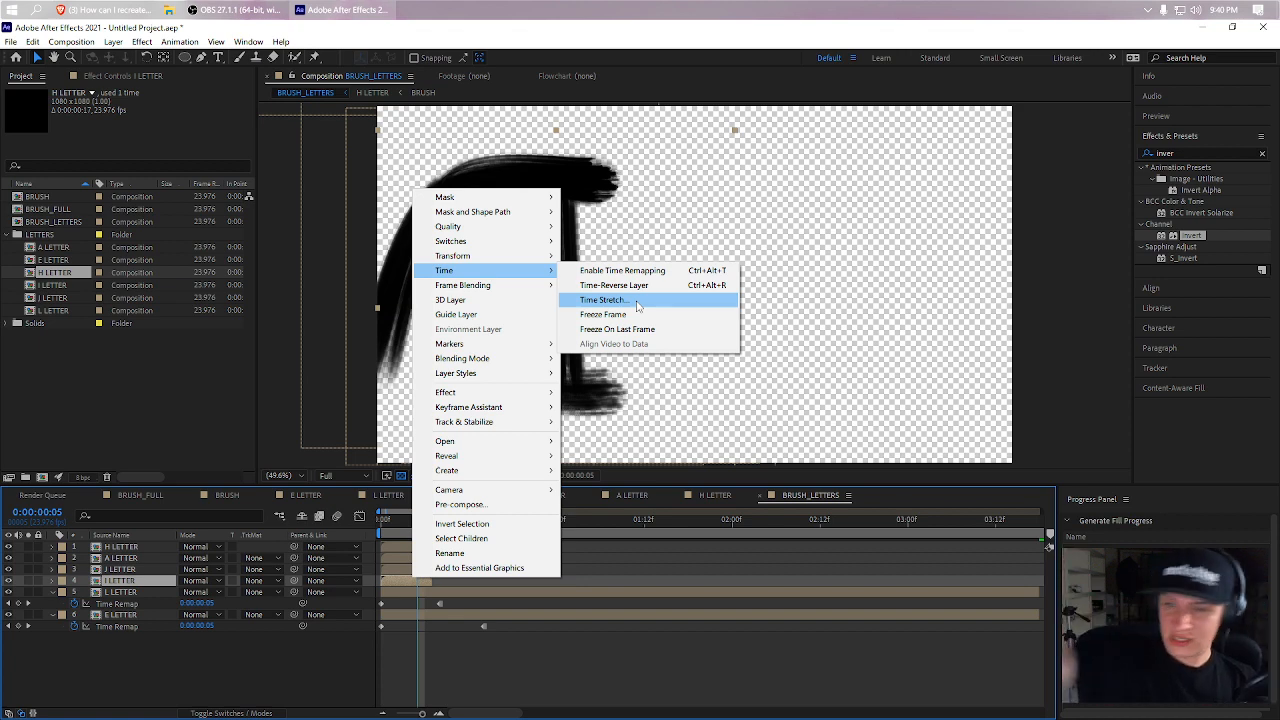
pyautogui.click(630, 314)
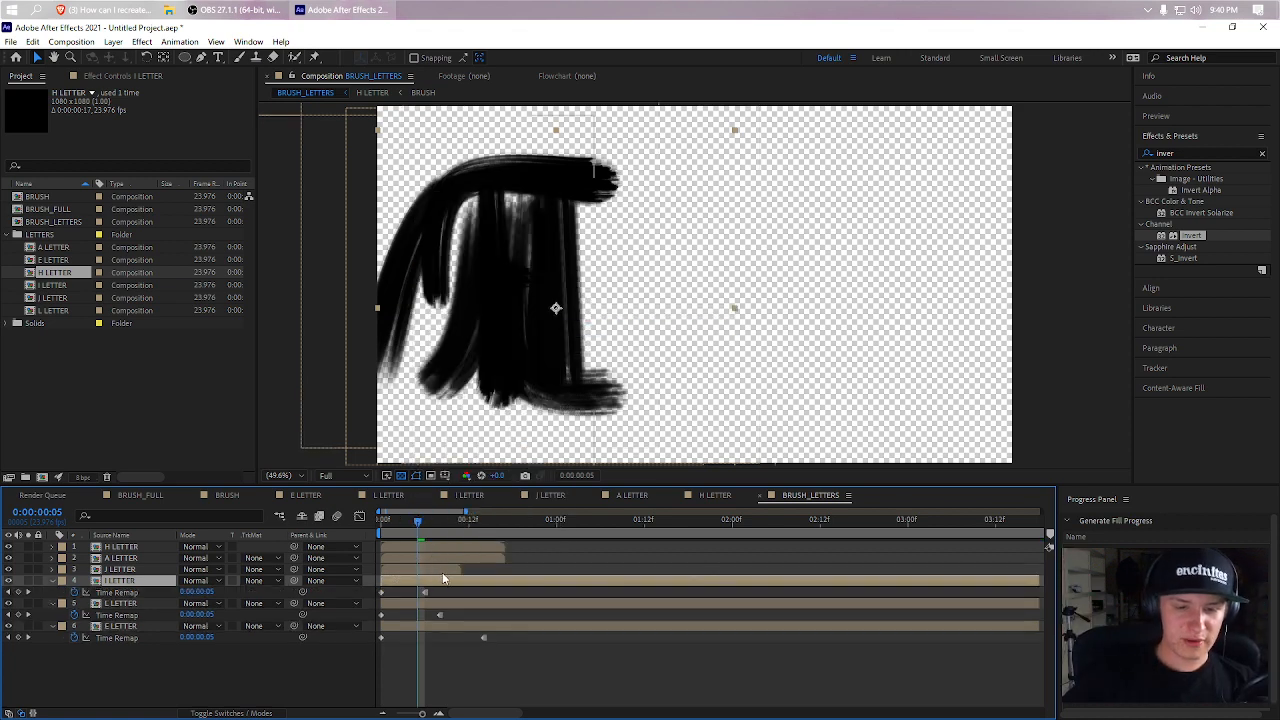
# - Apply Freeze On Last Frame to the J, A and H LETTER layers
pyautogui.rightClick(445, 569)
pyautogui.moveTo(538, 273)
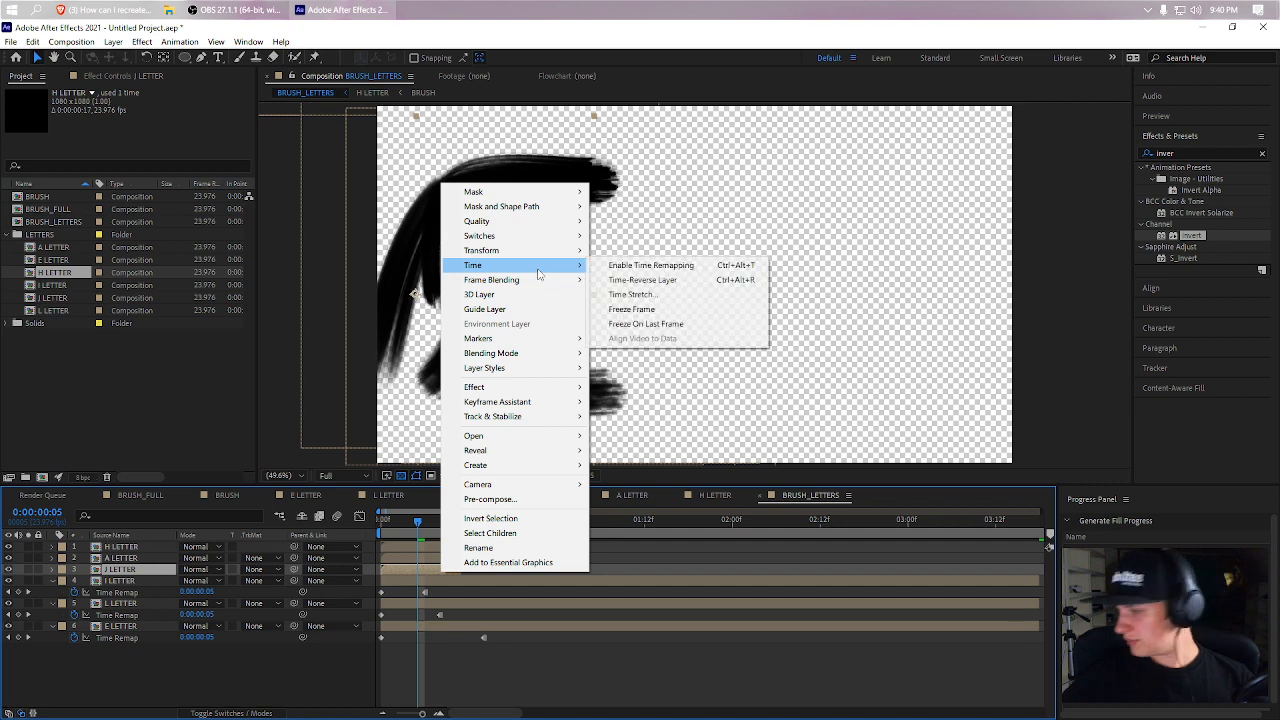
pyautogui.click(645, 323)
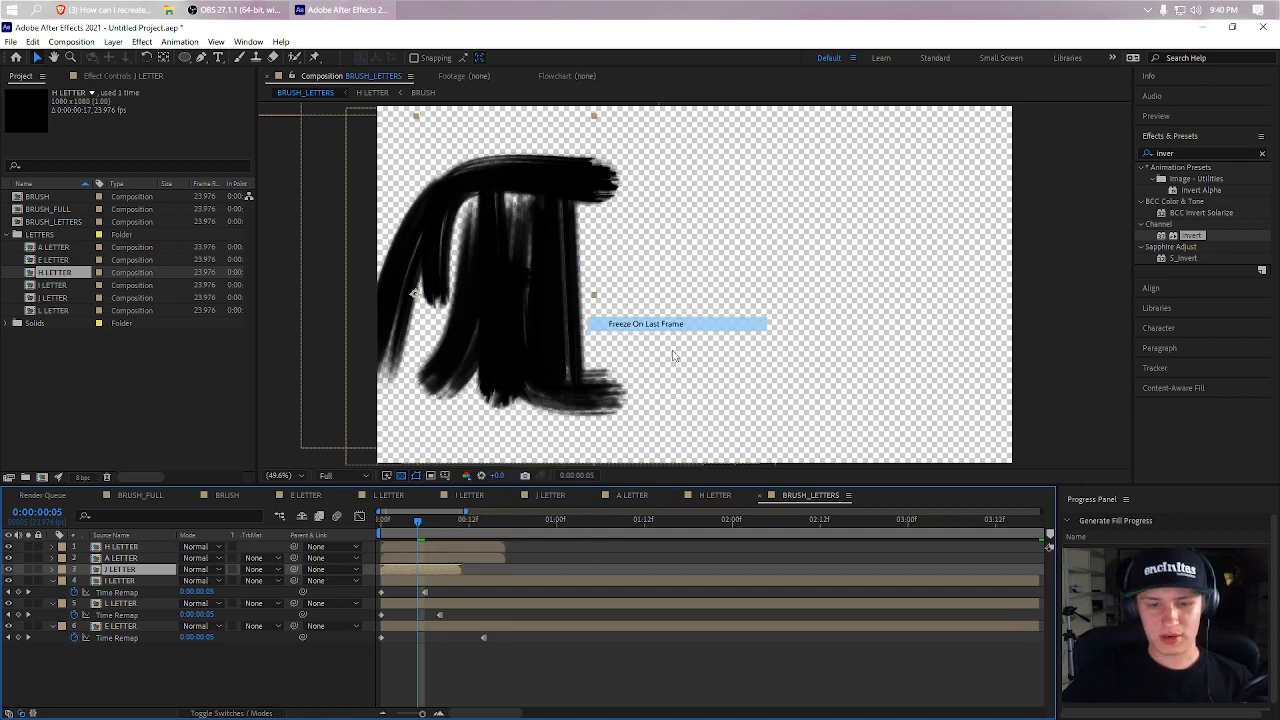
pyautogui.rightClick(455, 558)
pyautogui.moveTo(580, 253)
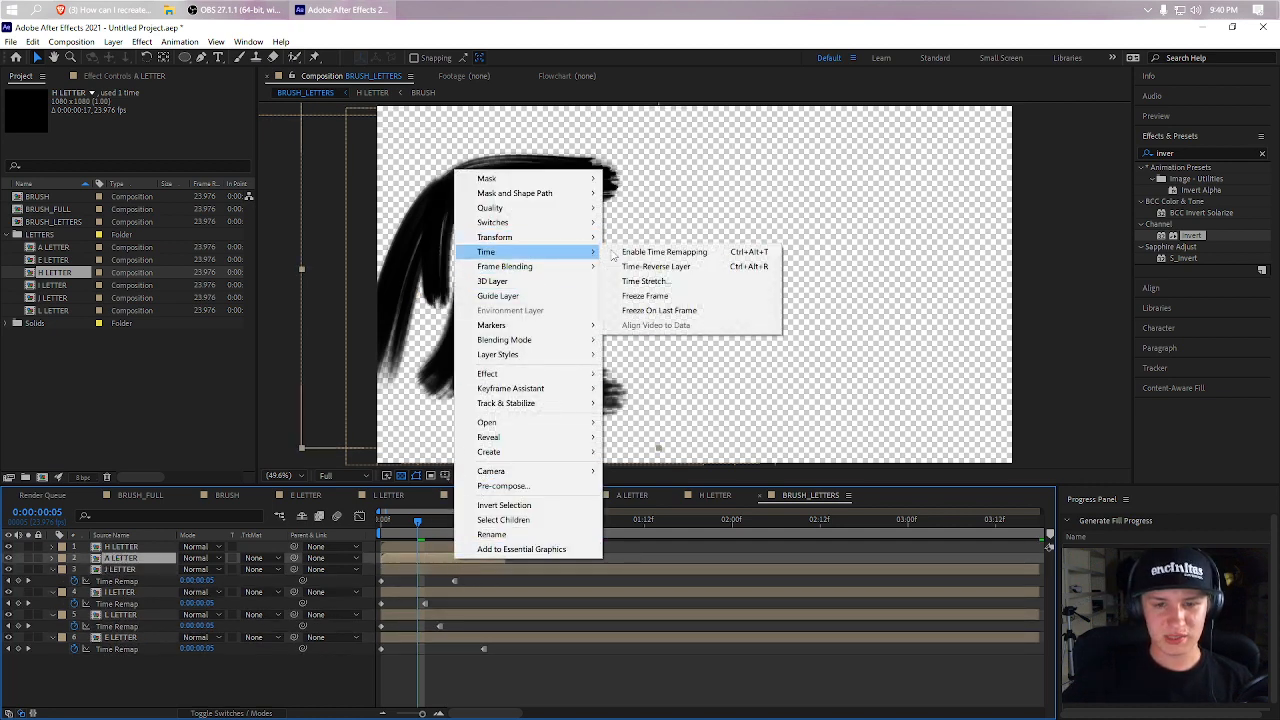
pyautogui.click(684, 311)
pyautogui.rightClick(481, 549)
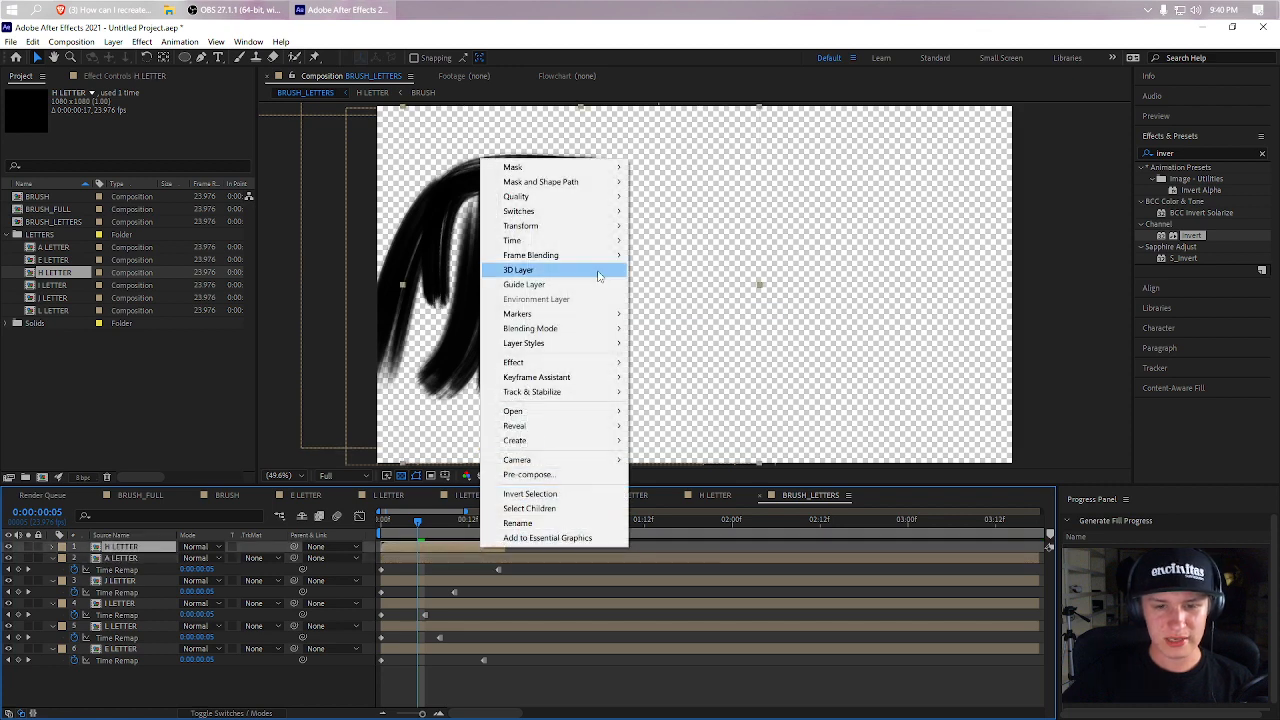
pyautogui.moveTo(603, 246)
pyautogui.click(688, 301)
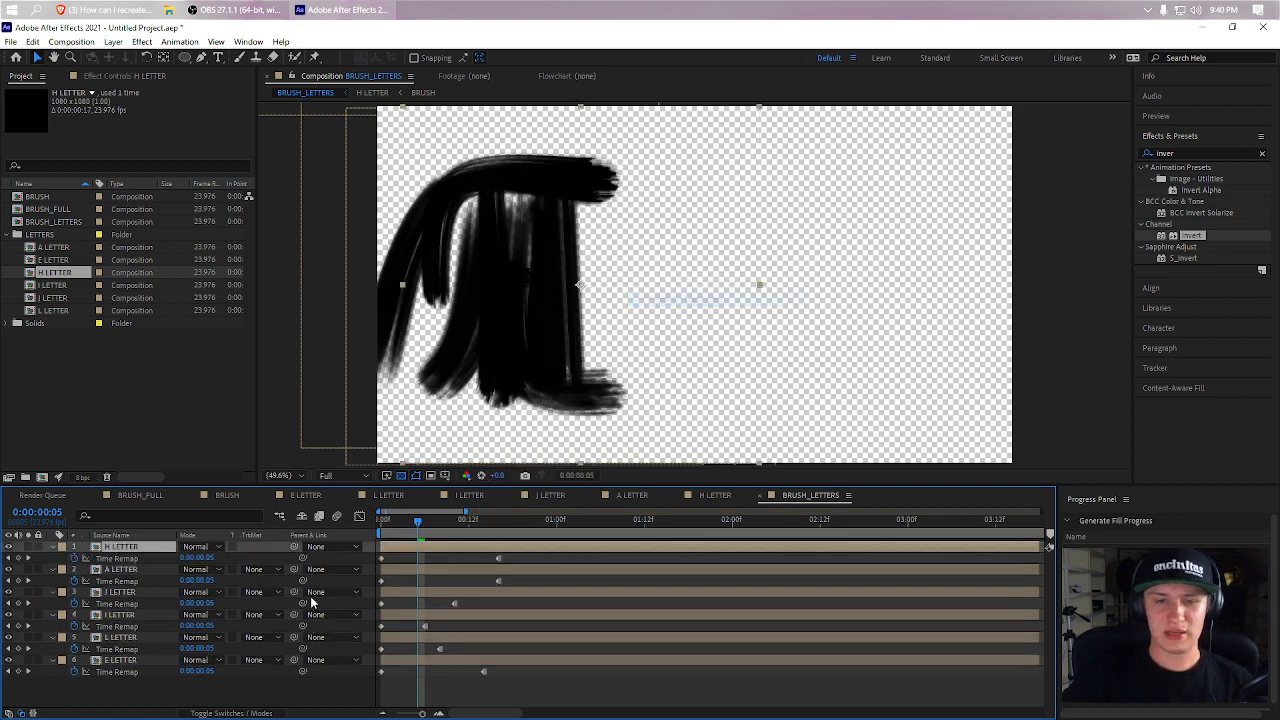
# - Move the L LETTER layer slightly to the right in the frame, and hide the I, J, A and H LETTER layers
pyautogui.click(117, 672)
pyautogui.click(120, 660)
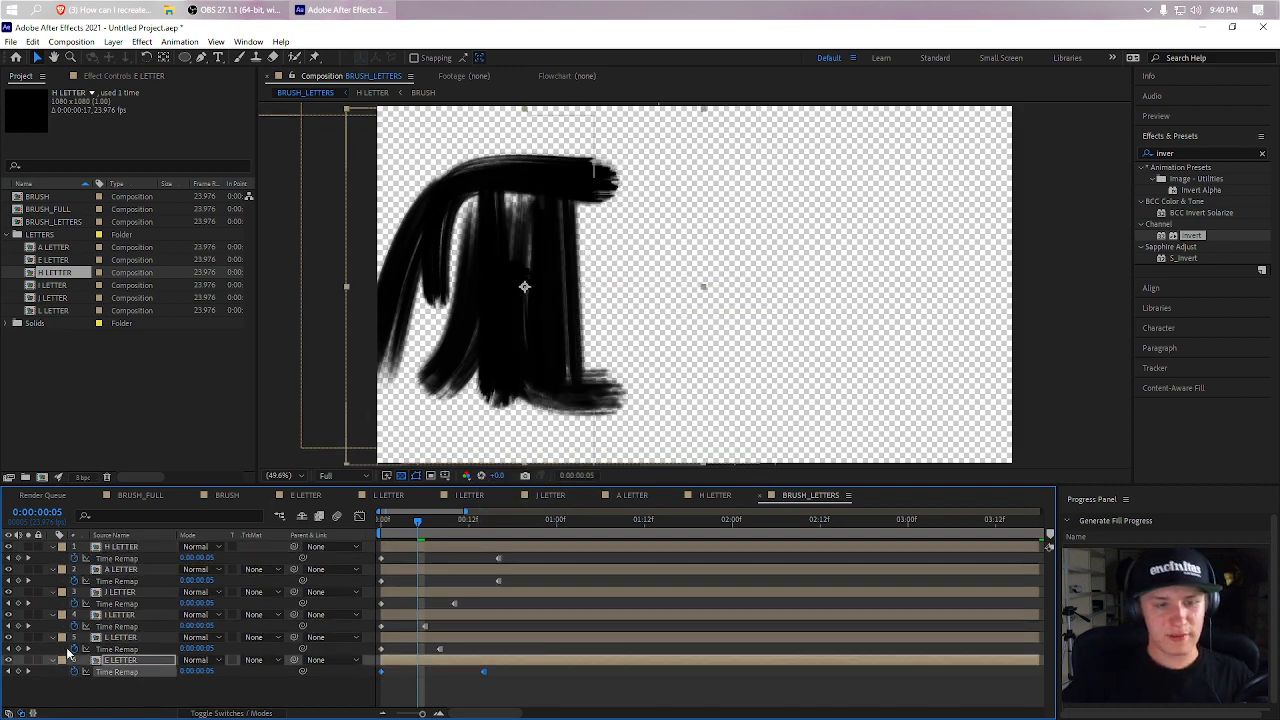
pyautogui.click(152, 640)
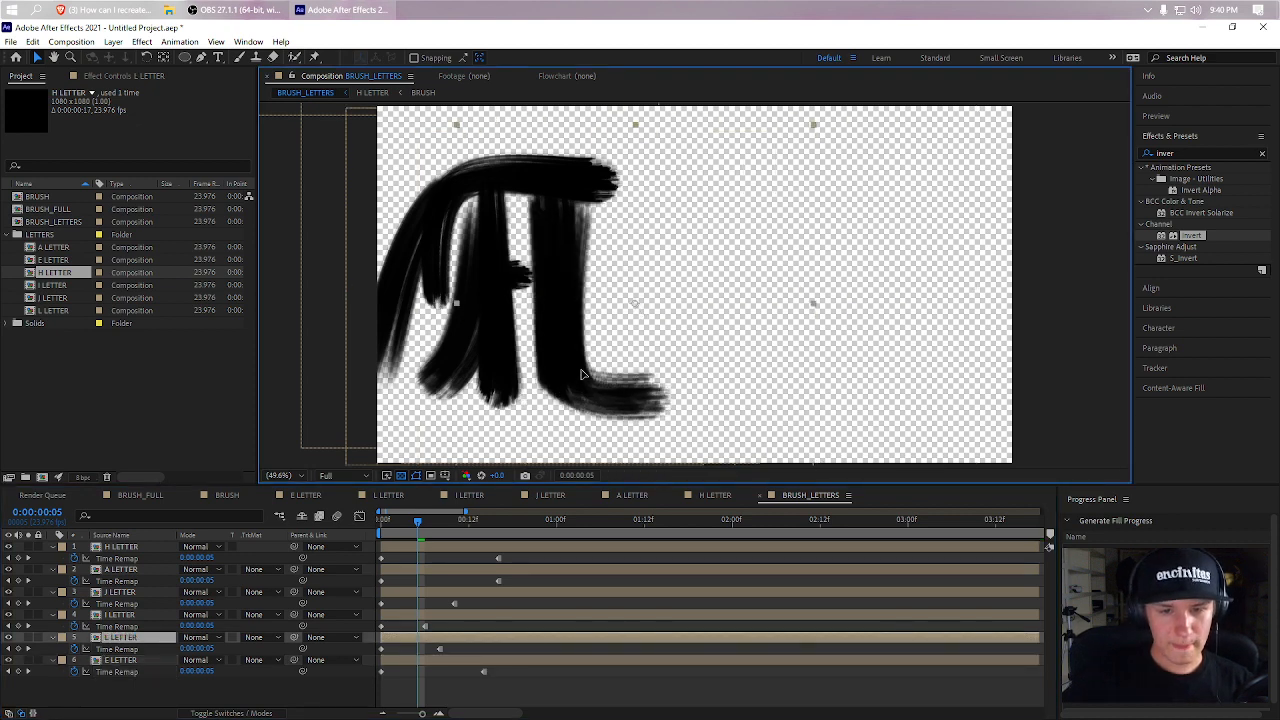
pyautogui.moveTo(8, 616); pyautogui.dragTo(8, 541)
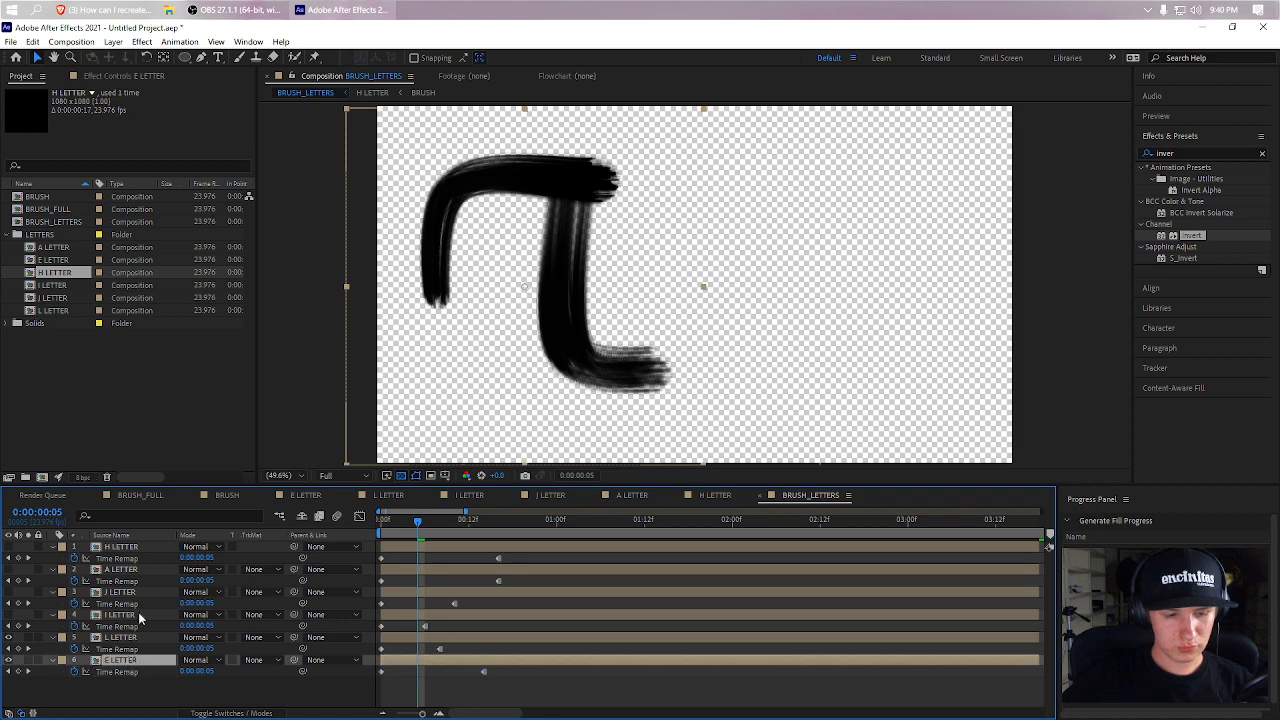
# - Scale all six letter layers down to 62%
pyautogui.hotkey('ctrl', 'a')
pyautogui.press('s')
pyautogui.moveTo(212, 607); pyautogui.dragTo(162, 646)
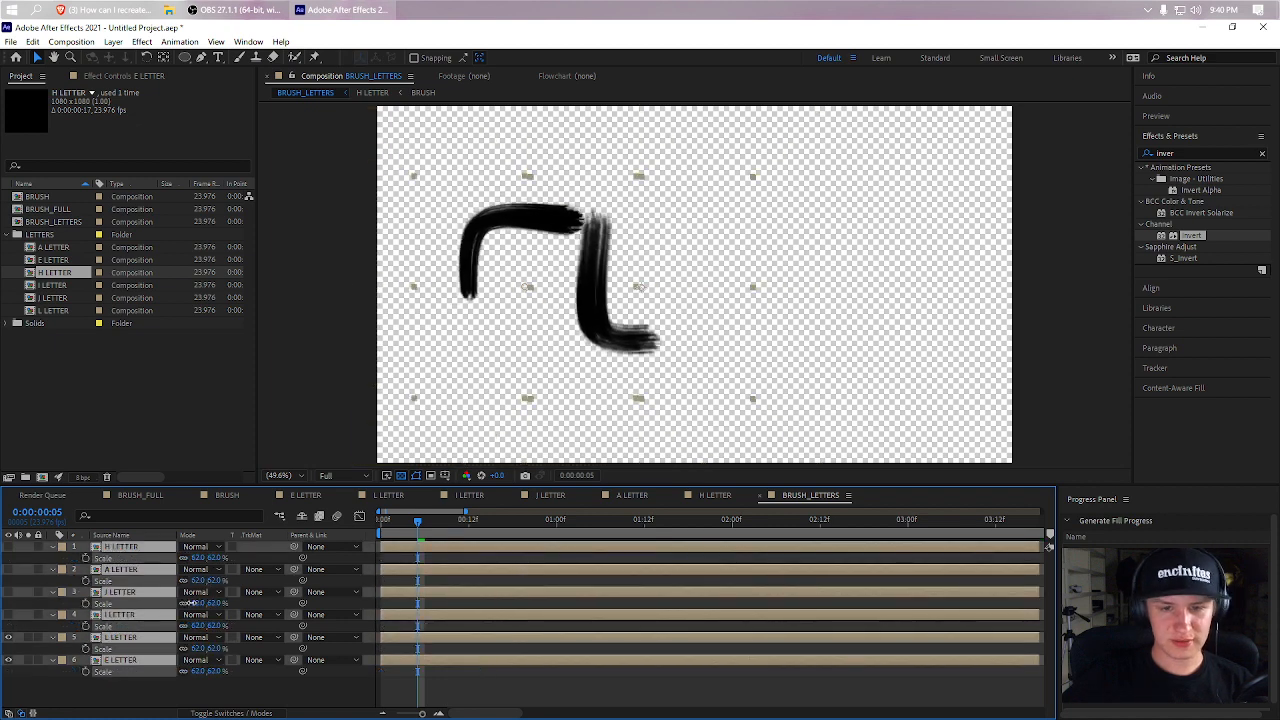
pyautogui.click(158, 660)
pyautogui.moveTo(476, 310)
pyautogui.mouseDown()
pyautogui.moveTo(462, 314)
pyautogui.moveTo(476, 317)
pyautogui.mouseUp()
pyautogui.hotkey('ctrl', 'z')
# - Go to 0:00:01:05 and shift the fully drawn E and L letters leftward, leaving a small gap between them
pyautogui.click(147, 639)
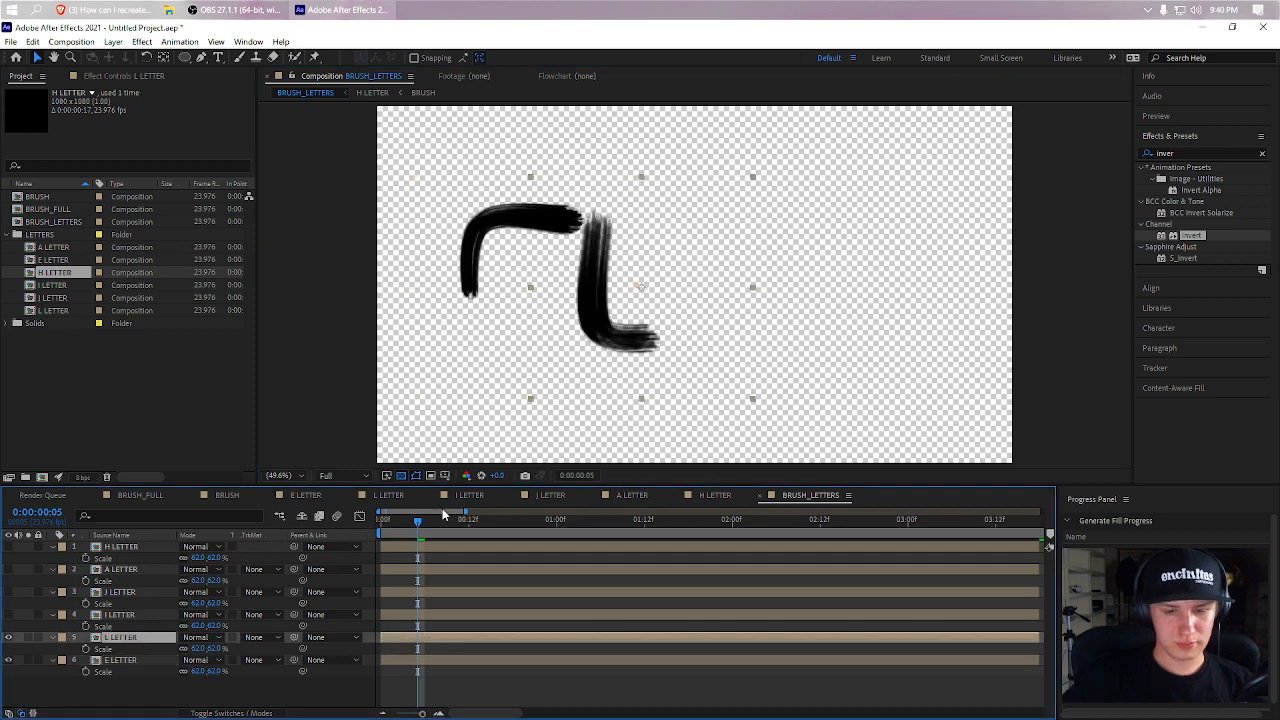
pyautogui.moveTo(445, 515); pyautogui.dragTo(591, 518)
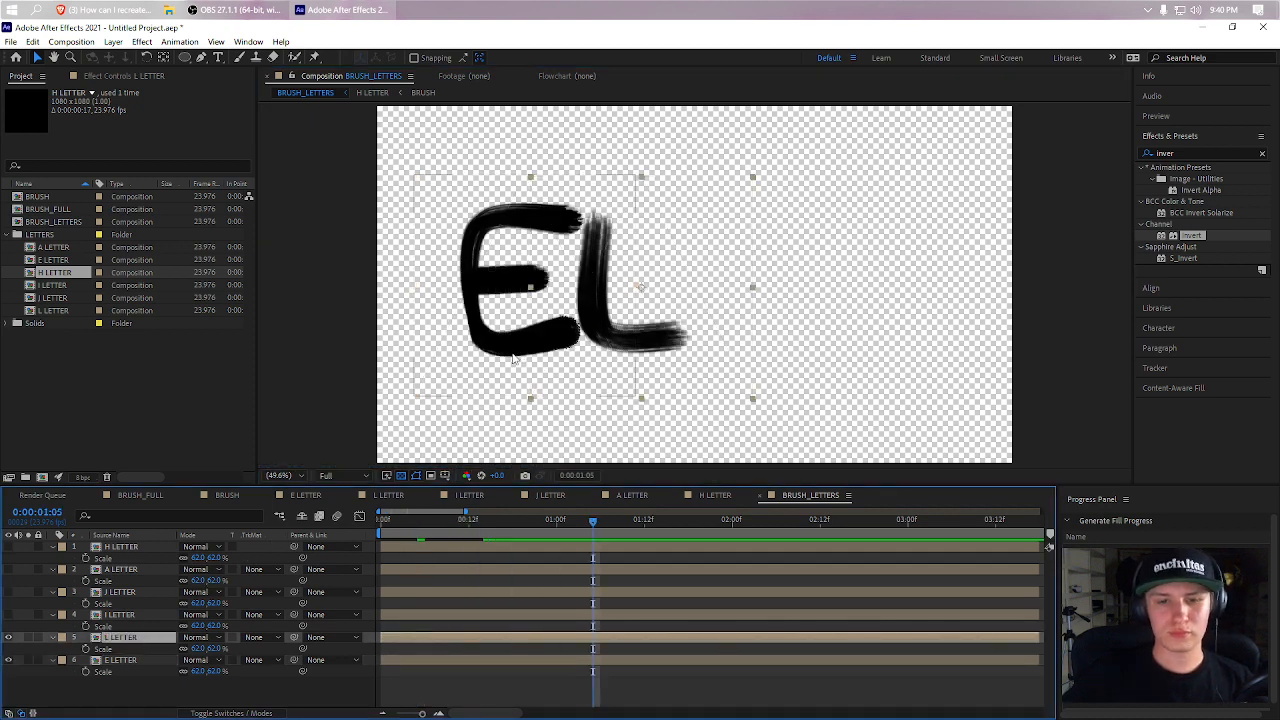
pyautogui.moveTo(515, 349); pyautogui.dragTo(496, 353)
pyautogui.moveTo(663, 346); pyautogui.dragTo(657, 363)
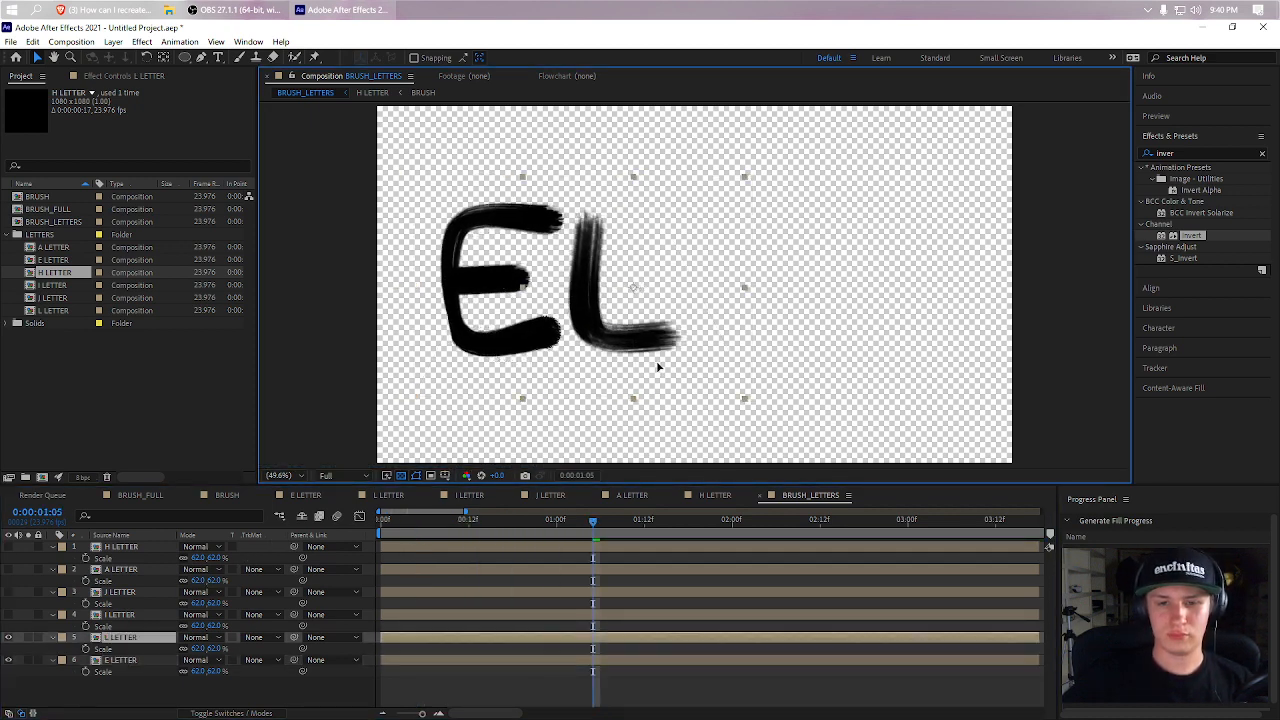
pyautogui.moveTo(476, 366); pyautogui.dragTo(461, 367)
pyautogui.moveTo(711, 370); pyautogui.dragTo(697, 370)
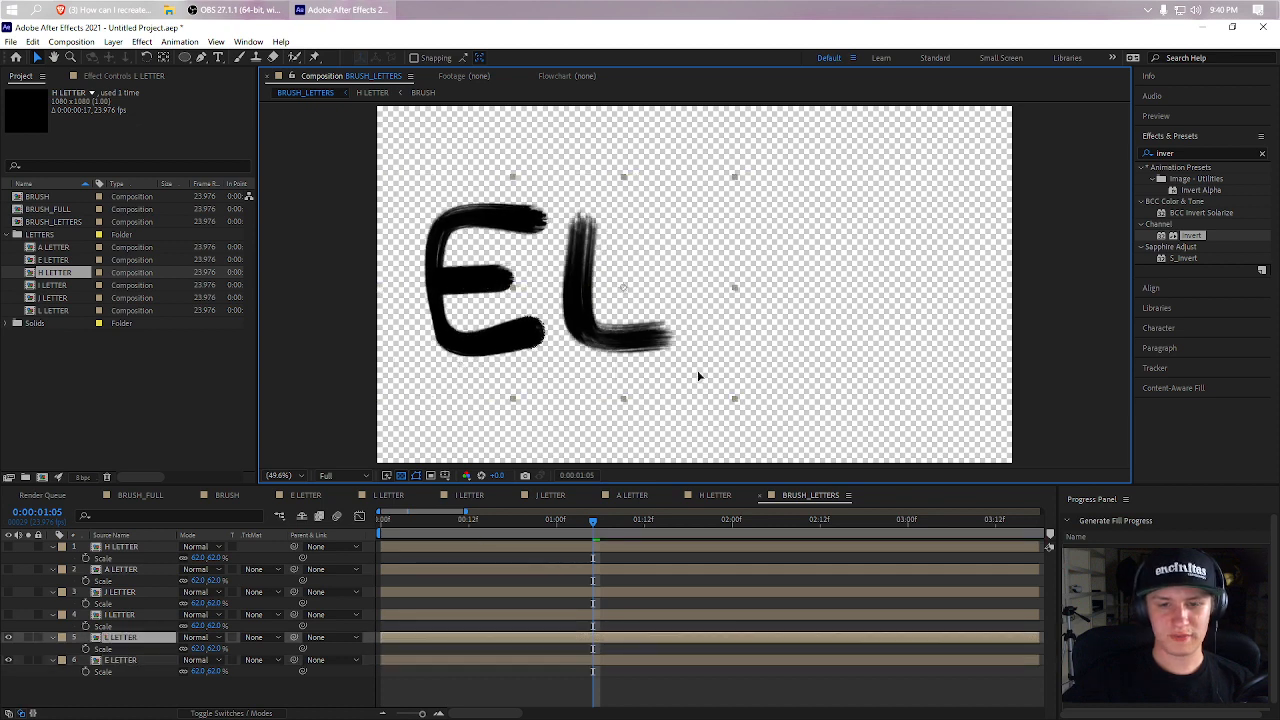
# - Show the I, J and A LETTER layers one by one and line them up in a row after the L
pyautogui.click(9, 615)
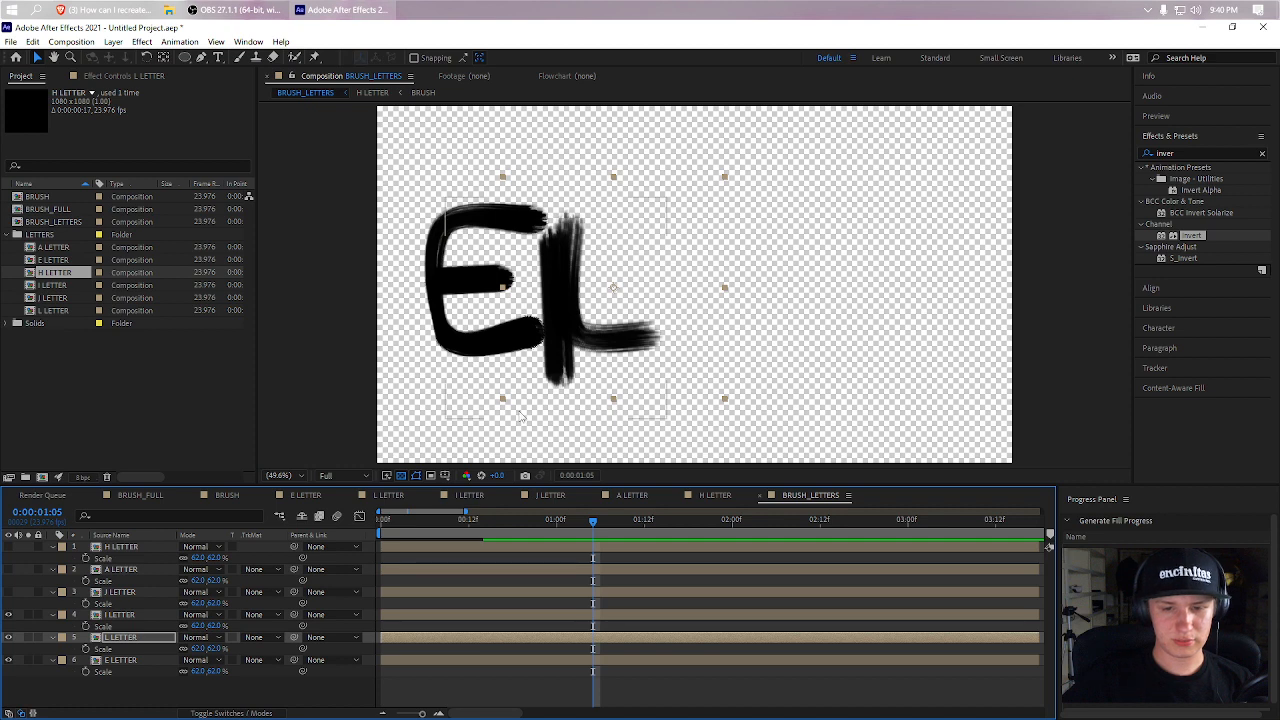
pyautogui.moveTo(520, 415); pyautogui.dragTo(657, 384)
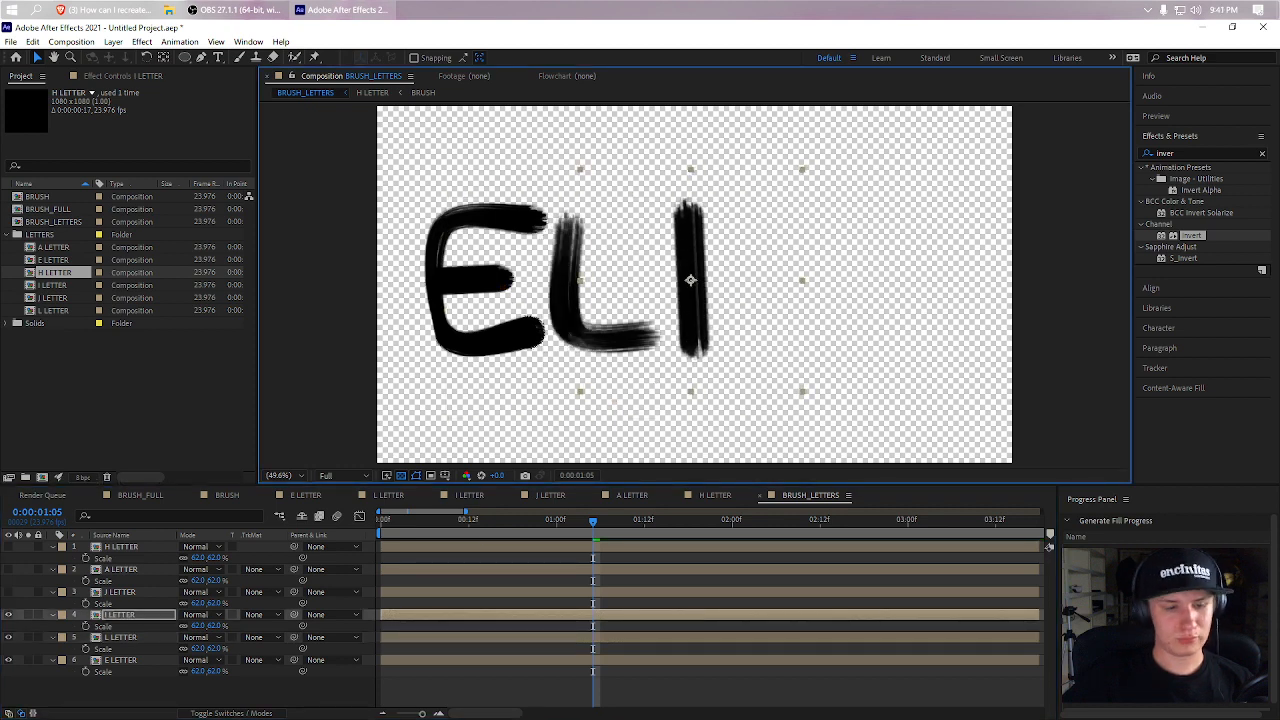
pyautogui.click(9, 592)
pyautogui.moveTo(373, 385); pyautogui.dragTo(737, 370)
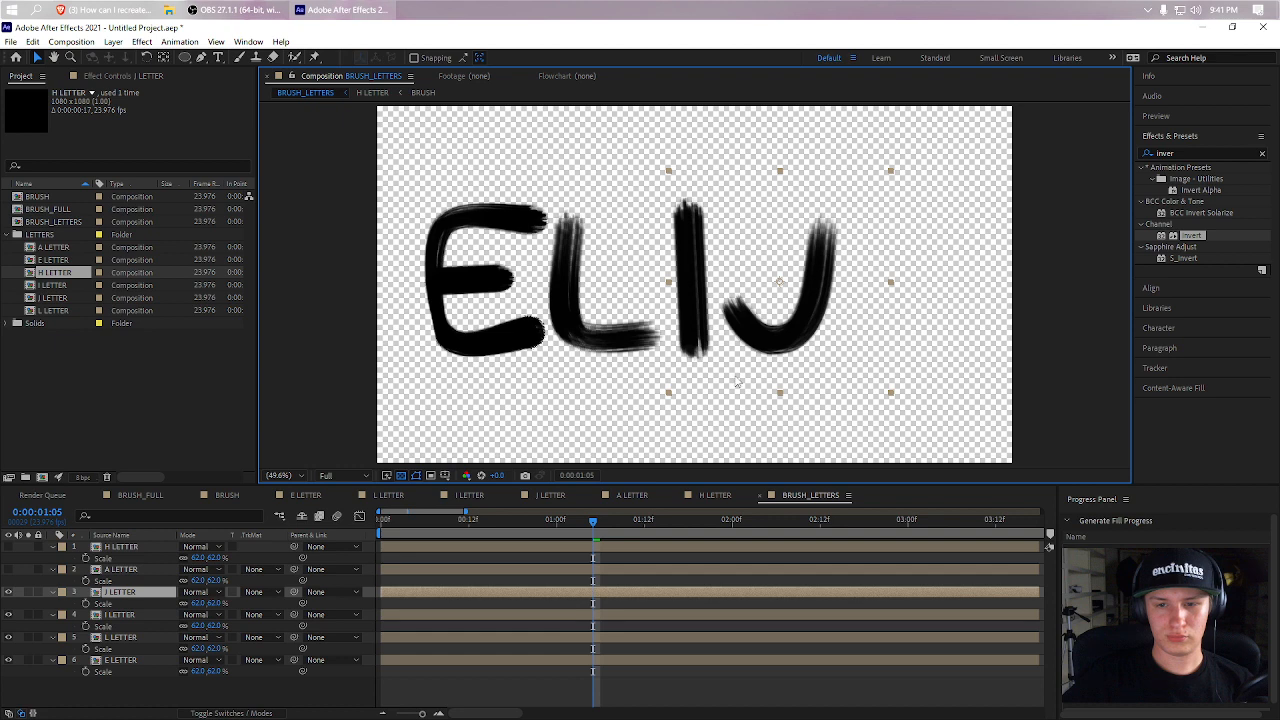
pyautogui.click(9, 570)
pyautogui.moveTo(406, 362); pyautogui.dragTo(843, 374)
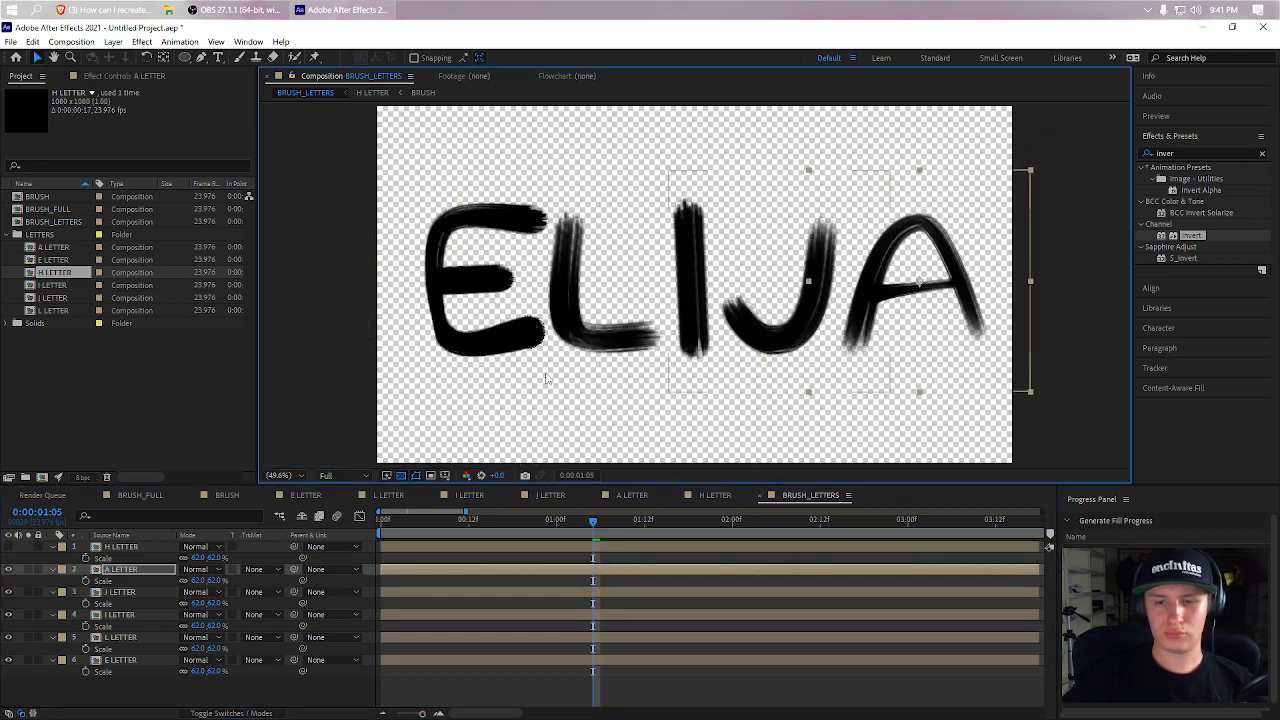
# - Shift the five visible letters slightly left together and scale them down to 47%
pyautogui.moveTo(340, 162); pyautogui.dragTo(1062, 400)
pyautogui.moveTo(727, 350); pyautogui.dragTo(682, 351)
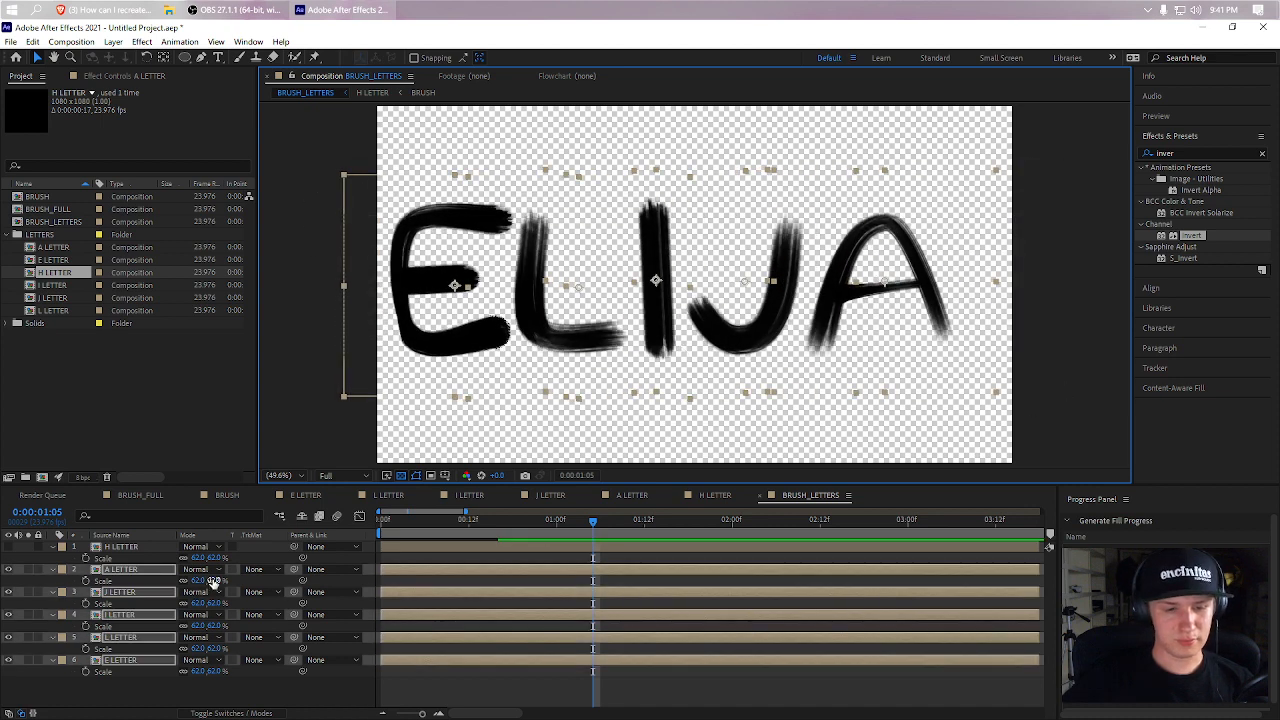
pyautogui.moveTo(212, 581); pyautogui.dragTo(197, 581)
# - Move the scaled letters leftward to close the gaps, keeping E, L, I, J and A evenly spaced in a row
pyautogui.moveTo(592, 303); pyautogui.dragTo(522, 341)
pyautogui.click(566, 394)
pyautogui.click(653, 362)
pyautogui.moveTo(640, 362); pyautogui.dragTo(614, 362)
pyautogui.moveTo(747, 353); pyautogui.dragTo(707, 353)
pyautogui.moveTo(840, 352); pyautogui.dragTo(785, 353)
pyautogui.click(799, 408)
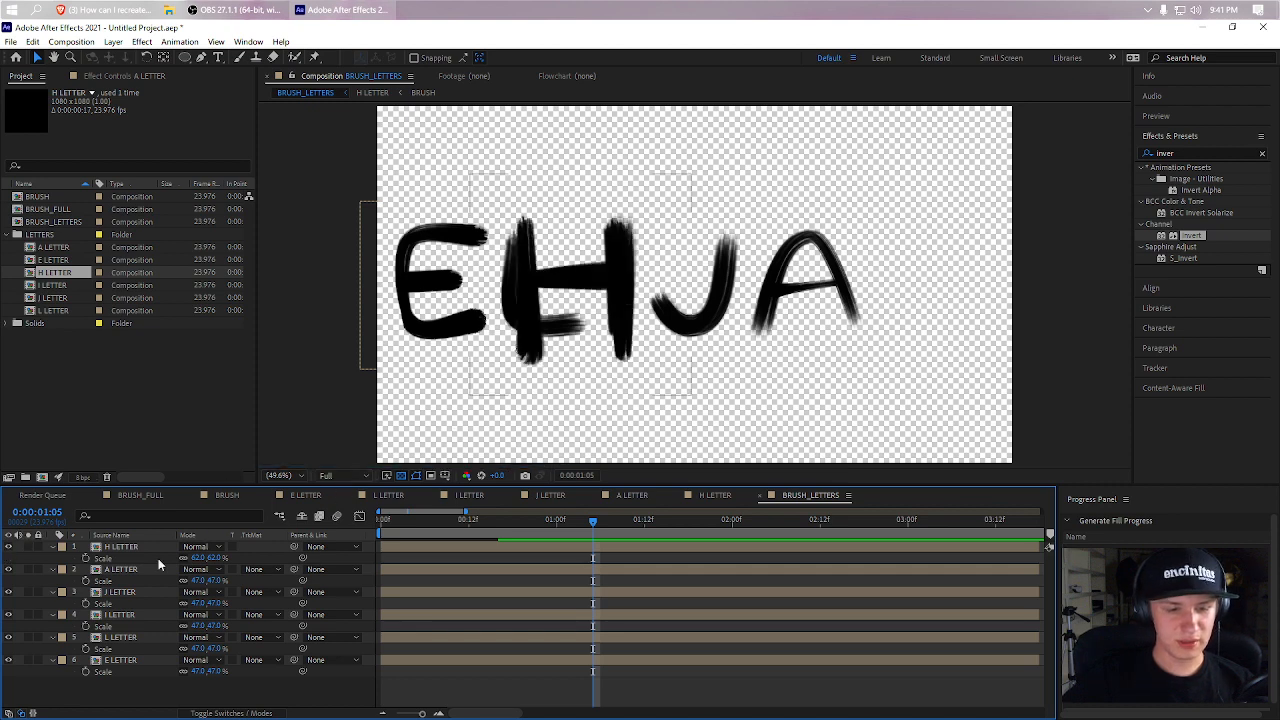
# - Scale the H LETTER layer down to 47% and place it after the A at the end of the word
pyautogui.click(214, 580)
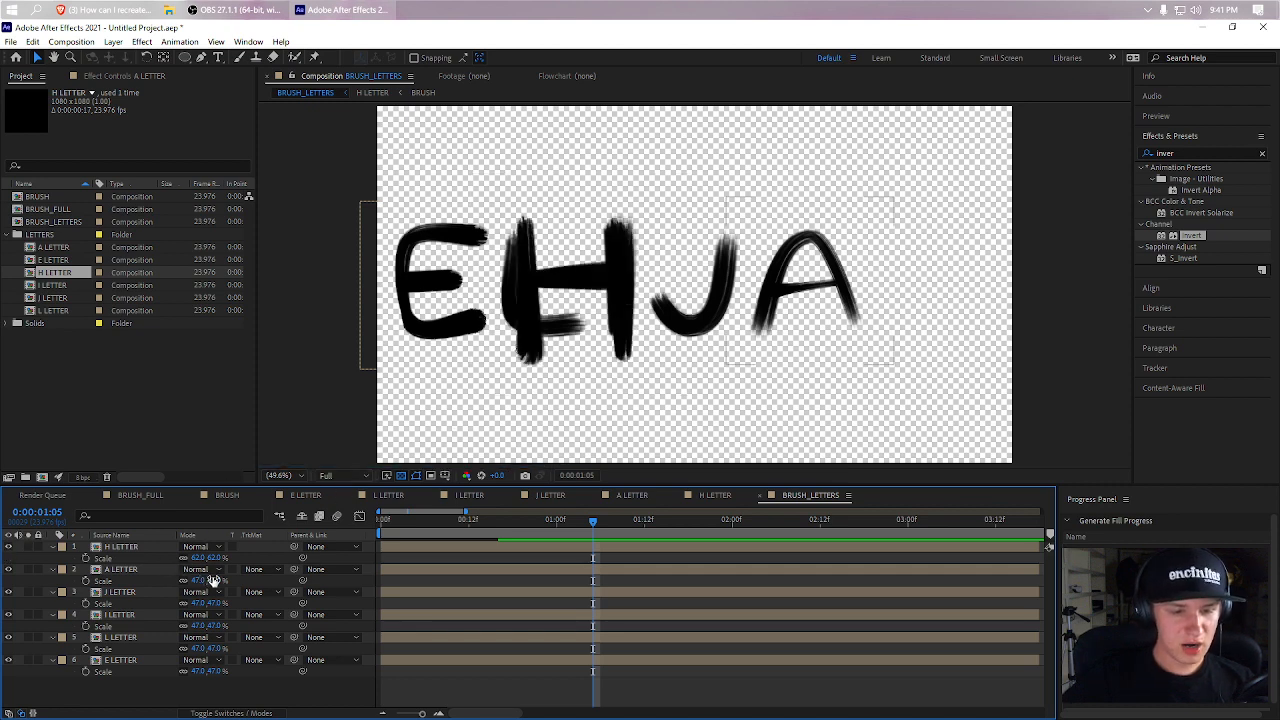
pyautogui.click(412, 463)
pyautogui.moveTo(578, 346); pyautogui.dragTo(926, 340)
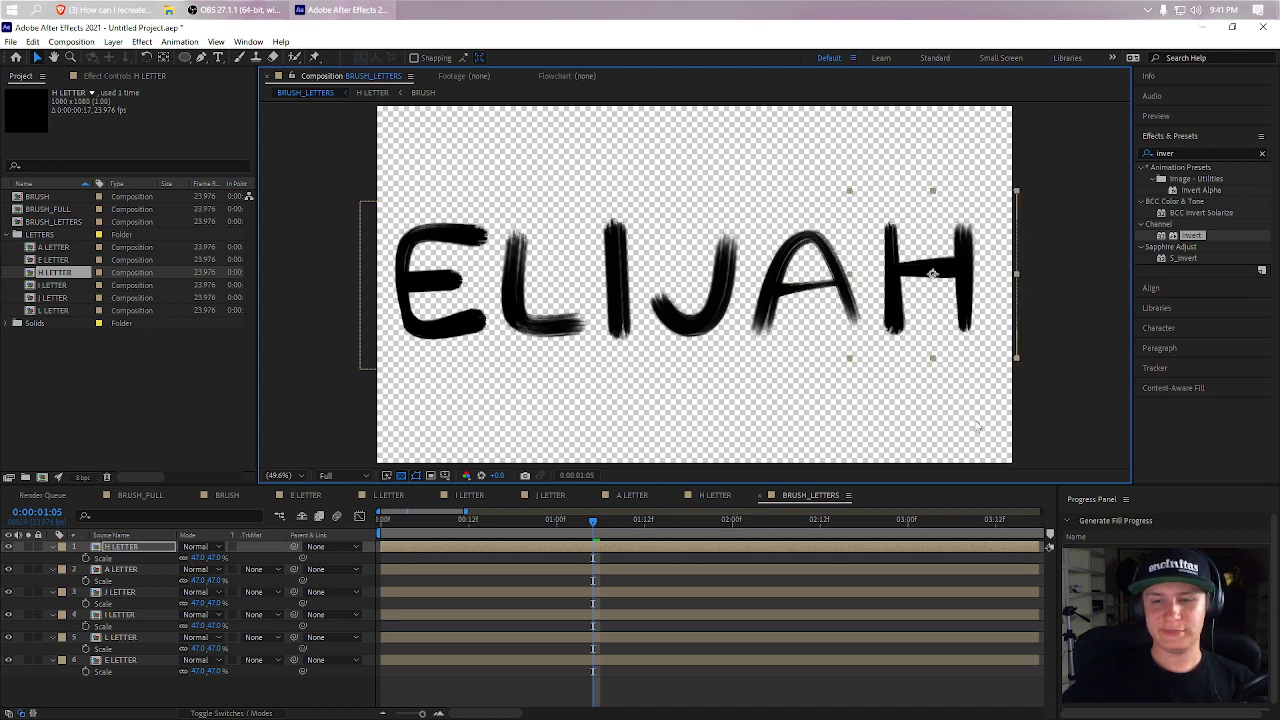
# - Select all six letters and nudge them slightly right to centre the word in the frame
pyautogui.moveTo(1034, 412); pyautogui.dragTo(324, 246)
pyautogui.moveTo(550, 325); pyautogui.dragTo(557, 325)
pyautogui.click(575, 416)
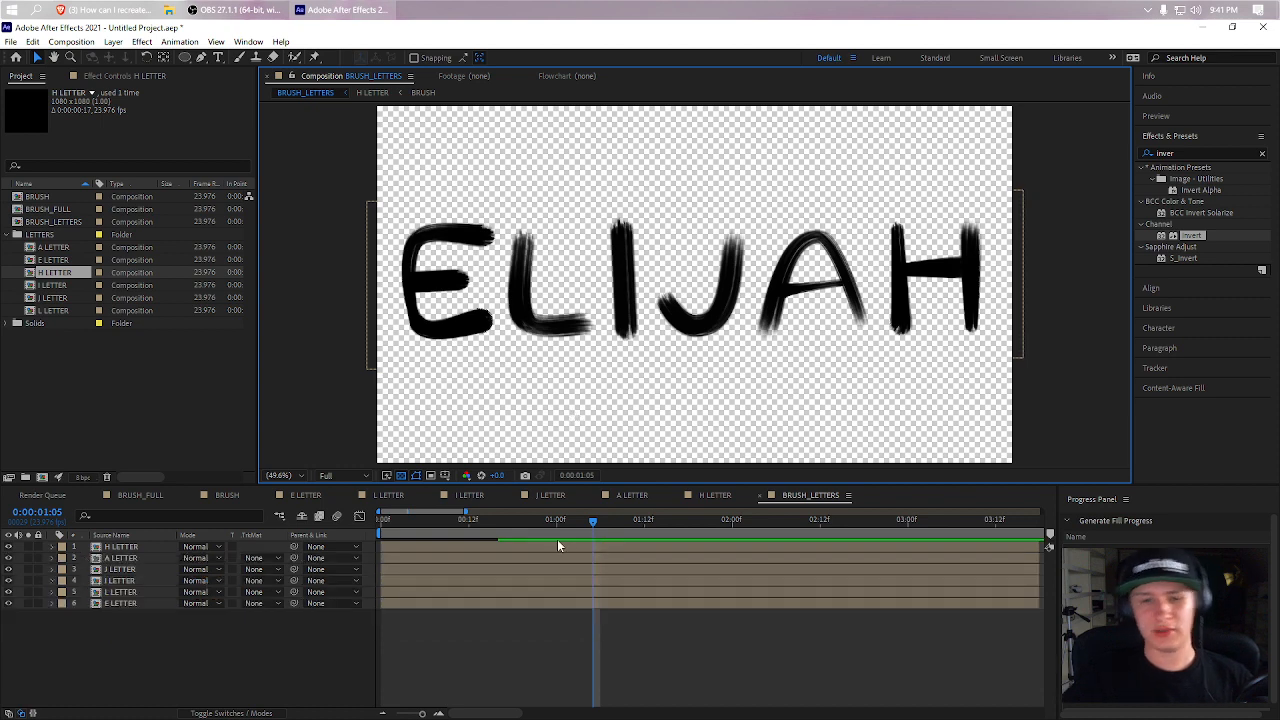
# - Preview the brush-letter animation from the beginning of BRUSH_LETTERS to check how the letters draw on
pyautogui.moveTo(507, 526); pyautogui.dragTo(378, 530)
pyautogui.press('space')
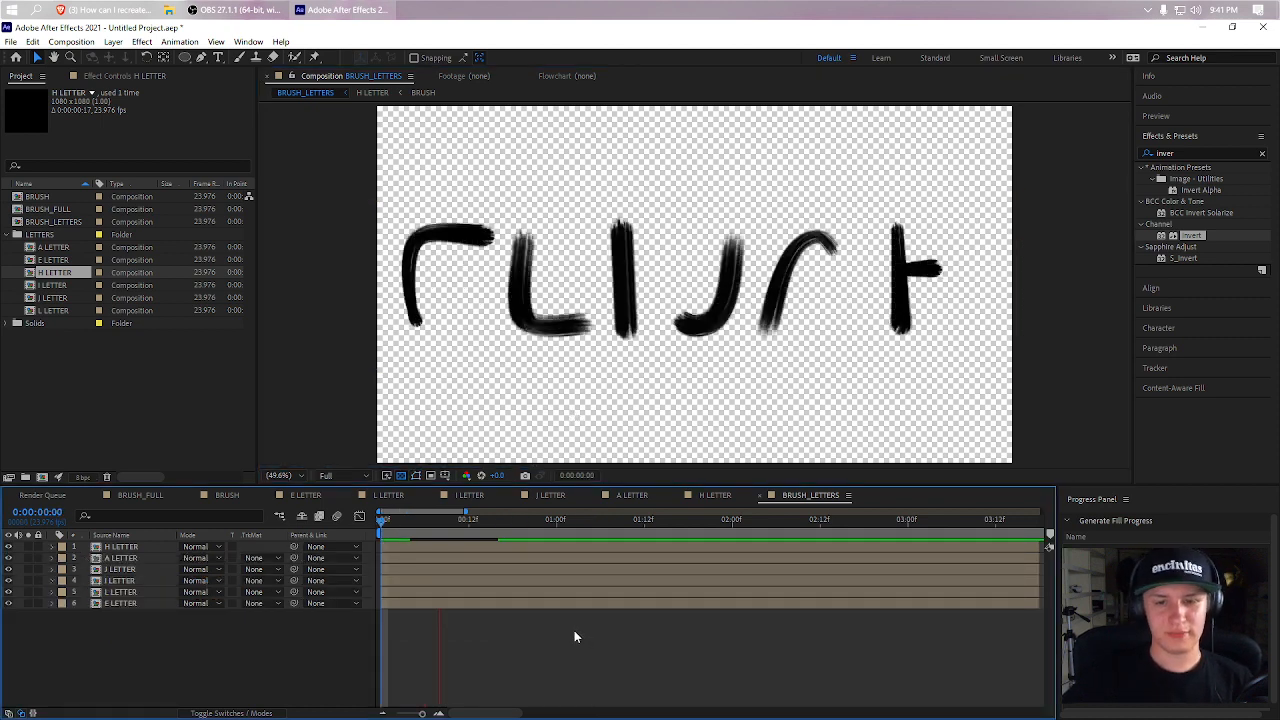
pyautogui.click(438, 713)
pyautogui.click(438, 713)
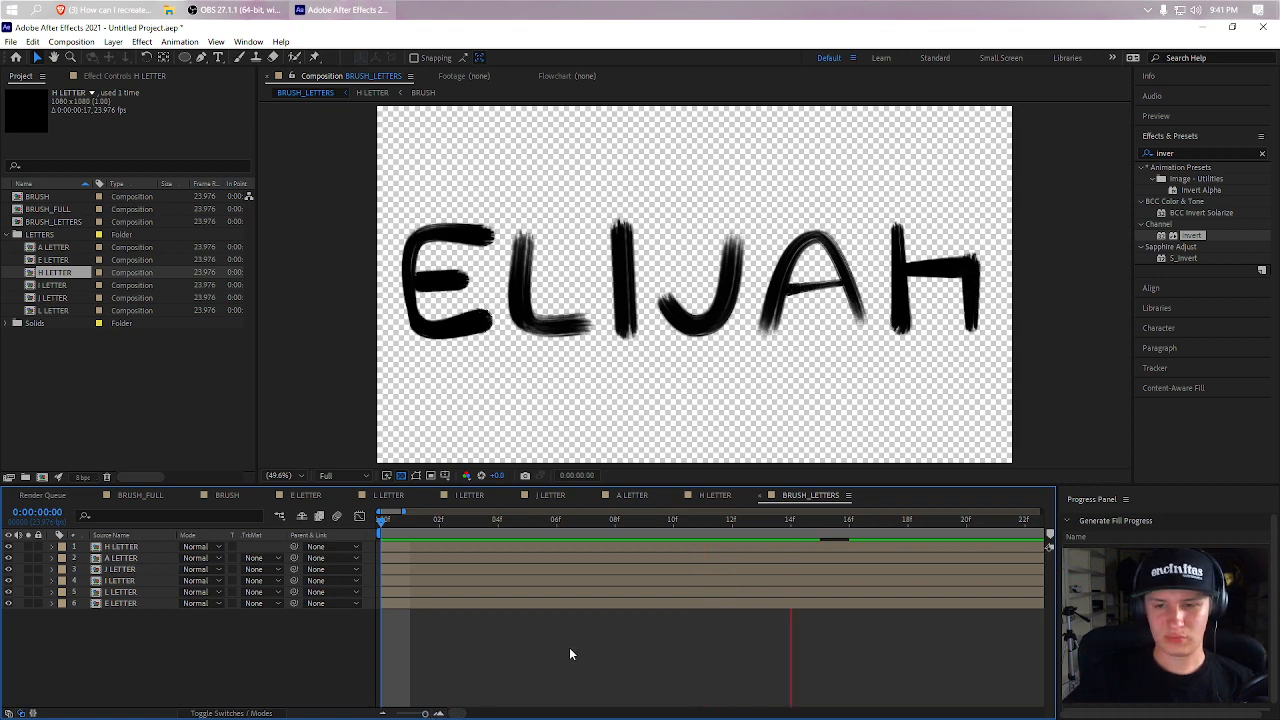
pyautogui.press('space')
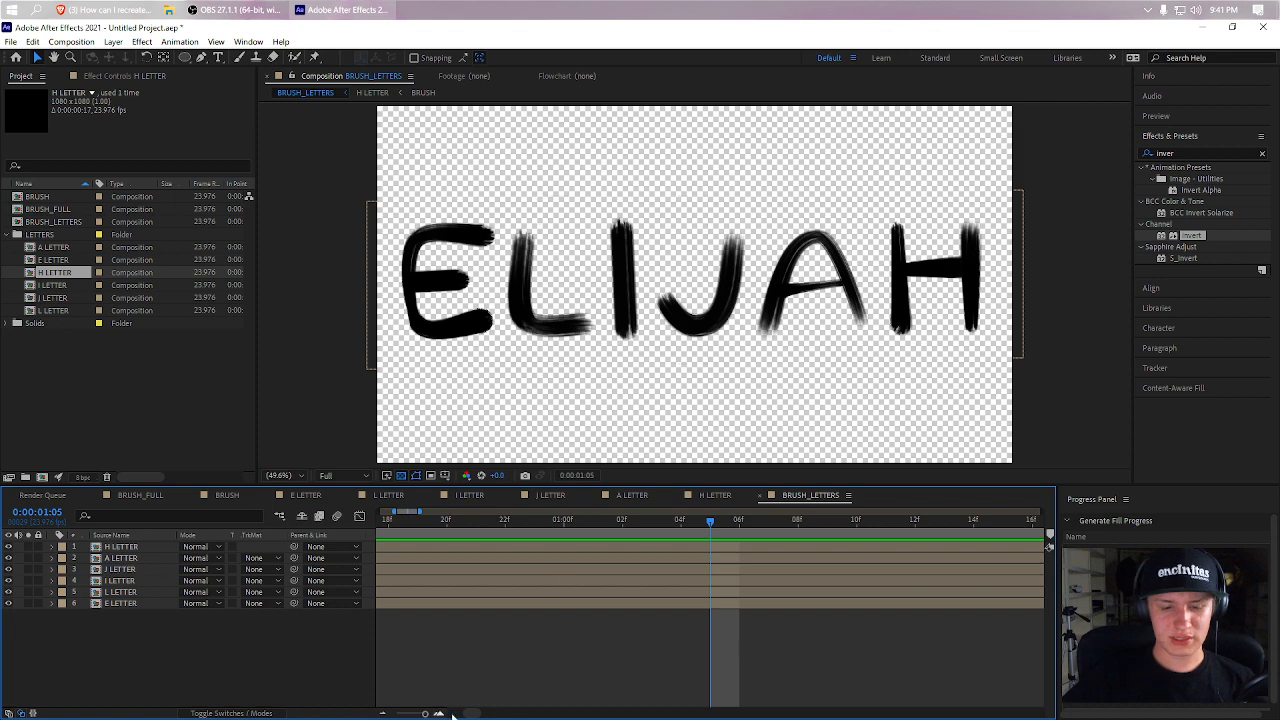
# - Find the frame where the E is almost drawn and start the L LETTER layer there, at 0:00:00:11
pyautogui.moveTo(471, 714); pyautogui.dragTo(451, 714)
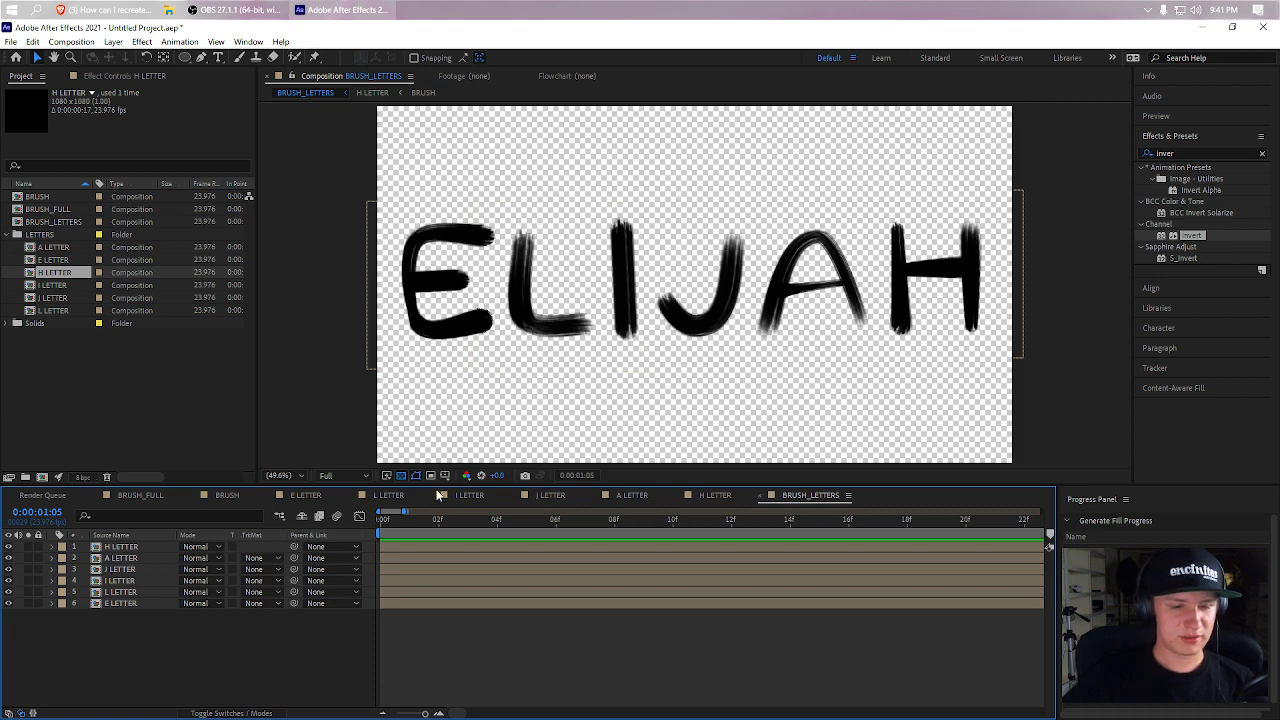
pyautogui.click(387, 520)
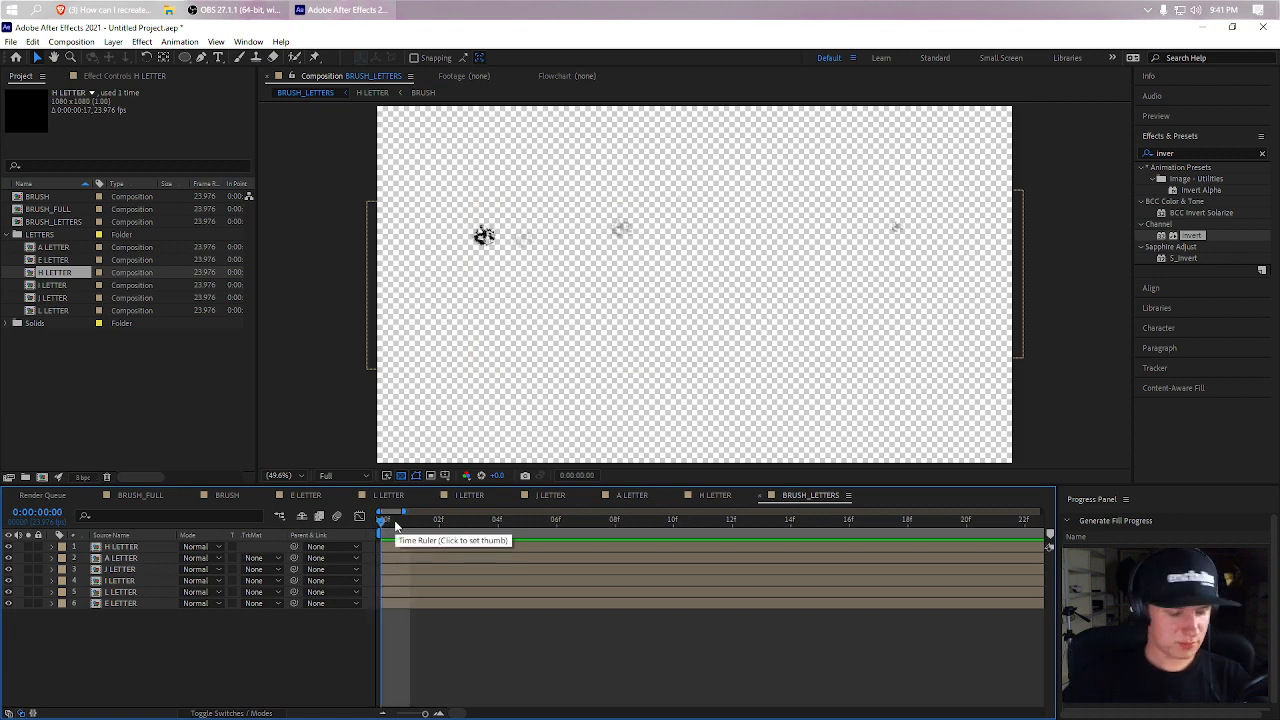
pyautogui.press('space')
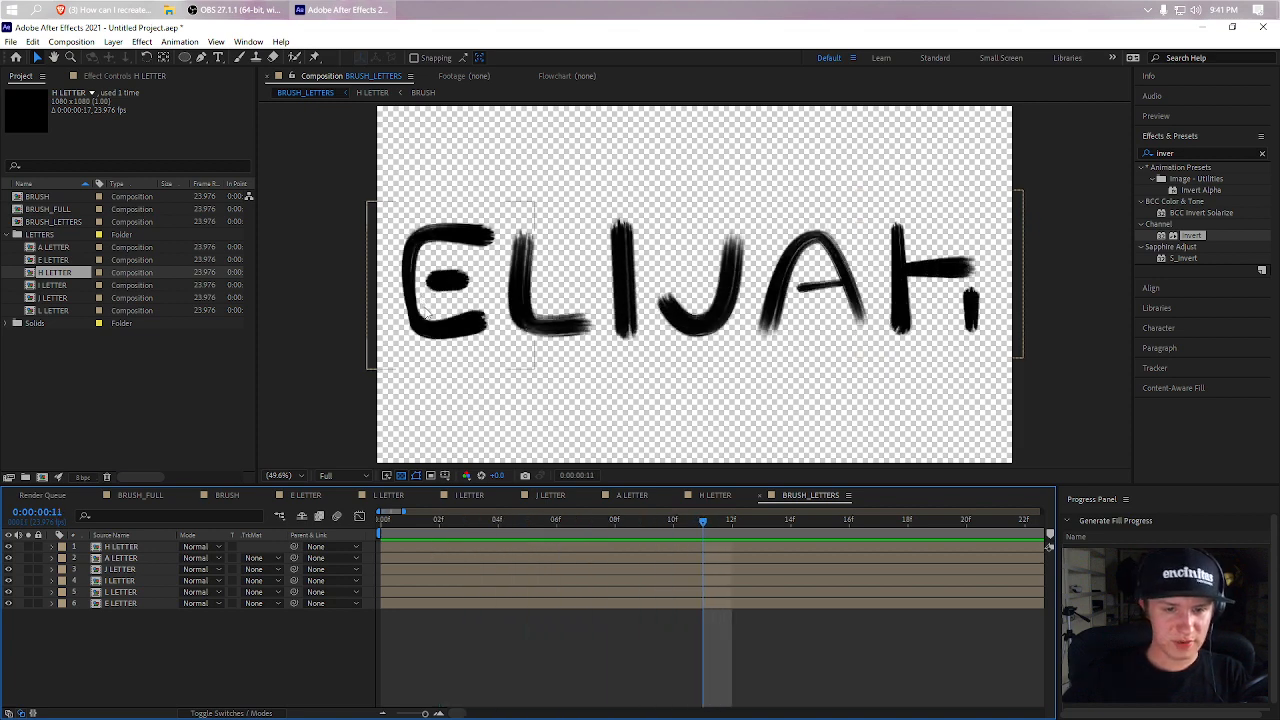
pyautogui.click(394, 591)
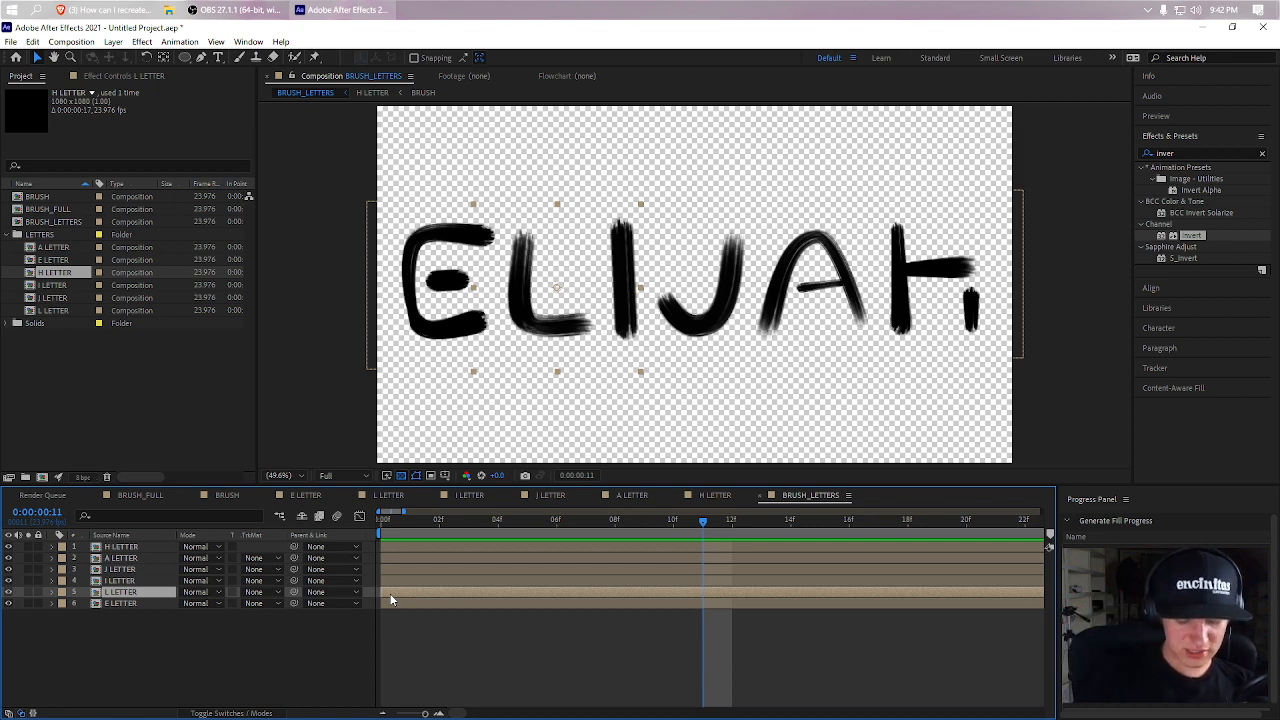
pyautogui.press('[')
# - Start the I LETTER layer at 0:00:00:16 and the J LETTER layer at 0:00:00:20
pyautogui.moveTo(709, 518); pyautogui.dragTo(981, 534)
pyautogui.click(792, 580)
pyautogui.press('[')
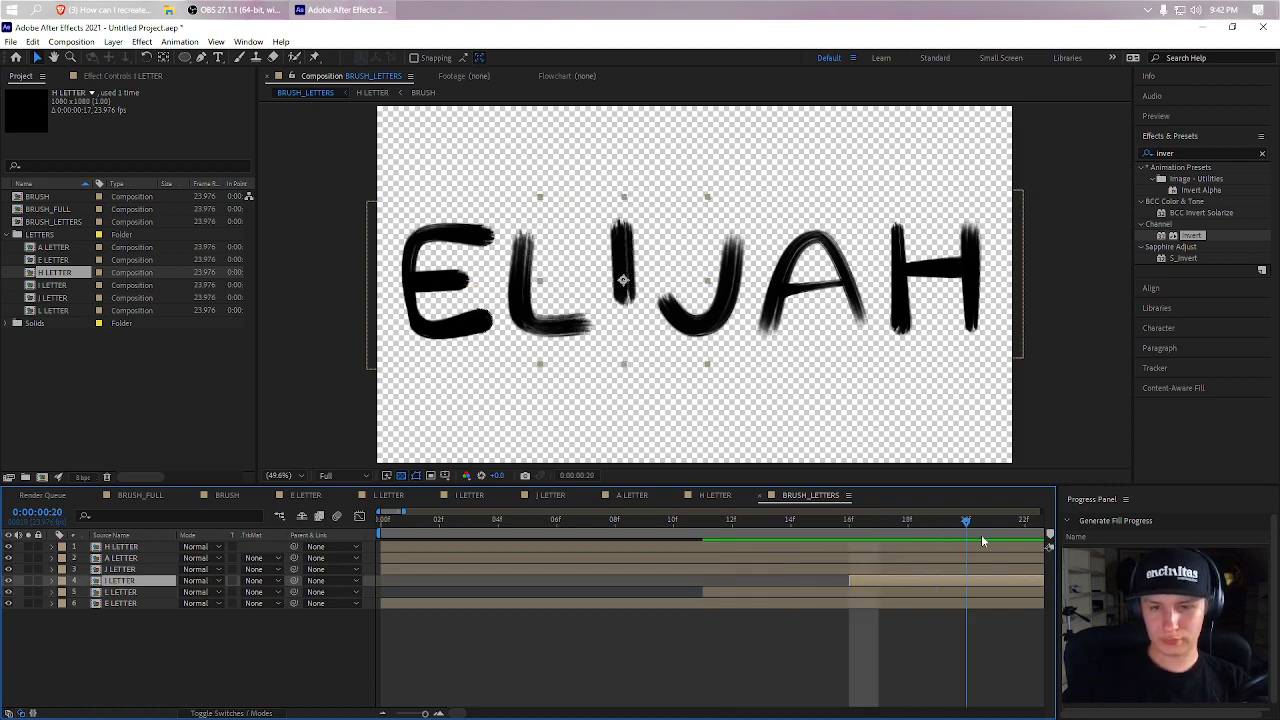
pyautogui.click(940, 569)
pyautogui.press('[')
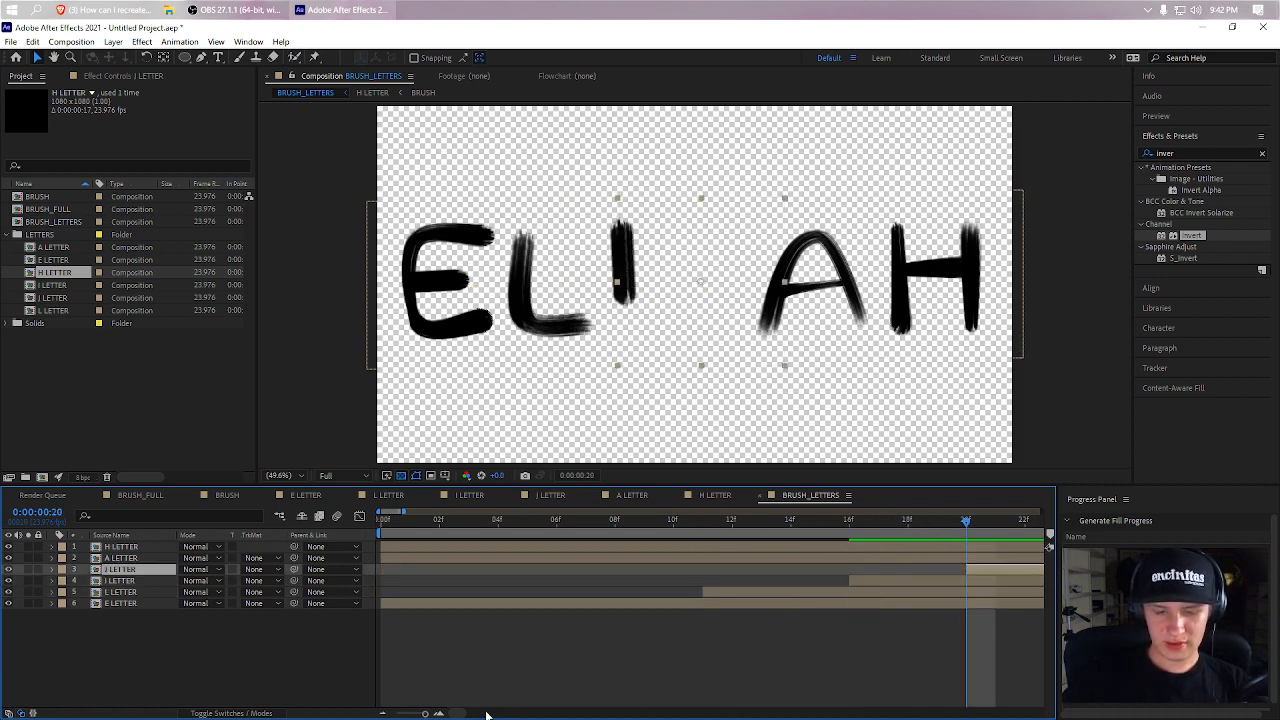
# - Start the A LETTER layer at 0:00:01:04 and the H LETTER layer at 0:00:01:16
pyautogui.click(384, 713)
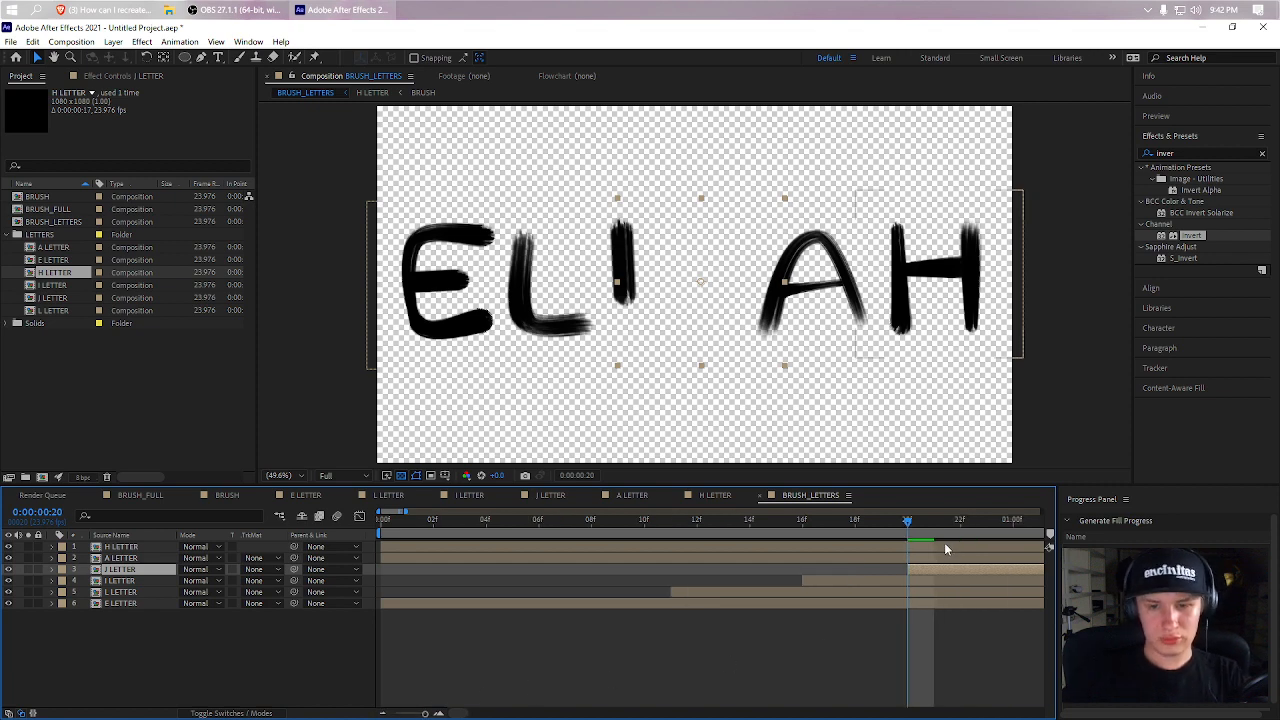
pyautogui.press('space')
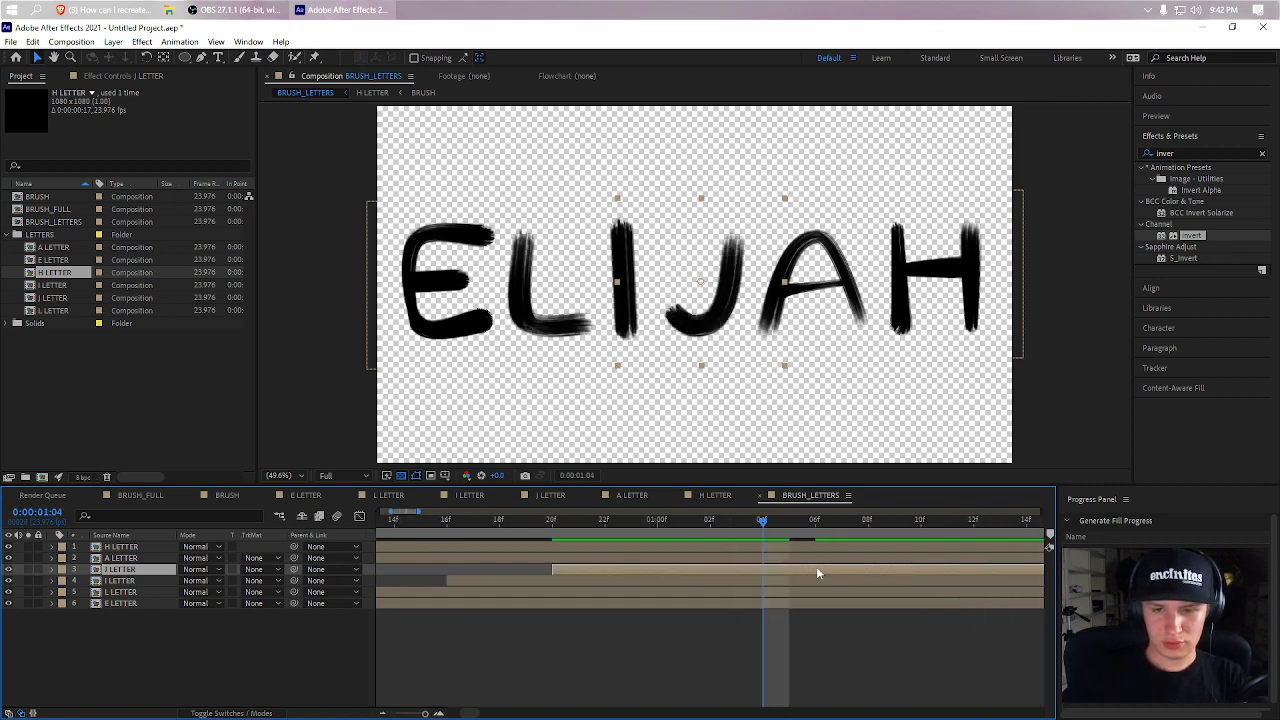
pyautogui.click(772, 561)
pyautogui.press('[')
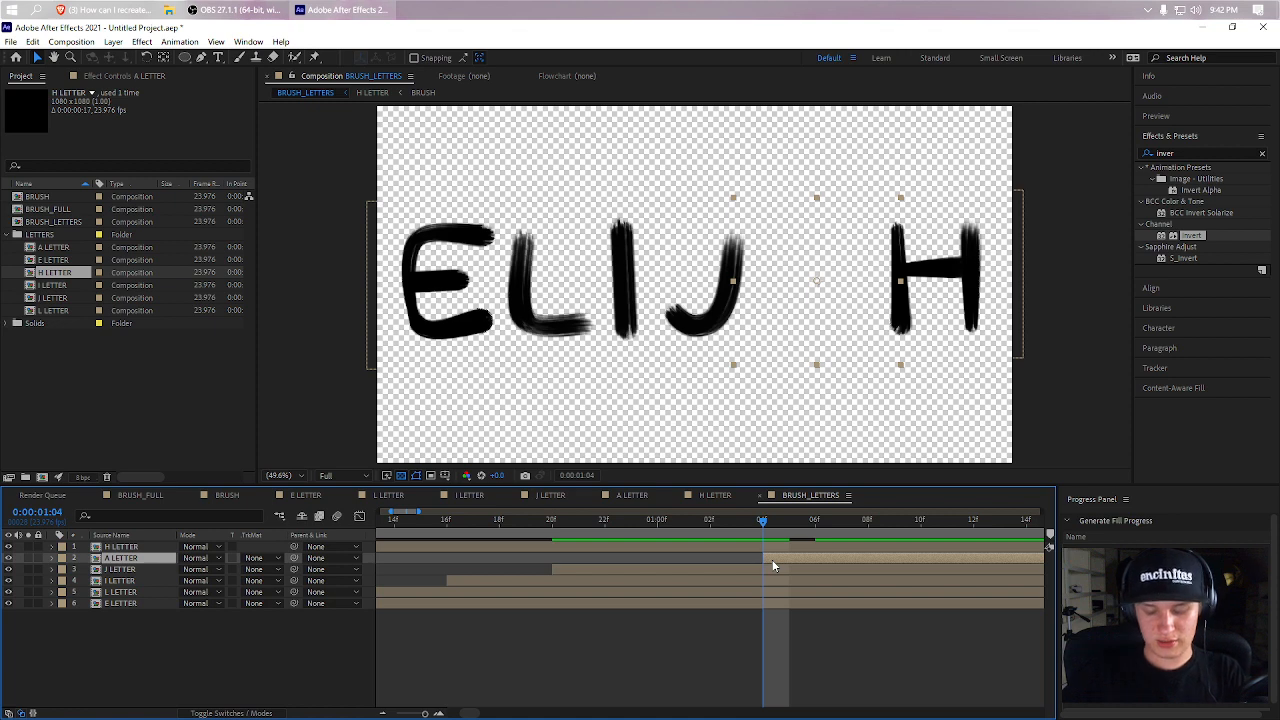
pyautogui.press('space')
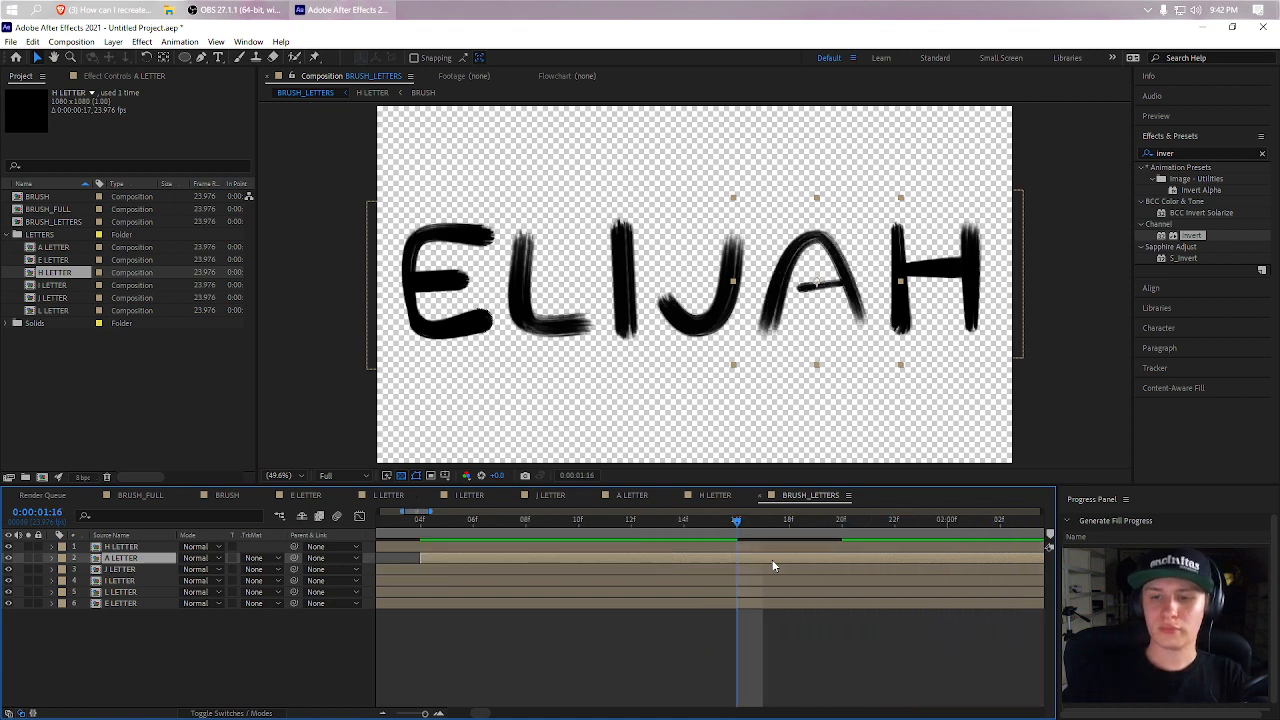
pyautogui.click(747, 549)
pyautogui.press('[')
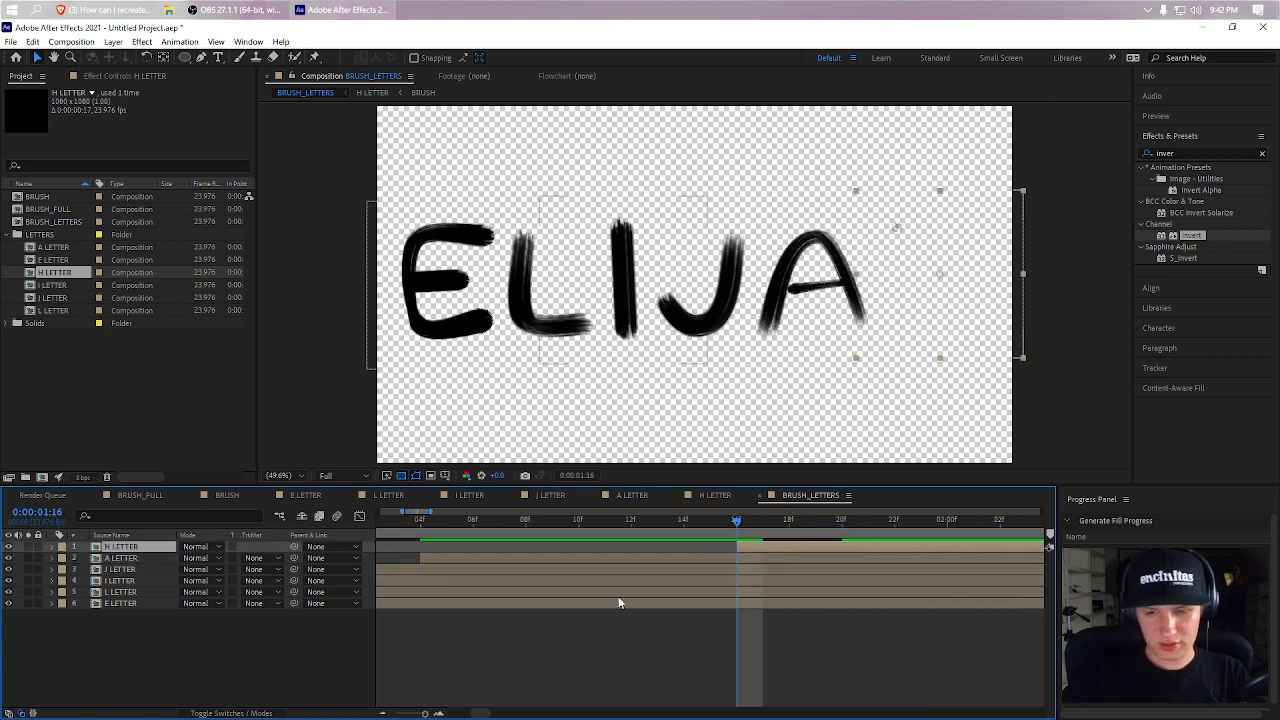
# - Play back the staggered letters from the start, checking that they draw on one after another
pyautogui.click(381, 714)
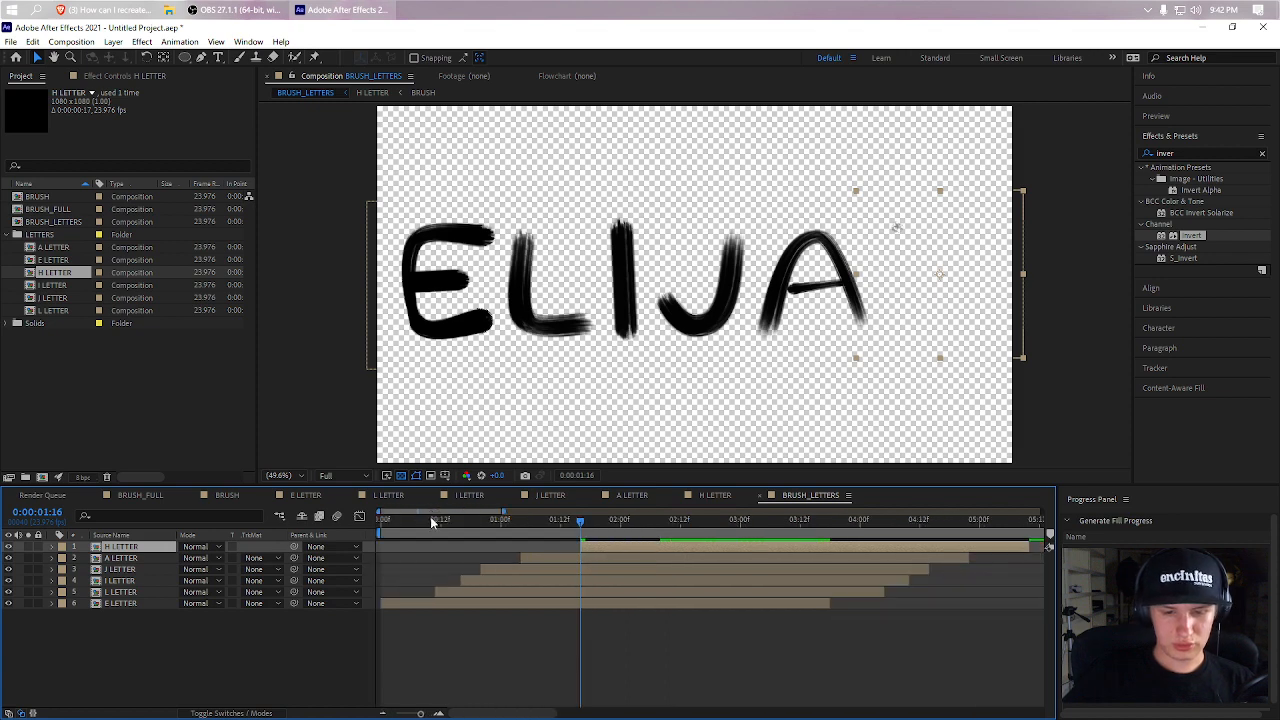
pyautogui.press('Home')
pyautogui.press('space')
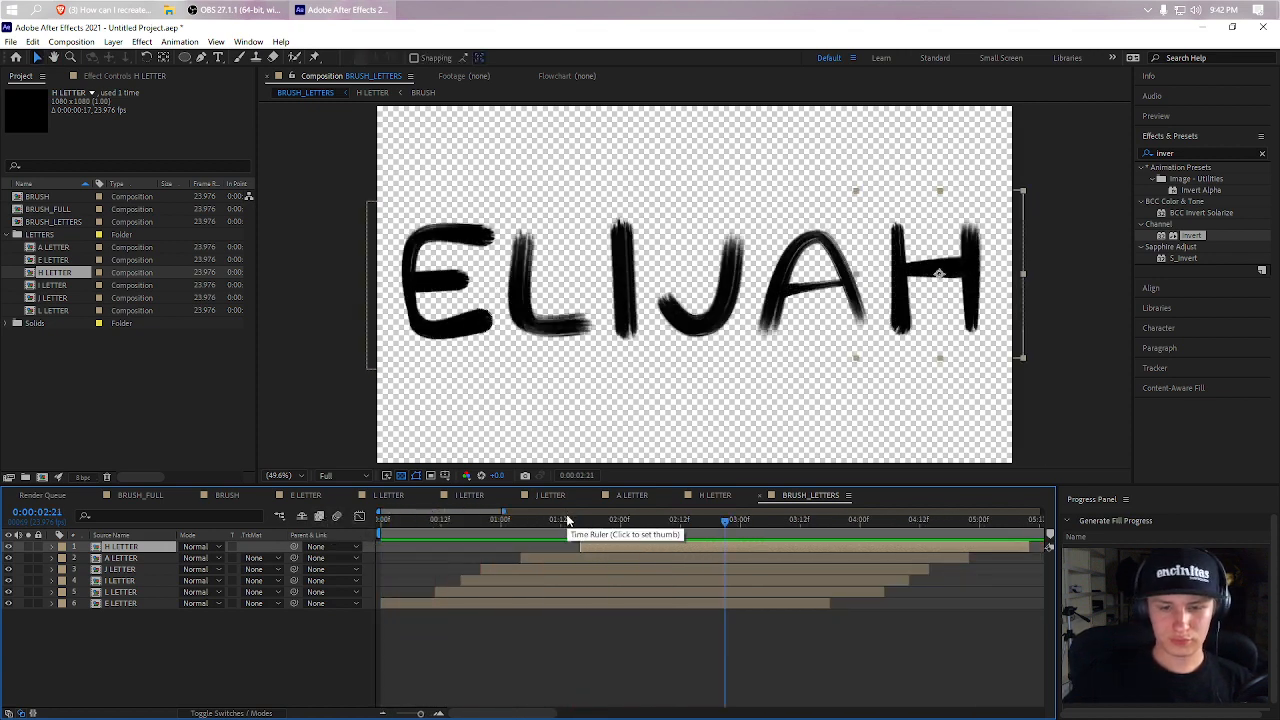
pyautogui.moveTo(567, 517); pyautogui.dragTo(680, 552)
pyautogui.press('Home')
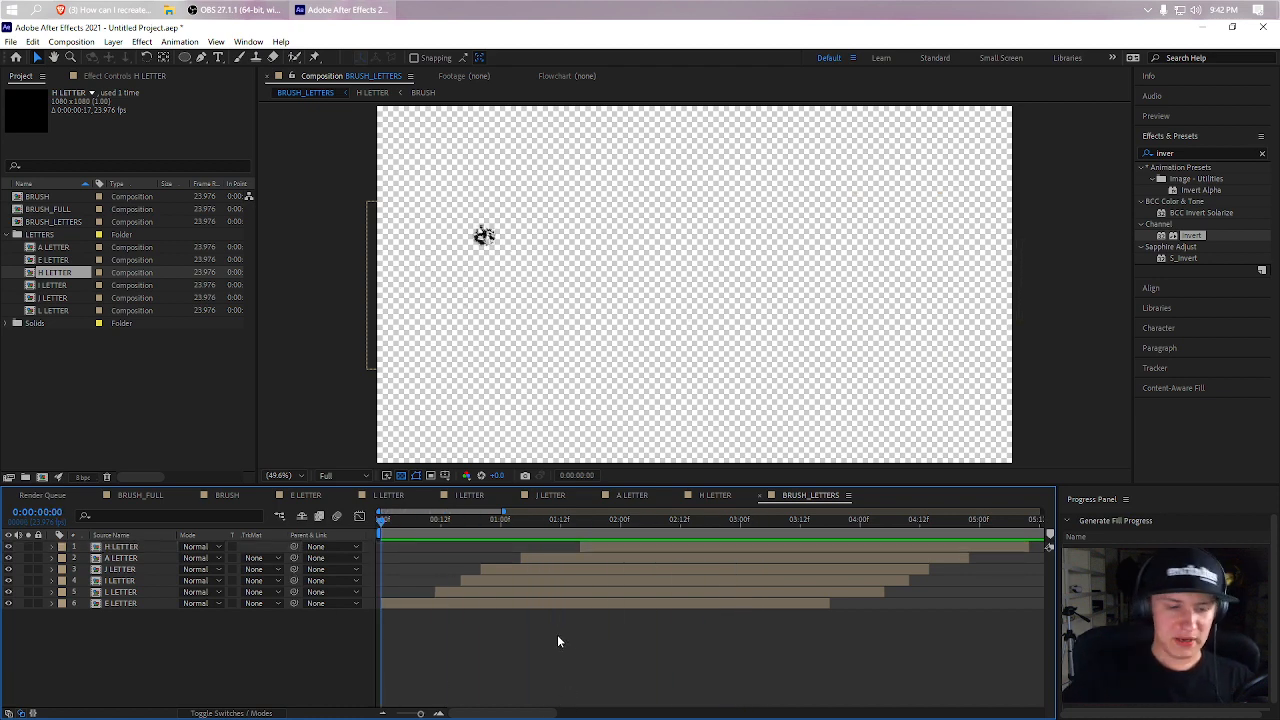
# - Add the BRUSH_LETTERS composition to BRUSH_FULL and centre it in the frame
pyautogui.click(140, 495)
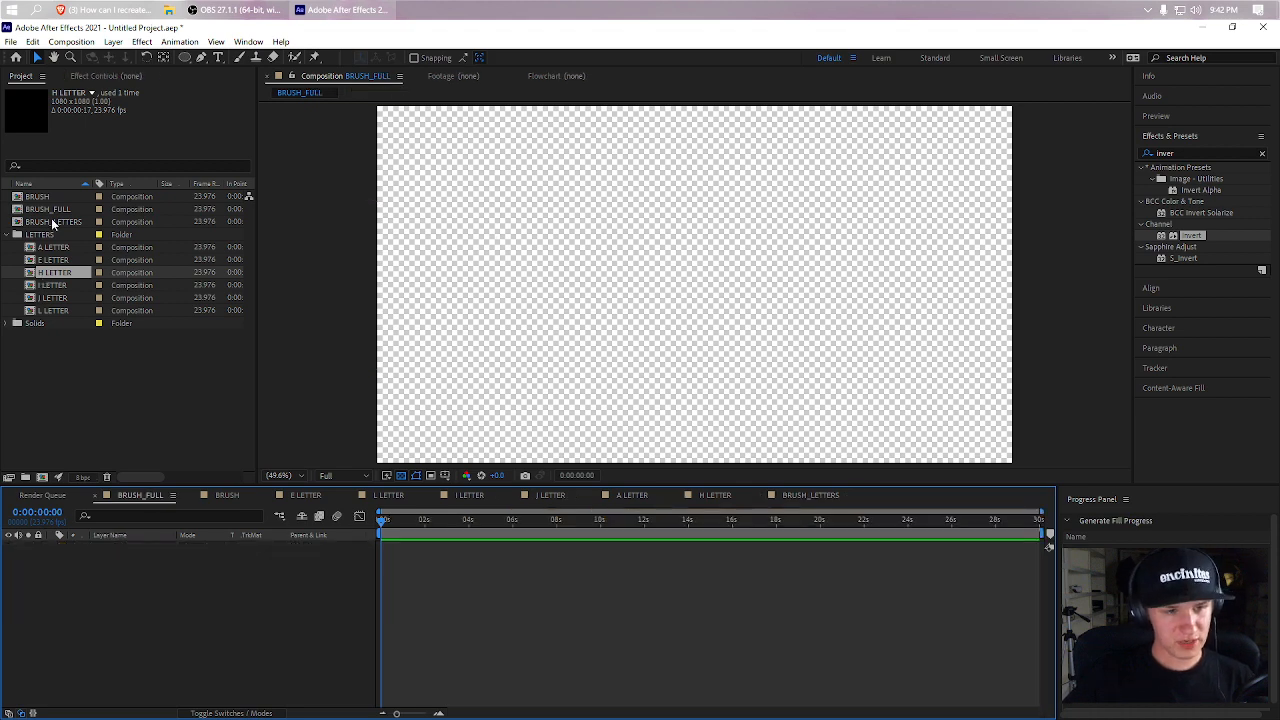
pyautogui.moveTo(53, 224)
pyautogui.mouseDown()
pyautogui.moveTo(189, 634)
pyautogui.moveTo(597, 251)
pyautogui.moveTo(628, 302)
pyautogui.mouseUp()
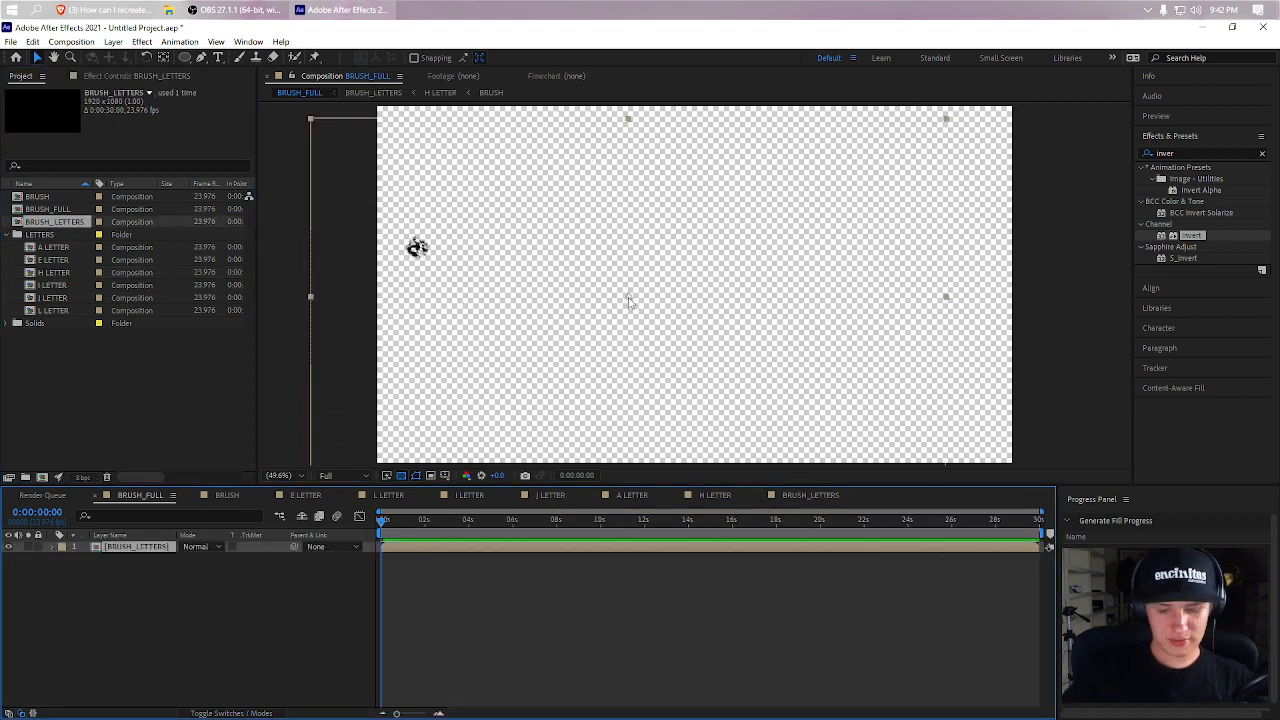
pyautogui.hotkey('ctrl', 'Home')
pyautogui.click(438, 713)
pyautogui.click(438, 713)
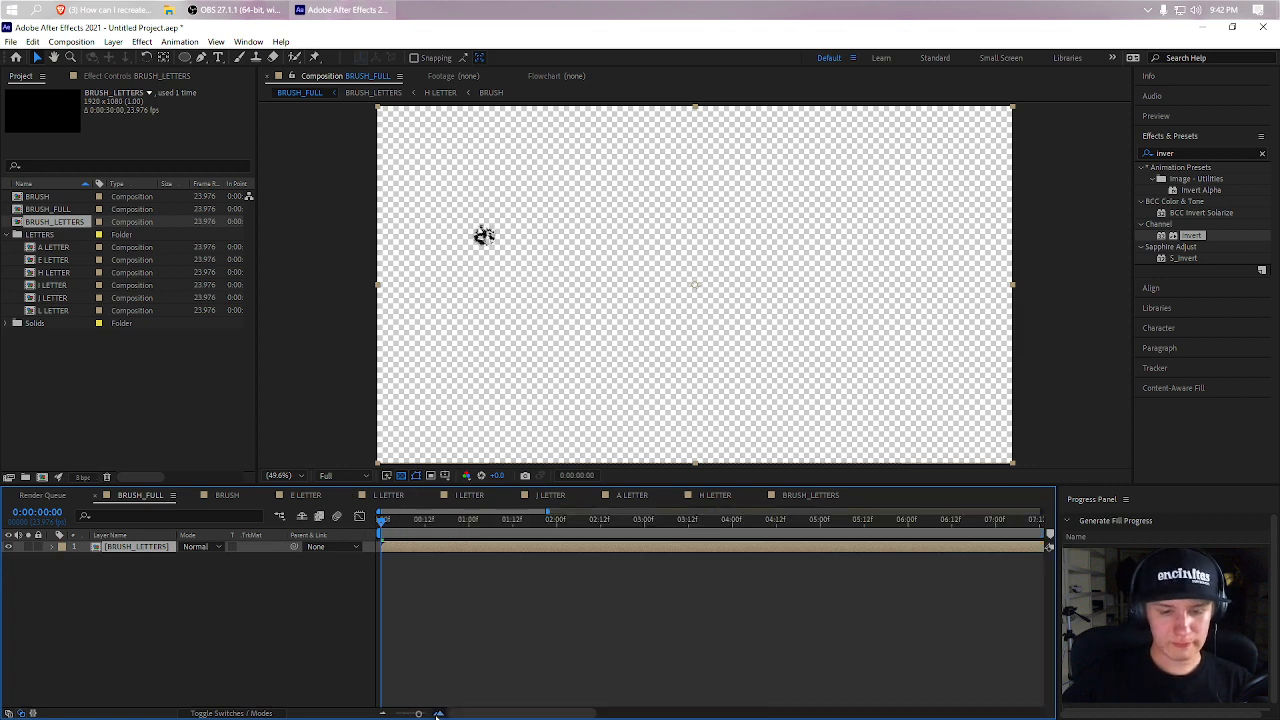
pyautogui.click(438, 713)
pyautogui.moveTo(394, 523)
pyautogui.mouseDown()
pyautogui.moveTo(809, 530)
pyautogui.moveTo(784, 554)
pyautogui.mouseUp()
pyautogui.click(758, 590)
pyautogui.hotkey('ctrl', 'y')
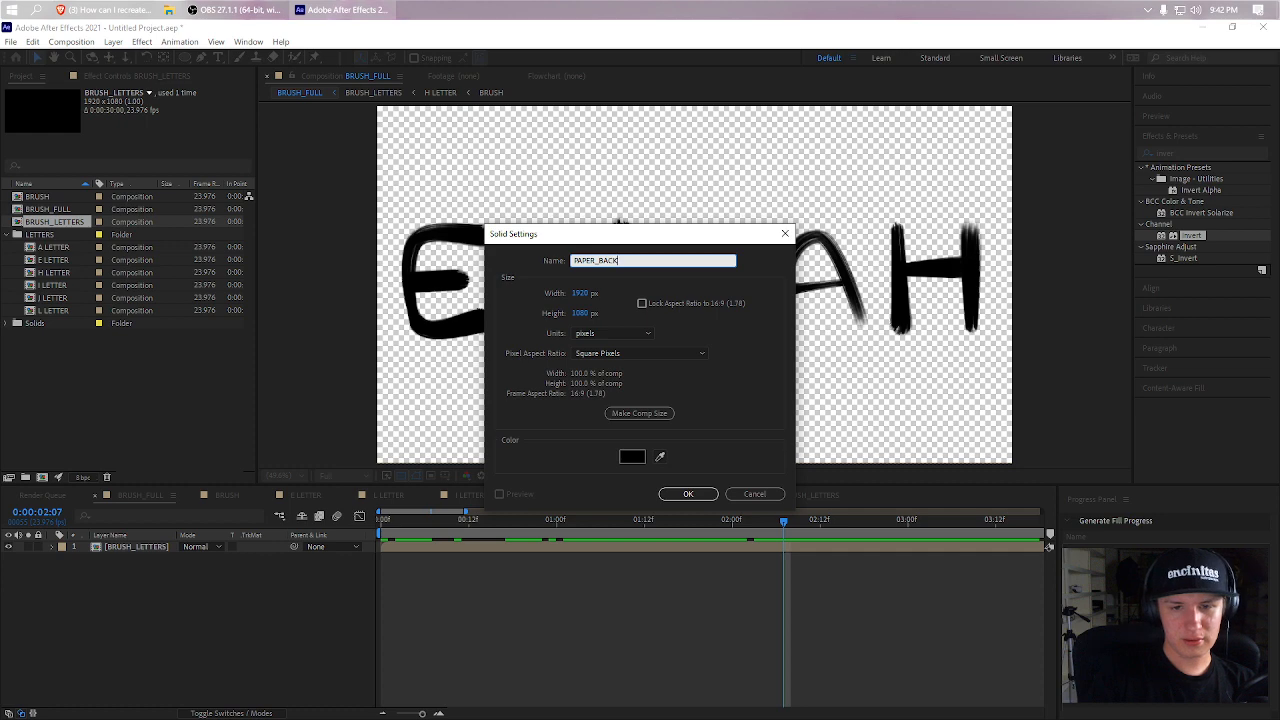
pyautogui.press('Return')
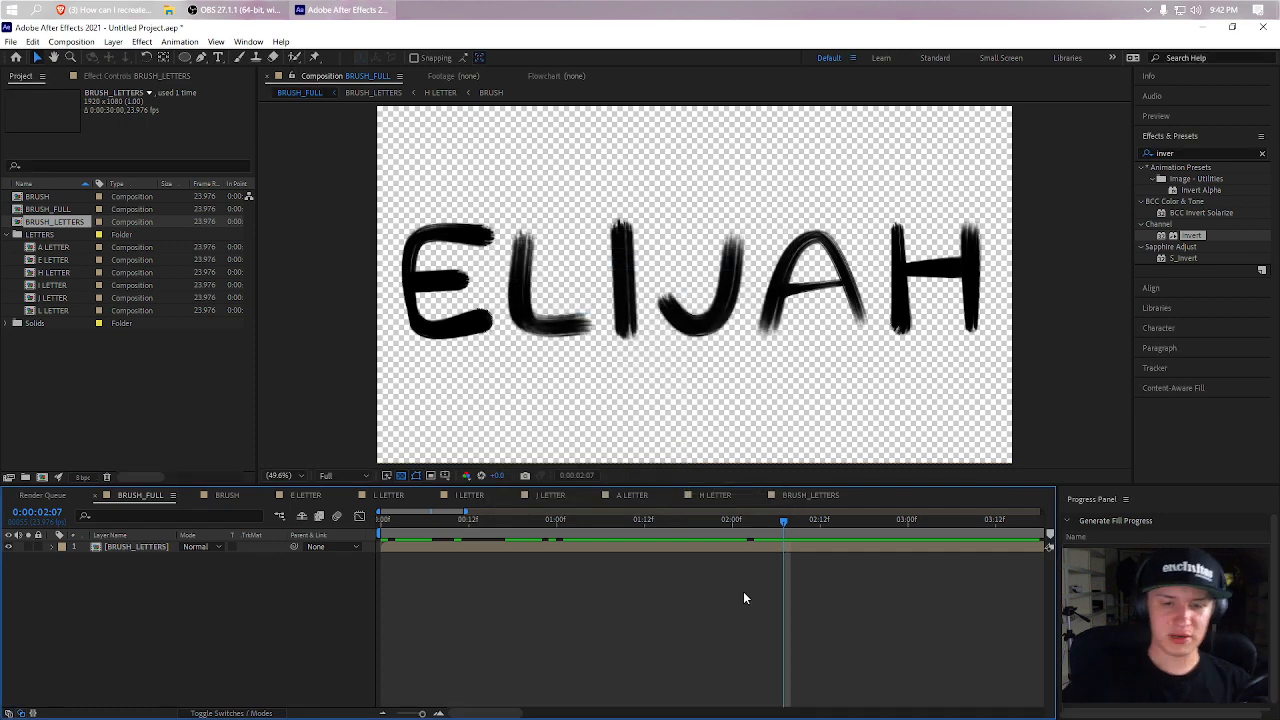
# - Preview the BRUSH_LETTERS layer in BRUSH_FULL from the beginning
pyautogui.click(150, 548)
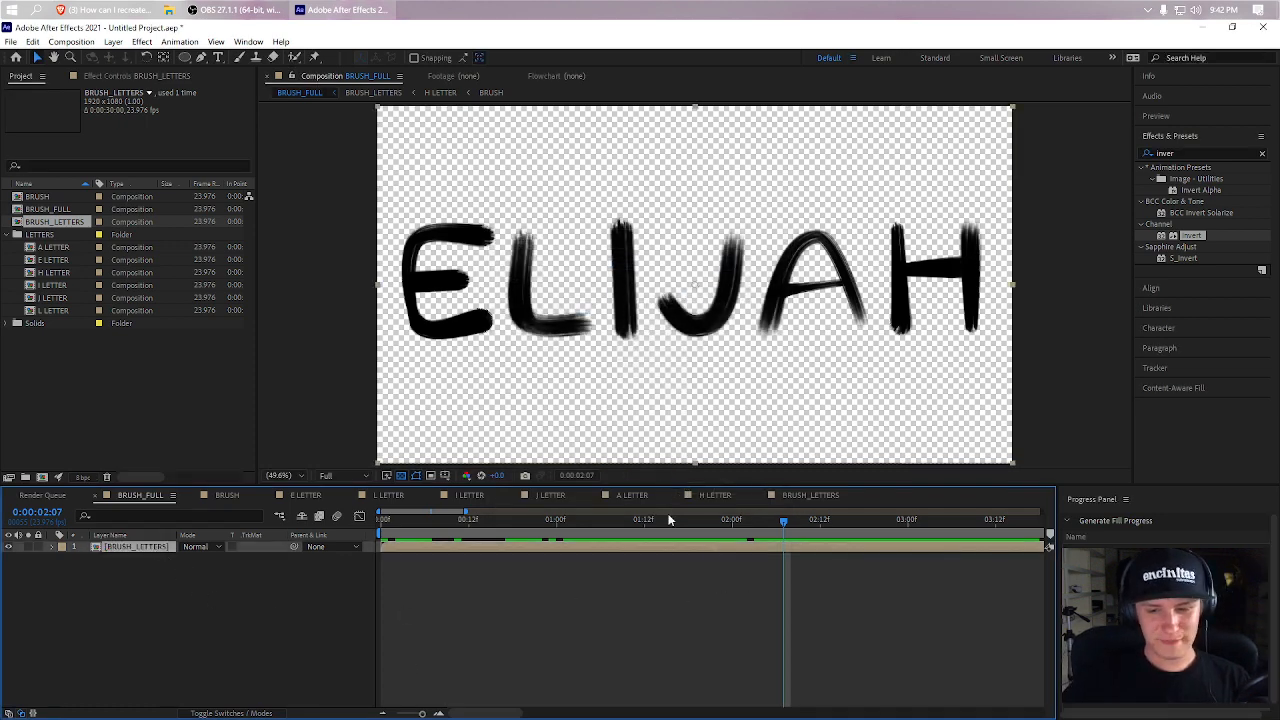
pyautogui.press('Home')
pyautogui.press('space')
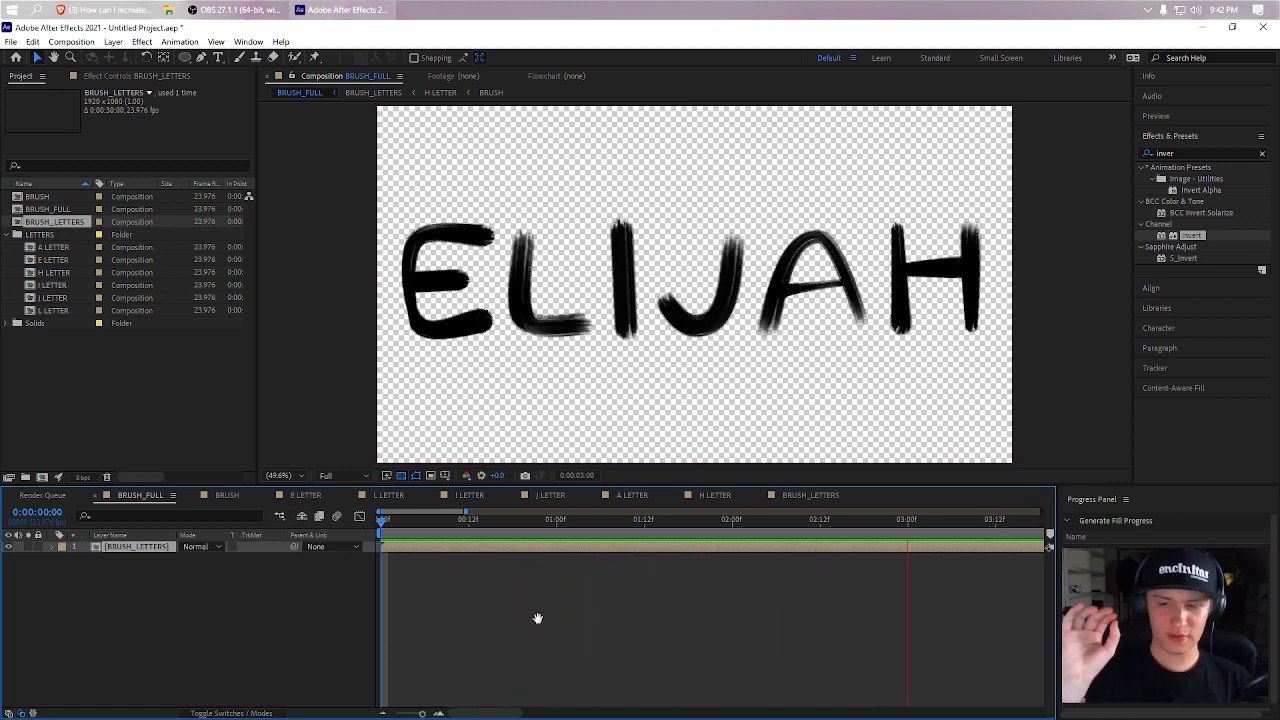
pyautogui.press('space')
# - Go to 0:00:03:00 and duplicate the BRUSH_LETTERS layer twice
pyautogui.click(906, 520)
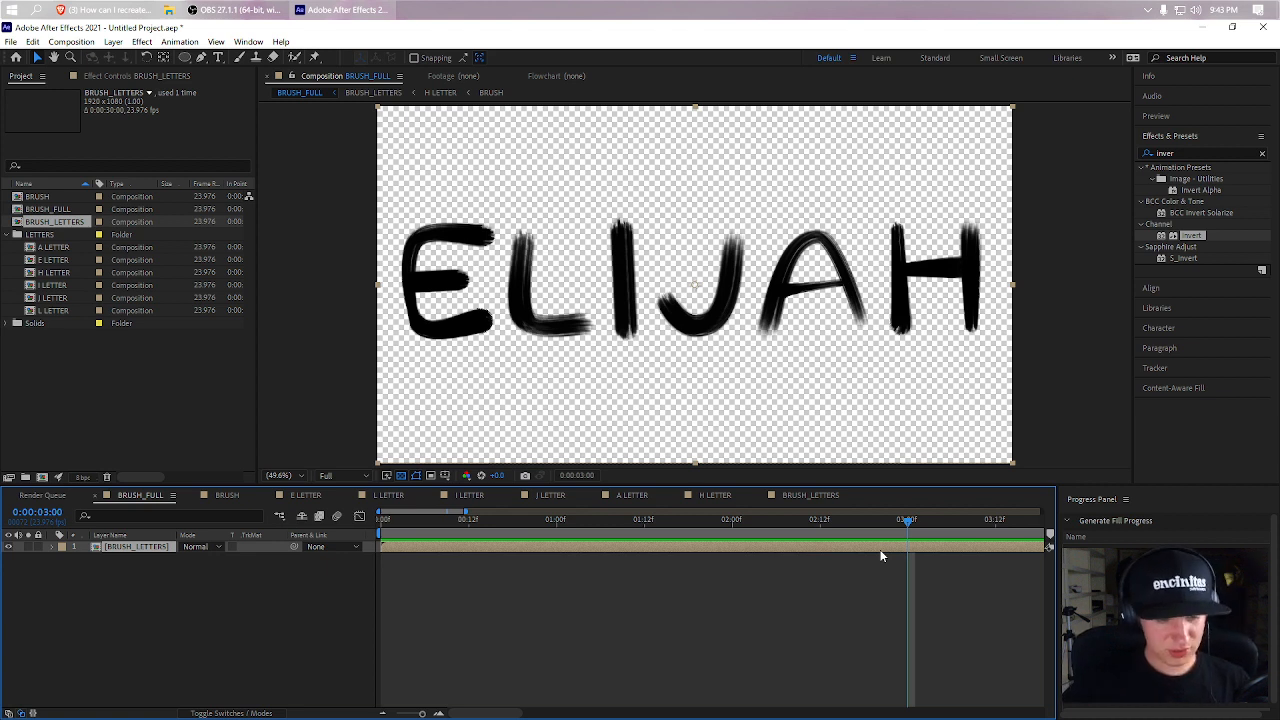
pyautogui.hotkey('ctrl', 'd')
pyautogui.hotkey('ctrl', 'd')
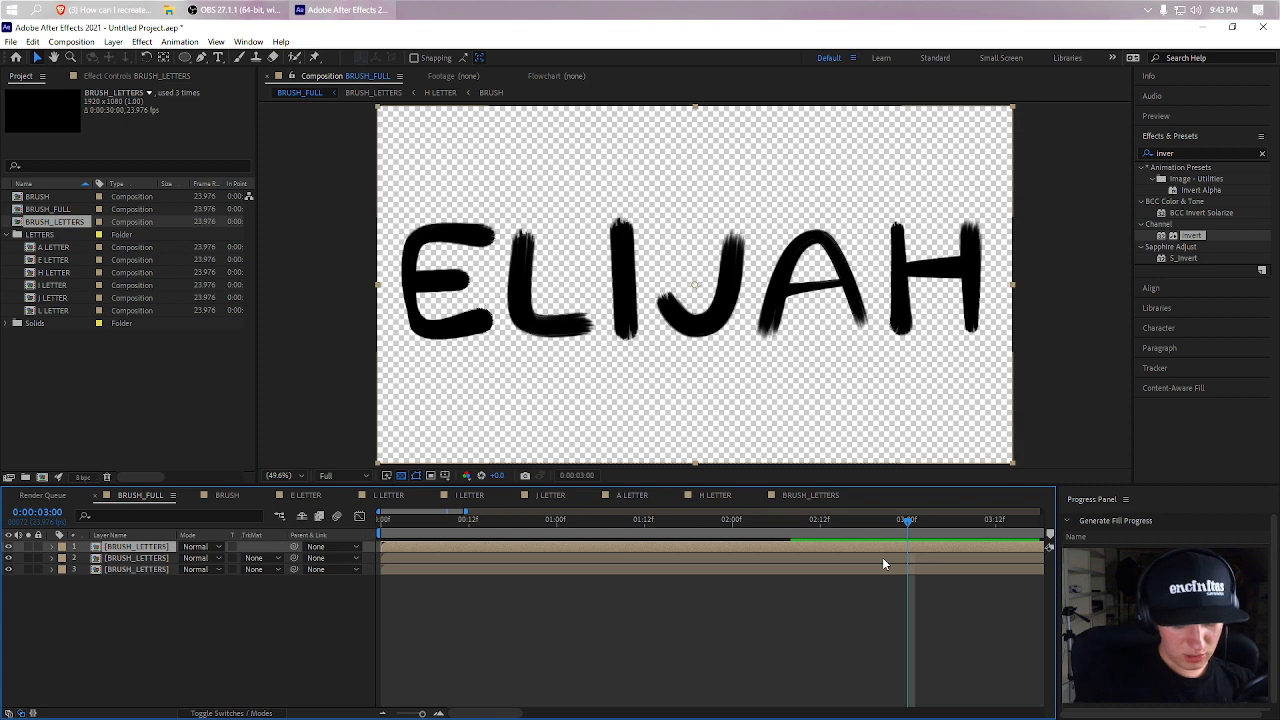
# - Trim the start of the top and middle BRUSH_LETTERS layers to 0:00:03:00
pyautogui.hotkey('alt', '[')
pyautogui.click(882, 557)
pyautogui.hotkey('alt', '[')
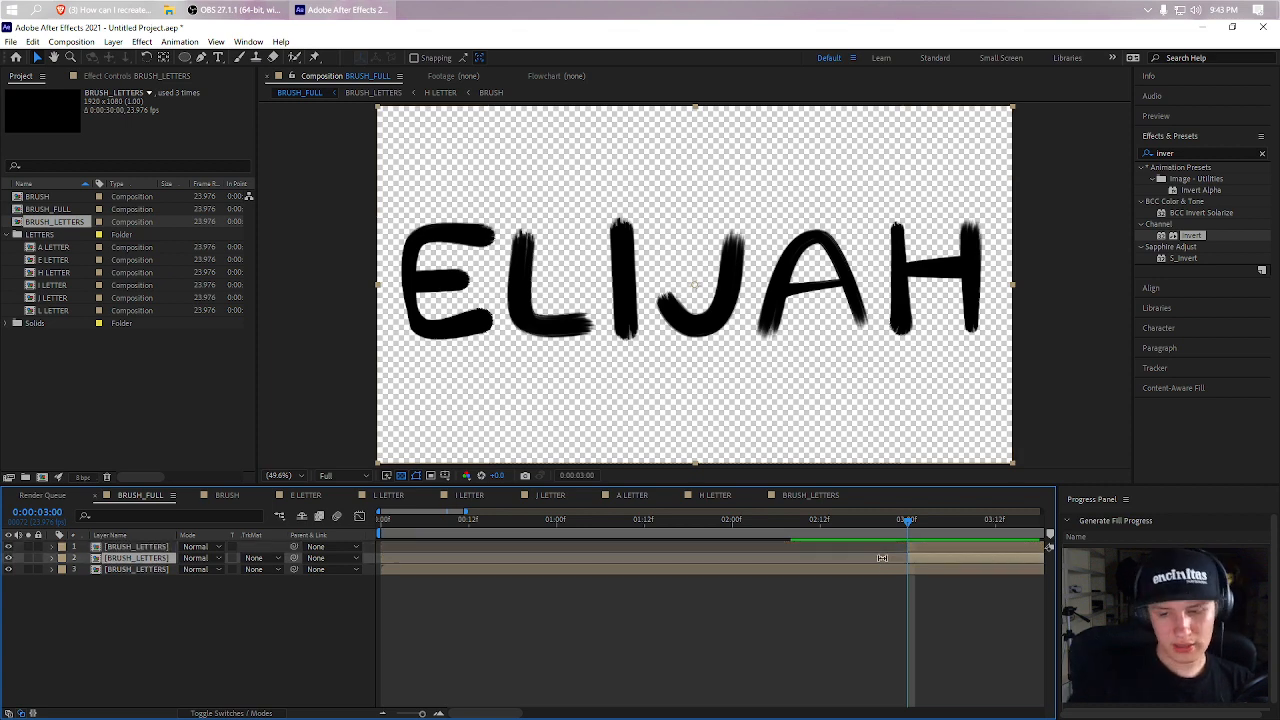
# - Trim the end of the bottom BRUSH_LETTERS layer at 0:00:02:23 and return to 0:00:03:00
pyautogui.click(872, 572)
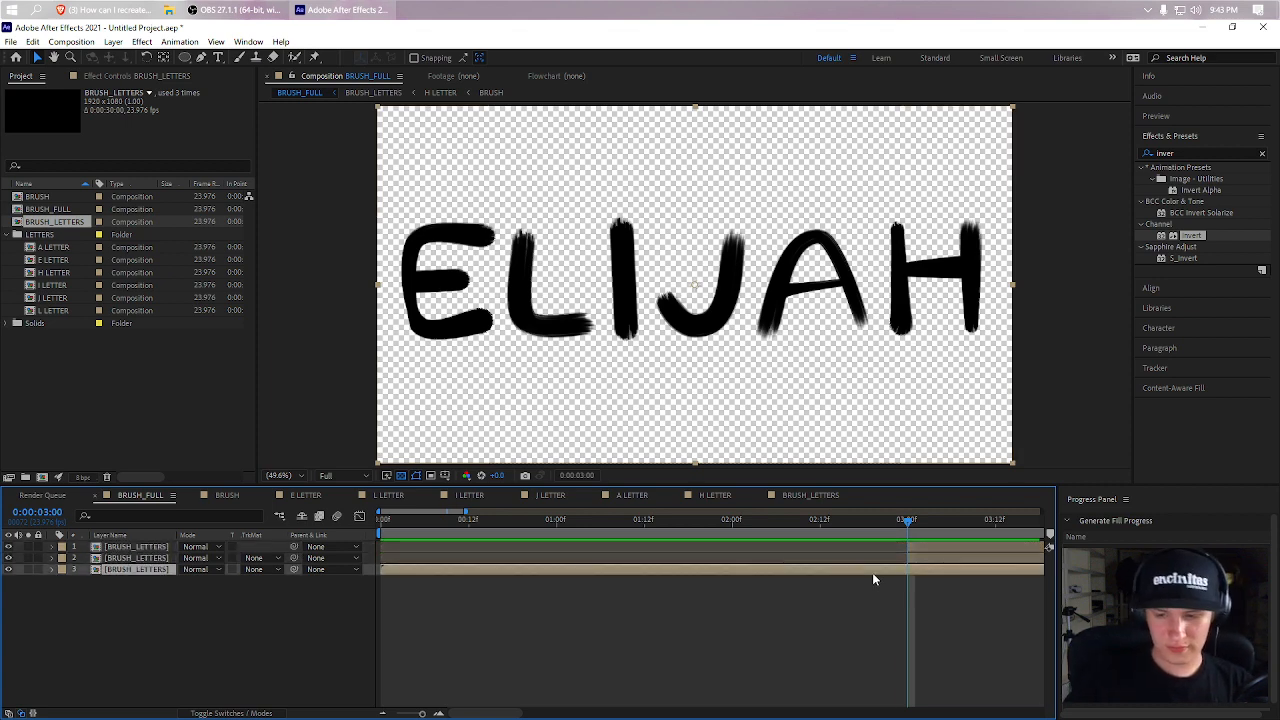
pyautogui.press('pageup')
pyautogui.press('pagedown')
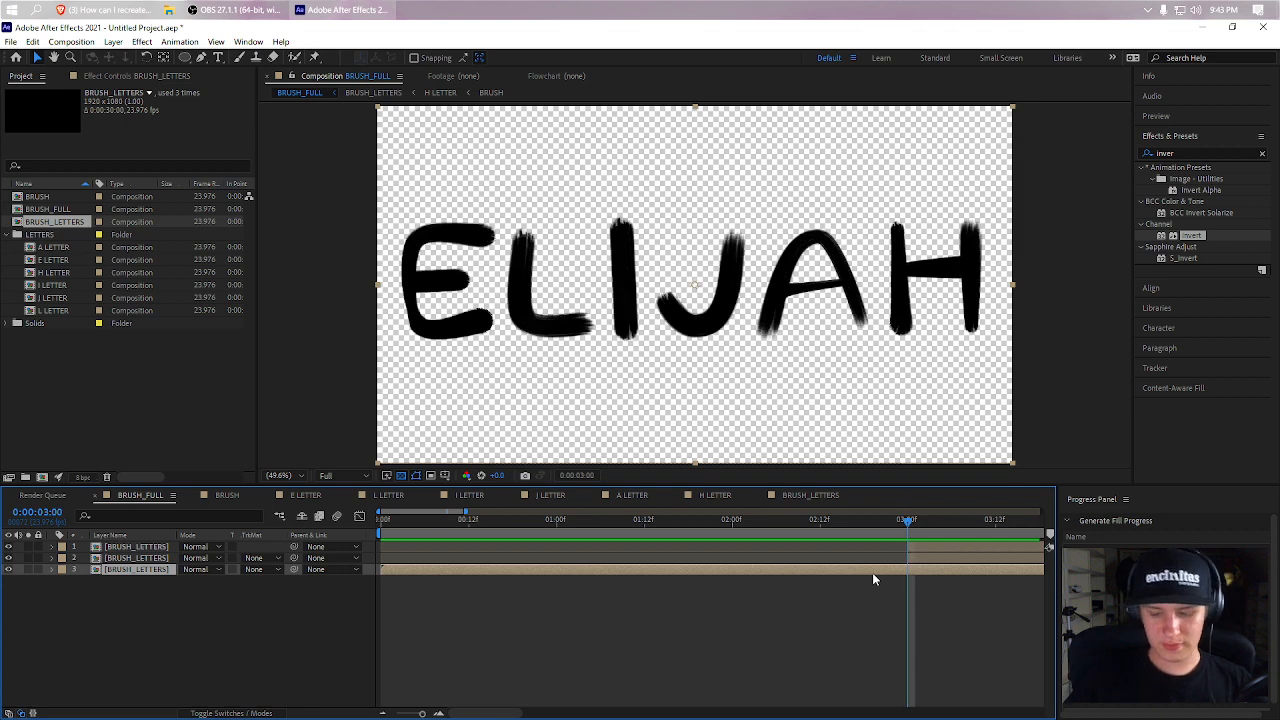
pyautogui.press('pageup')
pyautogui.press('pagedown')
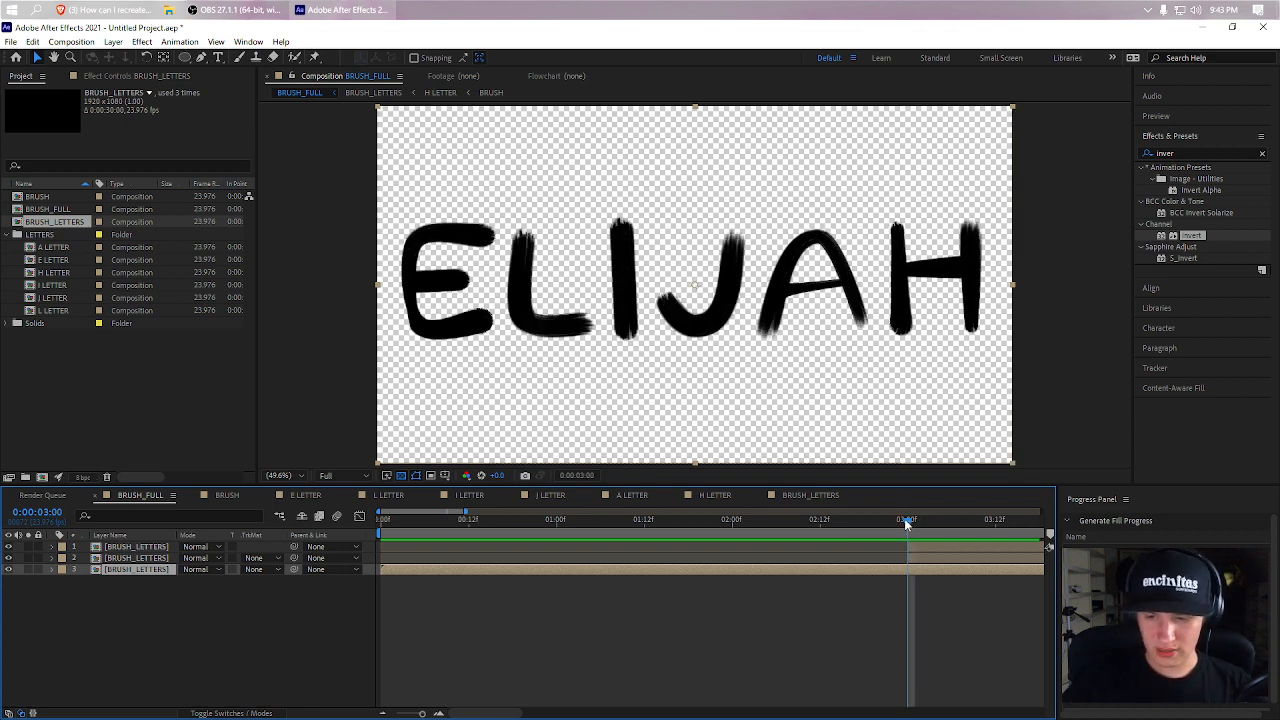
pyautogui.moveTo(904, 518); pyautogui.dragTo(901, 522)
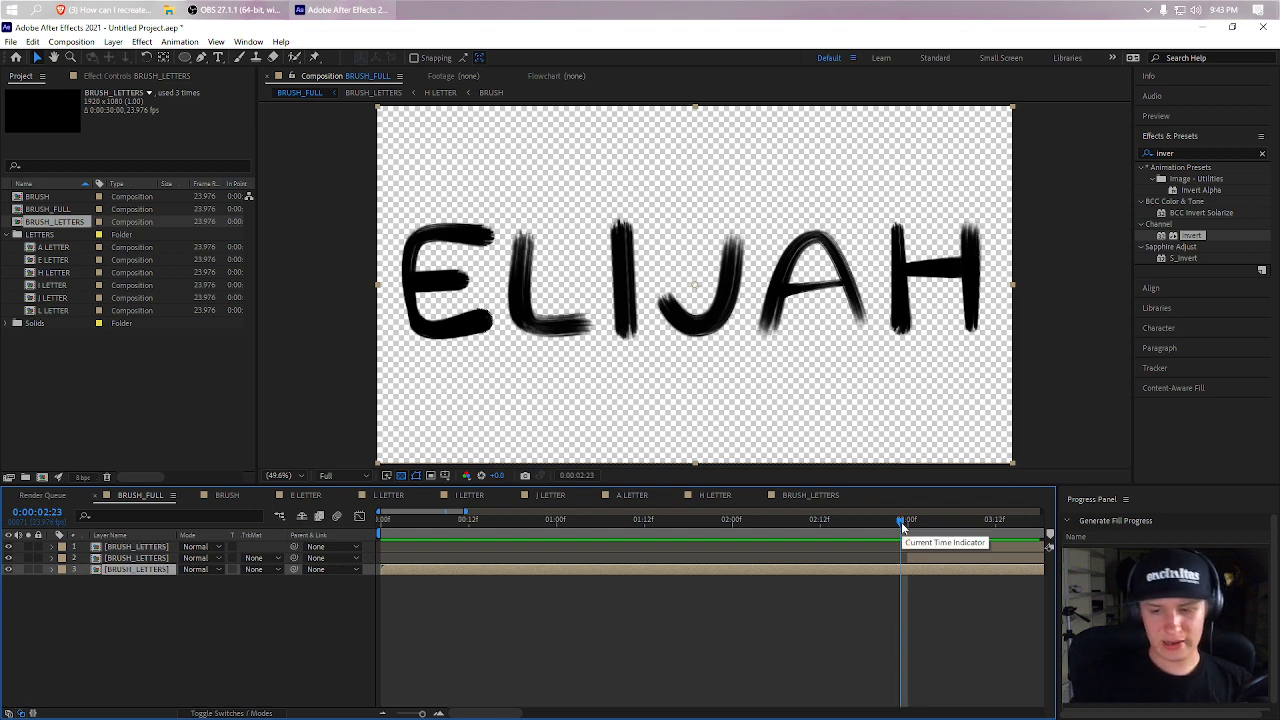
pyautogui.hotkey('alt', ']')
pyautogui.moveTo(912, 521)
pyautogui.mouseDown()
pyautogui.moveTo(841, 528)
pyautogui.moveTo(899, 518)
pyautogui.moveTo(877, 521)
pyautogui.moveTo(908, 530)
pyautogui.mouseUp()
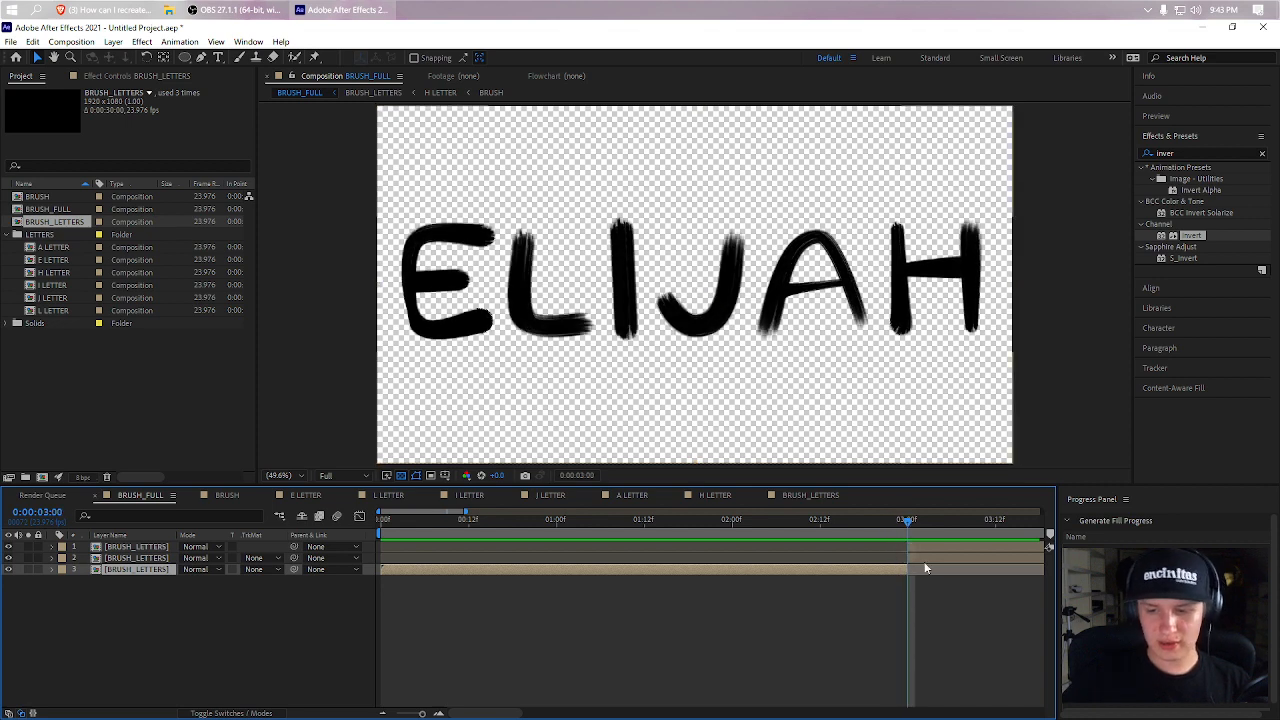
# - Hide the middle BRUSH_LETTERS layer and select the top one
pyautogui.click(925, 558)
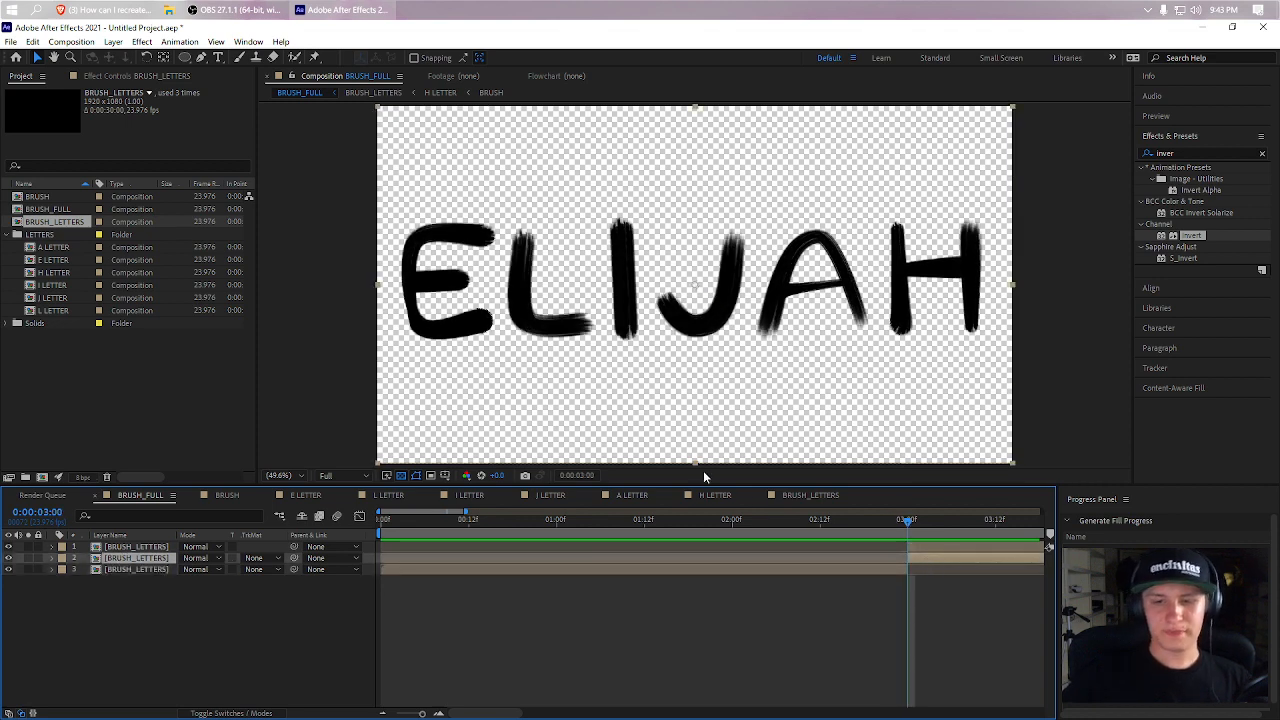
pyautogui.click(8, 557)
pyautogui.click(113, 547)
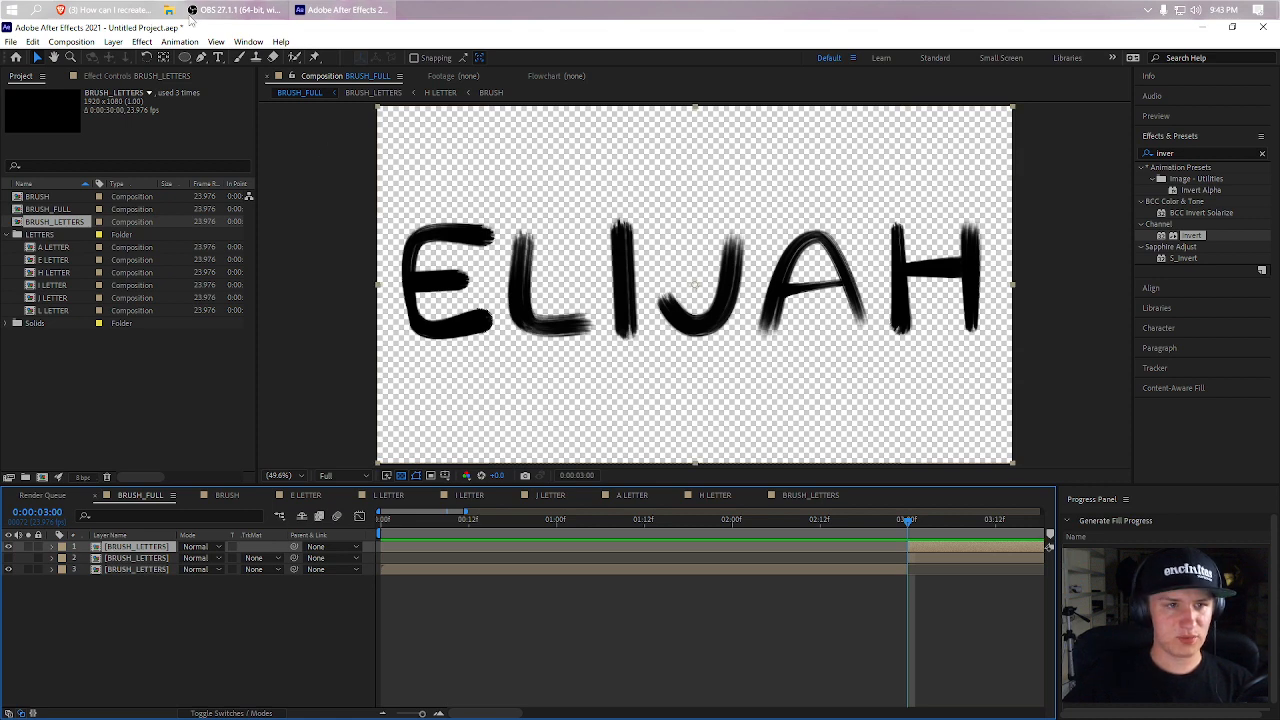
# - Draw a closed Pen tool mask around the upper half of the name on the top layer, with a curved lower edge crossing the letters
pyautogui.click(200, 57)
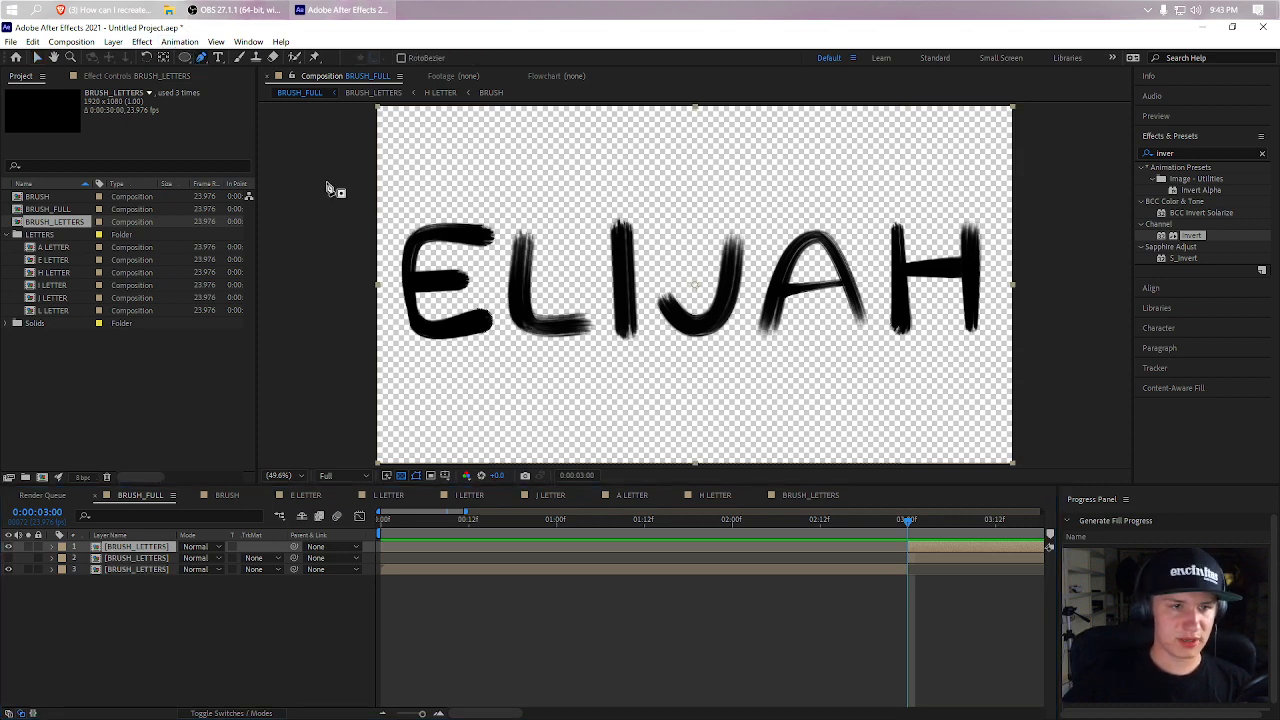
pyautogui.click(396, 215)
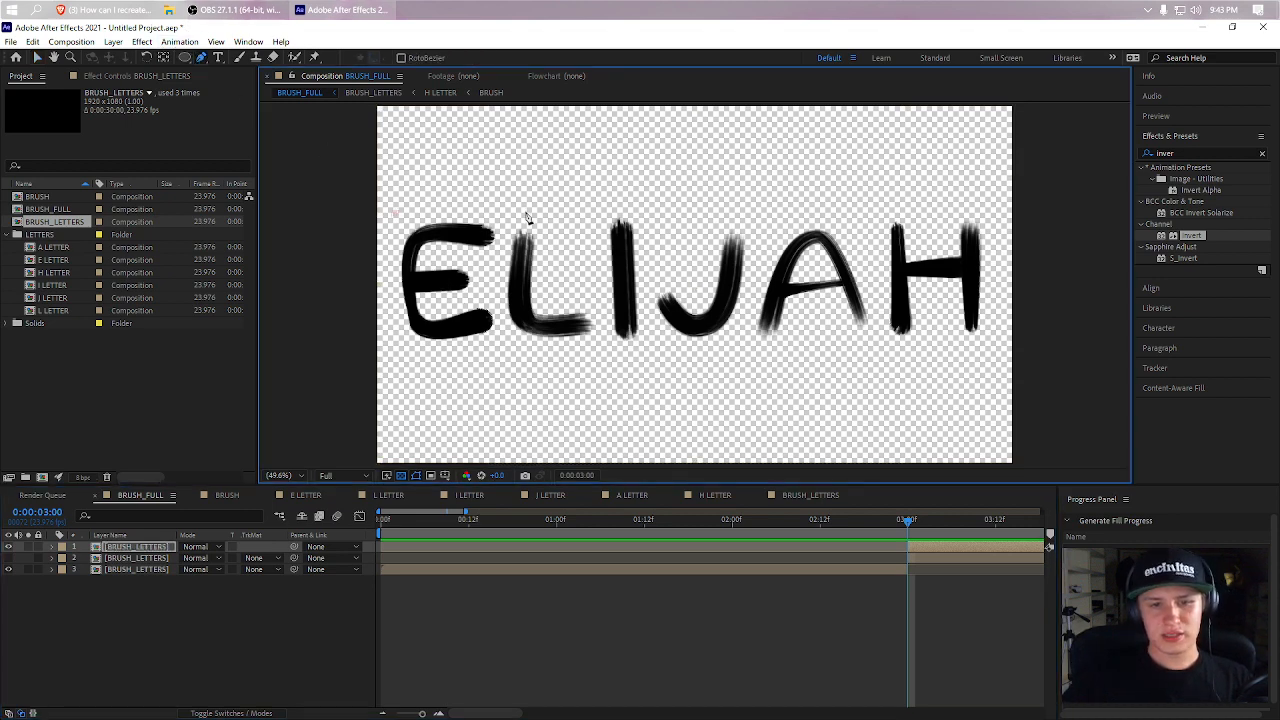
pyautogui.click(166, 548)
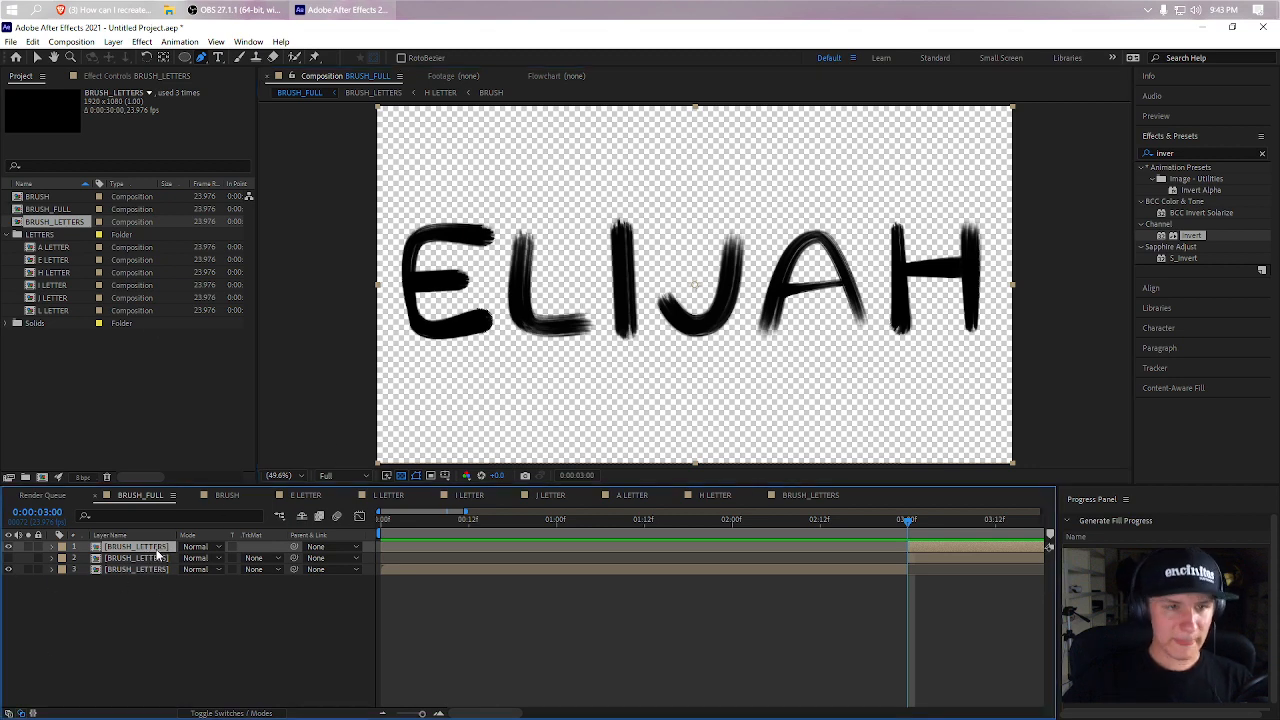
pyautogui.click(203, 59)
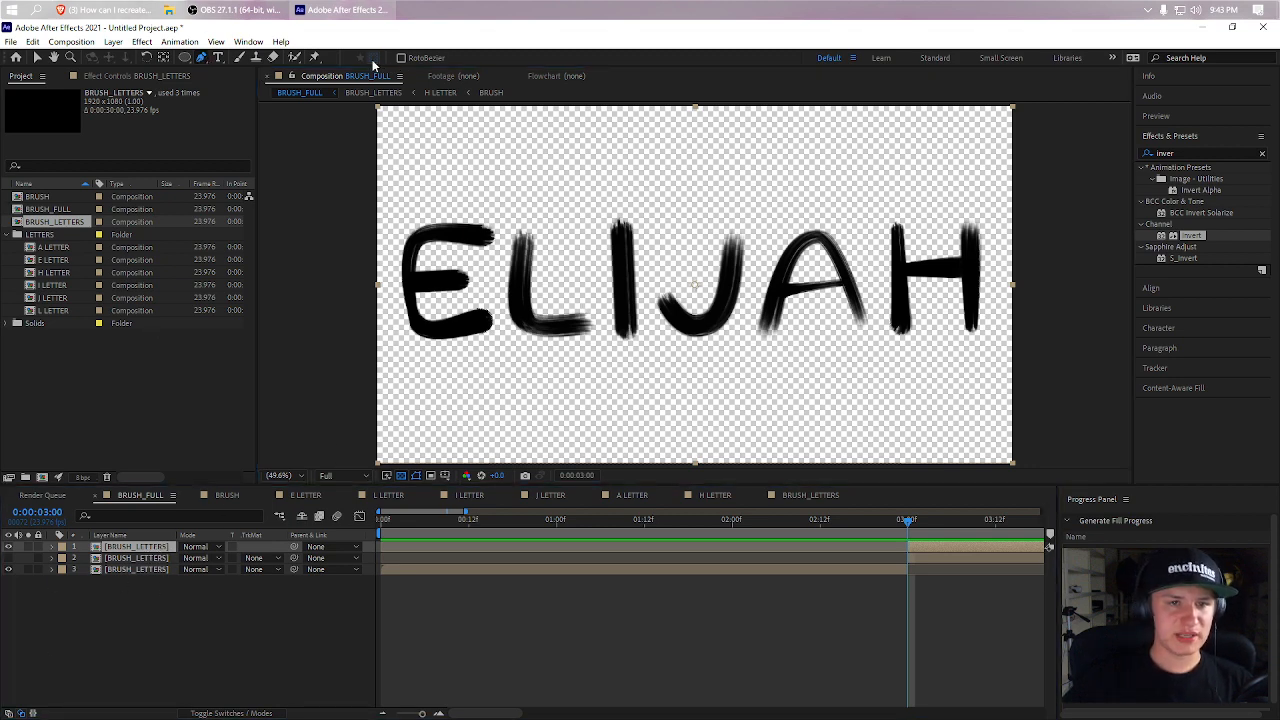
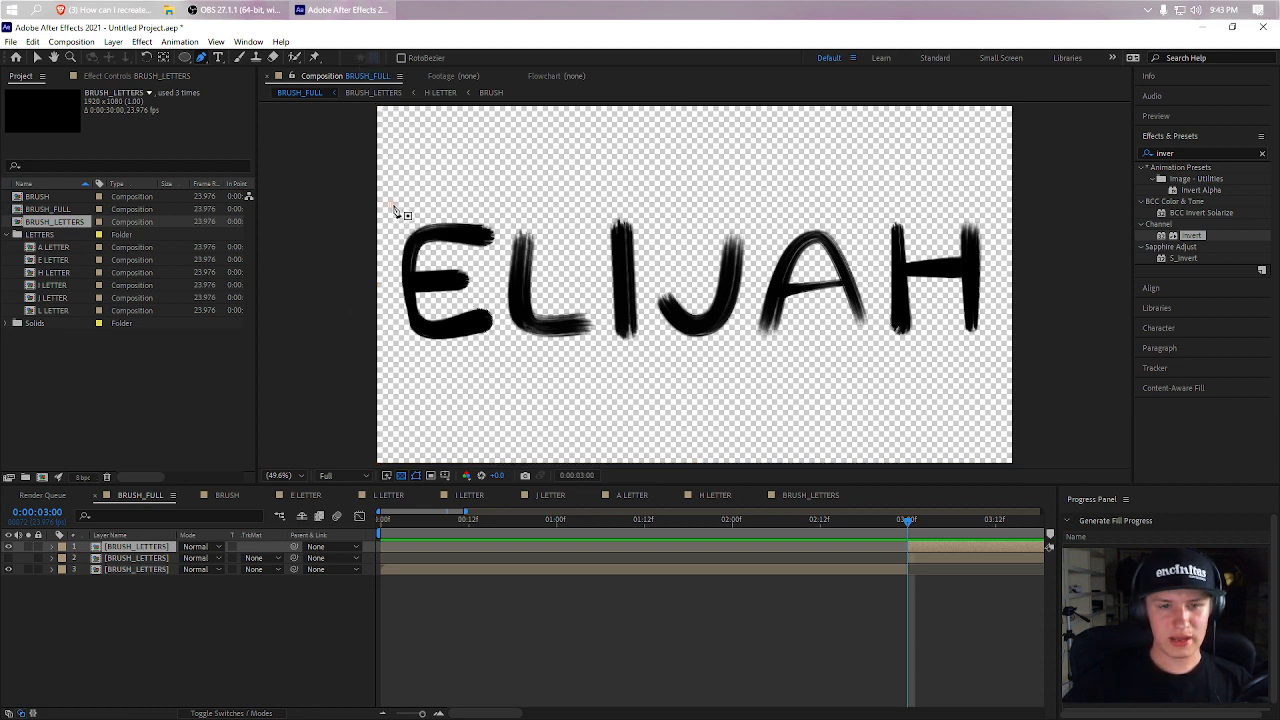
pyautogui.click(393, 205)
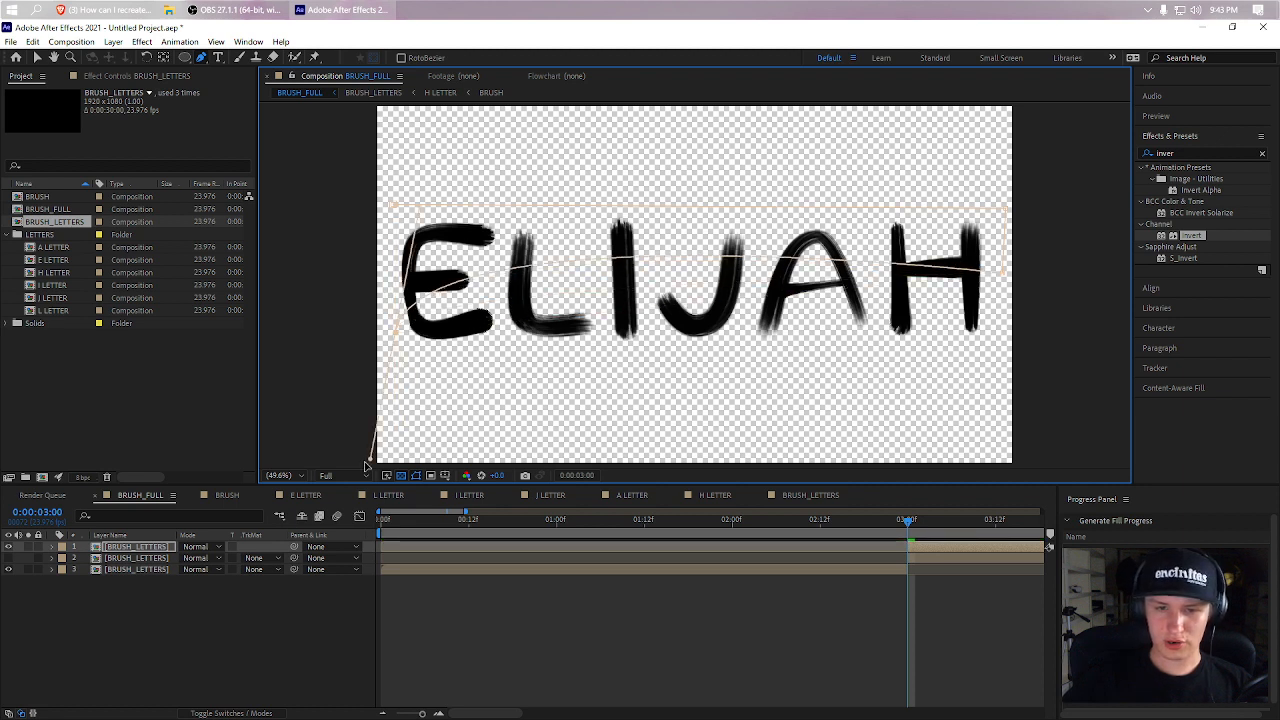
pyautogui.click(267, 450)
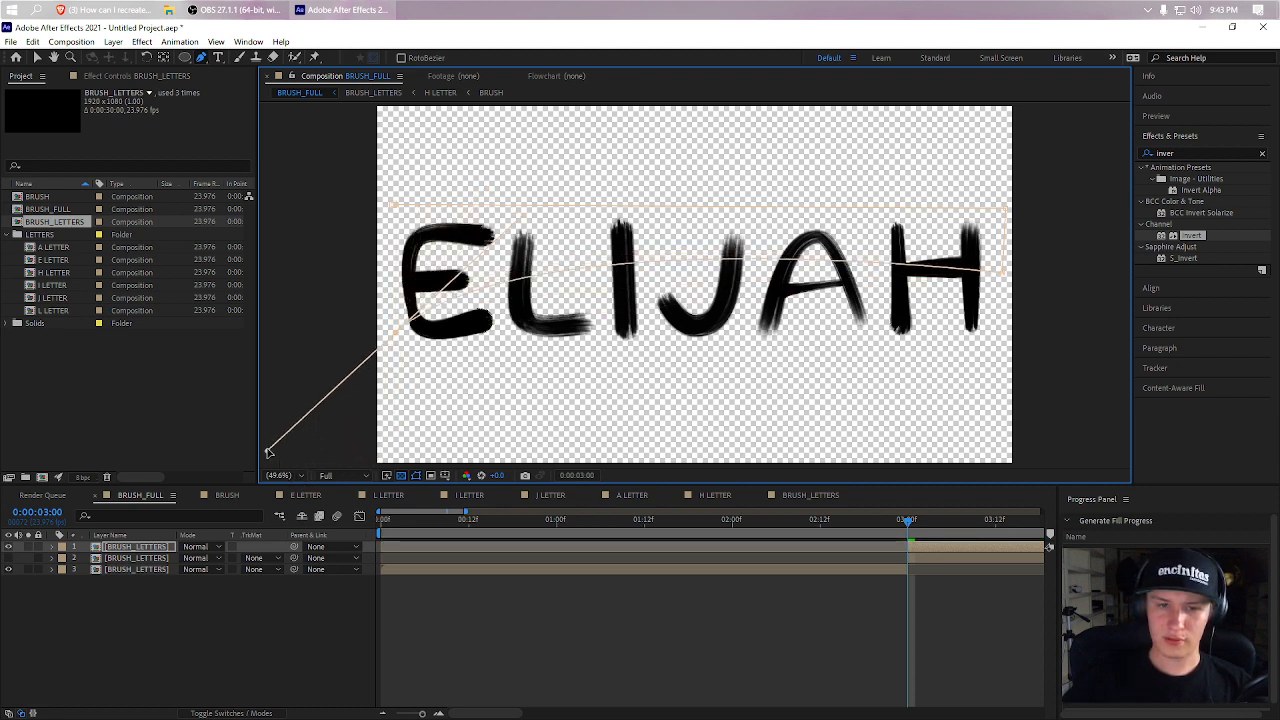
pyautogui.click(391, 209)
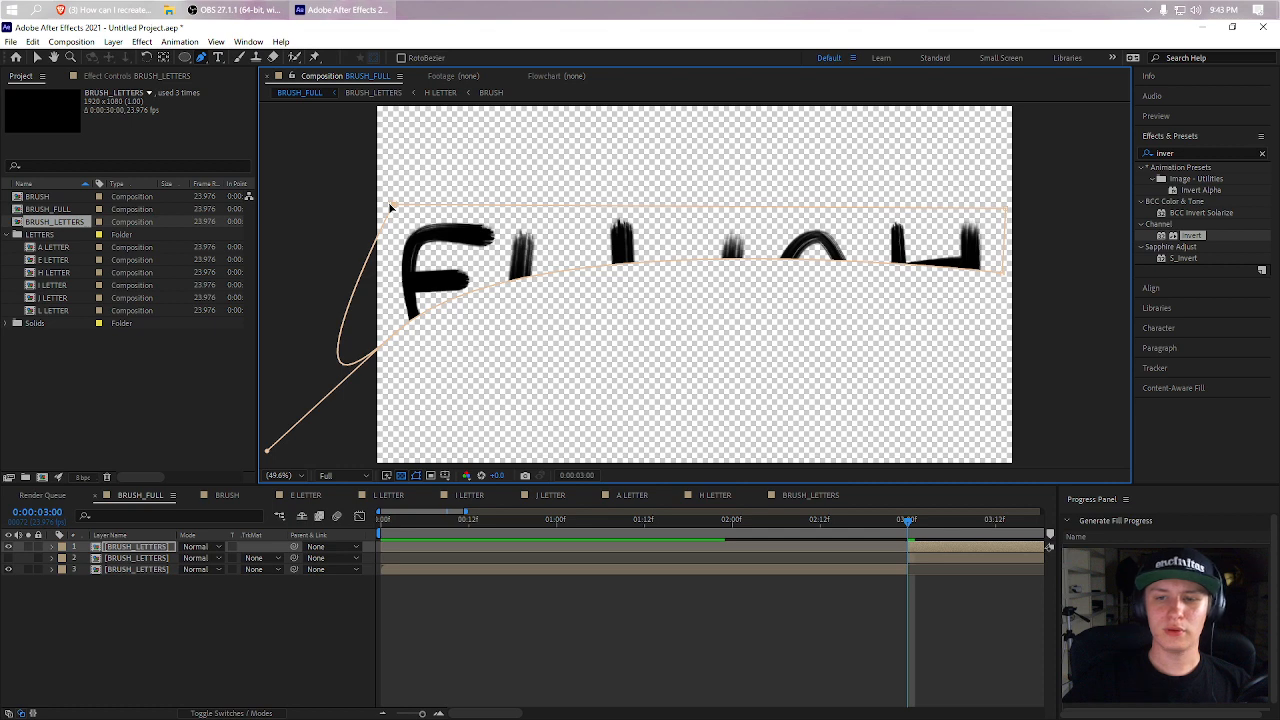
# - Show the middle BRUSH_LETTERS layer with a copy of the top layer's mask and set that mask to Inverted
pyautogui.click(128, 537)
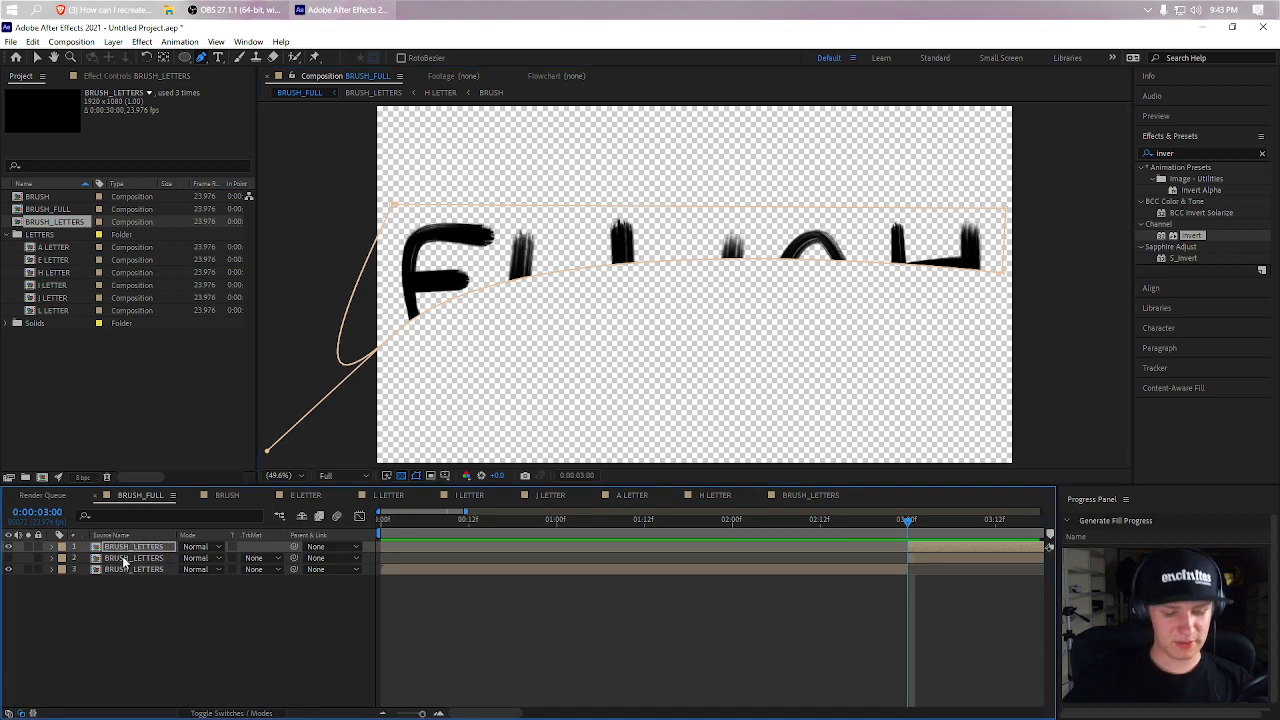
pyautogui.press('m')
pyautogui.click(123, 549)
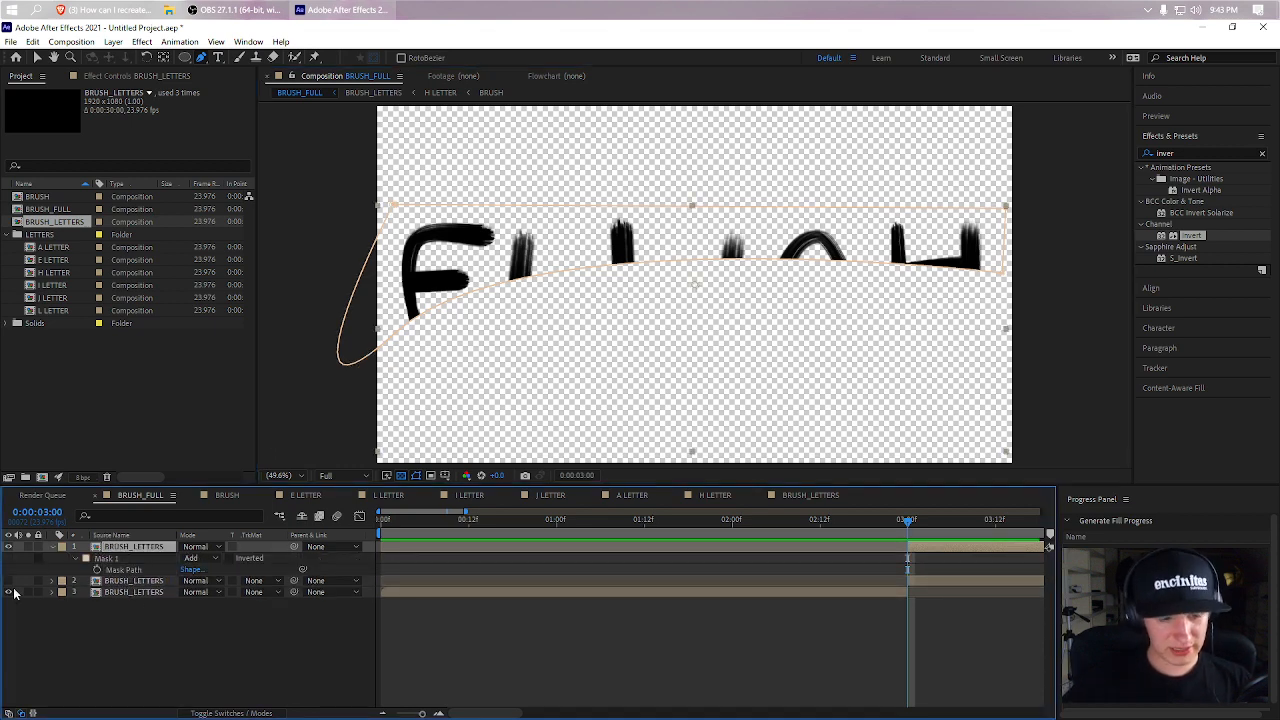
pyautogui.click(125, 583)
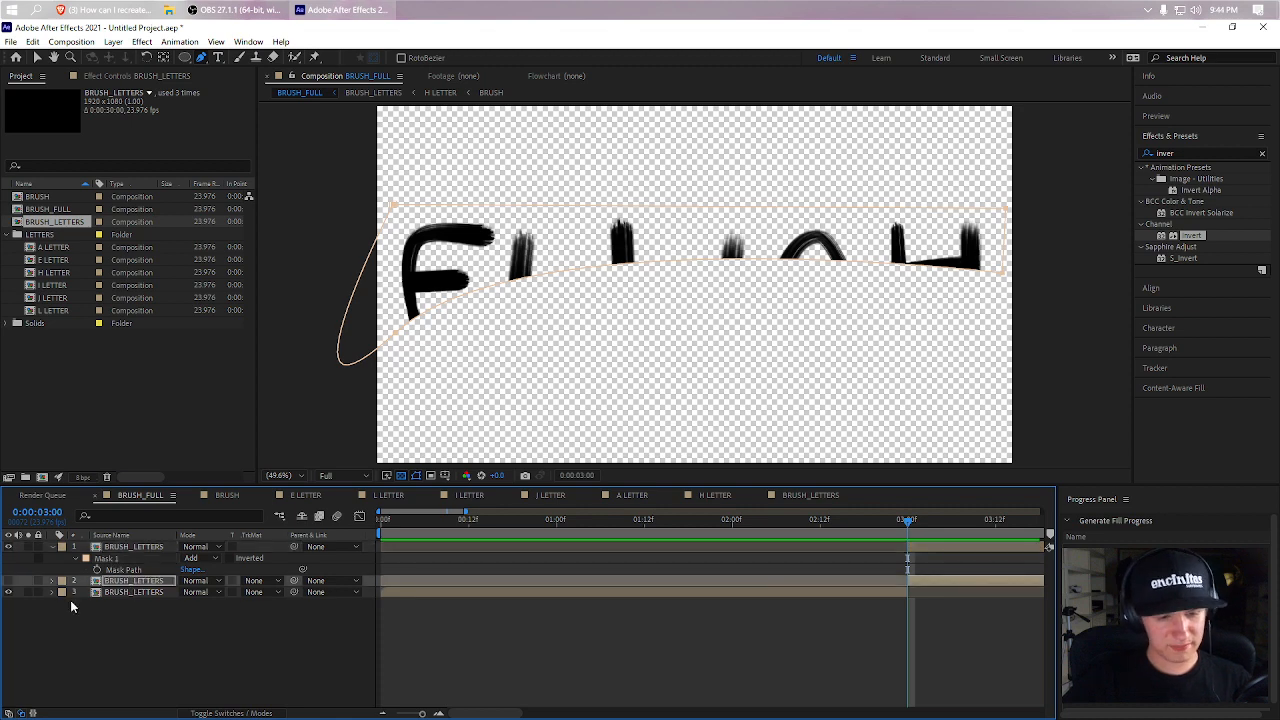
pyautogui.click(135, 581)
pyautogui.press('m')
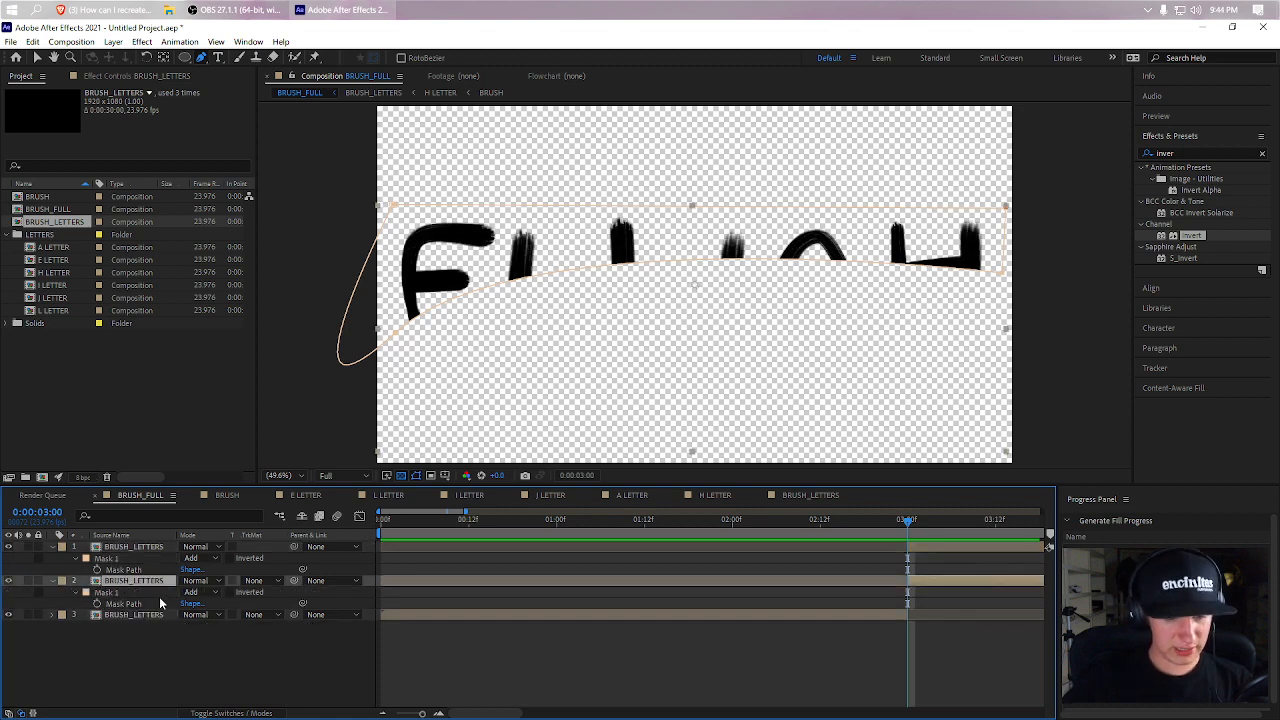
pyautogui.click(230, 592)
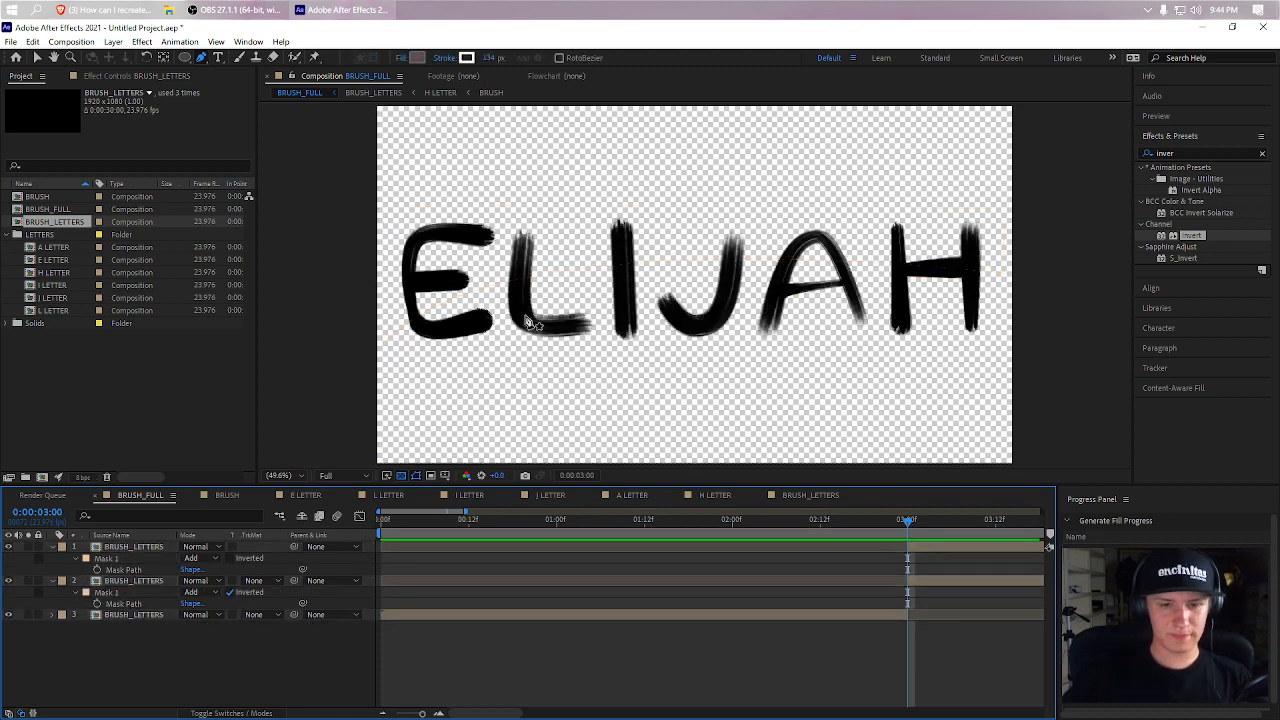
# - Test the split by moving the upper half of the letters down and undo the move
pyautogui.click(39, 58)
pyautogui.moveTo(582, 312); pyautogui.dragTo(682, 440)
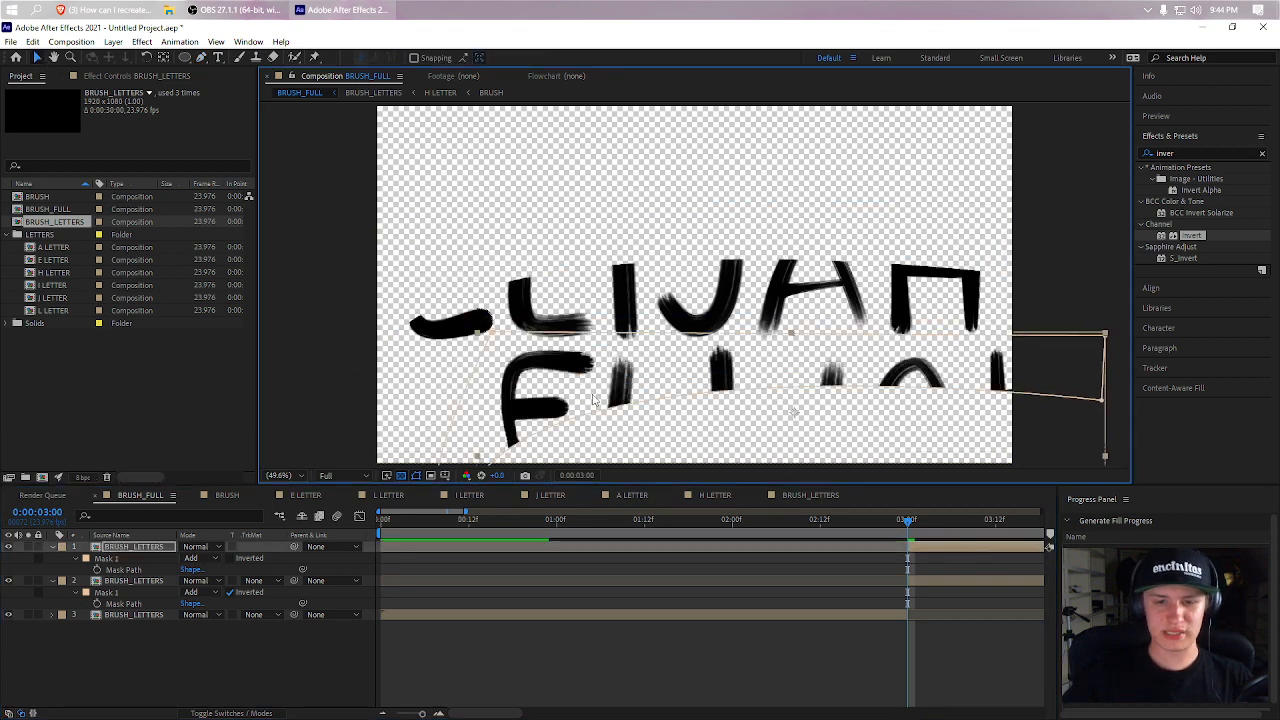
pyautogui.hotkey('ctrl', 'z')
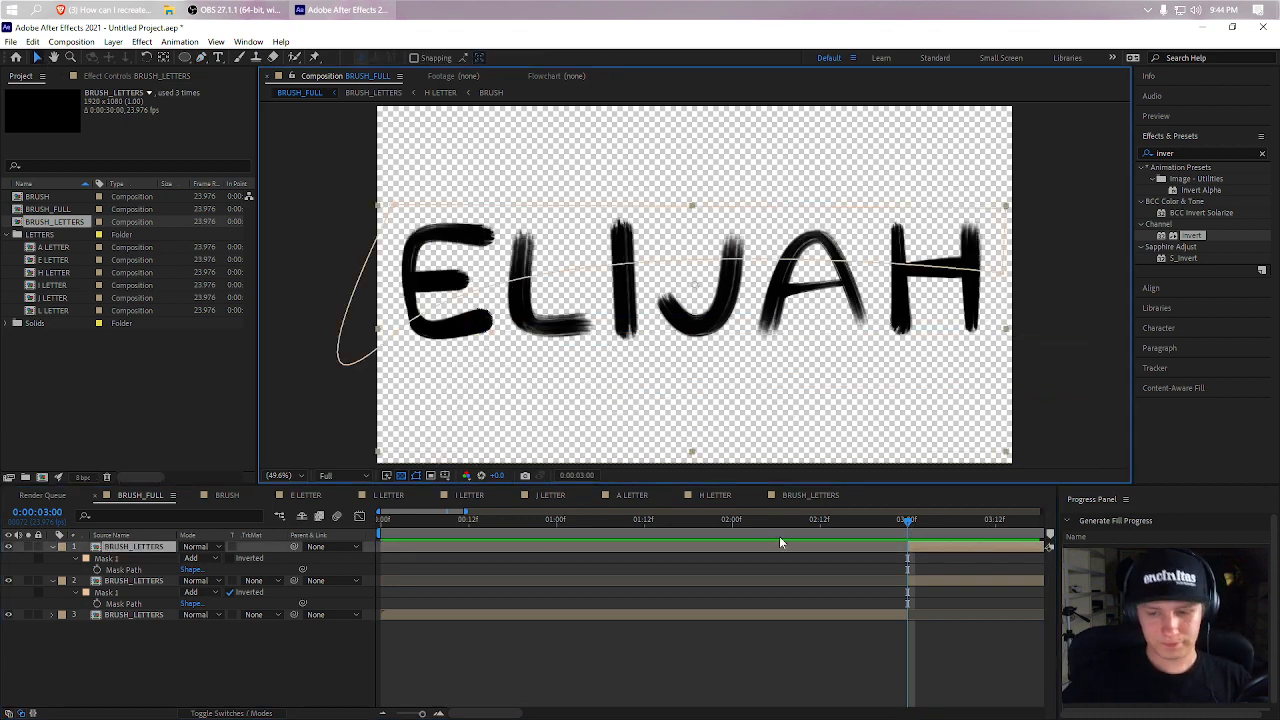
# - Reveal the Transform properties of both masked BRUSH_LETTERS layers, with their mask properties collapsed
pyautogui.click(160, 582)
pyautogui.click(51, 548)
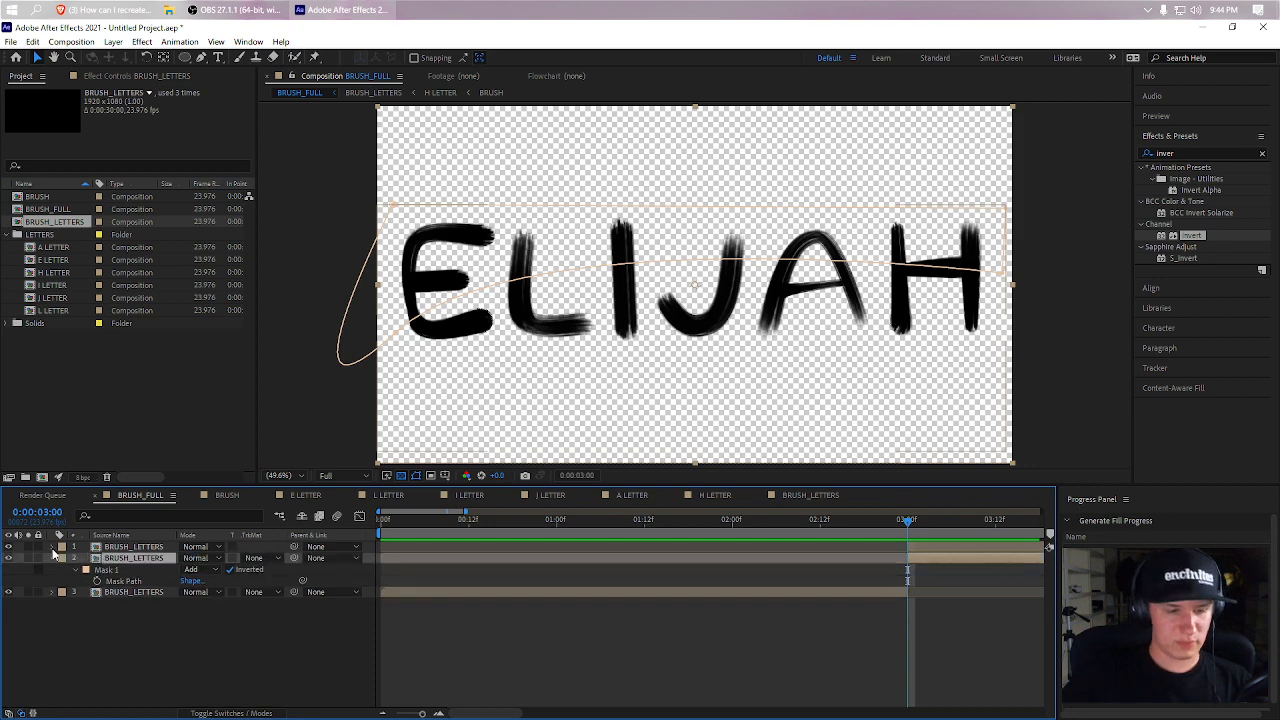
pyautogui.click(52, 548)
pyautogui.click(62, 558)
pyautogui.click(63, 569)
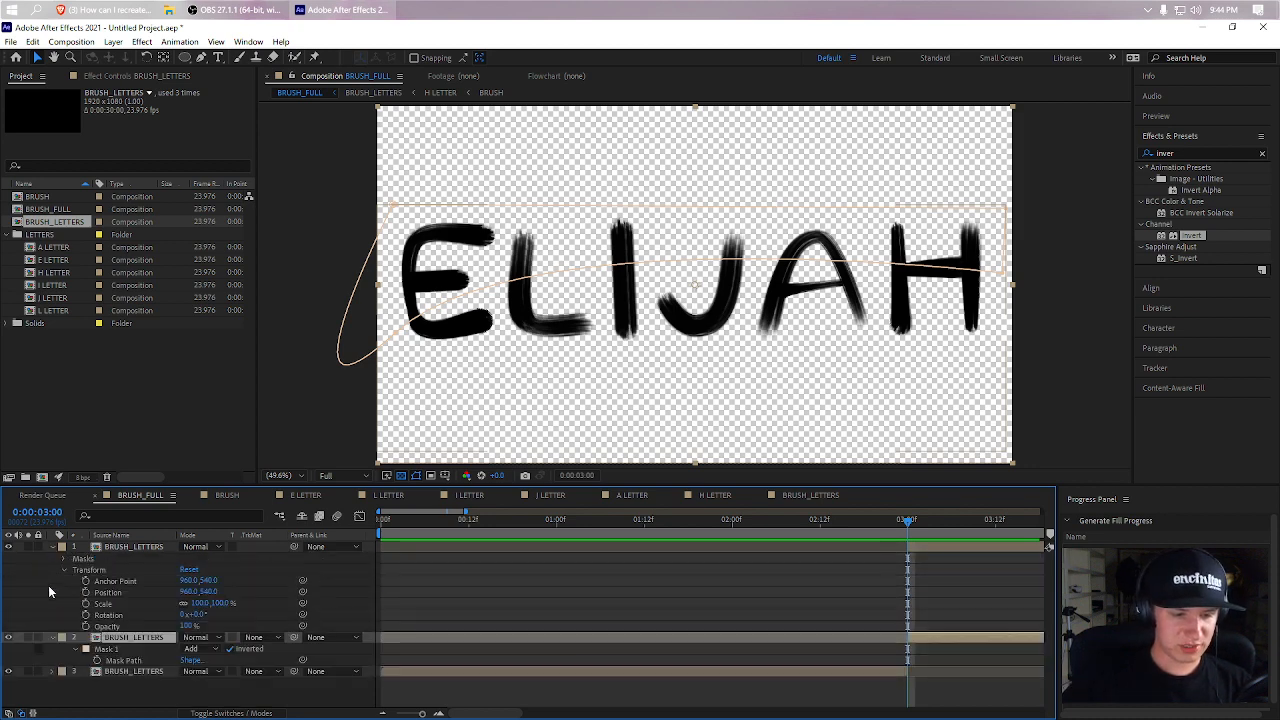
pyautogui.click(51, 638)
pyautogui.click(52, 638)
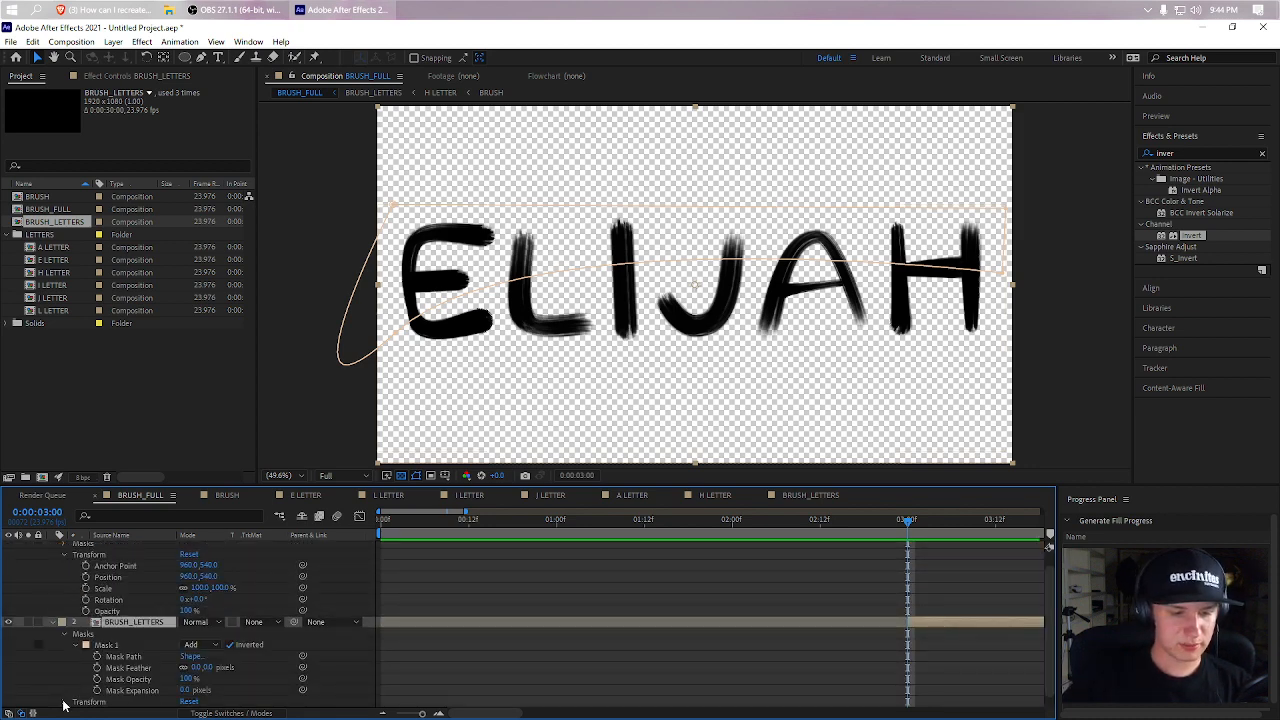
pyautogui.click(64, 702)
pyautogui.scroll(-1, 88, 669)
pyautogui.scroll(1, 88, 669)
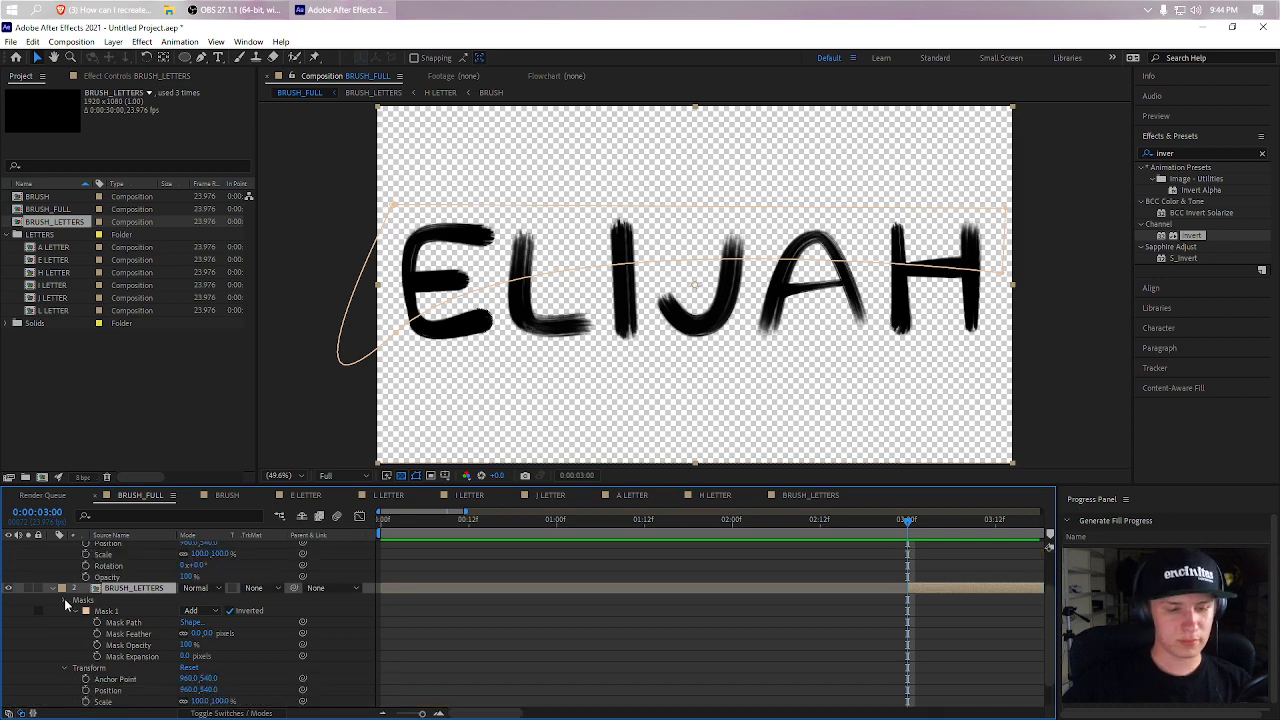
pyautogui.click(65, 600)
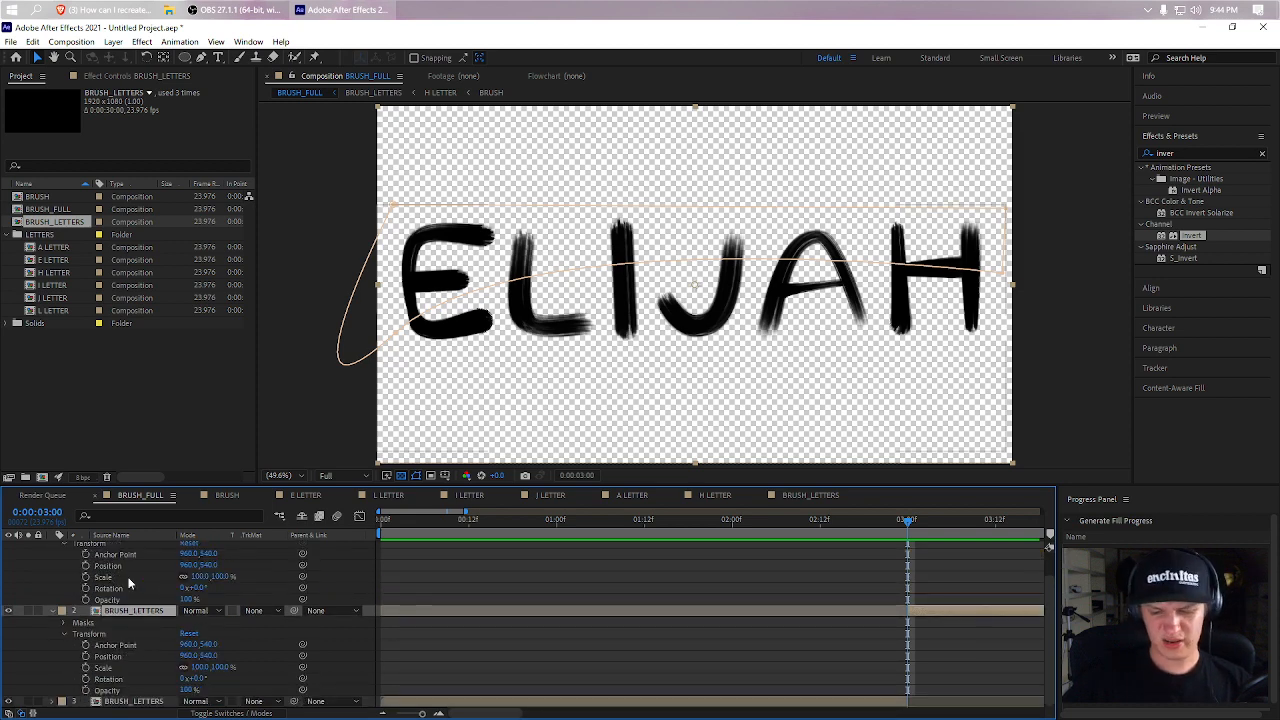
# - Add Position and Rotation keyframes to both masked BRUSH_LETTERS layers at 0:00:03:00
pyautogui.click(85, 566)
pyautogui.click(85, 656)
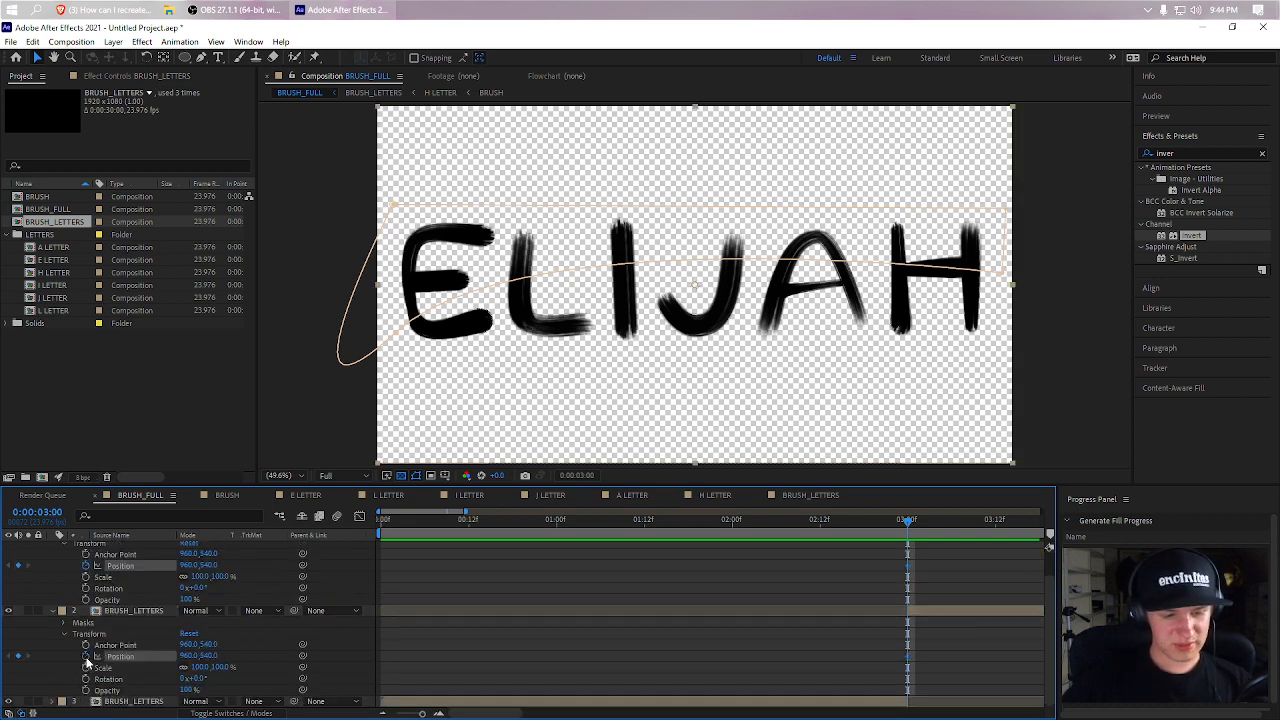
pyautogui.click(85, 679)
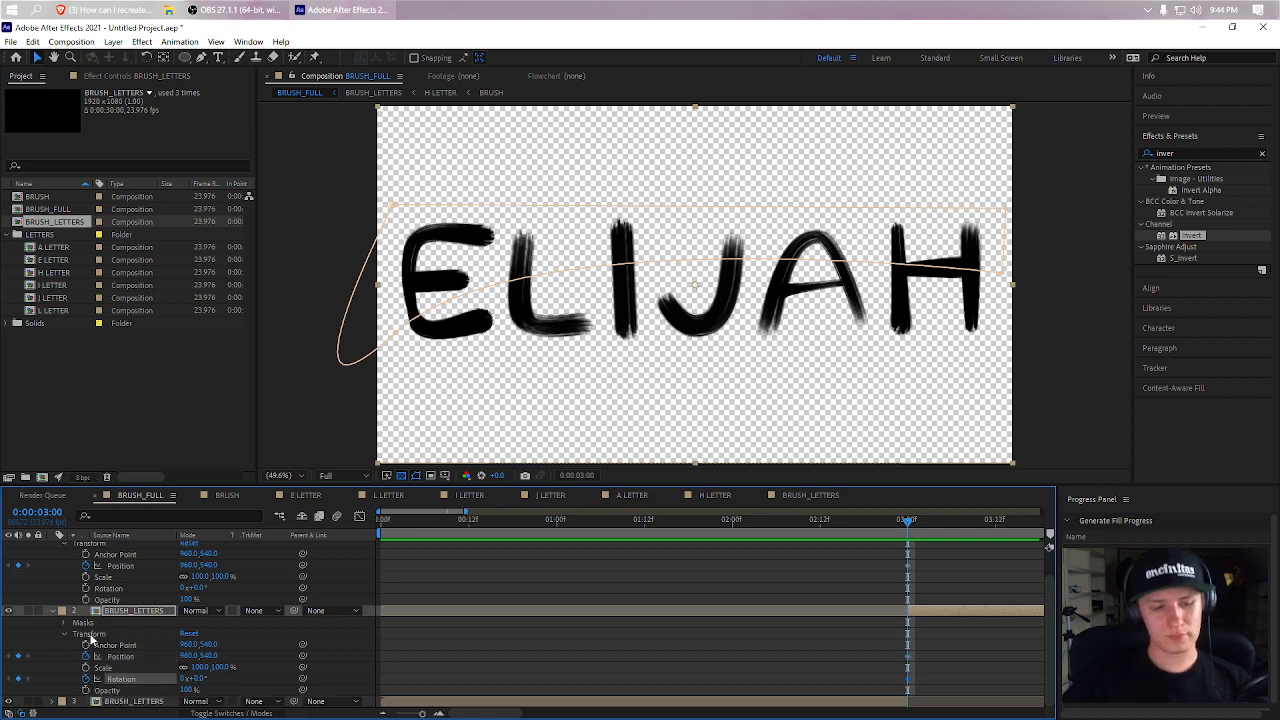
pyautogui.click(85, 588)
# - At 0:00:04:20, set Rotation to 10° on the middle BRUSH_LETTERS layer and to -15° on the top one
pyautogui.click(382, 713)
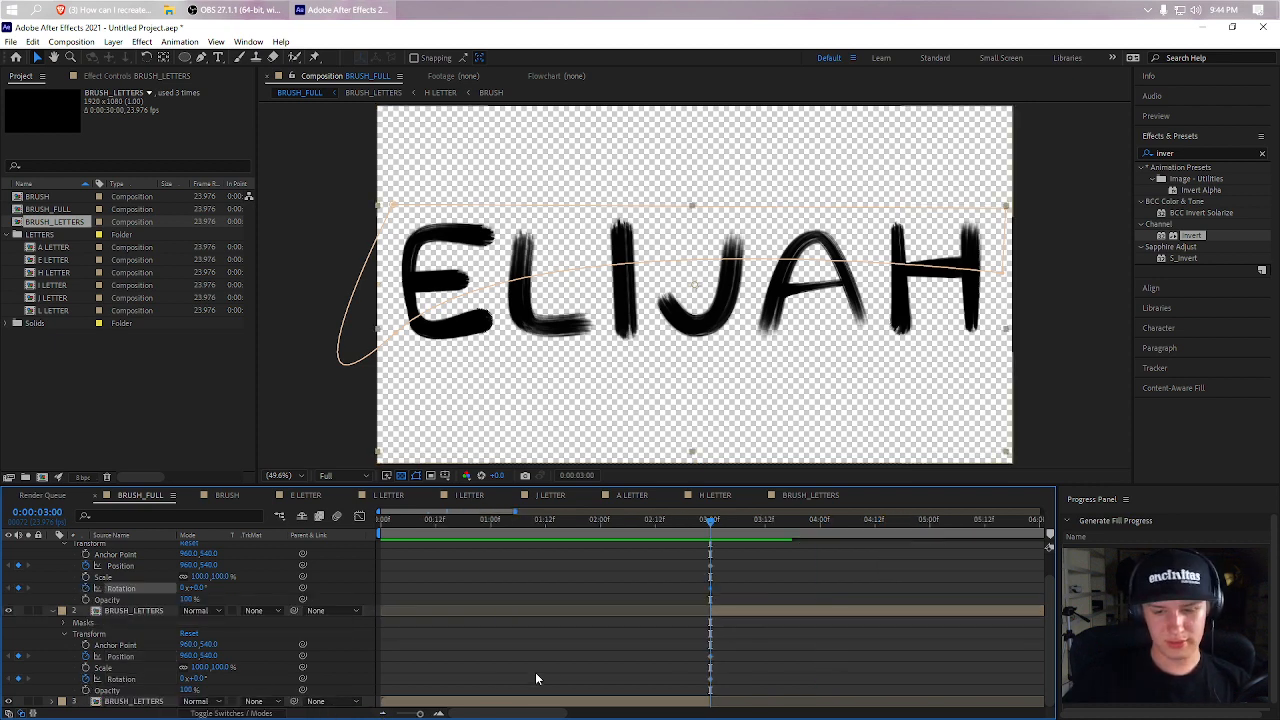
pyautogui.press('space')
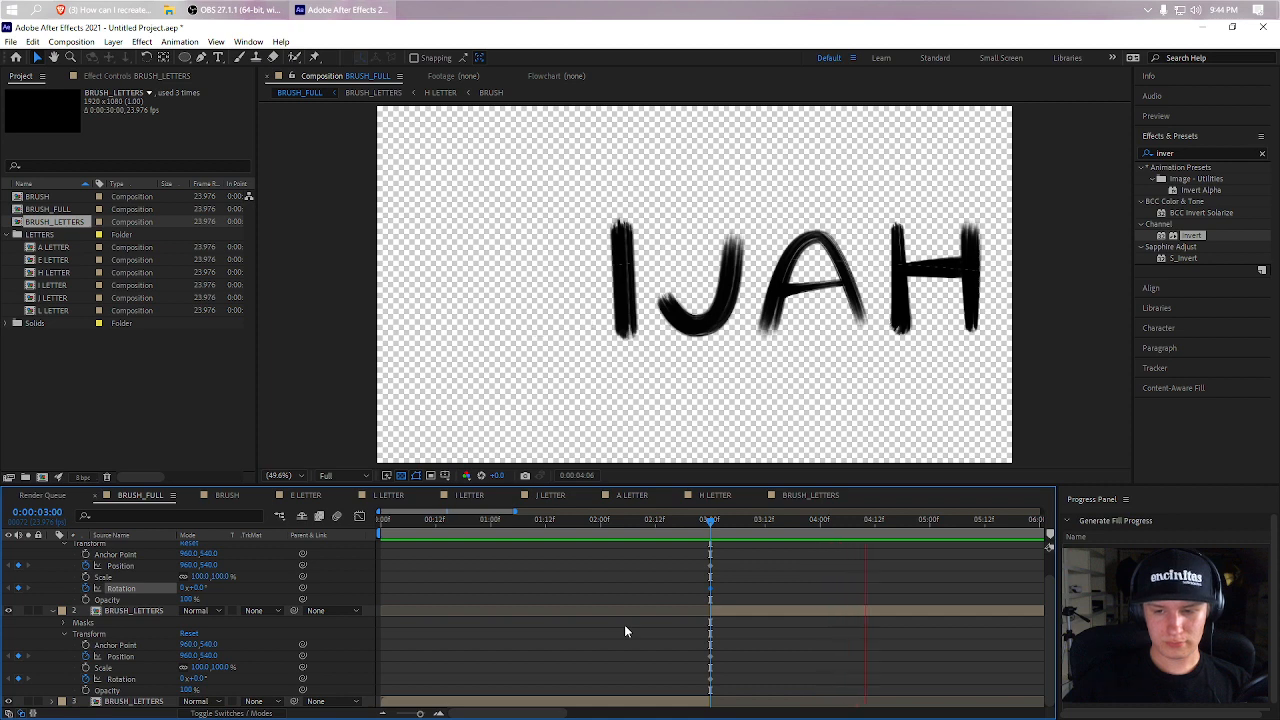
pyautogui.press('space')
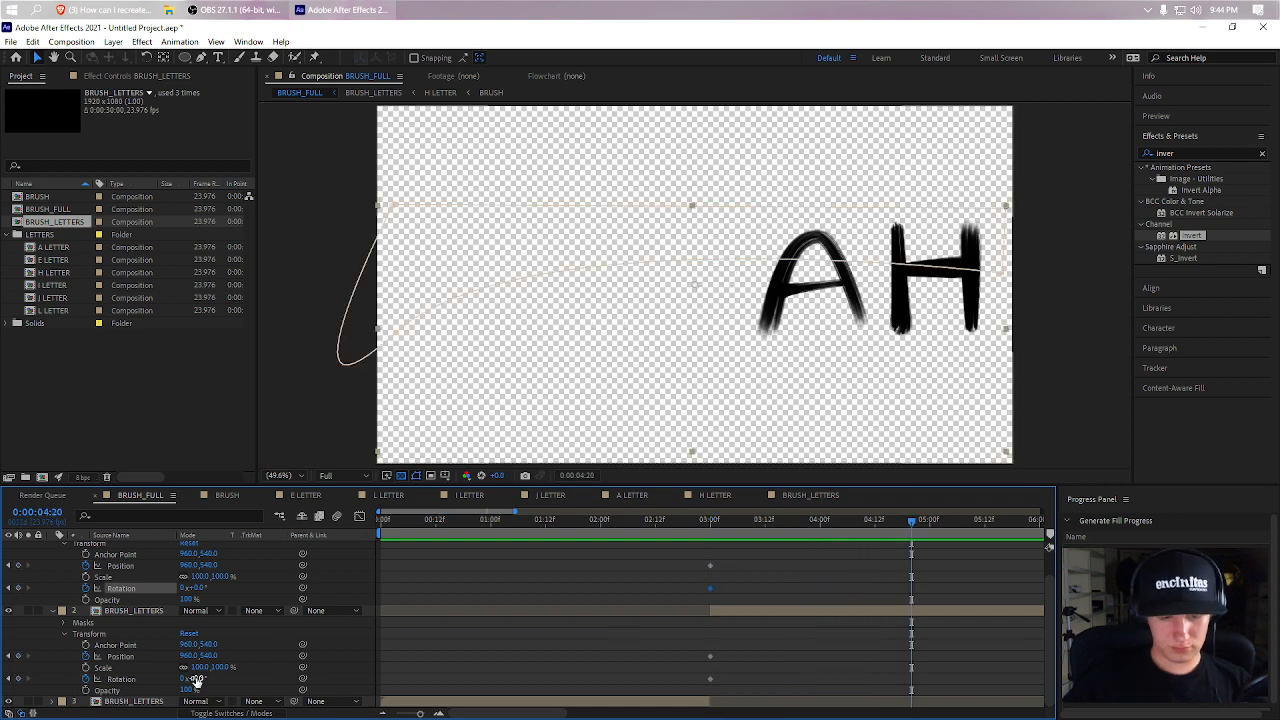
pyautogui.moveTo(199, 678); pyautogui.dragTo(205, 679)
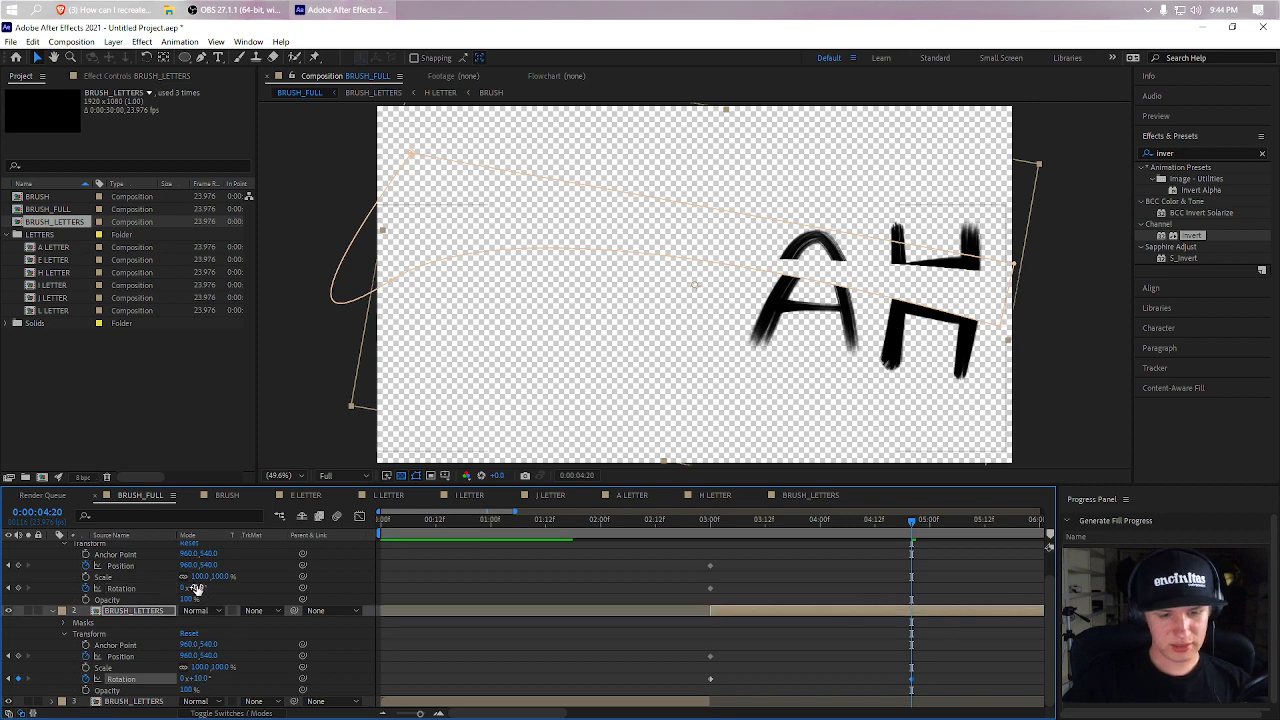
pyautogui.moveTo(196, 588); pyautogui.dragTo(187, 592)
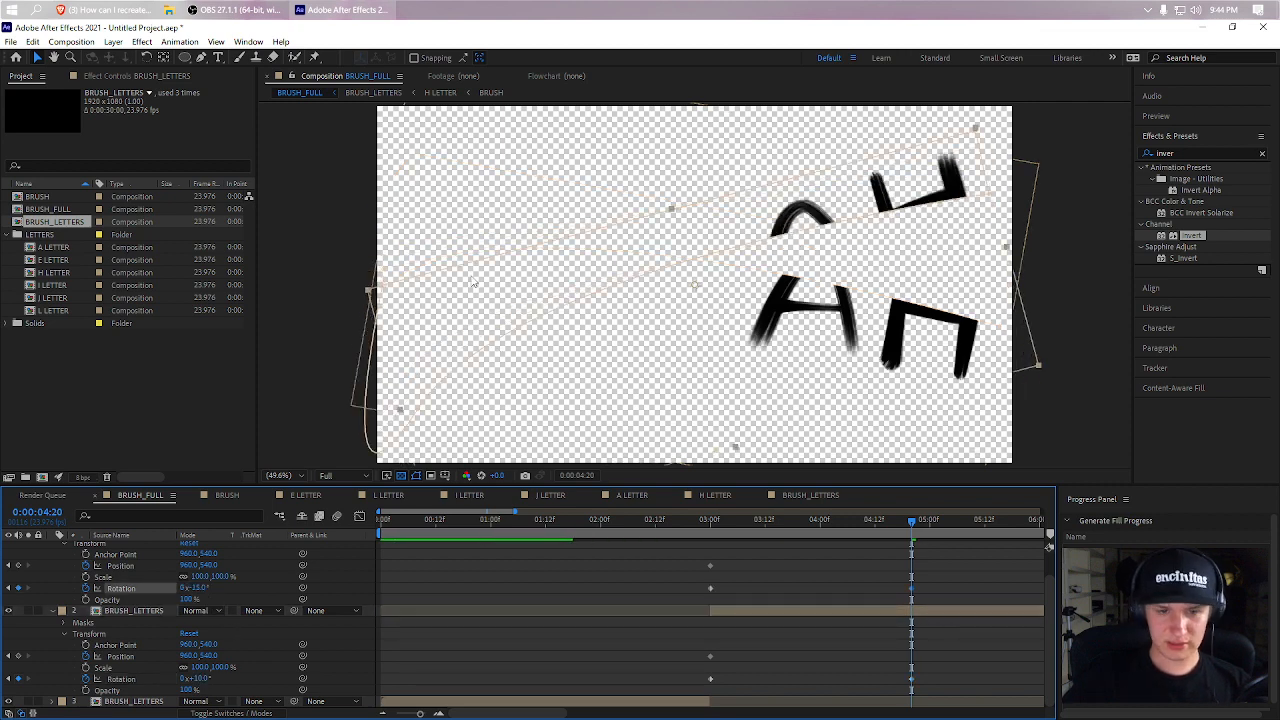
# - At 0:00:04:20, move the upper half of the letters to about 879, 369 and the lower half to about 1035, 679
pyautogui.moveTo(470, 275); pyautogui.dragTo(444, 219)
pyautogui.moveTo(869, 360); pyautogui.dragTo(894, 405)
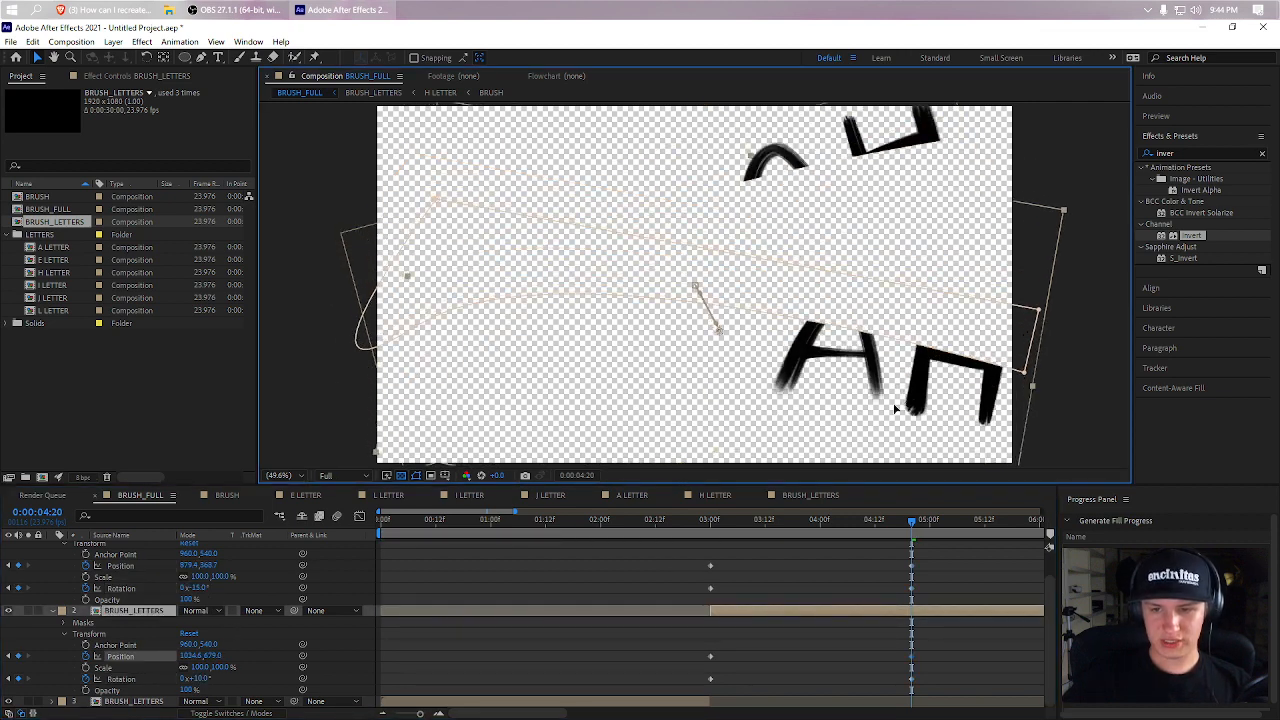
# - Extend all six letter layers in the BRUSH_LETTERS composition to the end of its 30-second timeline and return to BRUSH_FULL
pyautogui.doubleClick(120, 612)
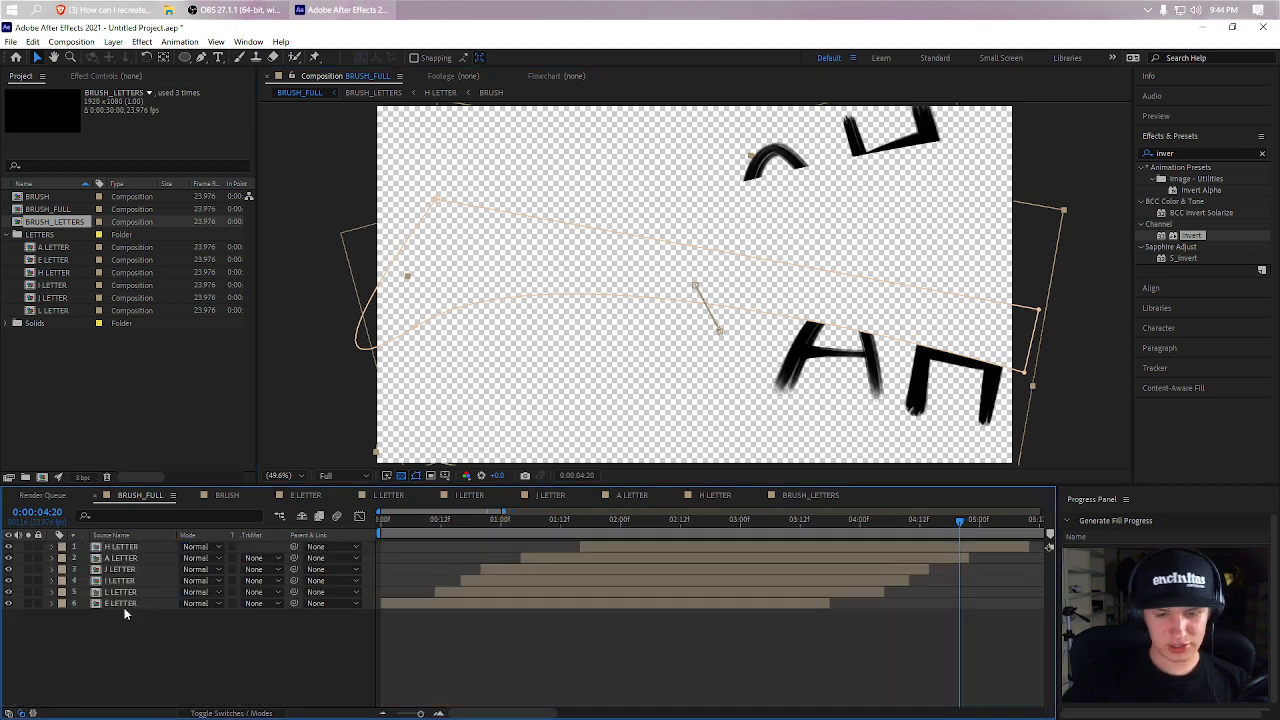
pyautogui.click(382, 713)
pyautogui.click(382, 713)
pyautogui.click(382, 713)
pyautogui.click(382, 713)
pyautogui.click(382, 713)
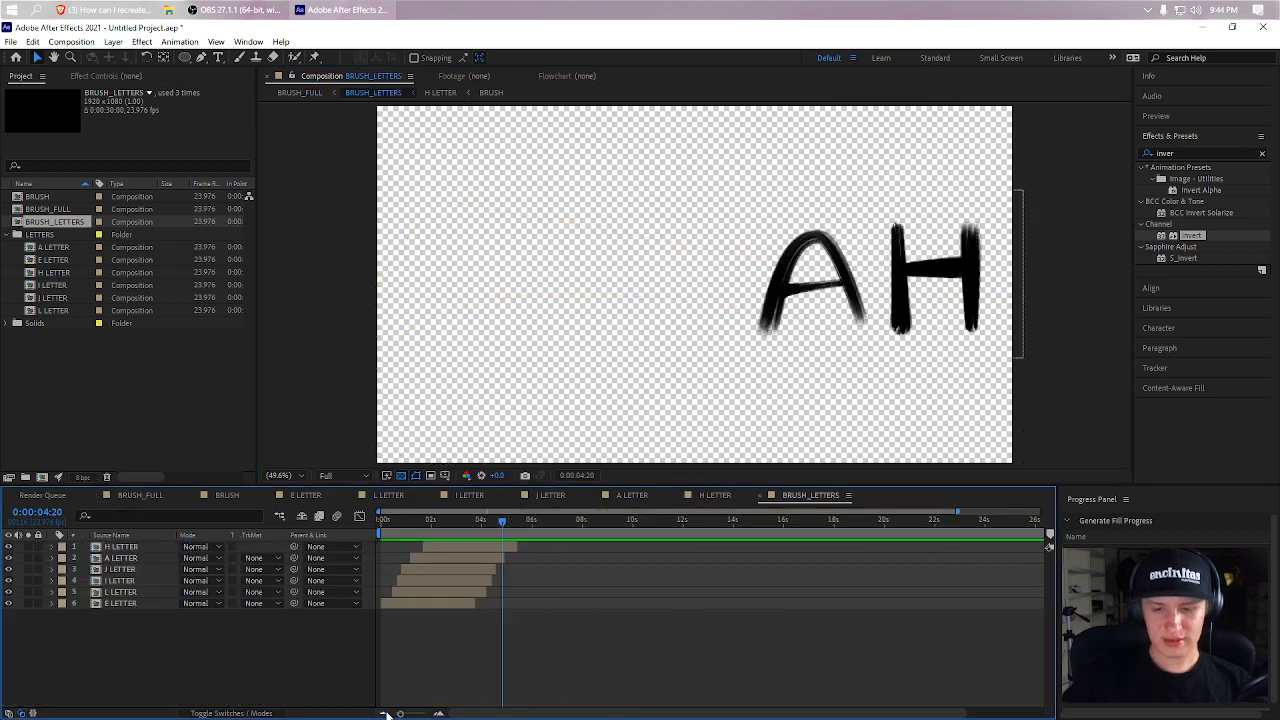
pyautogui.click(382, 713)
pyautogui.click(126, 603)
pyautogui.keyDown('shift'); pyautogui.click(131, 547); pyautogui.keyUp('shift')
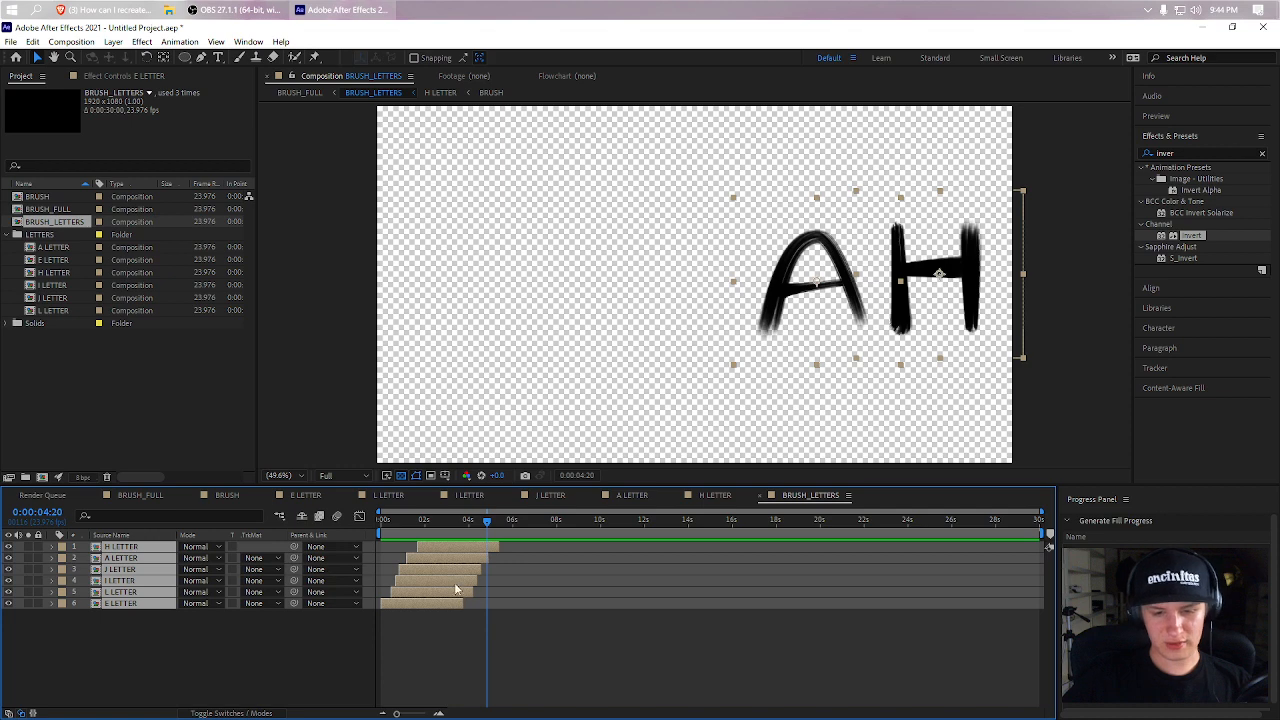
pyautogui.moveTo(480, 573); pyautogui.dragTo(1066, 580)
pyautogui.click(385, 687)
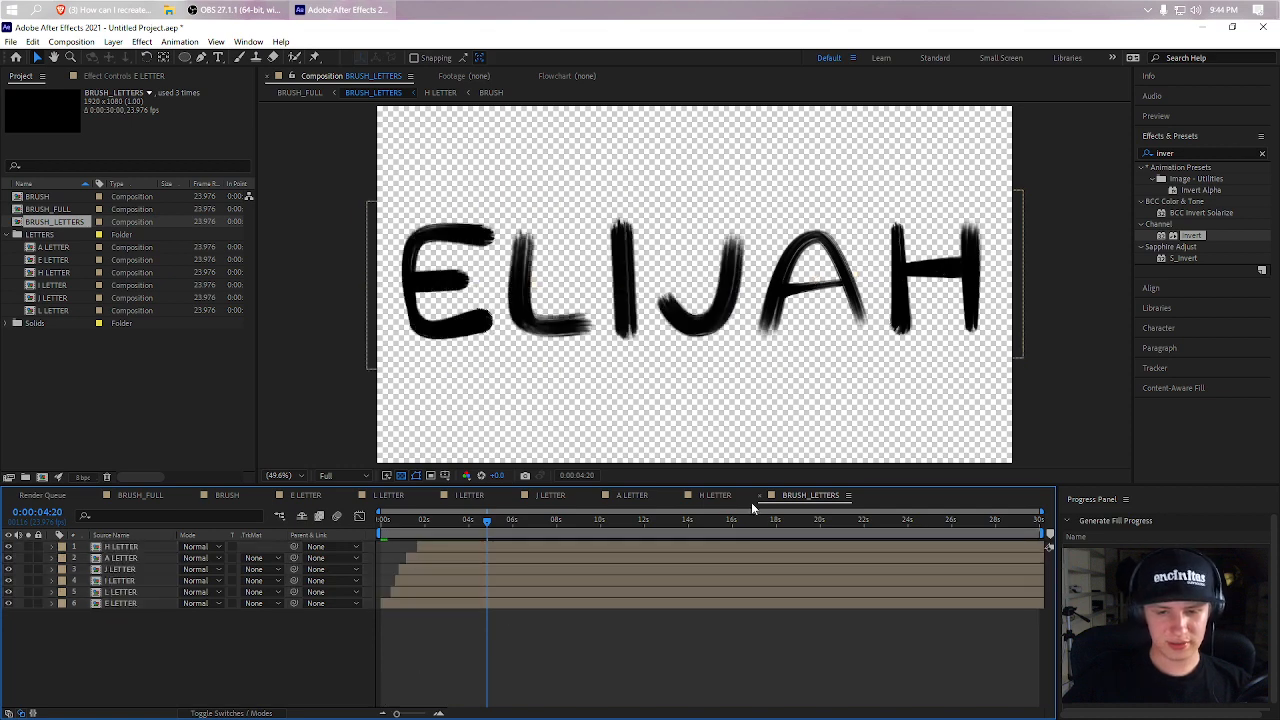
pyautogui.click(152, 494)
# - Show the Position and Rotation speed graphs of both masked BRUSH_LETTERS layers together in the Graph Editor
pyautogui.click(721, 530)
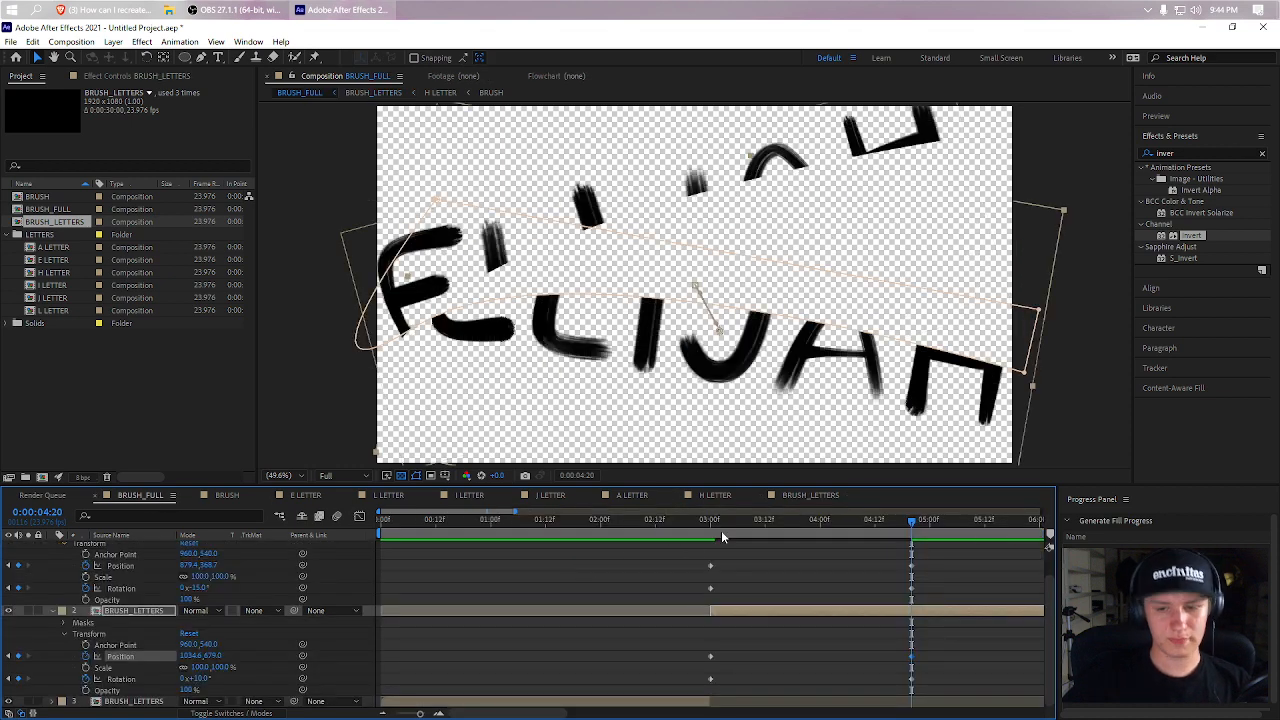
pyautogui.moveTo(758, 530); pyautogui.dragTo(908, 528)
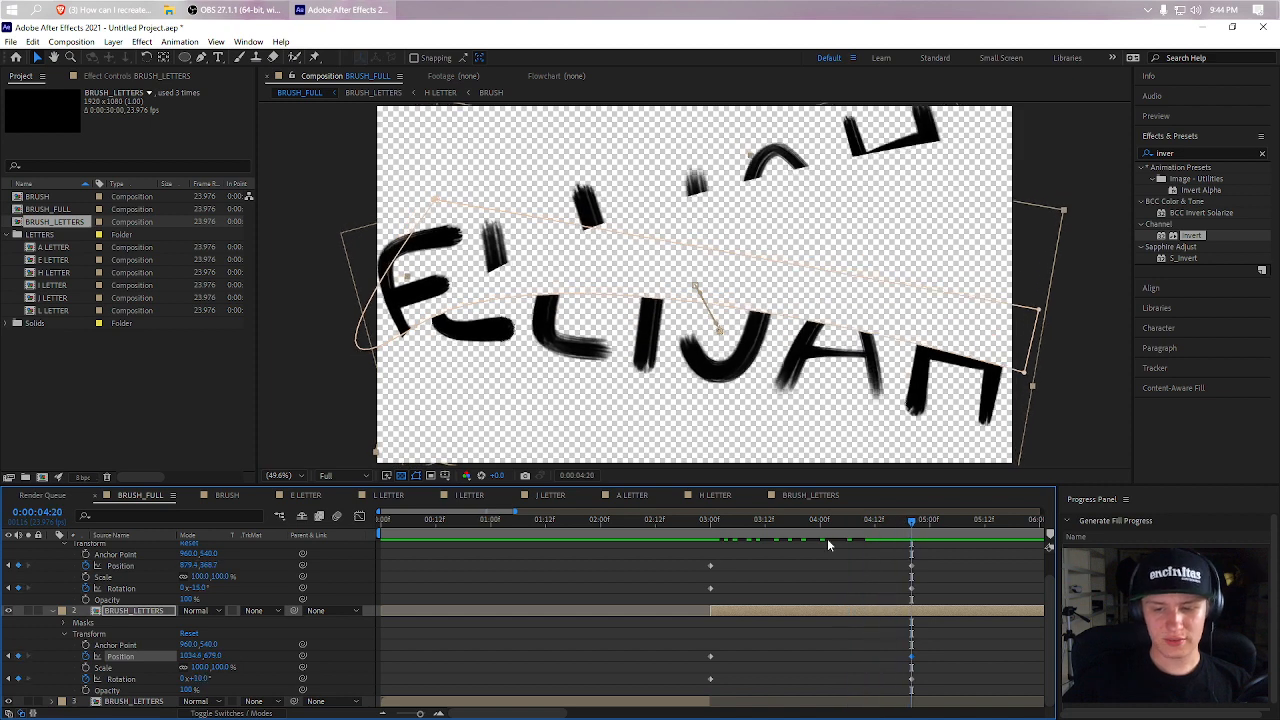
pyautogui.click(359, 516)
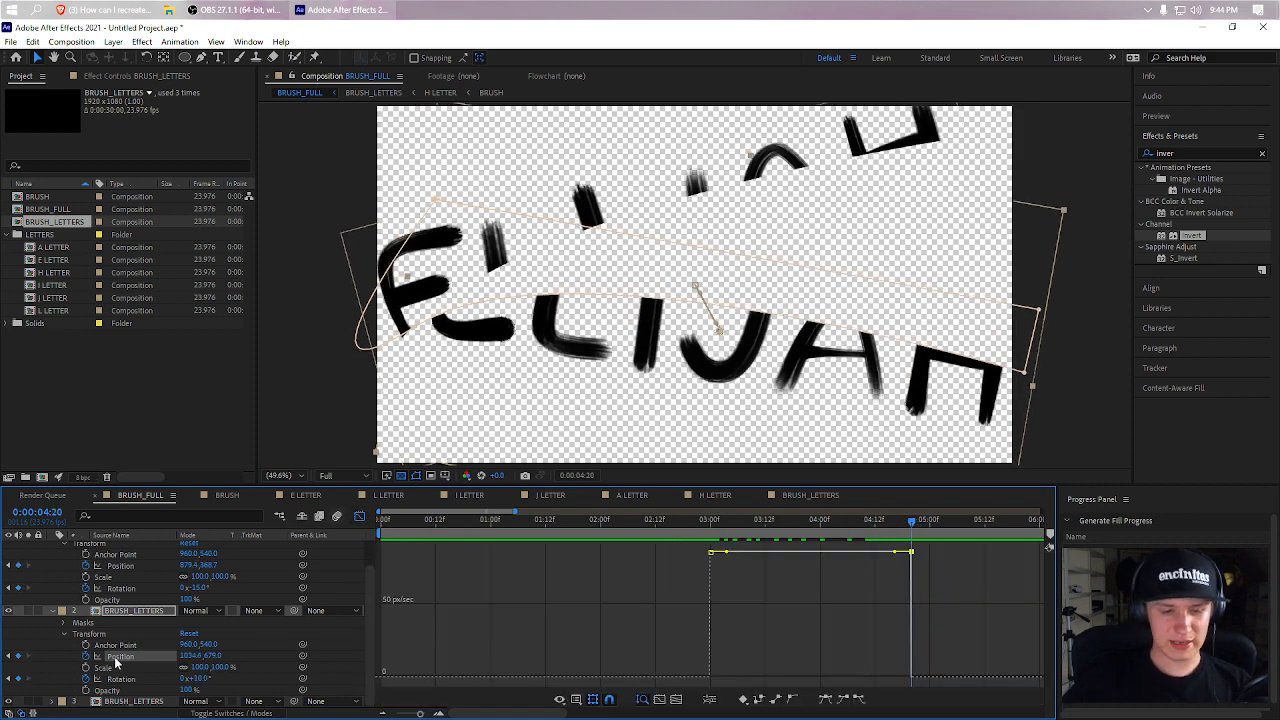
pyautogui.keyDown('shift'); pyautogui.click(128, 681); pyautogui.keyUp('shift')
pyautogui.keyDown('shift'); pyautogui.click(122, 588); pyautogui.keyUp('shift')
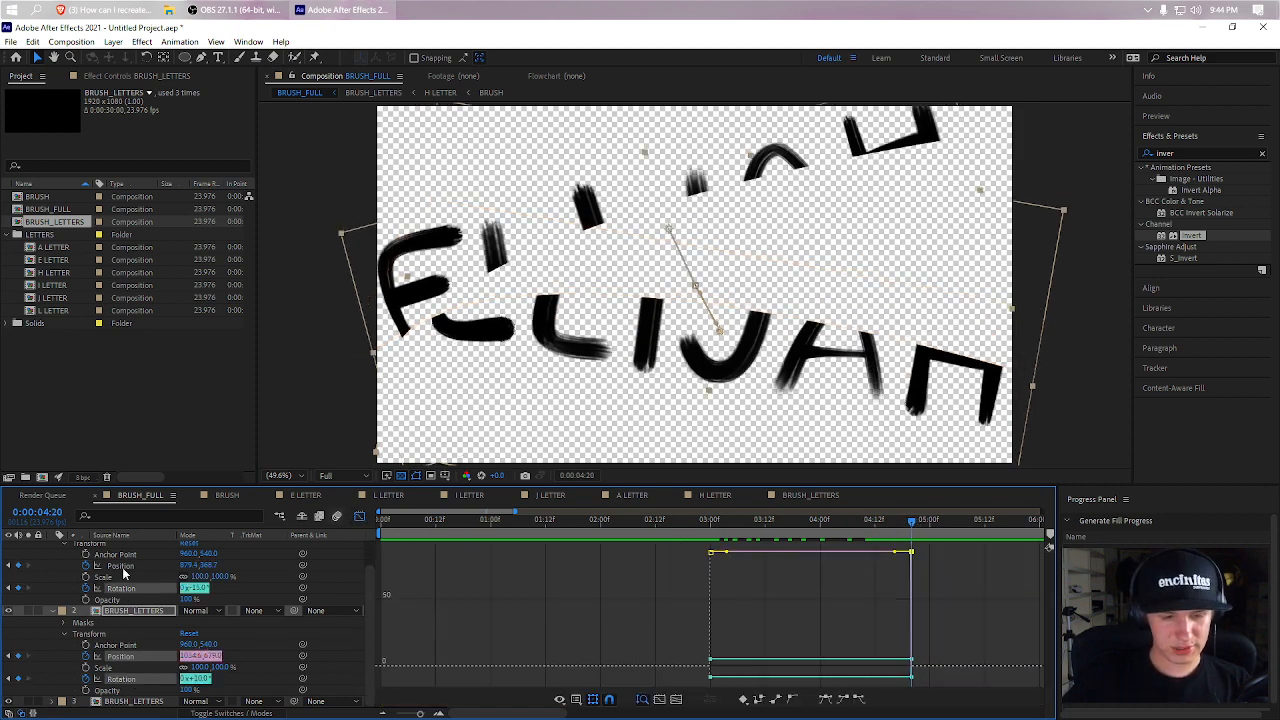
pyautogui.keyDown('shift'); pyautogui.click(120, 565); pyautogui.keyUp('shift')
pyautogui.moveTo(930, 543); pyautogui.dragTo(898, 610)
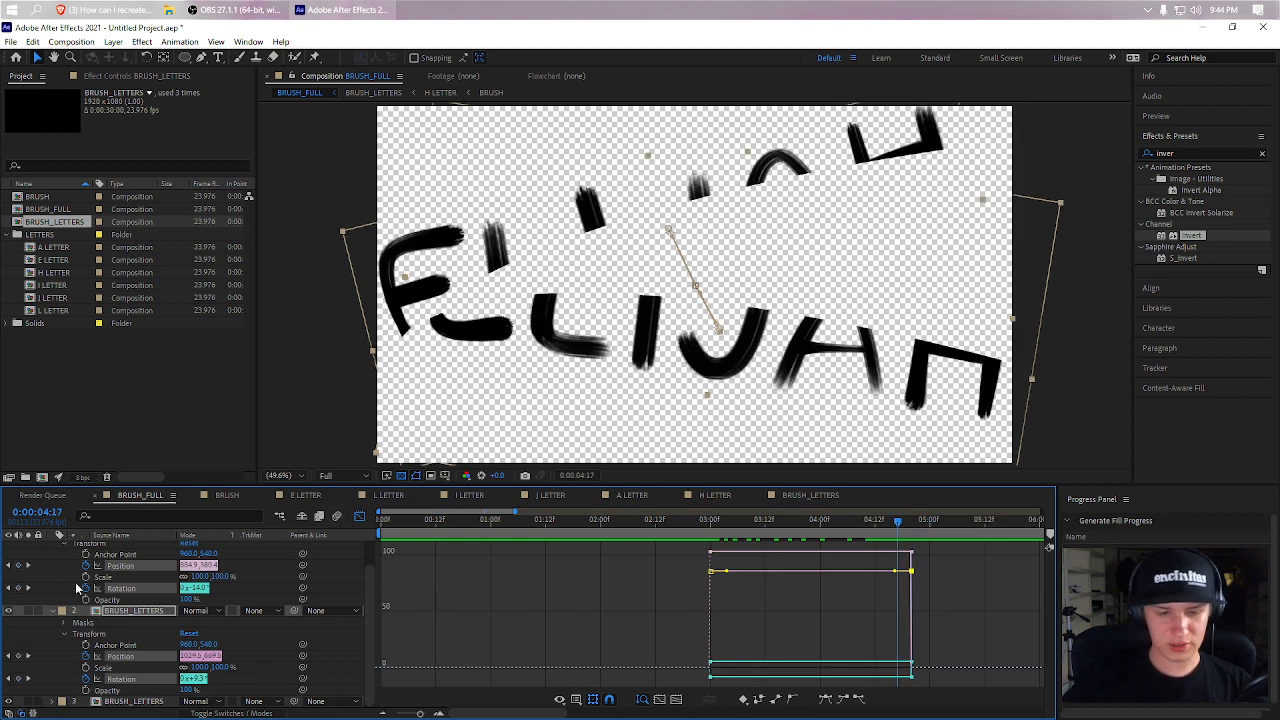
pyautogui.click(566, 702)
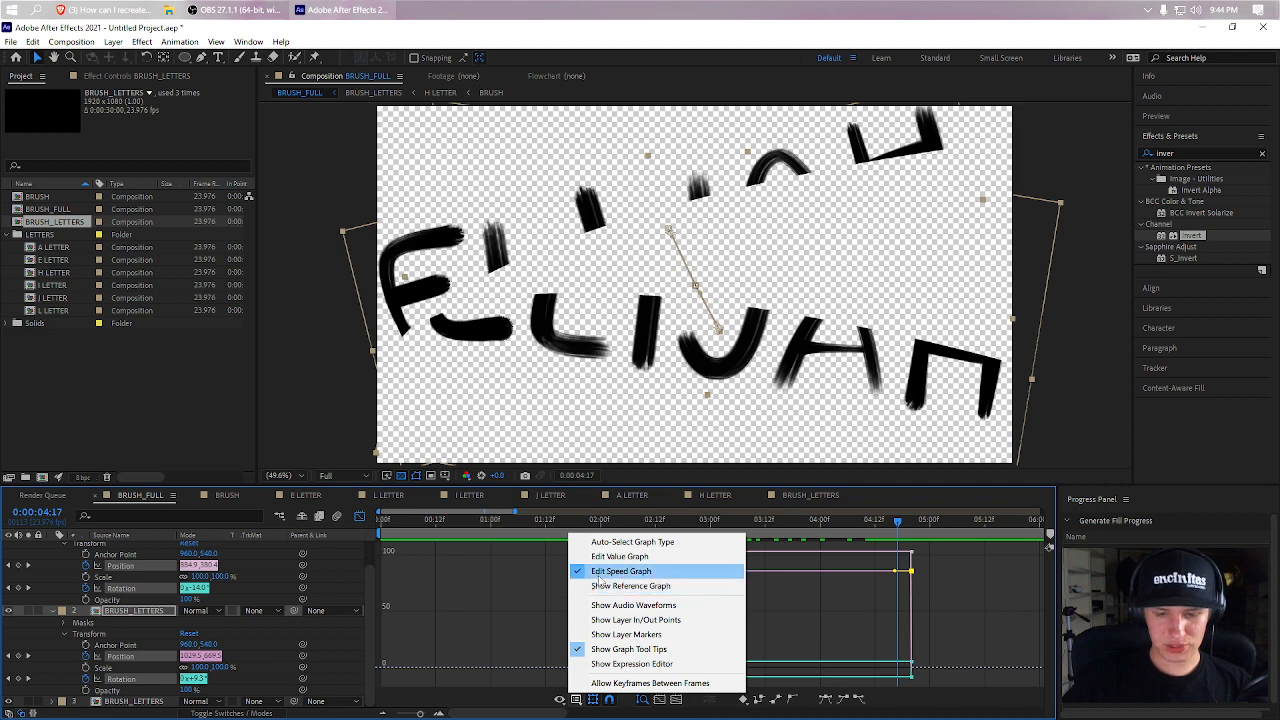
# - Ease Position and Rotation of both halves into their end keyframes, with speed curves peaking just after 0:00:03:00 and falling to zero
pyautogui.moveTo(932, 546); pyautogui.dragTo(888, 695)
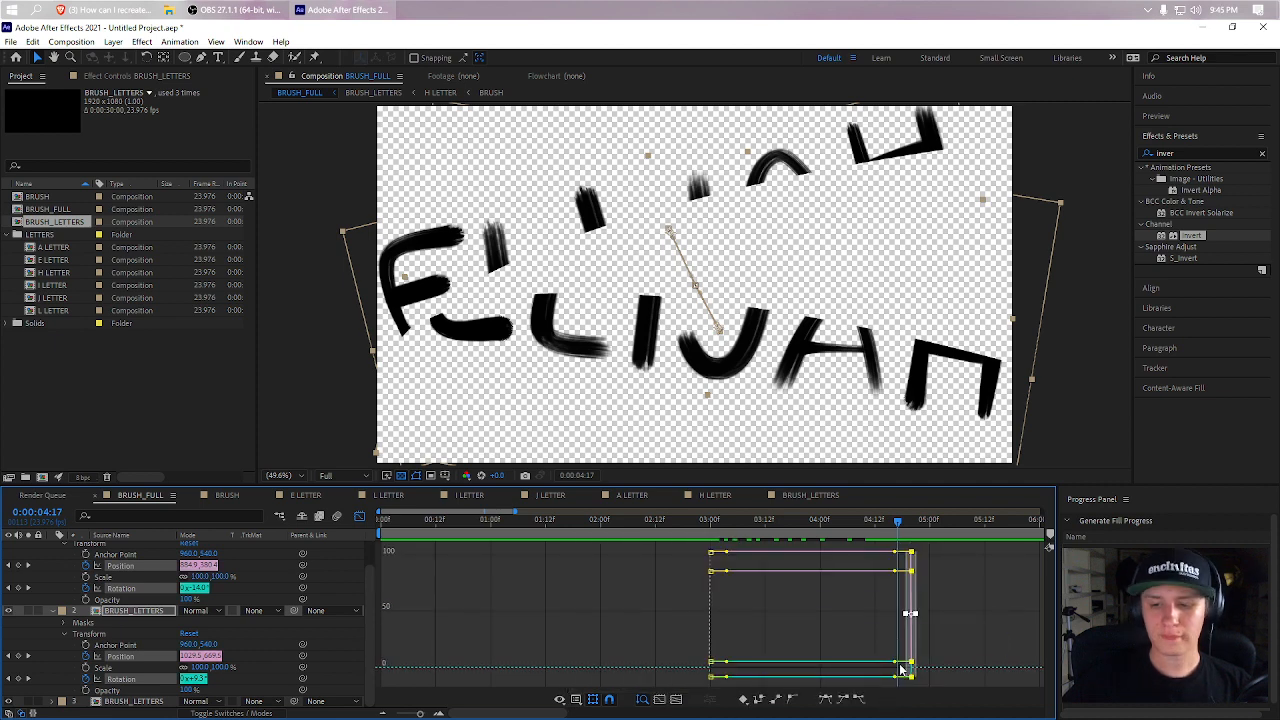
pyautogui.click(897, 677)
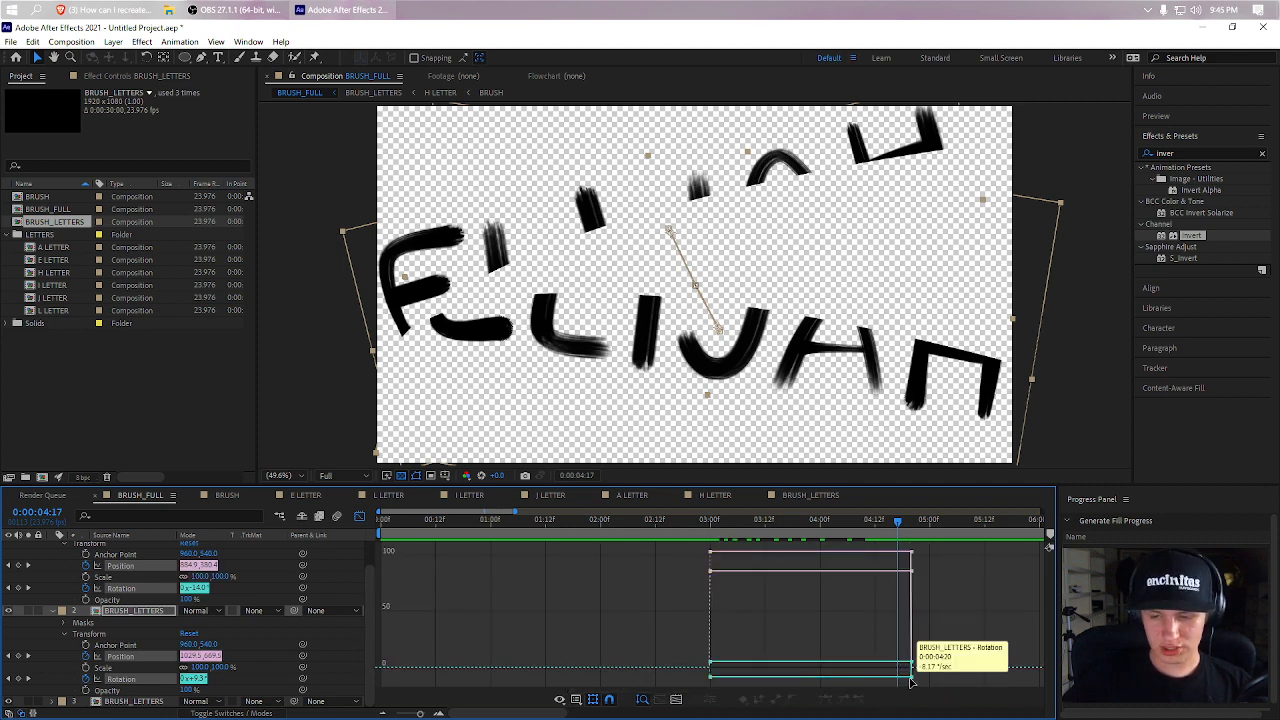
pyautogui.moveTo(895, 680); pyautogui.dragTo(780, 644)
pyautogui.click(872, 569)
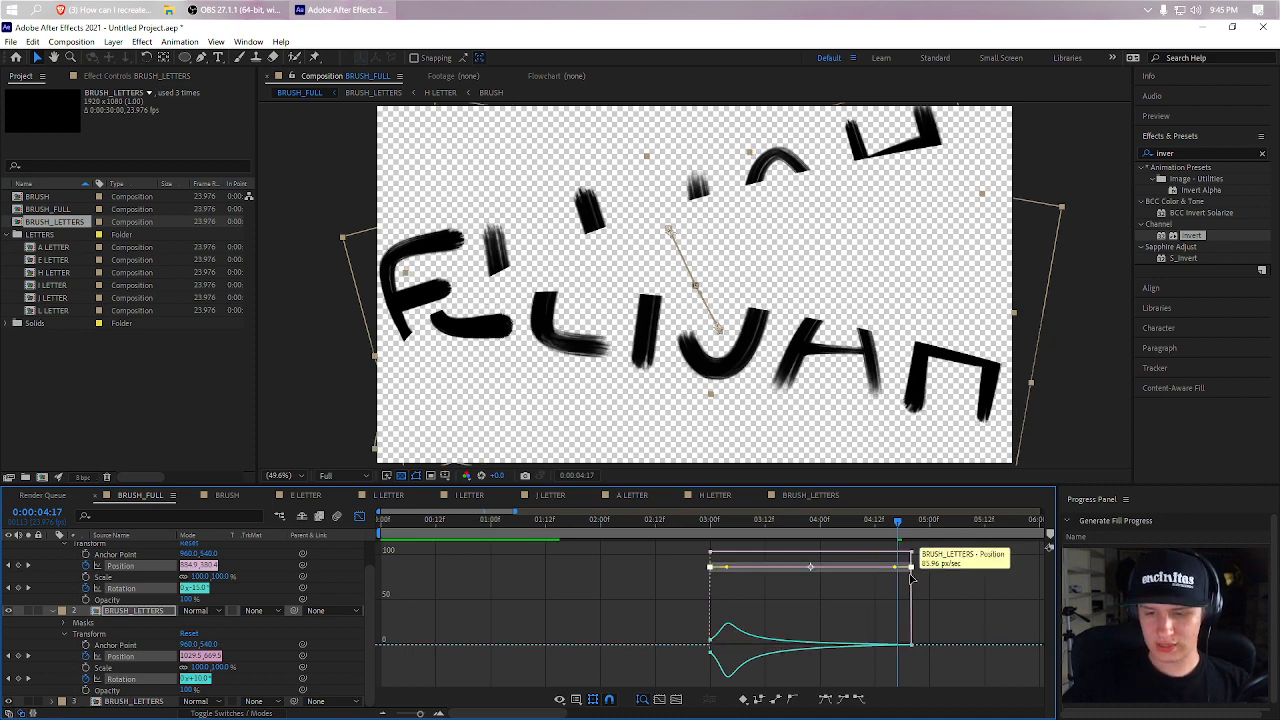
pyautogui.moveTo(895, 568); pyautogui.dragTo(770, 652)
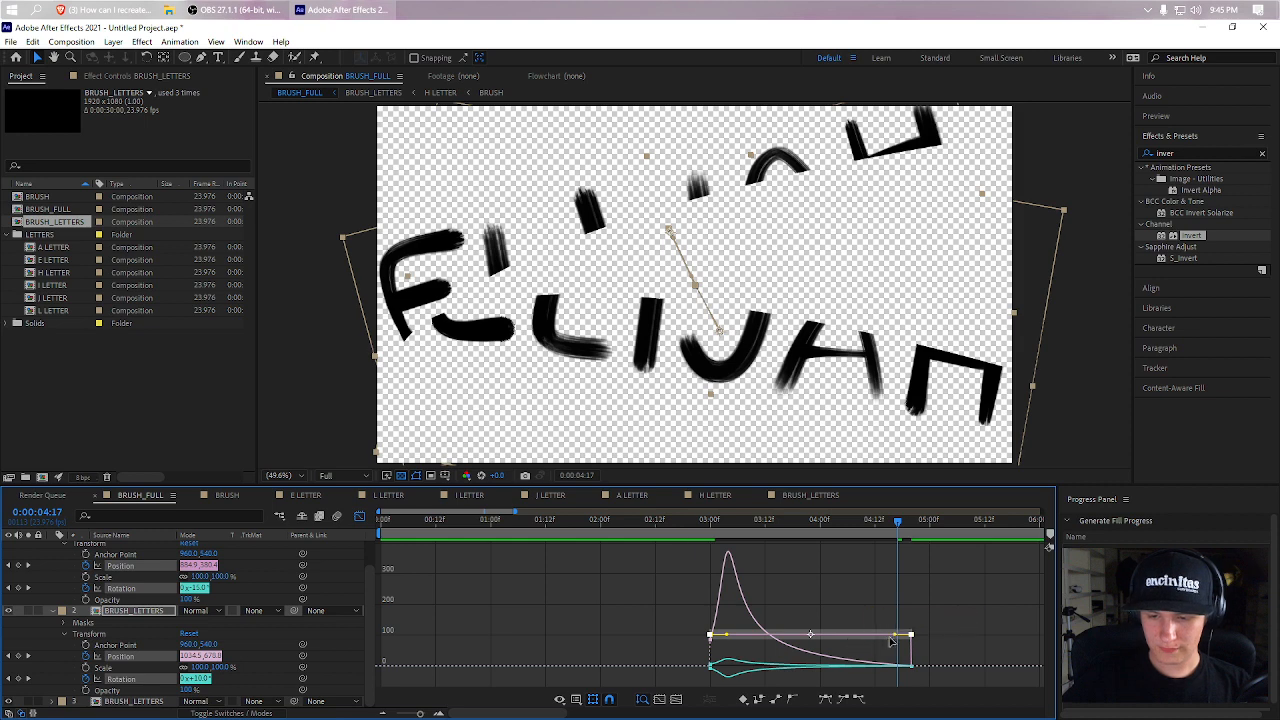
pyautogui.moveTo(894, 636); pyautogui.dragTo(794, 671)
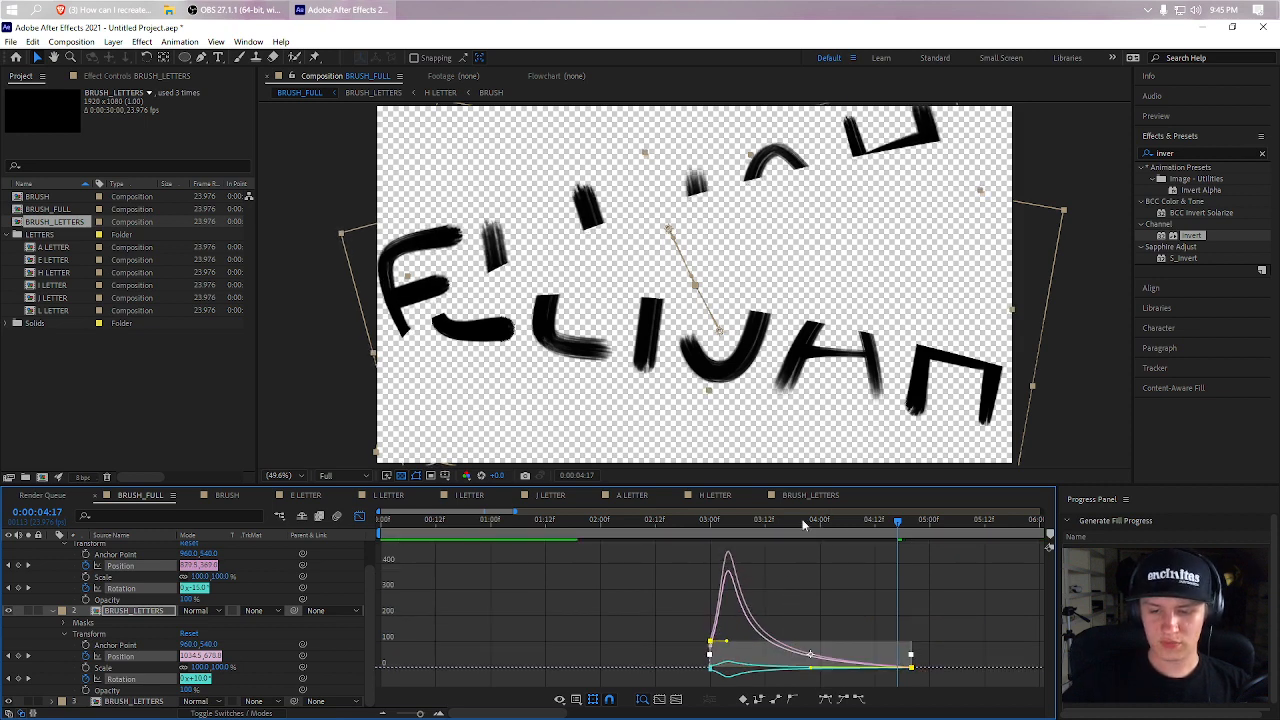
# - Play back the eased split from 0:00:02:19 and scrub through it to 0:00:04:20
pyautogui.click(687, 518)
pyautogui.press('space')
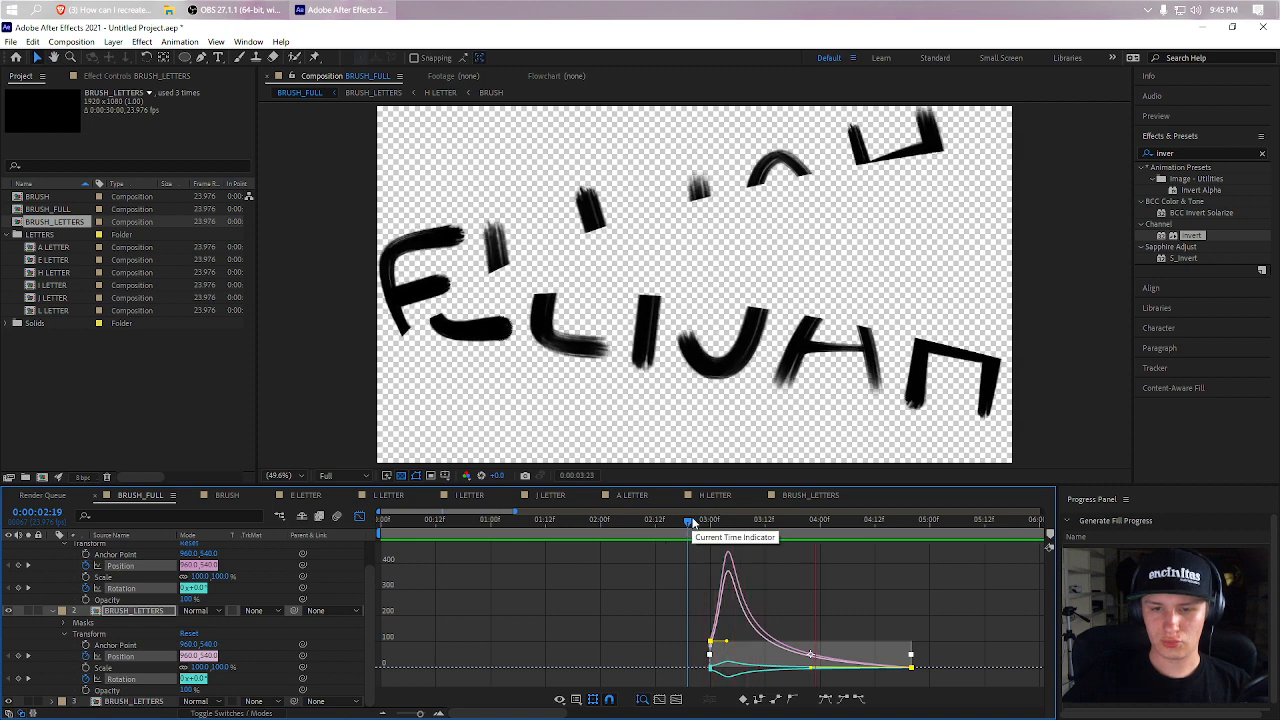
pyautogui.moveTo(738, 519); pyautogui.dragTo(912, 548)
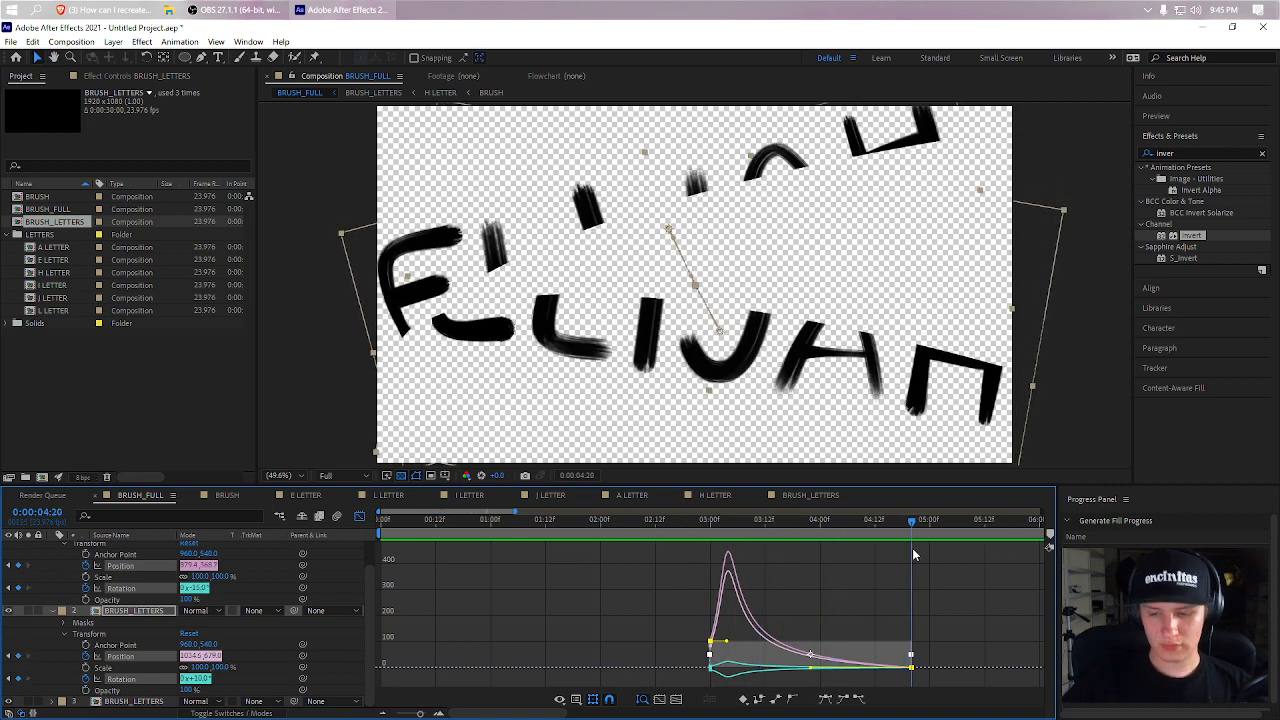
# - Move only the lower half of the letters farther down and right at 0:00:04:20, to about 1089, 754
pyautogui.click(866, 603)
pyautogui.moveTo(755, 397); pyautogui.dragTo(771, 420)
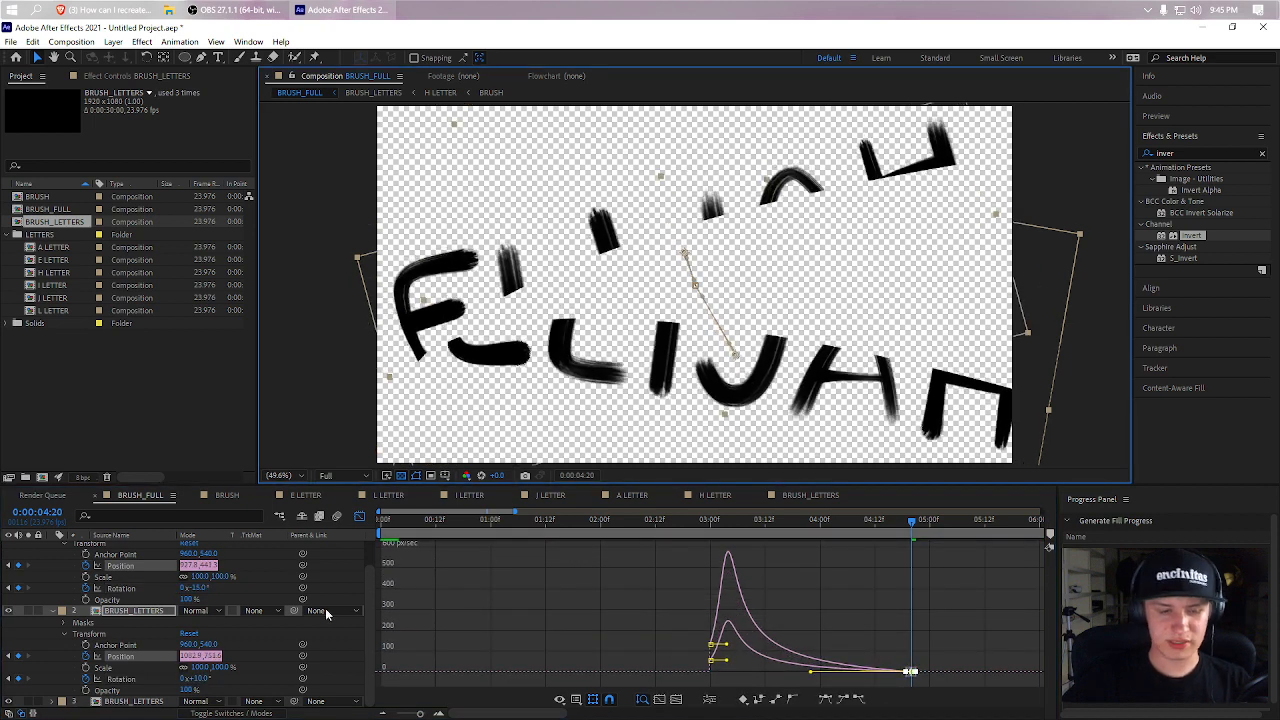
pyautogui.hotkey('ctrl', 'z')
pyautogui.click(131, 612)
pyautogui.moveTo(860, 391); pyautogui.dragTo(875, 415)
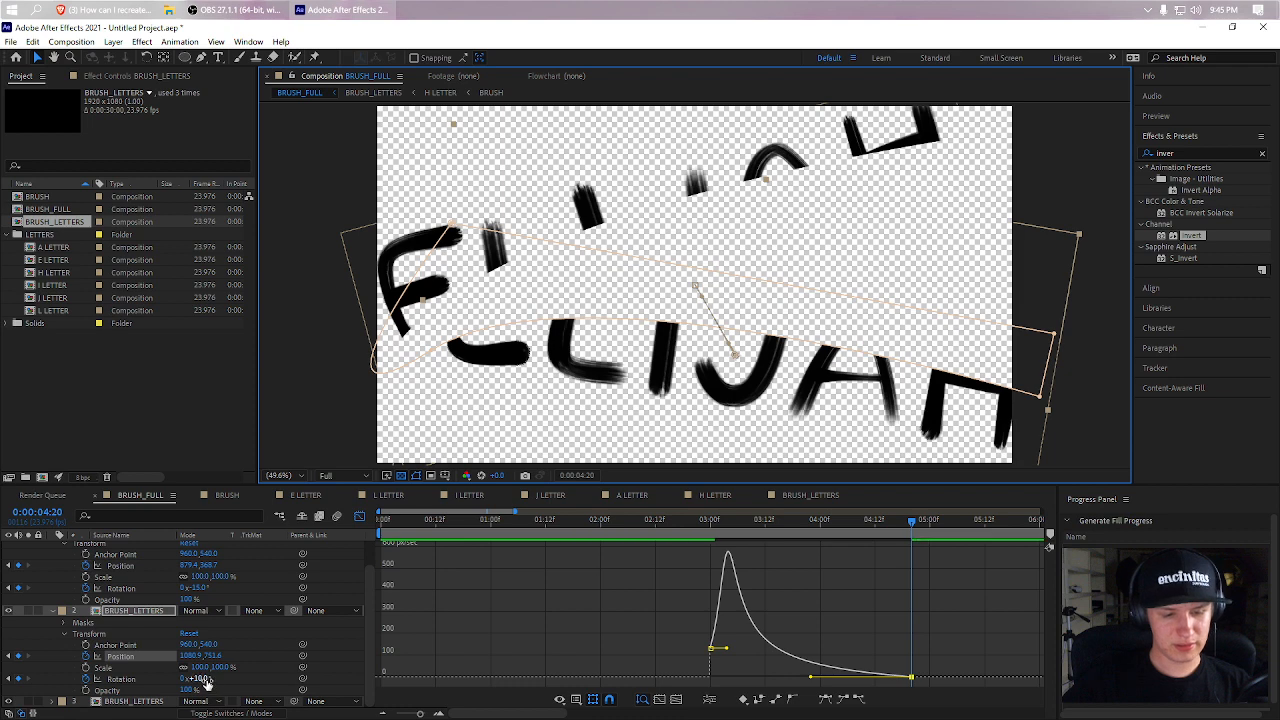
# - Set Rotation at 0:00:04:20 to 5° on the lower half and -4° on the upper half, and scrub through the split outside the Graph Editor
pyautogui.click(200, 680)
pyautogui.write('5')
pyautogui.click(257, 667)
pyautogui.click(198, 589)
pyautogui.write('4')
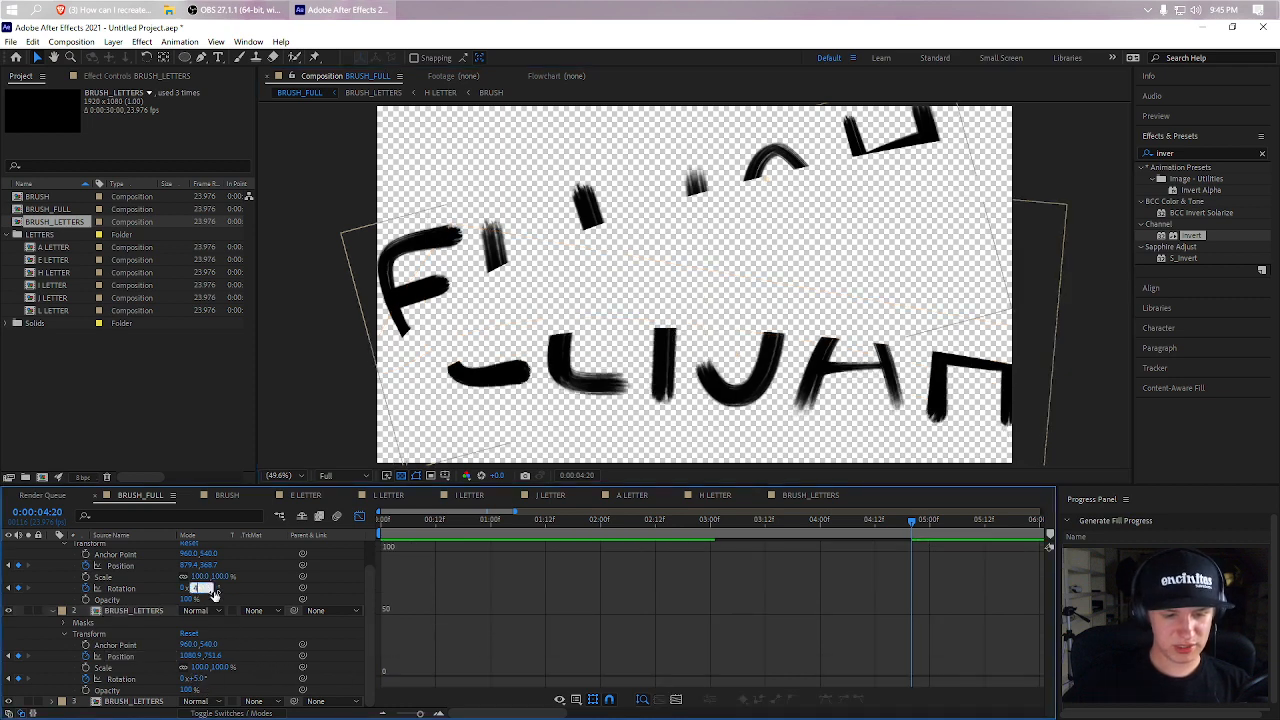
pyautogui.press('Return')
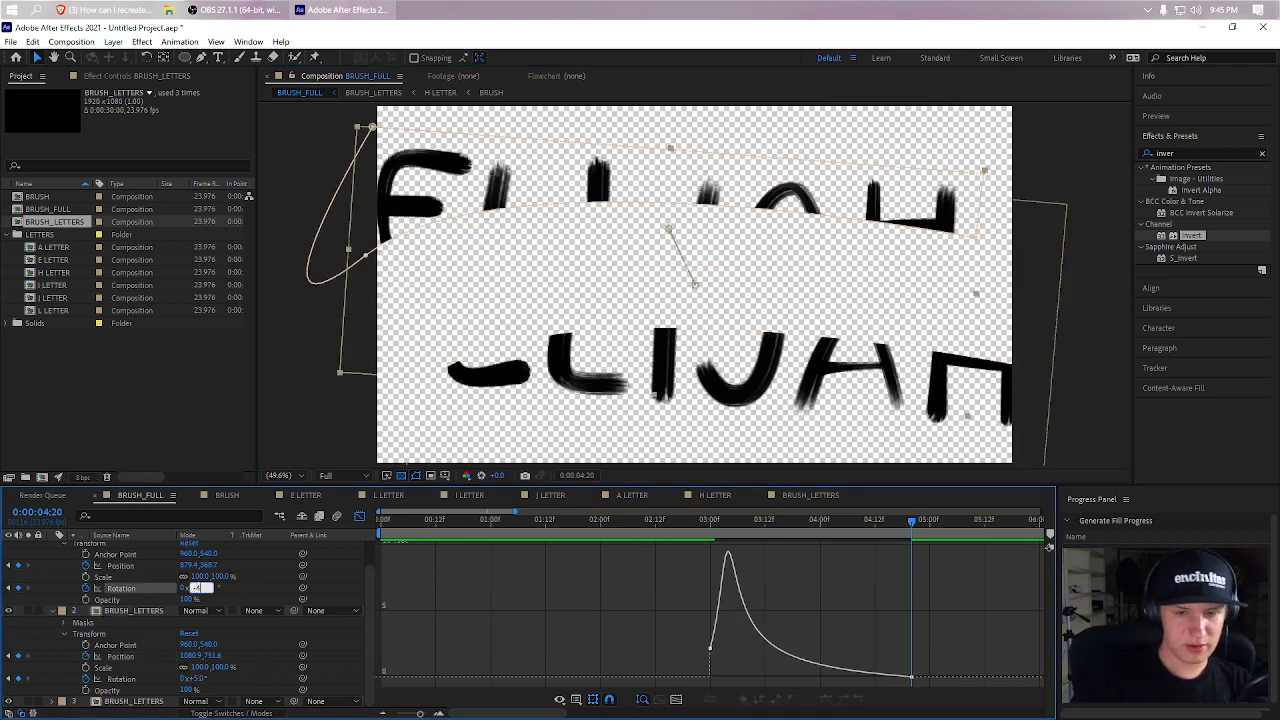
pyautogui.write('-4')
pyautogui.press('Return')
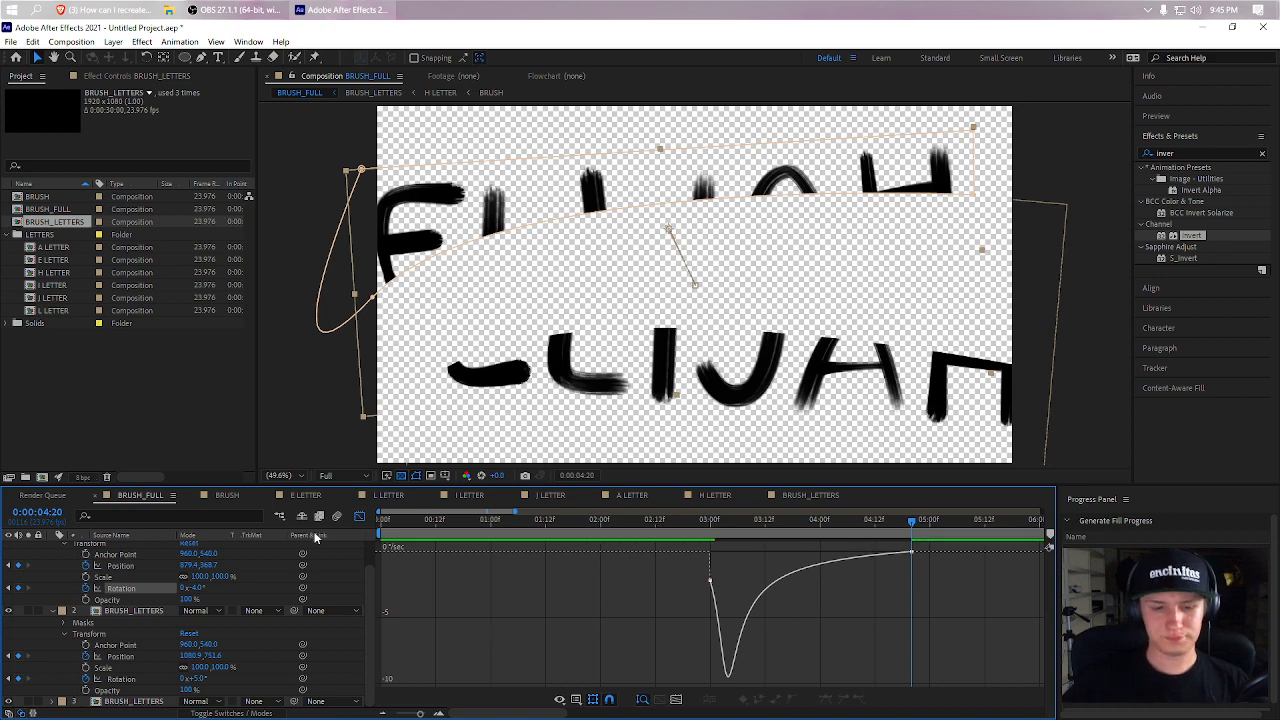
pyautogui.click(360, 516)
pyautogui.moveTo(650, 523); pyautogui.dragTo(838, 535)
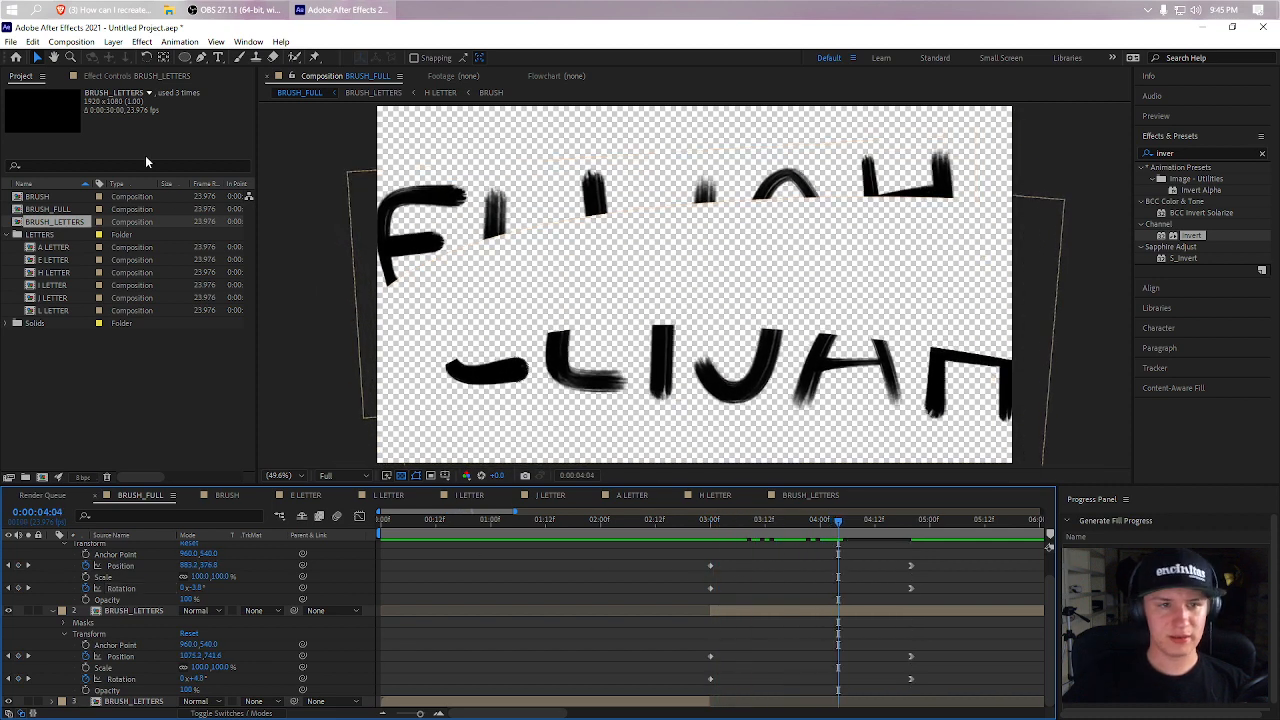
# - With the Pen tool, draw a two-point curved path in the gap between the halves, from the H end across to the E
pyautogui.click(198, 58)
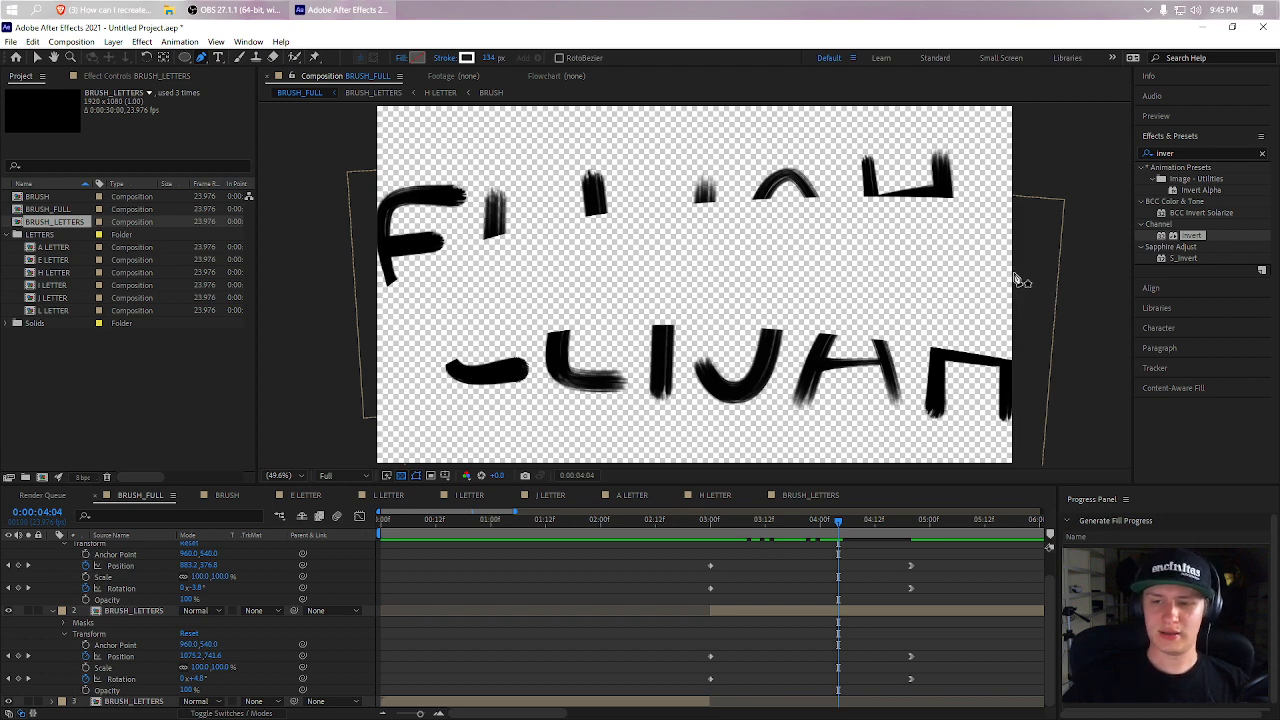
pyautogui.click(996, 268)
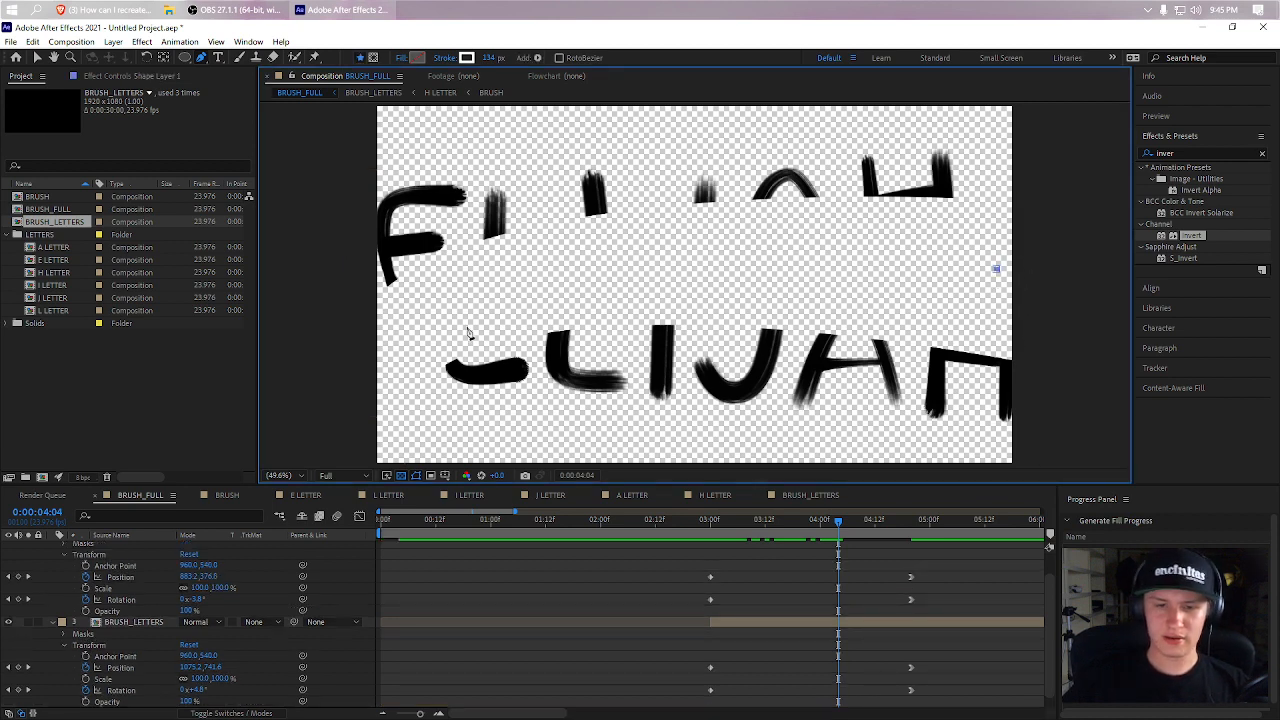
pyautogui.moveTo(357, 366)
pyautogui.mouseDown()
pyautogui.moveTo(294, 449)
pyautogui.moveTo(255, 460)
pyautogui.moveTo(174, 413)
pyautogui.mouseUp()
pyautogui.hotkey('ctrl', 'z')
pyautogui.moveTo(444, 313)
pyautogui.mouseDown()
pyautogui.moveTo(331, 385)
pyautogui.moveTo(300, 388)
pyautogui.mouseUp()
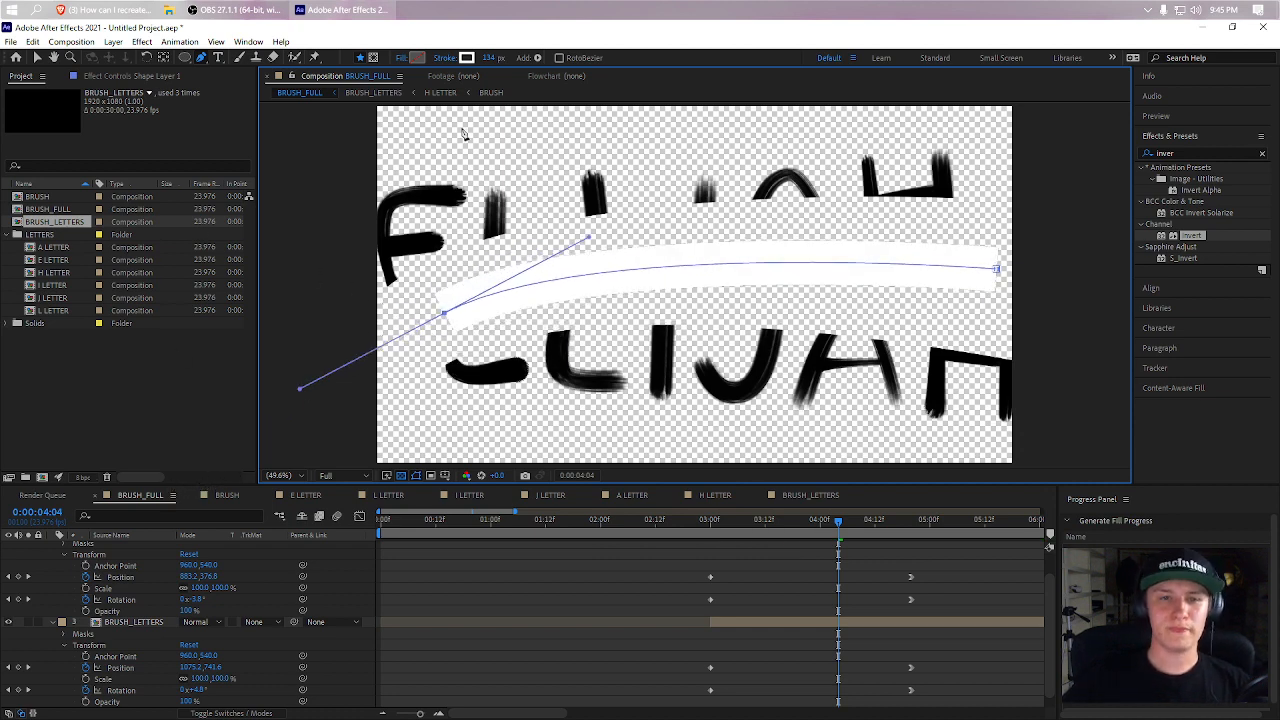
# - Expand the new shape layer's contents and delete the fill from its shape
pyautogui.scroll(1, 118, 592)
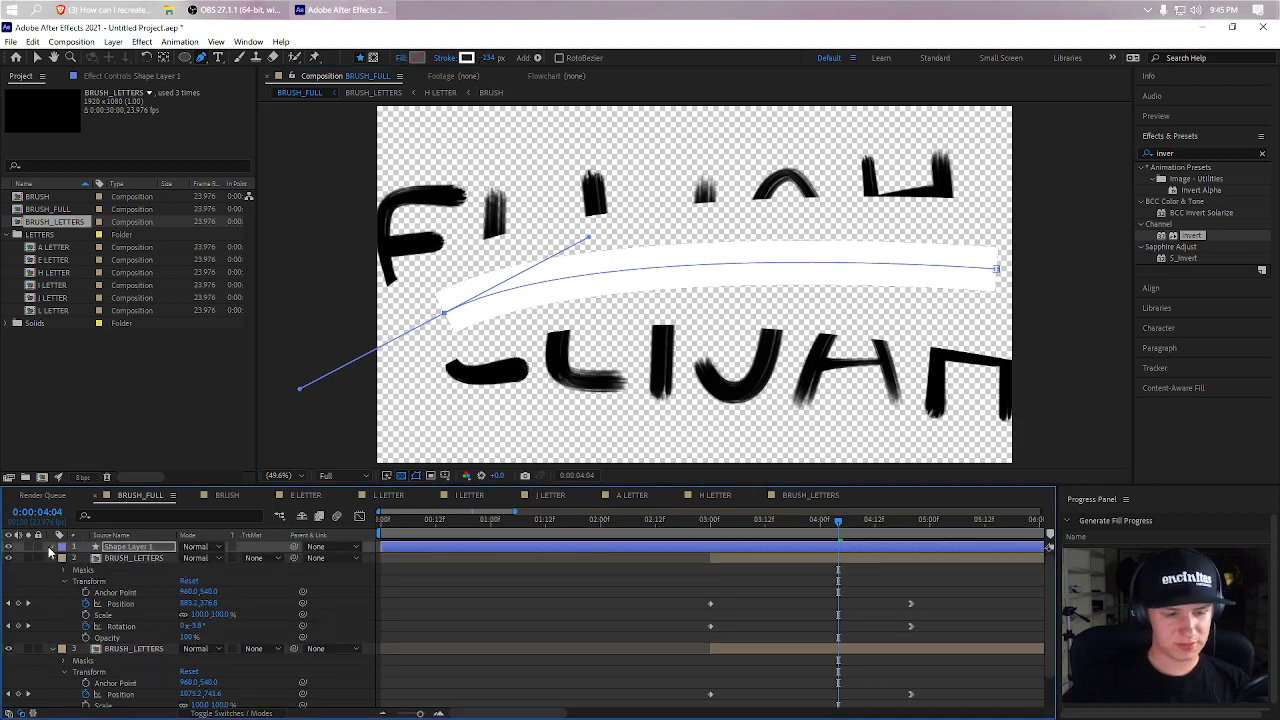
pyautogui.click(53, 547)
pyautogui.click(64, 558)
pyautogui.click(76, 571)
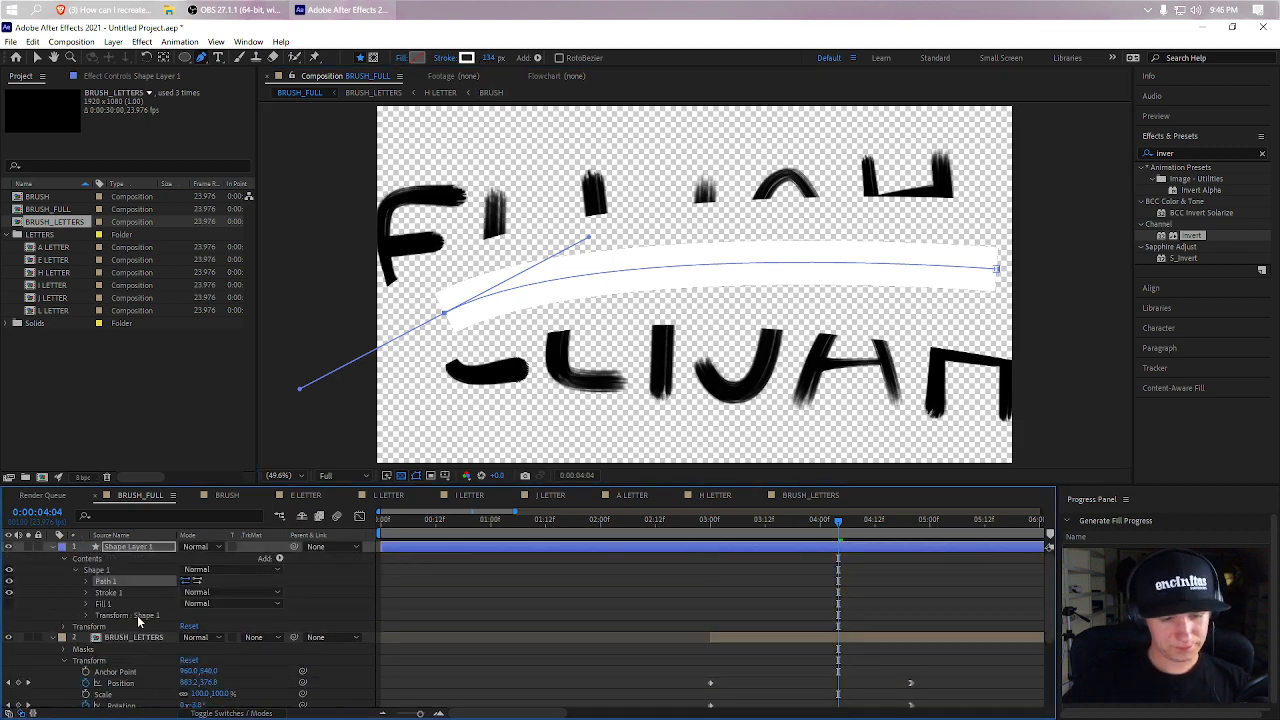
pyautogui.click(92, 597)
pyautogui.click(104, 603)
# - Set the curved path's stroke width to 32 and its stroke color to black
pyautogui.click(86, 592)
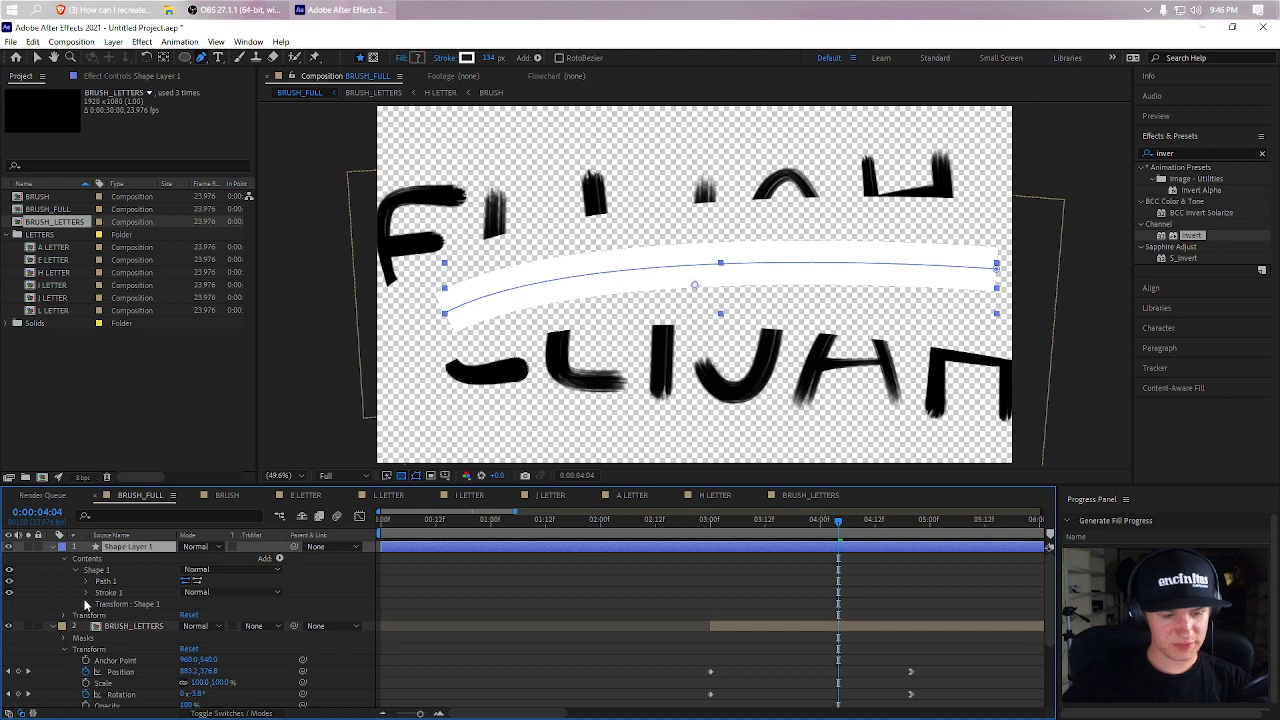
pyautogui.moveTo(187, 625); pyautogui.dragTo(114, 641)
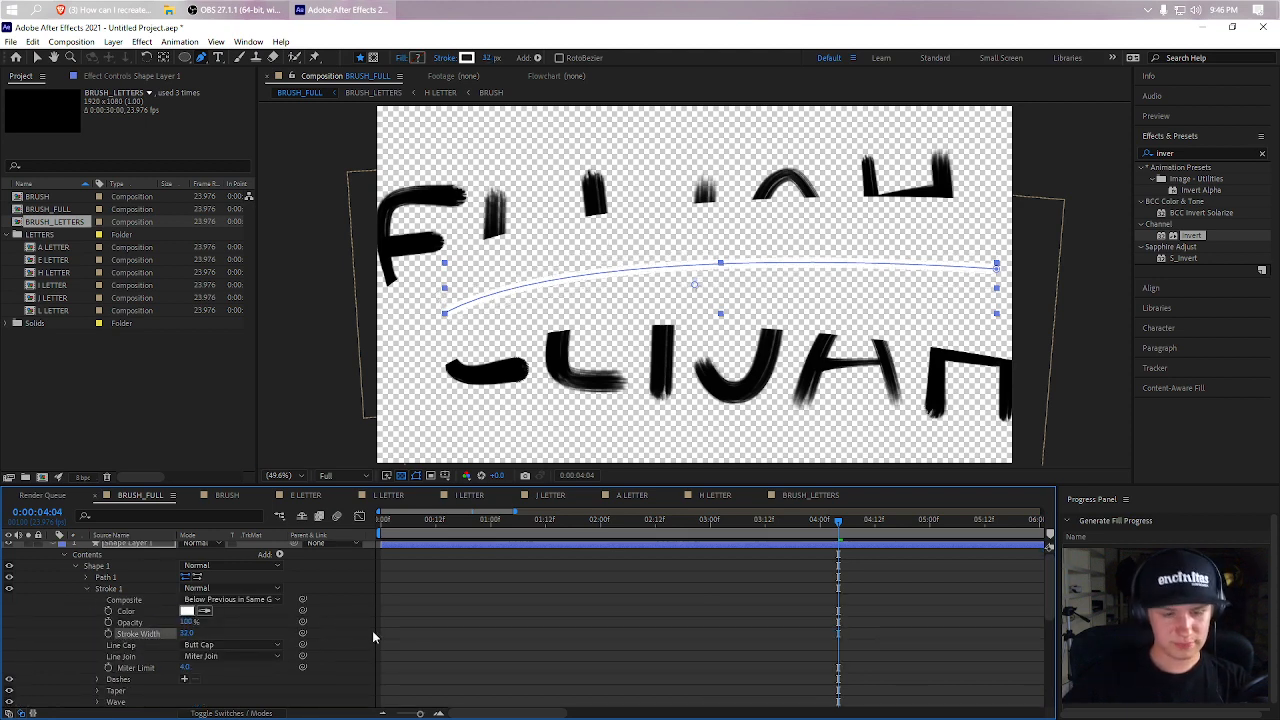
pyautogui.click(402, 475)
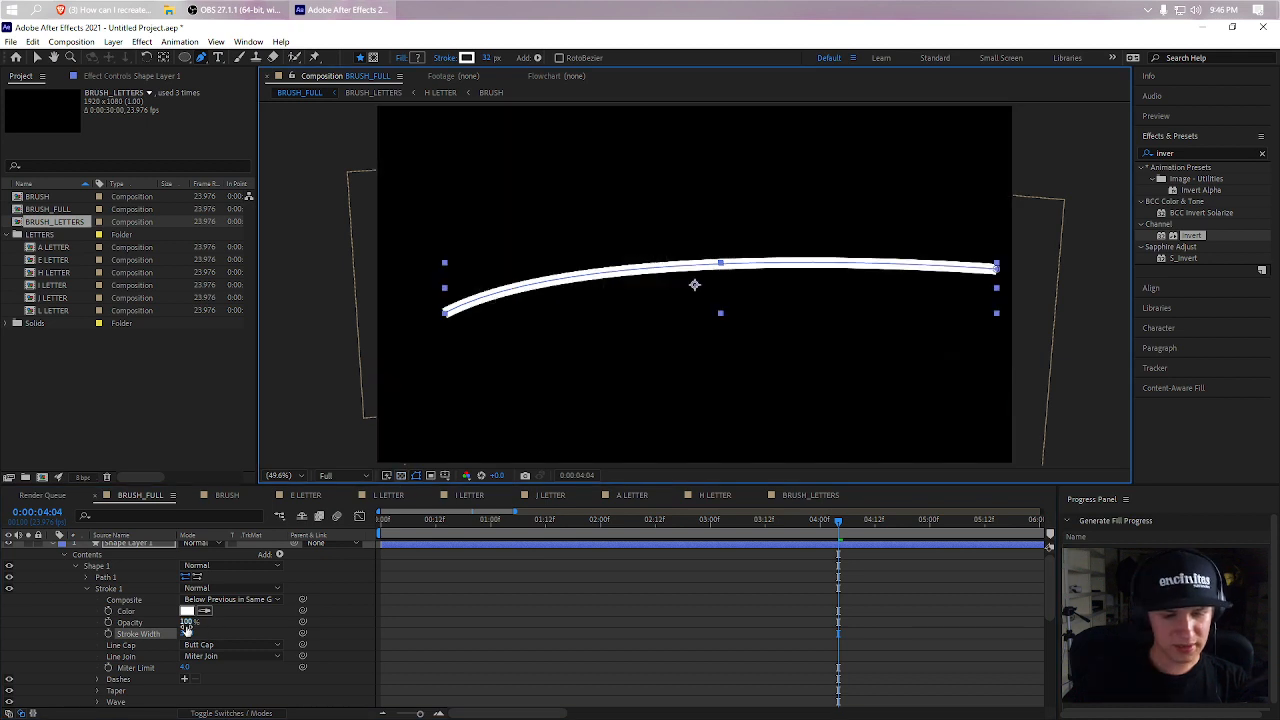
pyautogui.click(189, 610)
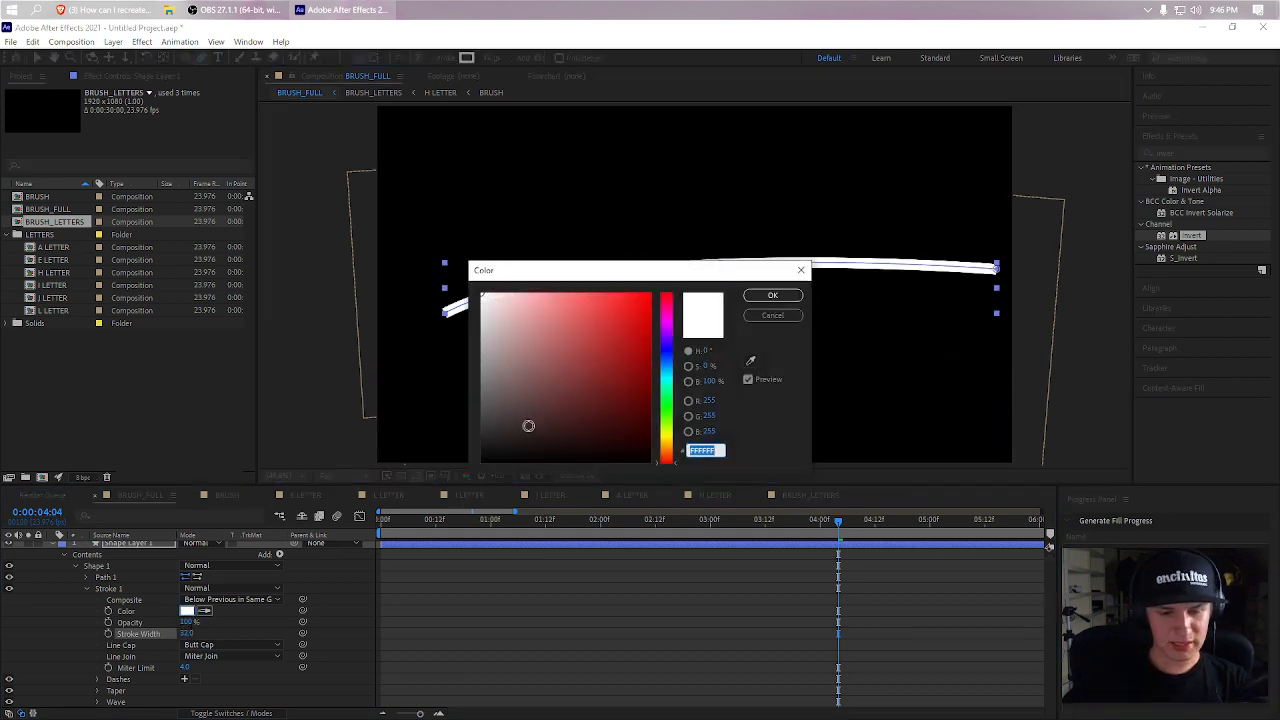
pyautogui.click(528, 425)
pyautogui.press('Return')
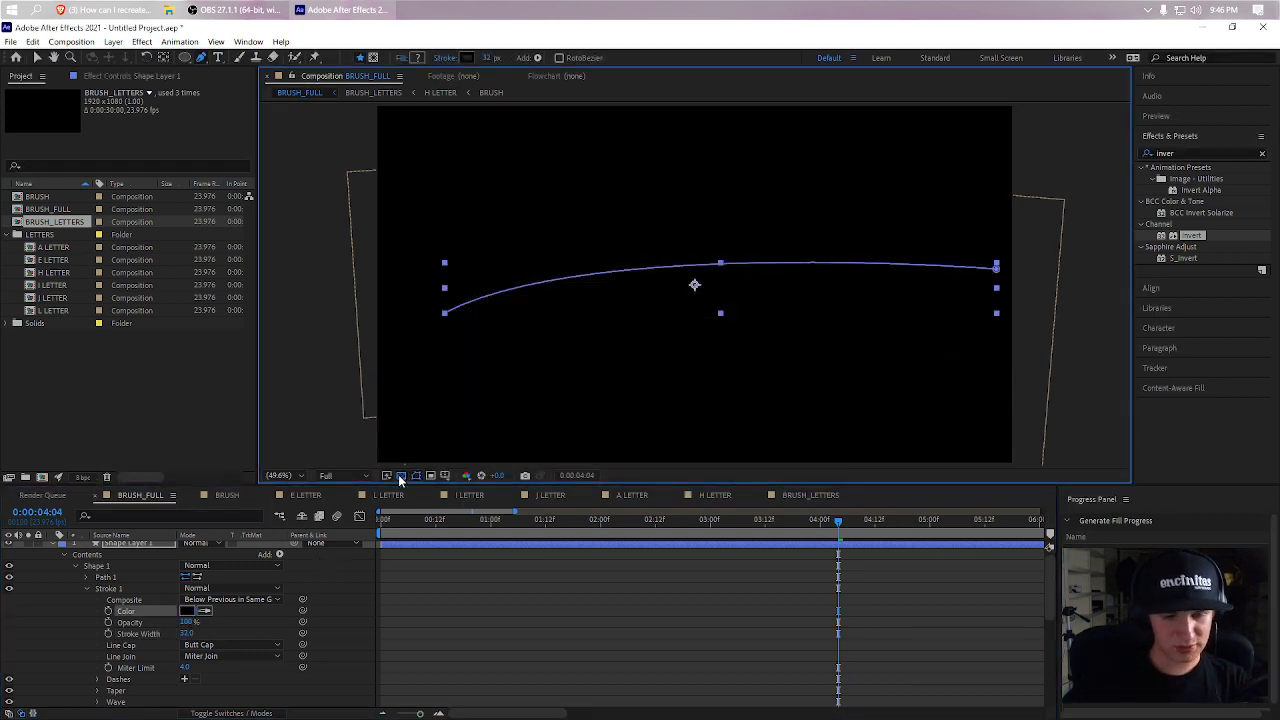
pyautogui.click(400, 475)
# - Set the slash stroke's taper Start Length to 100% so it thins toward the H end
pyautogui.click(97, 691)
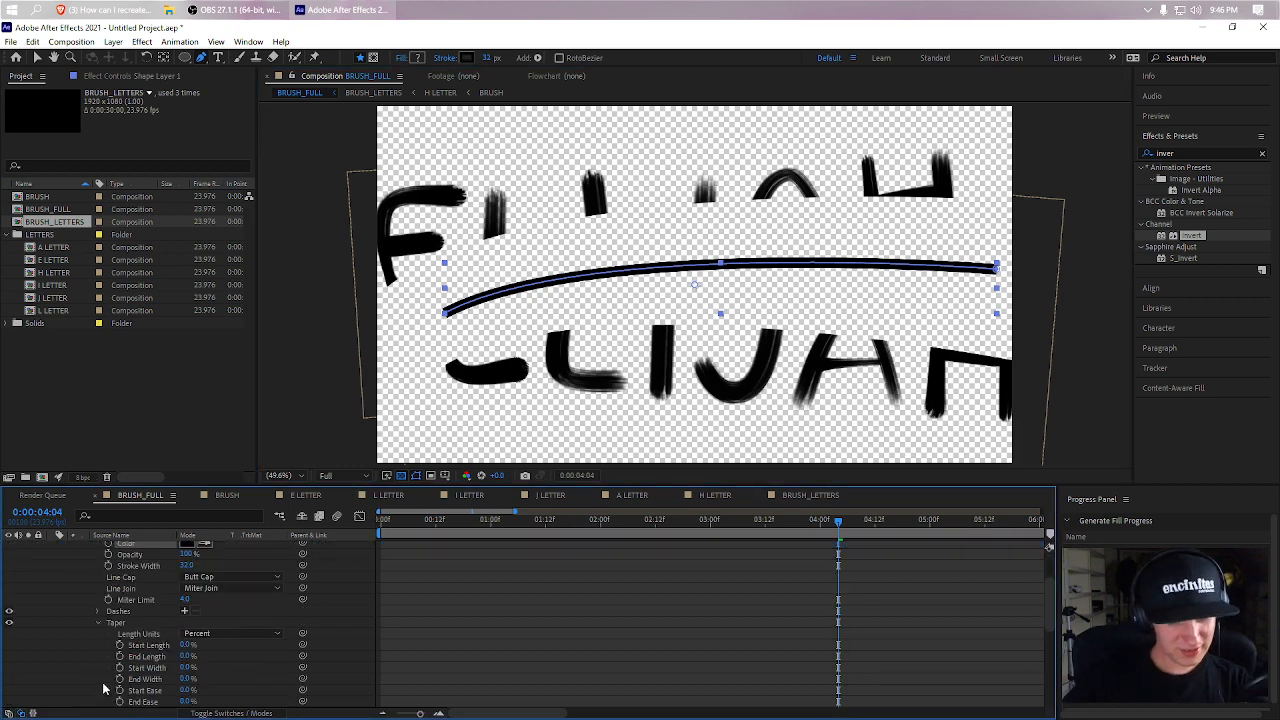
pyautogui.moveTo(185, 622)
pyautogui.mouseDown()
pyautogui.moveTo(340, 620)
pyautogui.moveTo(85, 634)
pyautogui.mouseUp()
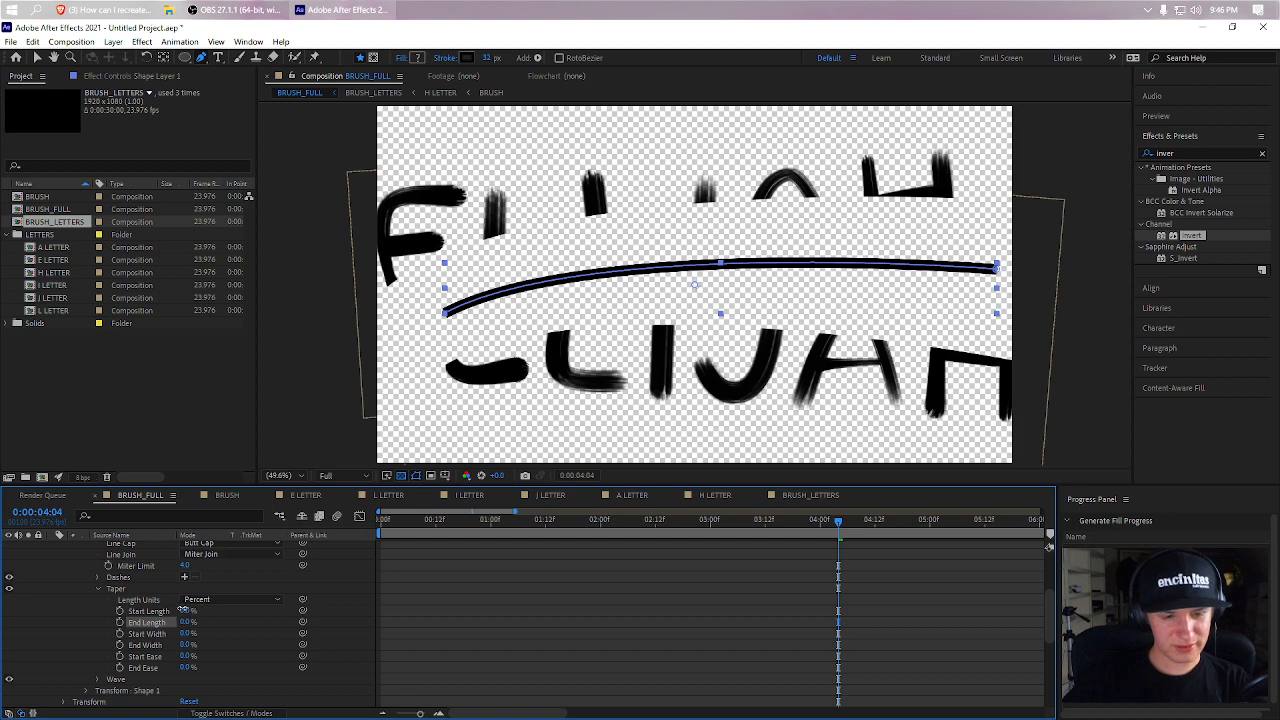
pyautogui.moveTo(183, 609); pyautogui.dragTo(640, 605)
pyautogui.click(663, 605)
pyautogui.scroll(3, 778, 603)
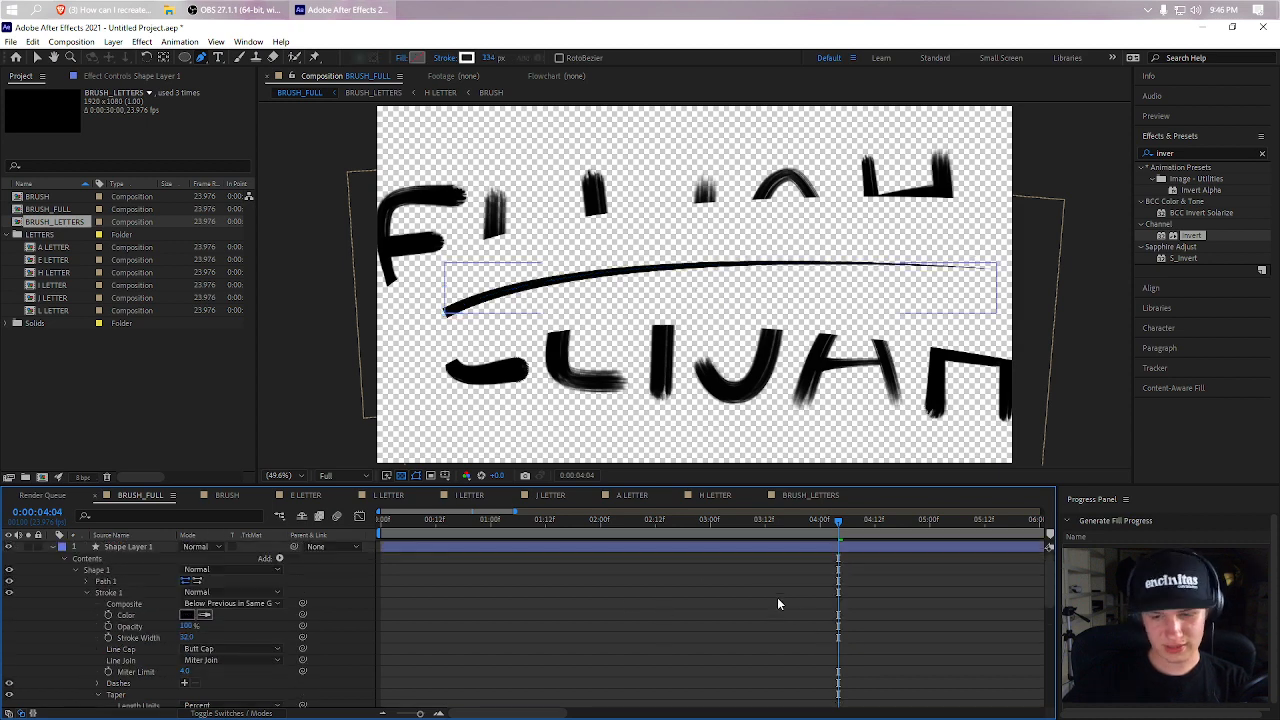
pyautogui.scroll(-3, 777, 600)
pyautogui.click(711, 537)
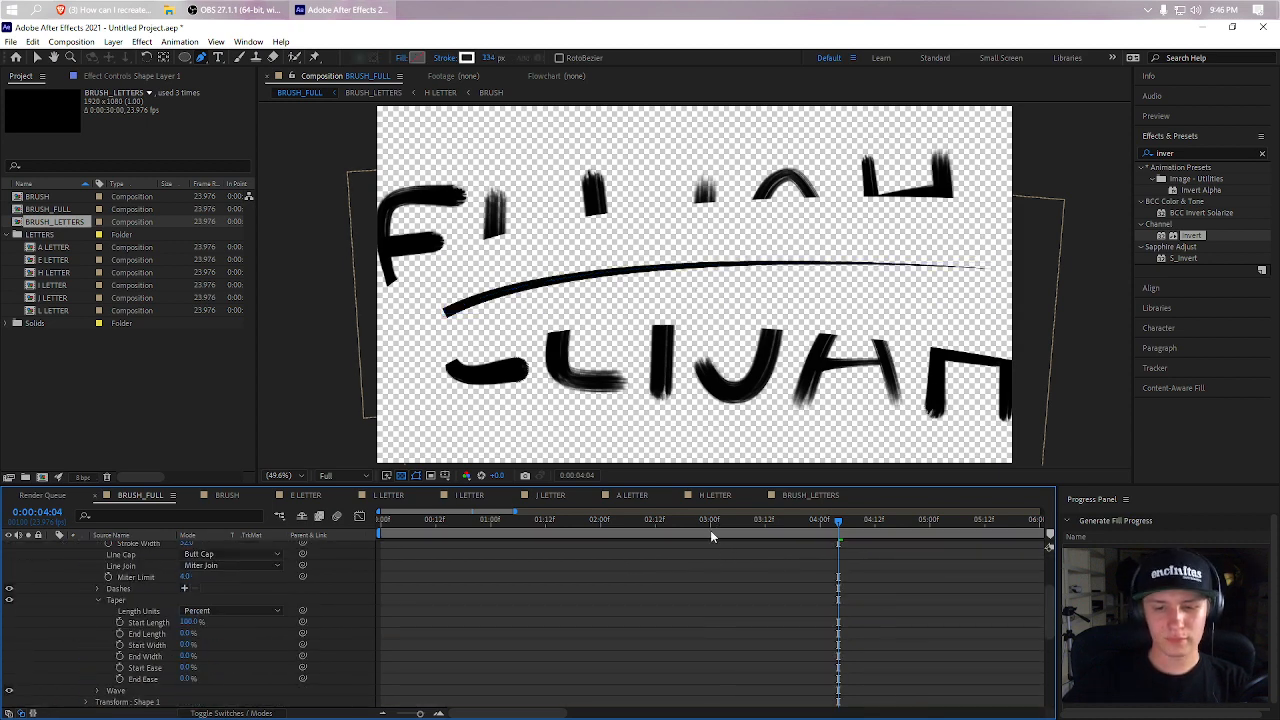
# - Trim the start of the slash shape layer to 0:00:03:00 and rename the layer SWIPE
pyautogui.click(711, 522)
pyautogui.scroll(-4, 716, 591)
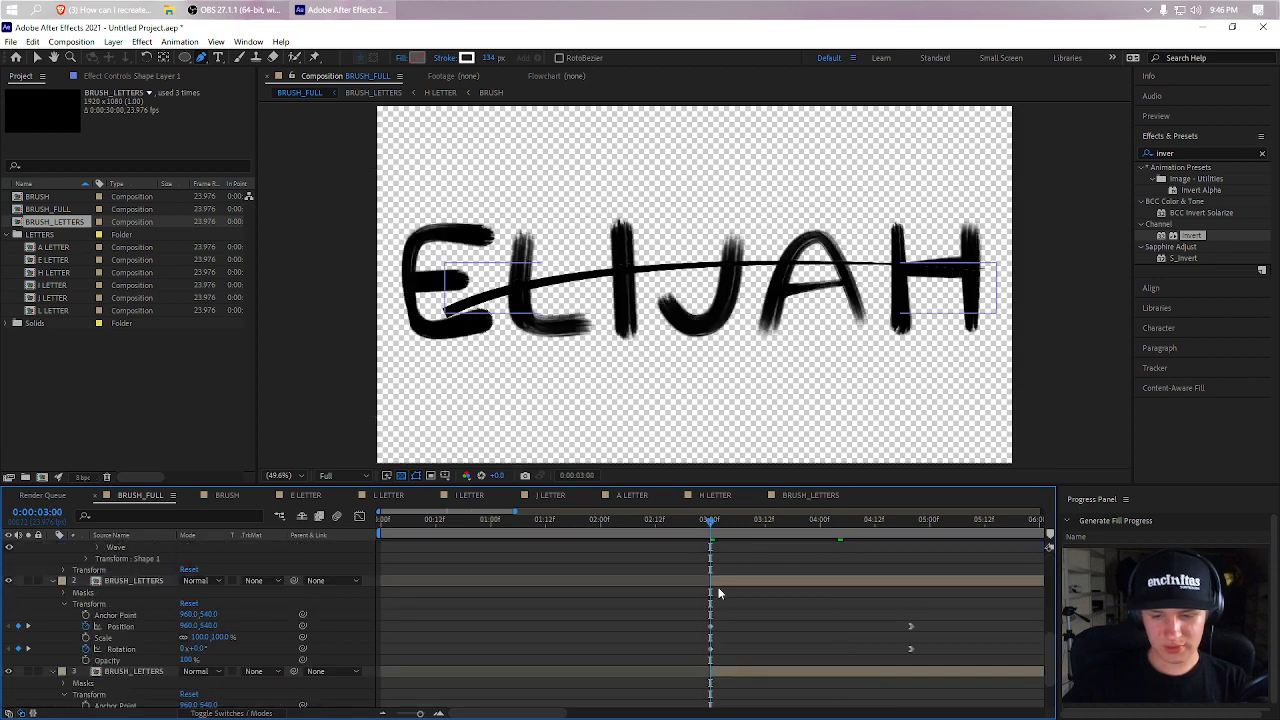
pyautogui.scroll(4, 718, 593)
pyautogui.click(434, 548)
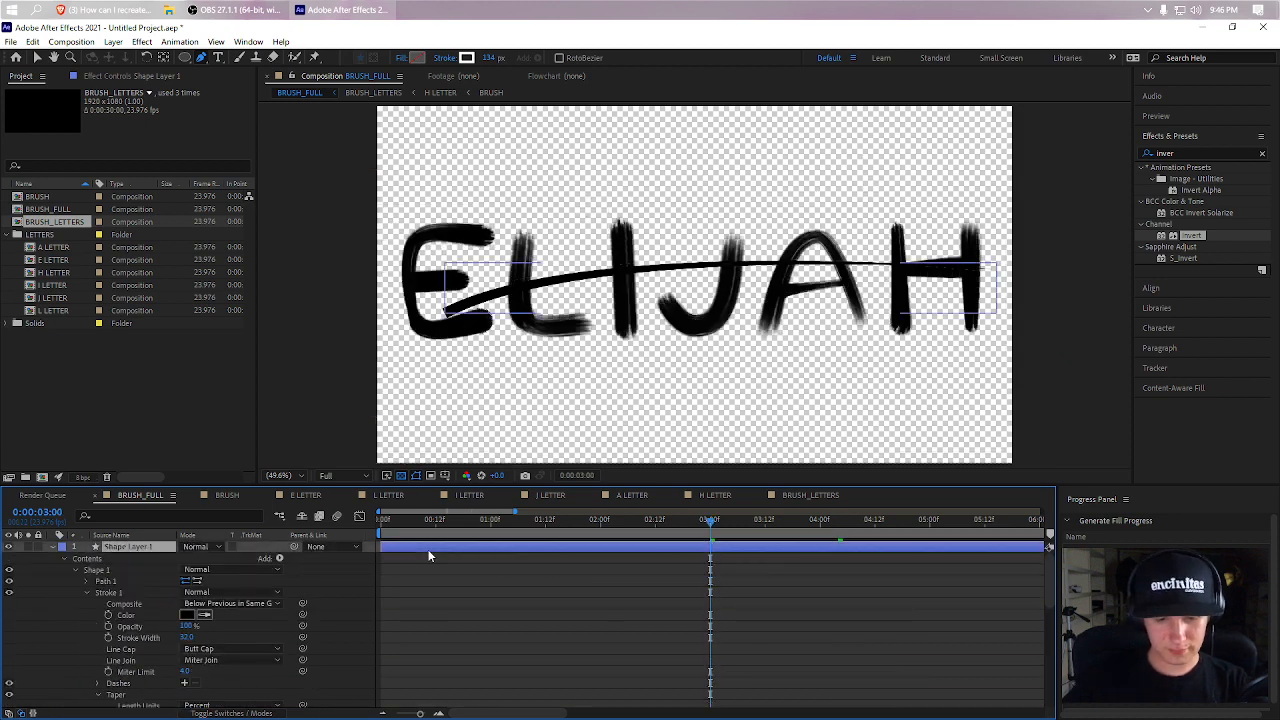
pyautogui.hotkey('alt', '[')
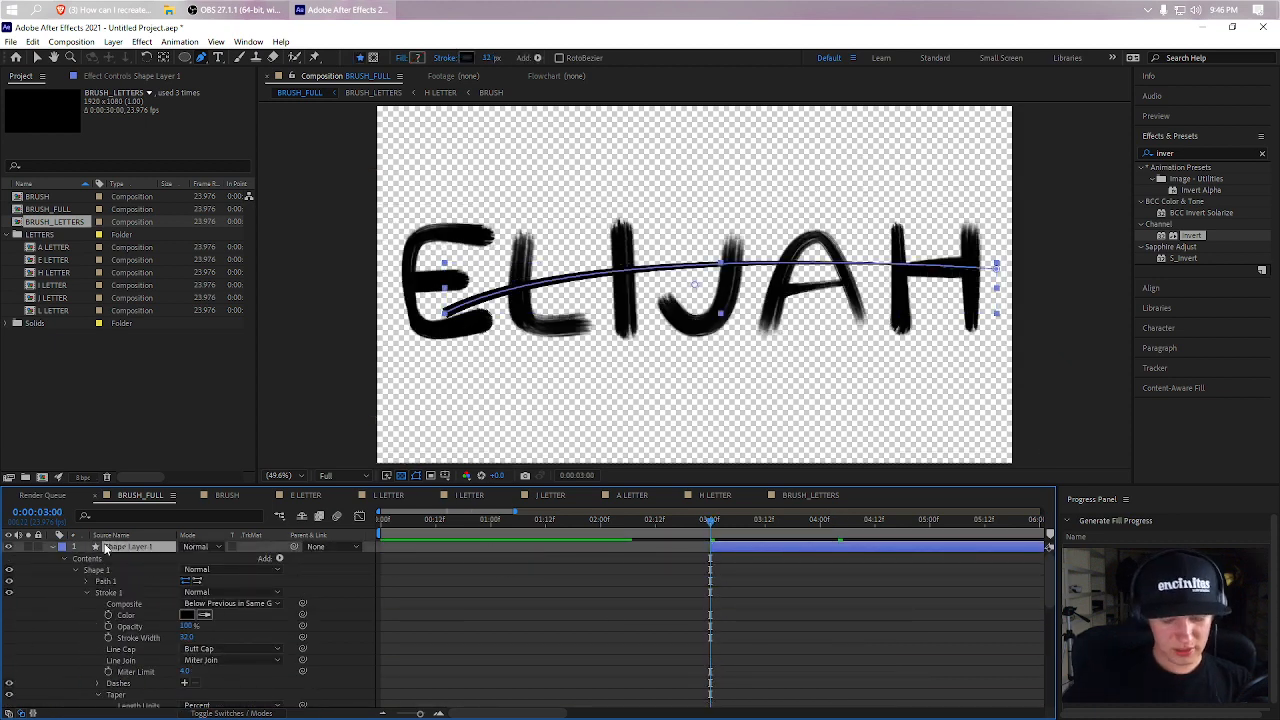
pyautogui.write('SWIPE')
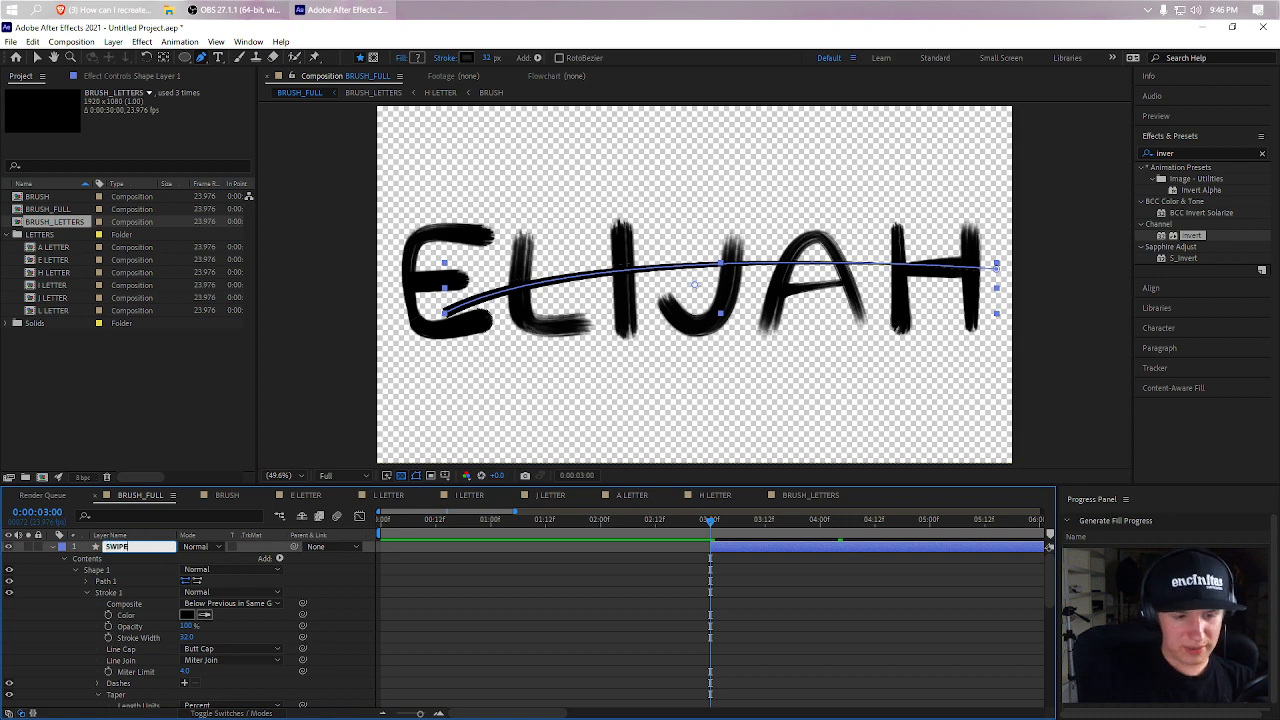
pyautogui.click(86, 547)
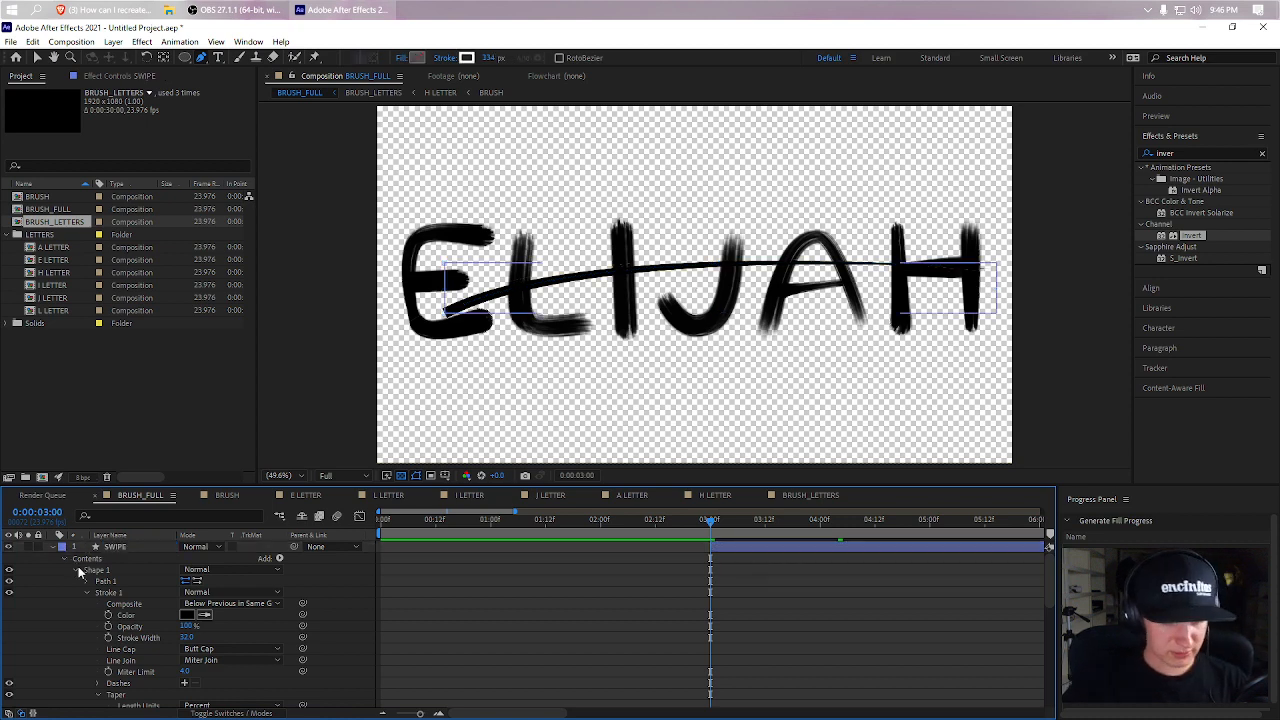
# - Add Trim Paths to the SWIPE layer and expand its properties
pyautogui.click(280, 559)
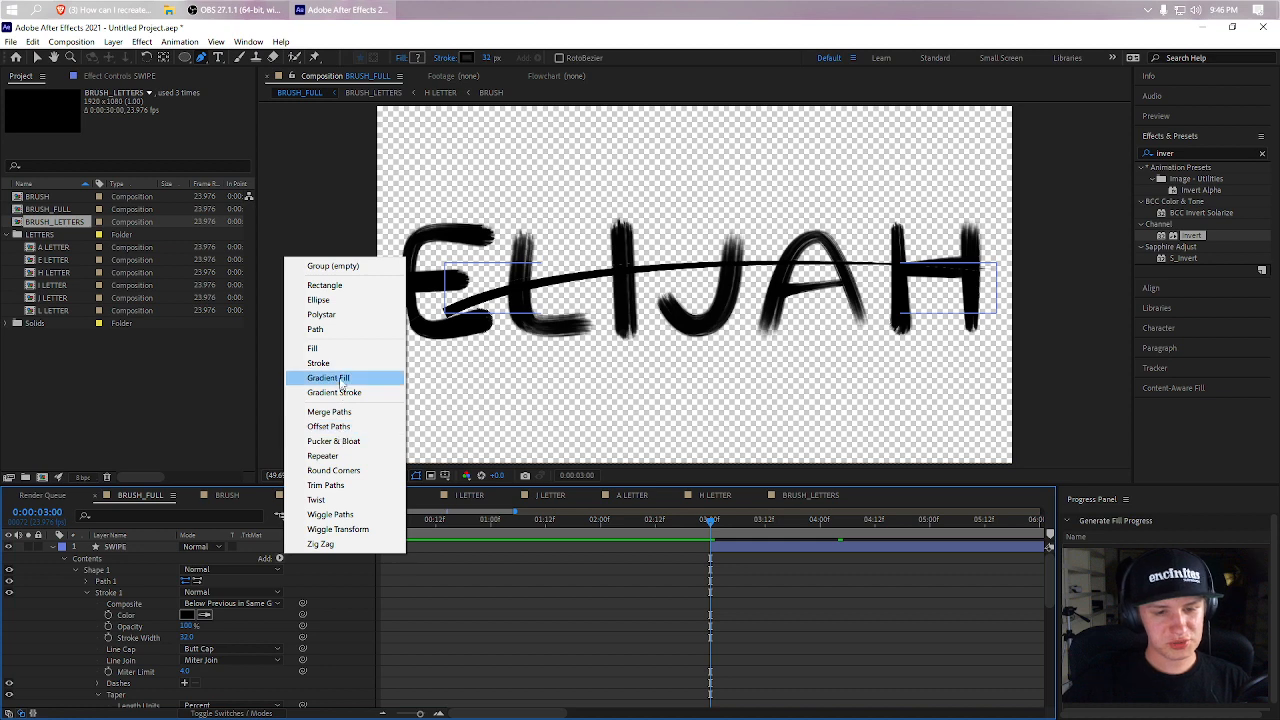
pyautogui.click(325, 485)
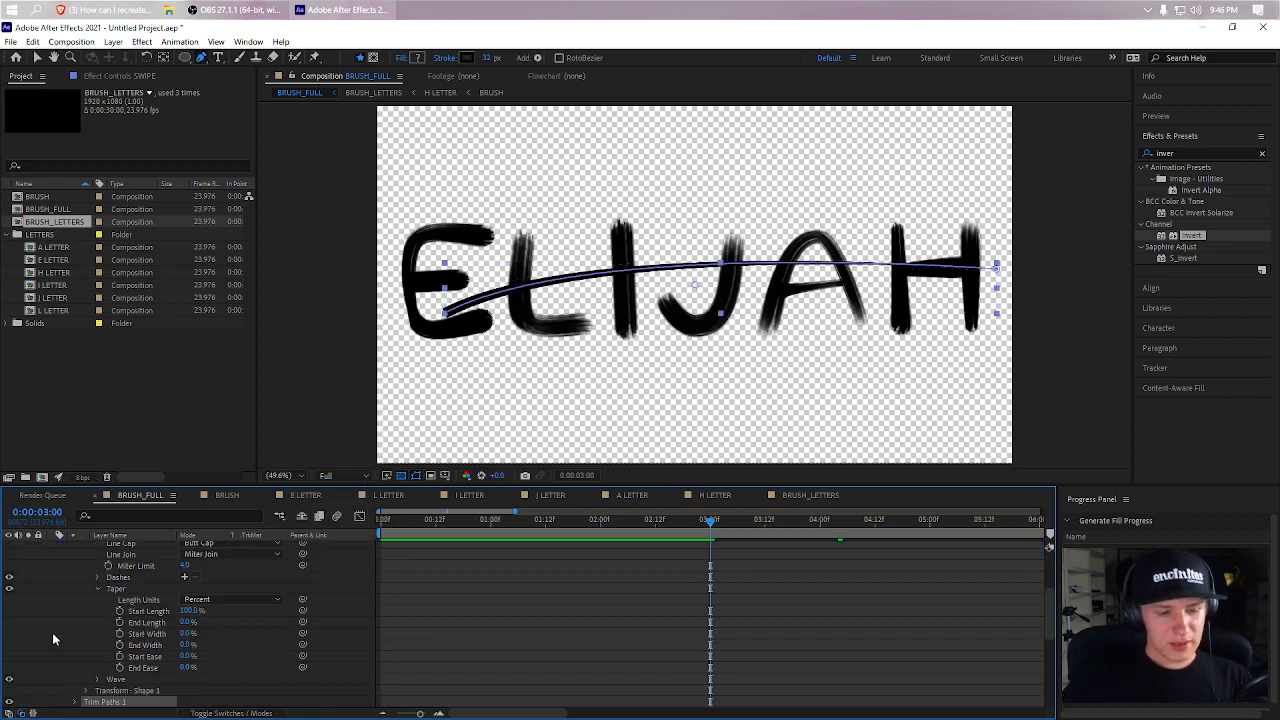
pyautogui.click(84, 702)
pyautogui.scroll(-3, 97, 590)
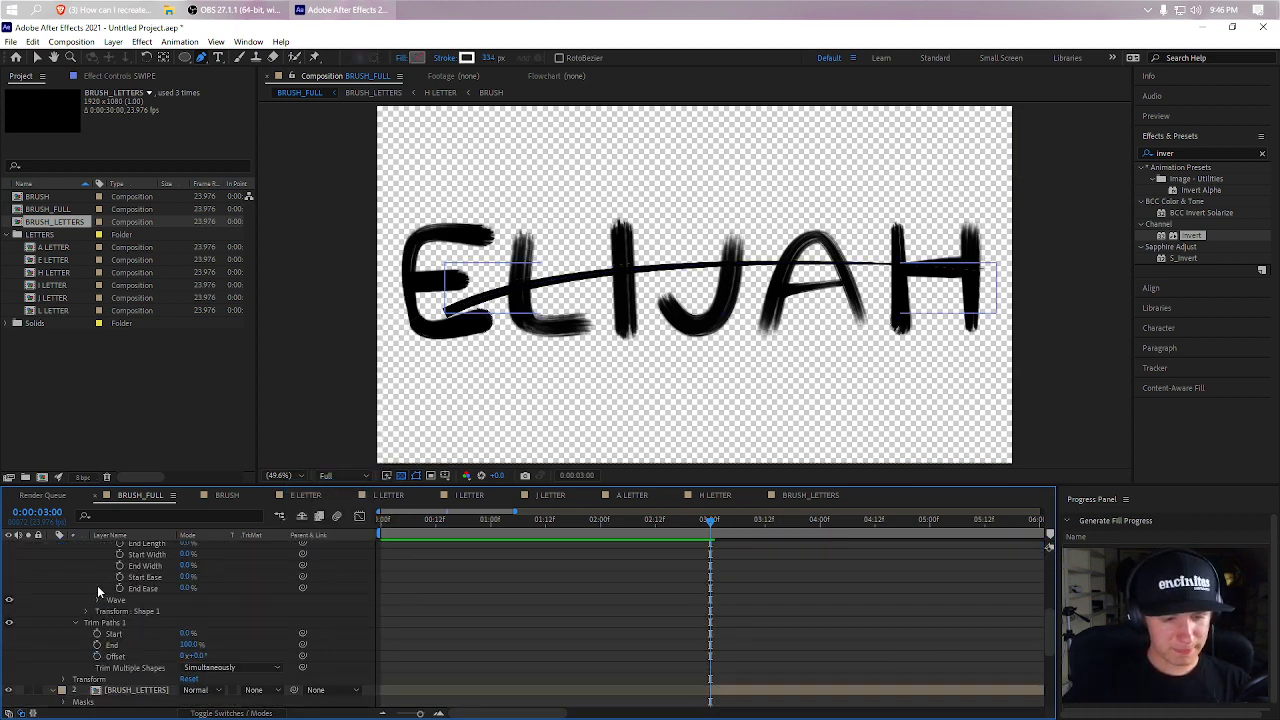
pyautogui.scroll(4, 97, 590)
pyautogui.scroll(-5, 93, 626)
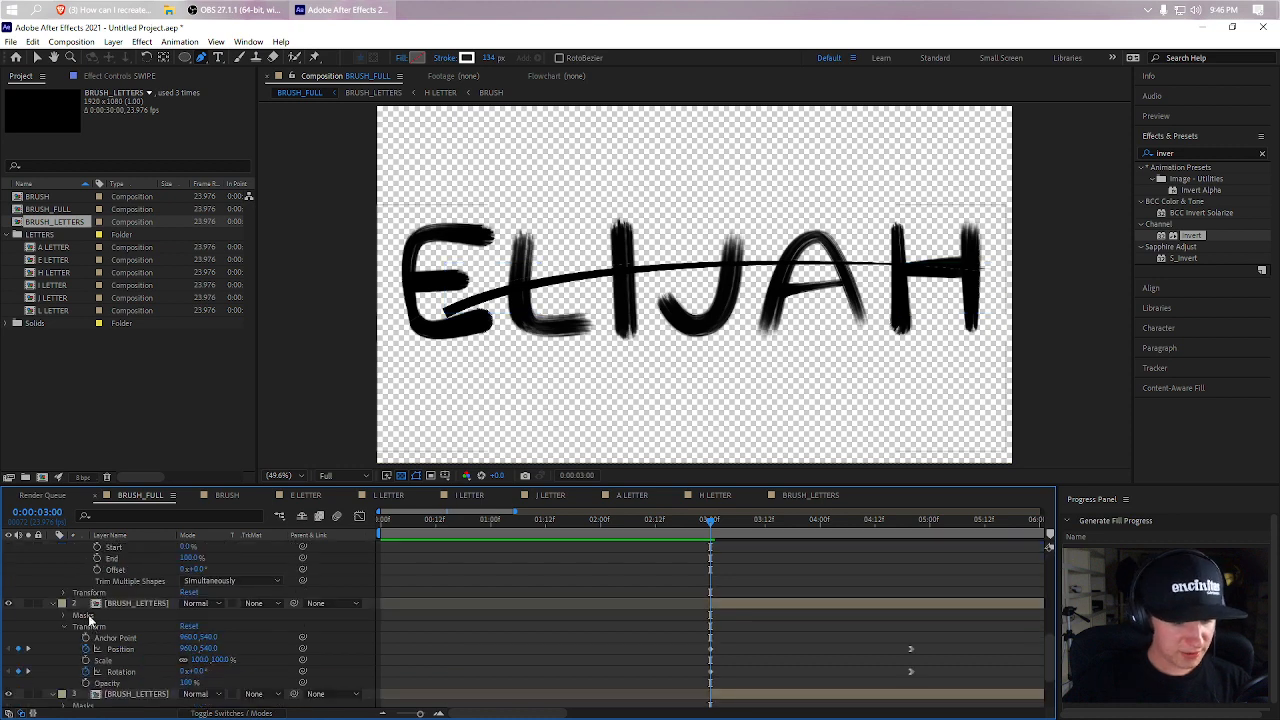
pyautogui.scroll(1, 88, 597)
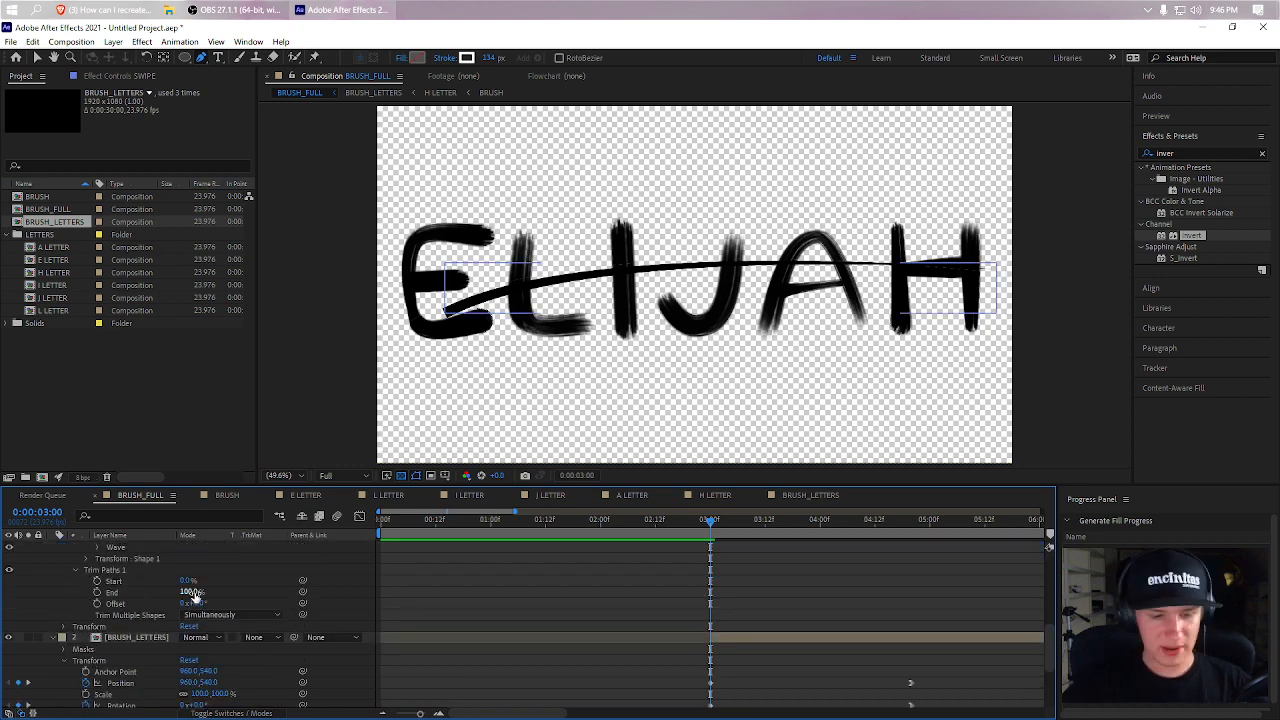
# - Keyframe the Trim Paths End from 0% at 0:00:03:00 to 100% at 0:00:03:12
pyautogui.moveTo(195, 594); pyautogui.dragTo(118, 588)
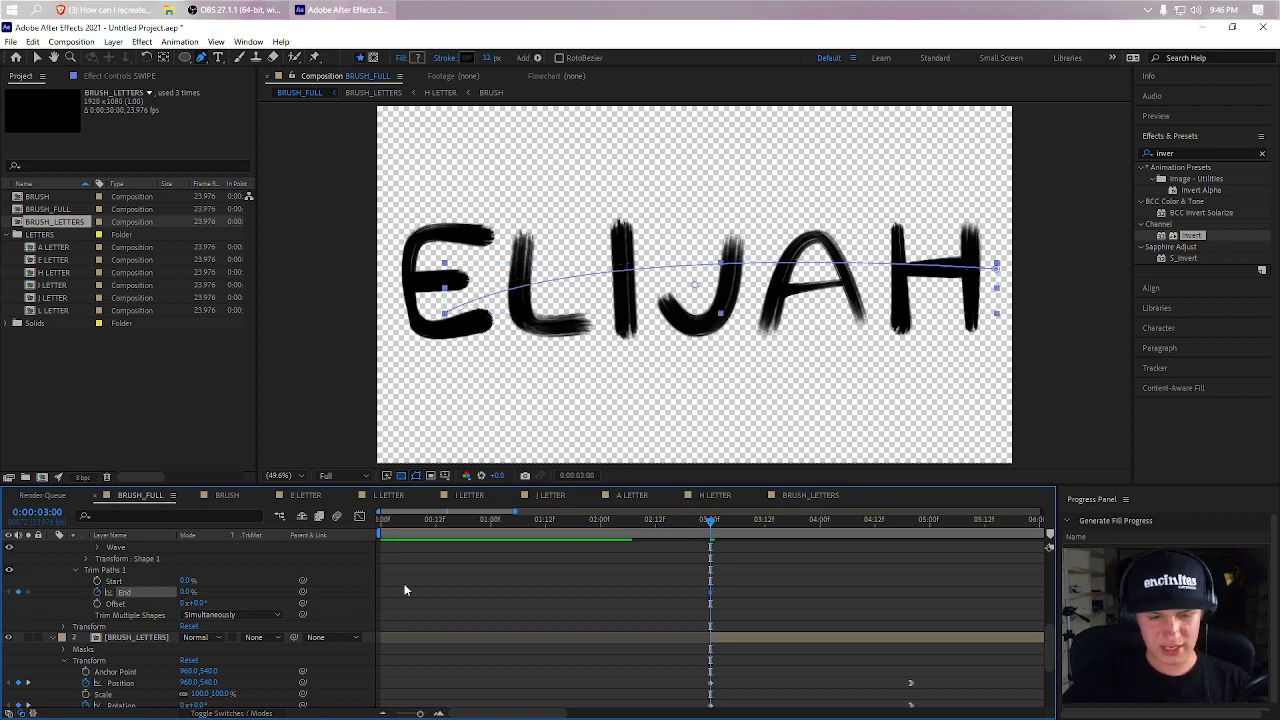
pyautogui.press('space')
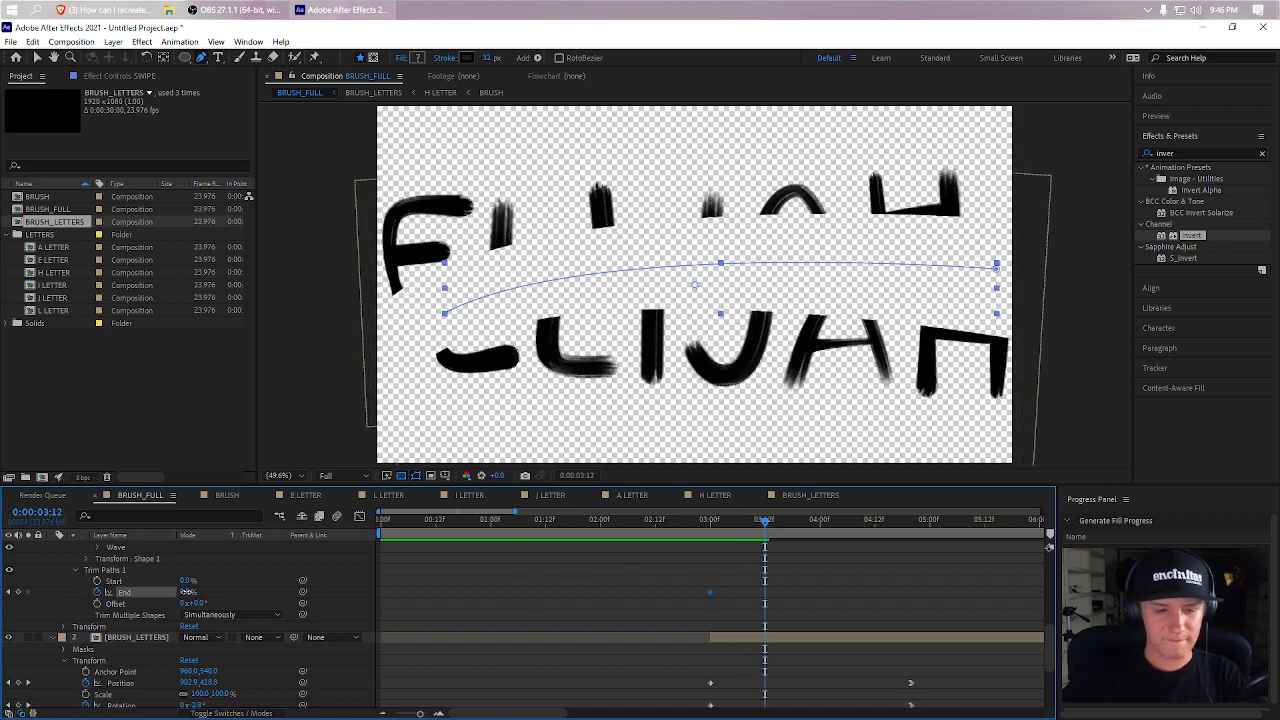
pyautogui.moveTo(186, 592); pyautogui.dragTo(536, 598)
# - Shape the Trim Paths End speed graph into a sharp early peak with a long ease-out, and play it back
pyautogui.click(359, 516)
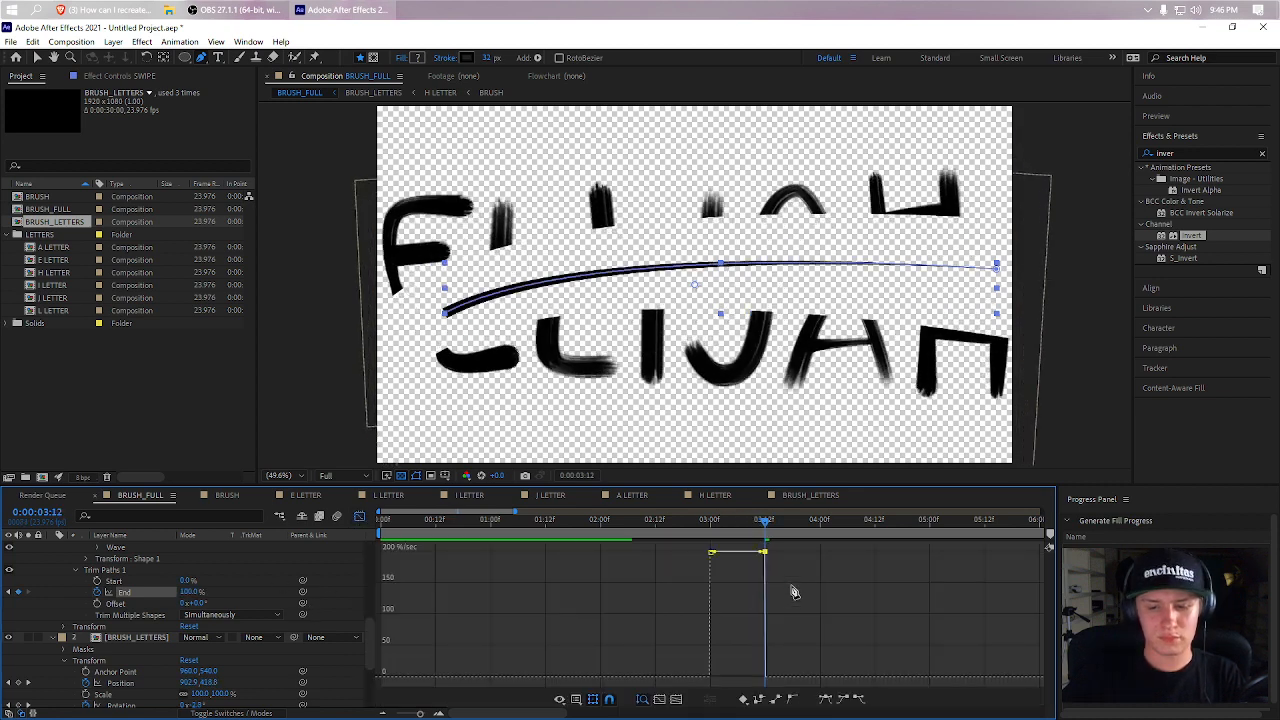
pyautogui.moveTo(755, 662); pyautogui.dragTo(659, 679)
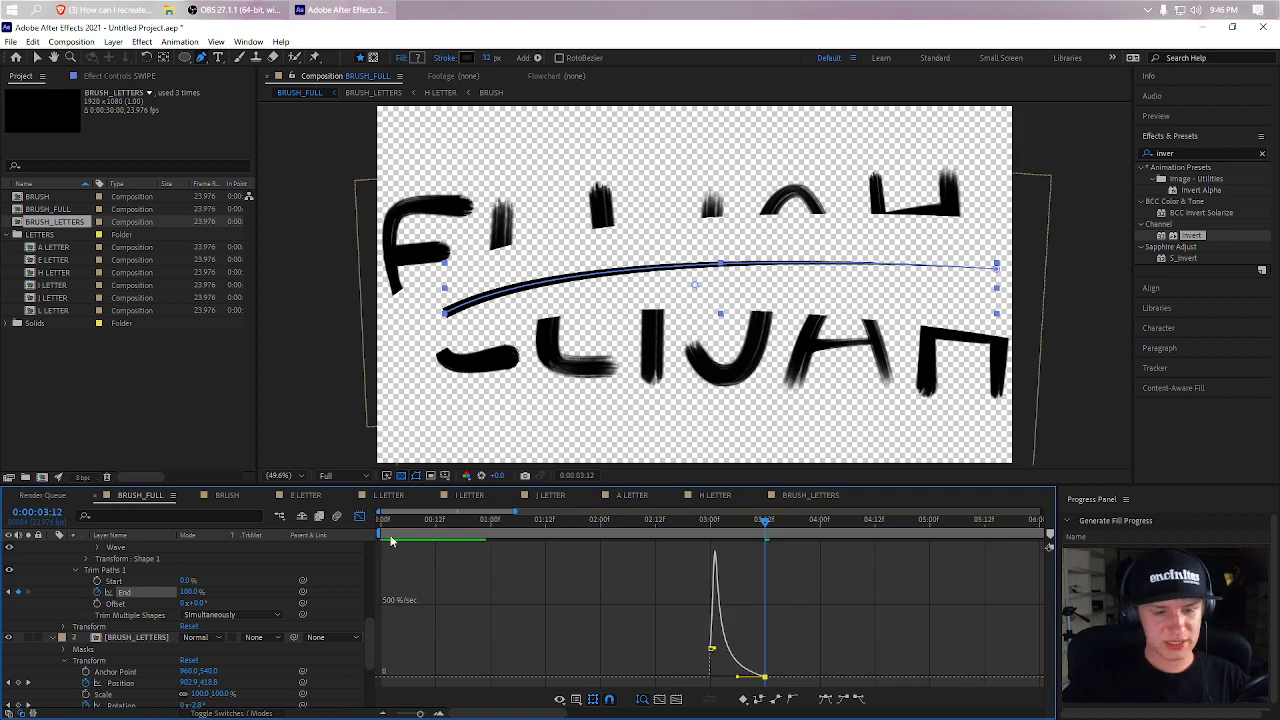
pyautogui.click(690, 523)
pyautogui.press('space')
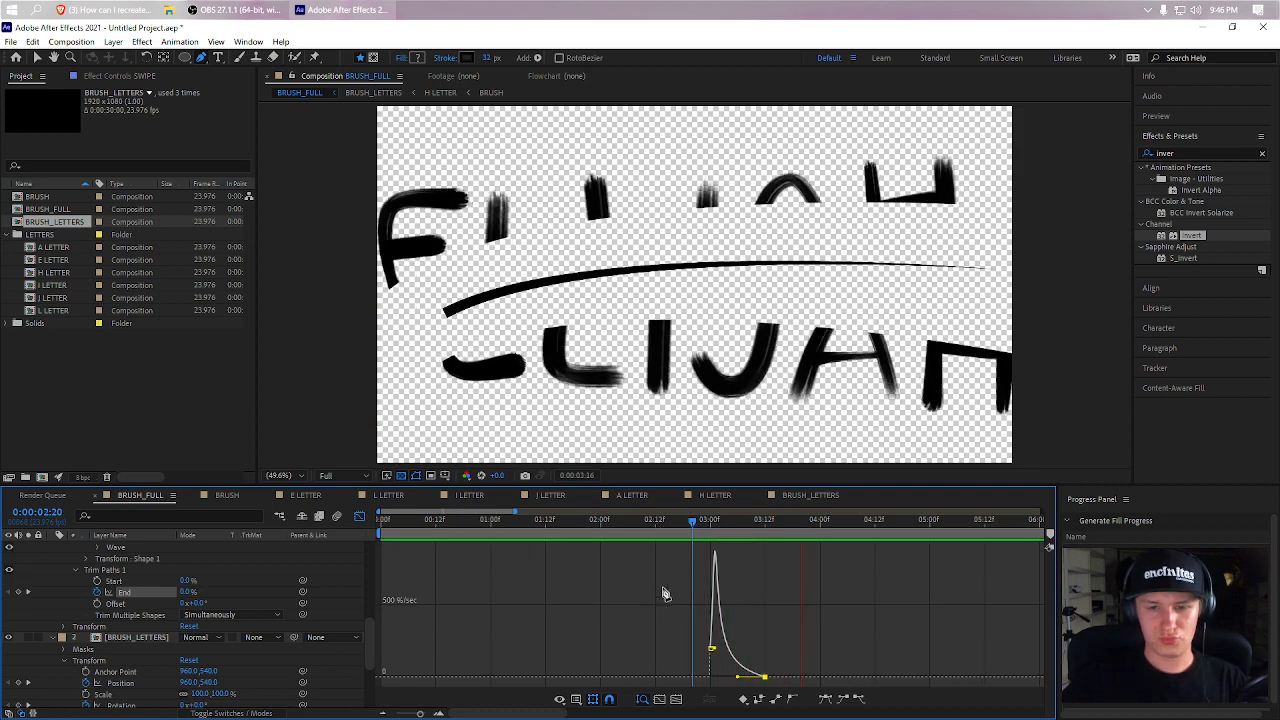
pyautogui.press('space')
# - Leave the Graph Editor, go back to 0:00:02:18, and play the swipe together with the split
pyautogui.moveTo(714, 521)
pyautogui.mouseDown()
pyautogui.moveTo(741, 520)
pyautogui.moveTo(713, 535)
pyautogui.moveTo(725, 537)
pyautogui.mouseUp()
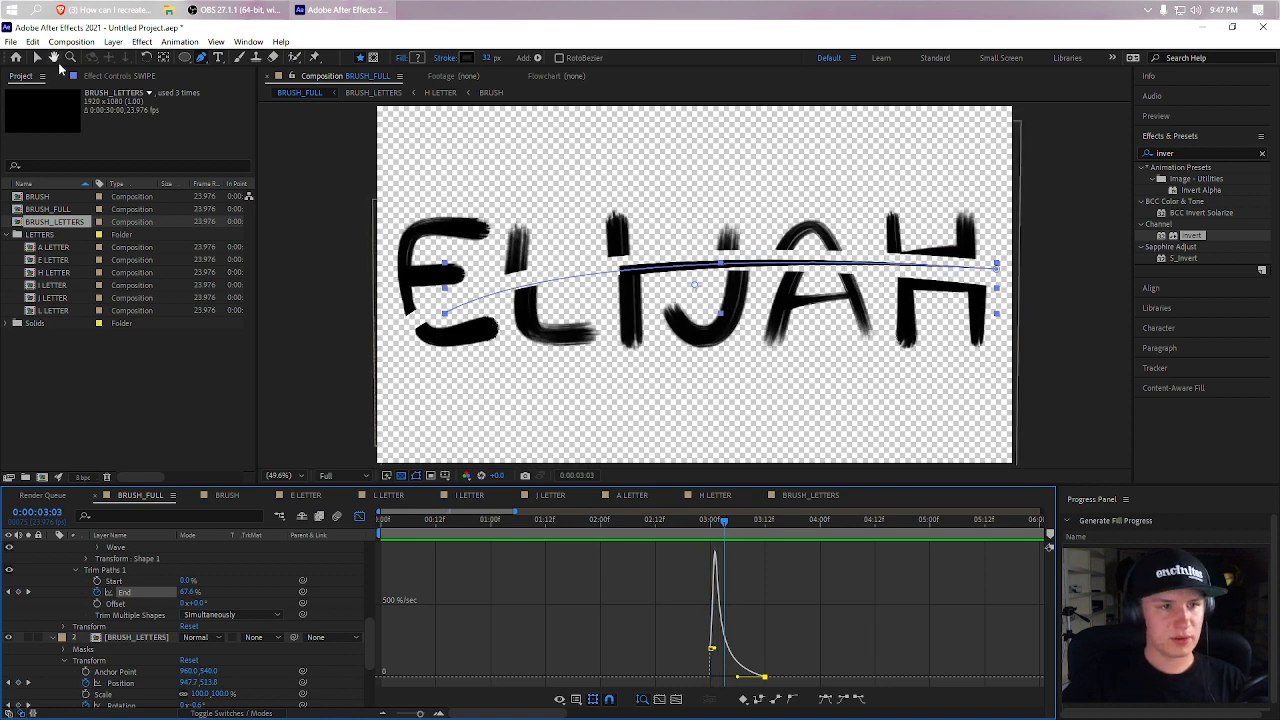
pyautogui.press('v')
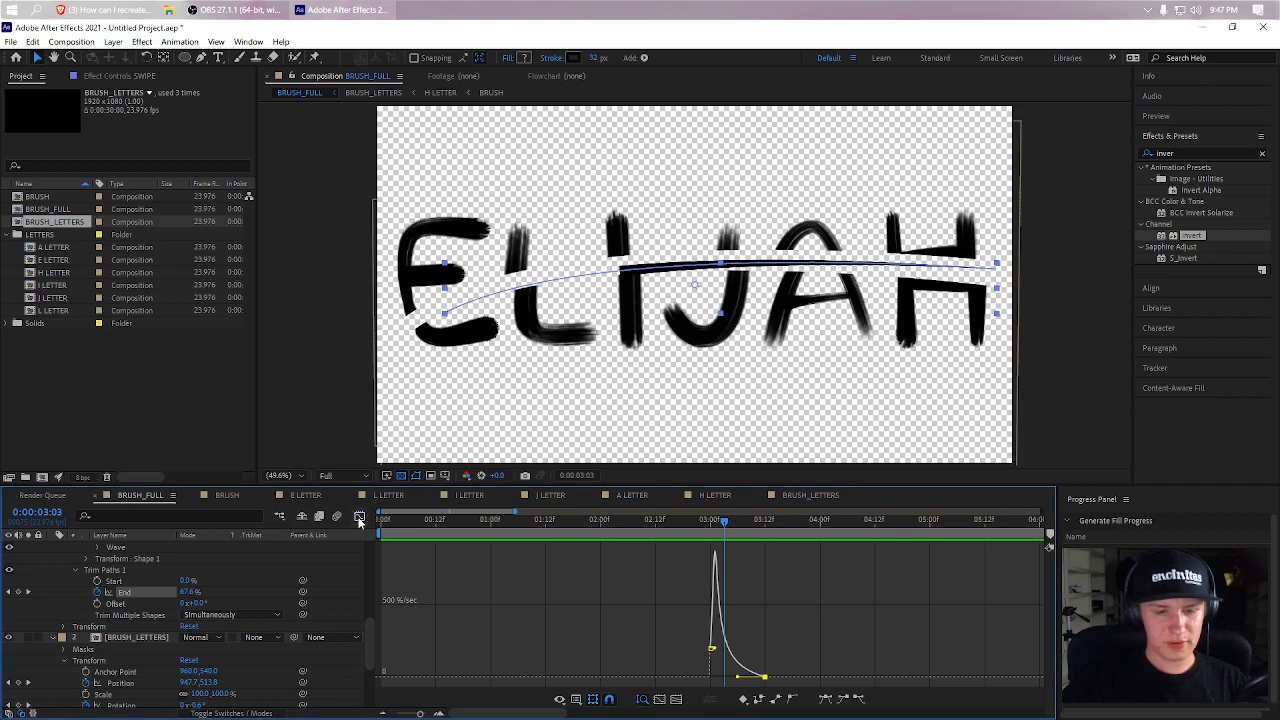
pyautogui.click(279, 516)
pyautogui.moveTo(728, 547)
pyautogui.mouseDown()
pyautogui.moveTo(706, 548)
pyautogui.moveTo(706, 524)
pyautogui.moveTo(747, 548)
pyautogui.moveTo(714, 524)
pyautogui.moveTo(768, 532)
pyautogui.moveTo(681, 534)
pyautogui.mouseUp()
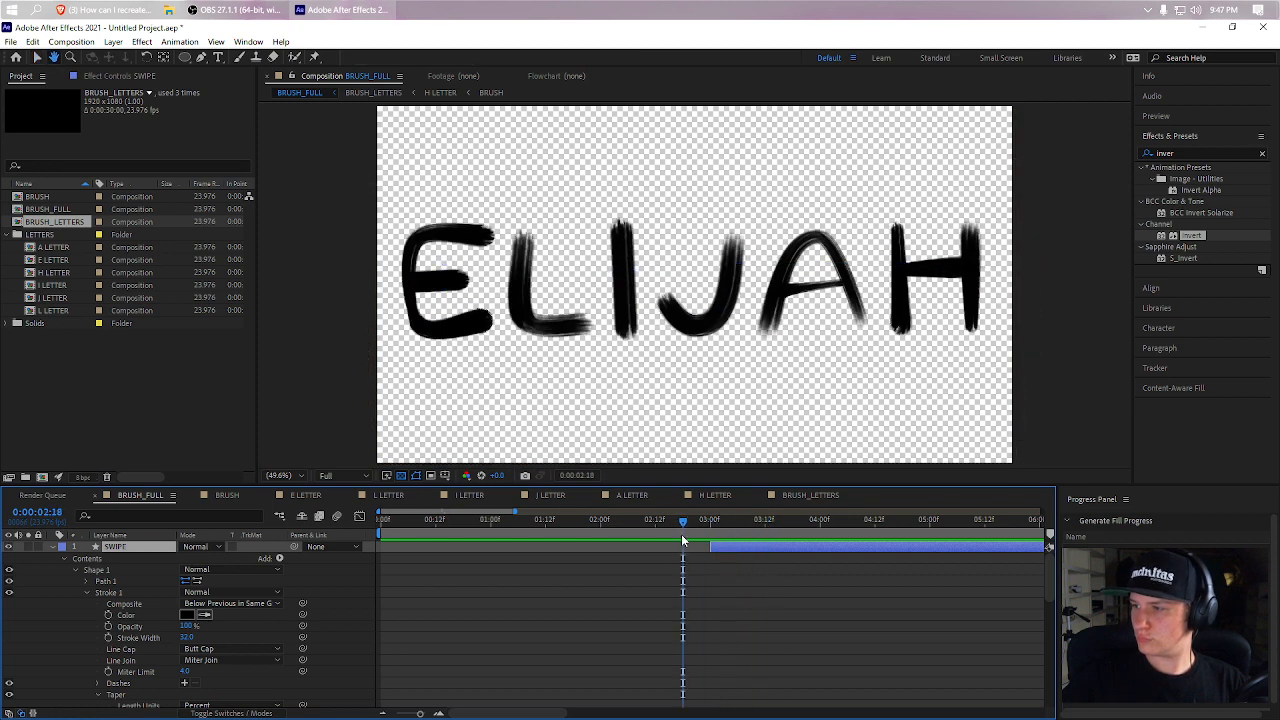
pyautogui.press('space')
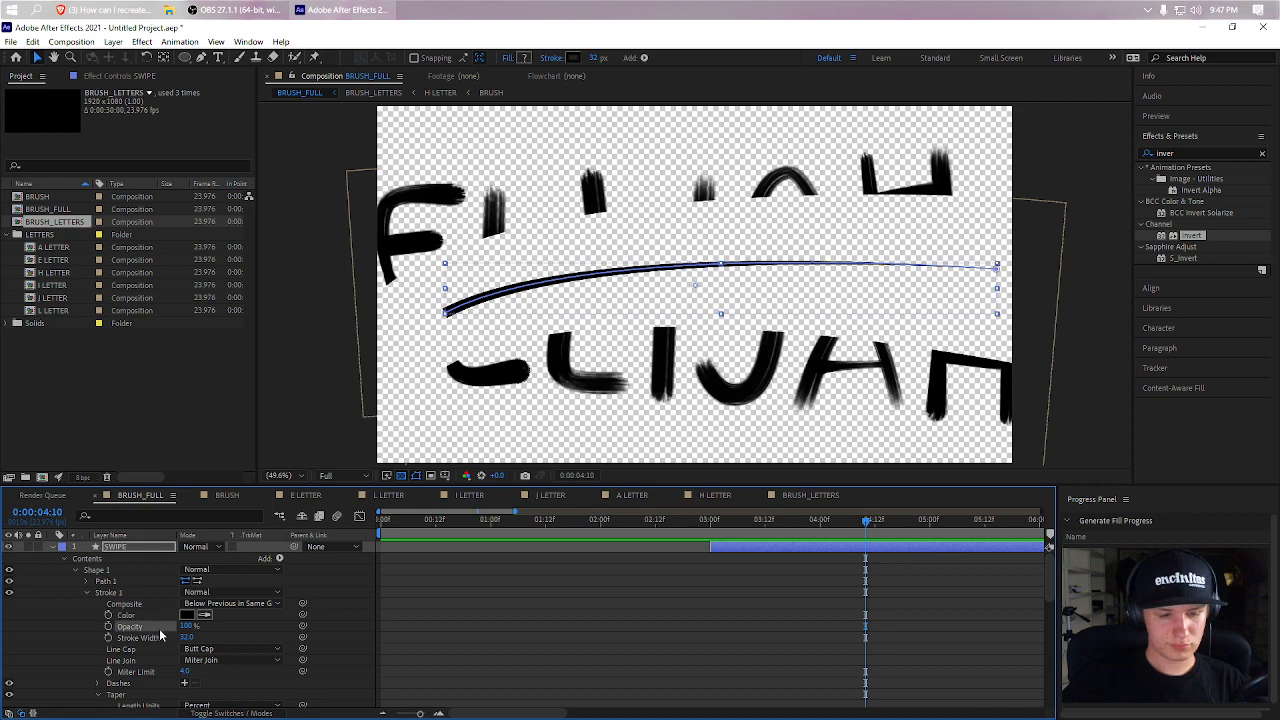
# - Move the swipe path's E-end point outside the frame, adjust its curve, and scrub through the split
pyautogui.scroll(-5, 158, 650)
pyautogui.scroll(6, 146, 660)
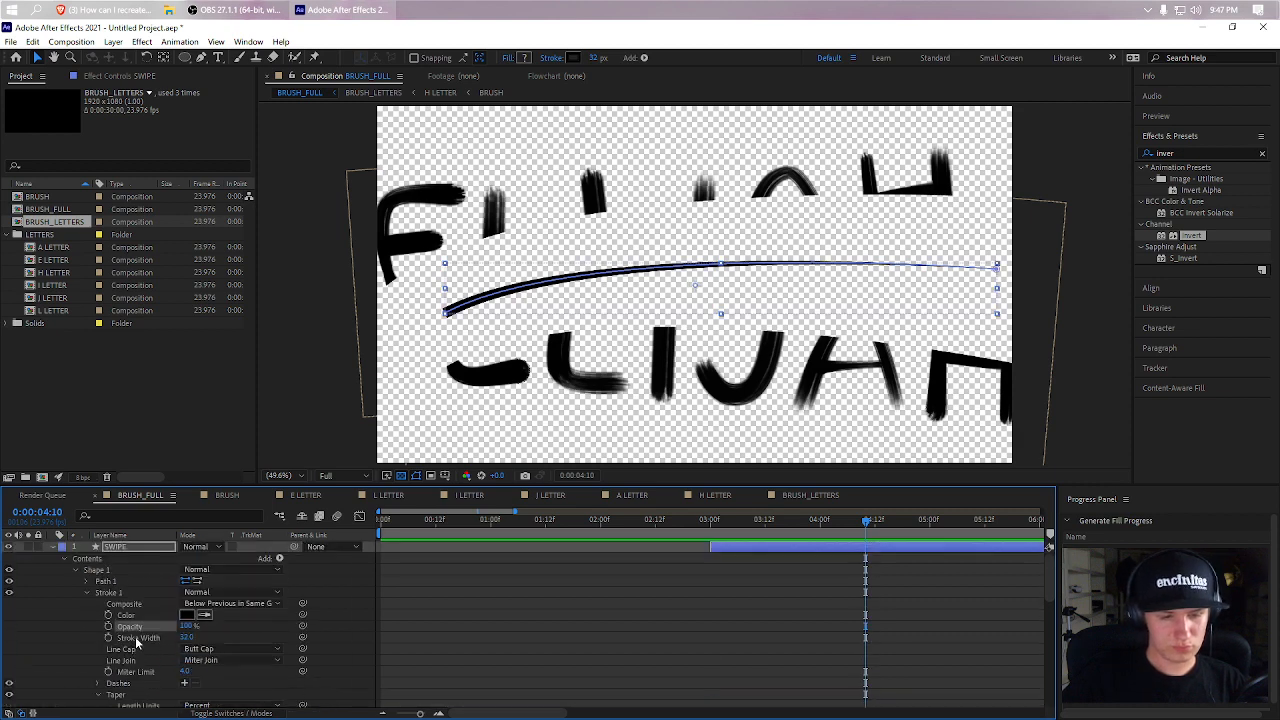
pyautogui.click(118, 581)
pyautogui.click(85, 581)
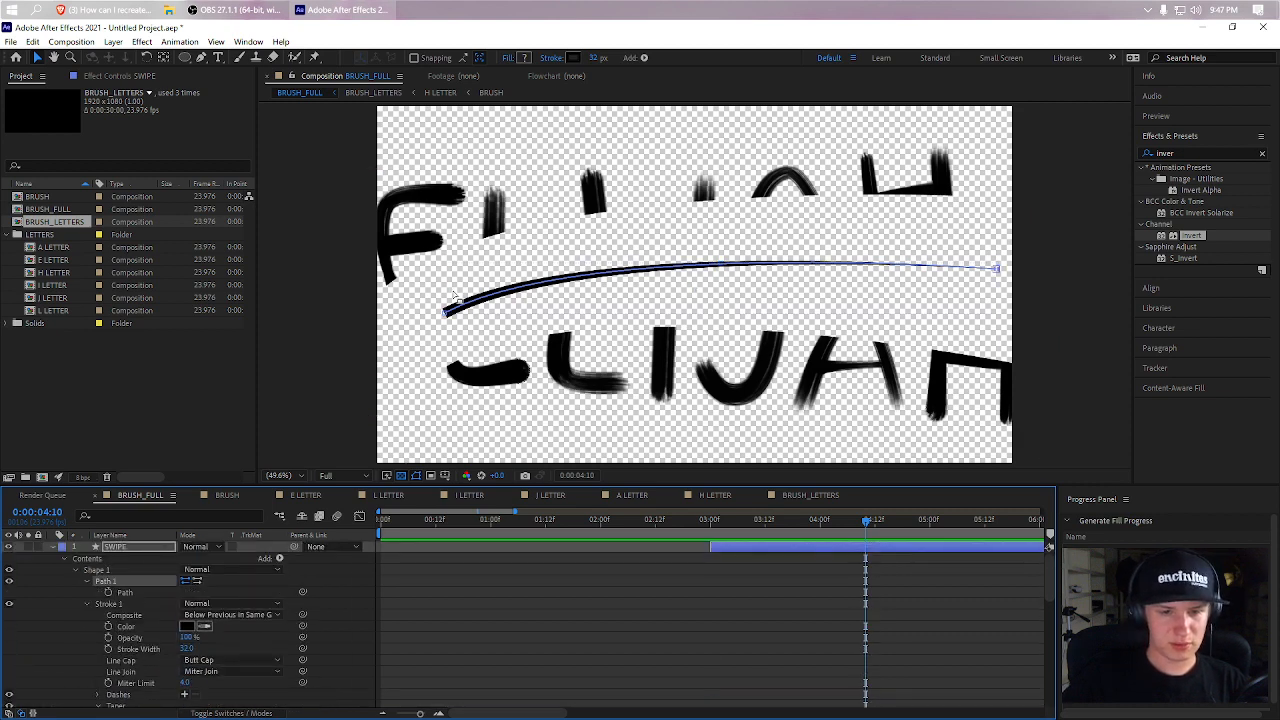
pyautogui.moveTo(447, 316); pyautogui.dragTo(312, 338)
pyautogui.moveTo(456, 264)
pyautogui.mouseDown()
pyautogui.moveTo(534, 218)
pyautogui.moveTo(564, 218)
pyautogui.mouseUp()
pyautogui.click(688, 580)
pyautogui.moveTo(713, 517); pyautogui.dragTo(778, 521)
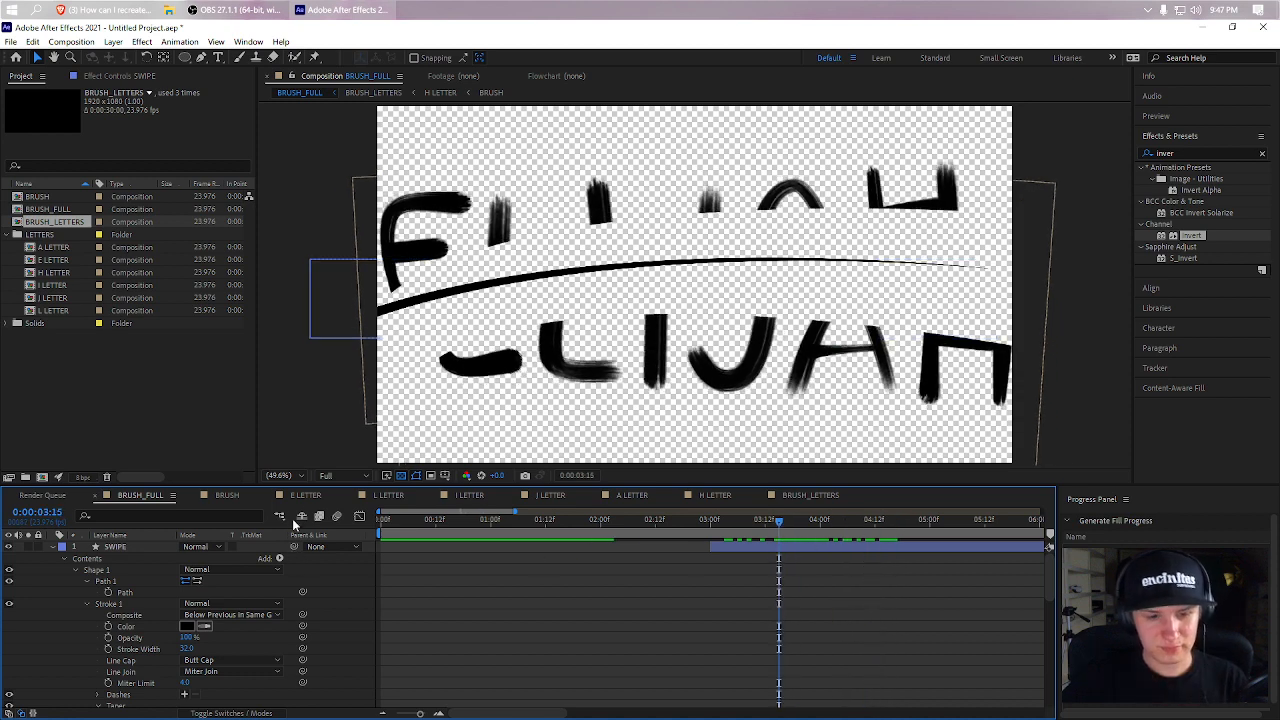
# - Create an adjustment layer named ROUGHEN above the letters in the BRUSH_LETTERS composition
pyautogui.click(791, 500)
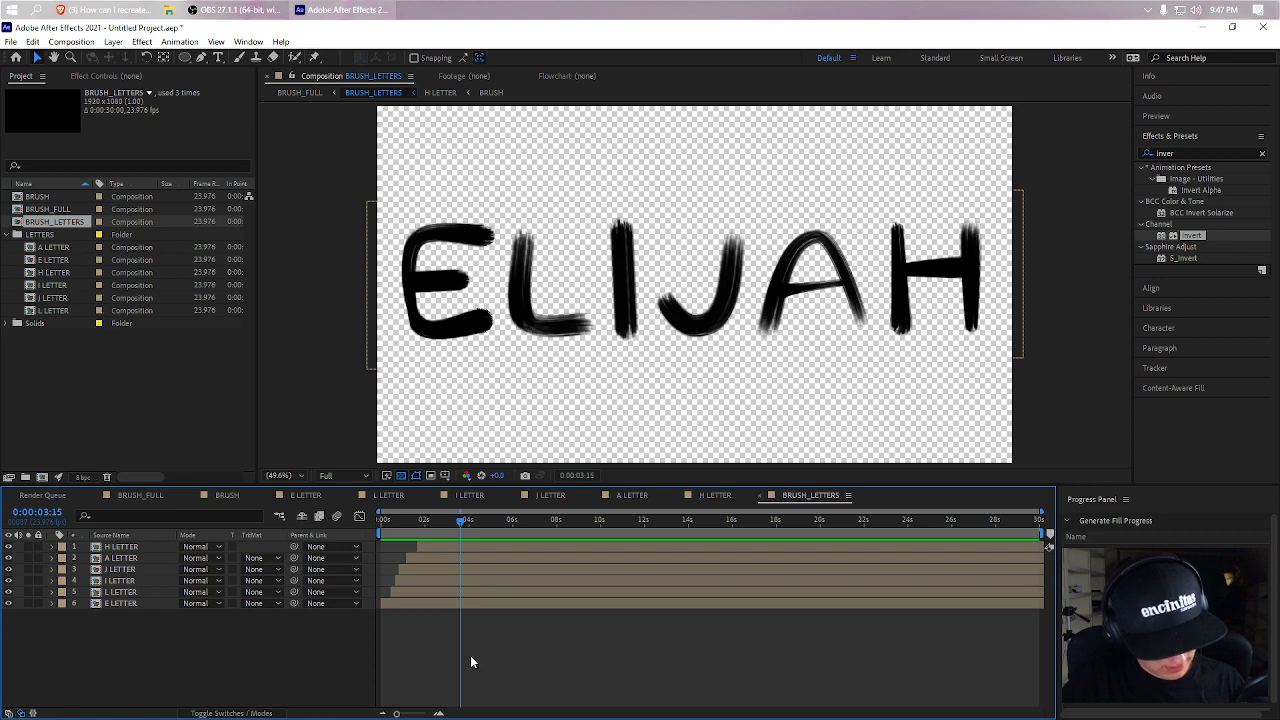
pyautogui.hotkey('ctrl', 'alt', 'y')
pyautogui.press('Return')
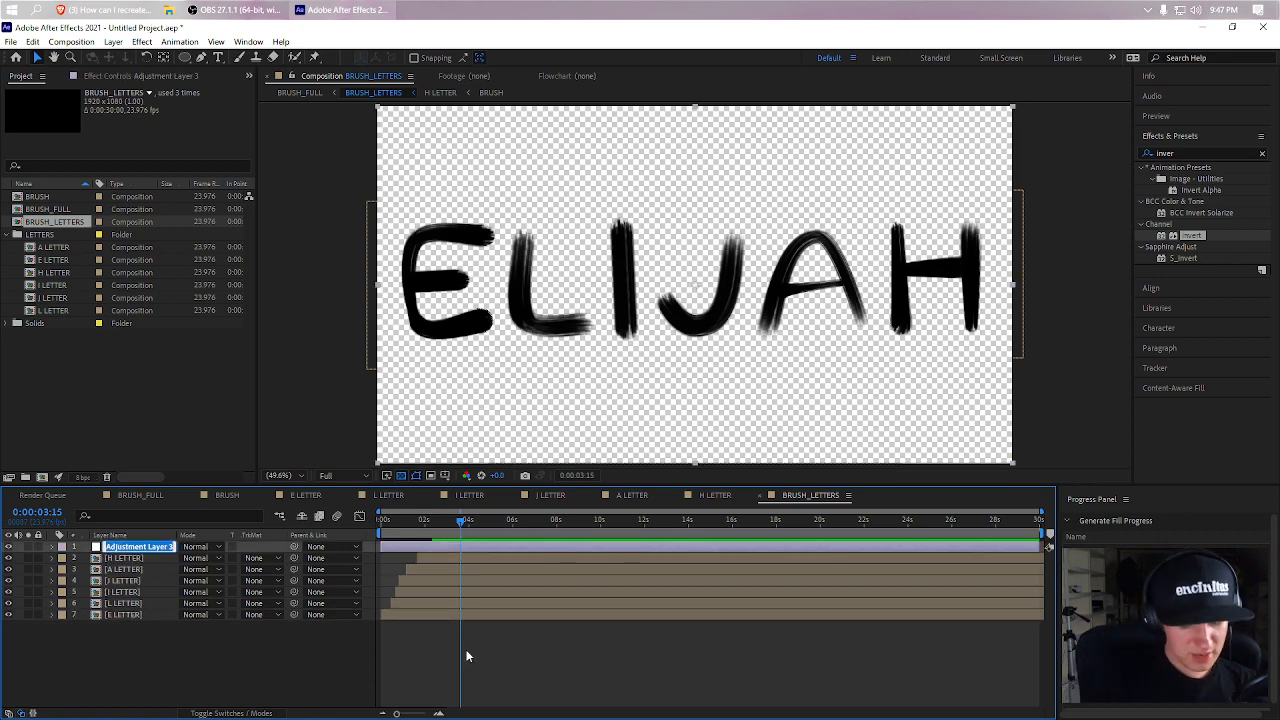
pyautogui.write('ROUGHEN')
pyautogui.press('Return')
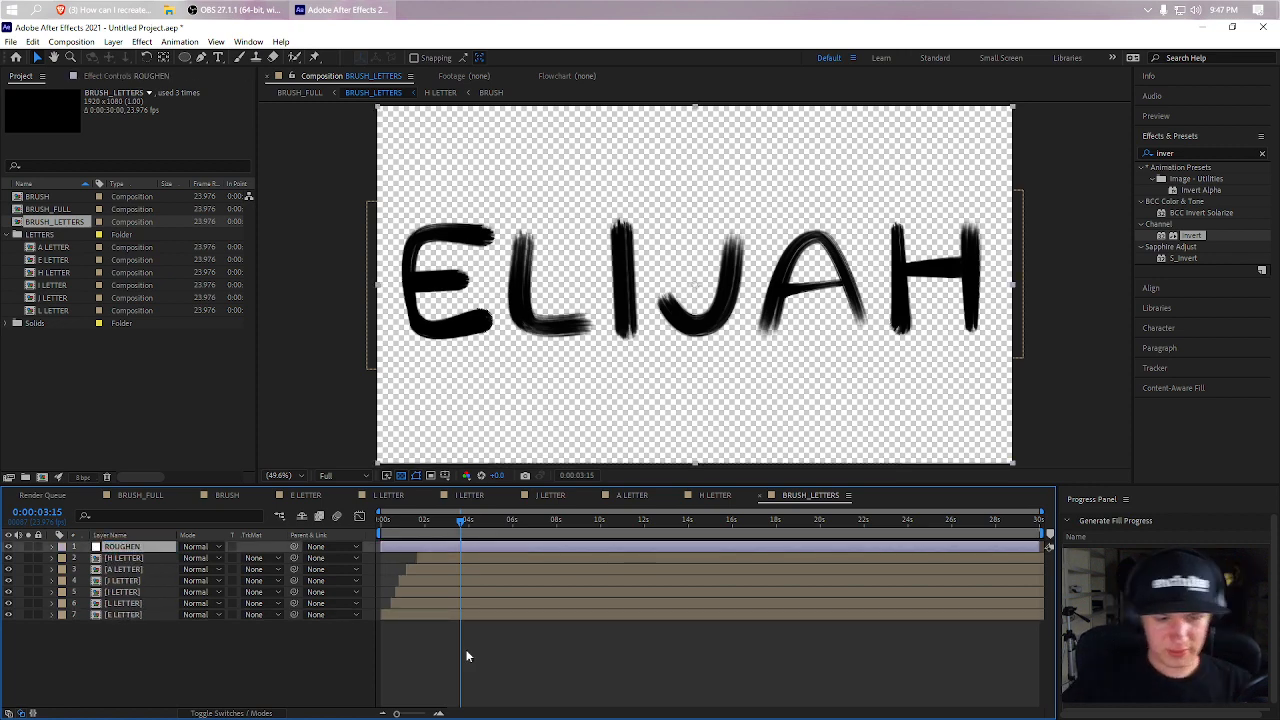
# - Apply the Roughen Edges effect to the ROUGHEN layer and inspect the letter edges up close
pyautogui.hotkey('ctrl', 'space')
pyautogui.write('roug')
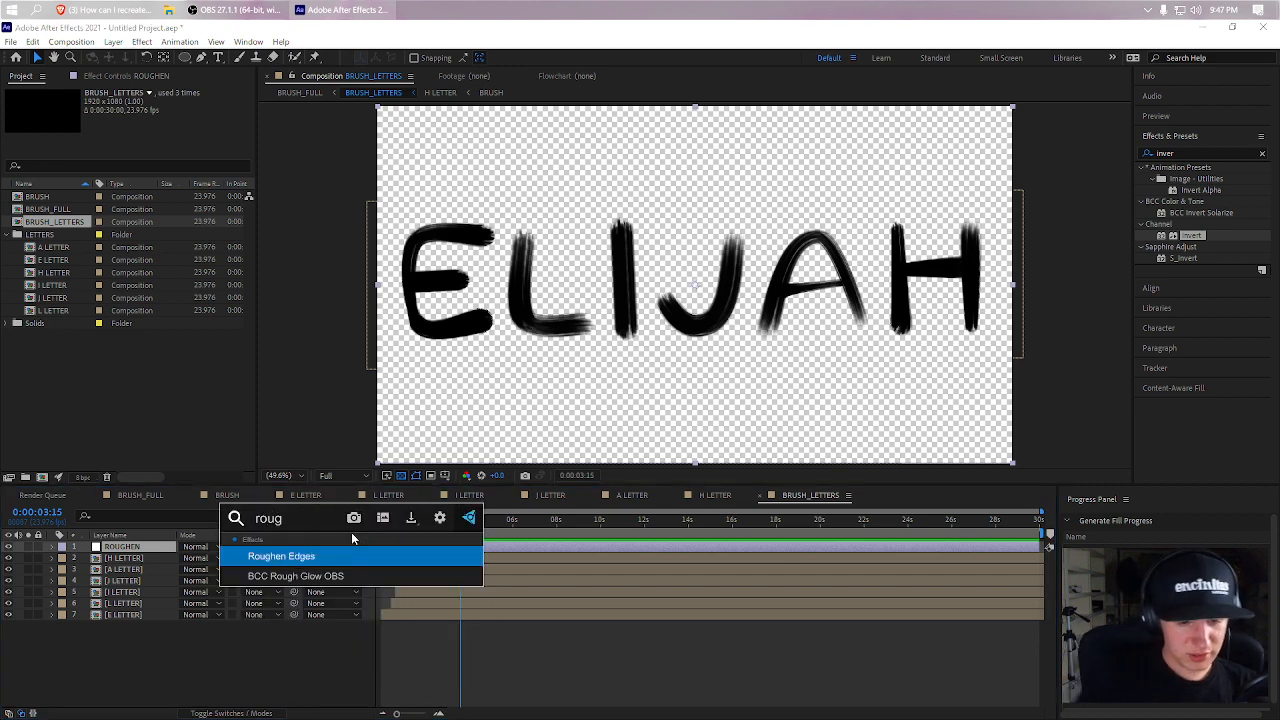
pyautogui.press('Return')
pyautogui.scroll(2, 498, 356)
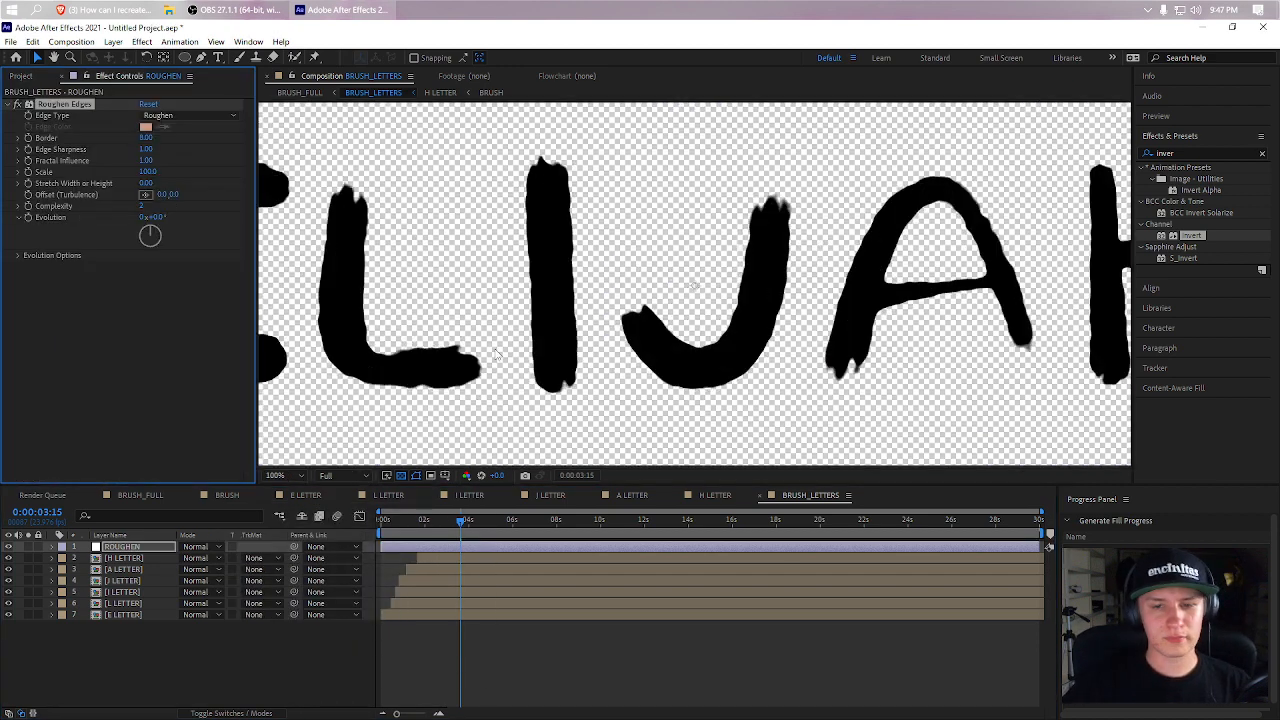
pyautogui.scroll(-1, 401, 322)
pyautogui.scroll(1, 411, 323)
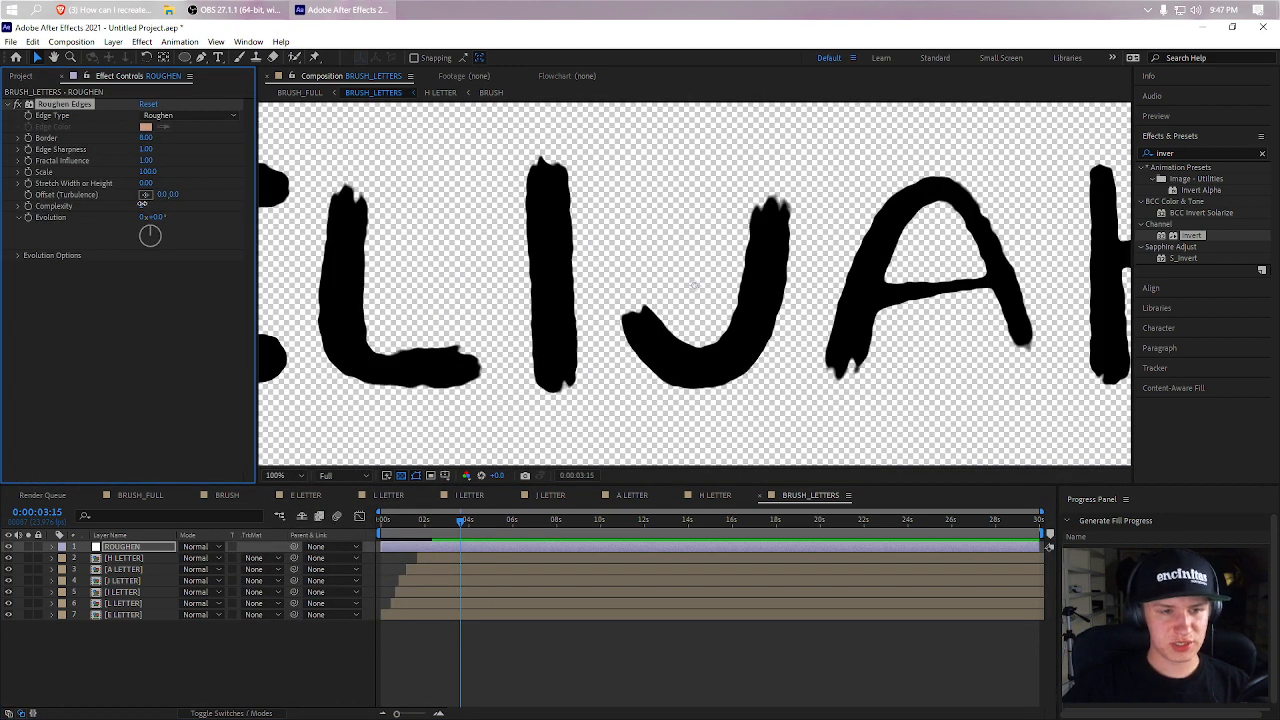
# - Set the Roughen Edges Complexity to 6 and Border to 0
pyautogui.moveTo(142, 204); pyautogui.dragTo(156, 204)
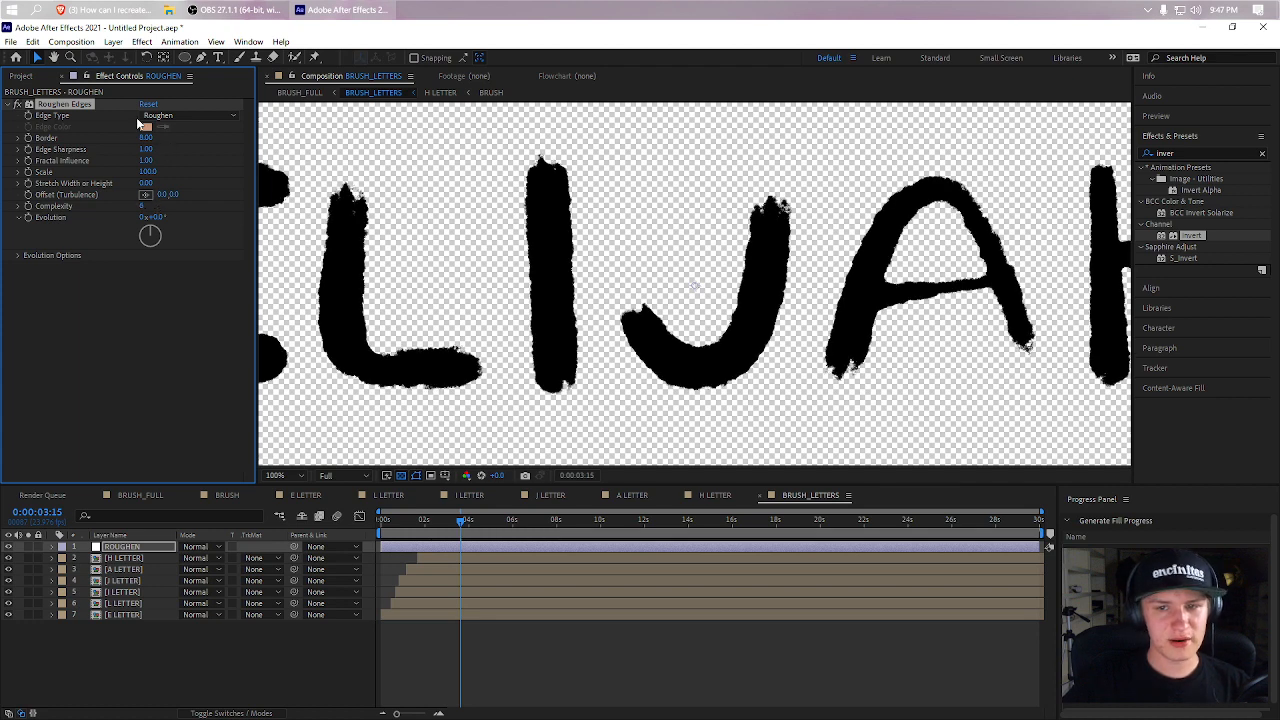
pyautogui.moveTo(146, 138); pyautogui.dragTo(28, 149)
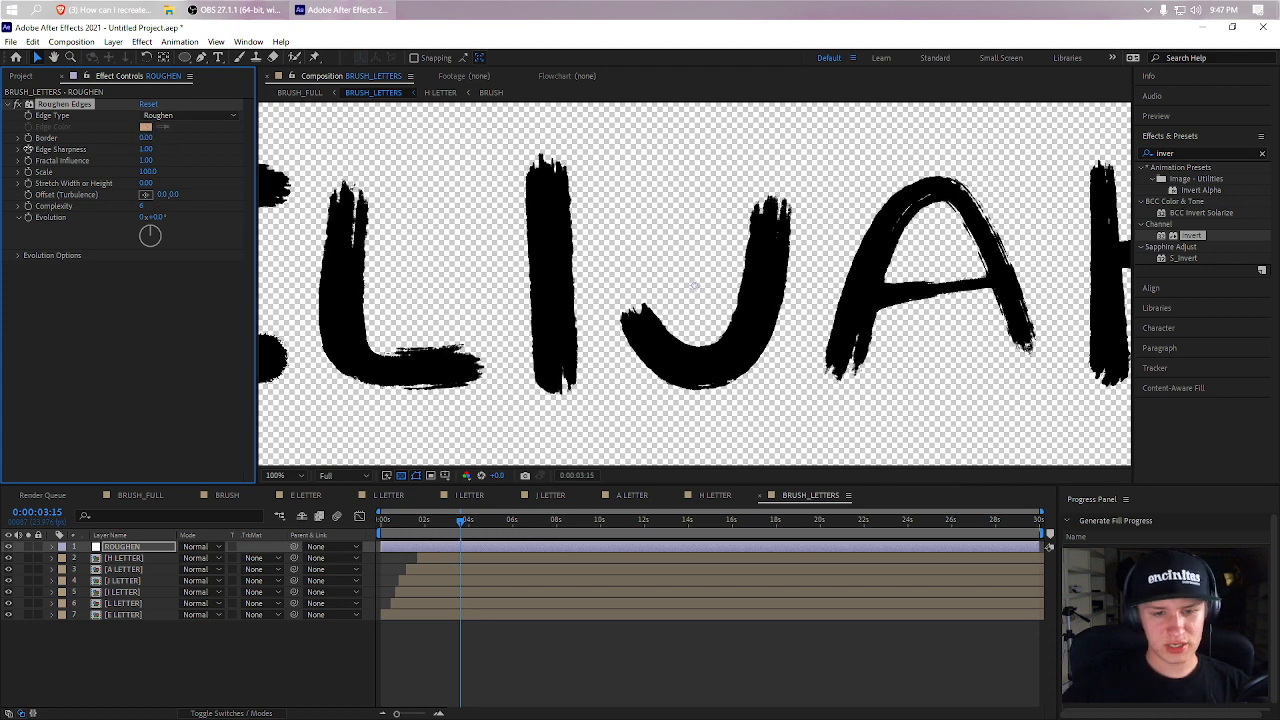
pyautogui.scroll(-1, 548, 399)
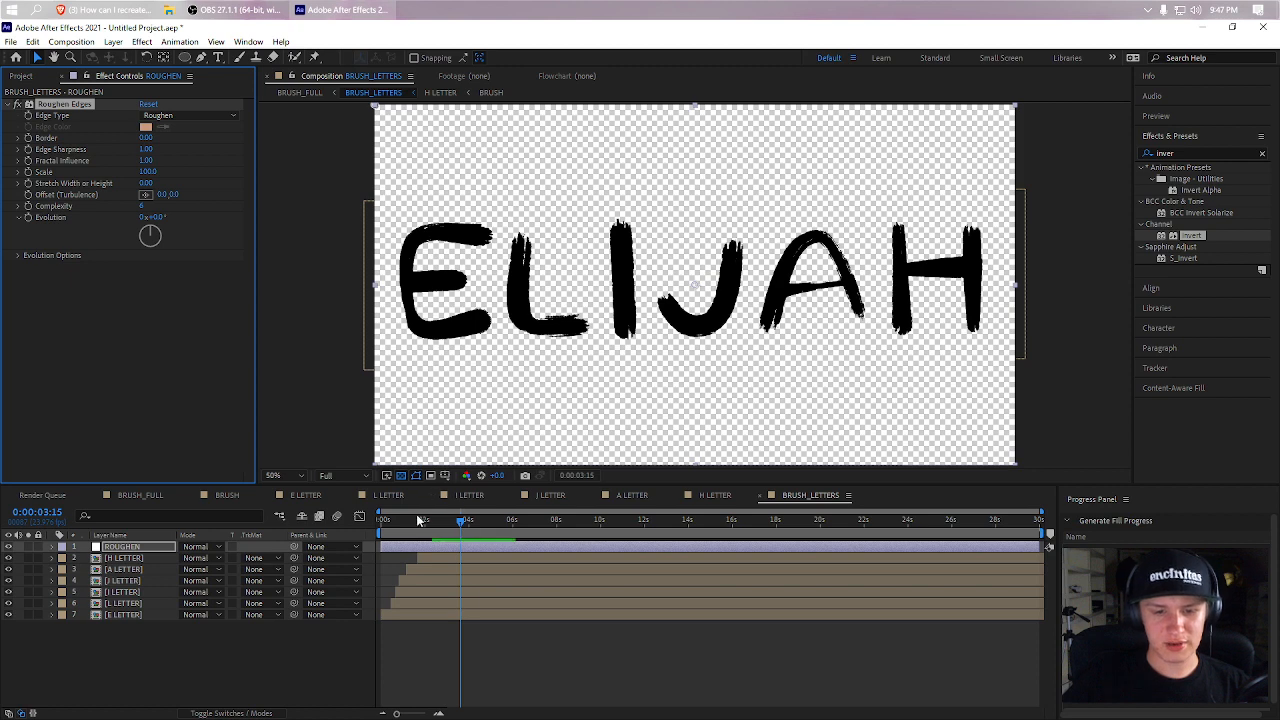
# - Set the ROUGHEN layer's Roughen Edges Scale to 30 and Stretch Width or Height to 0.20
pyautogui.moveTo(418, 519); pyautogui.dragTo(446, 540)
pyautogui.scroll(1, 474, 230)
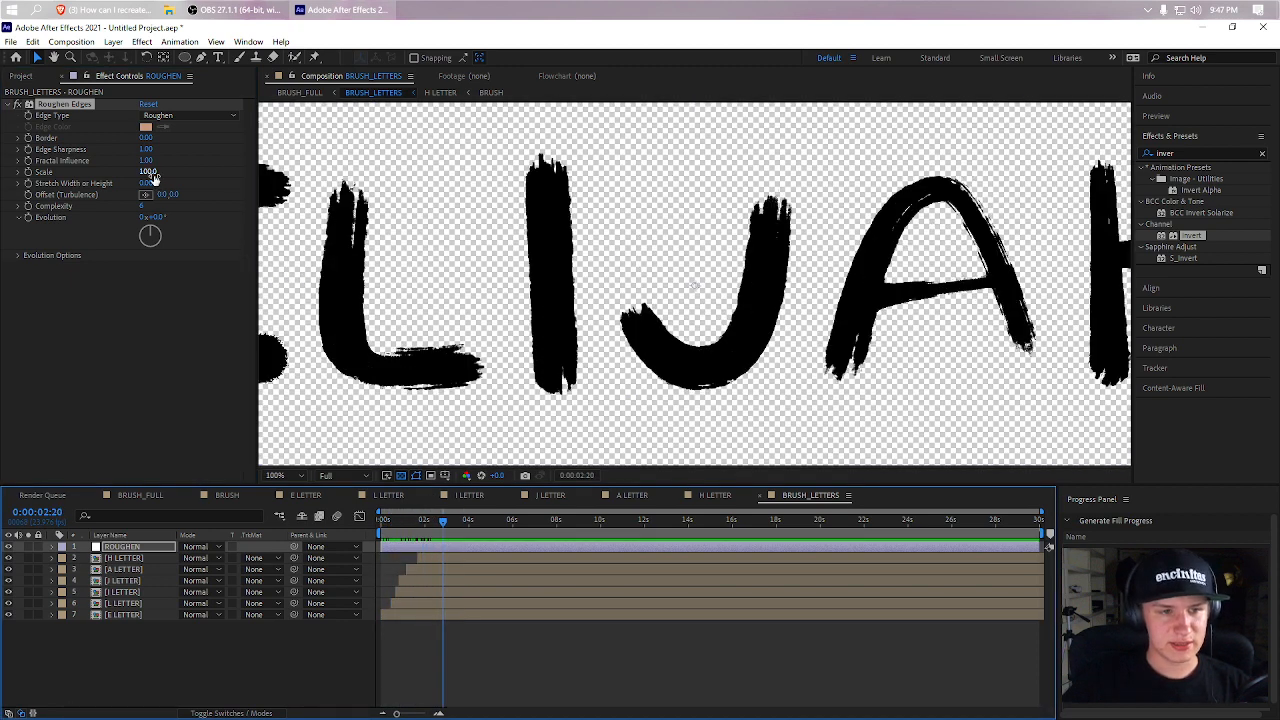
pyautogui.moveTo(153, 177)
pyautogui.mouseDown()
pyautogui.moveTo(100, 183)
pyautogui.moveTo(138, 180)
pyautogui.moveTo(150, 195)
pyautogui.mouseUp()
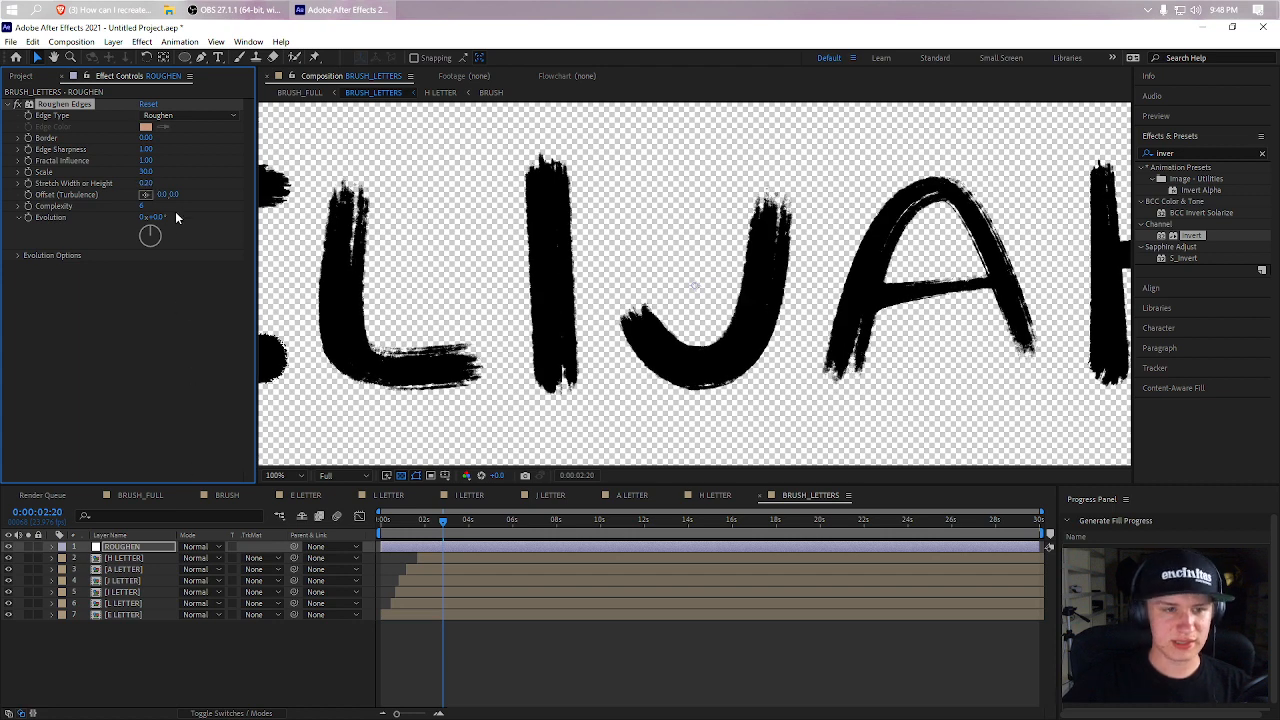
pyautogui.click(150, 420)
# - Find the Roughen Edges effect and apply it to the SWIPE layer in the BRUSH_FULL composition
pyautogui.click(722, 495)
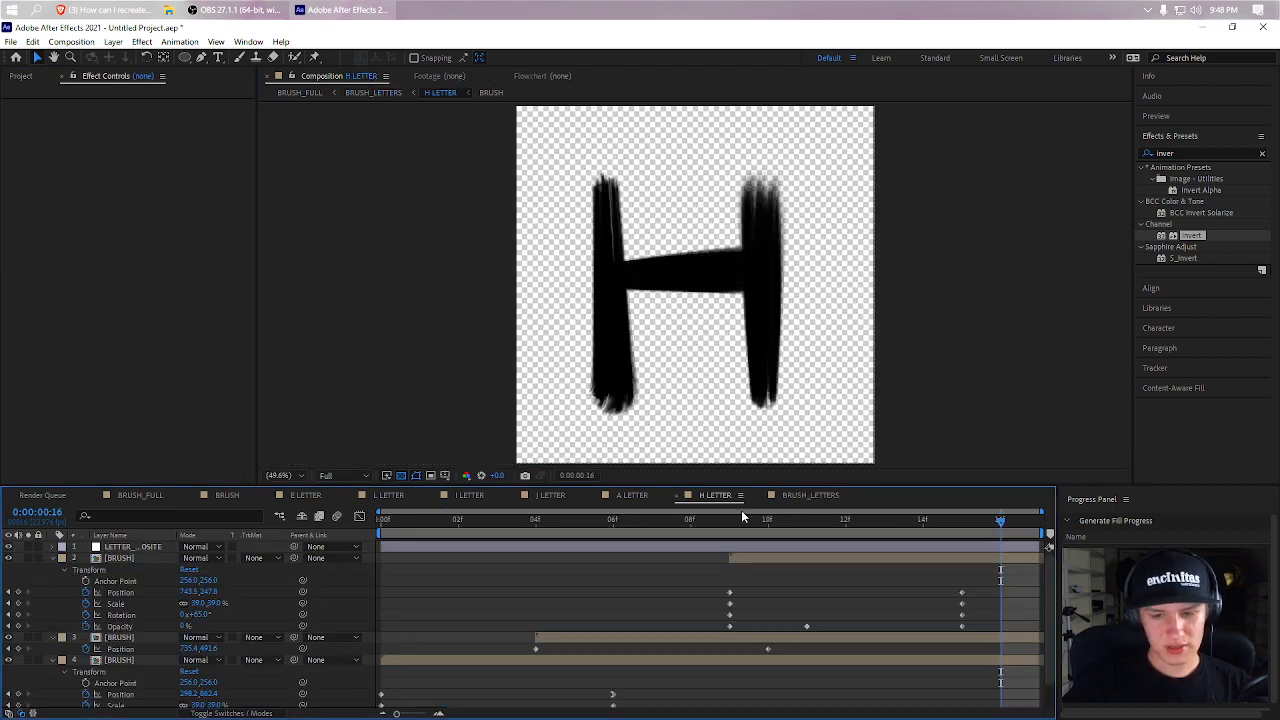
pyautogui.click(152, 496)
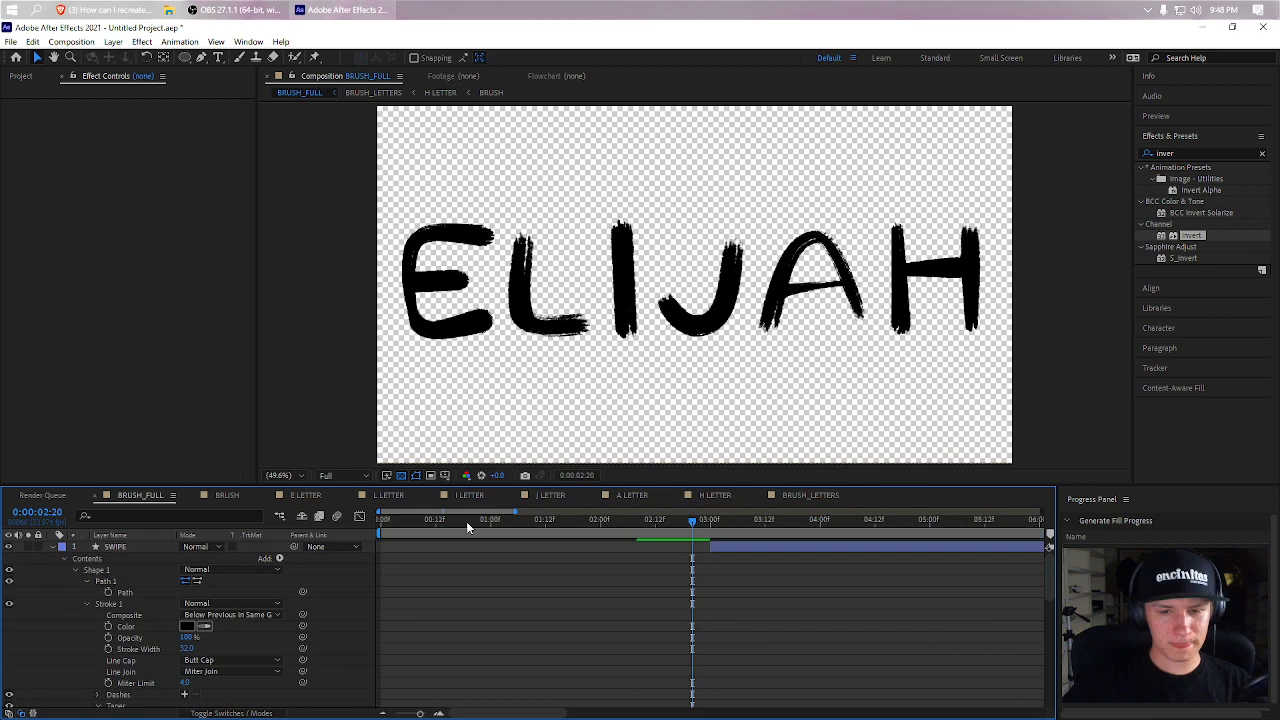
pyautogui.moveTo(672, 520); pyautogui.dragTo(821, 532)
pyautogui.click(1208, 155)
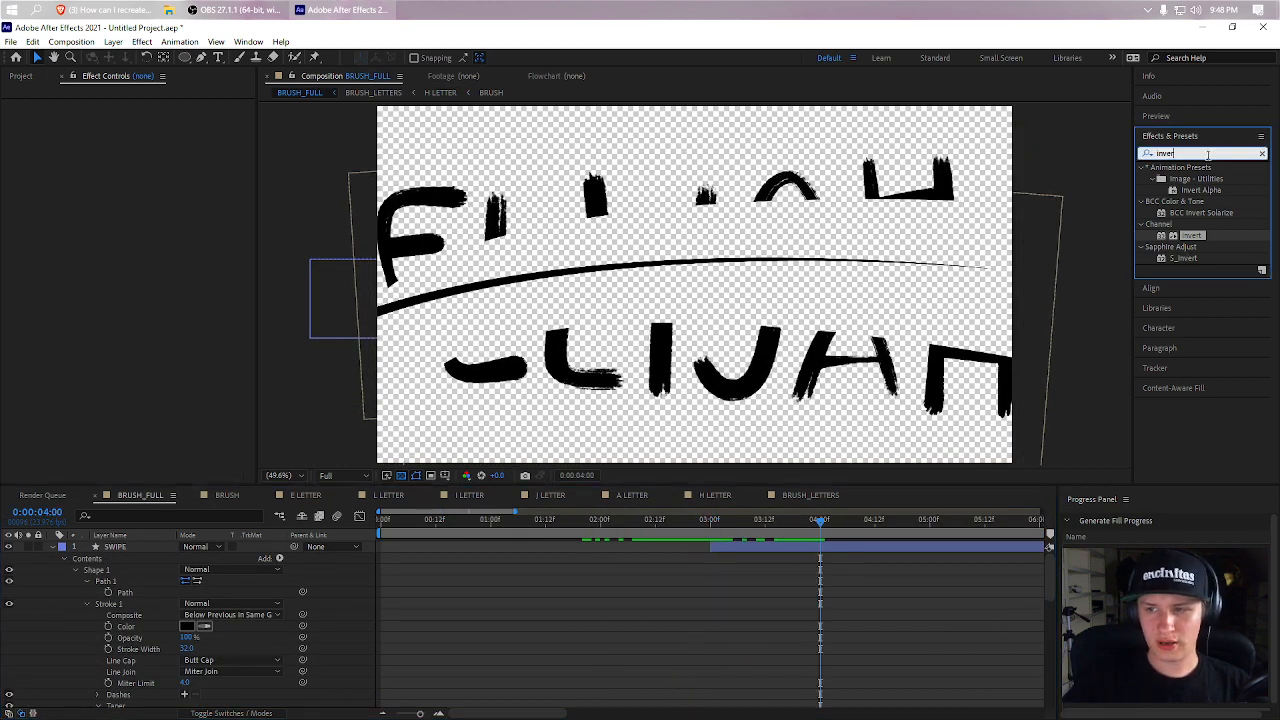
pyautogui.press('BackSpace')
pyautogui.press('BackSpace')
pyautogui.press('BackSpace')
pyautogui.press('BackSpace')
pyautogui.press('BackSpace')
pyautogui.write('roug')
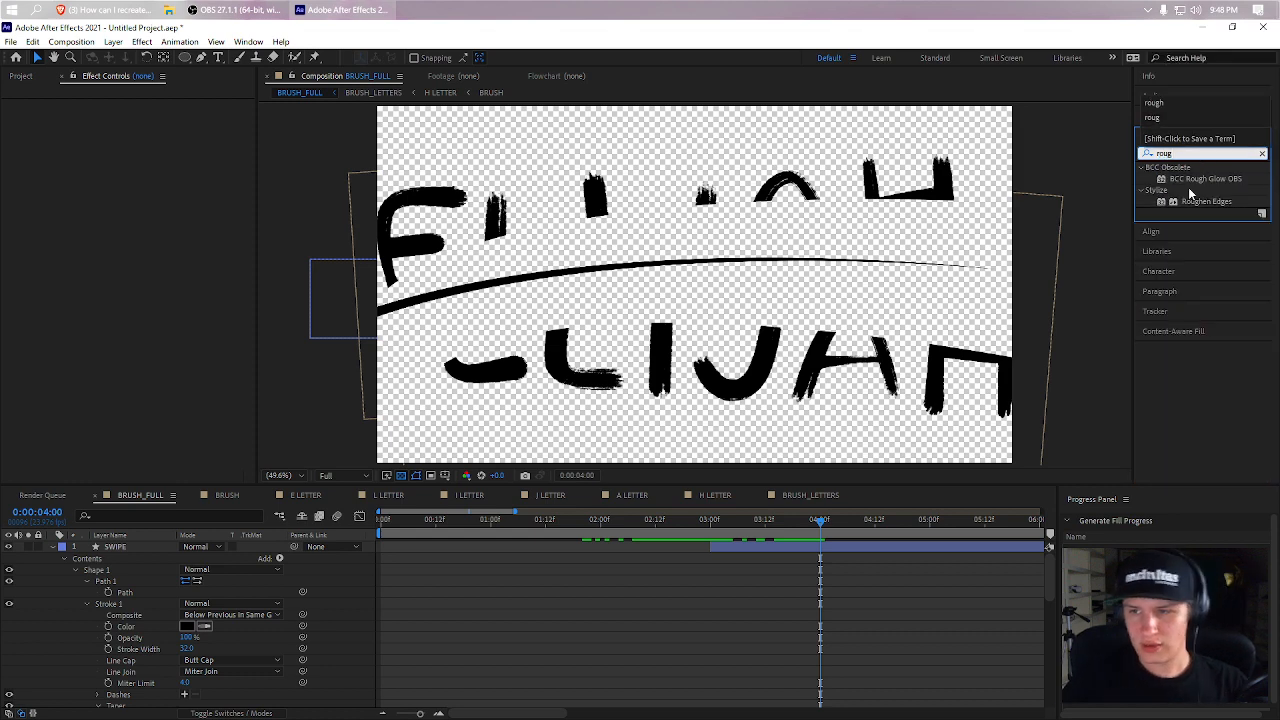
pyautogui.moveTo(1200, 202); pyautogui.dragTo(743, 551)
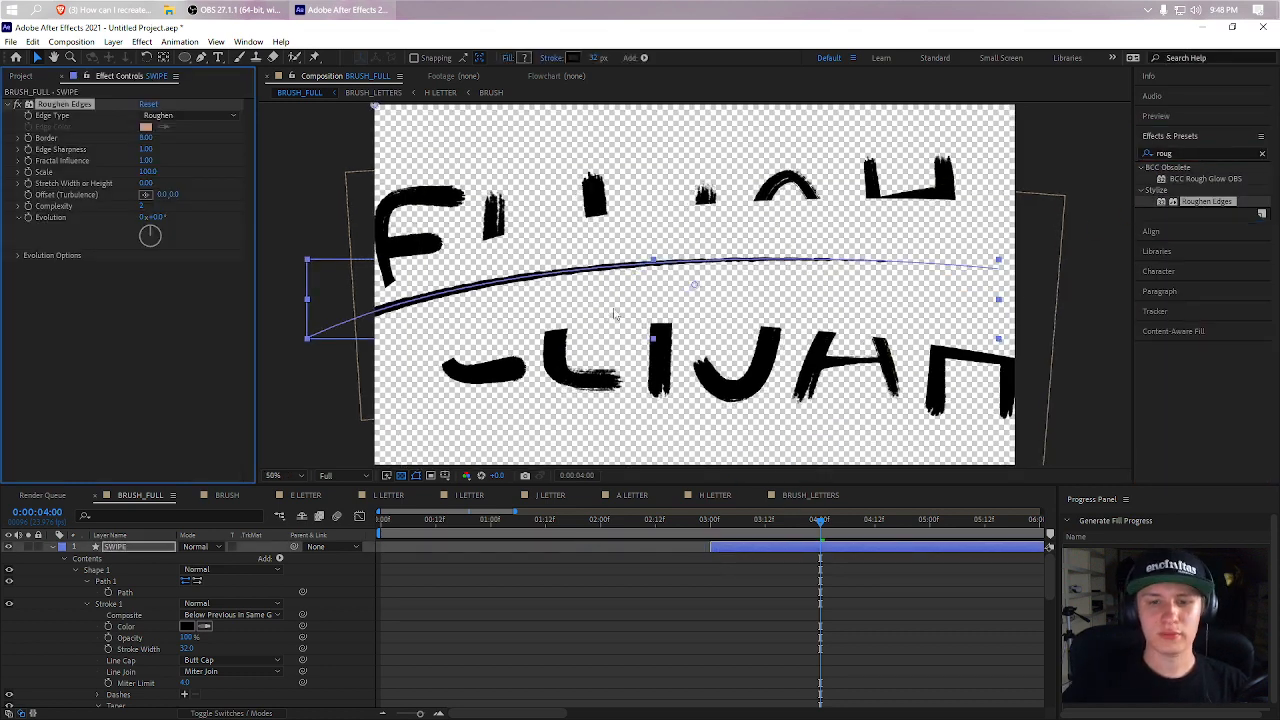
# - Set the SWIPE layer's Roughen Edges Scale to 35 and Border to 15.60, and scrub through the split
pyautogui.scroll(1, 615, 314)
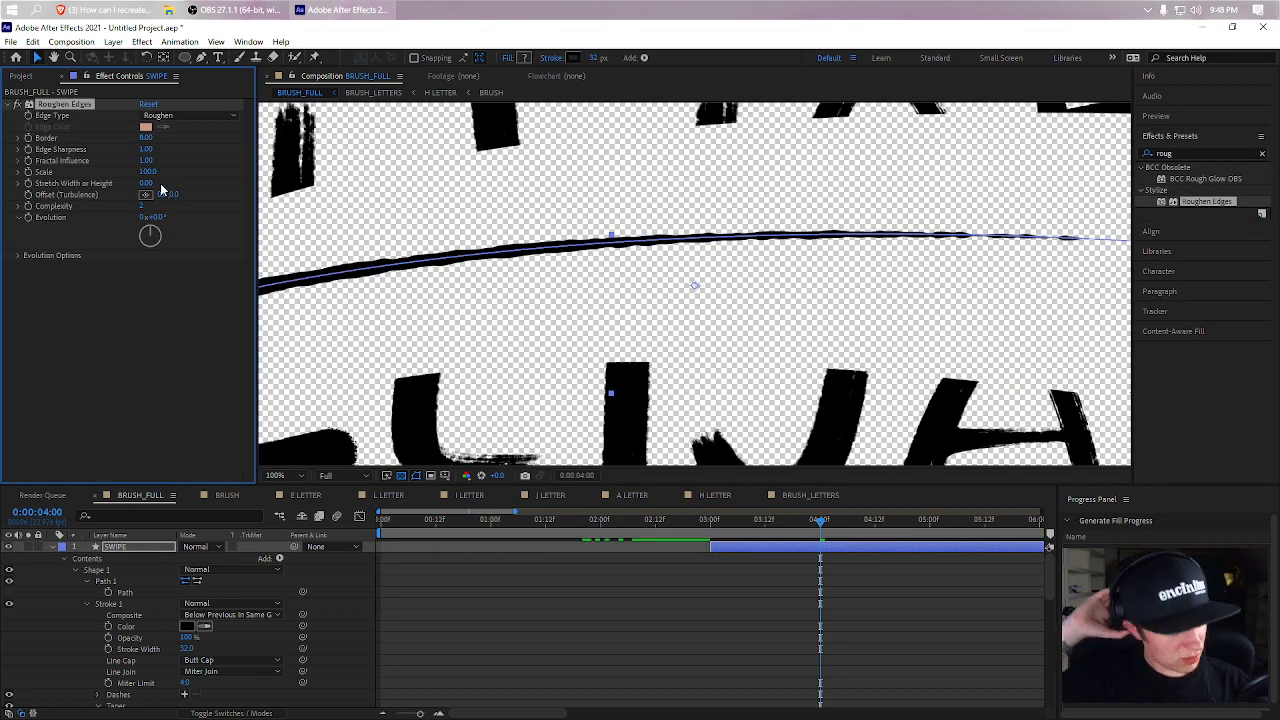
pyautogui.moveTo(131, 172); pyautogui.dragTo(113, 175)
pyautogui.moveTo(153, 137); pyautogui.dragTo(206, 145)
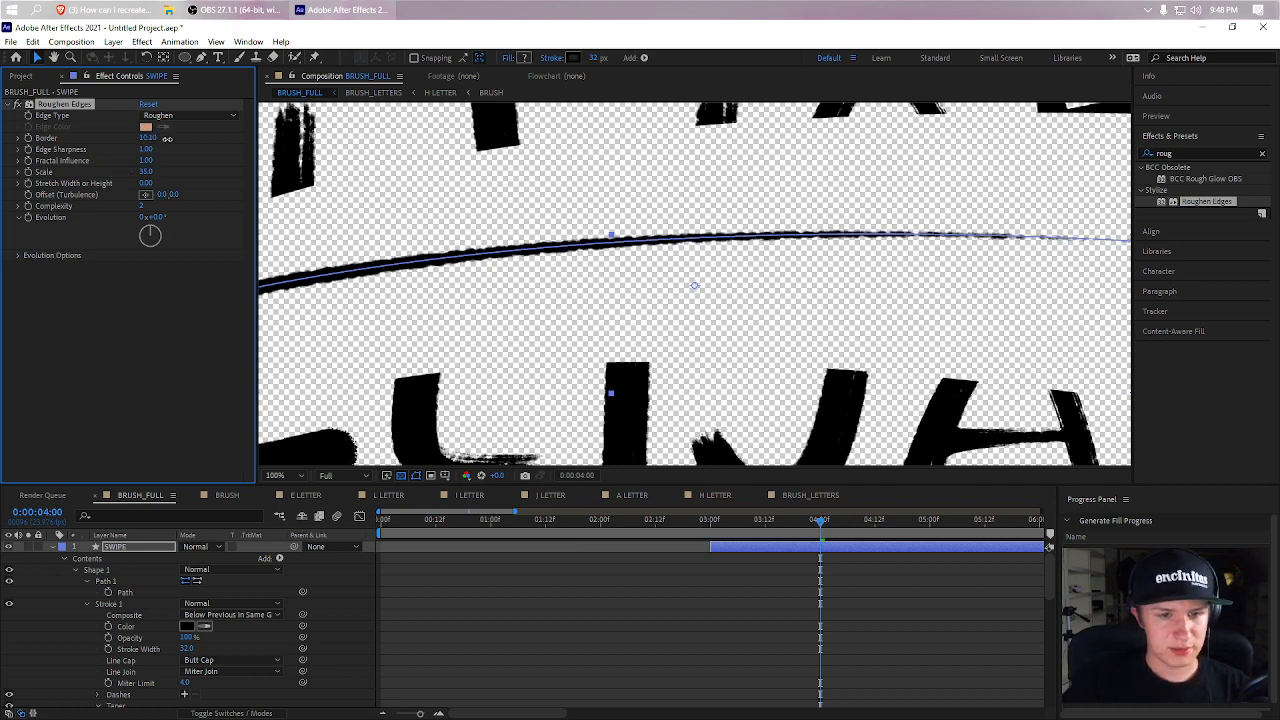
pyautogui.click(437, 562)
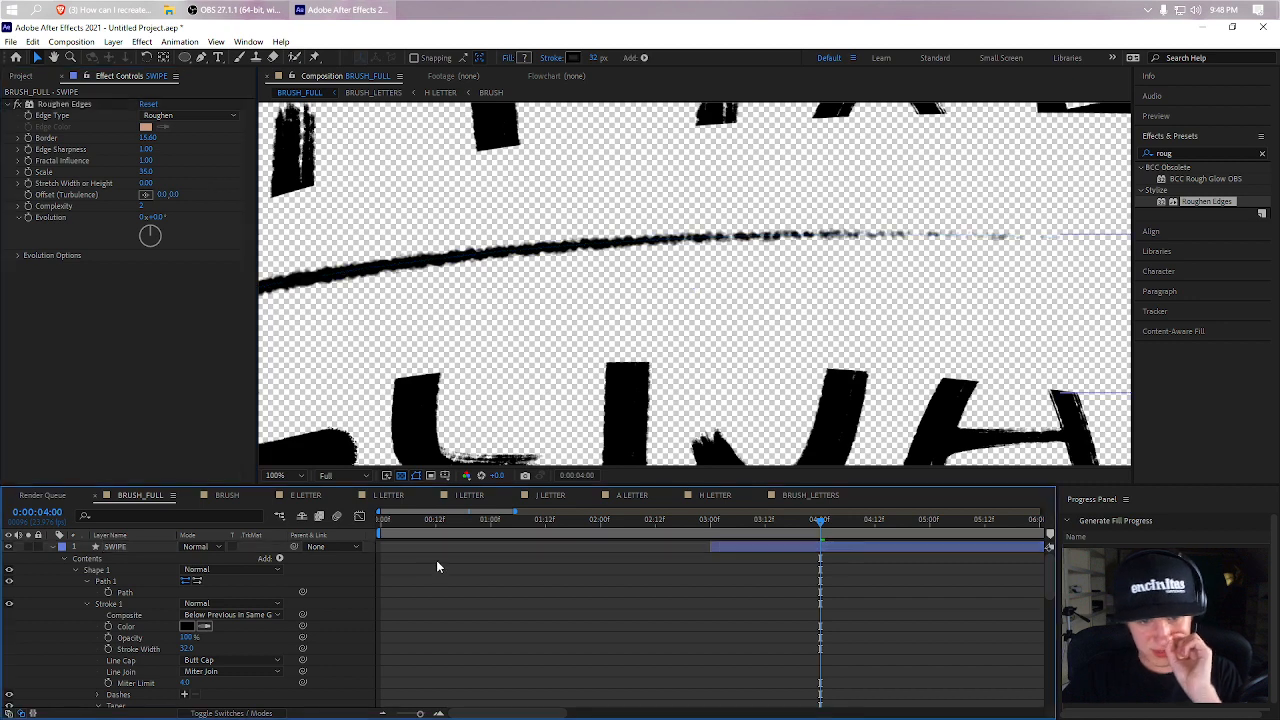
pyautogui.press(',')
pyautogui.moveTo(763, 515); pyautogui.dragTo(833, 535)
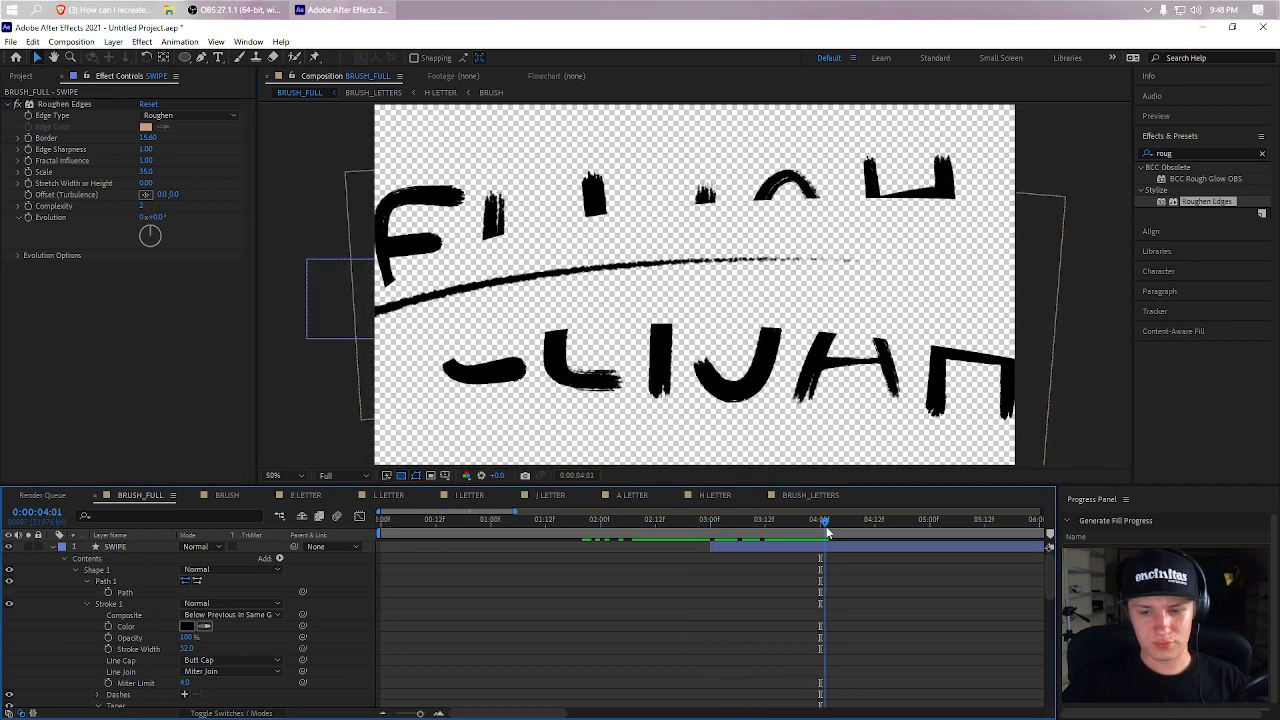
# - Animate the swipe's Trim Paths Start from 0% at 0:00:03:08 to 100% at 0:00:03:21 and play back the animation
pyautogui.scroll(-5, 794, 604)
pyautogui.scroll(3, 763, 550)
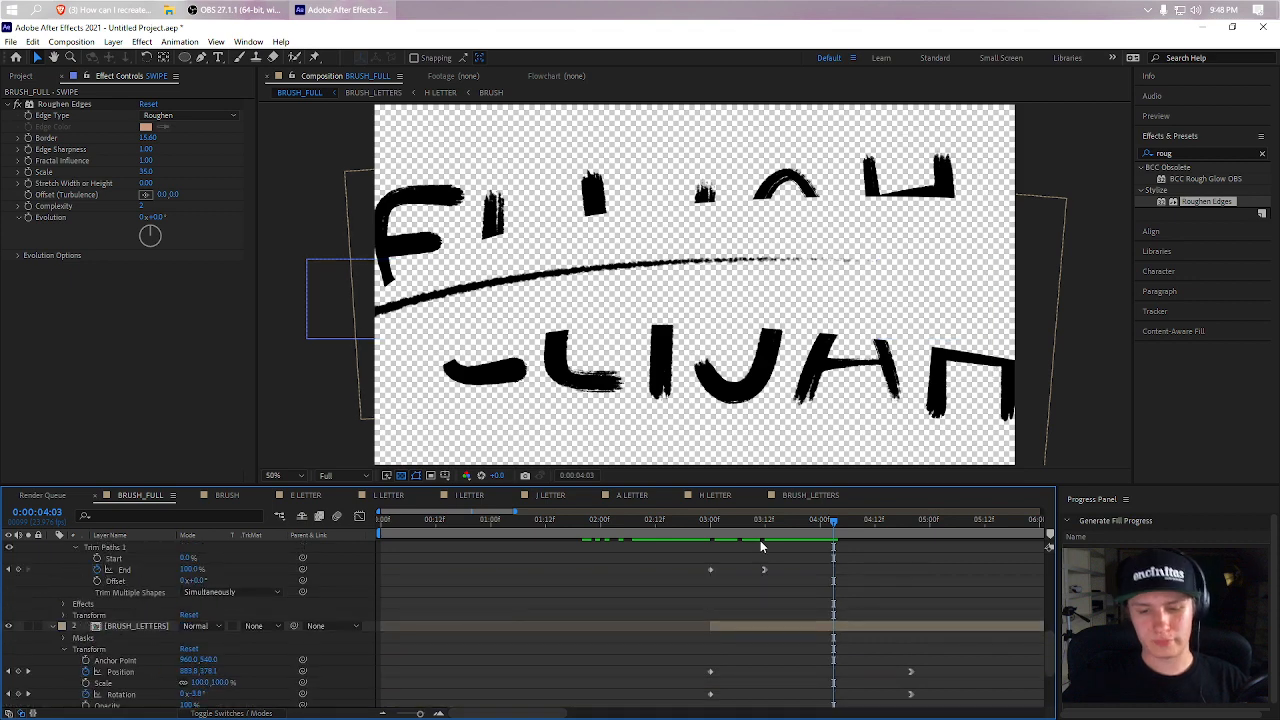
pyautogui.click(747, 524)
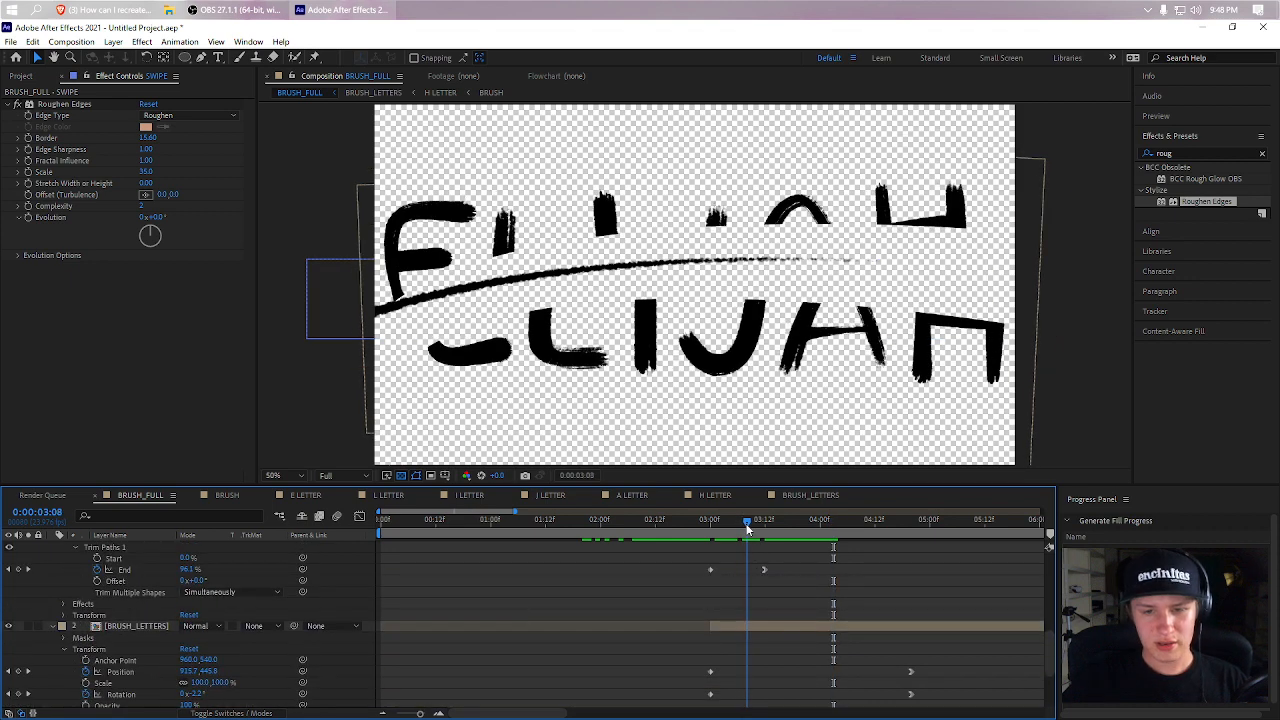
pyautogui.click(97, 558)
pyautogui.moveTo(749, 527); pyautogui.dragTo(806, 527)
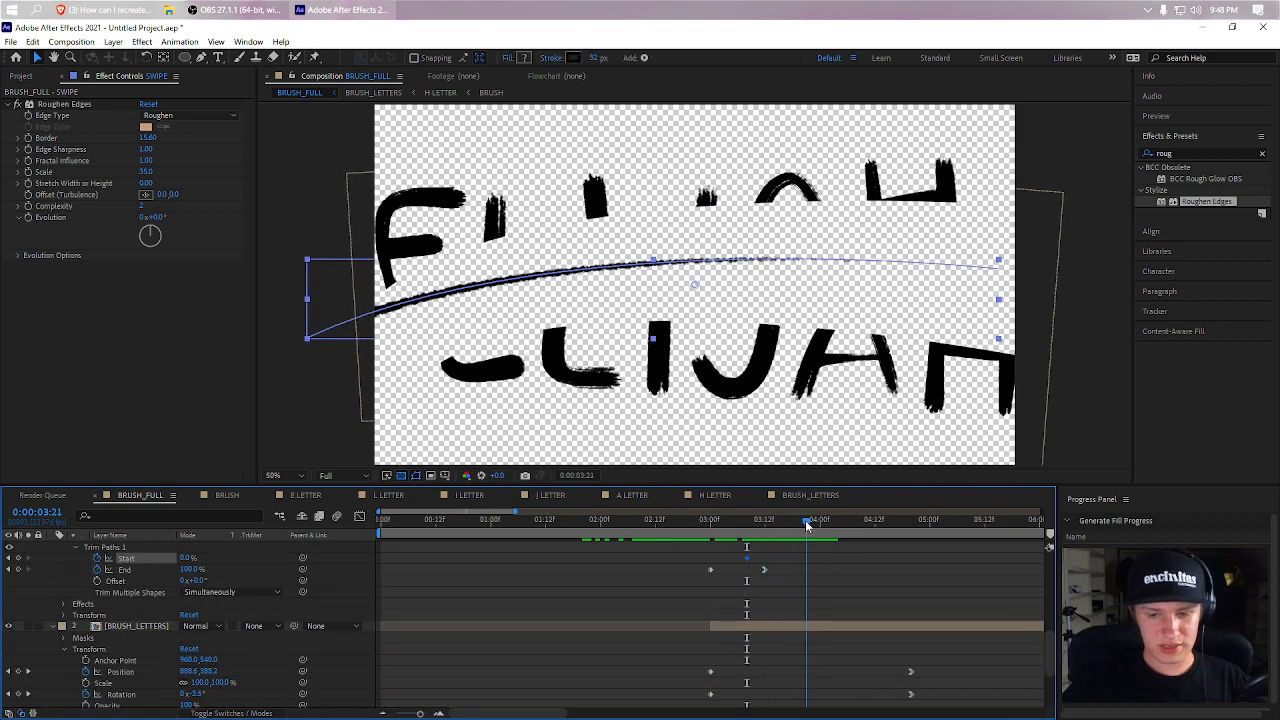
pyautogui.moveTo(197, 558); pyautogui.dragTo(254, 548)
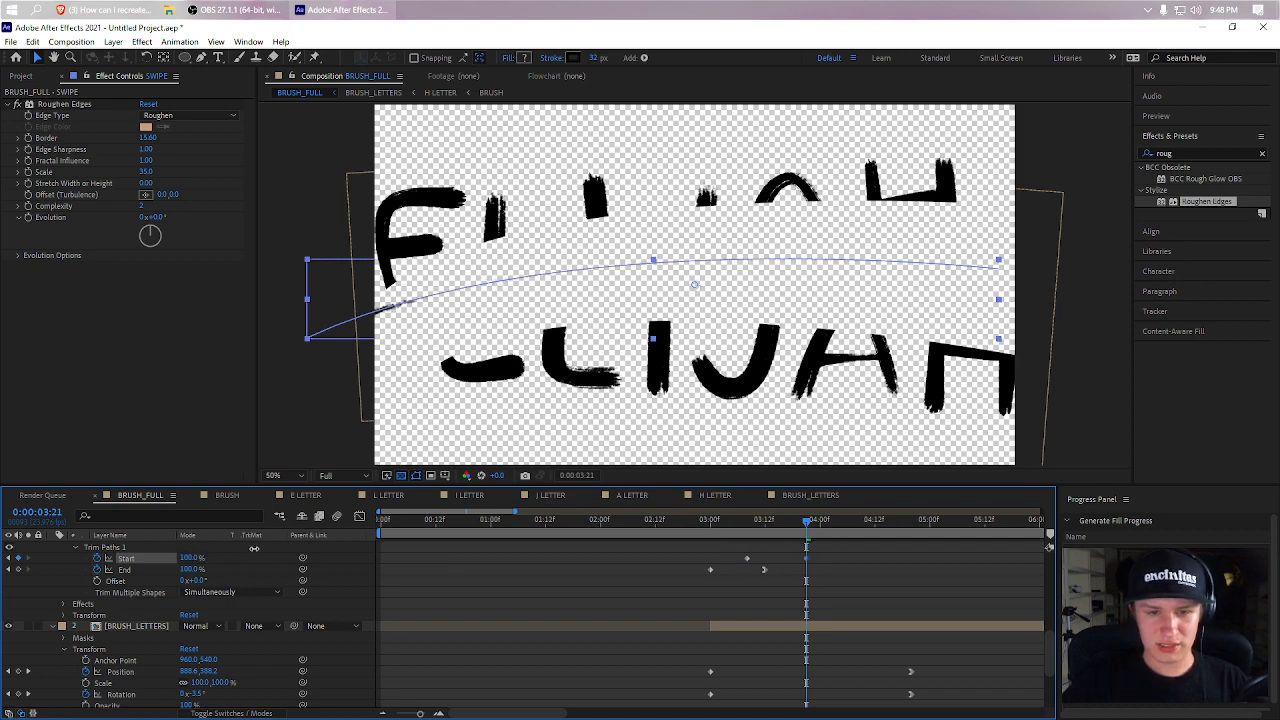
pyautogui.press('space')
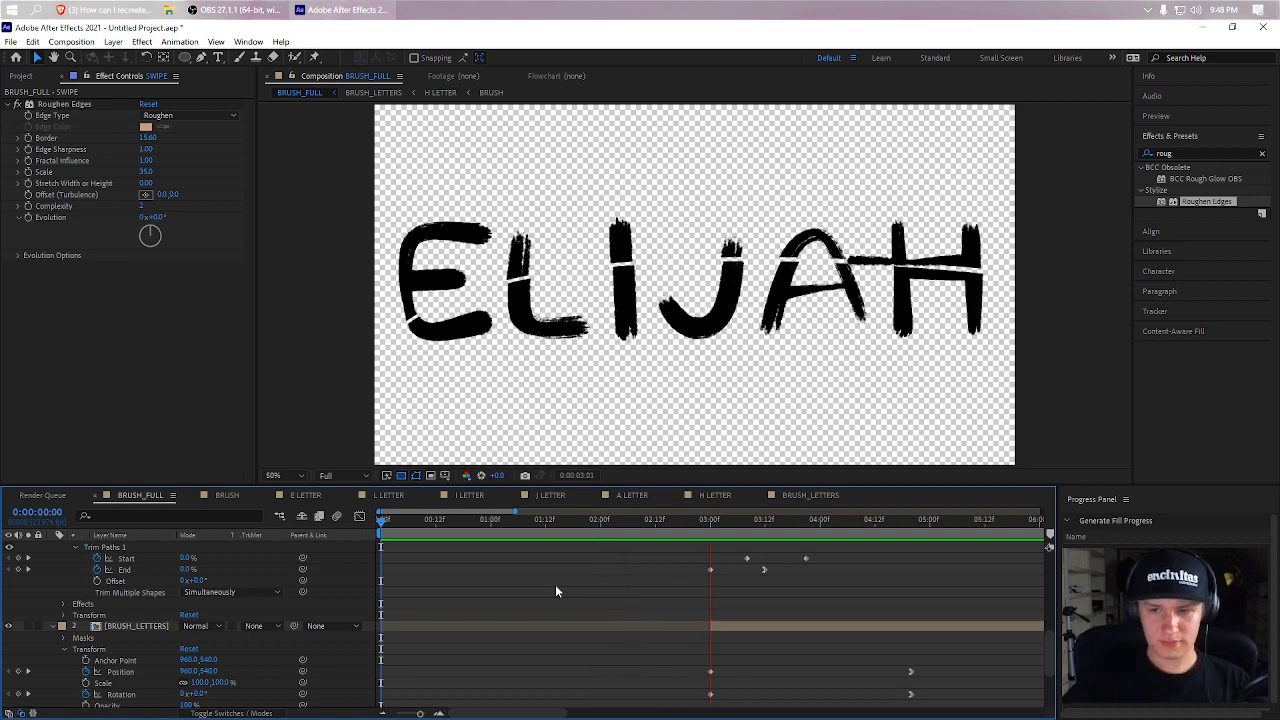
pyautogui.press('space')
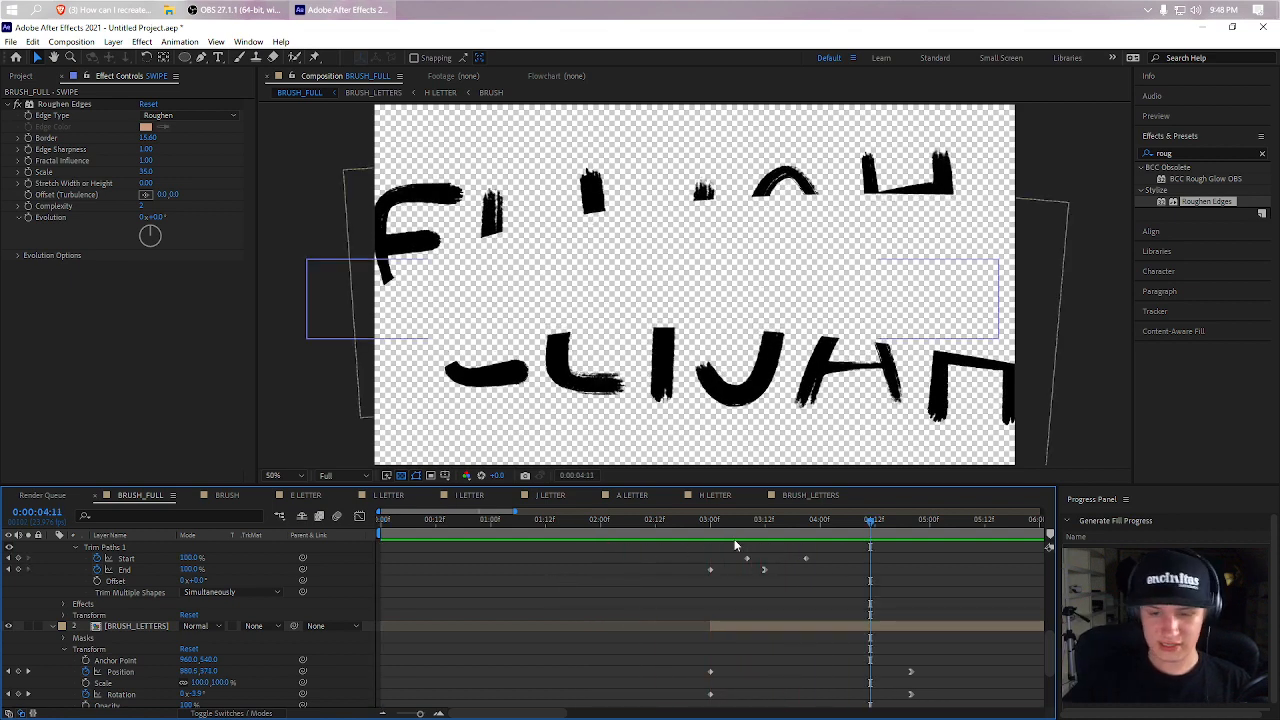
# - Pre-compose all layers of BRUSH_FULL into a composition named LETTER_ANIMATED
pyautogui.scroll(10, 608, 600)
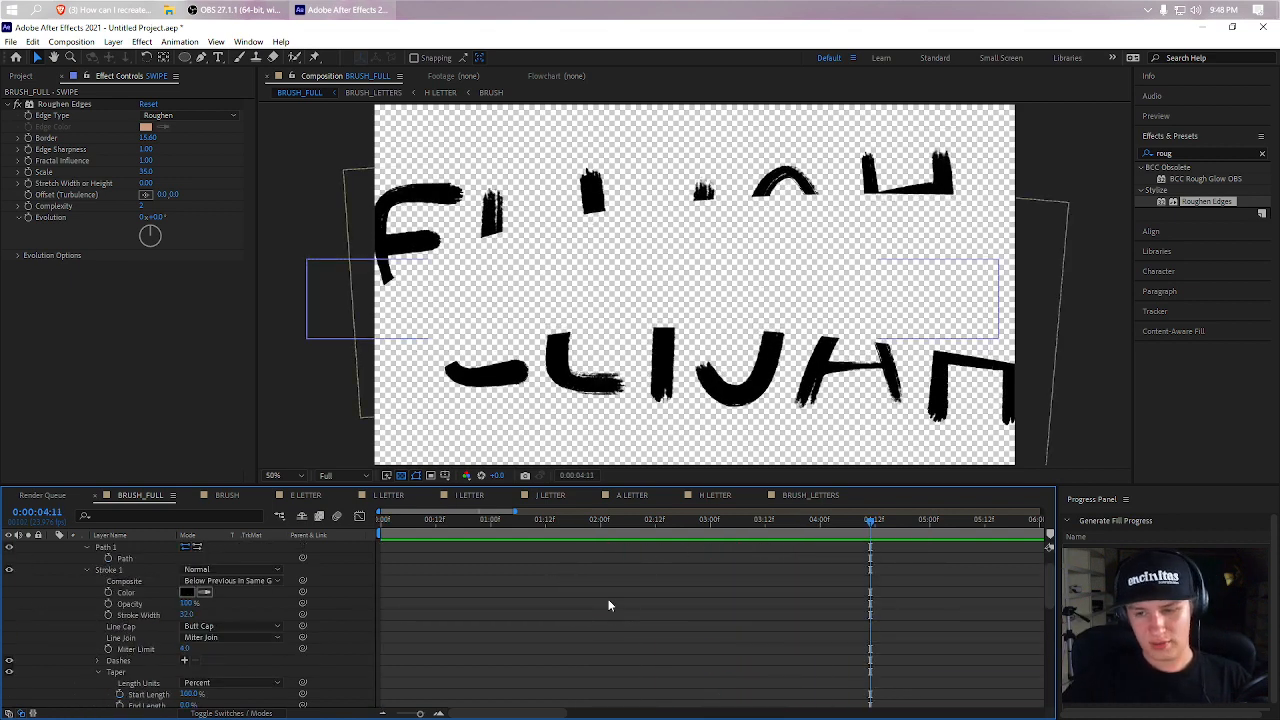
pyautogui.scroll(-8, 612, 608)
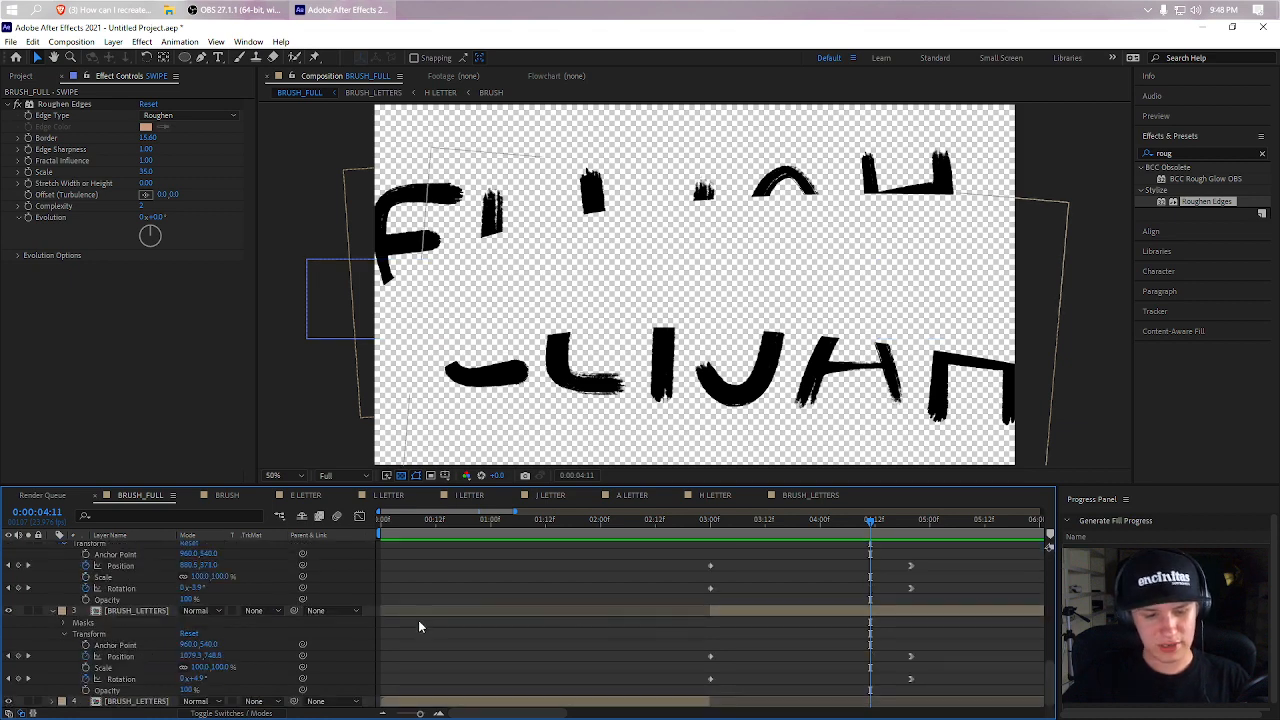
pyautogui.click(160, 612)
pyautogui.rightClick(160, 612)
pyautogui.click(205, 534)
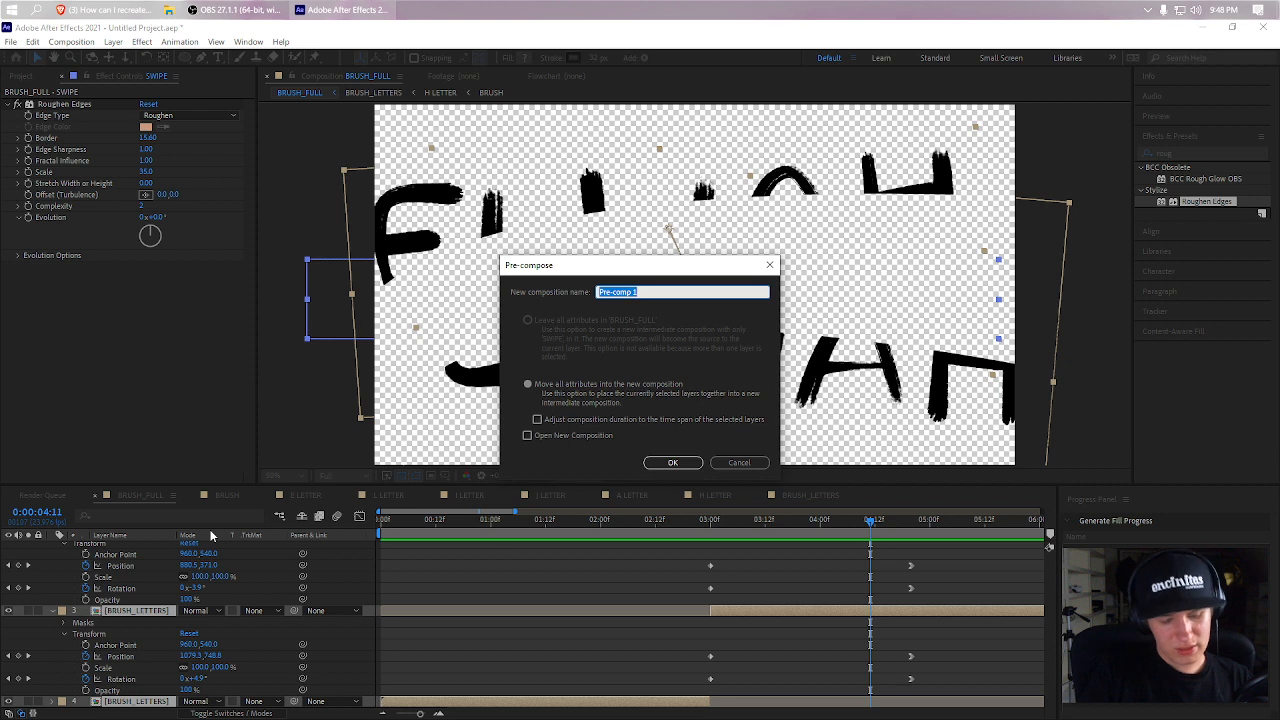
pyautogui.write('F')
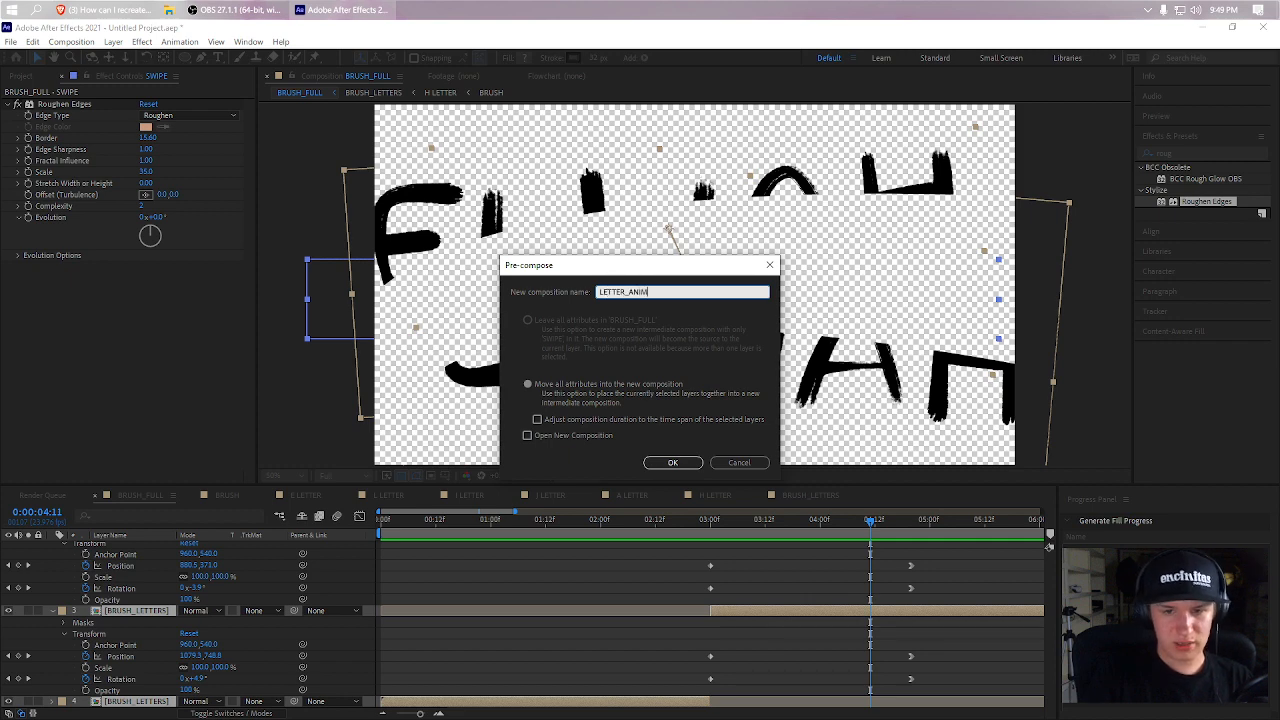
pyautogui.write('ETTER_ANIMATED')
pyautogui.press('Return')
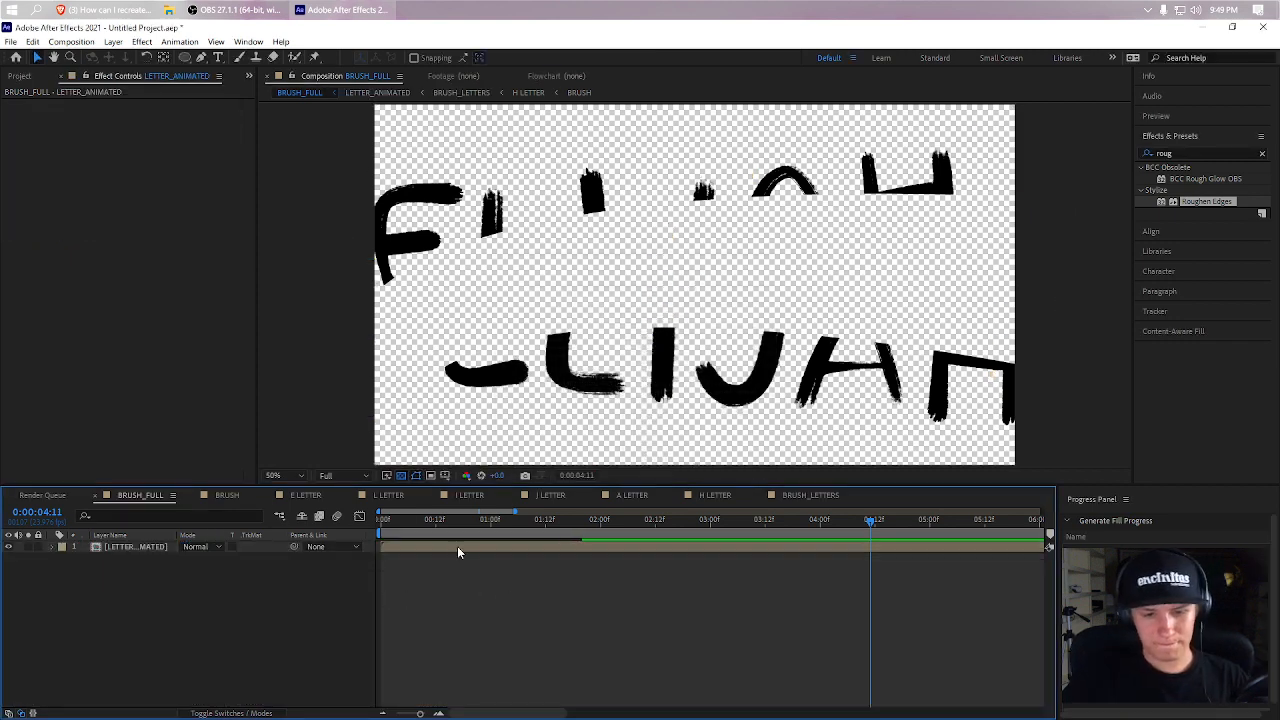
# - Create a black solid named PAPER_BACKGORUND at composition size and place it beneath the LETTER_ANIMATED layer
pyautogui.hotkey('ctrl', 'y')
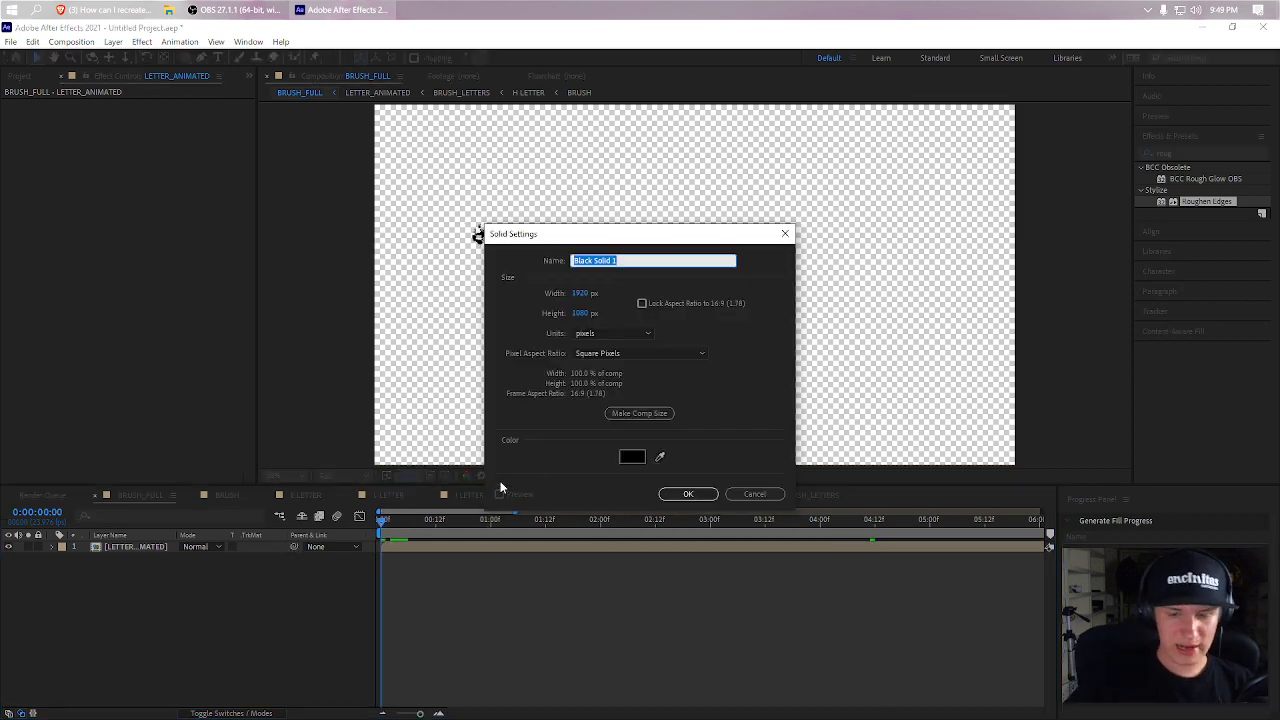
pyautogui.write('PAPER_BACKGORUND')
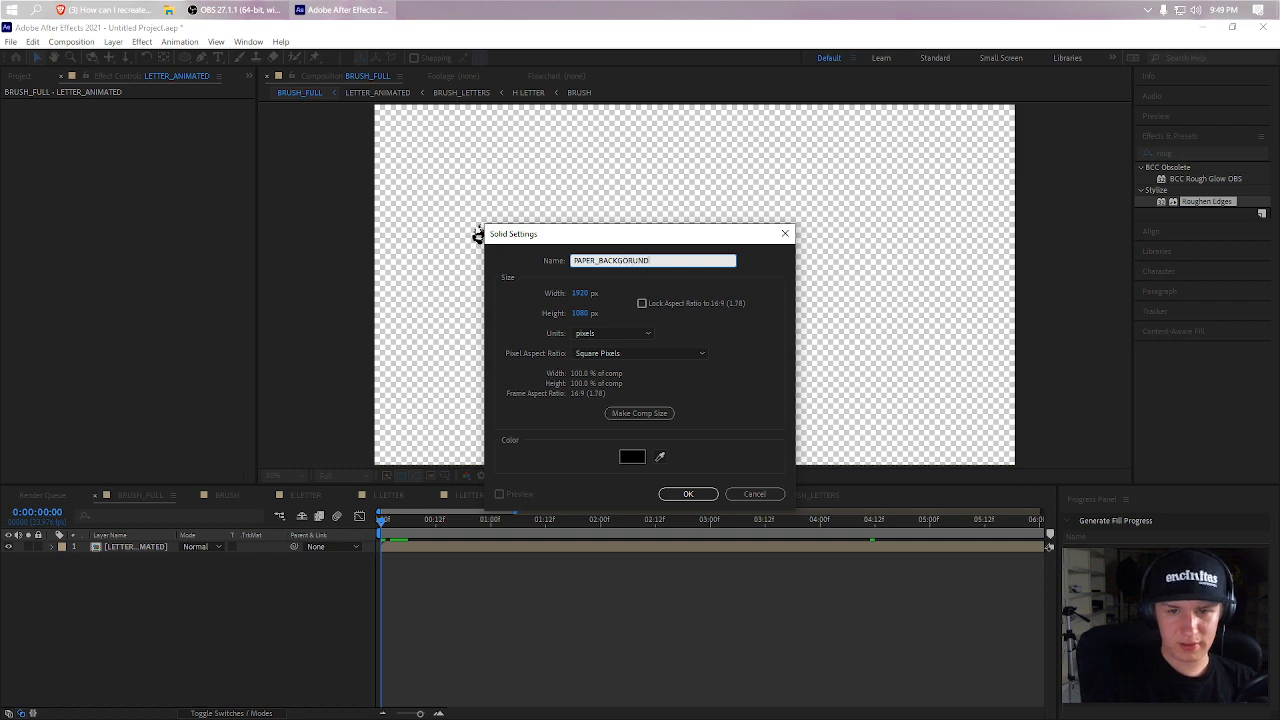
pyautogui.press('Return')
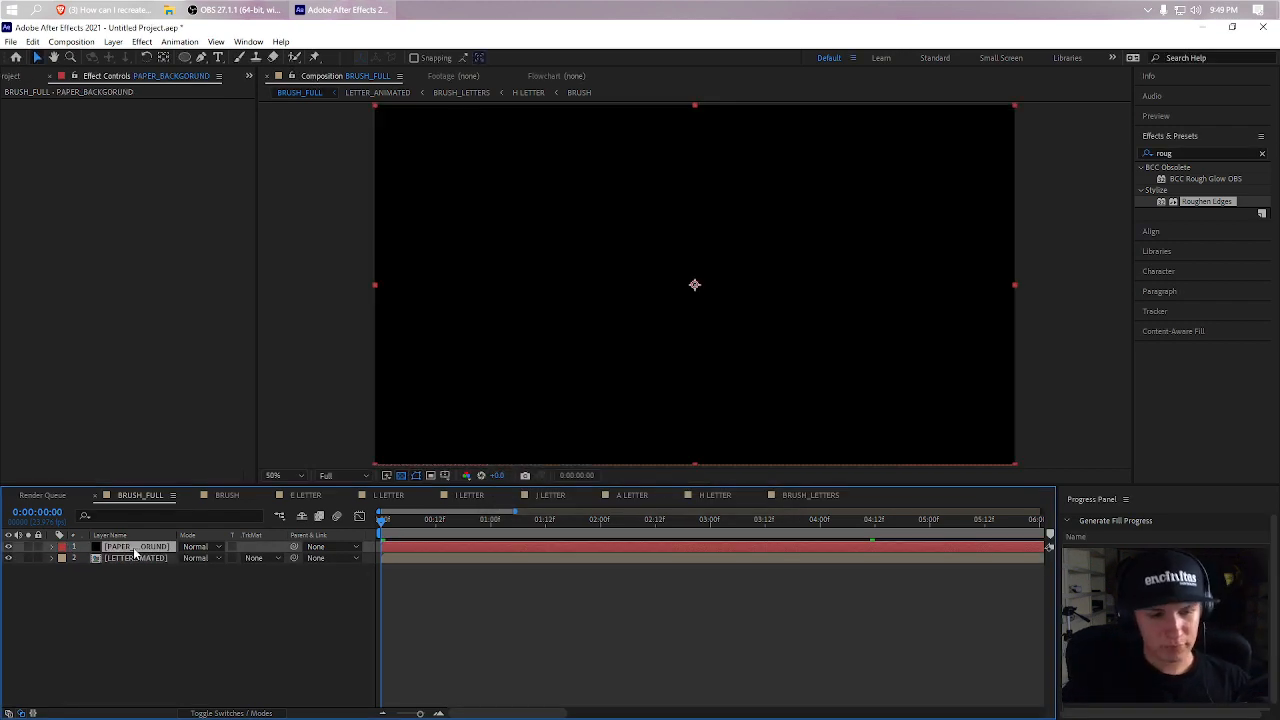
pyautogui.moveTo(135, 552); pyautogui.dragTo(138, 564)
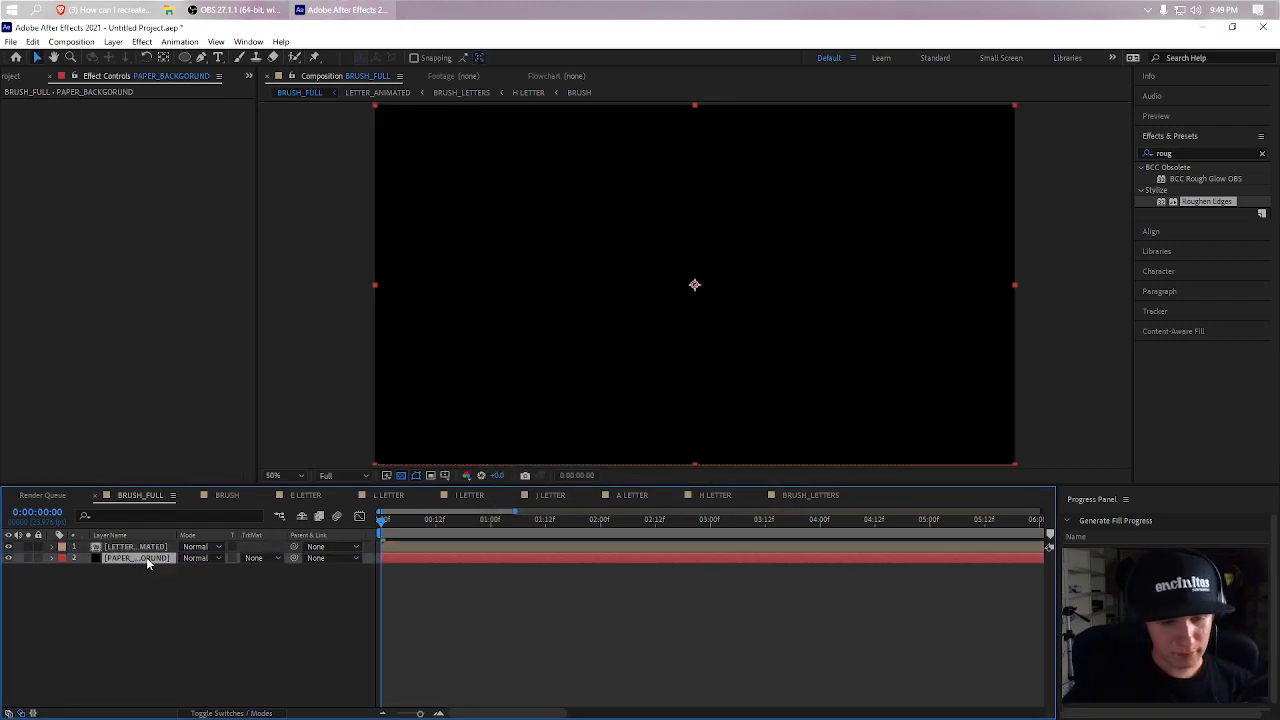
pyautogui.hotkey('ctrl', 'y')
pyautogui.click(756, 493)
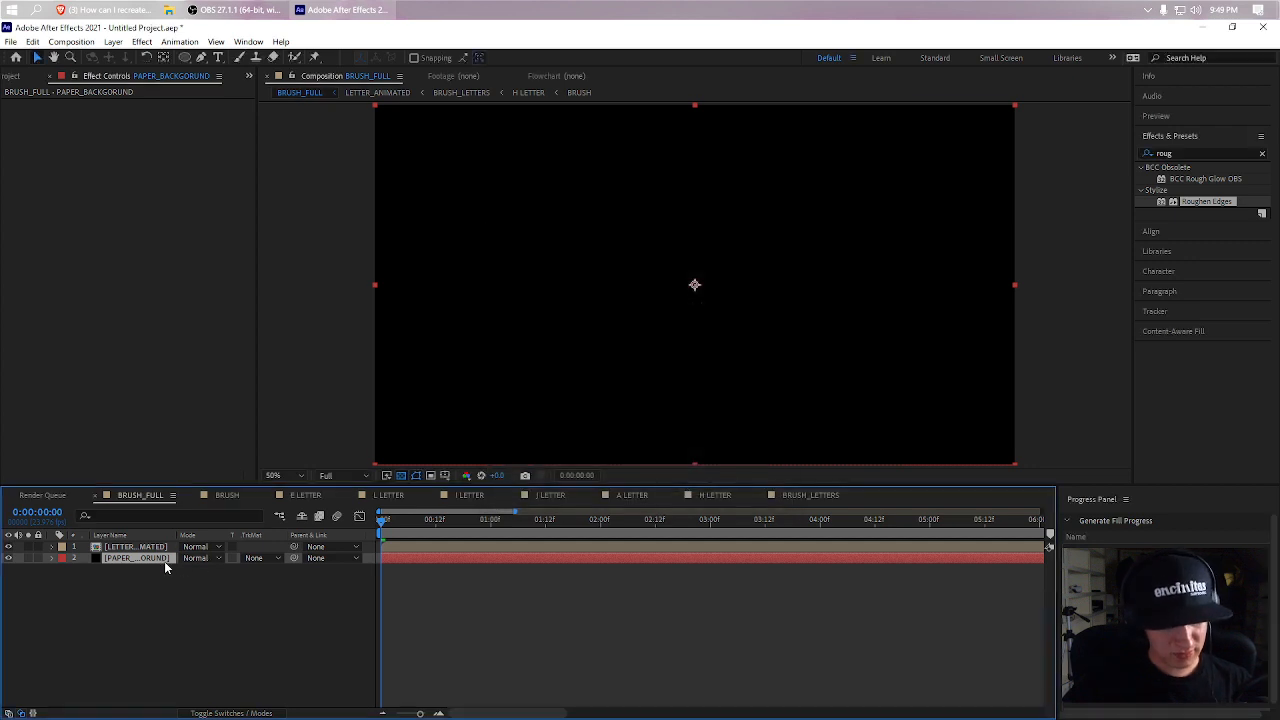
pyautogui.rightClick(164, 561)
pyautogui.click(113, 554)
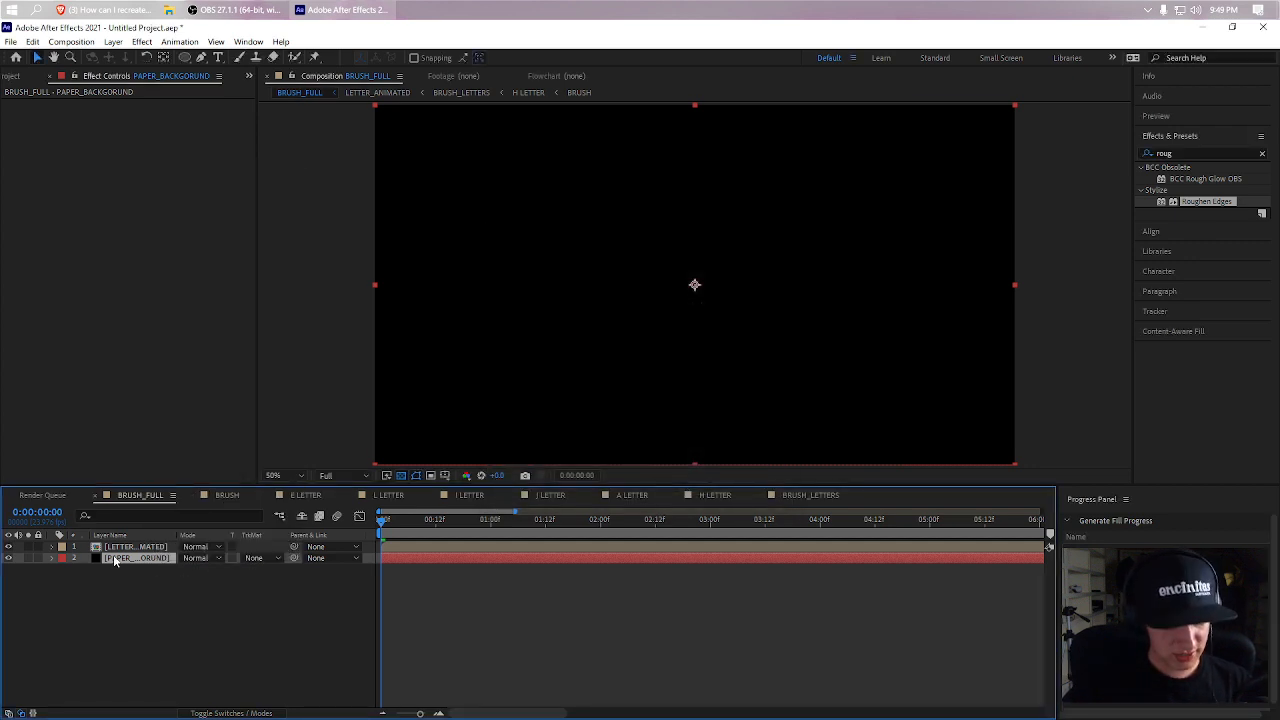
# - Create a cream solid (FDF1BB) named PAPER_BACKGROUND beneath LETTER_ANIMATED and remove the black solid
pyautogui.hotkey('ctrl', 'y')
pyautogui.click(635, 458)
pyautogui.moveTo(631, 443)
pyautogui.mouseDown()
pyautogui.moveTo(591, 337)
pyautogui.moveTo(212, 193)
pyautogui.mouseUp()
pyautogui.moveTo(673, 452); pyautogui.dragTo(673, 437)
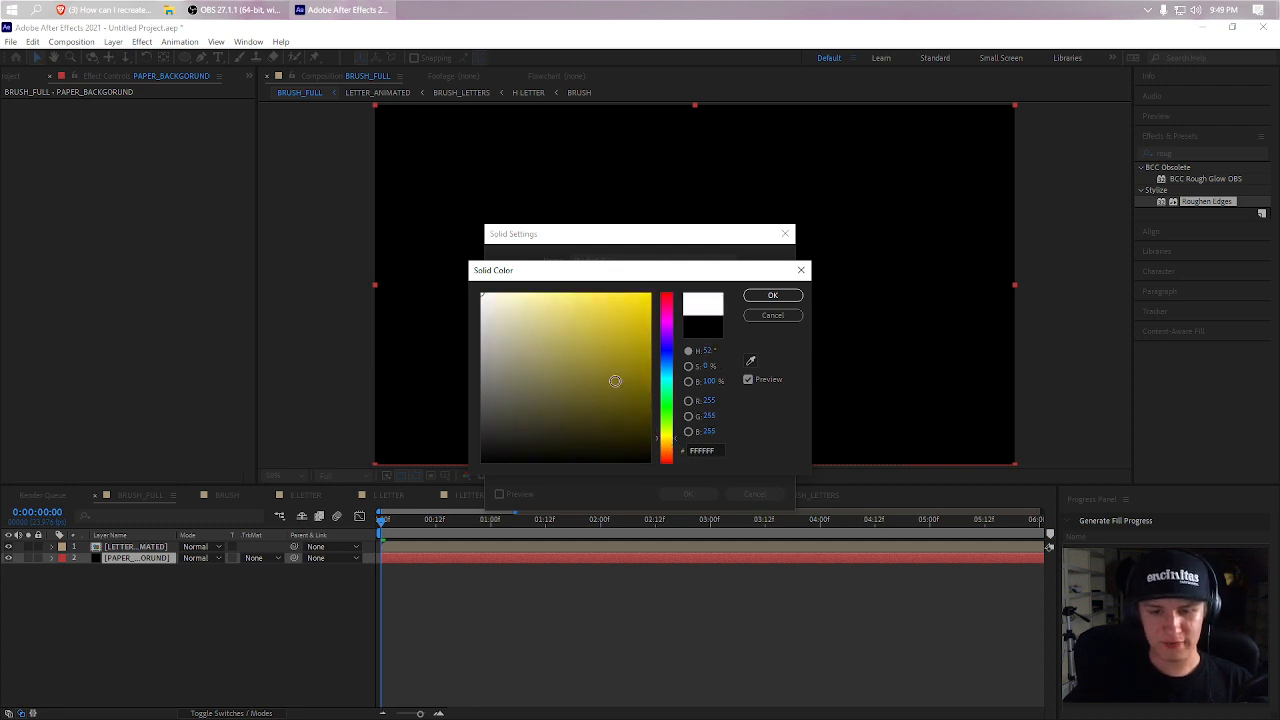
pyautogui.moveTo(614, 374)
pyautogui.mouseDown()
pyautogui.moveTo(608, 277)
pyautogui.moveTo(551, 305)
pyautogui.moveTo(520, 302)
pyautogui.mouseUp()
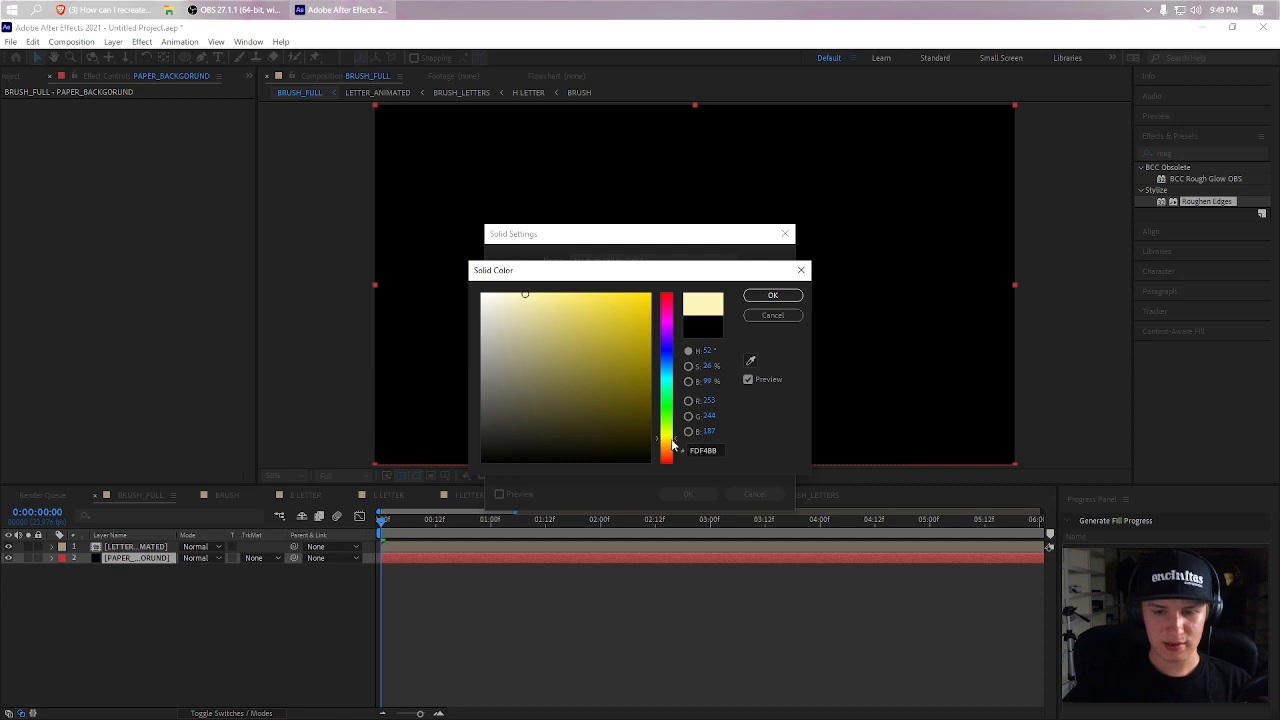
pyautogui.moveTo(676, 444); pyautogui.dragTo(671, 446)
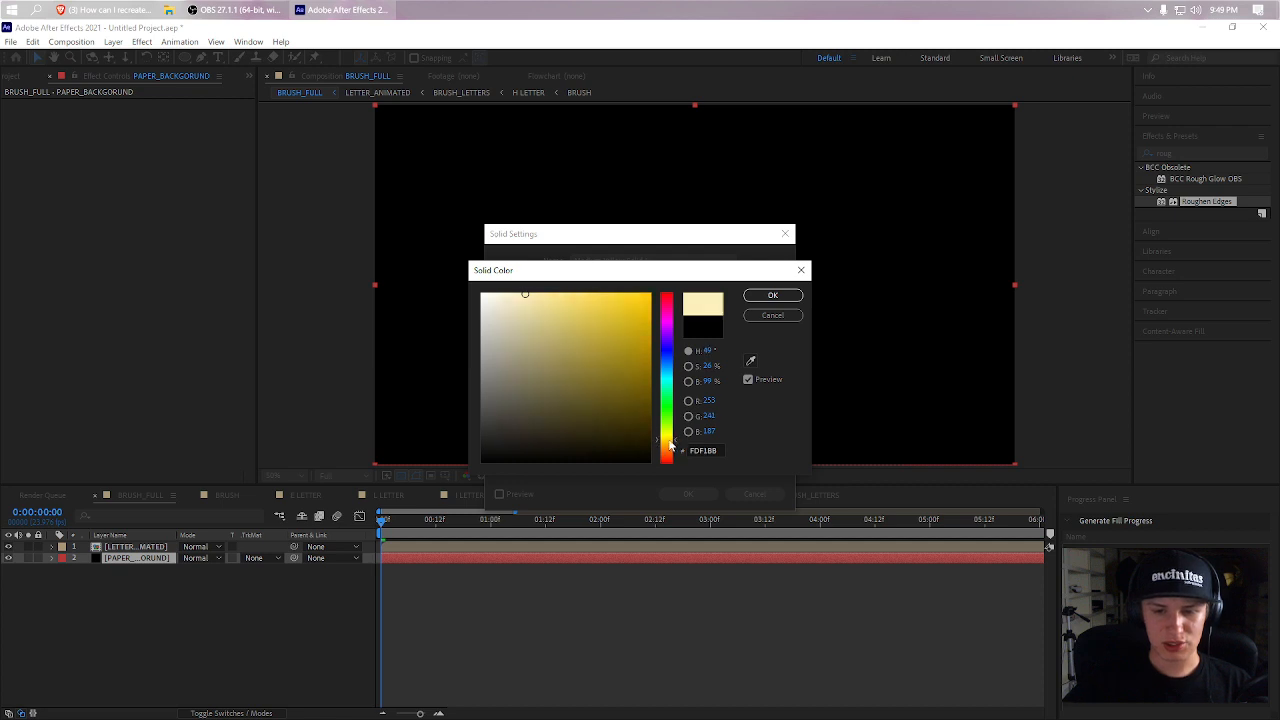
pyautogui.click(772, 295)
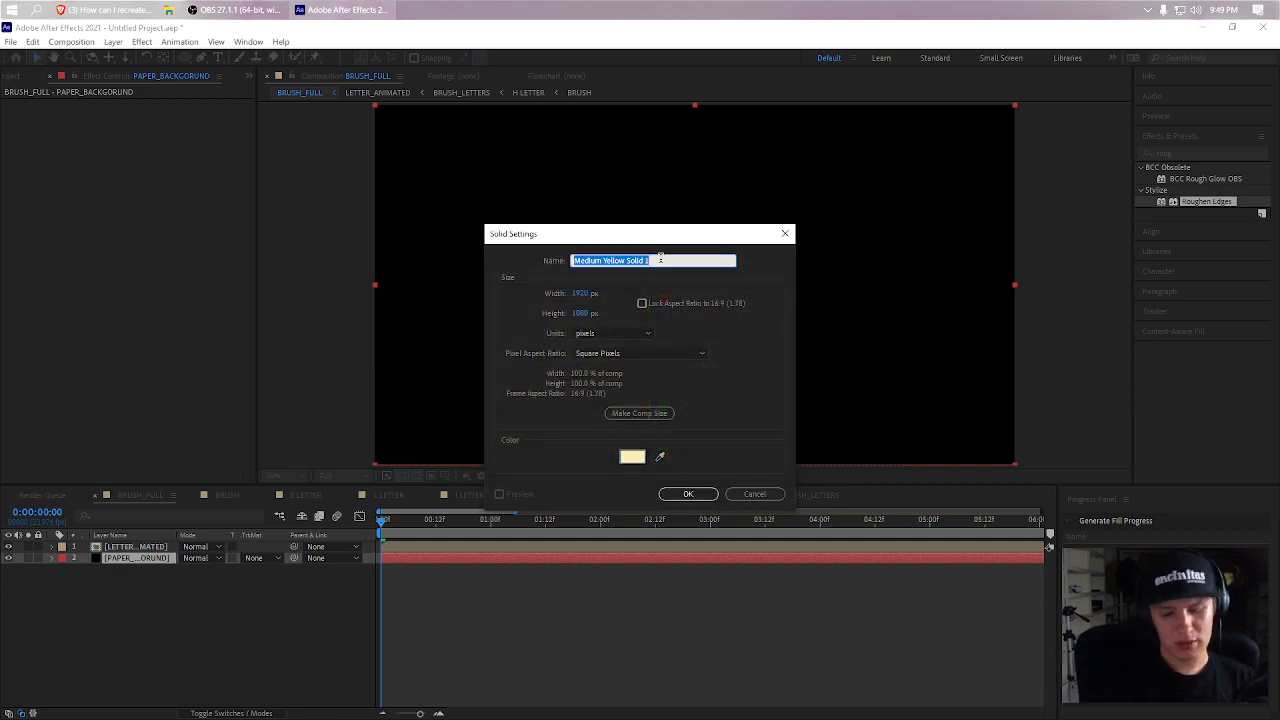
pyautogui.write('PAPER_BACKGROUND')
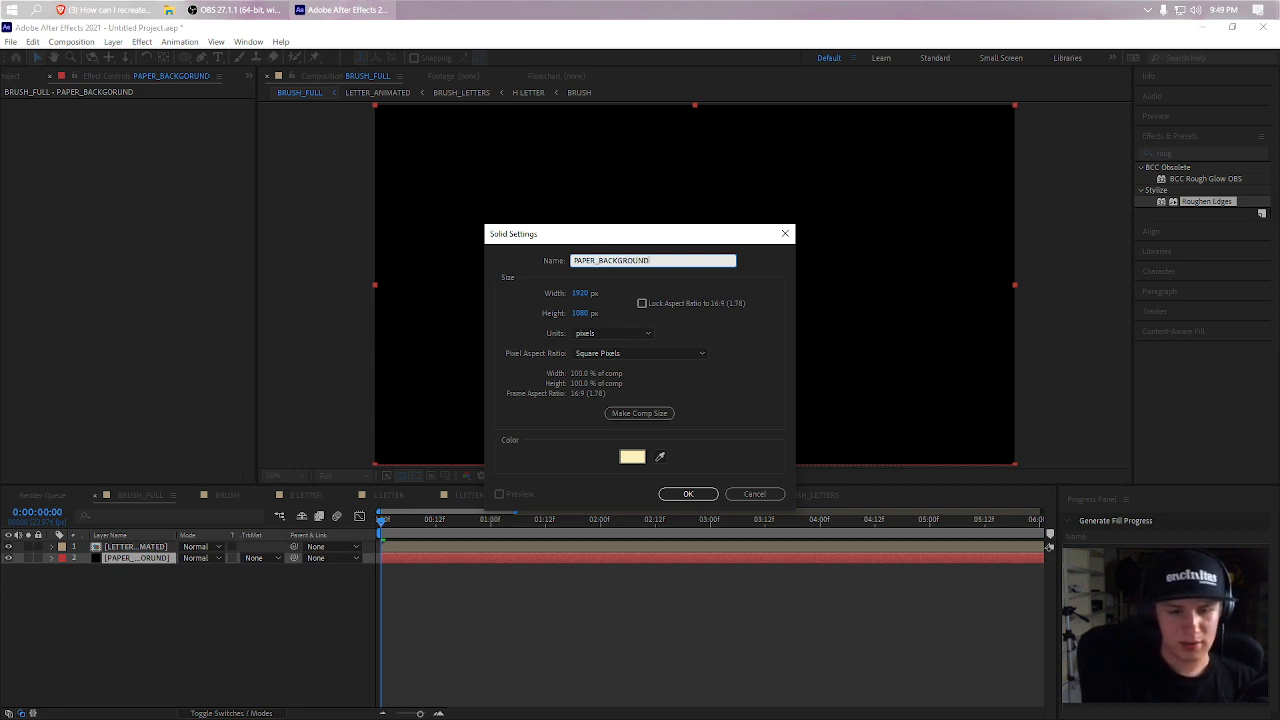
pyautogui.press('Return')
pyautogui.click(135, 566)
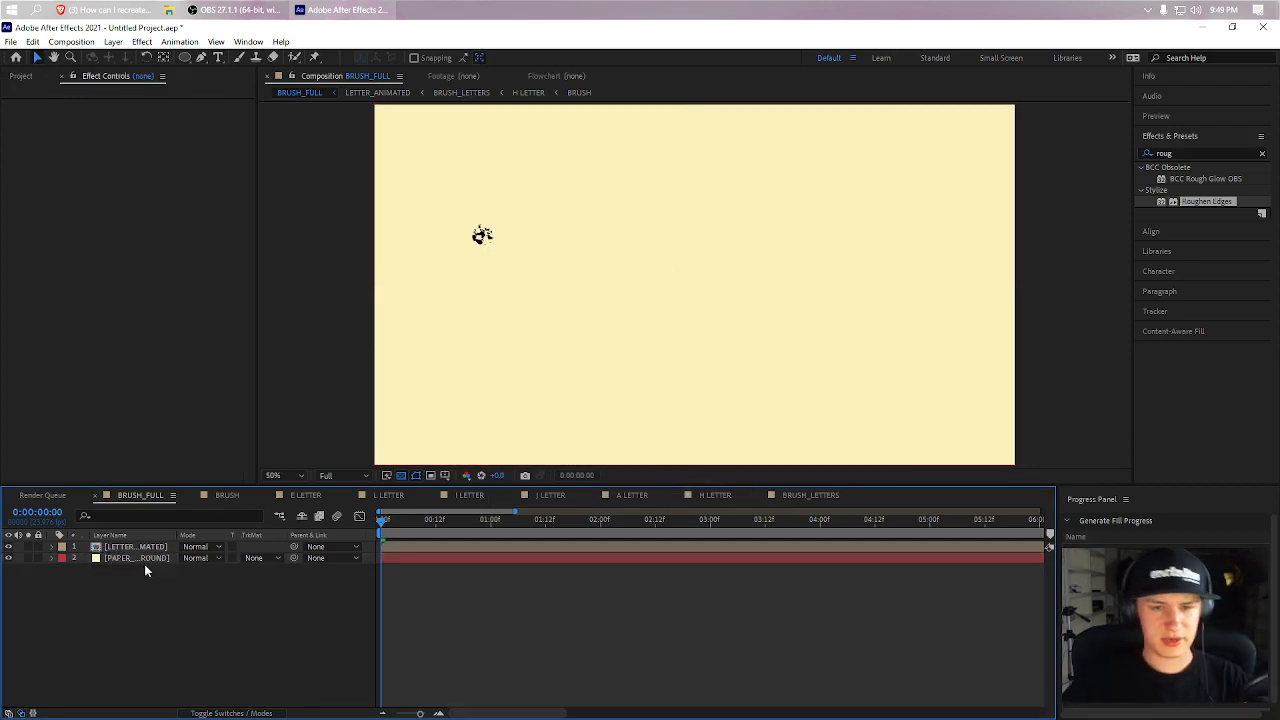
# - Try the Texturize effect on the PAPER_BACKGROUND layer and remove it
pyautogui.click(131, 557)
pyautogui.hotkey('ctrl', 'space')
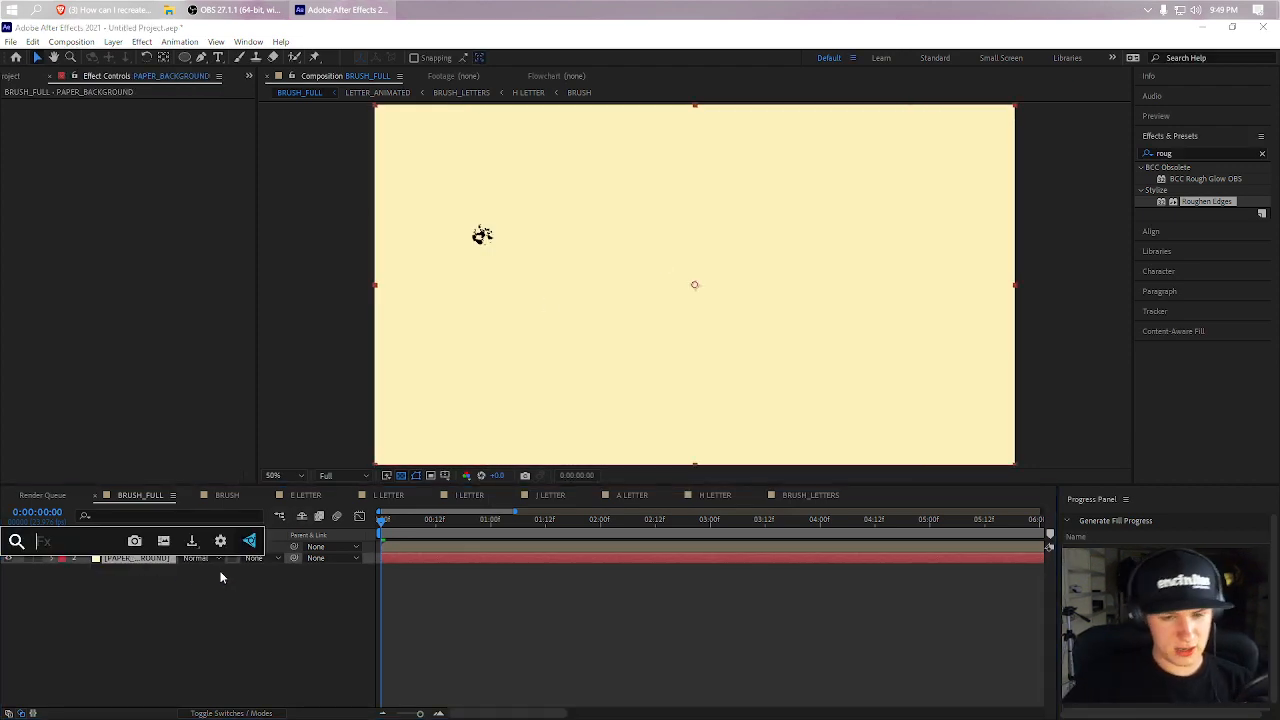
pyautogui.write('uni.te')
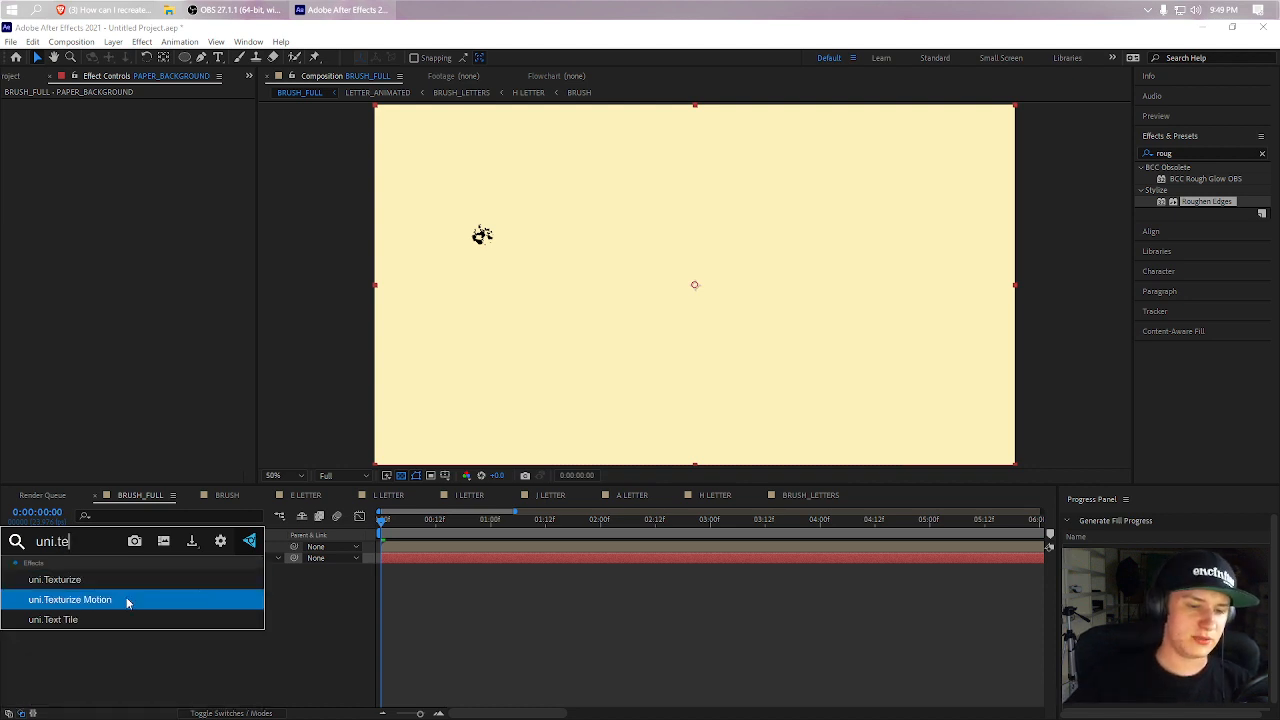
pyautogui.click(72, 620)
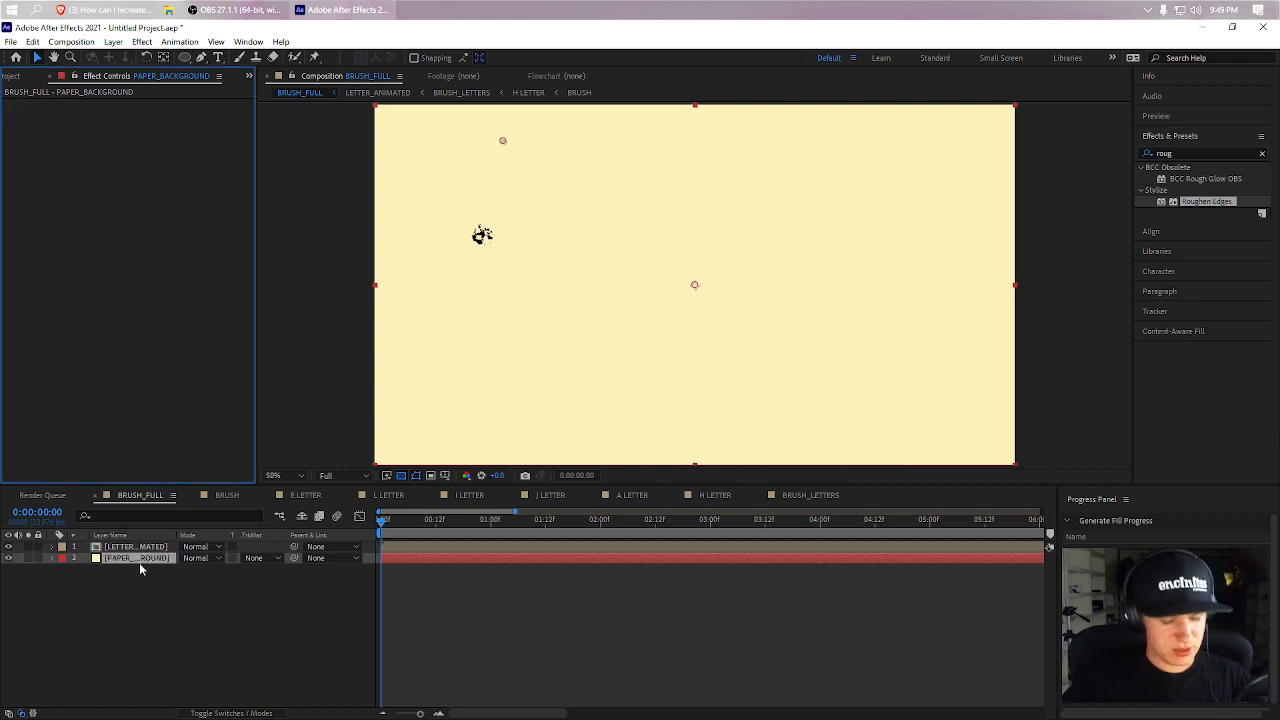
pyautogui.hotkey('ctrl', 'space')
pyautogui.write('text')
pyautogui.click(78, 606)
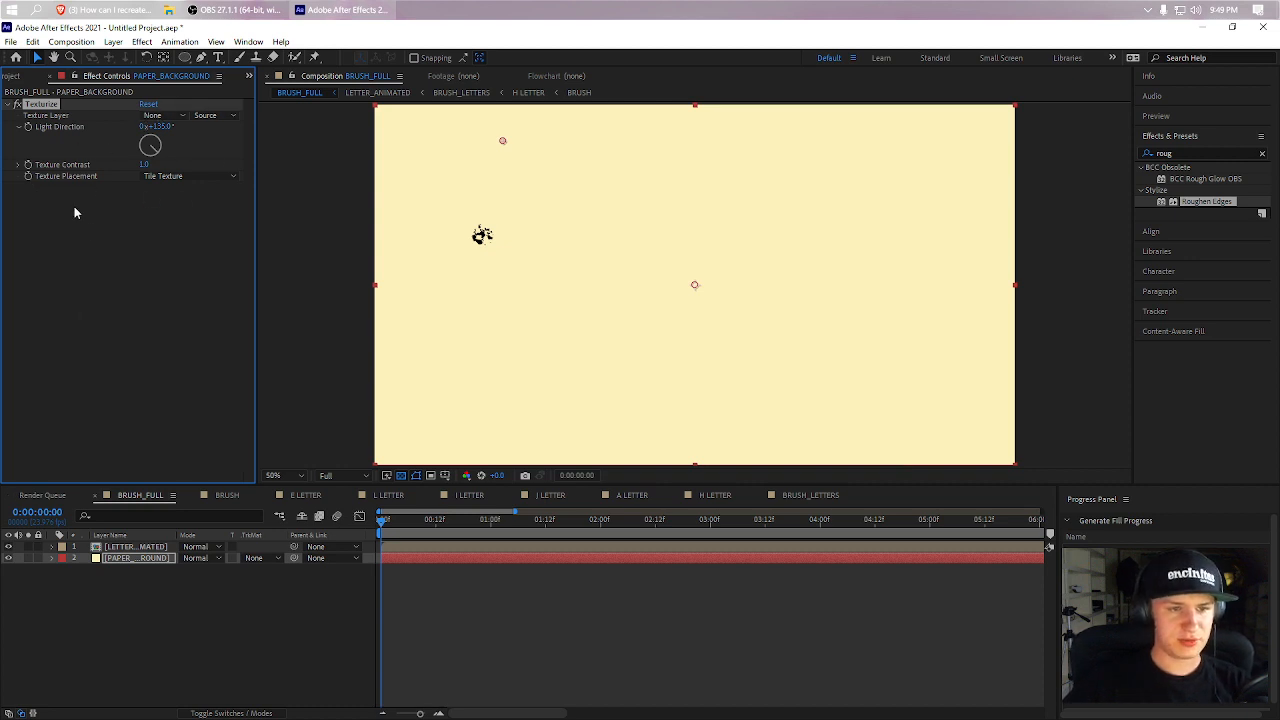
pyautogui.press('Delete')
# - Apply uni.Texturize to PAPER_BACKGROUND with its mask disabled, Texture Opacity 37 and Tint Strength 62, and play back the result
pyautogui.hotkey('ctrl', 'space')
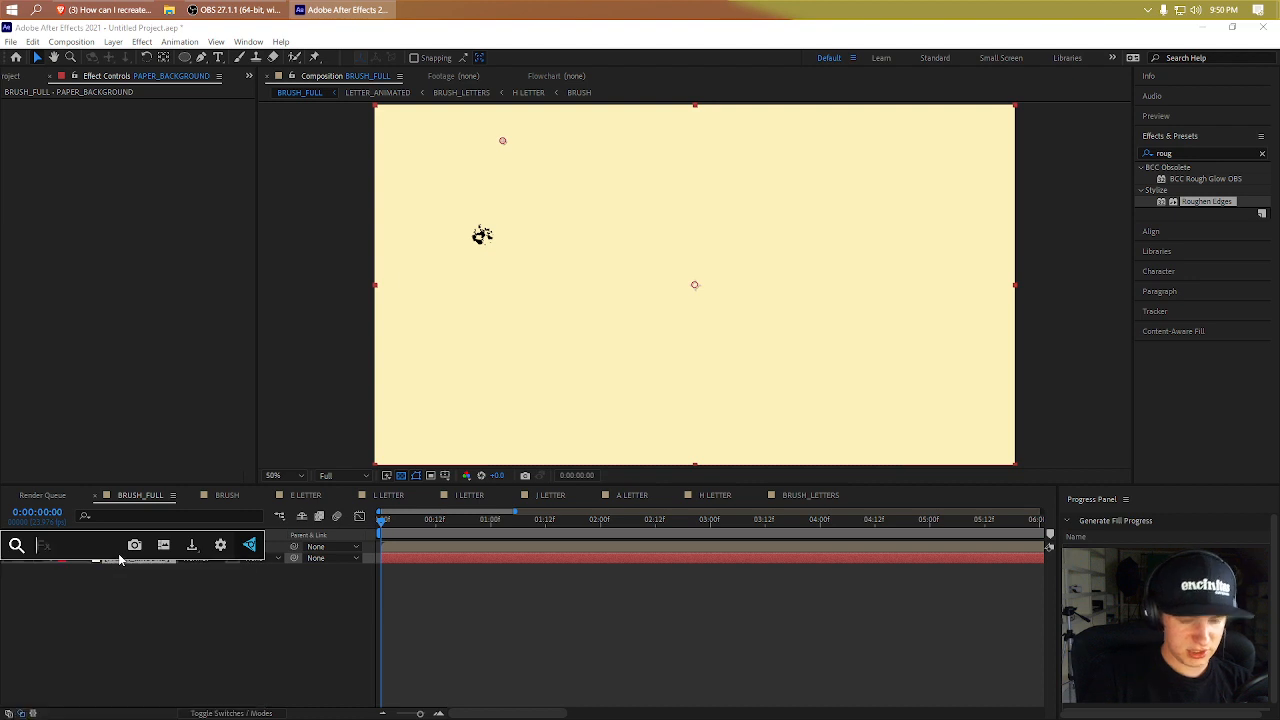
pyautogui.write('uni.te')
pyautogui.press('Return')
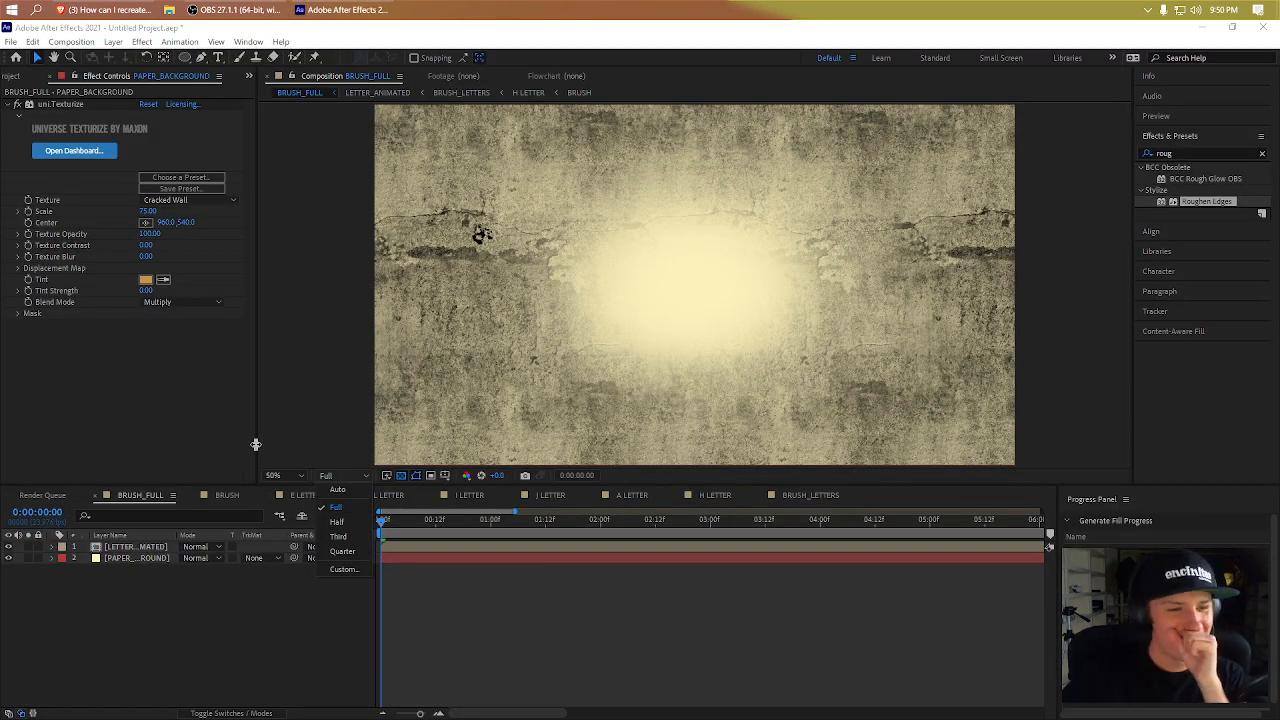
pyautogui.click(19, 313)
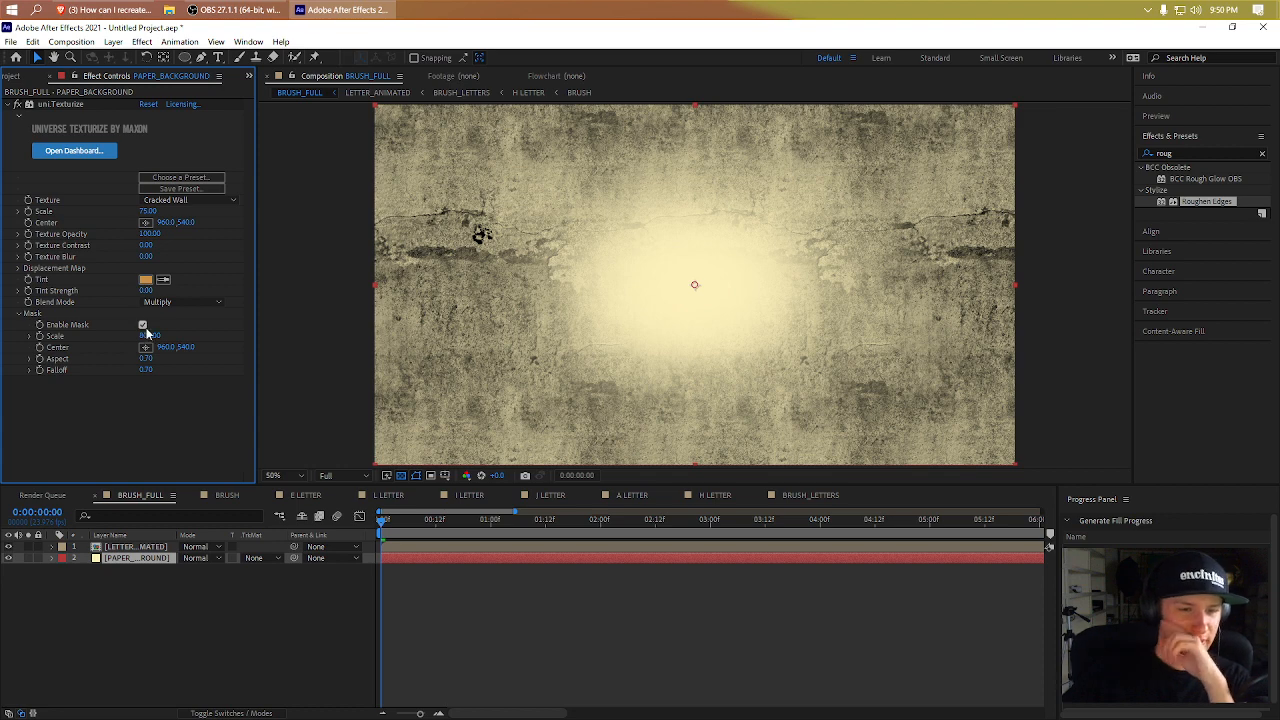
pyautogui.click(143, 326)
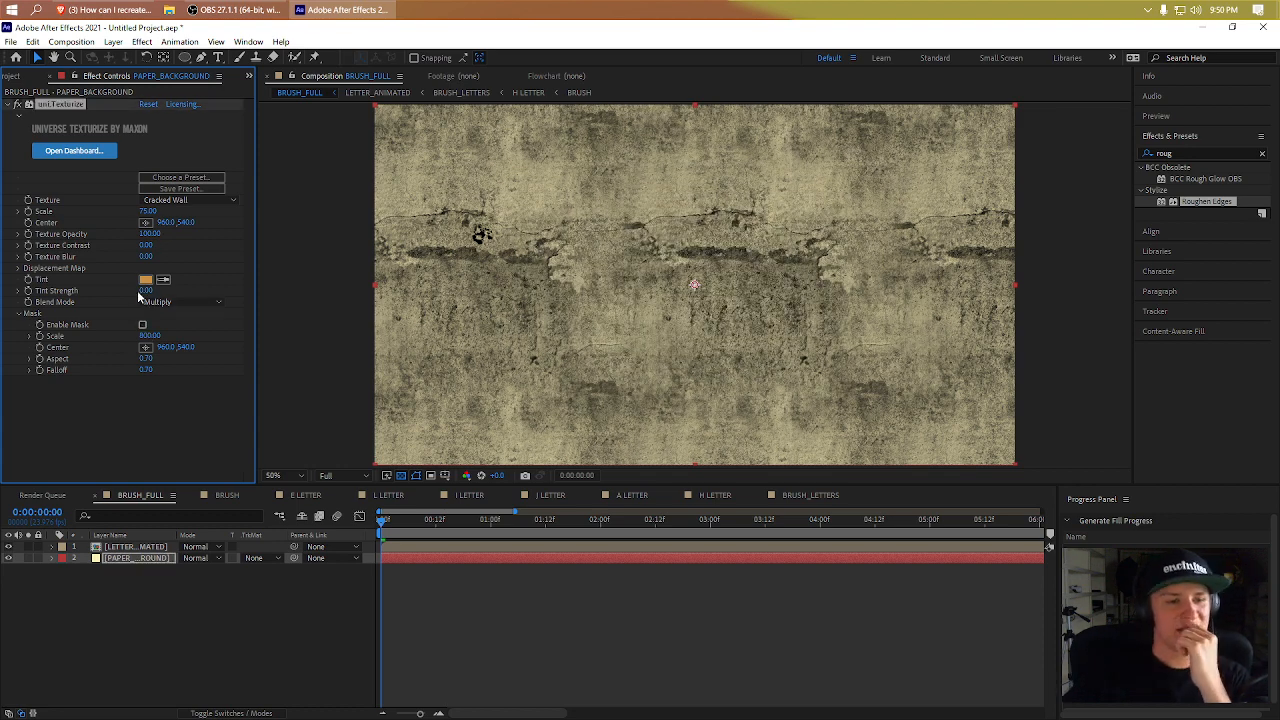
pyautogui.moveTo(148, 233); pyautogui.dragTo(112, 234)
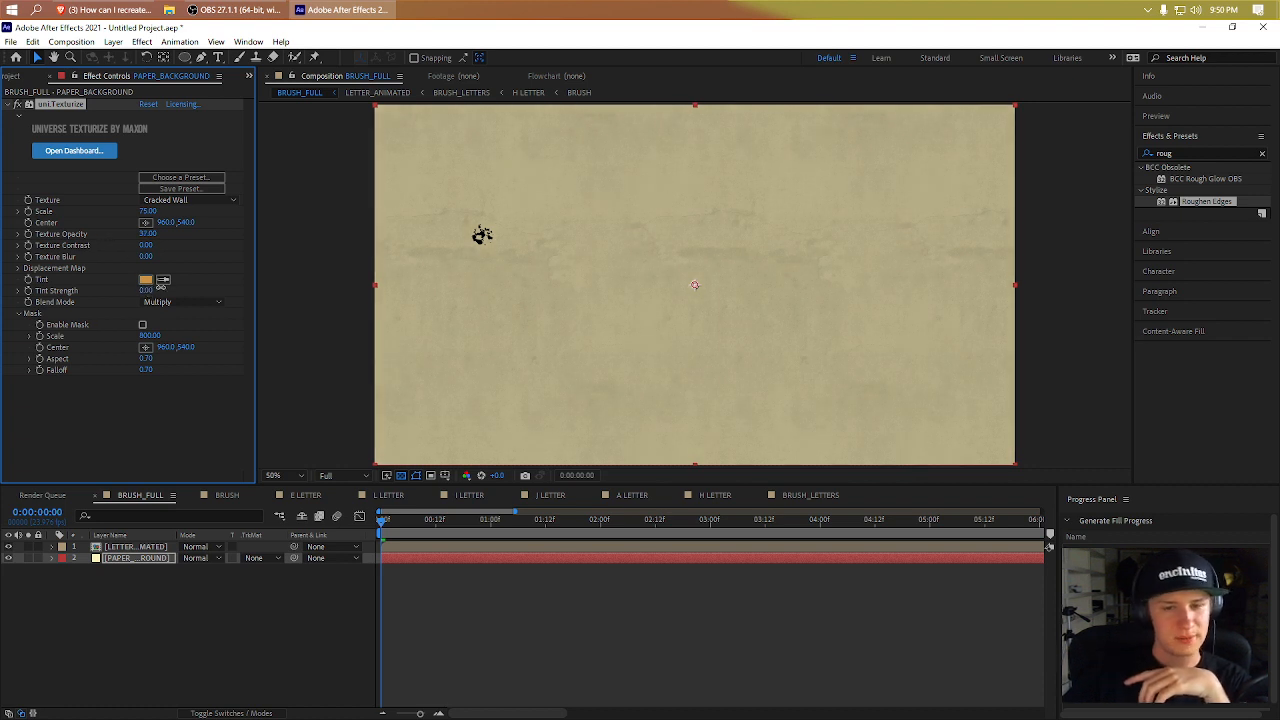
pyautogui.press('space')
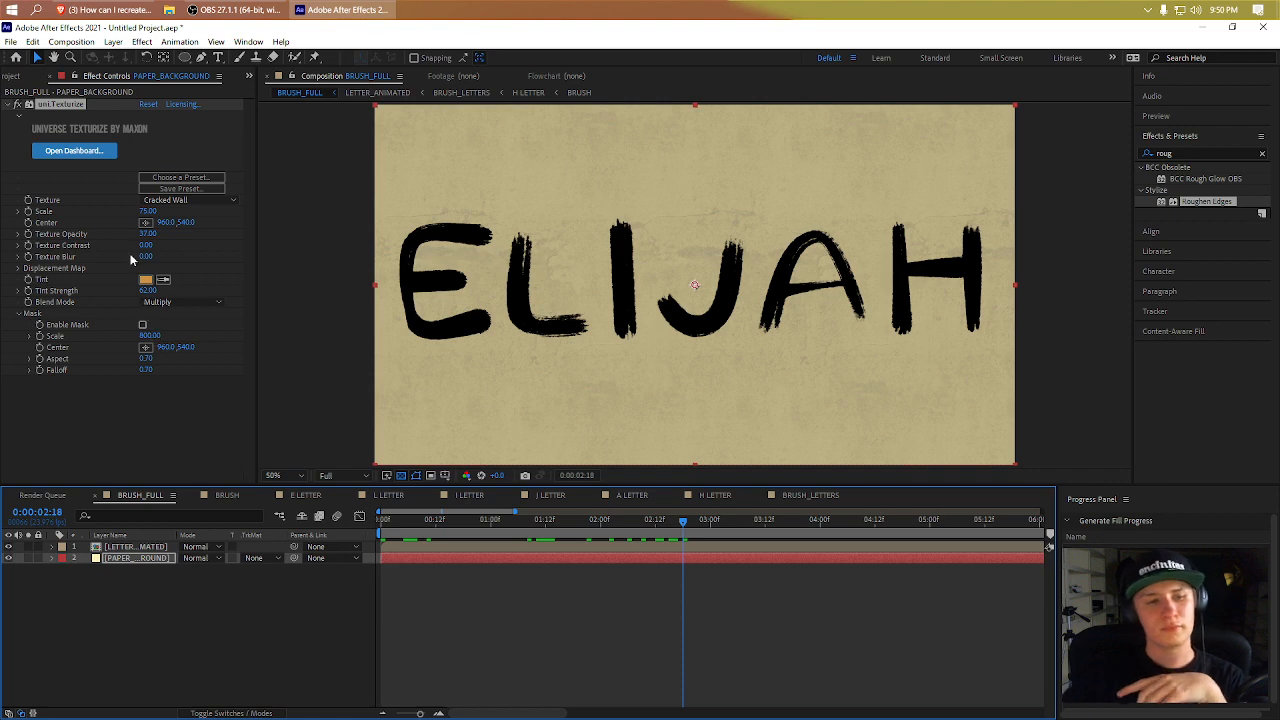
# - Pre-compose LETTER_ANIMATED and PAPER_BACKGROUND into a composition named LETTER_PRECAM
pyautogui.hotkey('ctrl', 'a')
pyautogui.rightClick(141, 558)
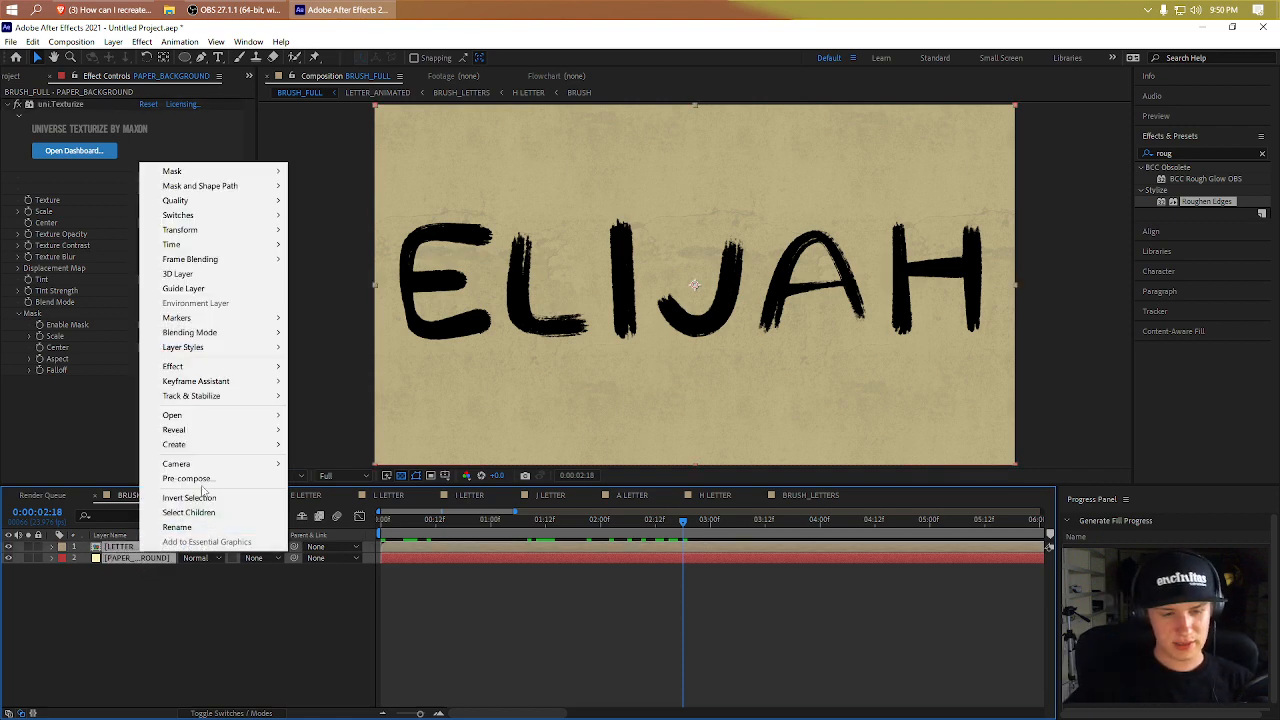
pyautogui.click(204, 478)
pyautogui.write('LETTER_PRECAM')
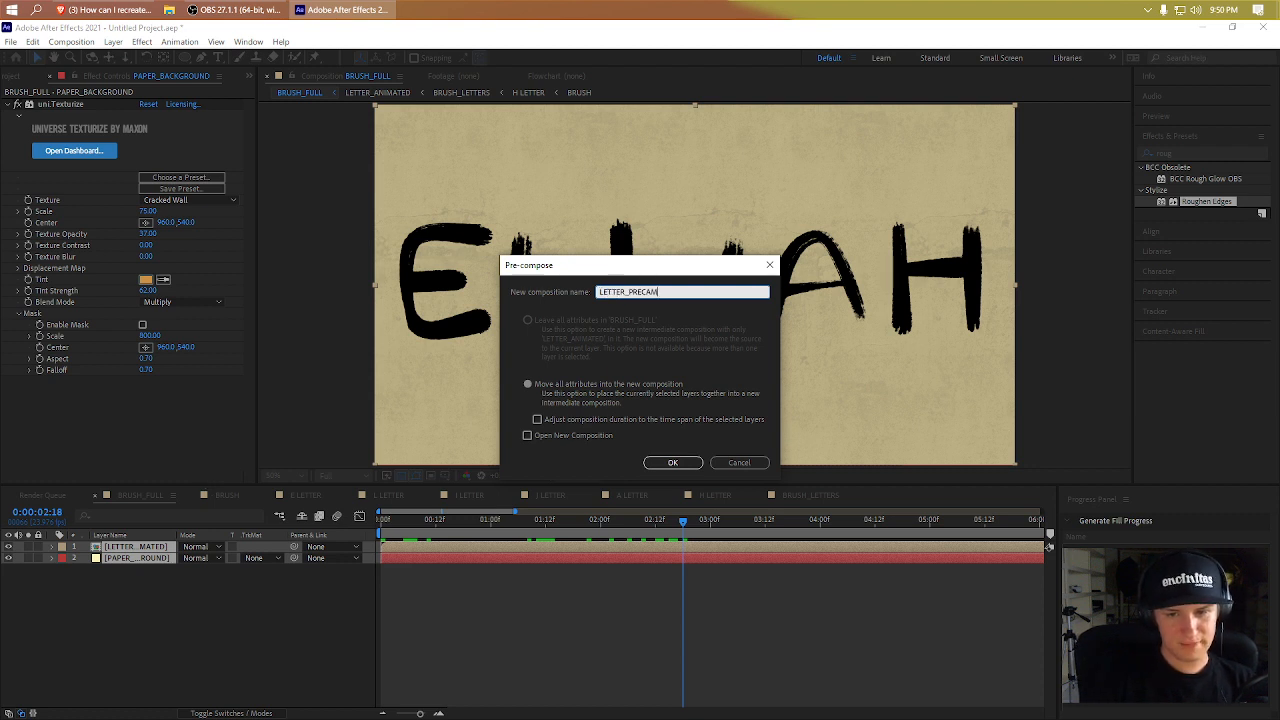
pyautogui.press('Return')
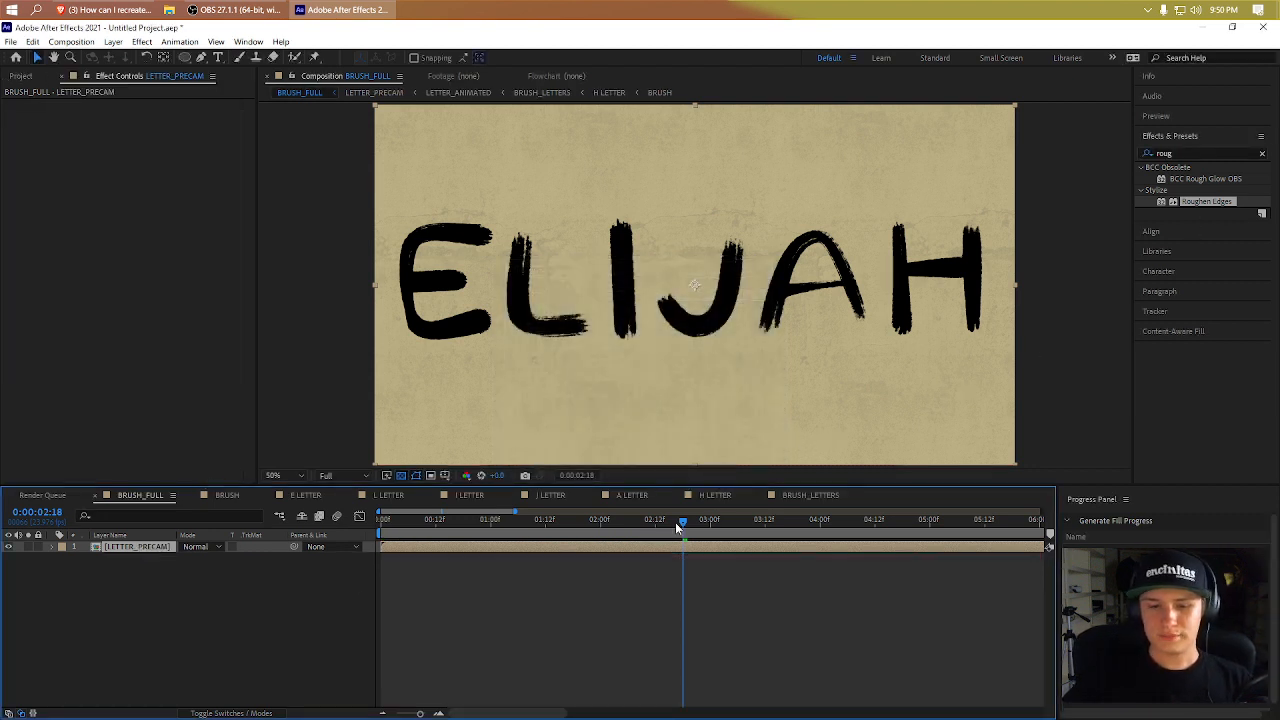
# - Animate LETTER_PRECAM's Scale from 110% at 0:00:00:00 to 100% at 0:00:05:00 and play back the animation
pyautogui.moveTo(678, 522); pyautogui.dragTo(930, 542)
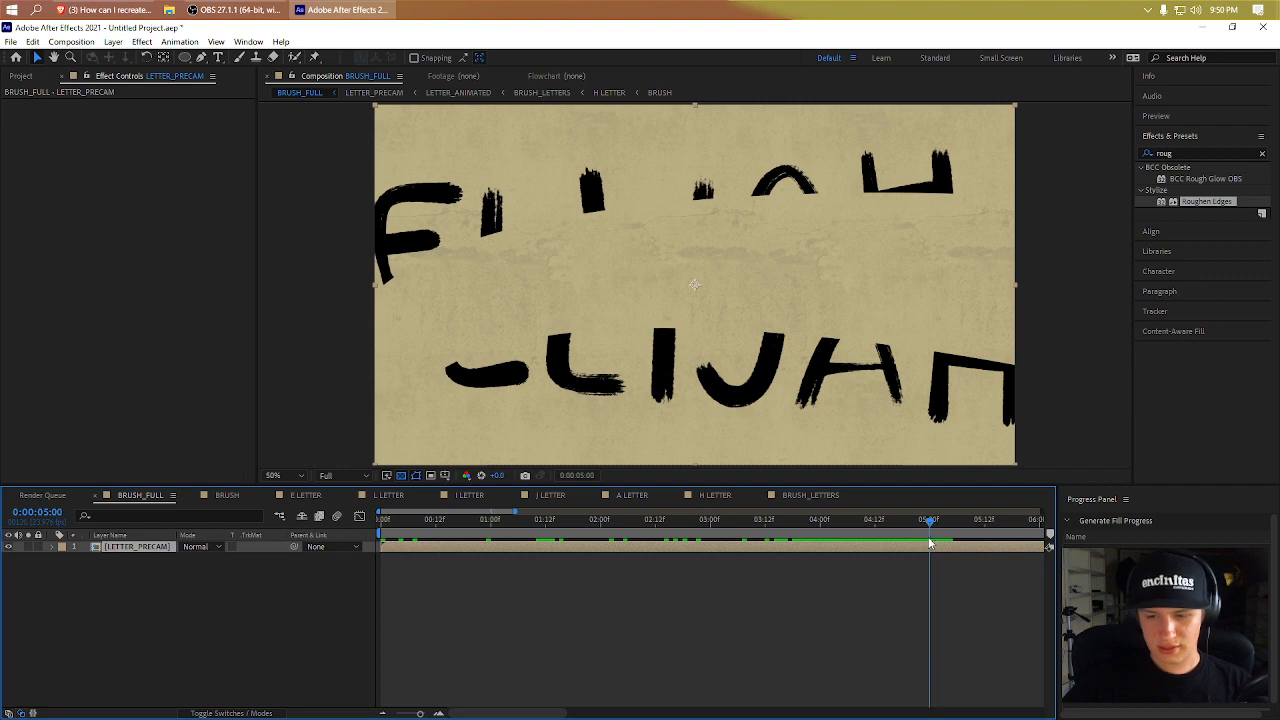
pyautogui.hotkey('alt', 'shift', 'p')
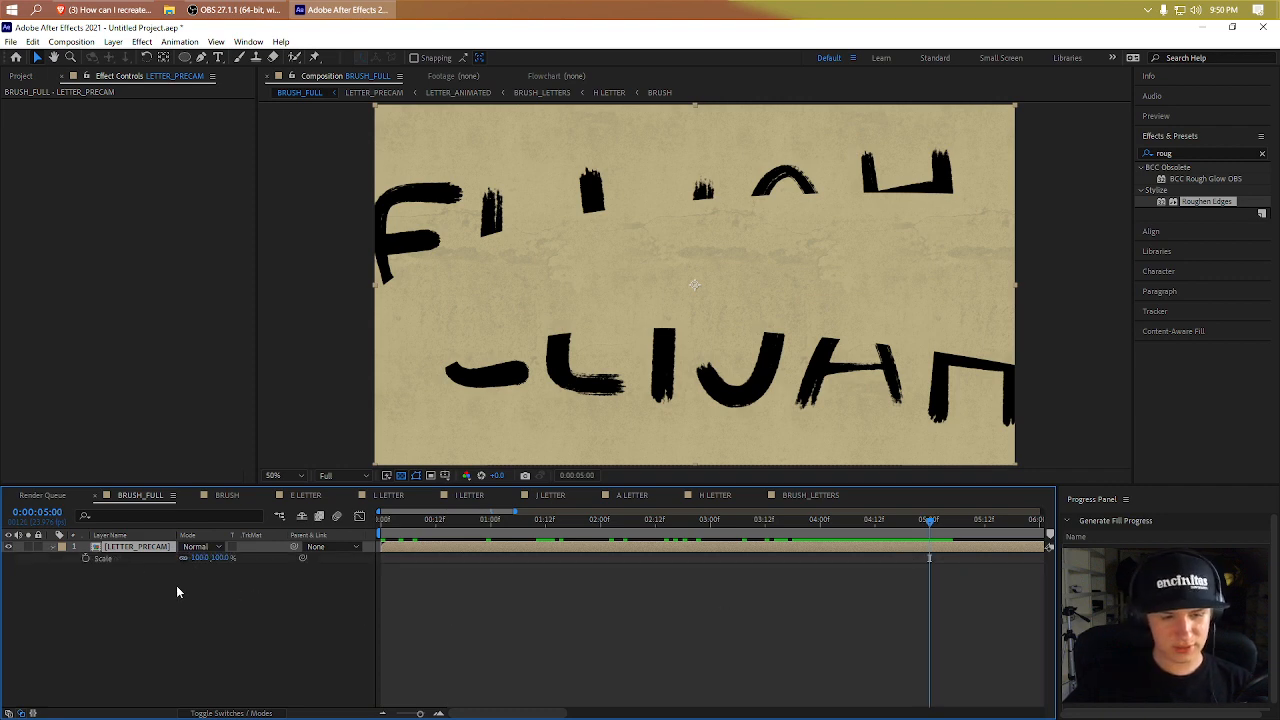
pyautogui.click(108, 563)
pyautogui.click(379, 520)
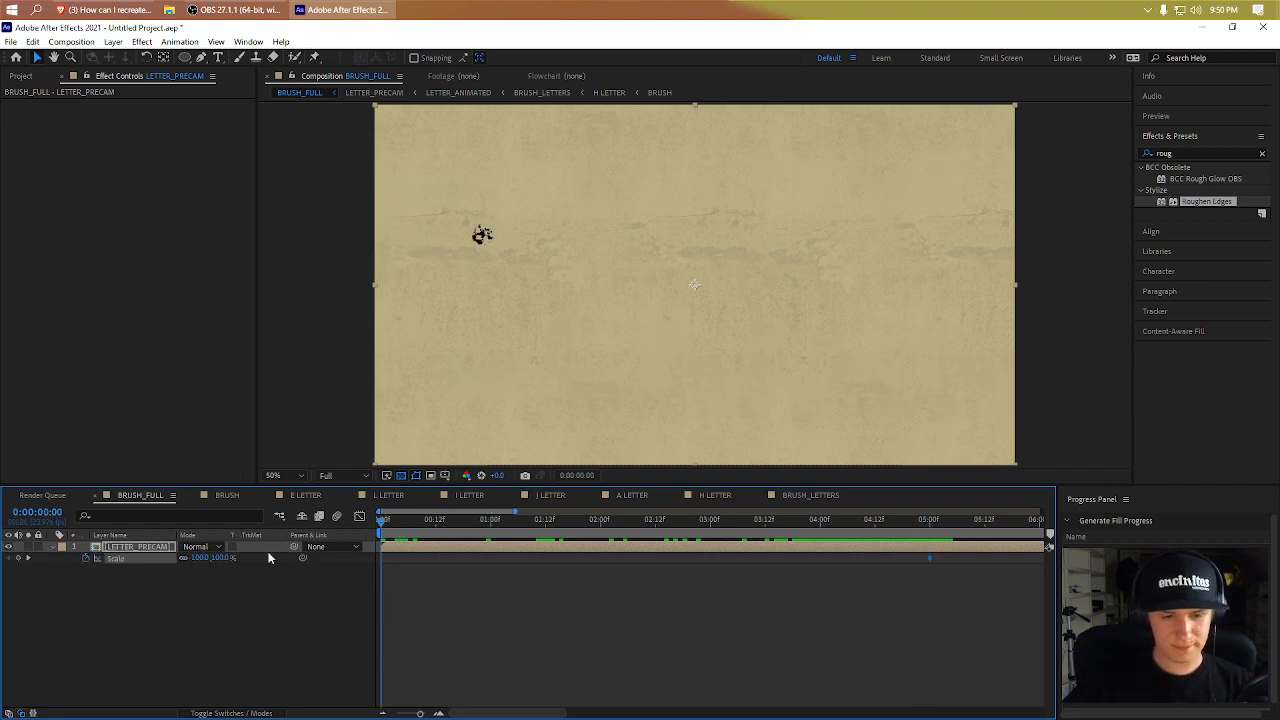
pyautogui.moveTo(224, 562); pyautogui.dragTo(238, 562)
pyautogui.moveTo(380, 521); pyautogui.dragTo(346, 528)
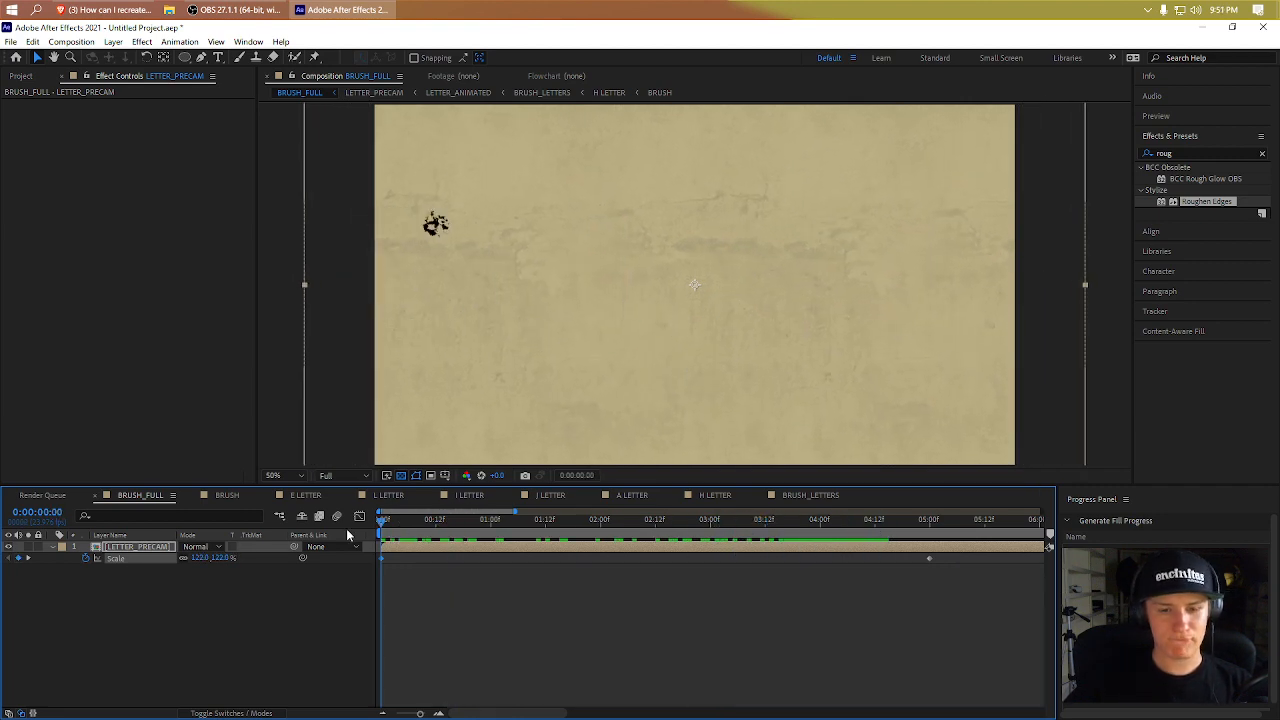
pyautogui.click(224, 557)
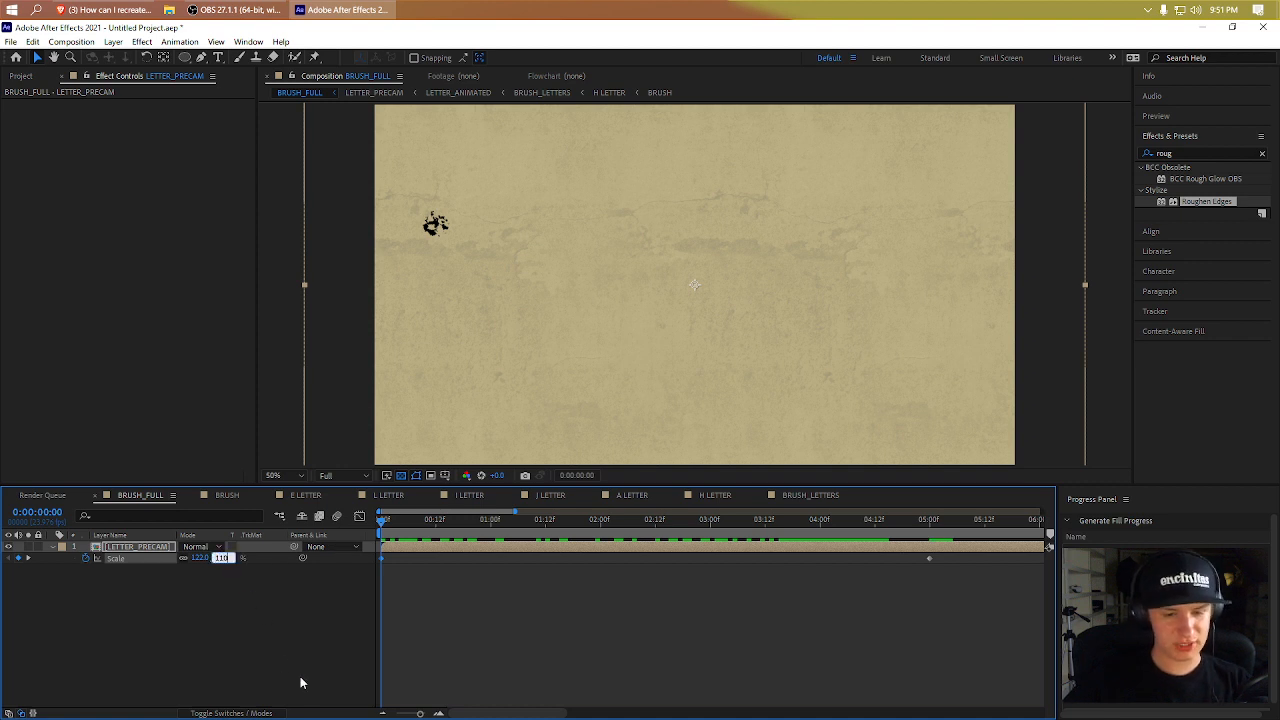
pyautogui.write('110')
pyautogui.press('Return')
pyautogui.press('space')
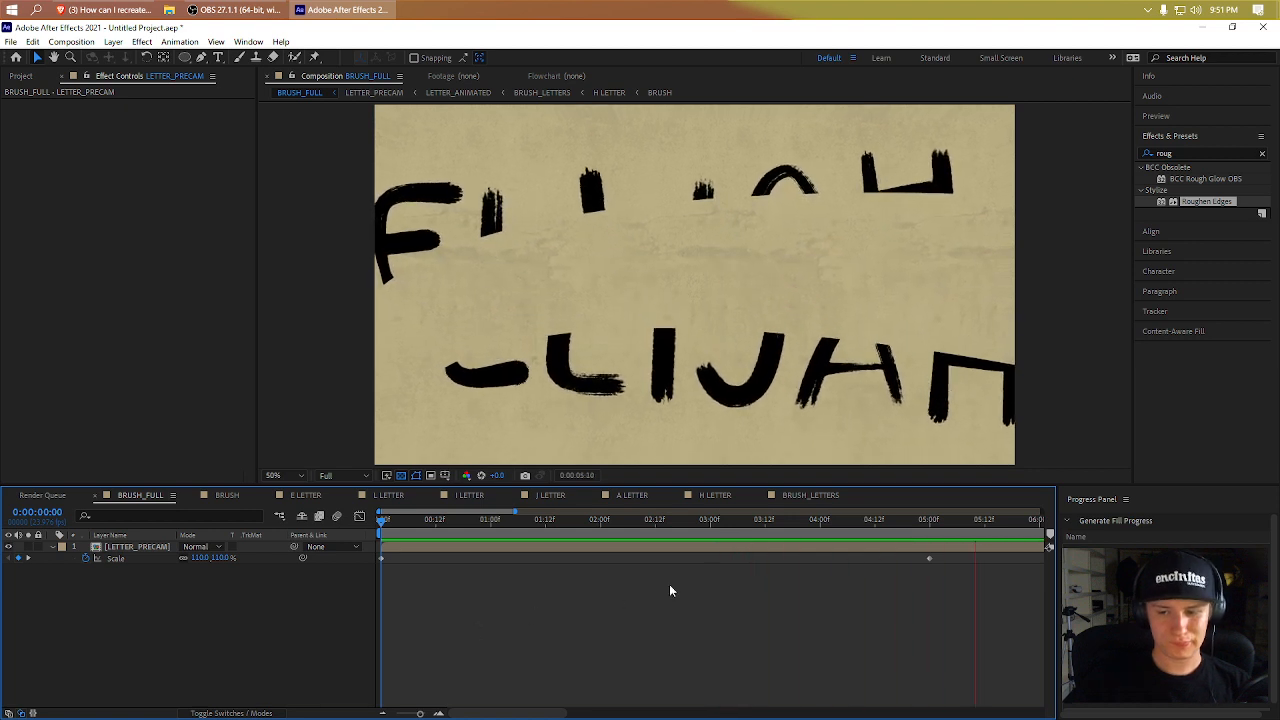
# - End the work area at 0:00:04:23 and trim the BRUSH_FULL composition to it
pyautogui.click(927, 519)
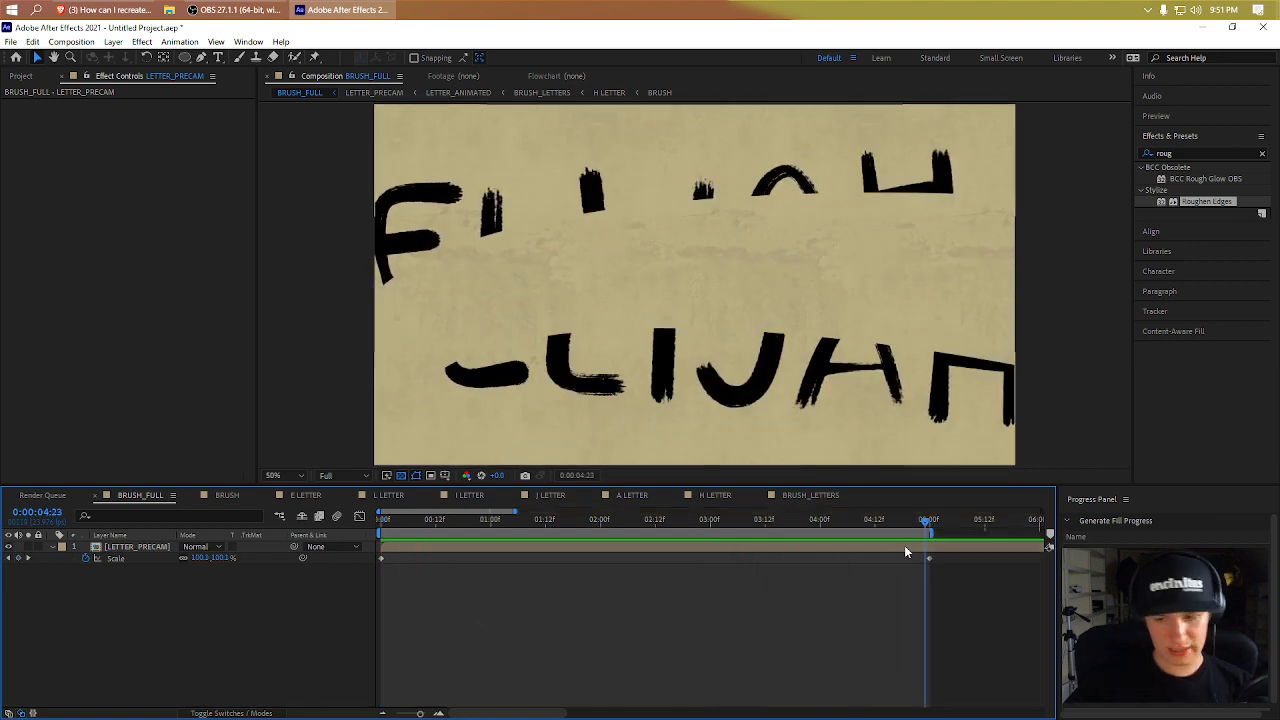
pyautogui.hotkey('ctrl', 'shift', 'x')
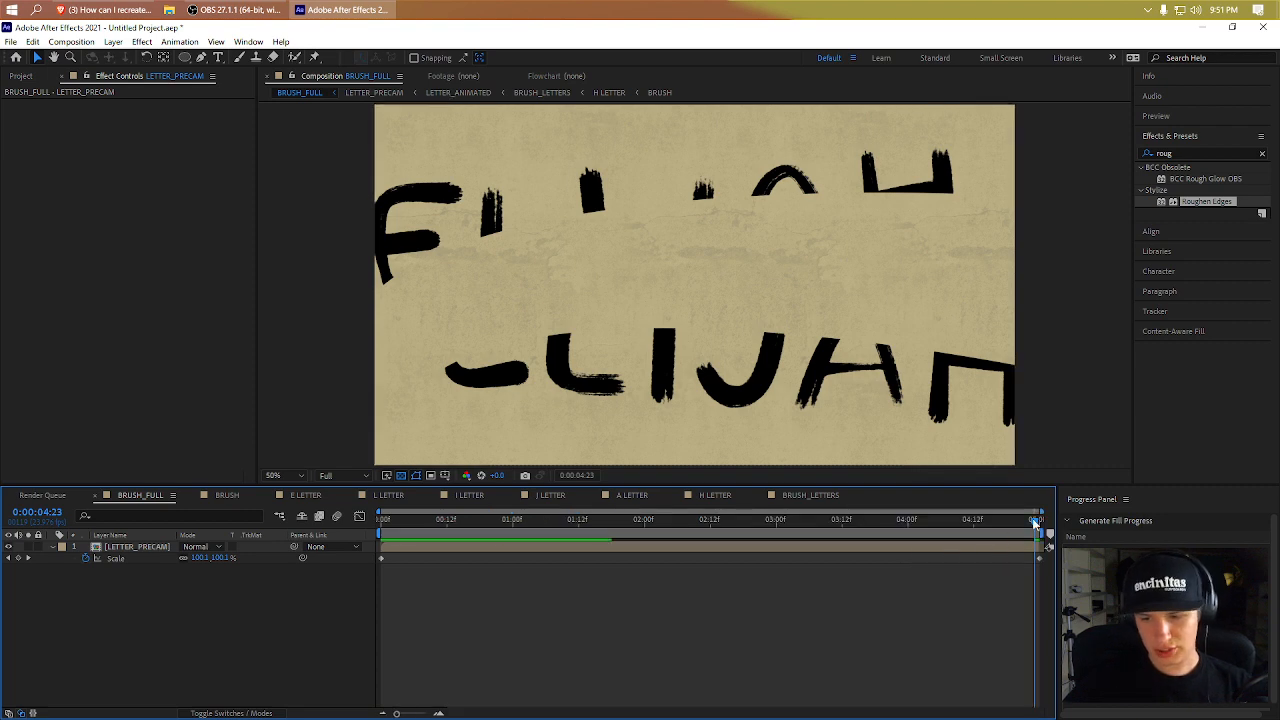
pyautogui.moveTo(1040, 523); pyautogui.dragTo(378, 580)
# - Create an adjustment layer named COLOR_CORRECT above LETTER_PRECAM, viewing the frame at 0:00:02:11
pyautogui.moveTo(433, 525); pyautogui.dragTo(705, 530)
pyautogui.rightClick(543, 637)
pyautogui.moveTo(650, 480)
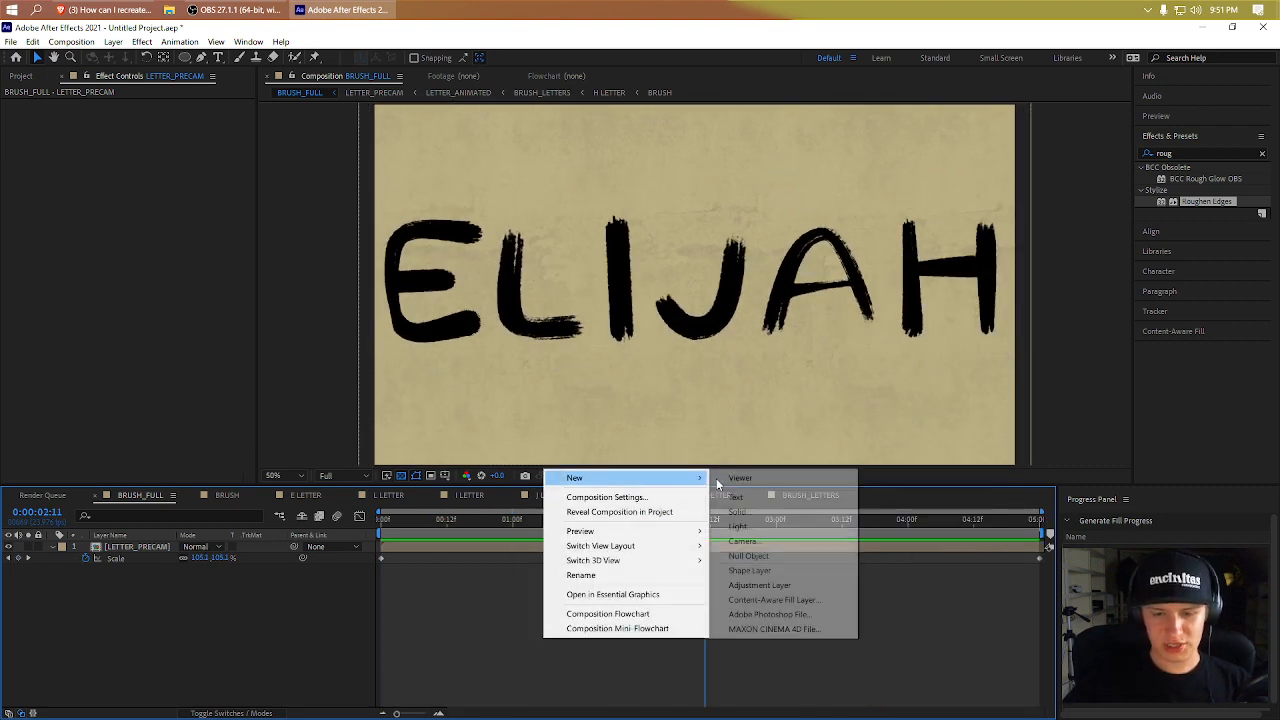
pyautogui.click(759, 585)
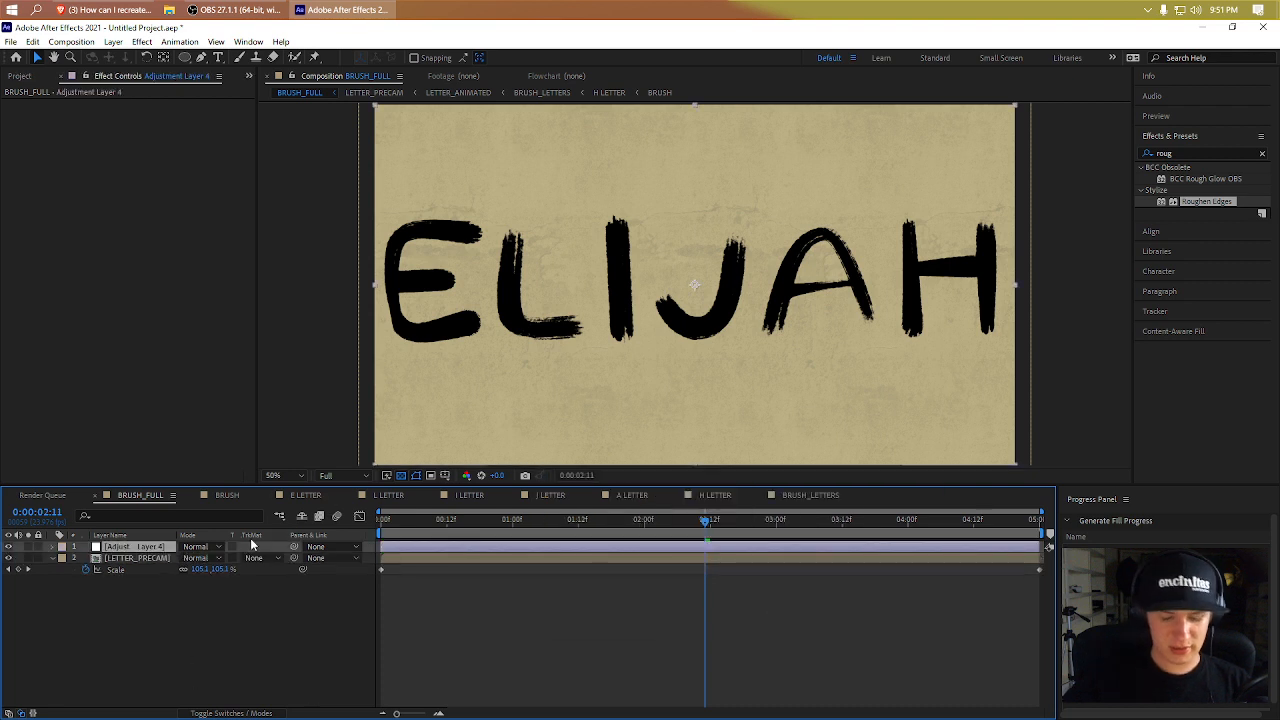
pyautogui.press('Return')
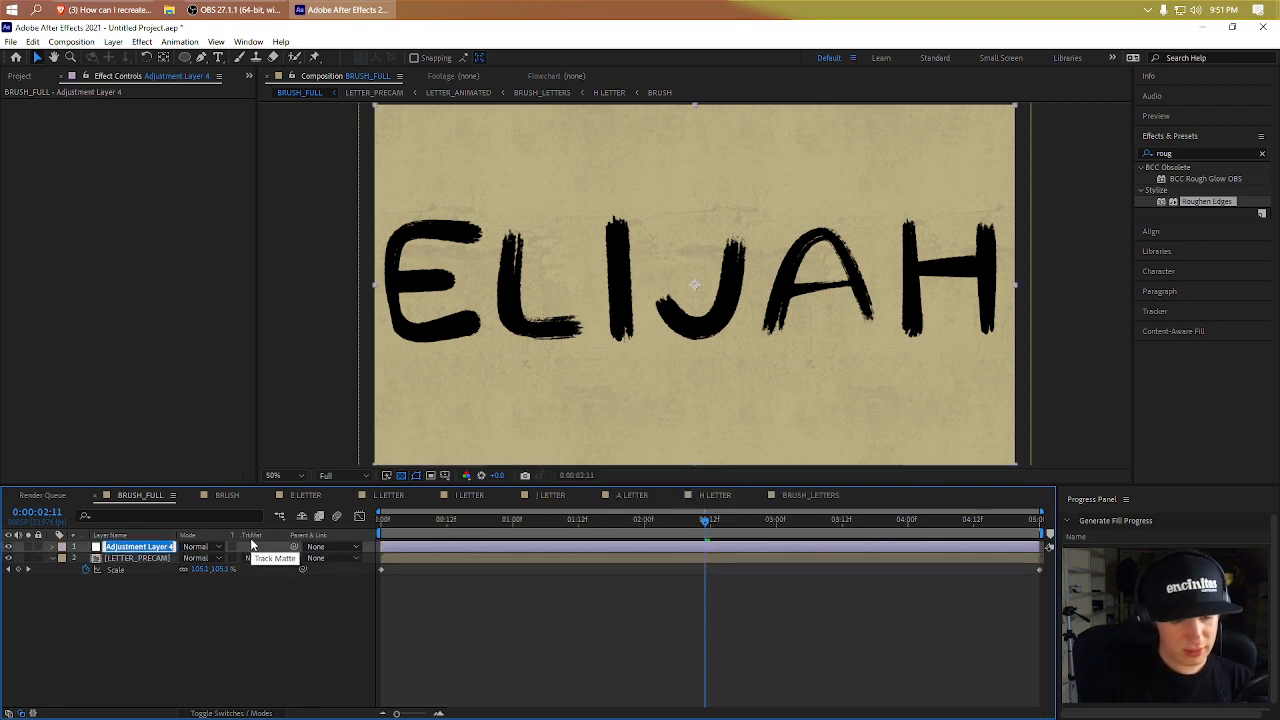
pyautogui.write('c')
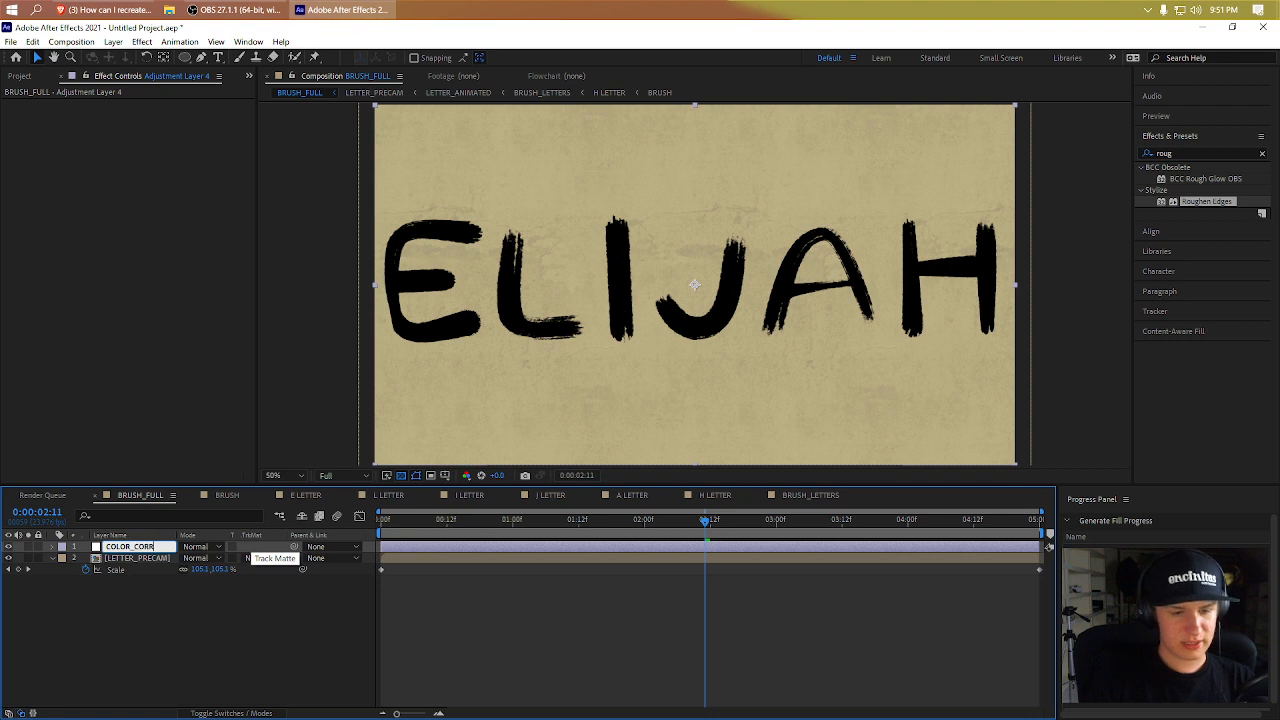
pyautogui.write('OLOR_CORRECT')
pyautogui.press('Return')
# - Apply CC Vignette to the COLOR_CORRECT layer with an Amount of 128
pyautogui.click(1195, 152)
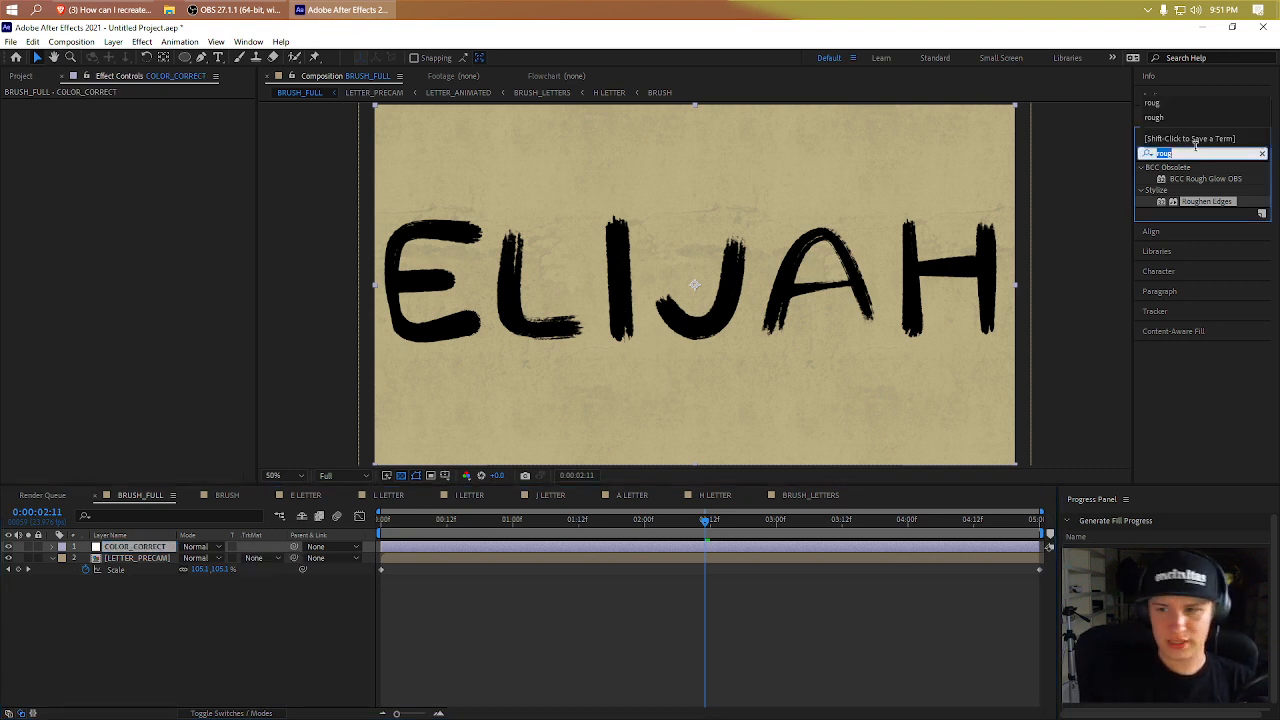
pyautogui.click(757, 544)
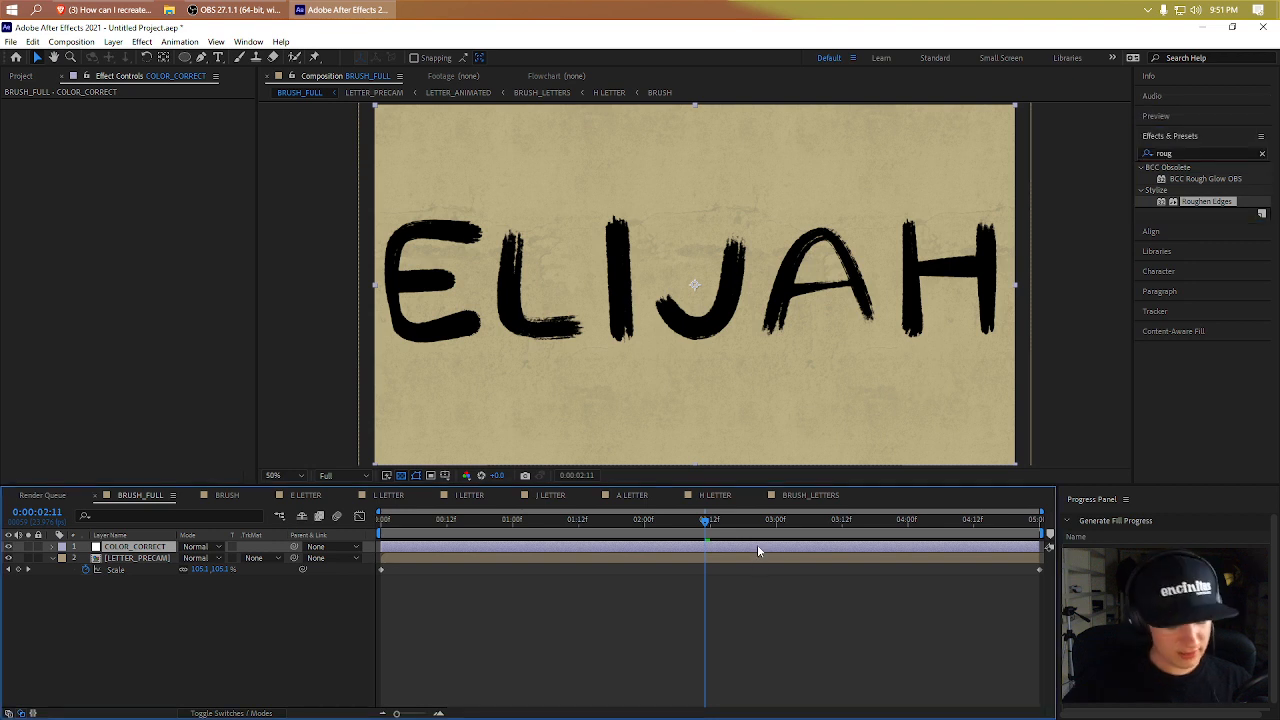
pyautogui.hotkey('ctrl', 'space')
pyautogui.write('vign')
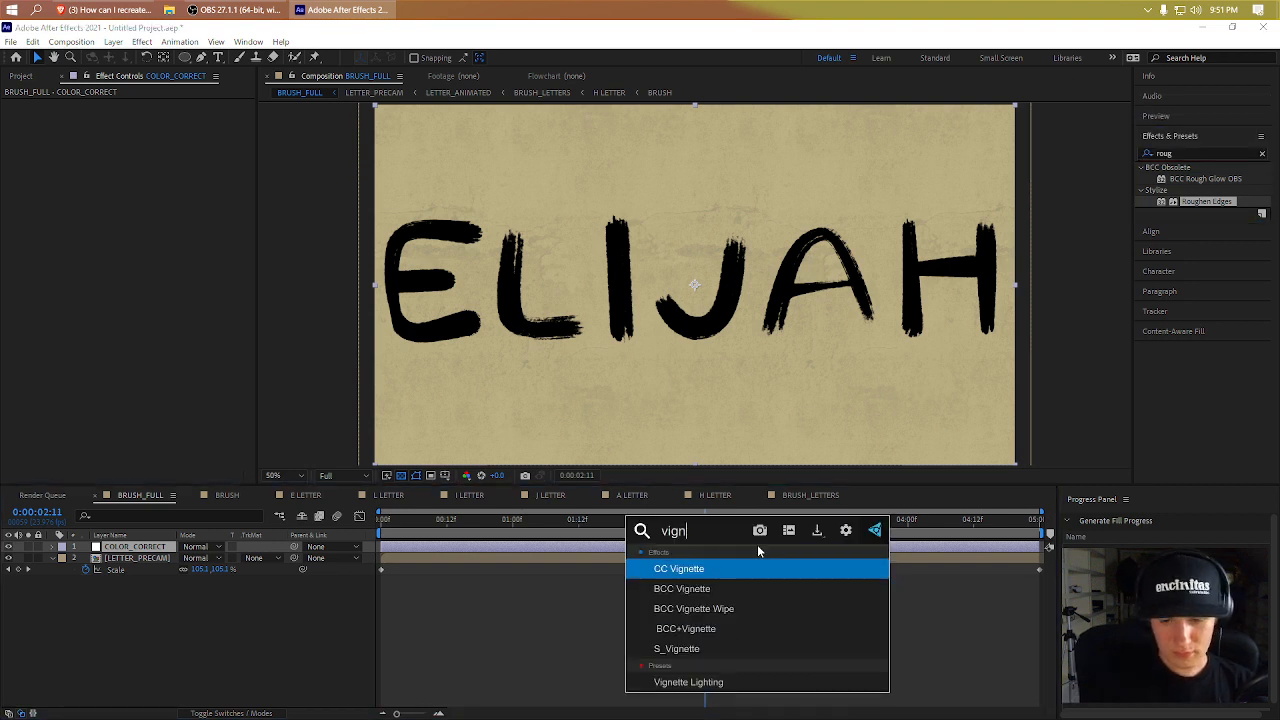
pyautogui.press('Return')
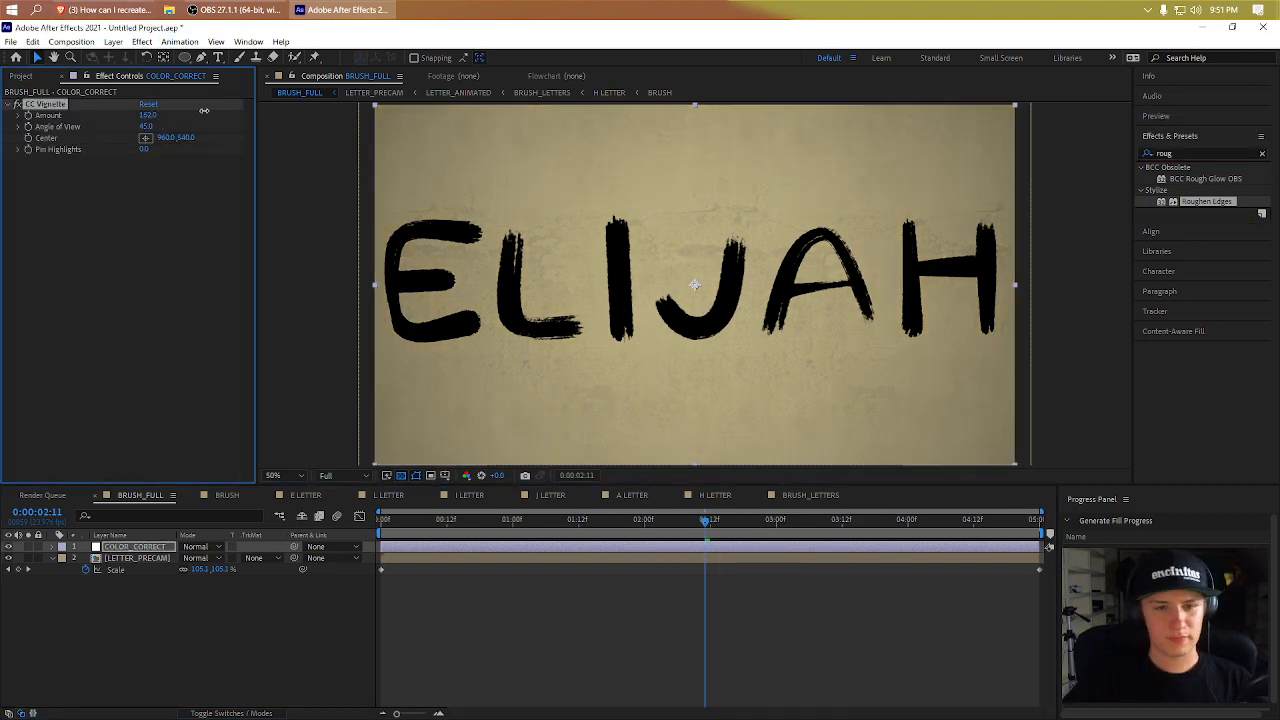
pyautogui.moveTo(204, 111); pyautogui.dragTo(169, 116)
# - Apply the Tint effect to the COLOR_CORRECT adjustment layer
pyautogui.hotkey('ctrl', 'space')
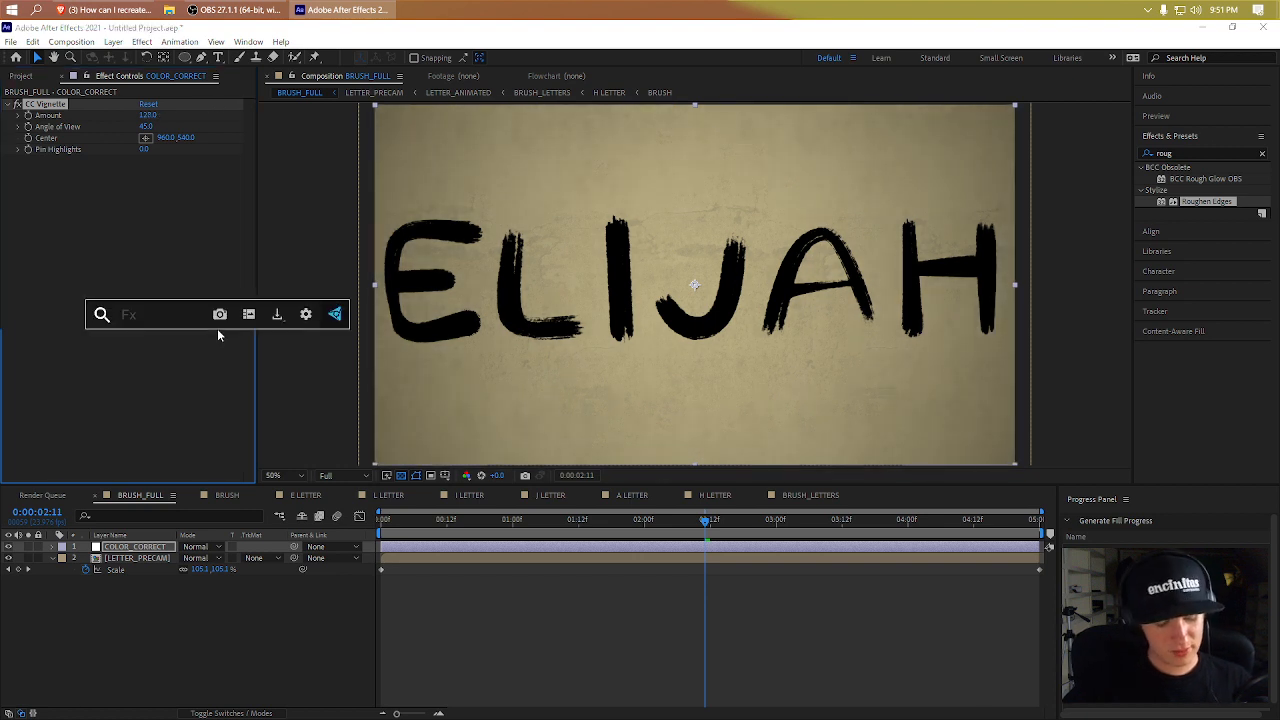
pyautogui.write('tint')
pyautogui.press('Return')
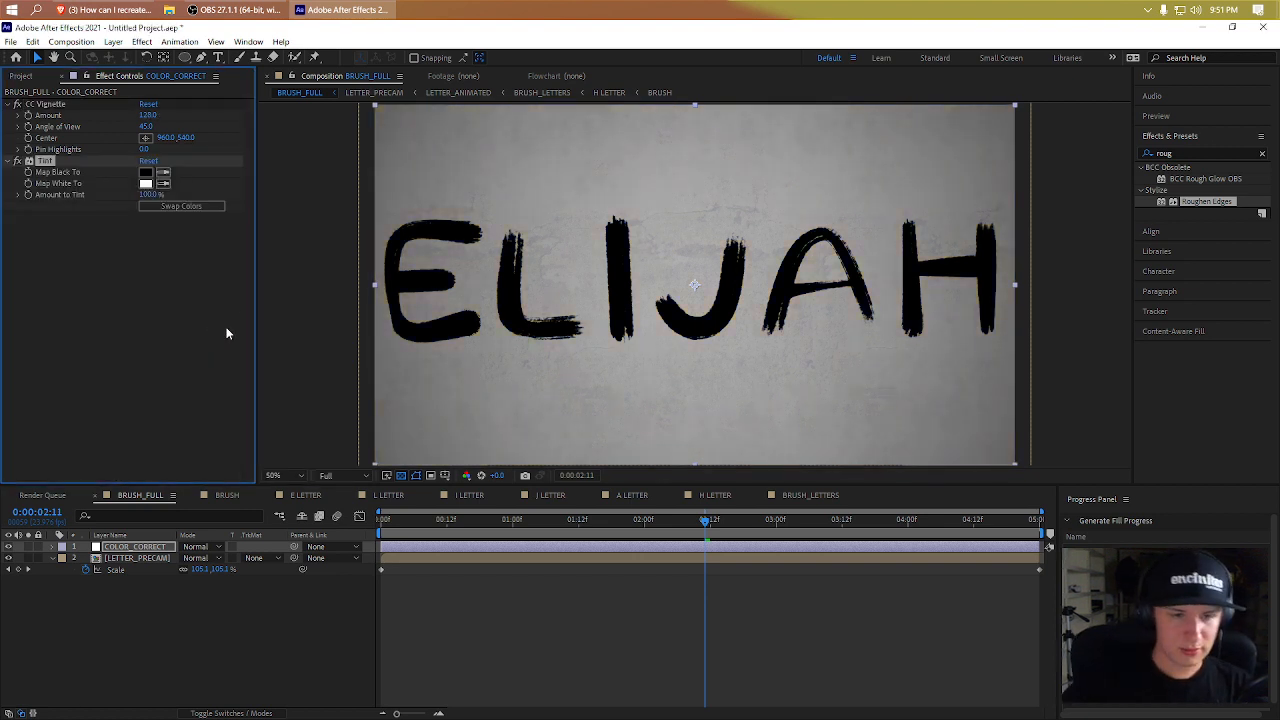
# - Set the Tint effect's Map White To colour to the pale warm cream FFEABC, keeping Map Black To black
pyautogui.click(146, 184)
pyautogui.moveTo(638, 341); pyautogui.dragTo(672, 458)
pyautogui.click(670, 454)
pyautogui.moveTo(623, 386); pyautogui.dragTo(652, 291)
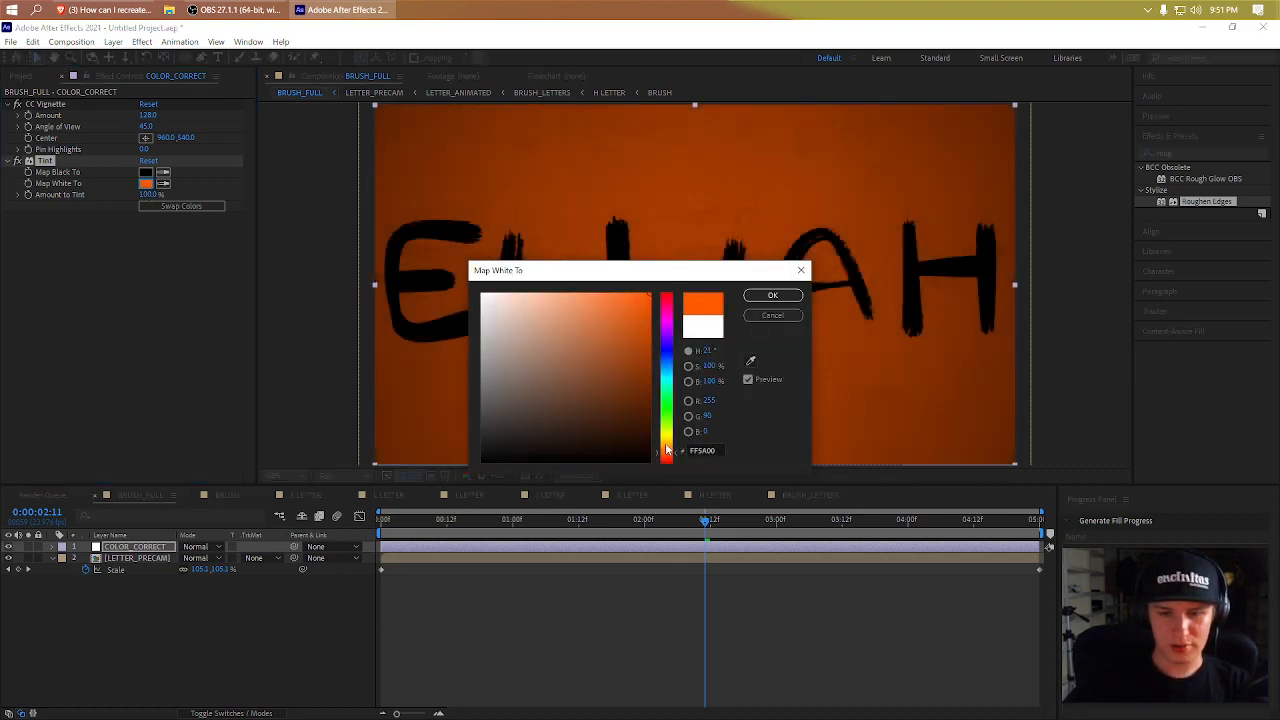
pyautogui.click(668, 442)
pyautogui.moveTo(618, 330)
pyautogui.mouseDown()
pyautogui.moveTo(588, 263)
pyautogui.moveTo(546, 258)
pyautogui.mouseUp()
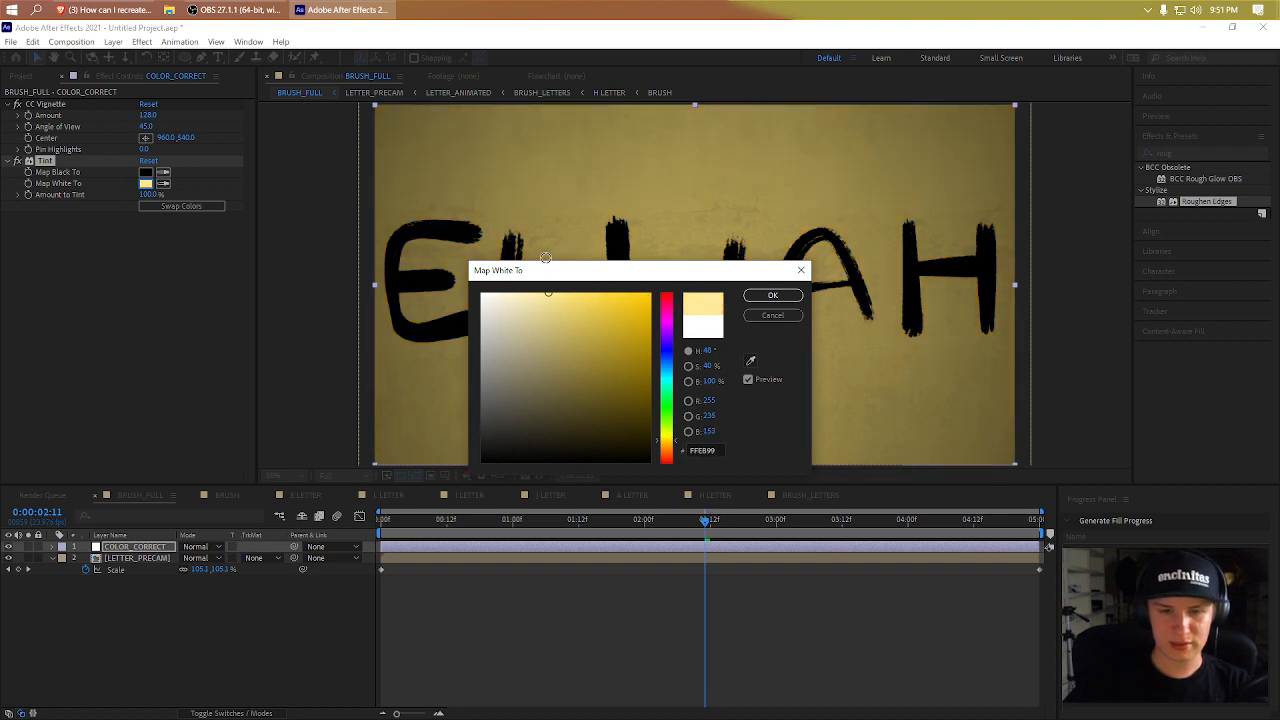
pyautogui.click(669, 447)
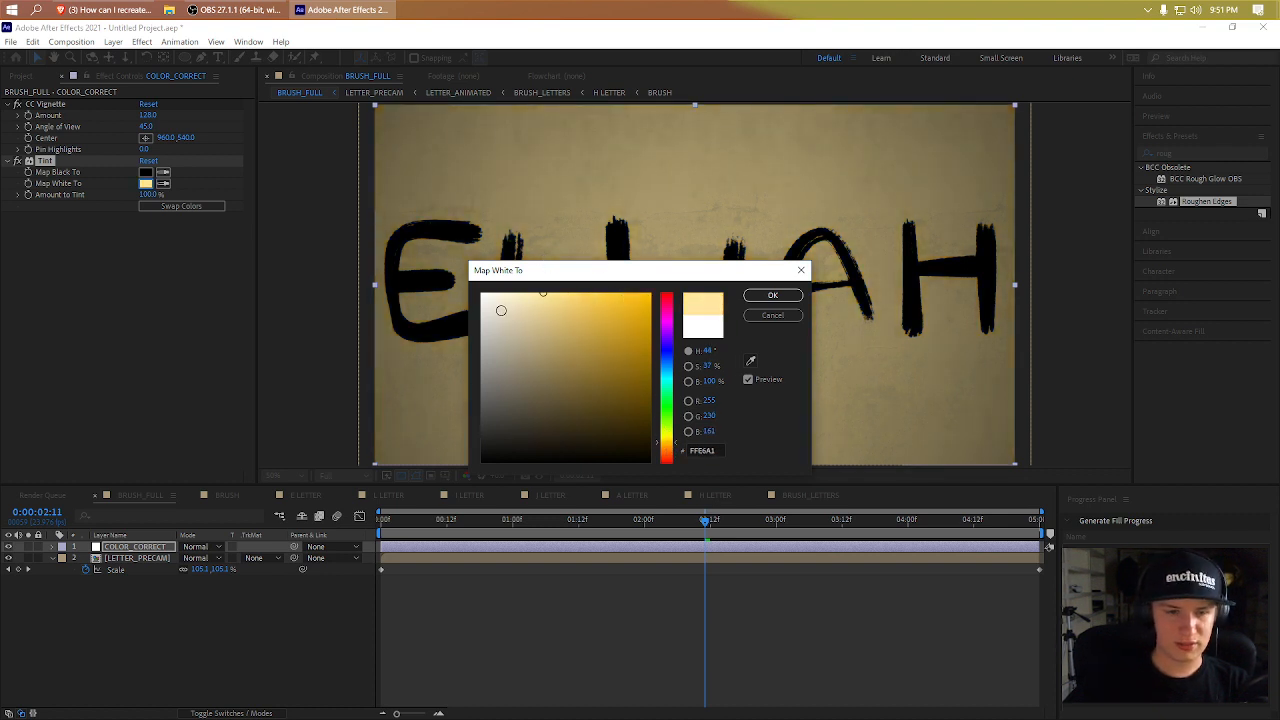
pyautogui.moveTo(501, 310)
pyautogui.mouseDown()
pyautogui.moveTo(555, 300)
pyautogui.moveTo(551, 281)
pyautogui.moveTo(592, 272)
pyautogui.moveTo(522, 261)
pyautogui.mouseUp()
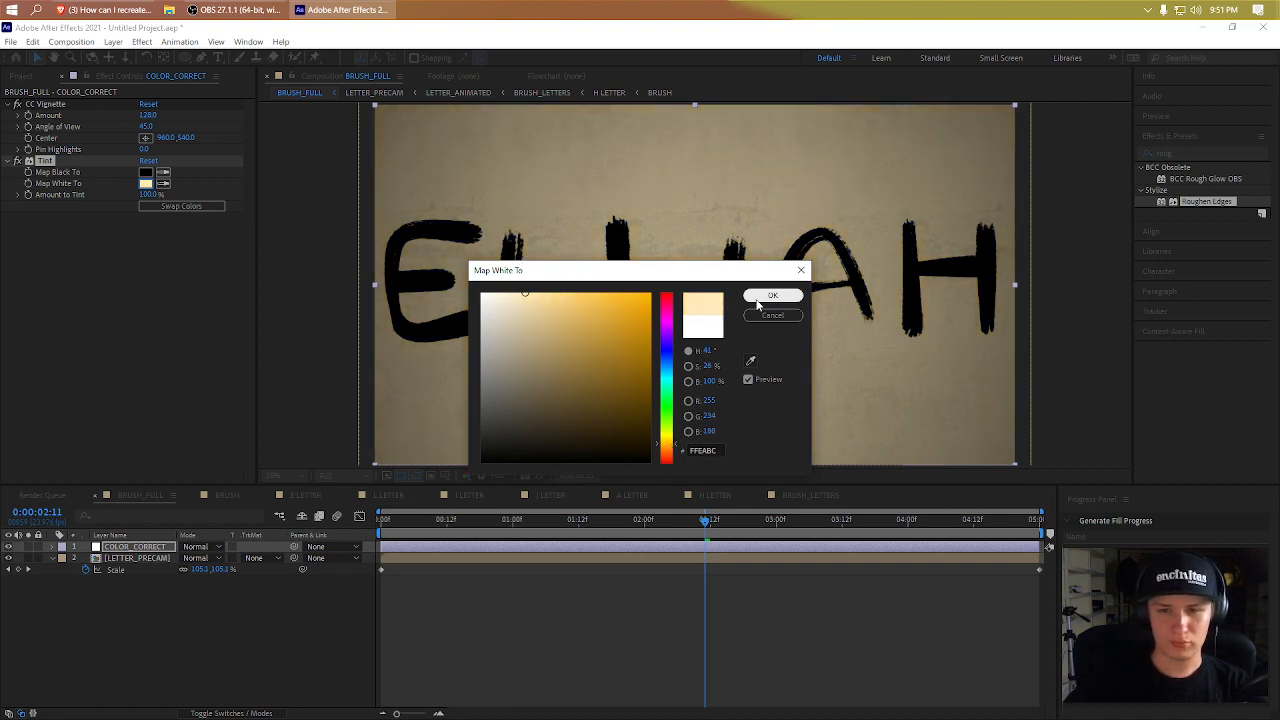
pyautogui.click(772, 295)
pyautogui.click(165, 206)
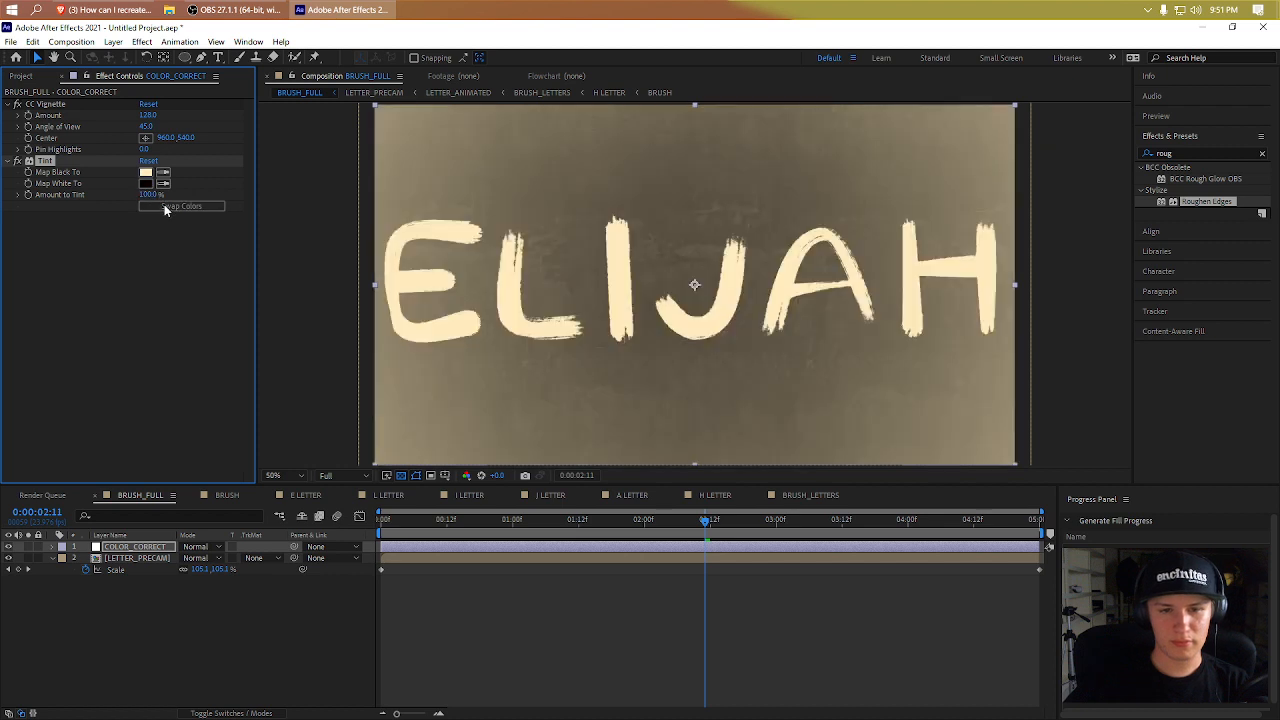
pyautogui.click(165, 207)
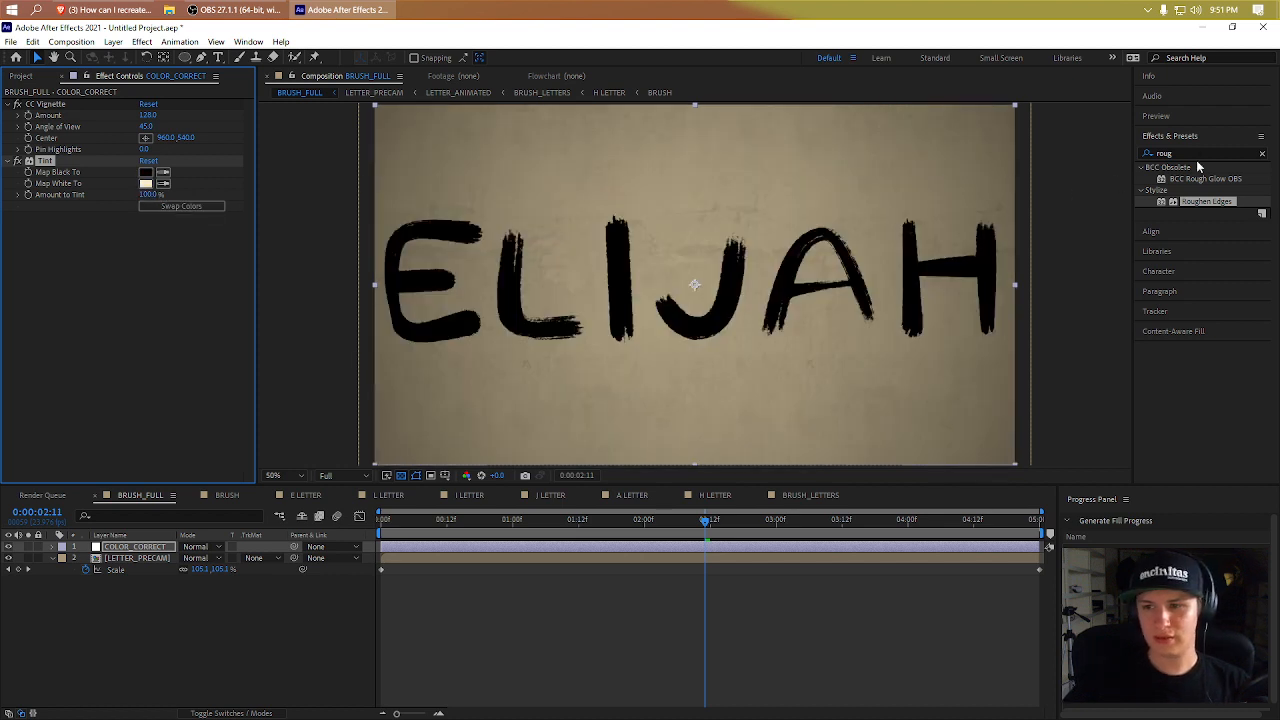
# - Apply the Exposure effect to COLOR_CORRECT with a master Exposure of 0.77 and preview the animation
pyautogui.hotkey('alt', 'Tab')
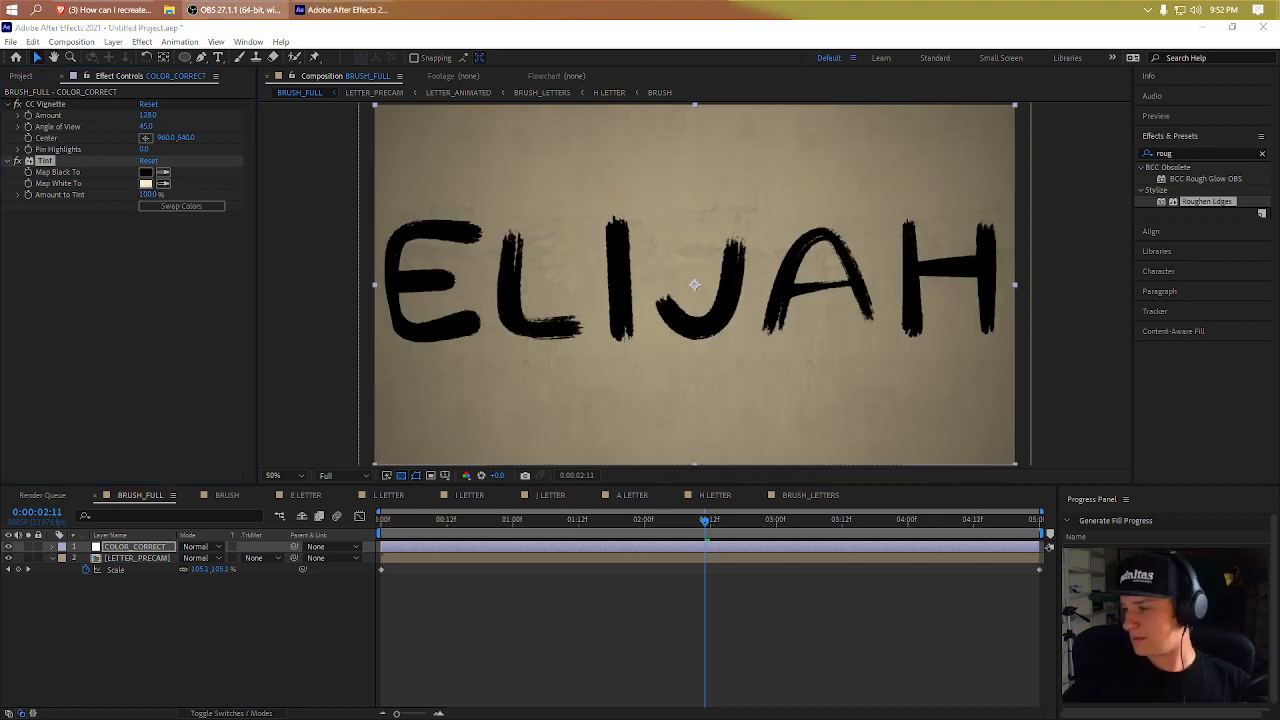
pyautogui.click(1193, 153)
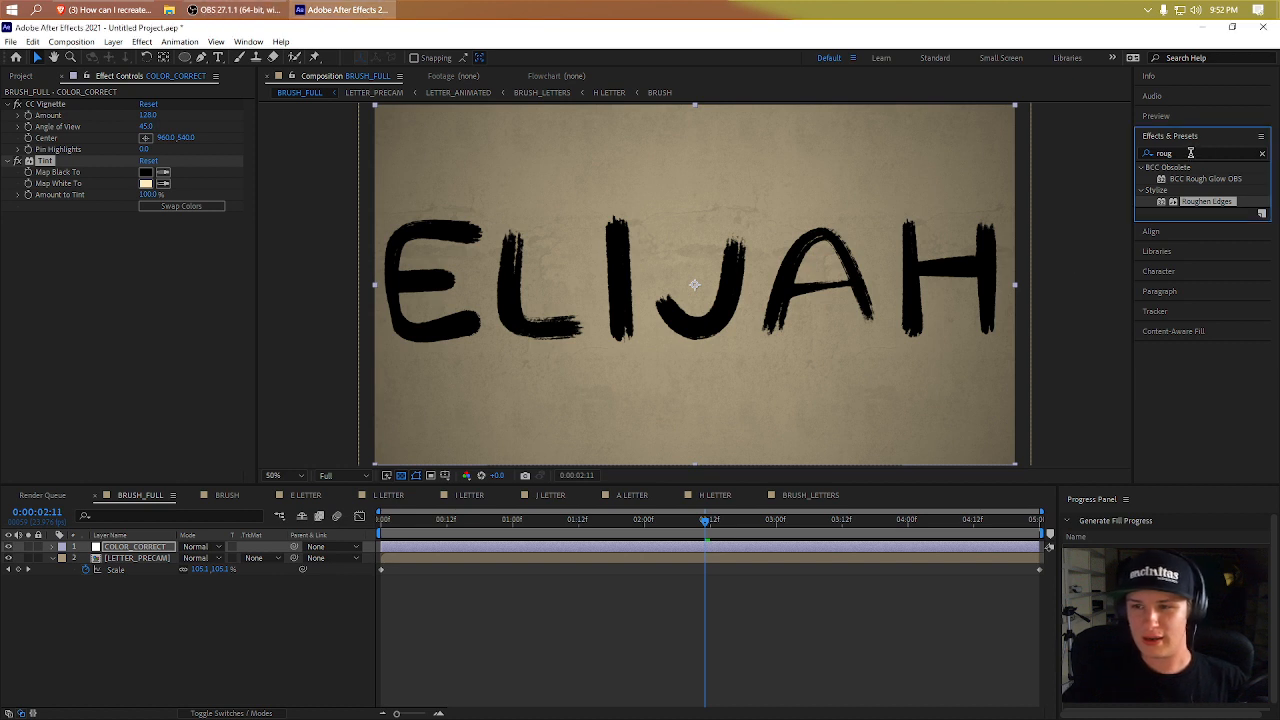
pyautogui.doubleClick(1191, 153)
pyautogui.write('exposu')
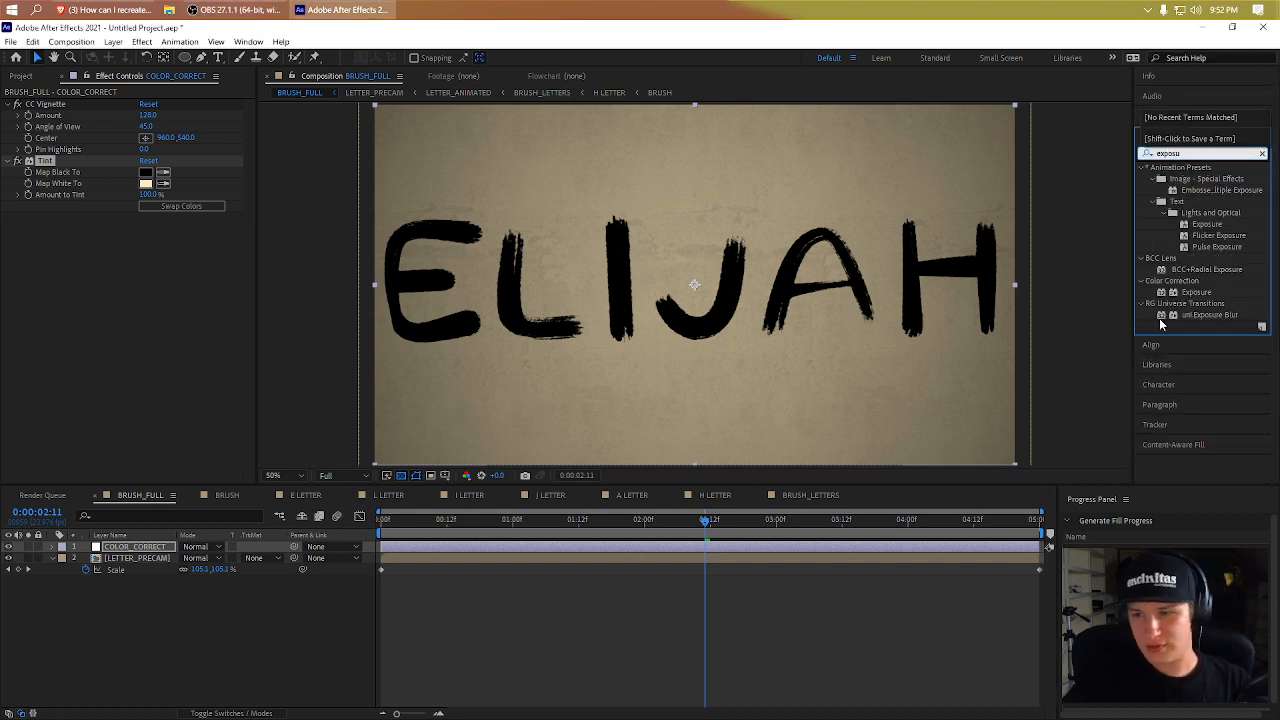
pyautogui.moveTo(1197, 292); pyautogui.dragTo(203, 250)
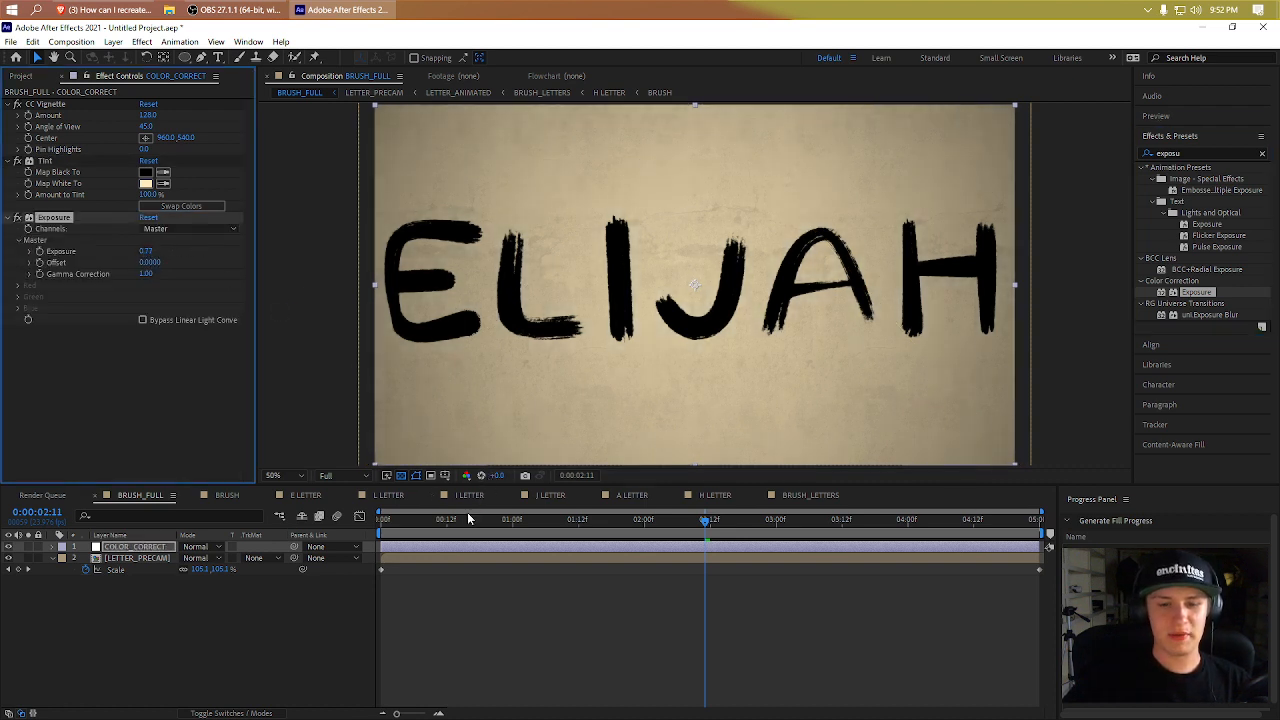
pyautogui.press('space')
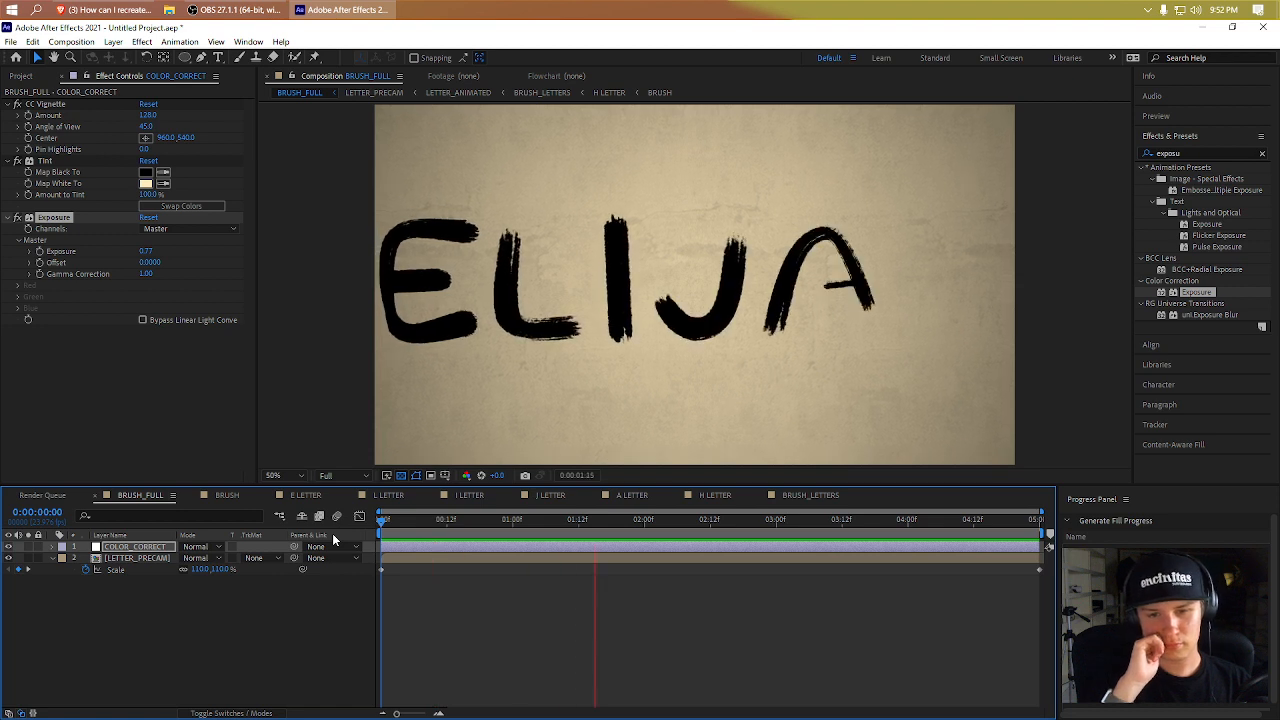
pyautogui.press('space')
# - Try scaling the LETTER_ANIMATED layer inside LETTER_PRECAM down to 90% and check the framing in BRUSH_FULL
pyautogui.click(151, 557)
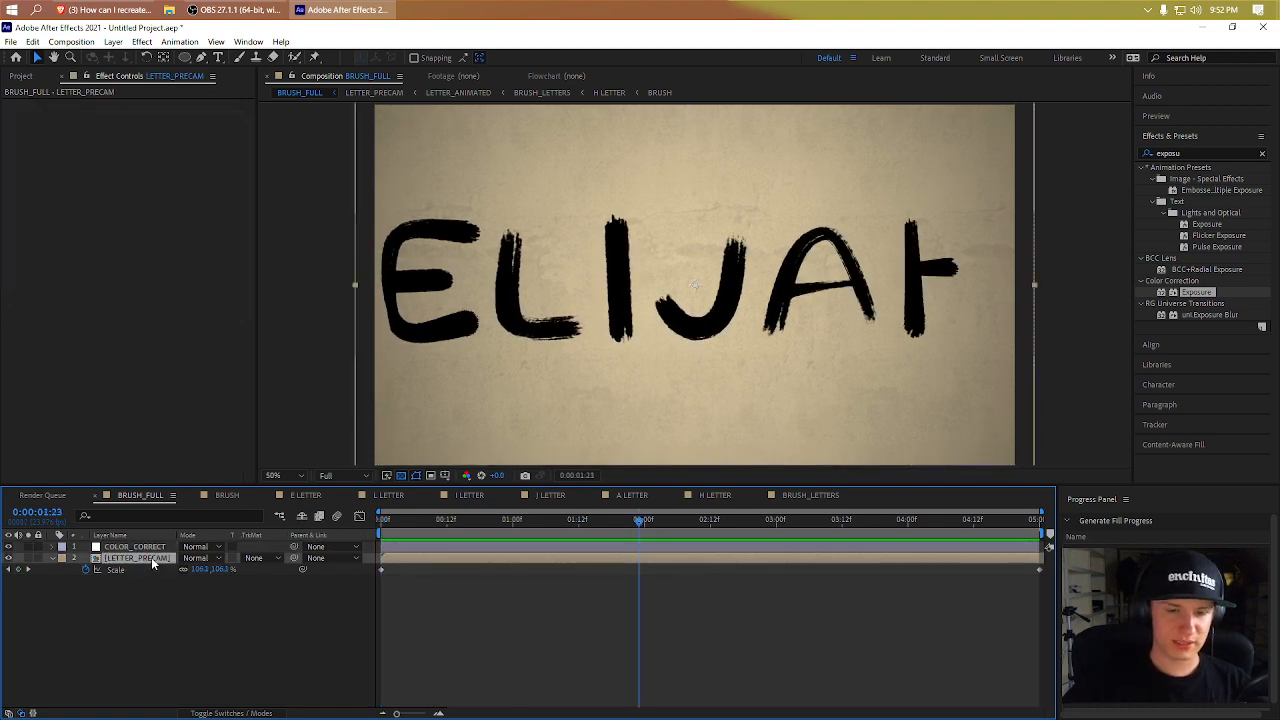
pyautogui.doubleClick(151, 557)
pyautogui.click(172, 546)
pyautogui.press('s')
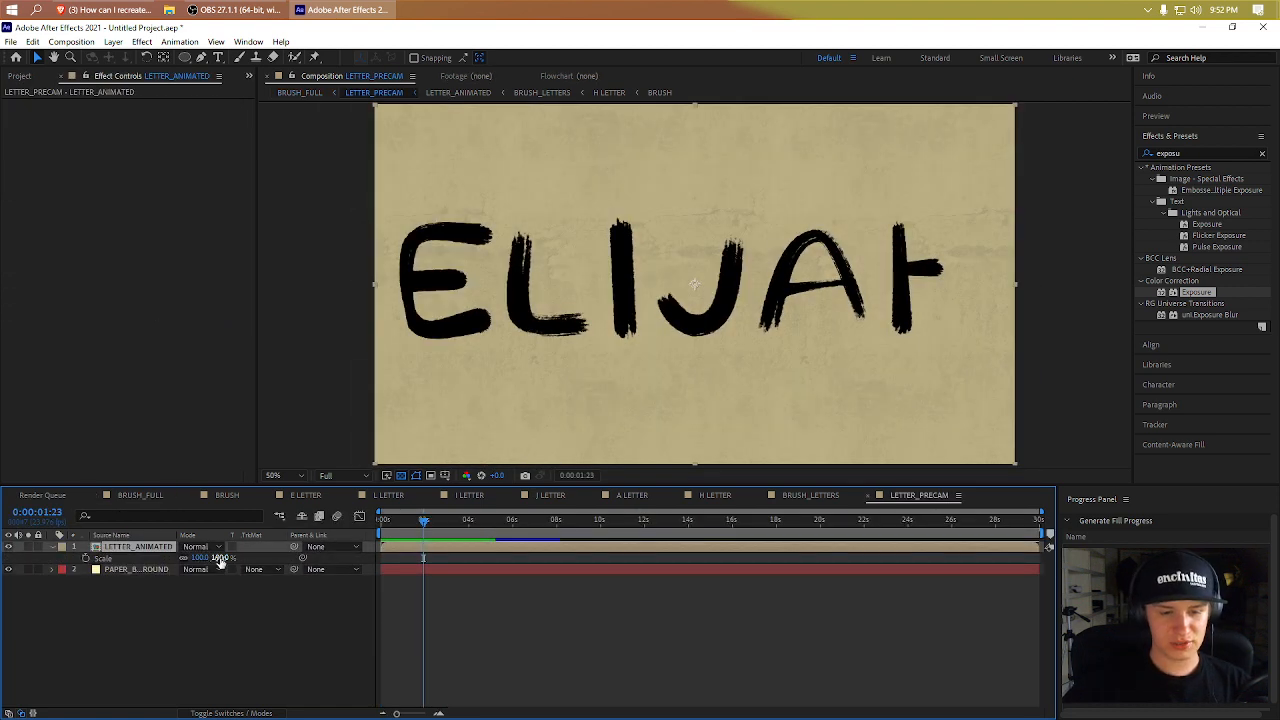
pyautogui.moveTo(220, 559); pyautogui.dragTo(206, 559)
pyautogui.moveTo(446, 522)
pyautogui.mouseDown()
pyautogui.moveTo(601, 531)
pyautogui.moveTo(413, 522)
pyautogui.moveTo(460, 523)
pyautogui.mouseUp()
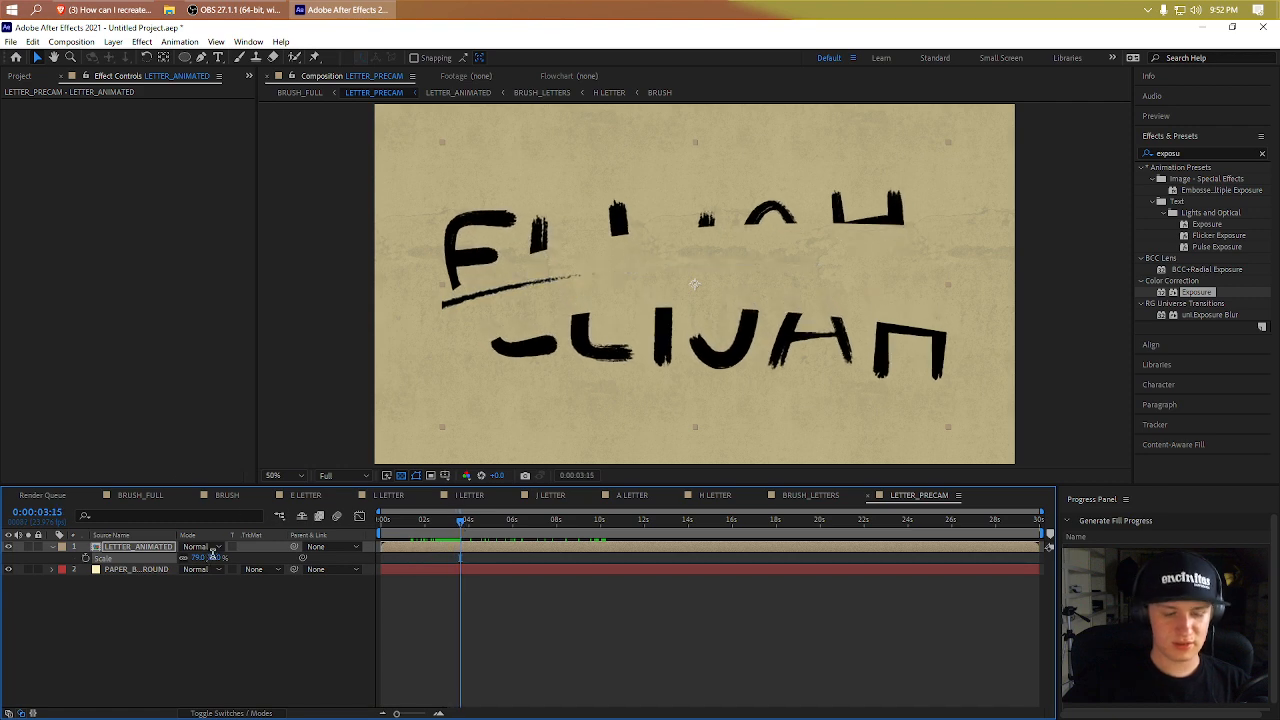
pyautogui.click(213, 557)
pyautogui.click(145, 495)
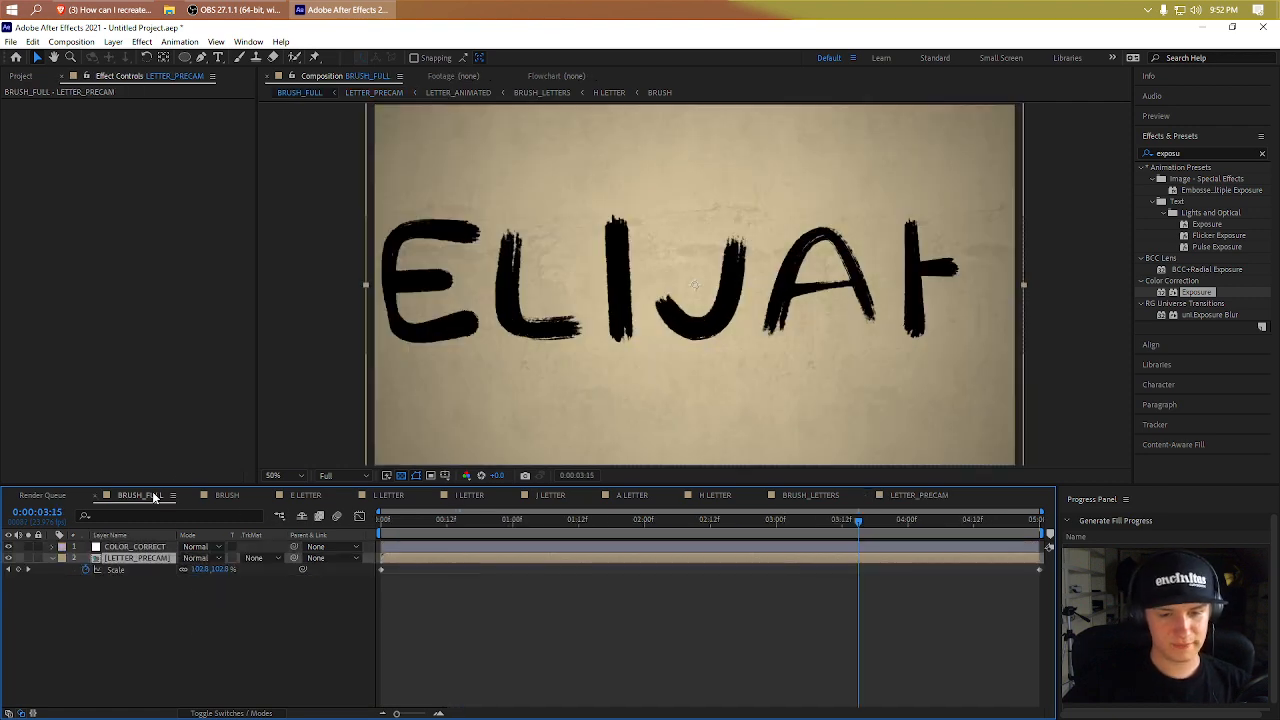
pyautogui.moveTo(471, 520)
pyautogui.mouseDown()
pyautogui.moveTo(445, 520)
pyautogui.moveTo(821, 521)
pyautogui.mouseUp()
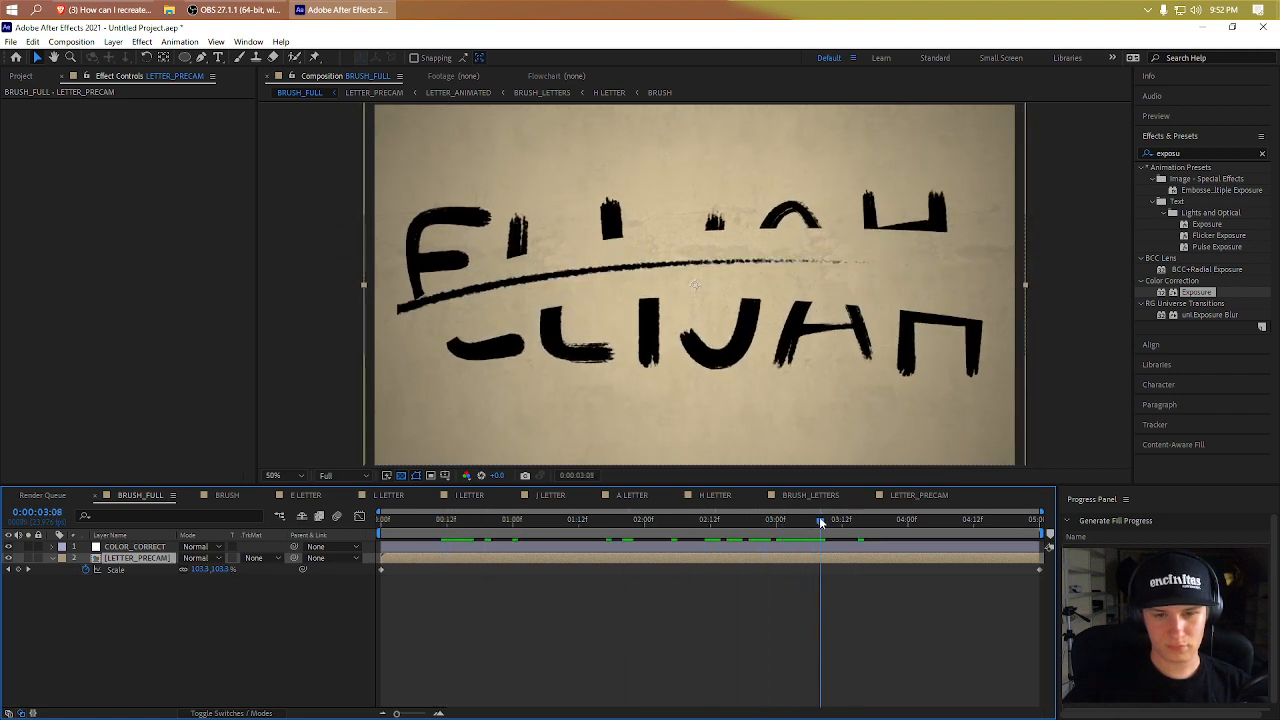
# - Set the LETTER_ANIMATED layer's Scale to 100% inside the LETTER_PRECAM composition
pyautogui.click(228, 495)
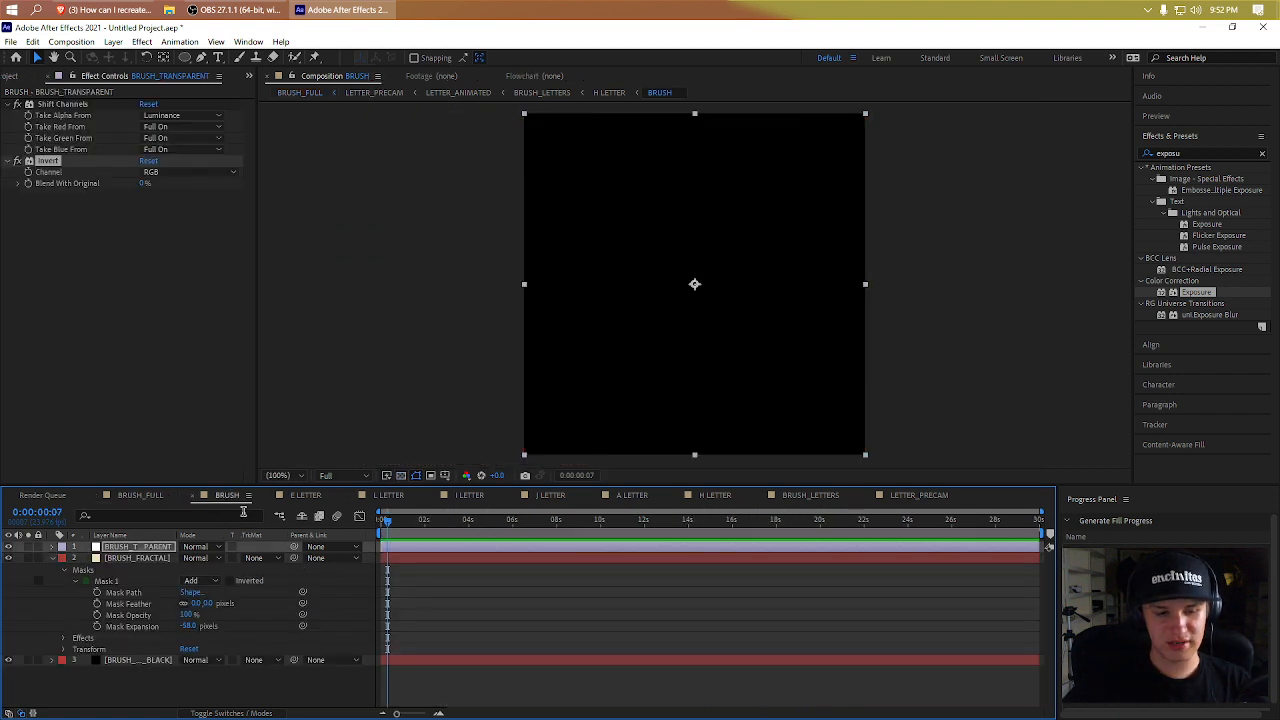
pyautogui.click(140, 495)
pyautogui.doubleClick(140, 547)
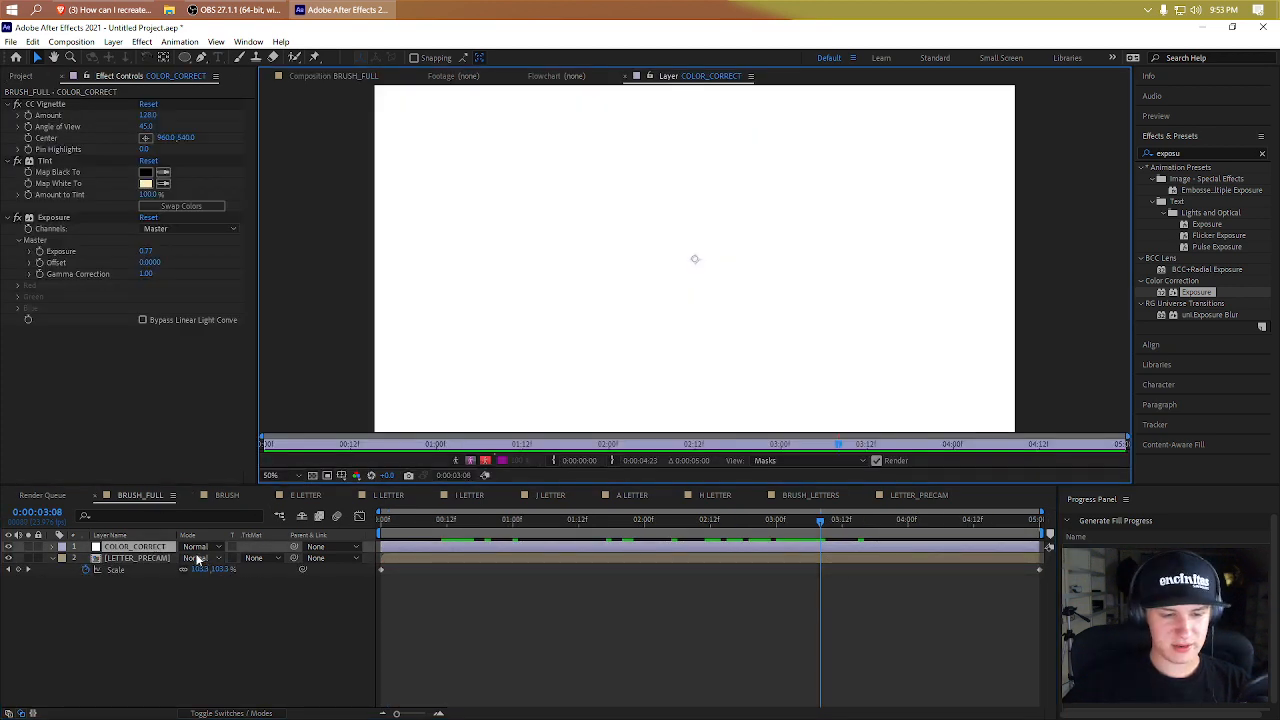
pyautogui.doubleClick(132, 559)
pyautogui.click(211, 559)
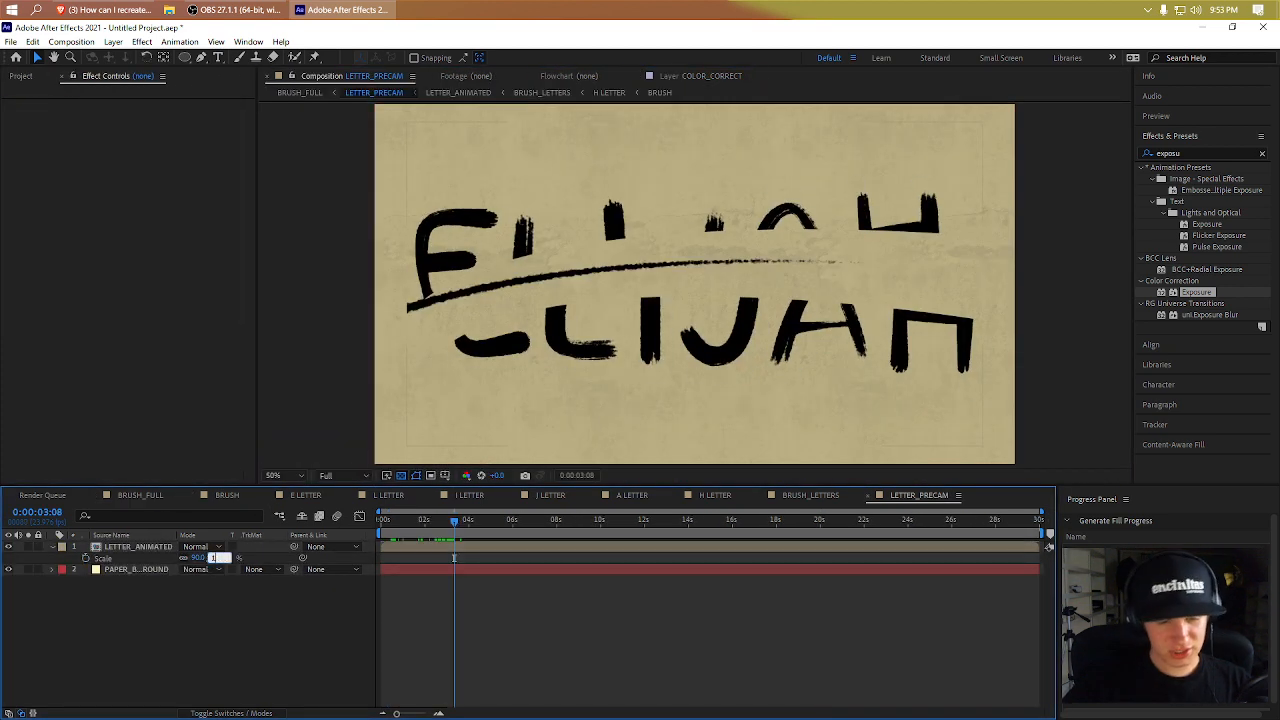
pyautogui.write('100')
pyautogui.press('Return')
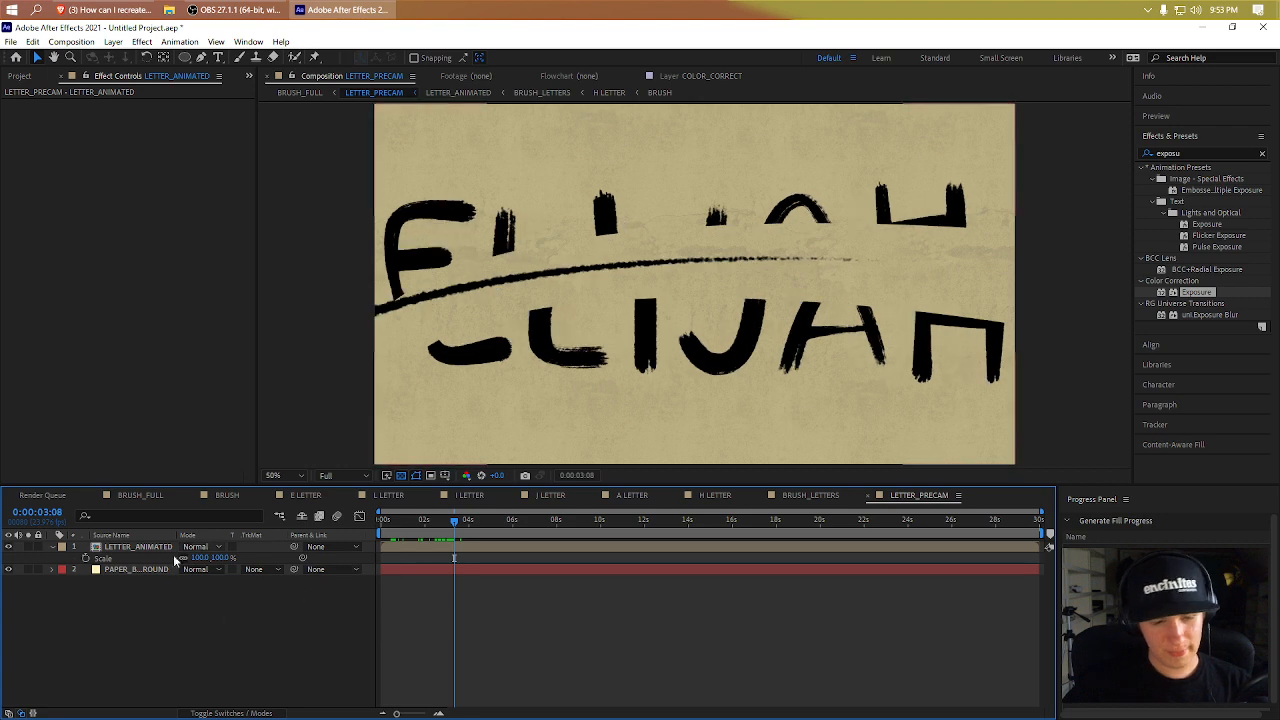
# - Scrub through the BRUSH_FULL composition and play back the whole animation
pyautogui.click(136, 496)
pyautogui.moveTo(395, 530); pyautogui.dragTo(1033, 514)
pyautogui.press('space')
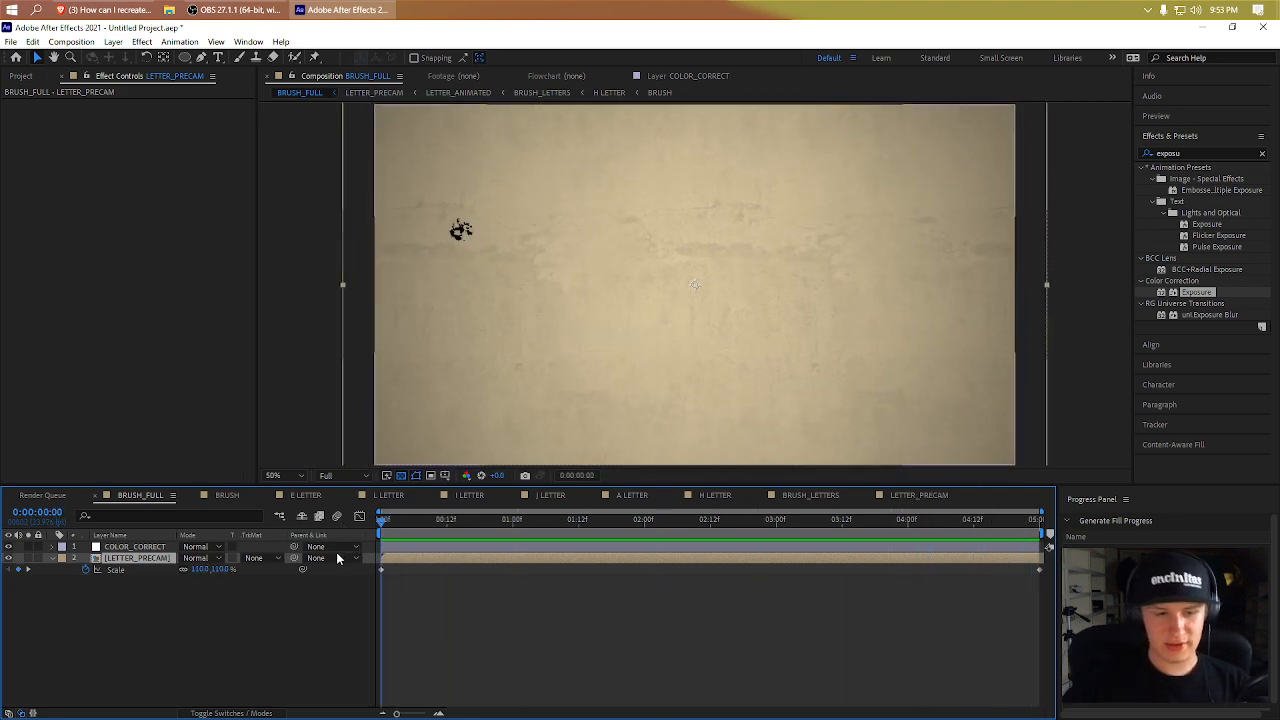
# - Save the project in the Documents folder as BRUSH_DONE2
pyautogui.hotkey('ctrl', 's')
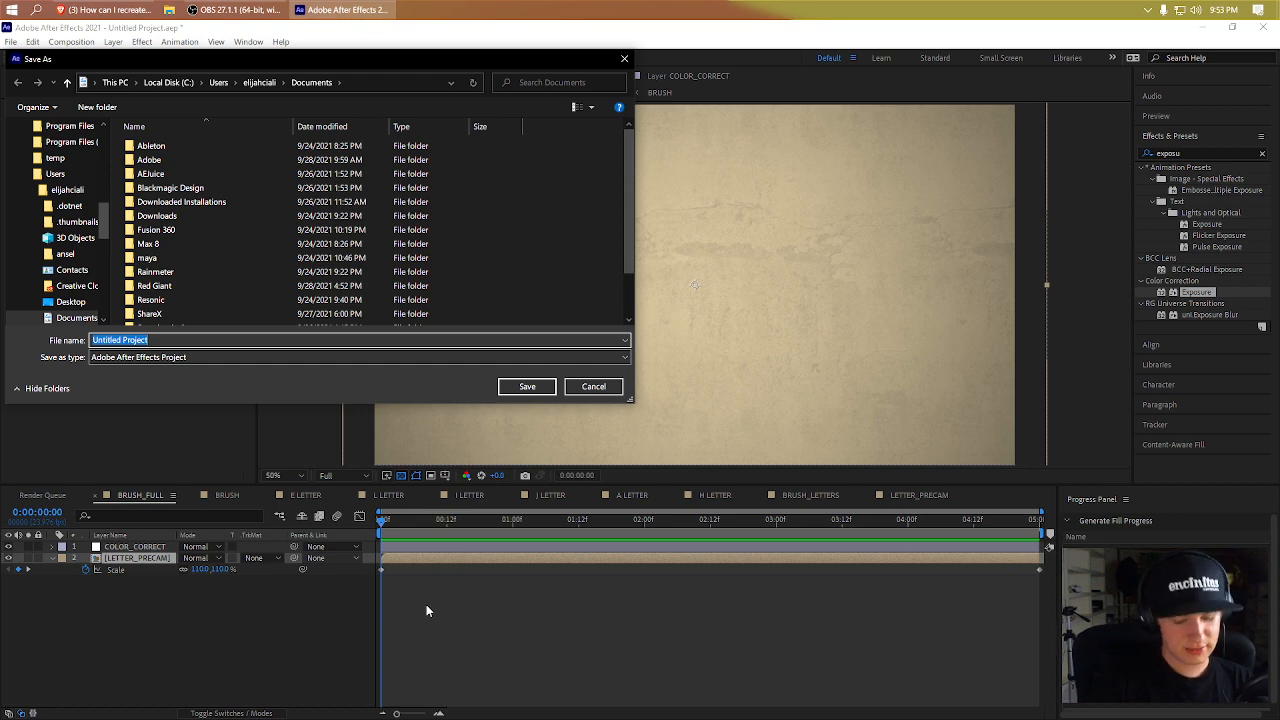
pyautogui.write('BRUSH_DONE2')
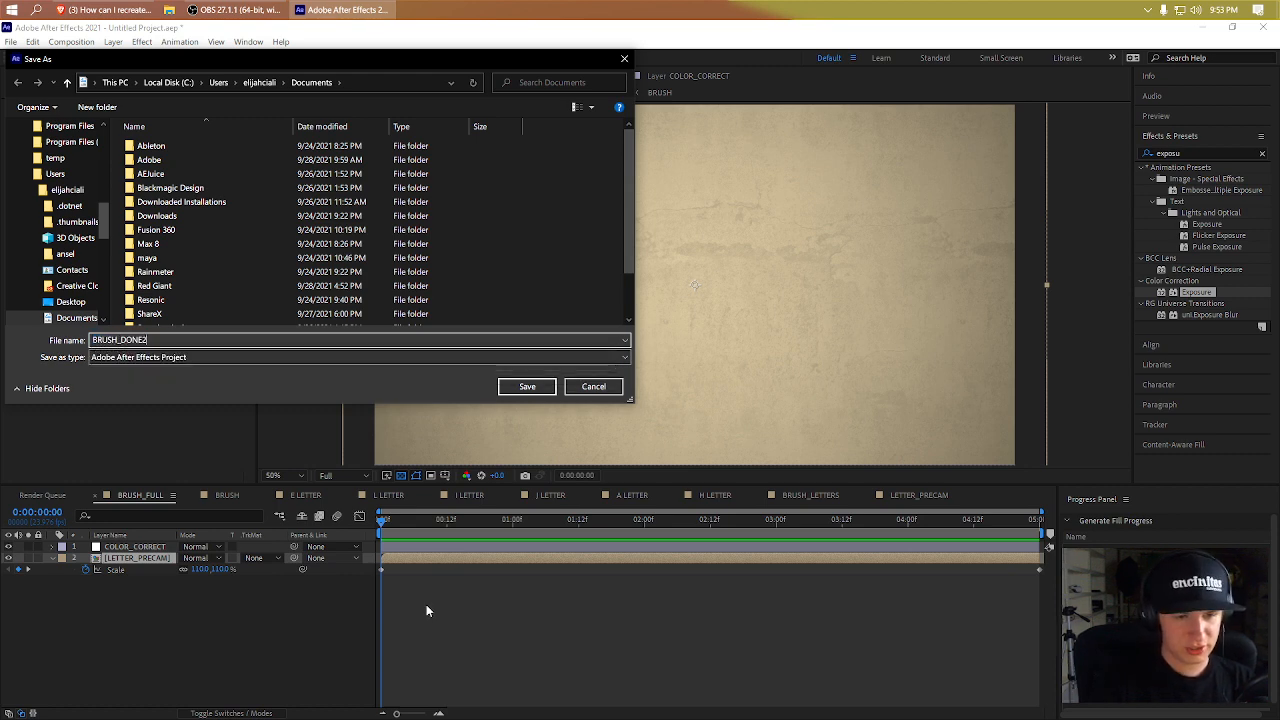
pyautogui.press('Return')
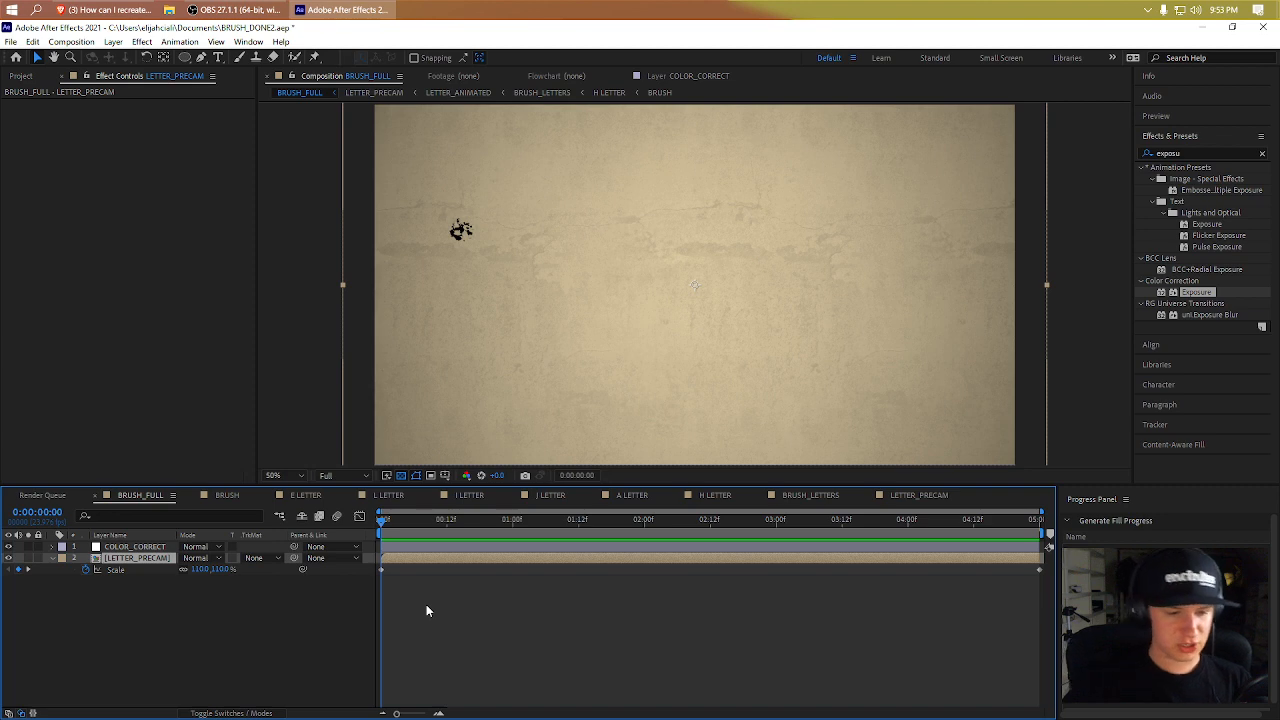
# - Add BRUSH_FULL to the render queue with a QuickTime output module using RGB channels and Apple ProRes 422 LT
pyautogui.hotkey('ctrl', 'm')
pyautogui.click(110, 585)
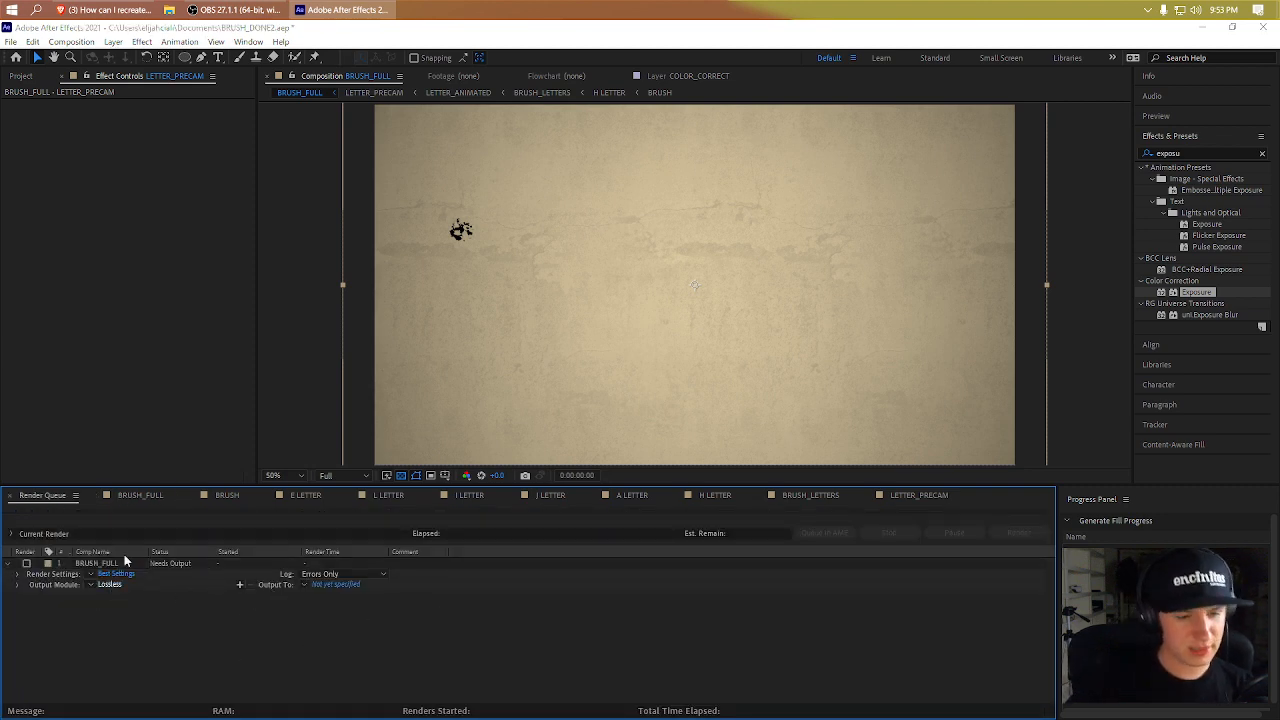
pyautogui.click(558, 211)
pyautogui.click(597, 354)
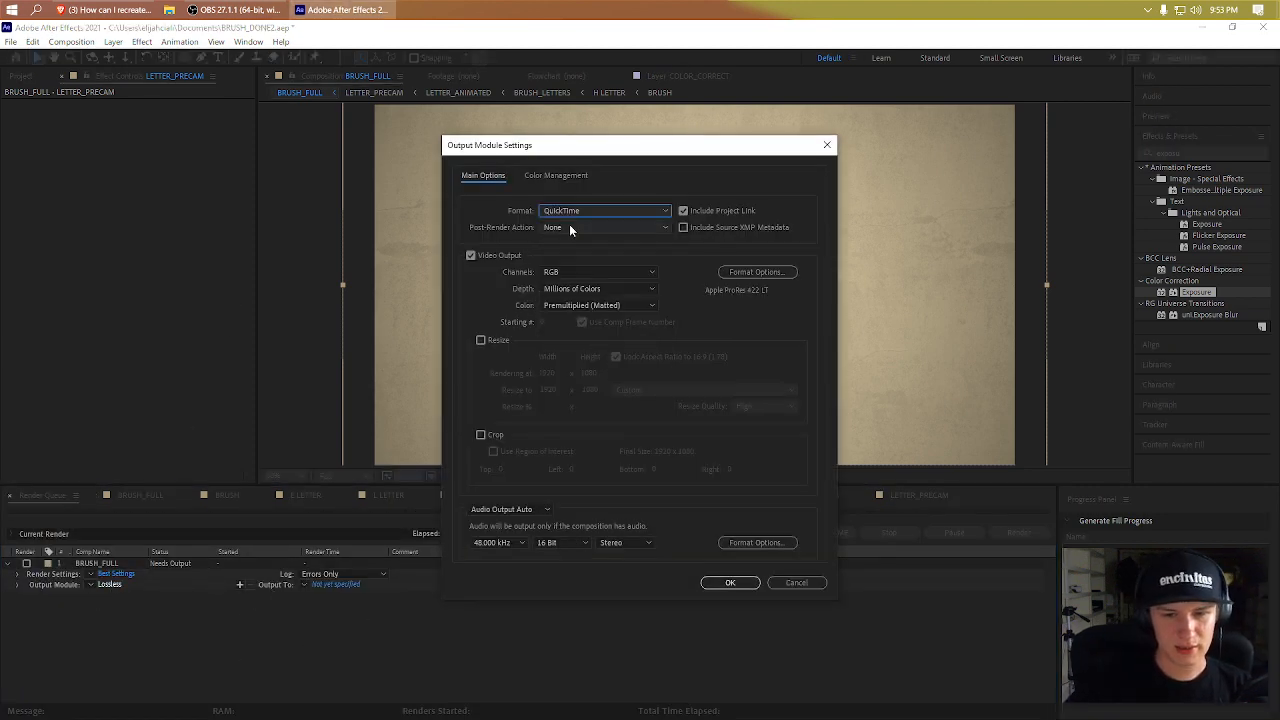
pyautogui.click(588, 272)
pyautogui.click(590, 303)
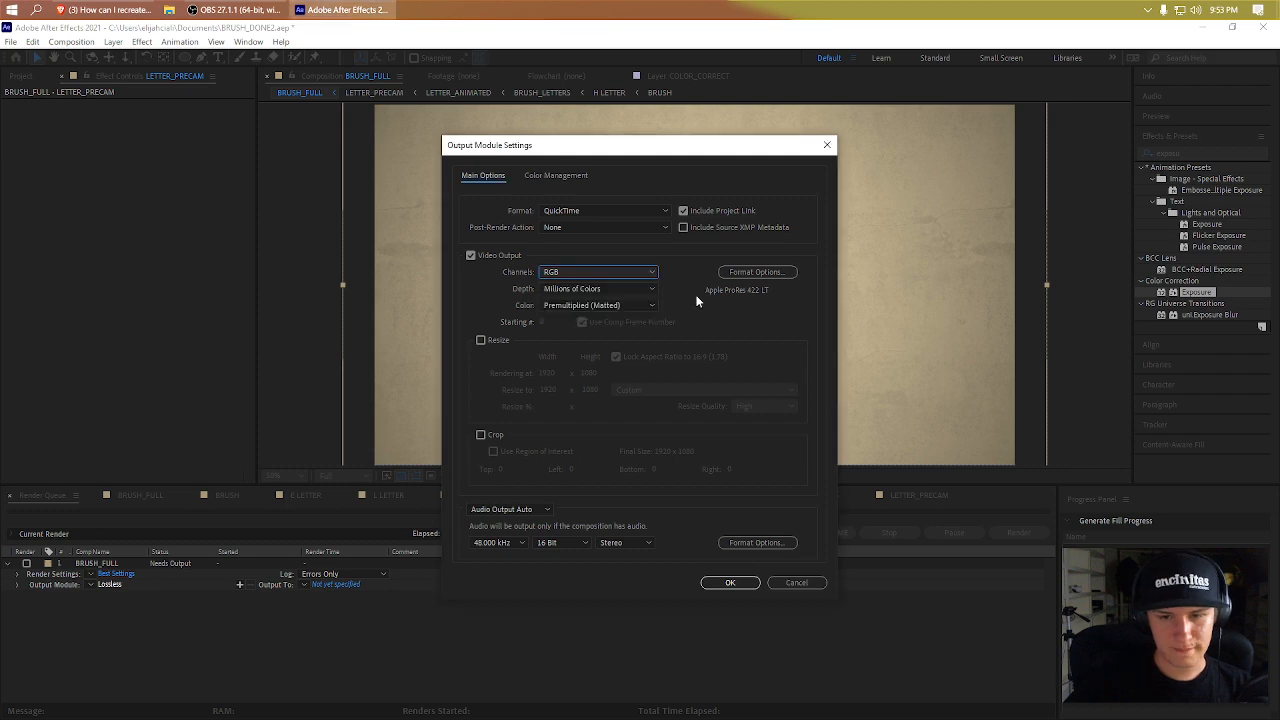
pyautogui.click(756, 271)
pyautogui.click(472, 636)
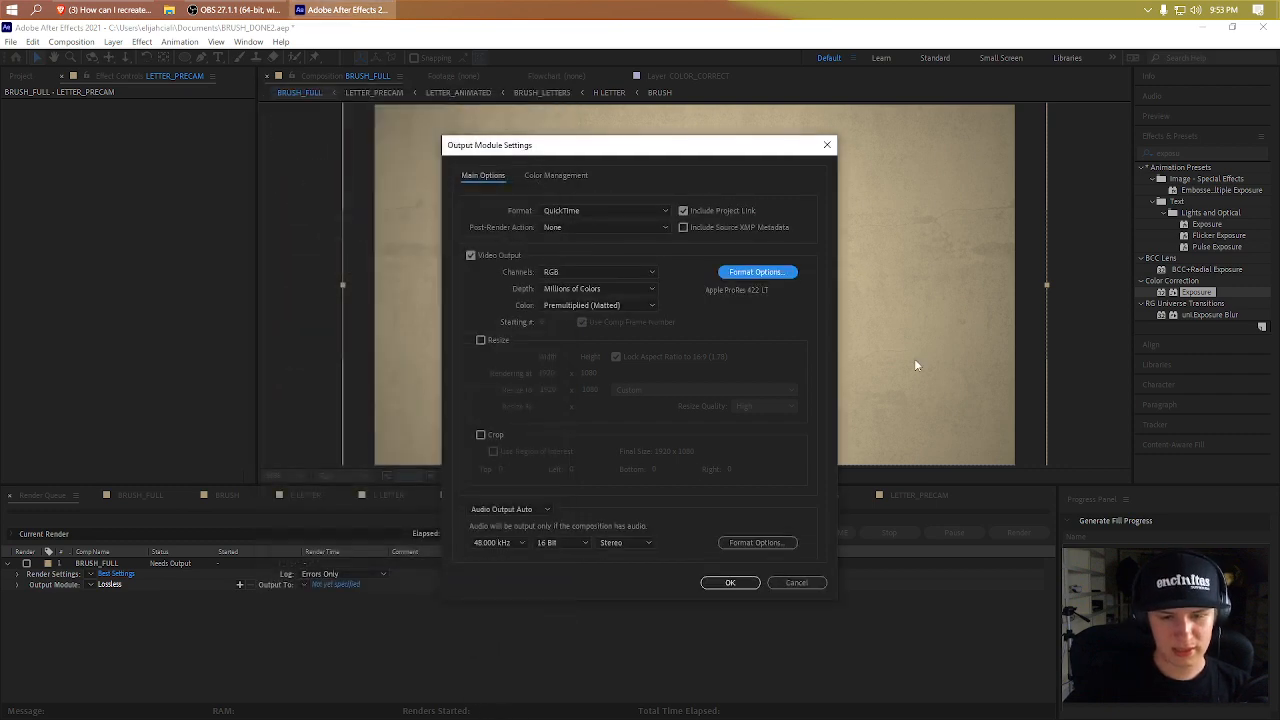
pyautogui.click(730, 582)
# - Set the output to BRUSH_FULL.mov in the Videos folder and render the composition
pyautogui.click(334, 584)
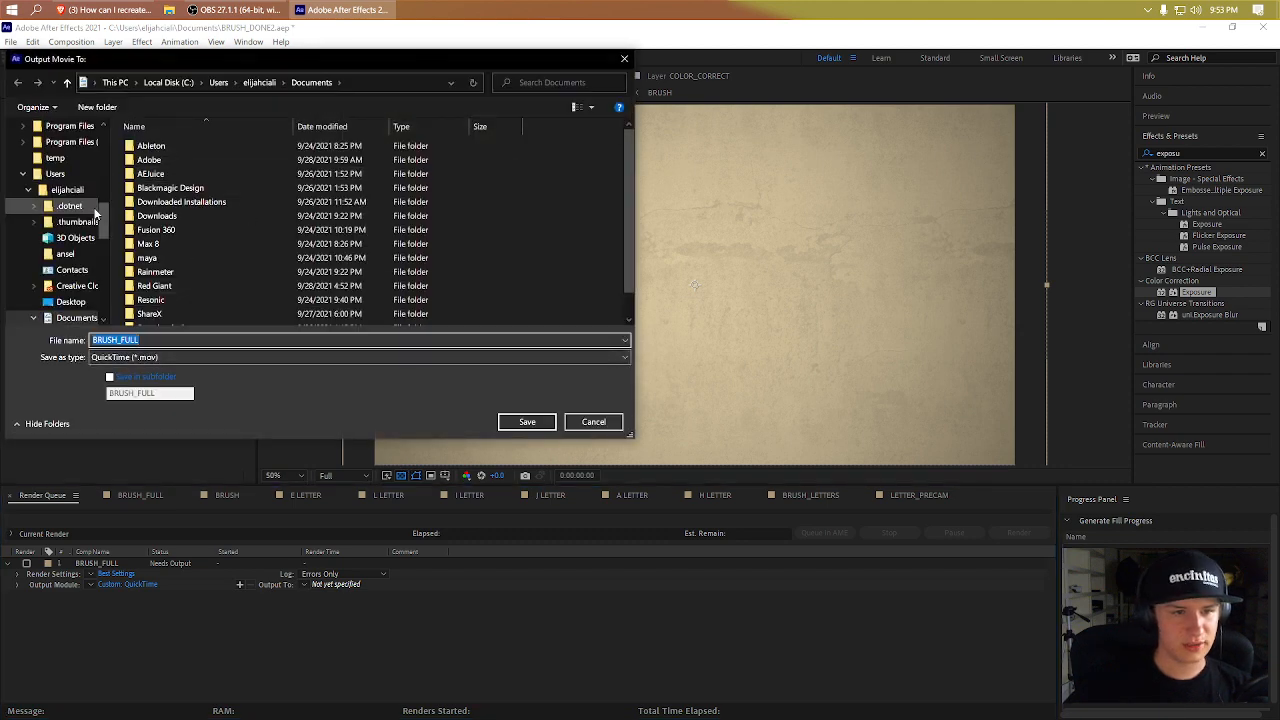
pyautogui.click(114, 84)
pyautogui.doubleClick(229, 231)
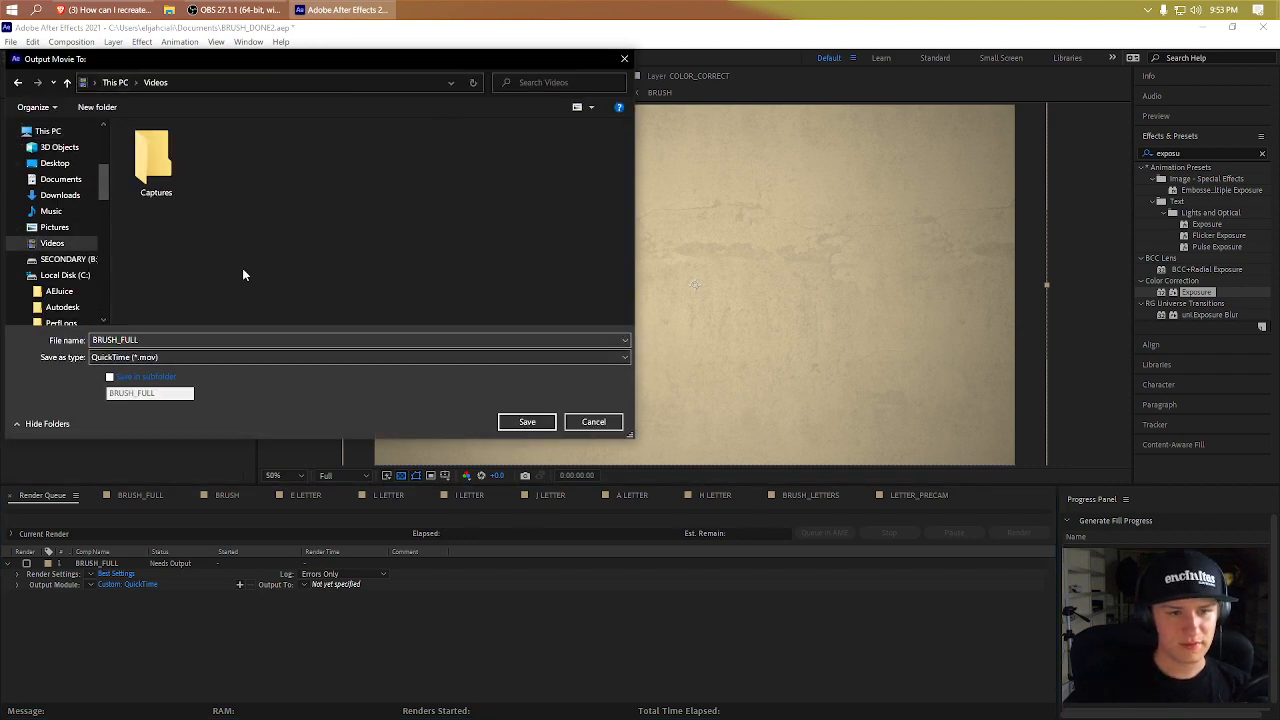
pyautogui.click(527, 421)
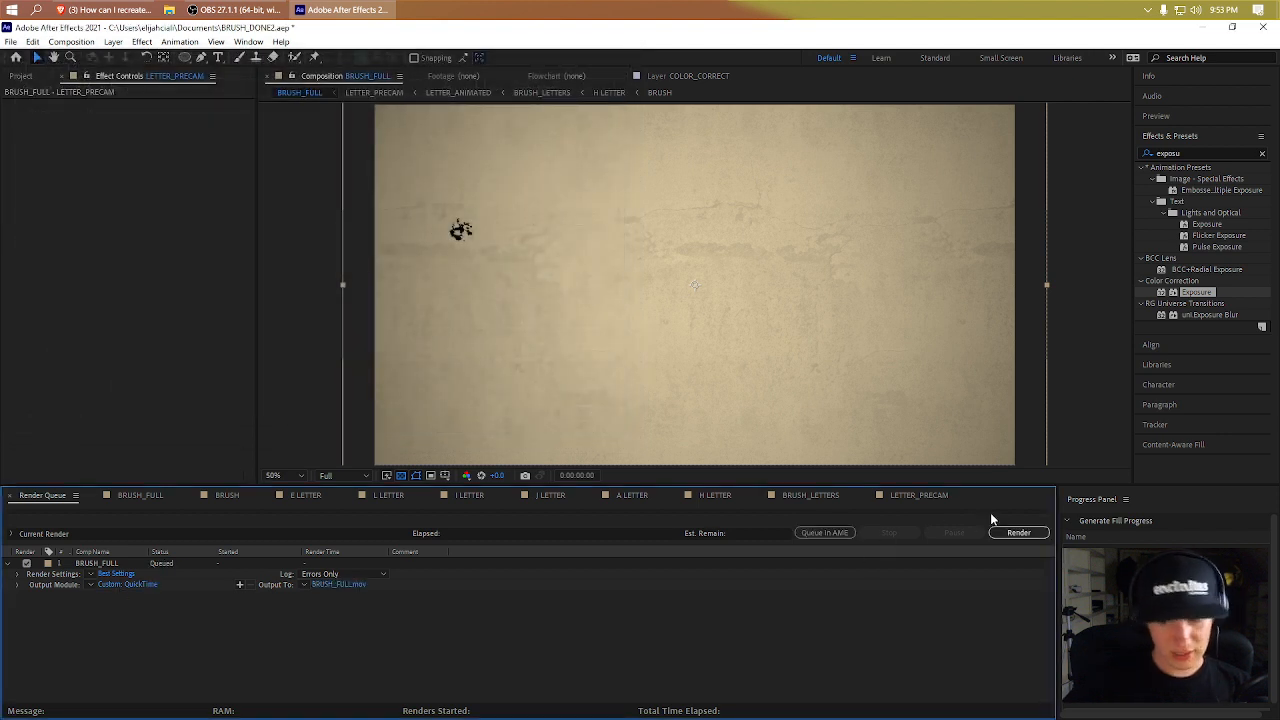
pyautogui.click(1016, 532)
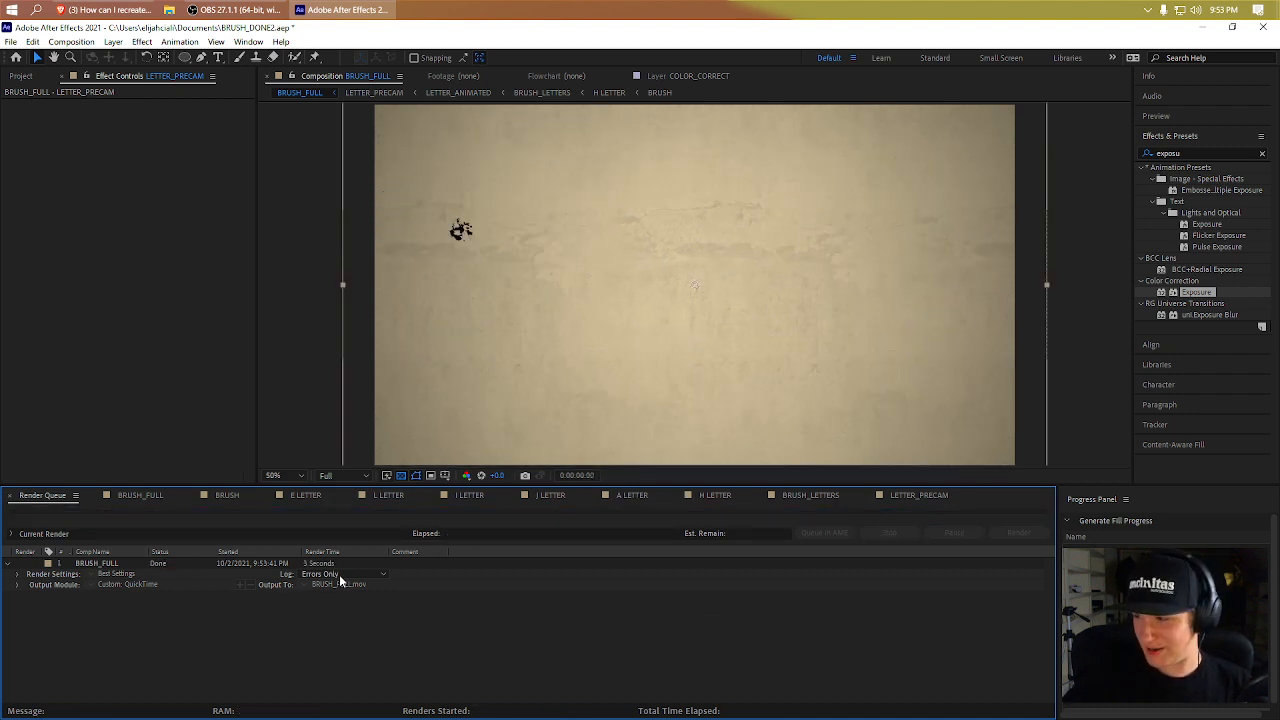
# - Switch to File Explorer, play the rendered BRUSH_FULL video from the Videos folder, and close the player
pyautogui.click(171, 11)
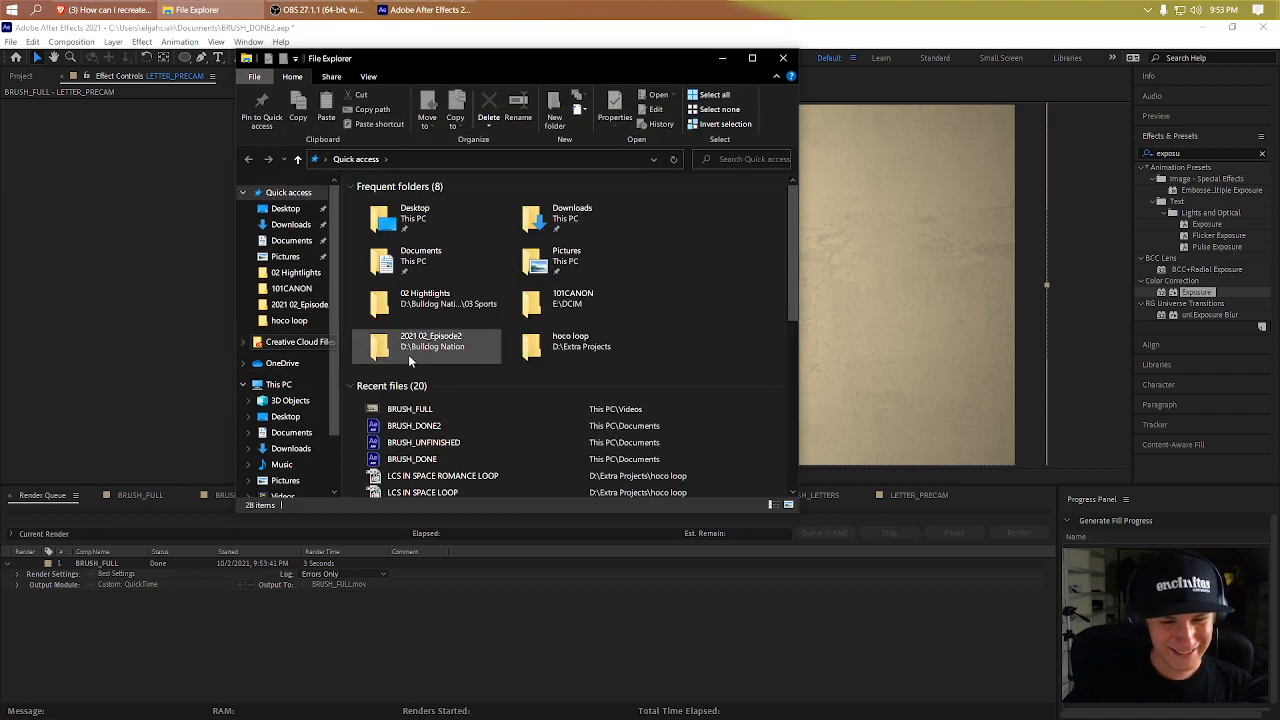
pyautogui.click(301, 385)
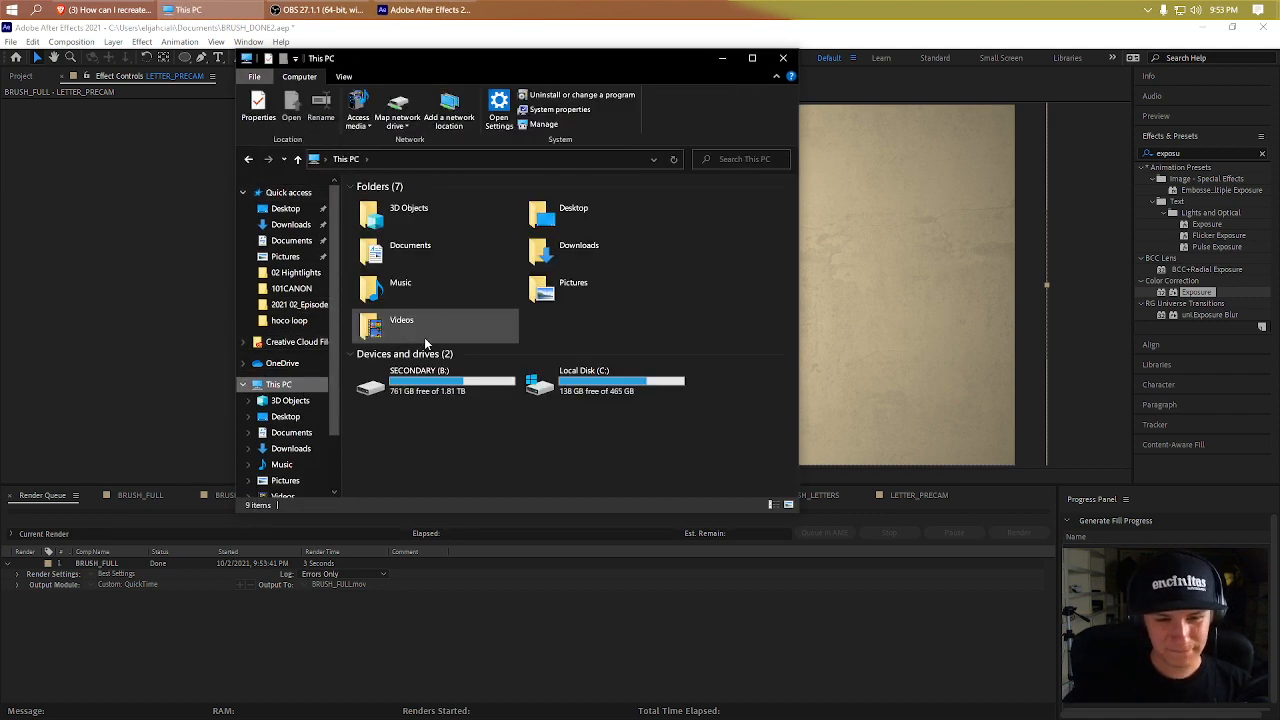
pyautogui.doubleClick(424, 337)
pyautogui.click(683, 238)
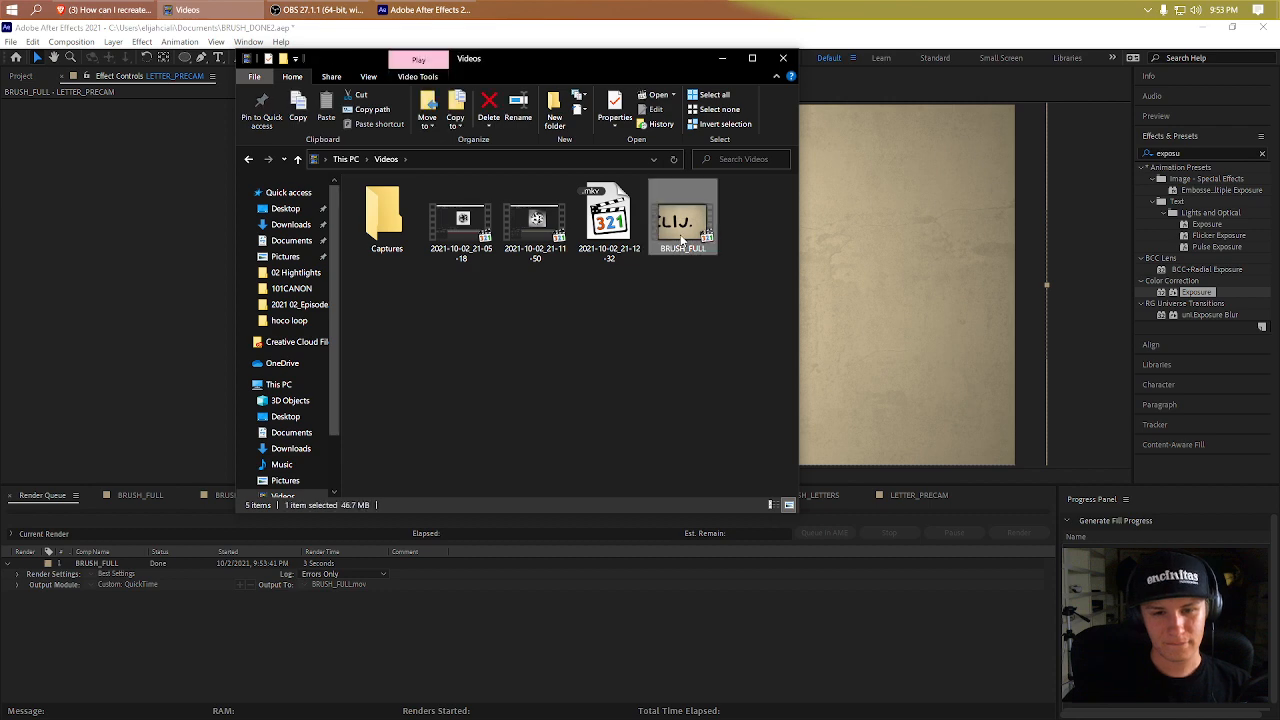
pyautogui.doubleClick(683, 238)
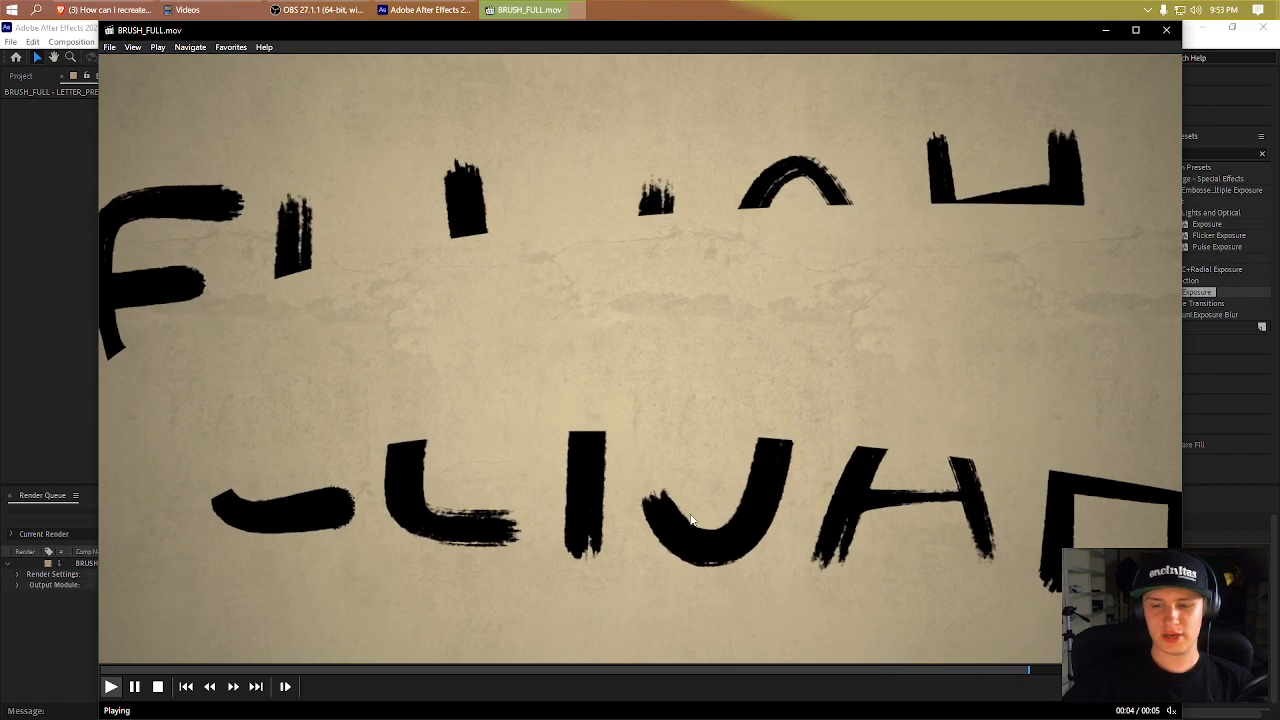
pyautogui.click(1170, 31)
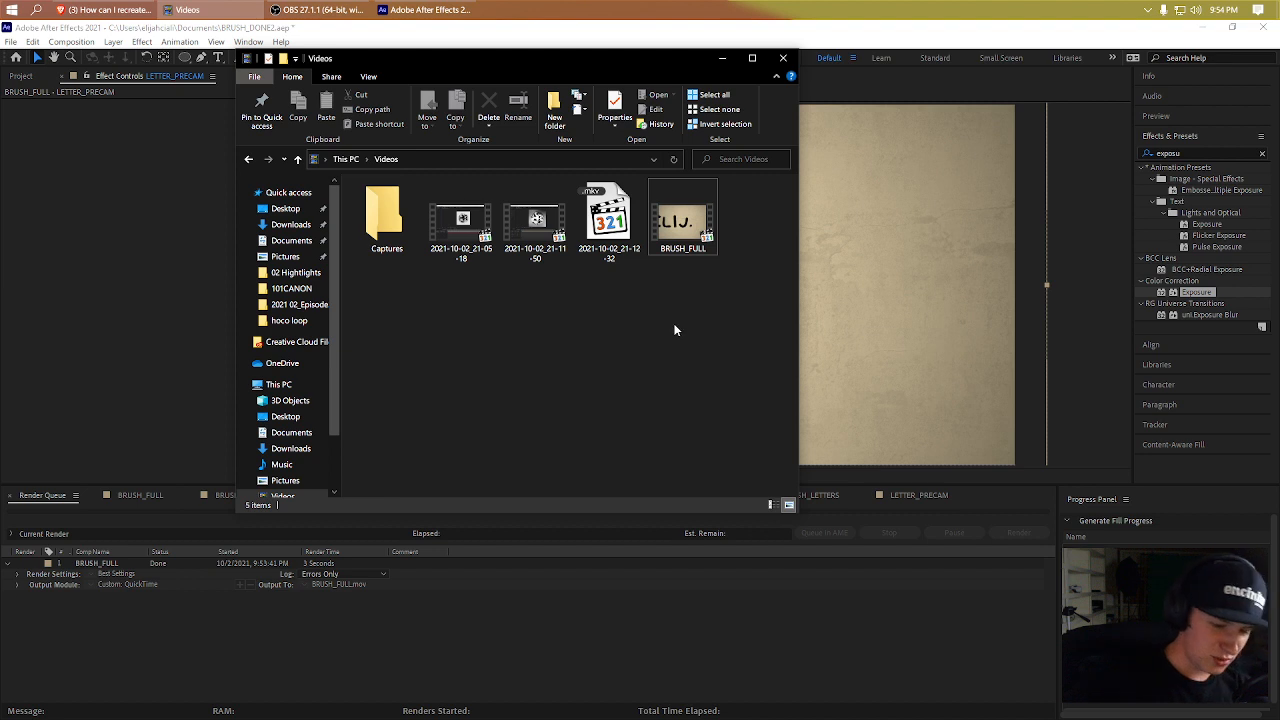
pyautogui.hotkey('alt', 'Tab')
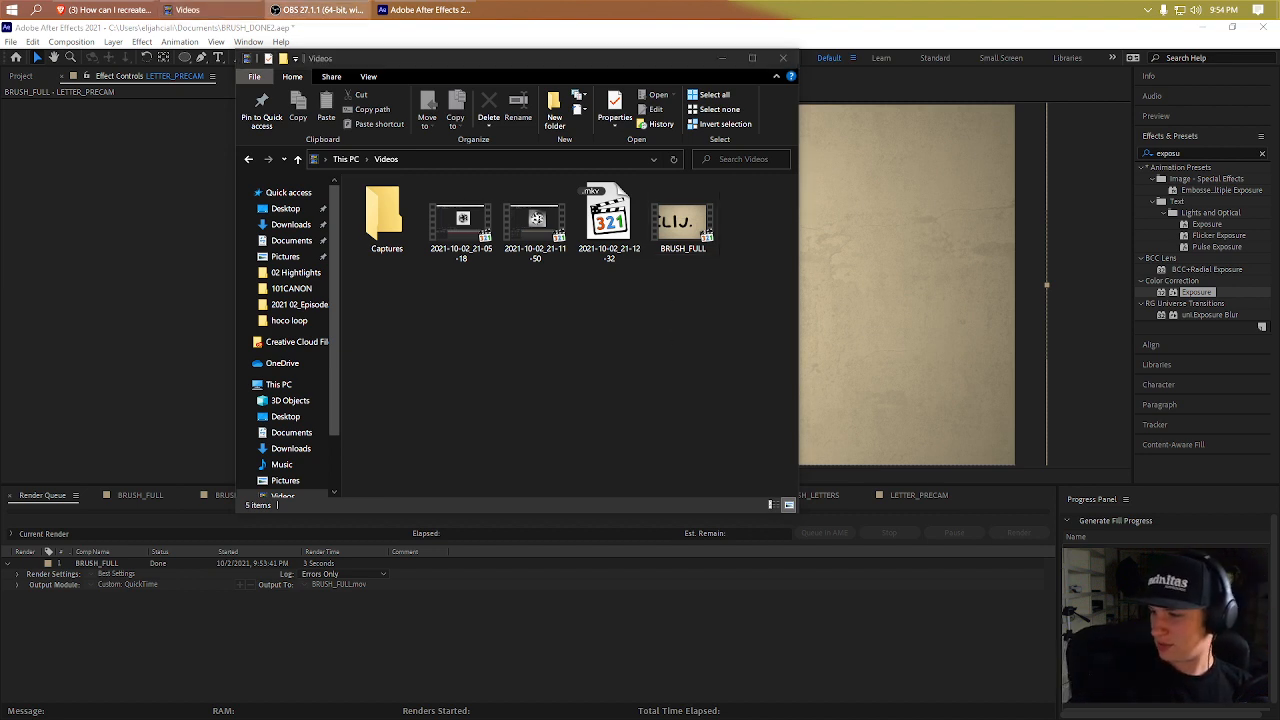